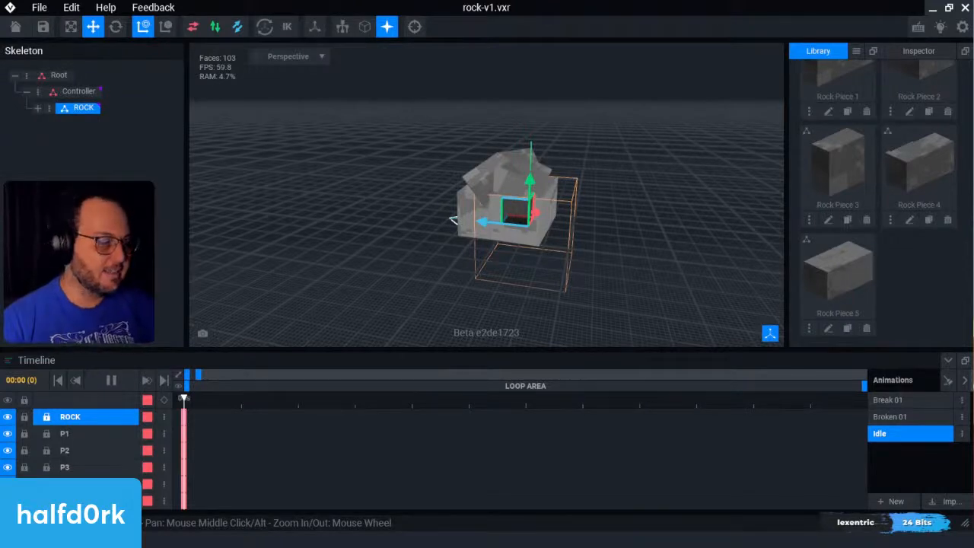
Step: Deselect the ROCK node and close the rock-v1 rig, saving its changes
click(718, 278)
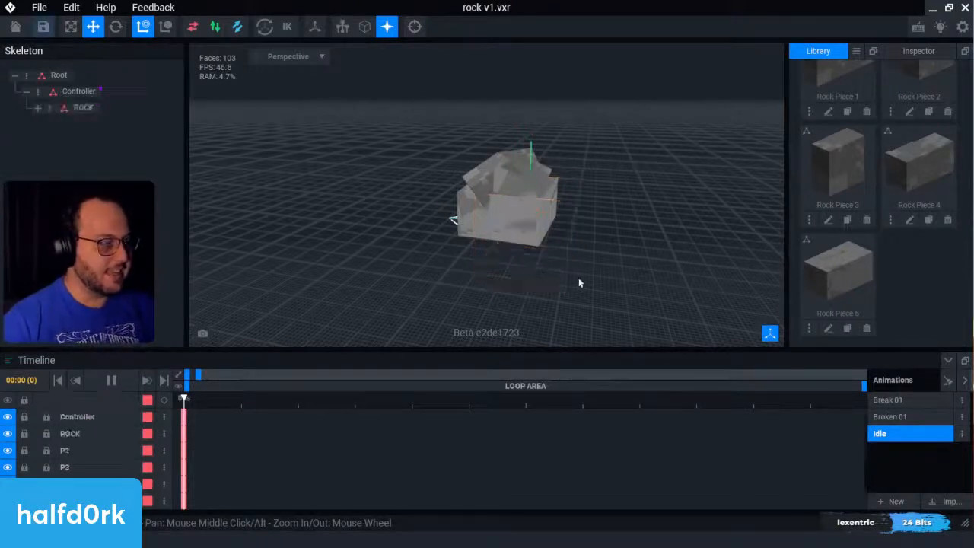
click(15, 27)
click(383, 210)
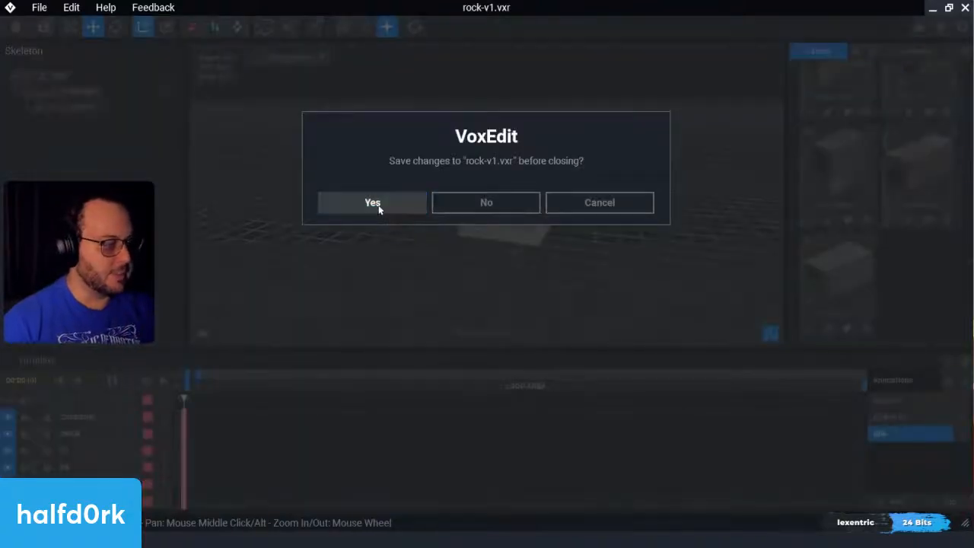
Step: Create a new rig named Fun-asset-v1 in the 2022-7-July folder under VoxEdit
click(385, 46)
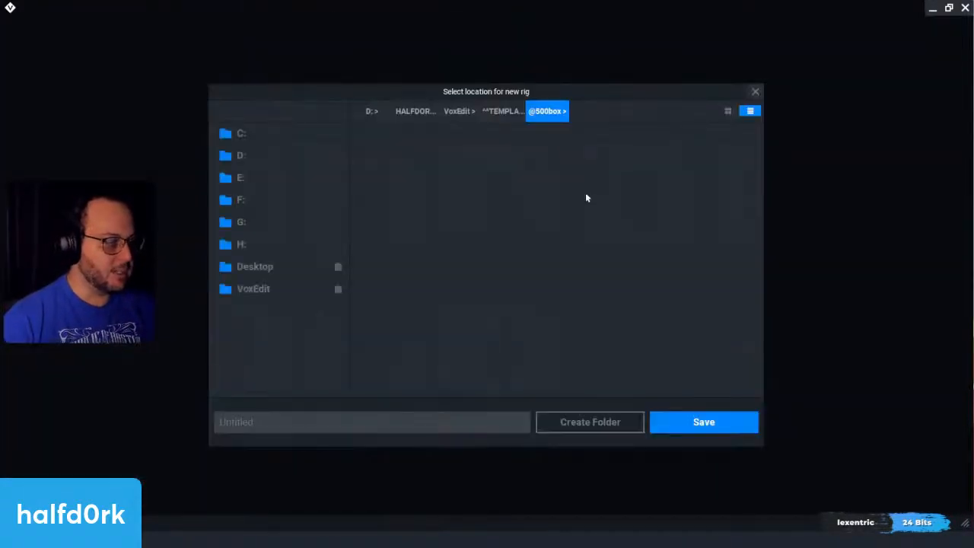
click(463, 112)
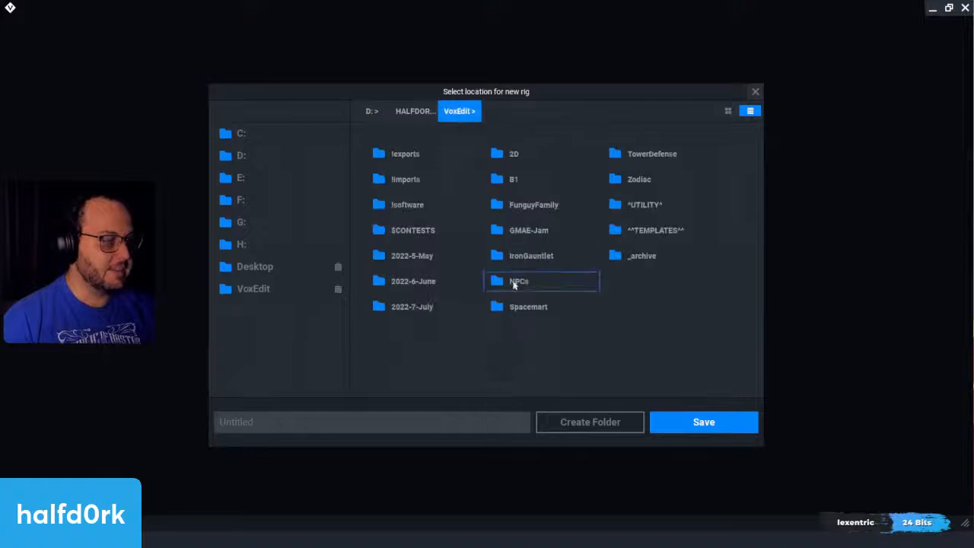
double_click(432, 307)
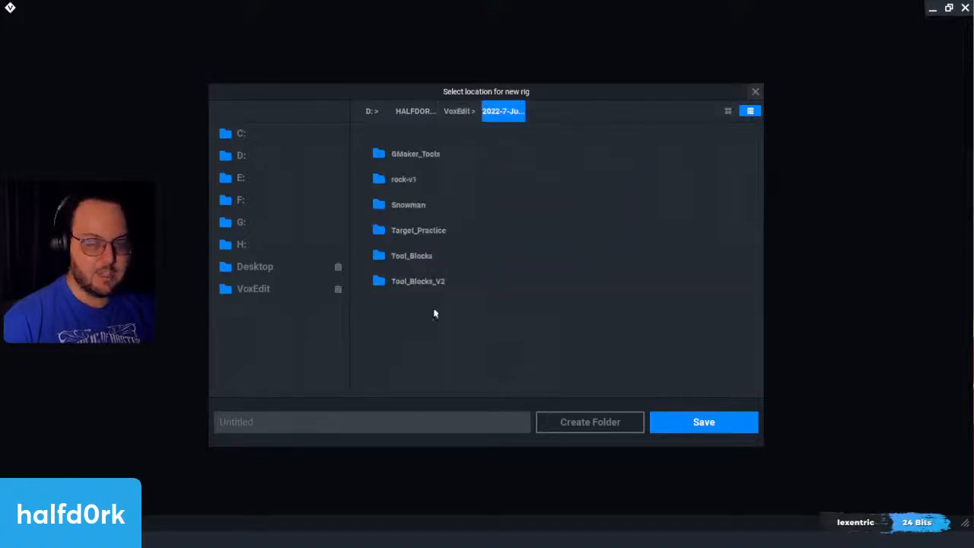
click(441, 425)
text(Fun-ass)
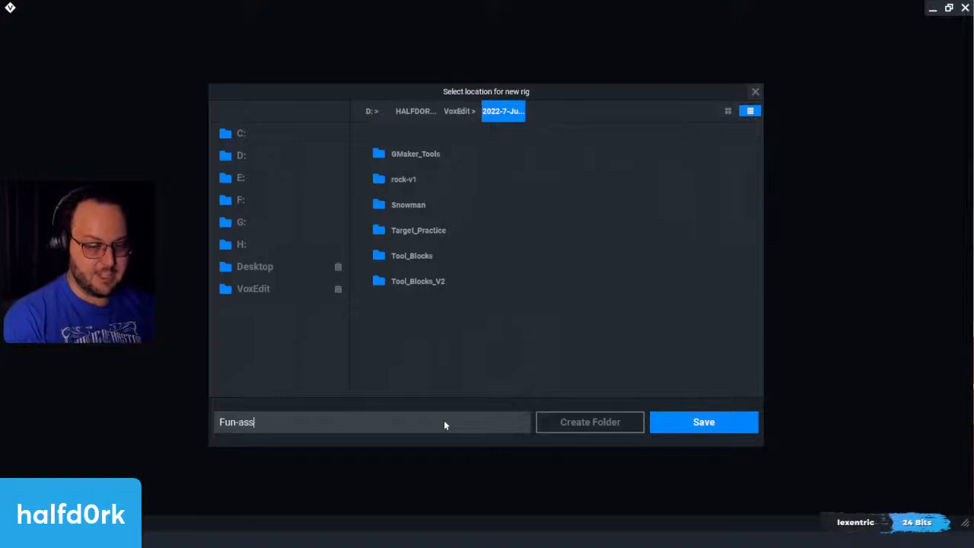
text(ets-)
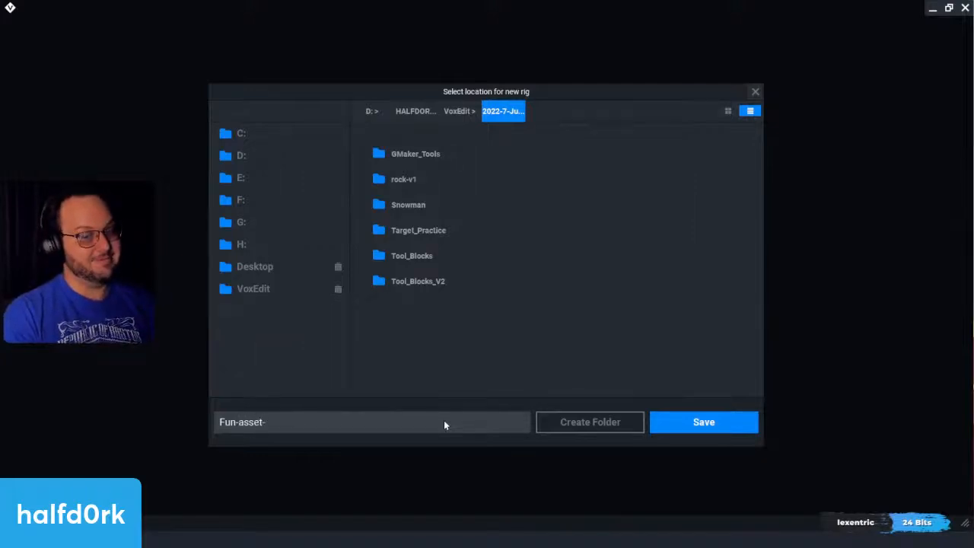
text(v1)
key(Return)
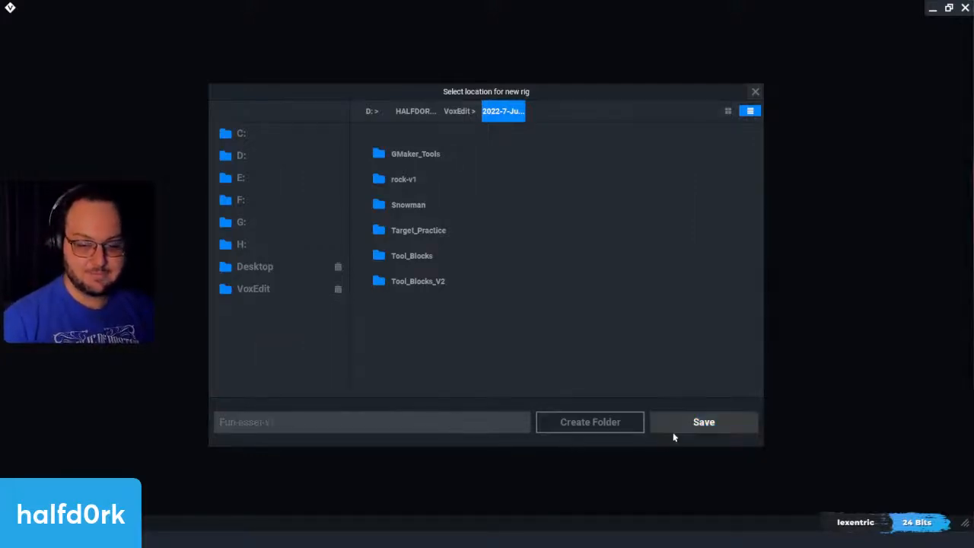
click(670, 426)
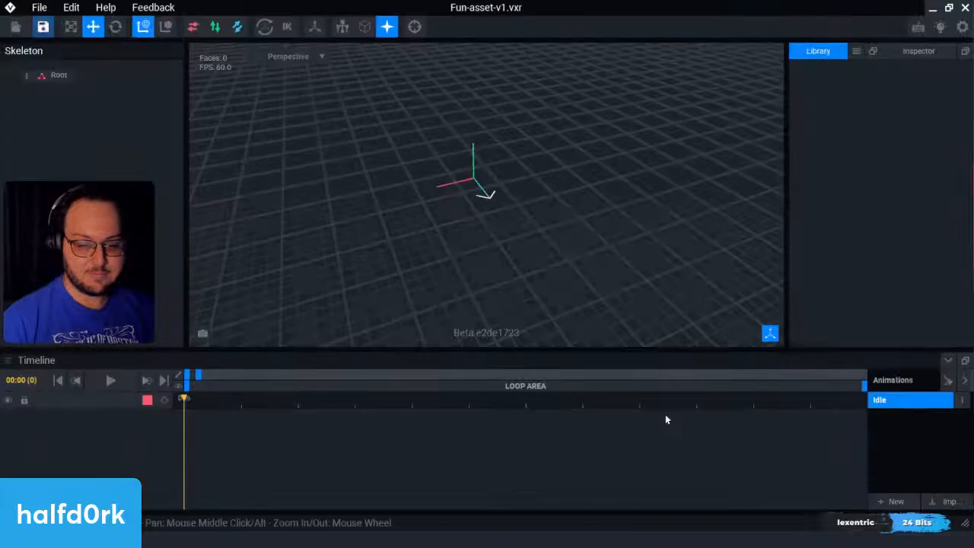
Step: Create a child node named Controller under the Root node
click(23, 77)
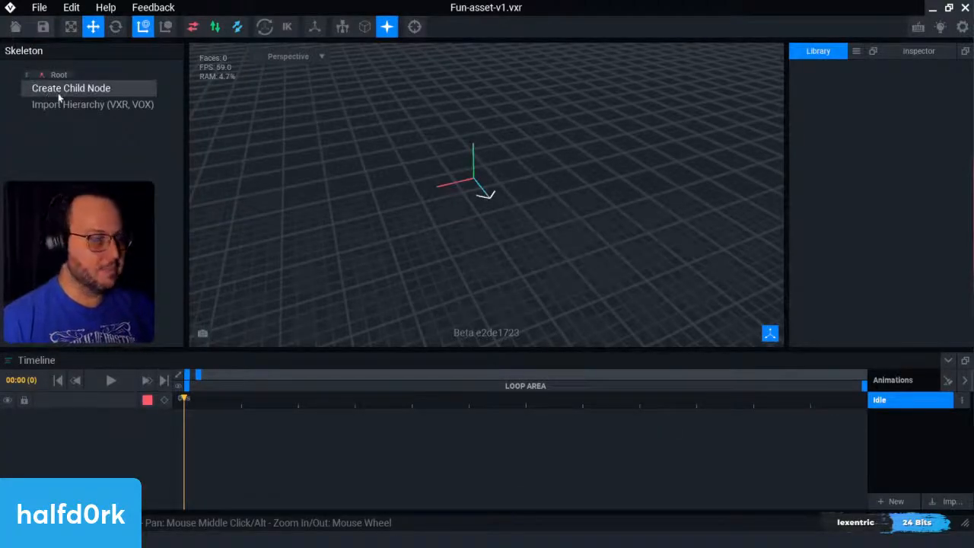
click(58, 89)
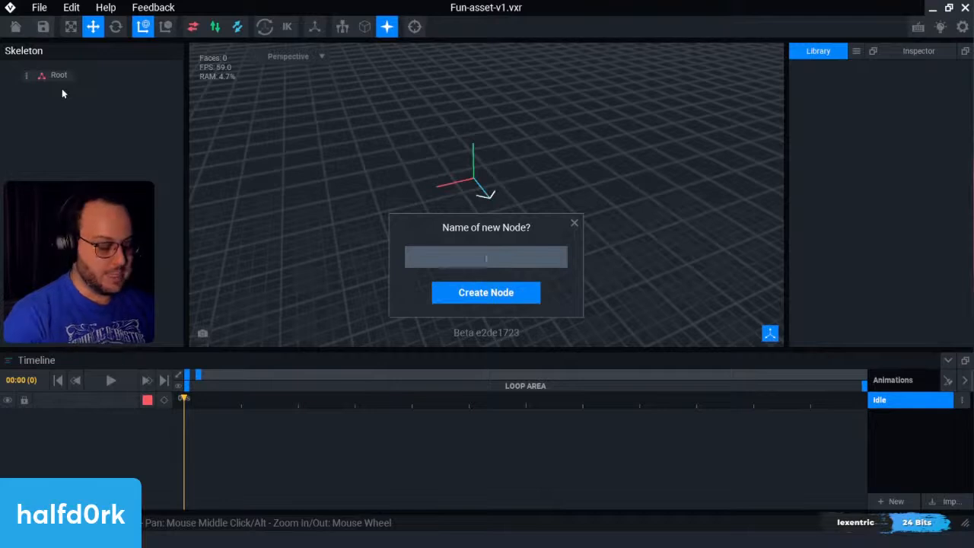
text(Control)
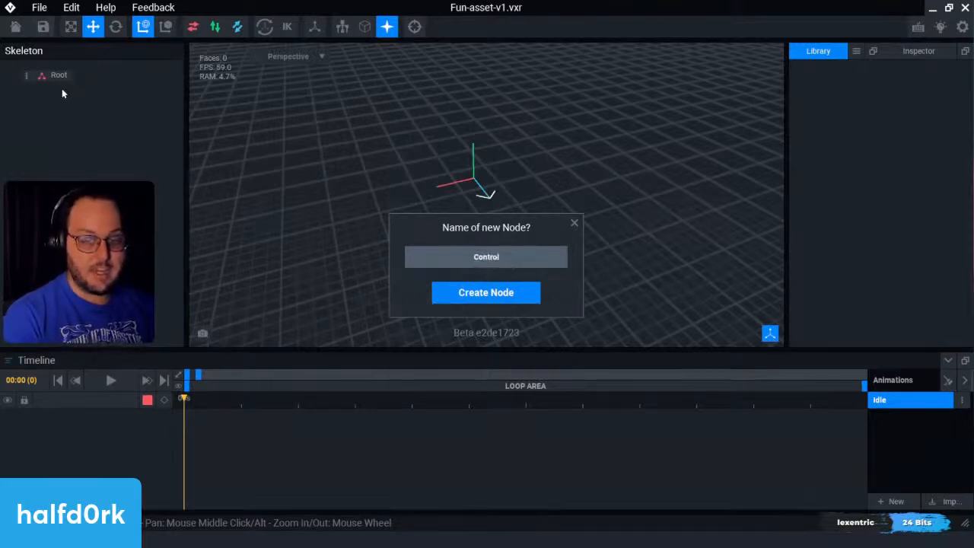
text(ler)
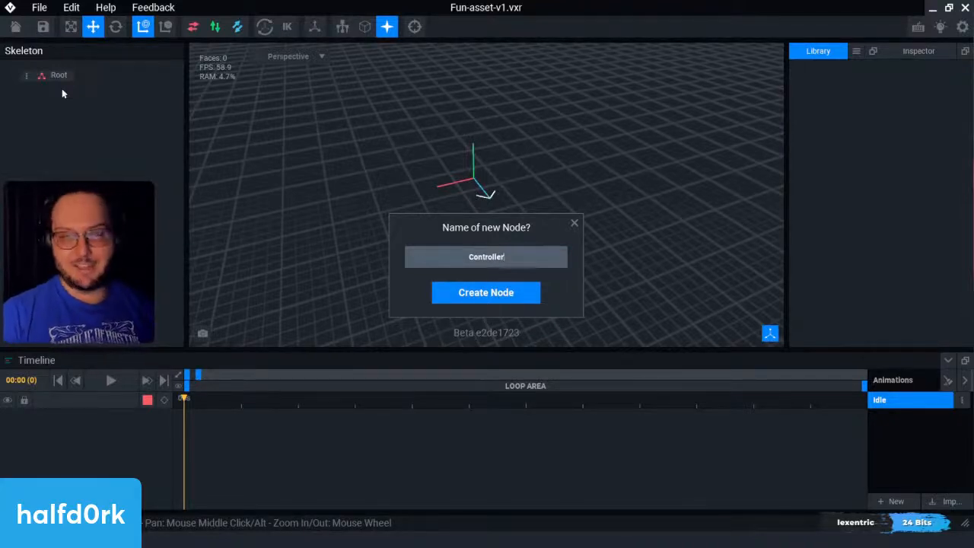
click(537, 301)
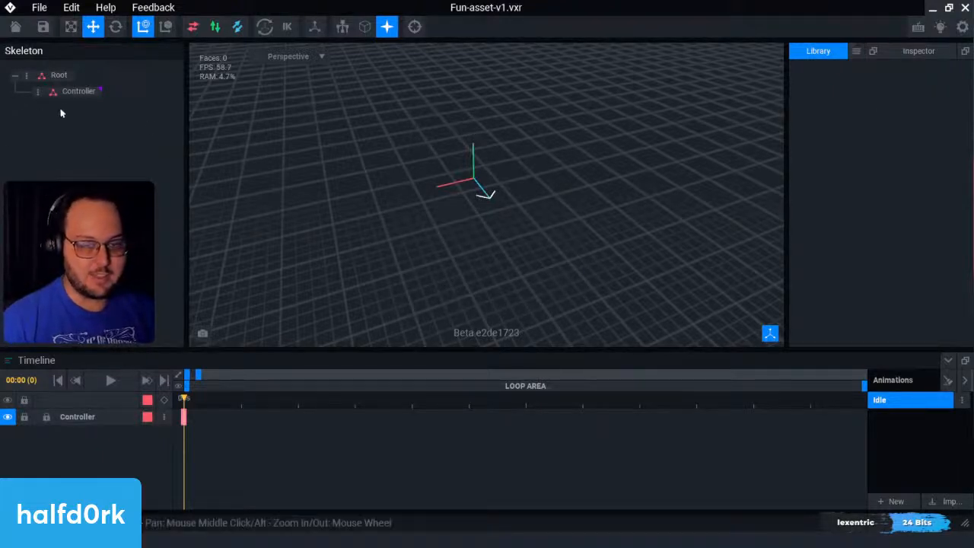
Step: Create a child node named Fun Asset under the Controller node
click(79, 92)
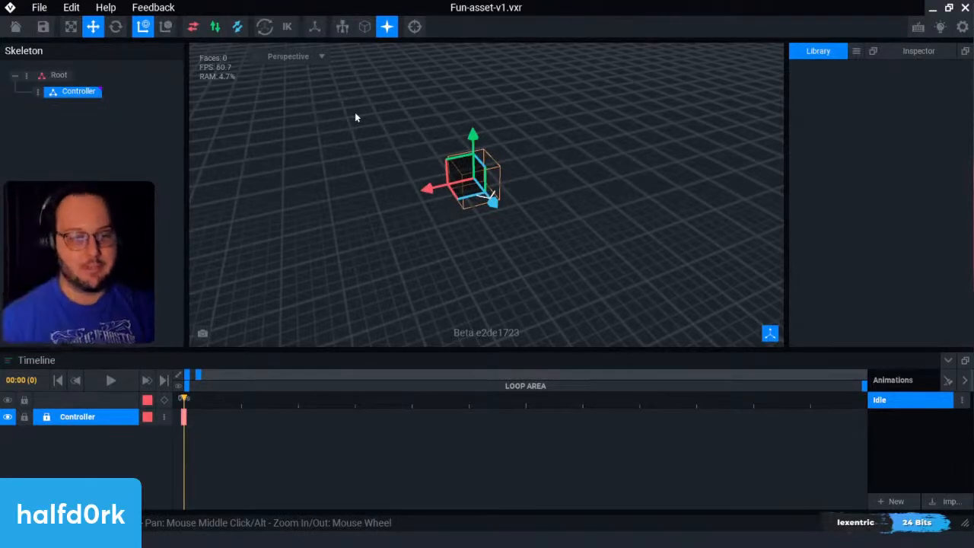
right_click(42, 91)
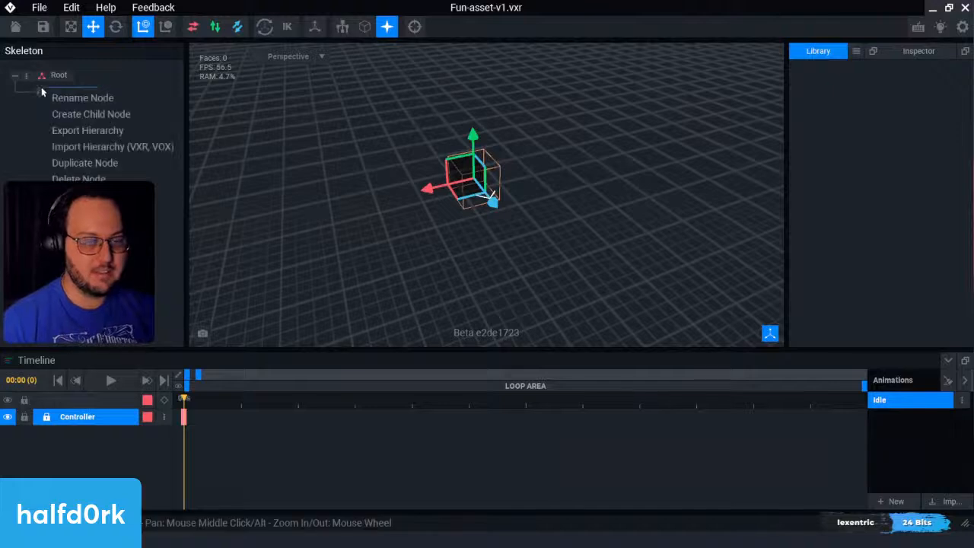
click(73, 114)
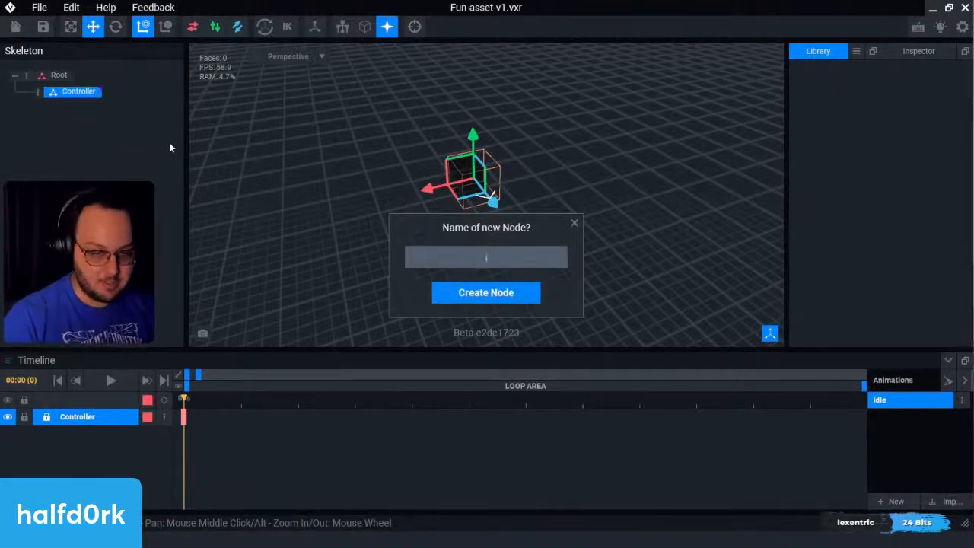
text(Fun A)
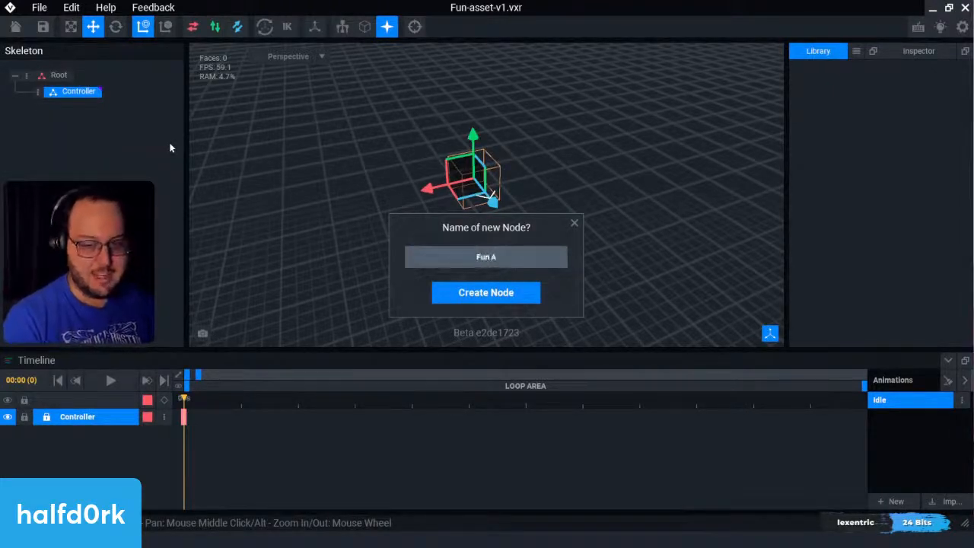
text(sset)
key(Return)
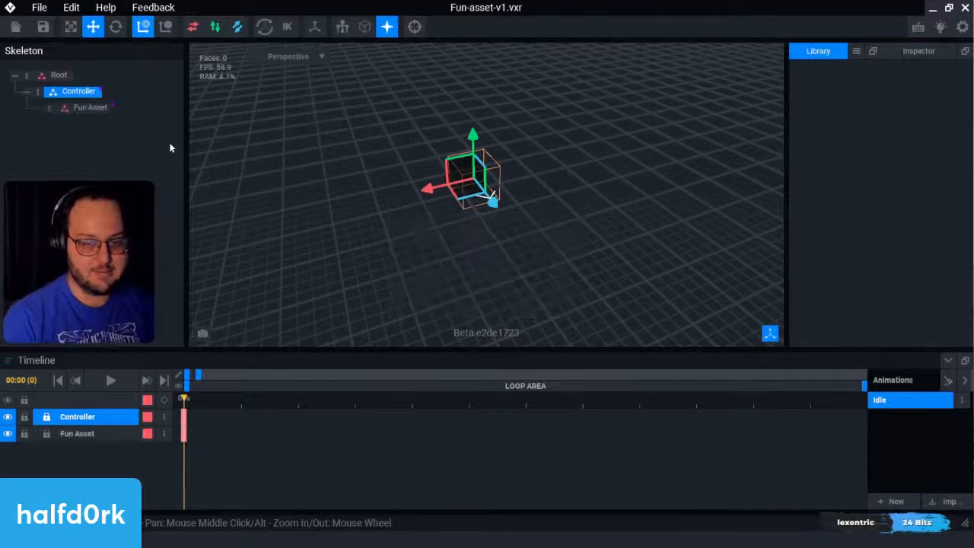
Step: Create a new VXM model named Square in the rig's library
click(855, 53)
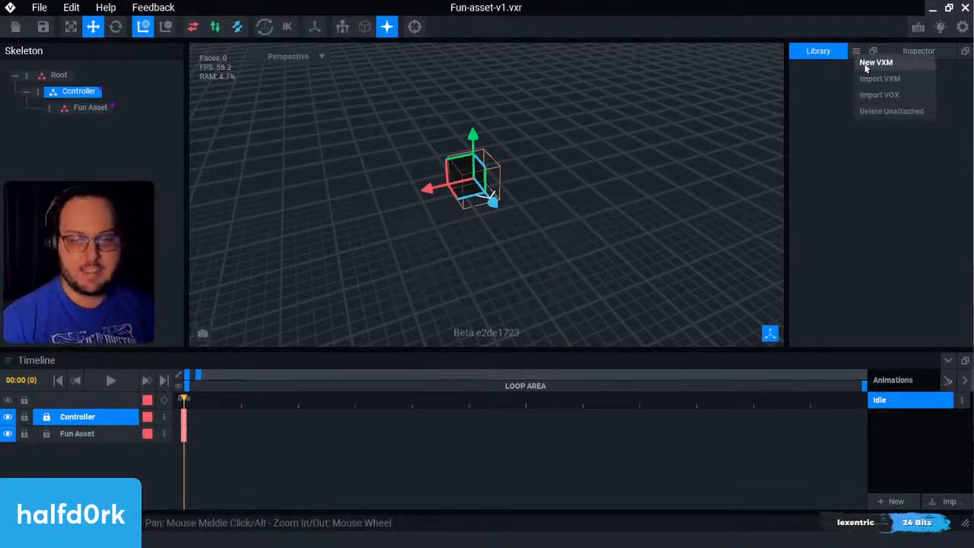
click(876, 62)
text(Square)
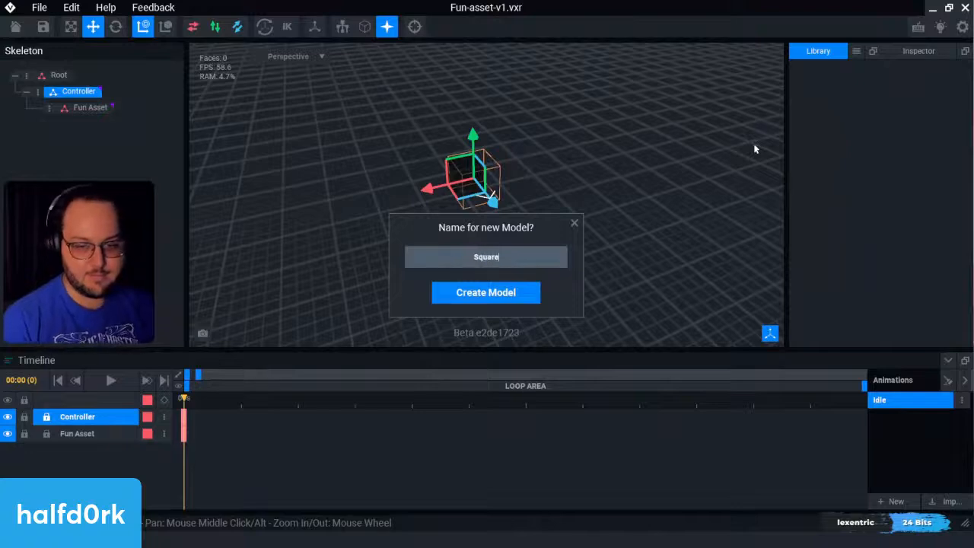
key(Return)
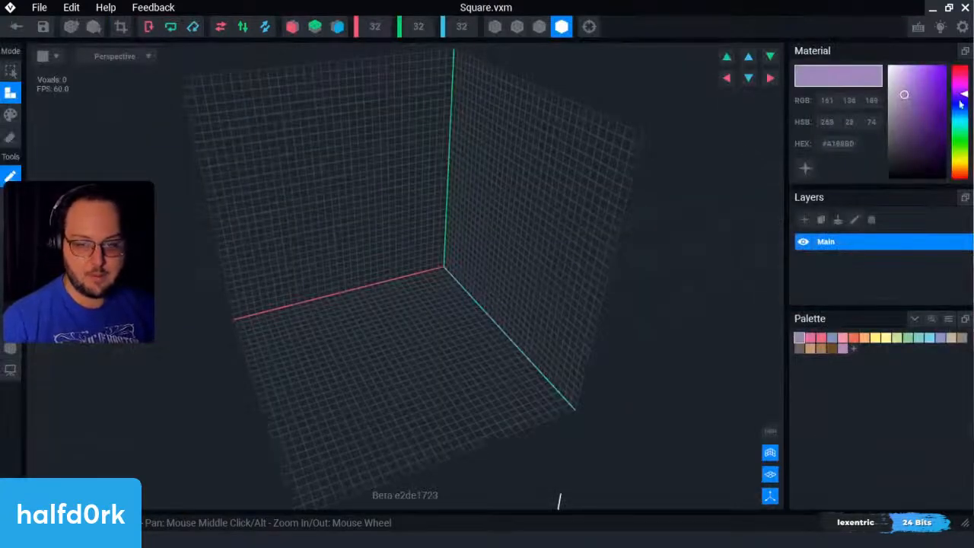
Step: Set the material colour to purple #7000EE and fill the model's entire volume with it
click(919, 89)
drag(920, 89, 945, 73)
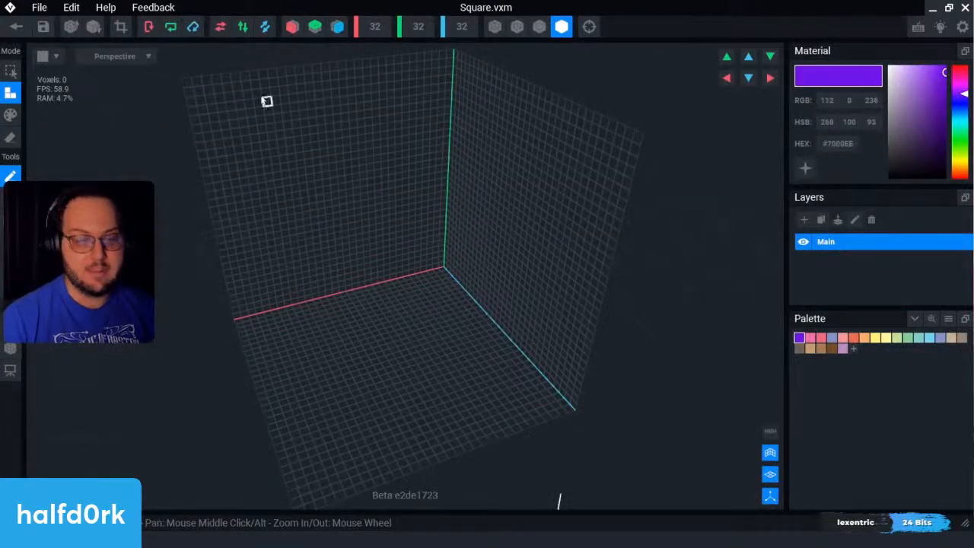
key(b)
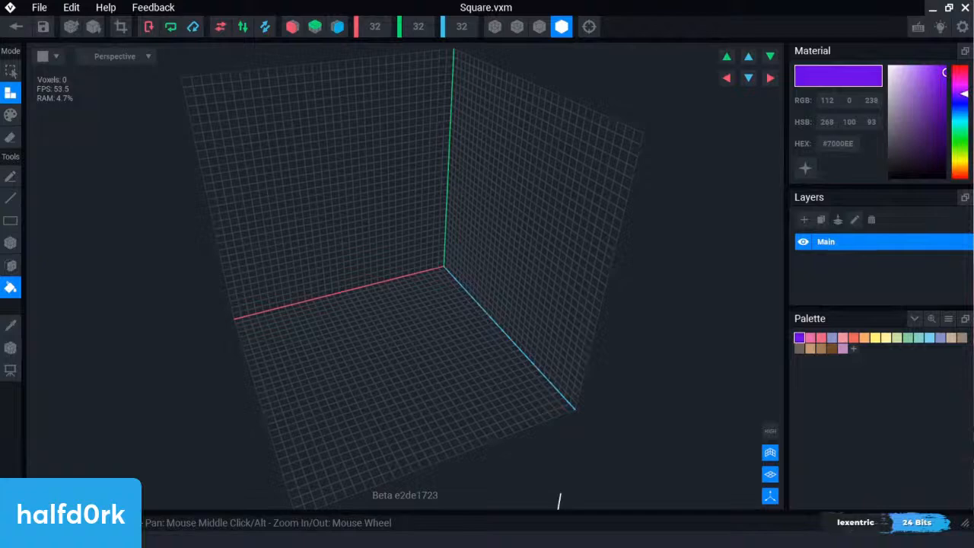
middle_drag(403, 431, 526, 432)
click(527, 432)
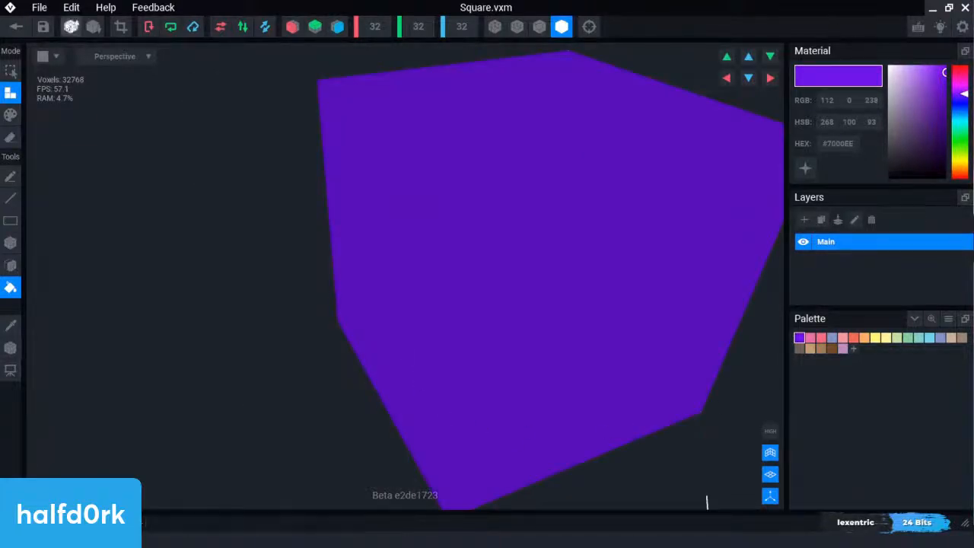
Step: Save the Square model and attach it to the Fun Asset node in the rig
click(21, 28)
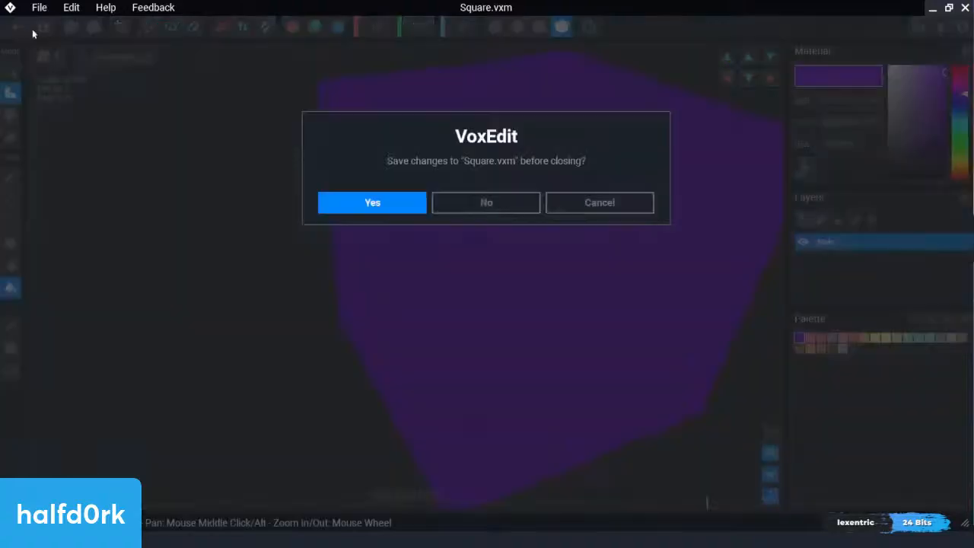
click(348, 203)
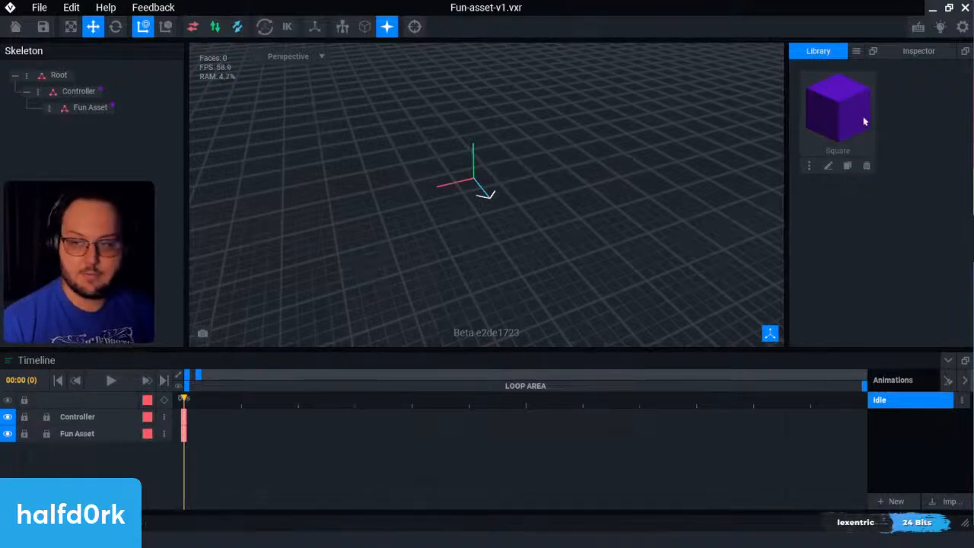
drag(865, 121, 88, 114)
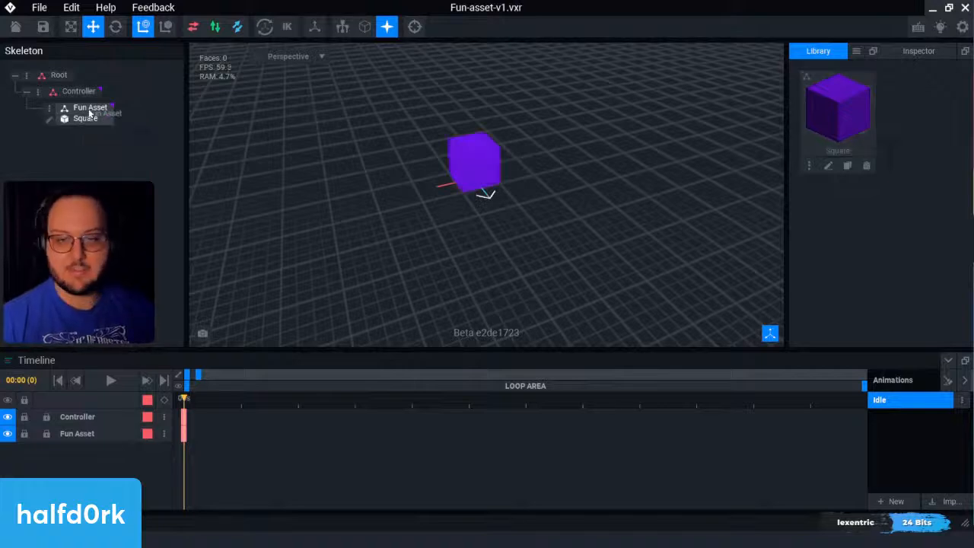
click(89, 113)
click(637, 177)
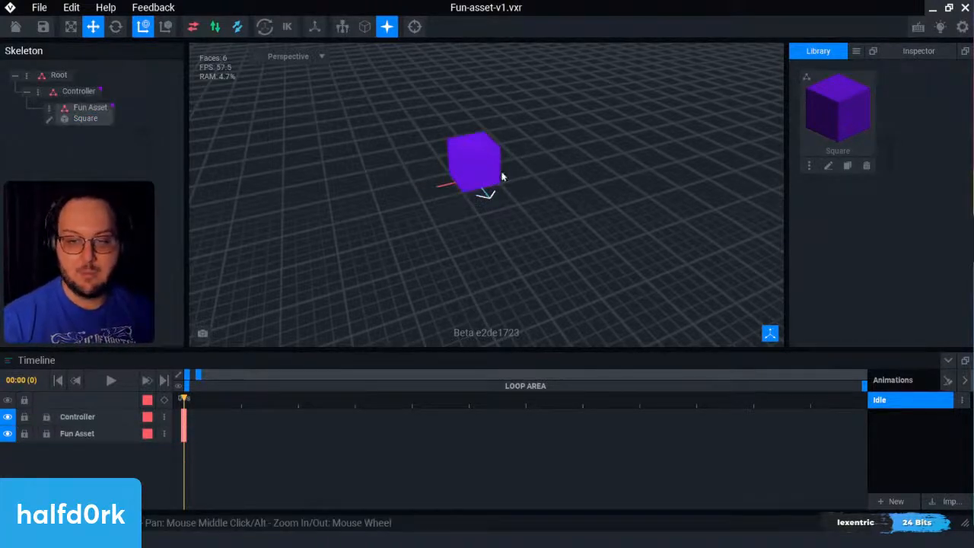
scroll(452, 144, up, 3)
scroll(452, 144, up, 3)
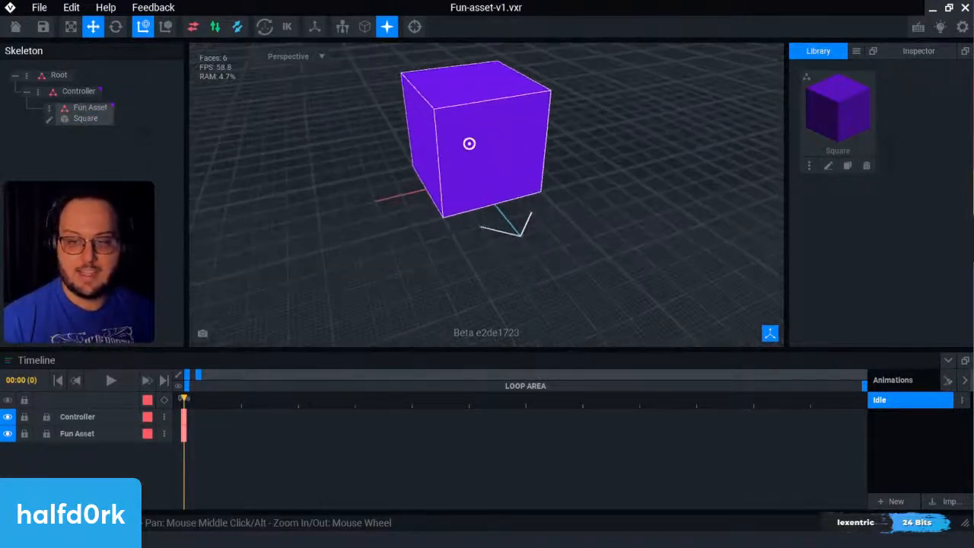
scroll(467, 144, up, 2)
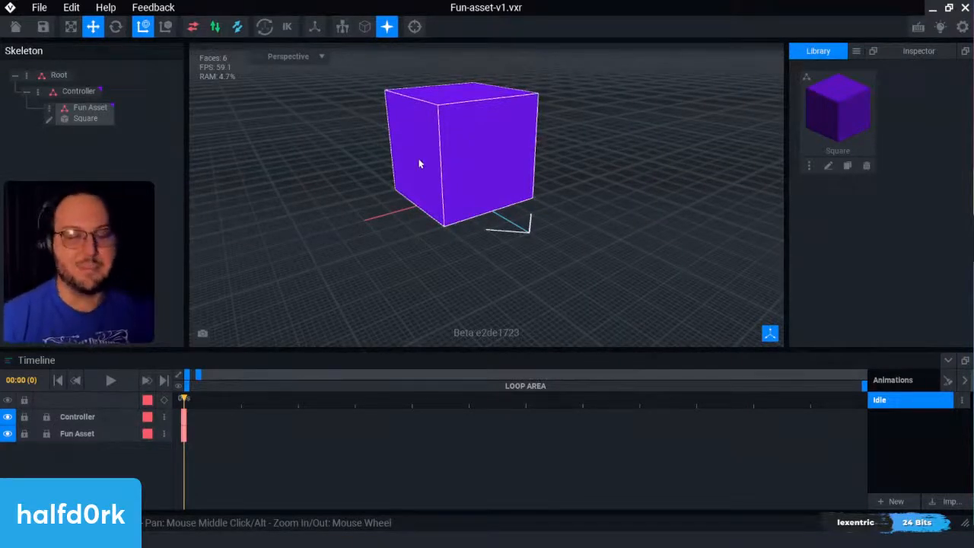
Step: Close the Fun-asset-v1 rig with its changes saved and reopen the rock-v1 rig
click(15, 27)
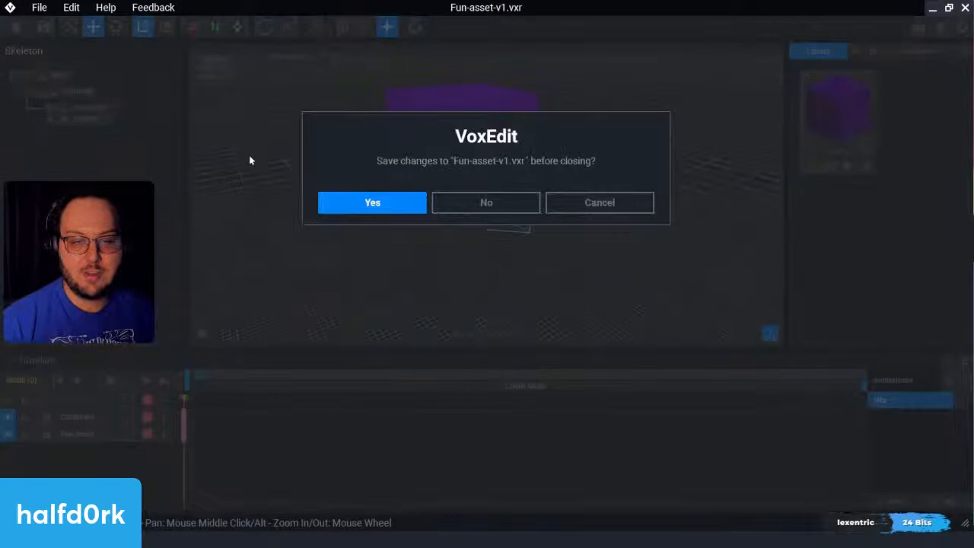
click(329, 204)
click(335, 204)
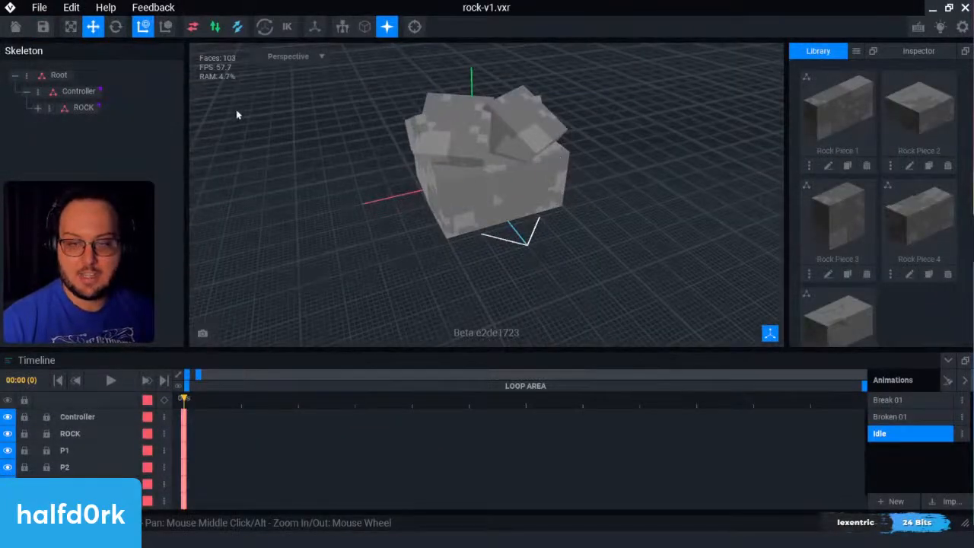
Step: Expand the ROCK node in the skeleton to view its child nodes and attached pieces
scroll(896, 190, down, 2)
scroll(895, 193, up, 2)
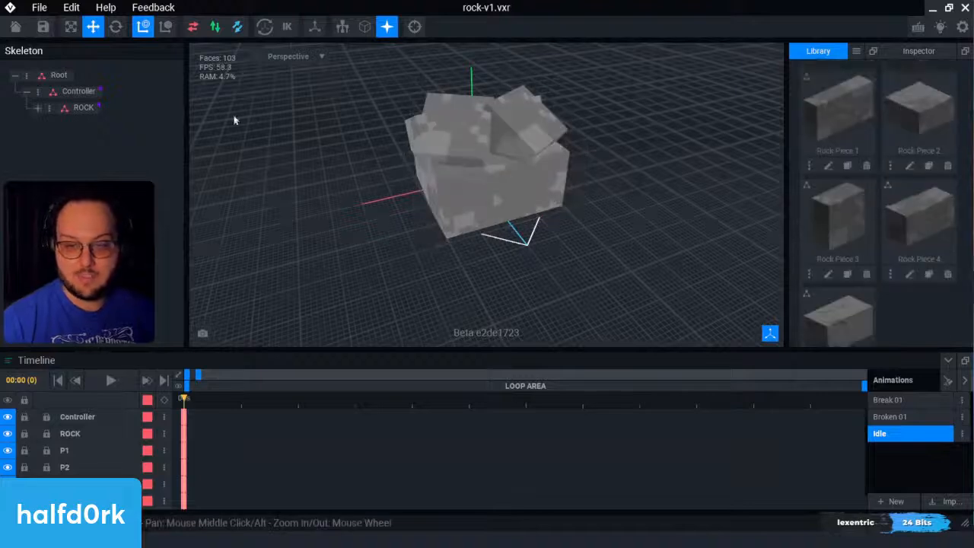
click(37, 108)
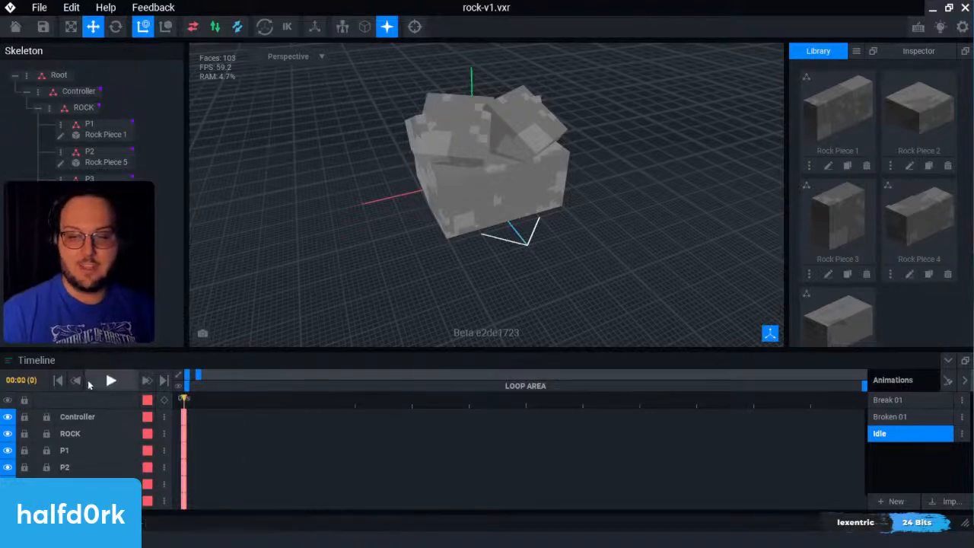
Step: Play the Idle animation and the Break 01 animation of the rock to compare their motion
right_drag(450, 242, 547, 222)
key(space)
key(space)
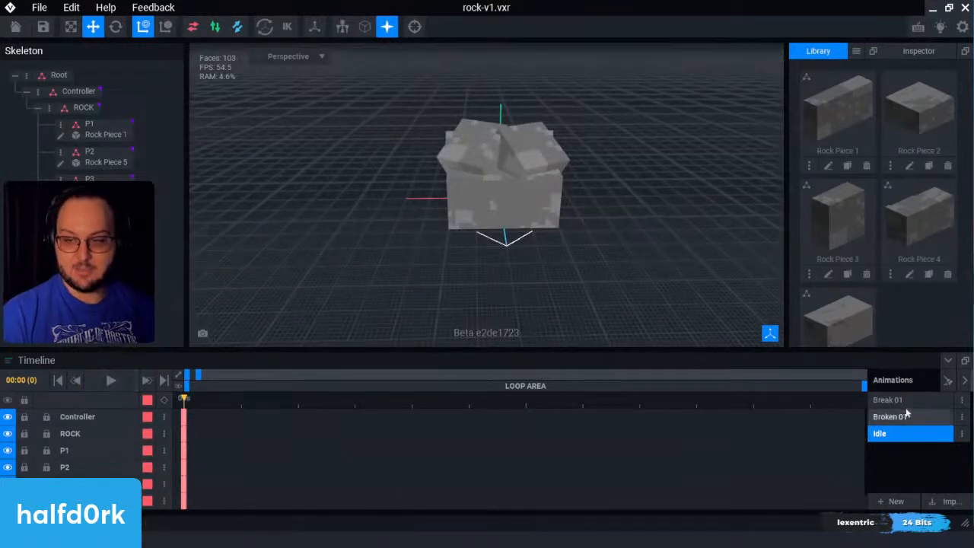
click(905, 403)
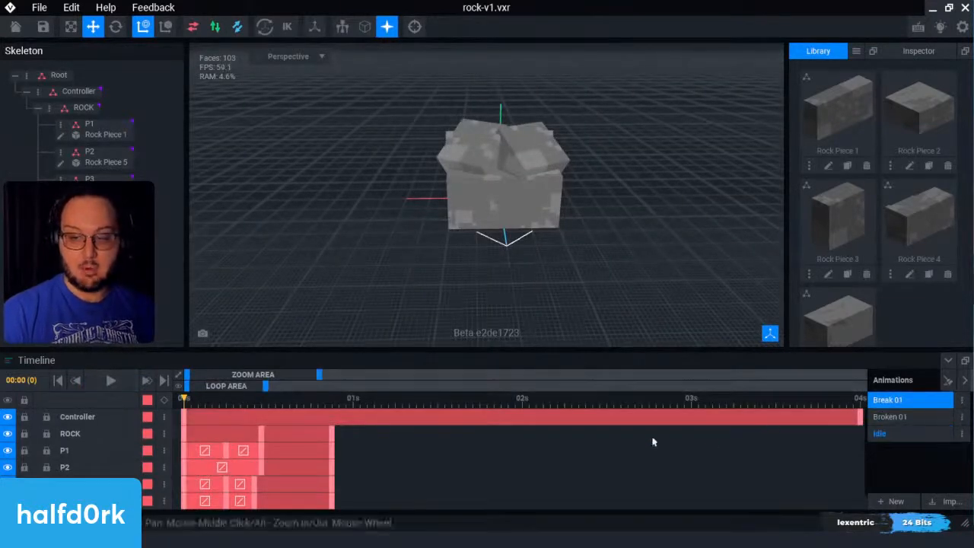
key(space)
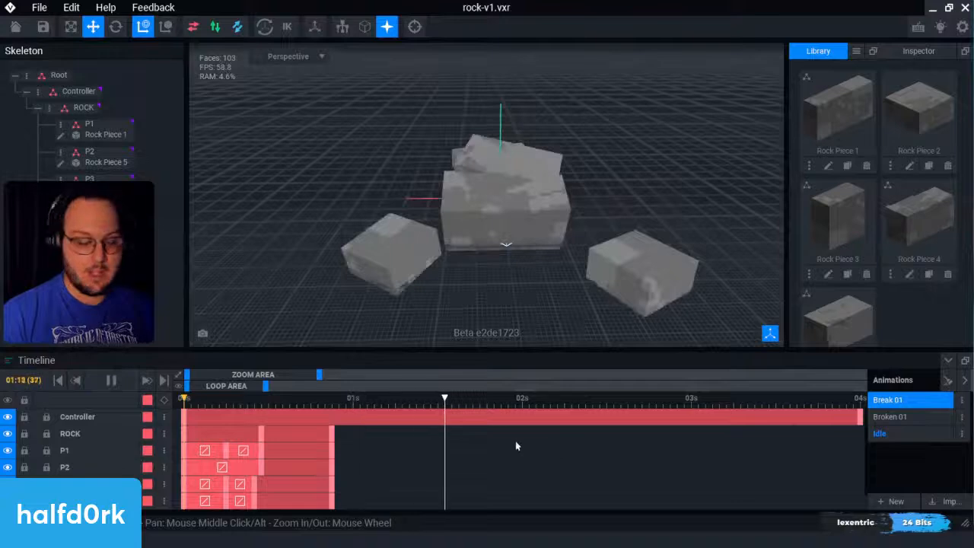
key(space)
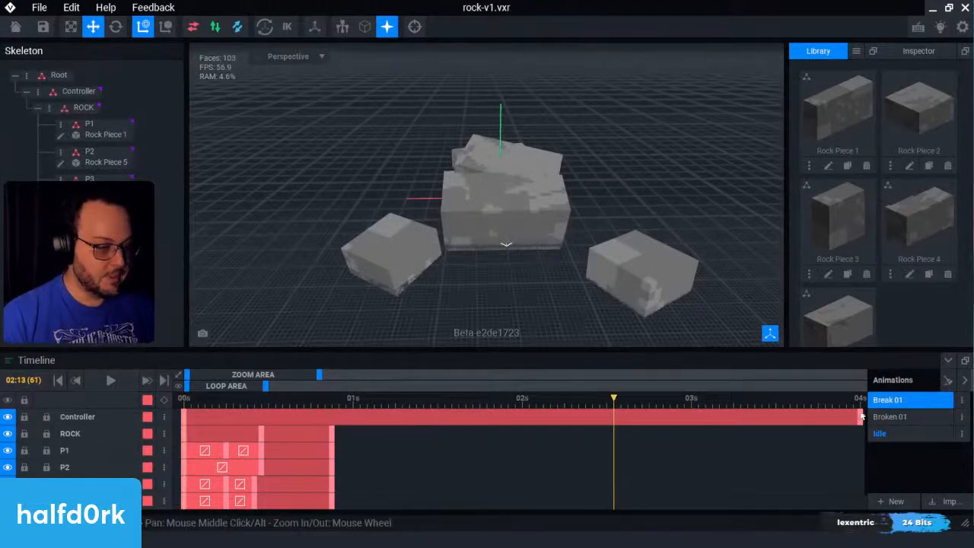
Step: Move the Controller track's last keyframe in Break 01 to frame 21, in line with the final keyframes of the other tracks
drag(861, 415, 332, 416)
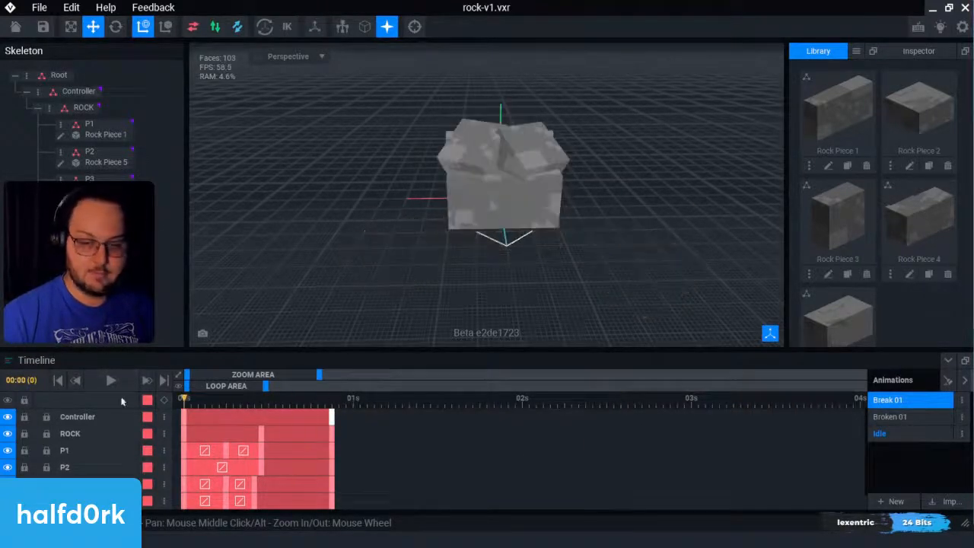
drag(214, 400, 332, 403)
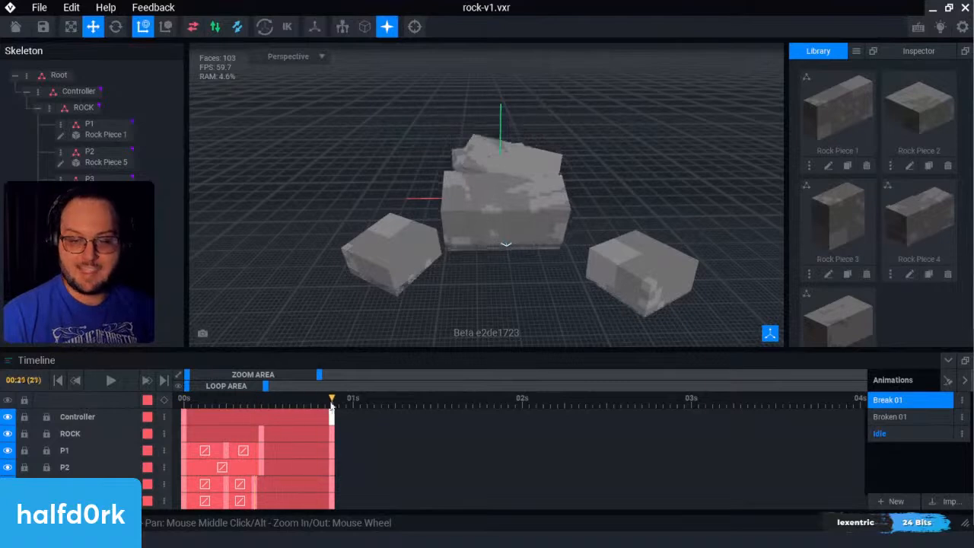
Step: Replay the Break 01 animation from a lower viewing angle and set the playhead to frame 11
key(space)
key(space)
right_drag(563, 229, 604, 206)
key(space)
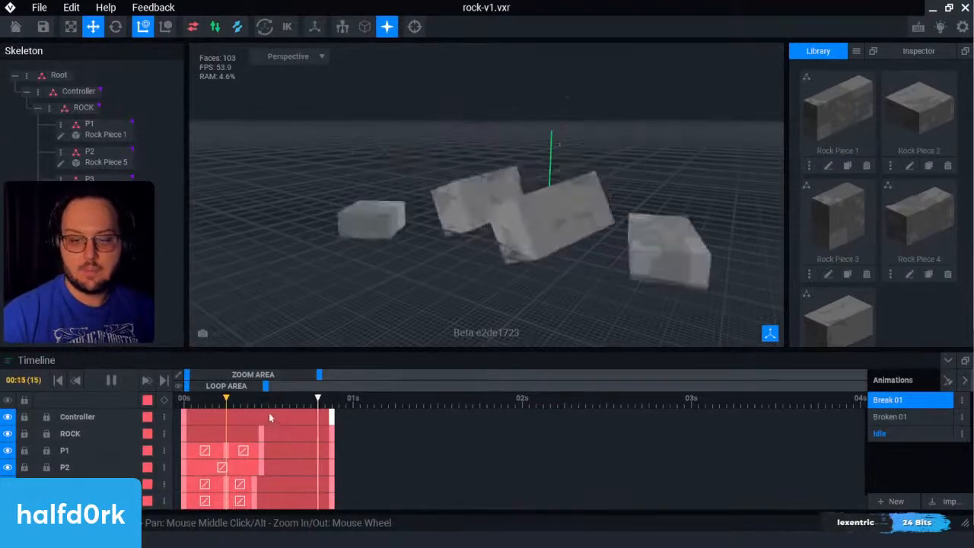
key(space)
mouse_move(265, 409)
mouse_down()
mouse_move(125, 395)
mouse_move(326, 399)
mouse_move(181, 398)
mouse_move(264, 404)
mouse_up()
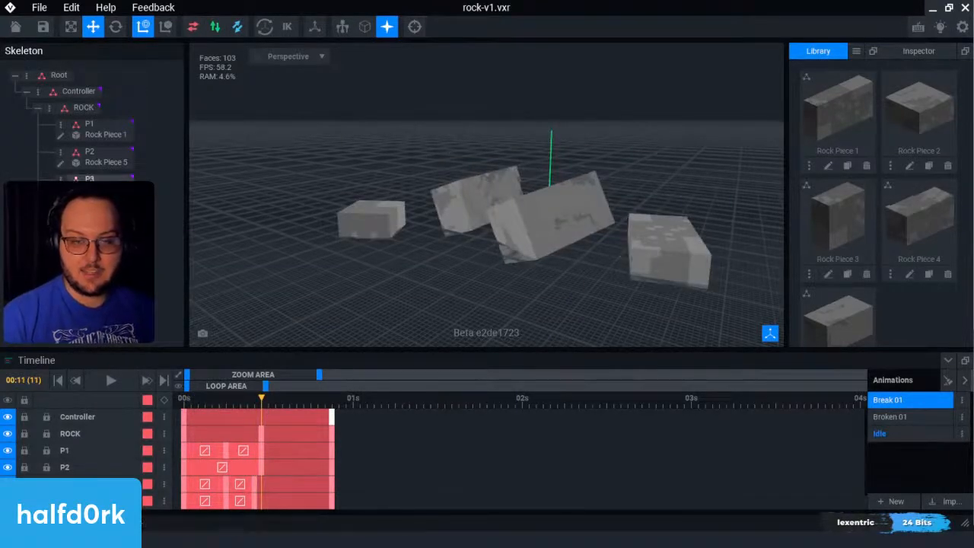
Step: Select the P1 node and scrub through its Break 01 keyframes between frame 0 and frame 21
click(99, 129)
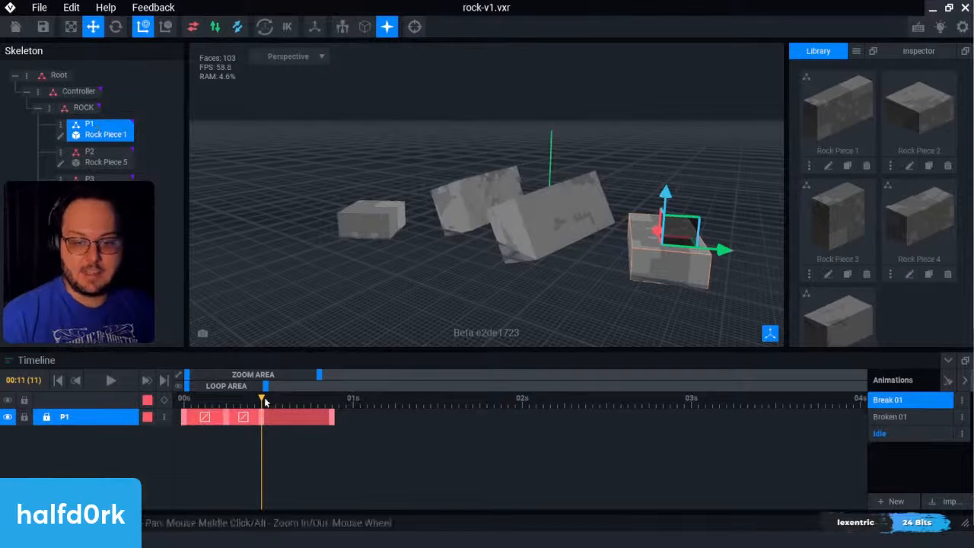
drag(264, 402, 185, 399)
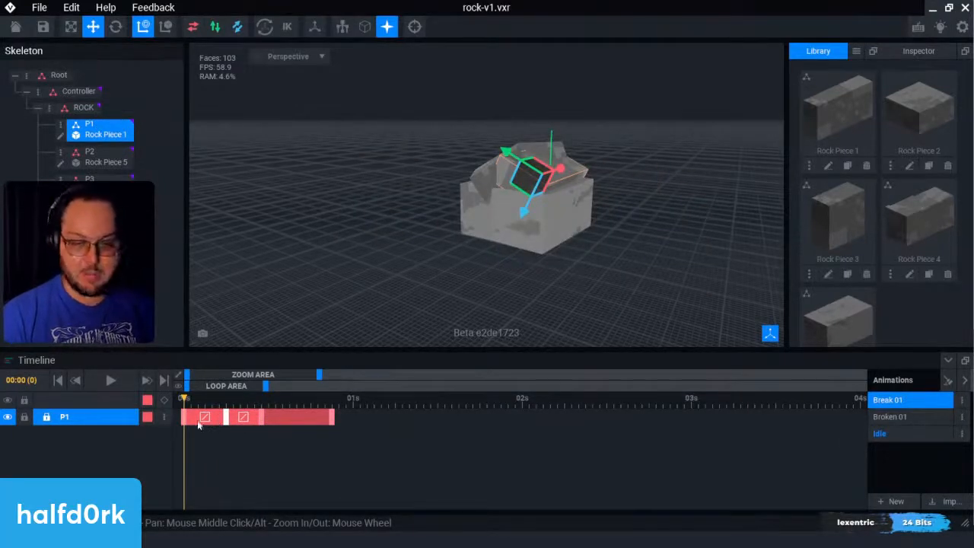
drag(185, 401, 179, 421)
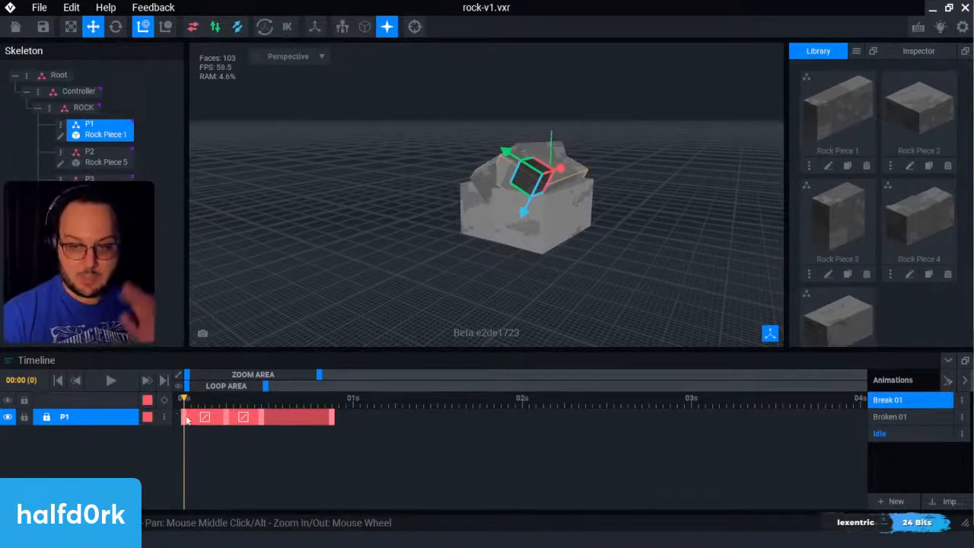
click(332, 403)
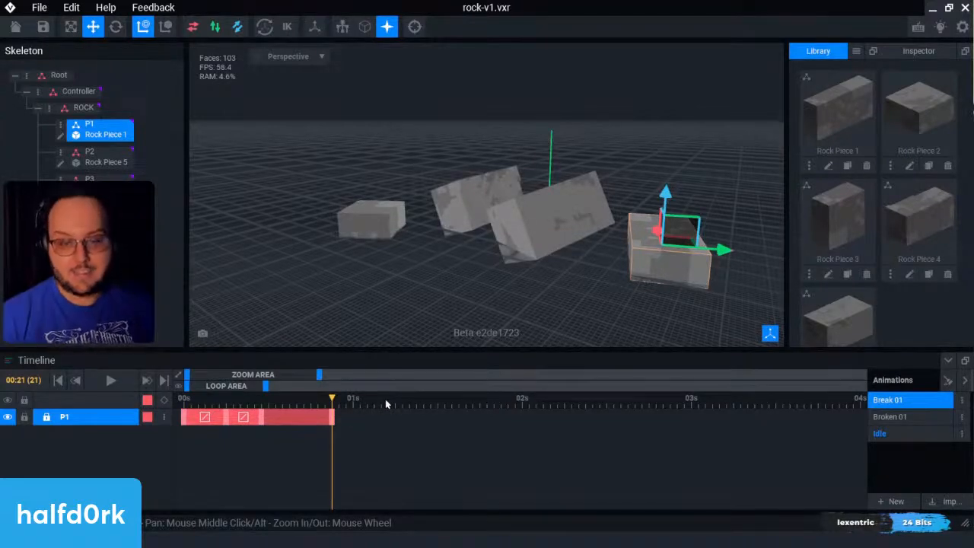
drag(333, 404, 70, 392)
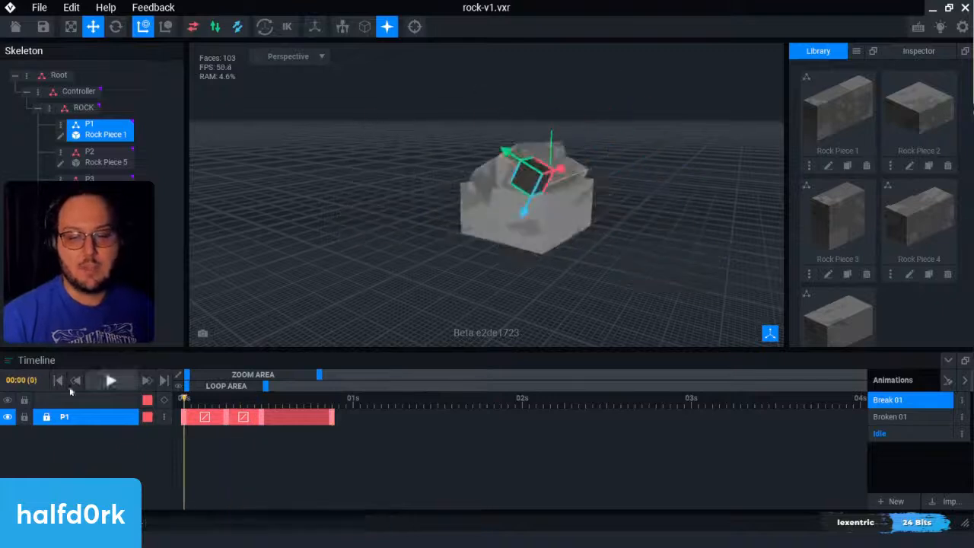
Step: Play Break 01 through with P1 selected and return the playhead to frame 0
click(111, 380)
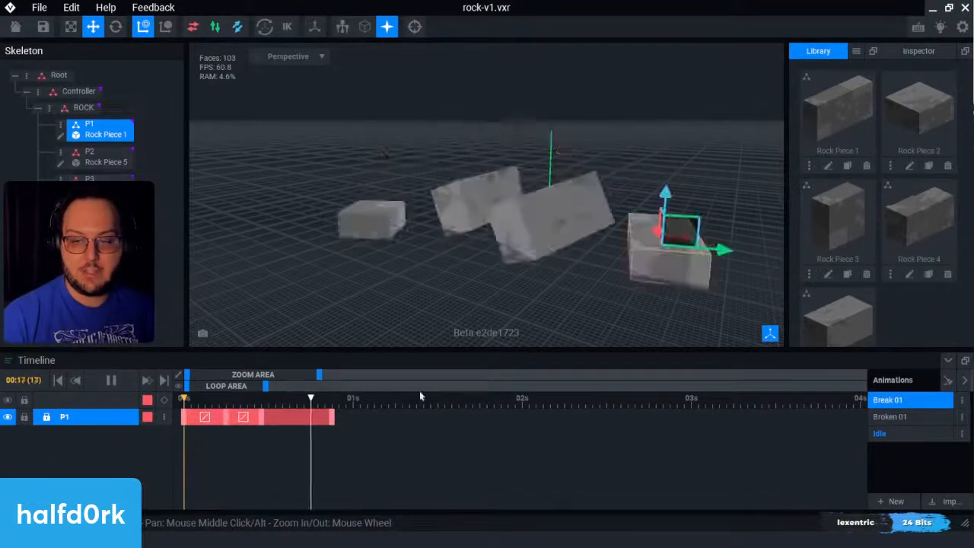
key(space)
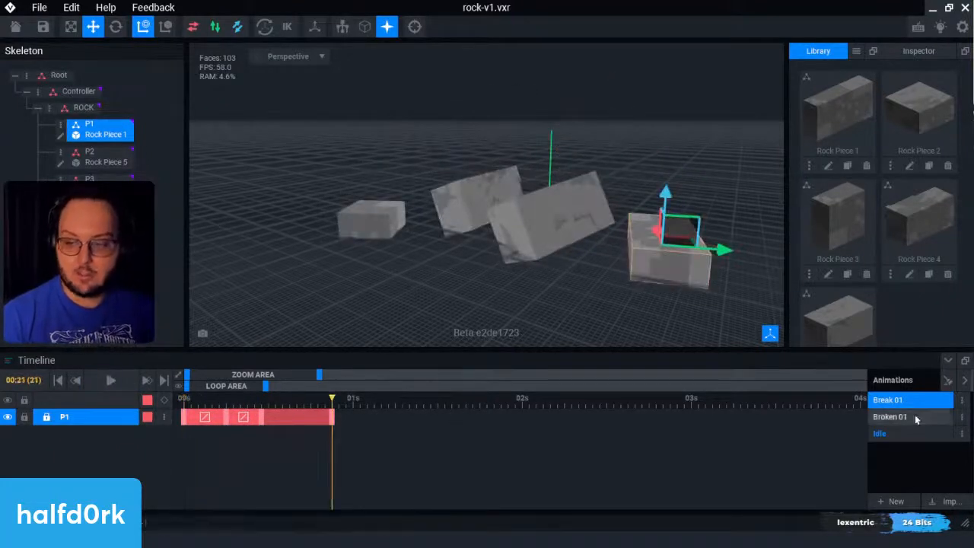
drag(335, 405, 110, 396)
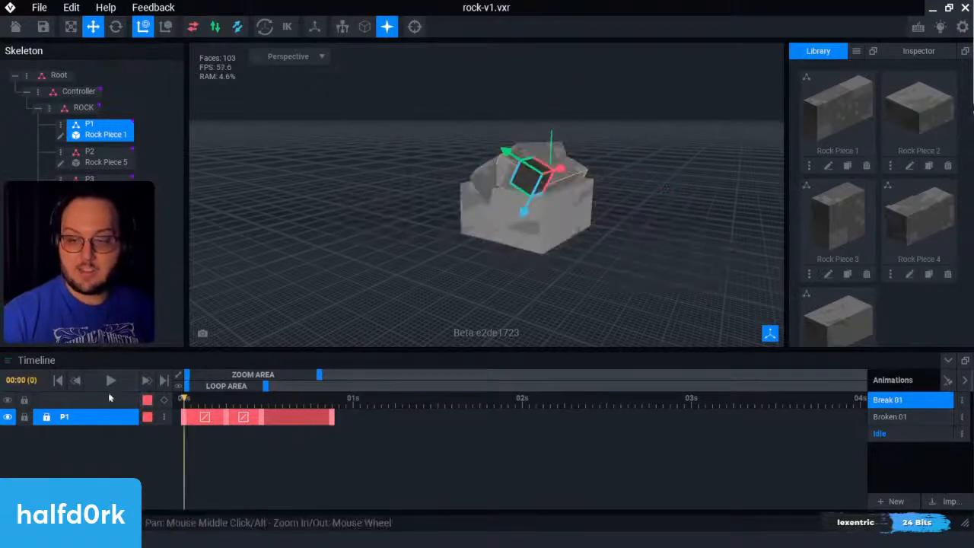
Step: Switch between the Break 01, Broken 01 and Idle animations to compare their poses, ending on Idle
click(888, 416)
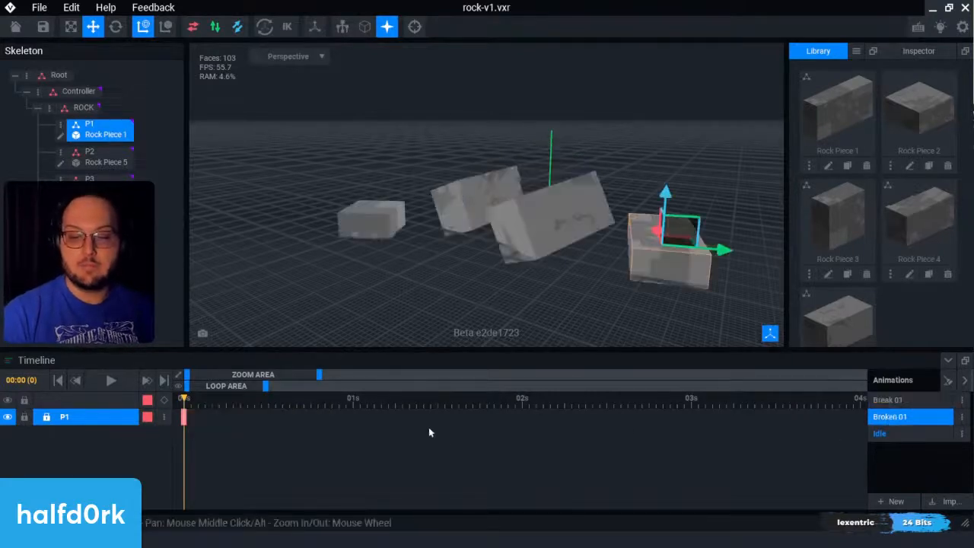
click(899, 407)
key(space)
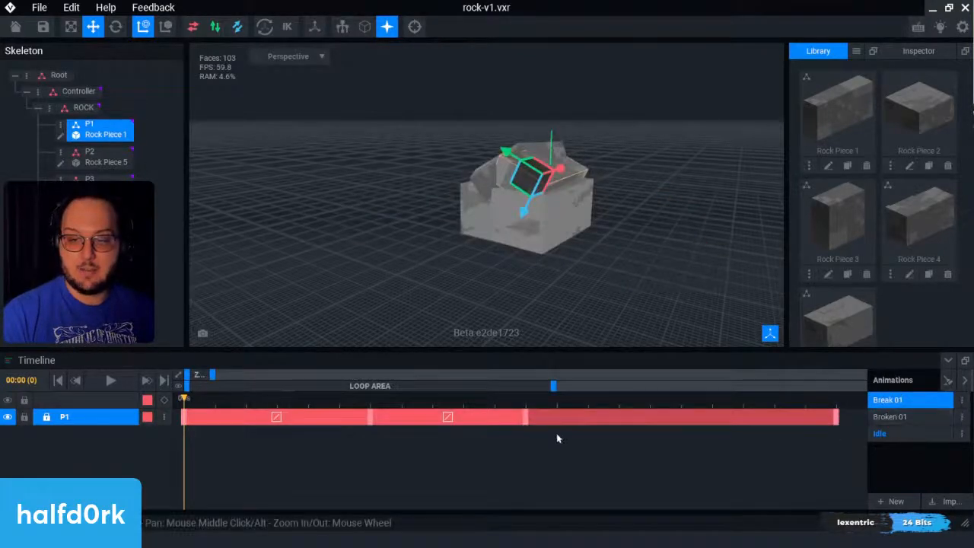
click(901, 416)
click(904, 403)
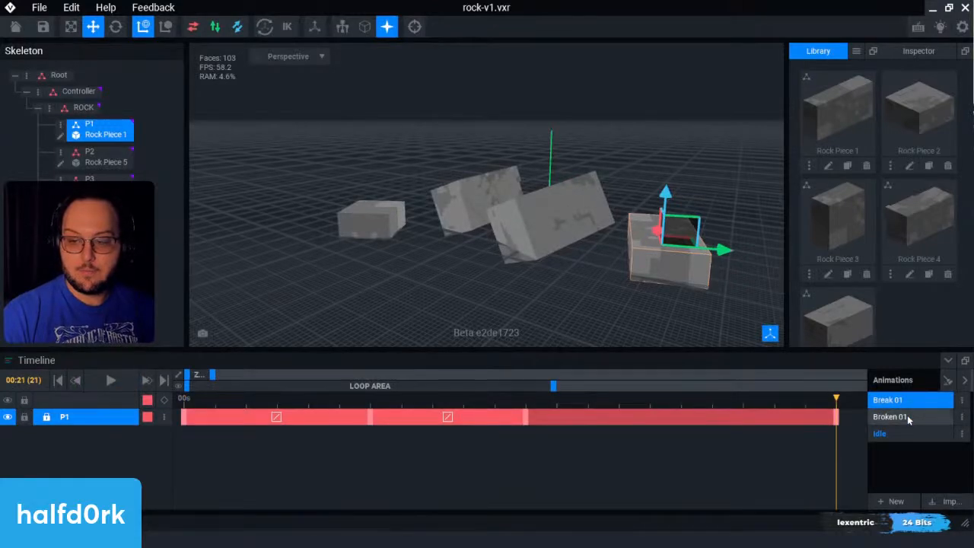
click(911, 432)
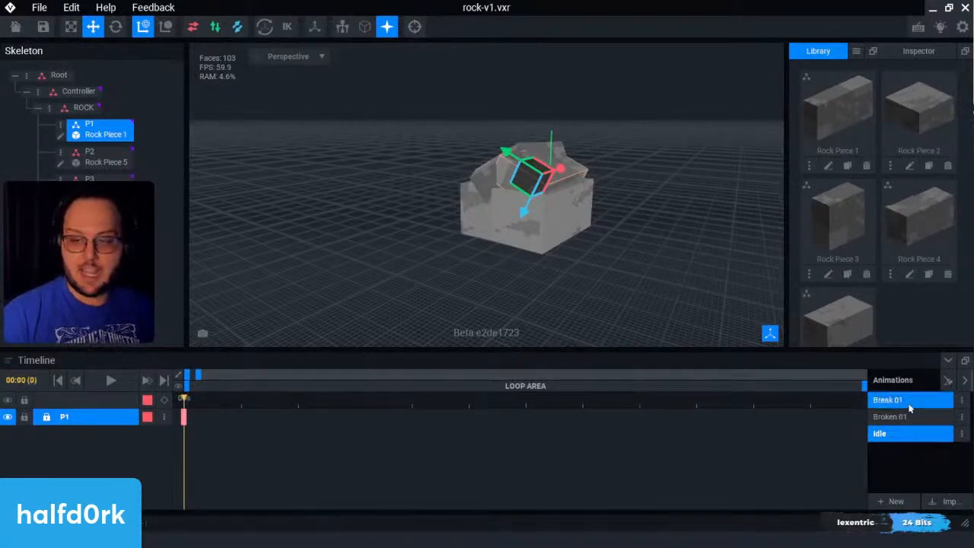
click(909, 404)
click(931, 418)
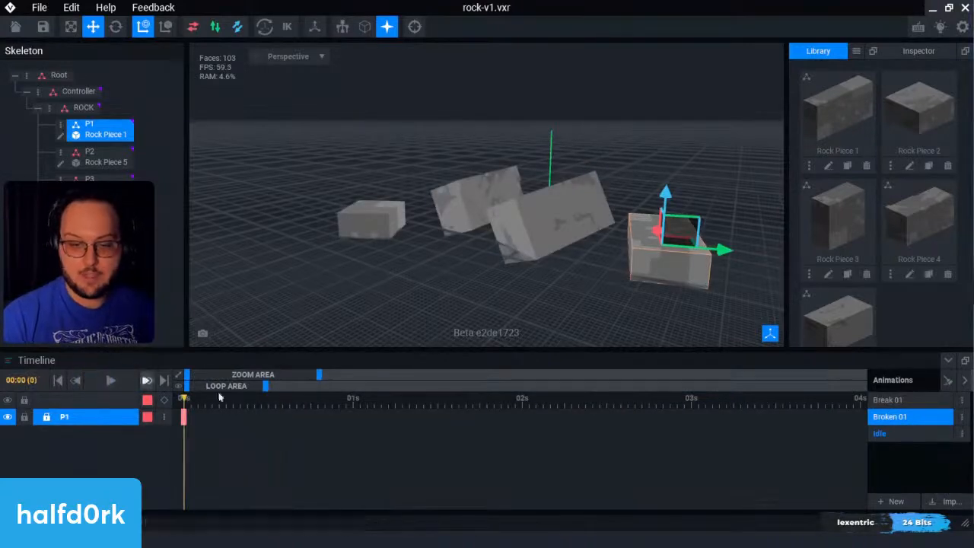
click(875, 433)
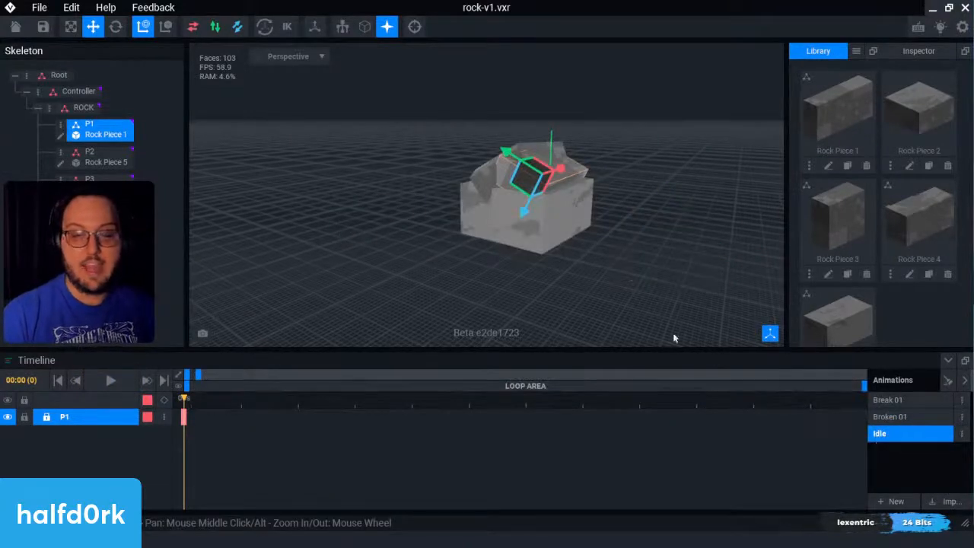
Step: Export the rock to the marketplace using the second thumbnail of the upper row and Idle as the default animation
right_drag(519, 205, 520, 205)
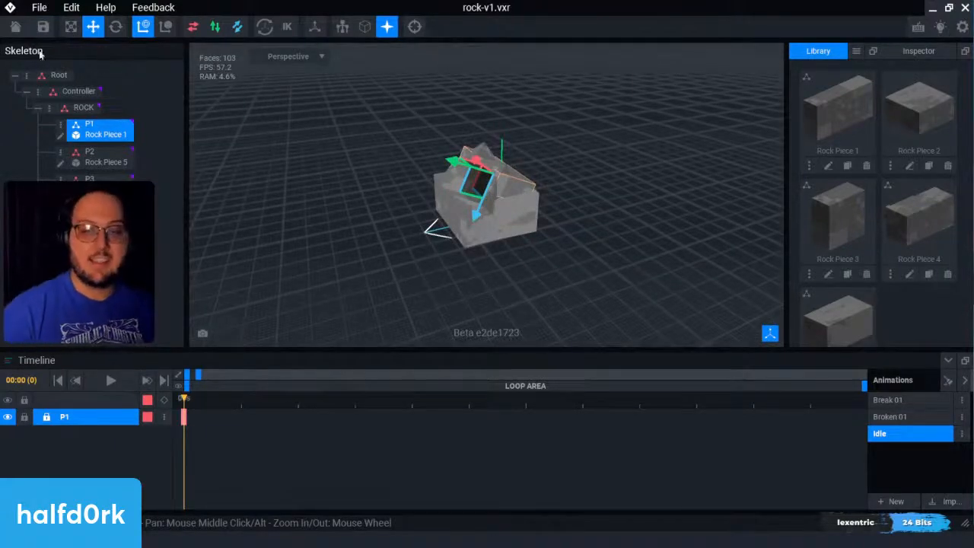
click(41, 9)
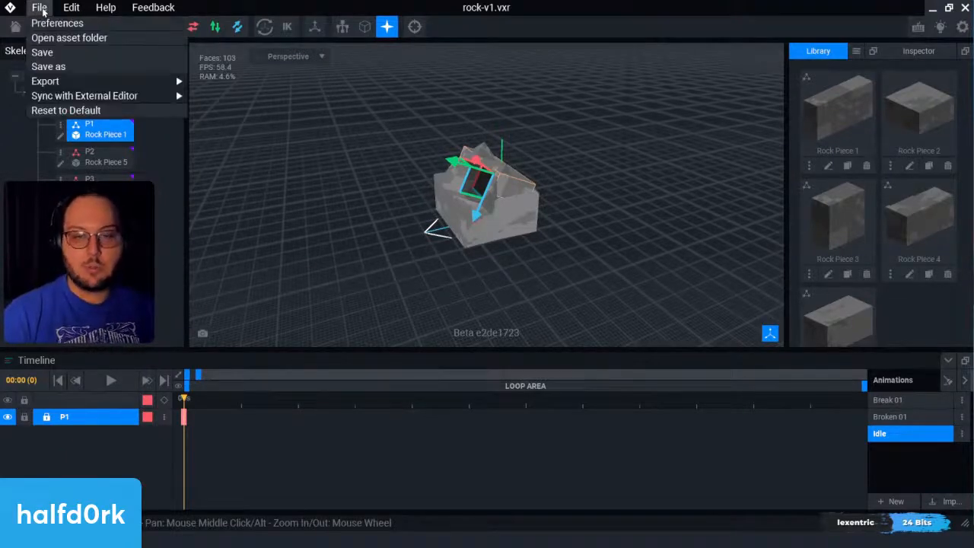
mouse_move(68, 85)
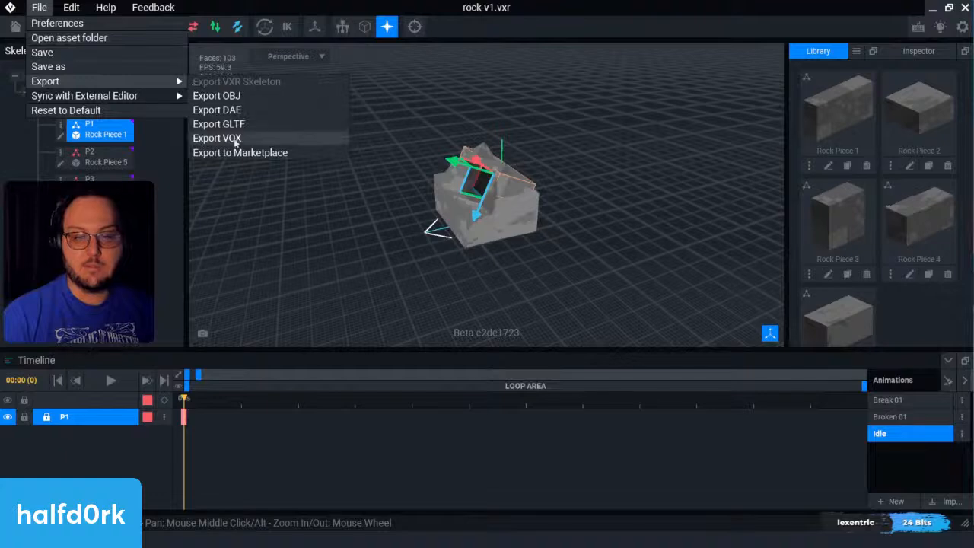
click(244, 153)
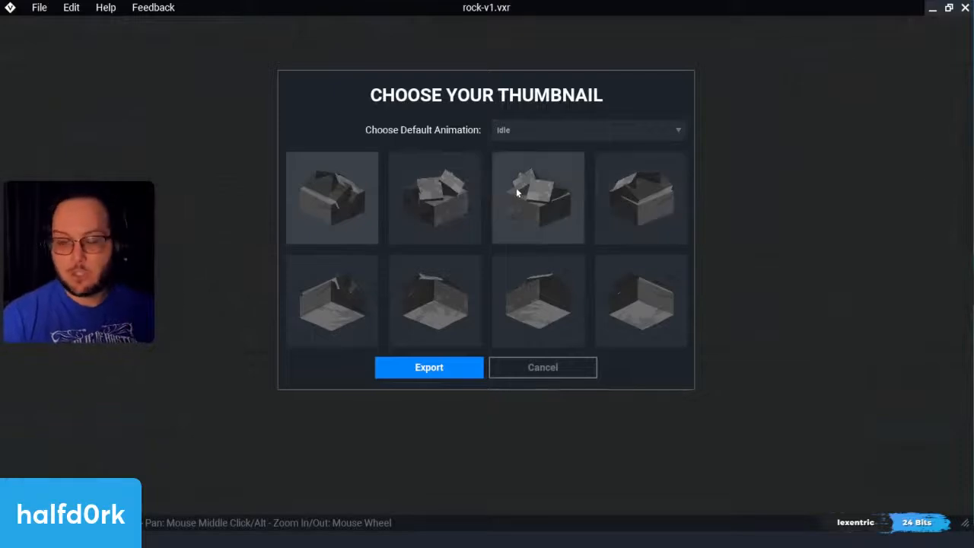
click(456, 195)
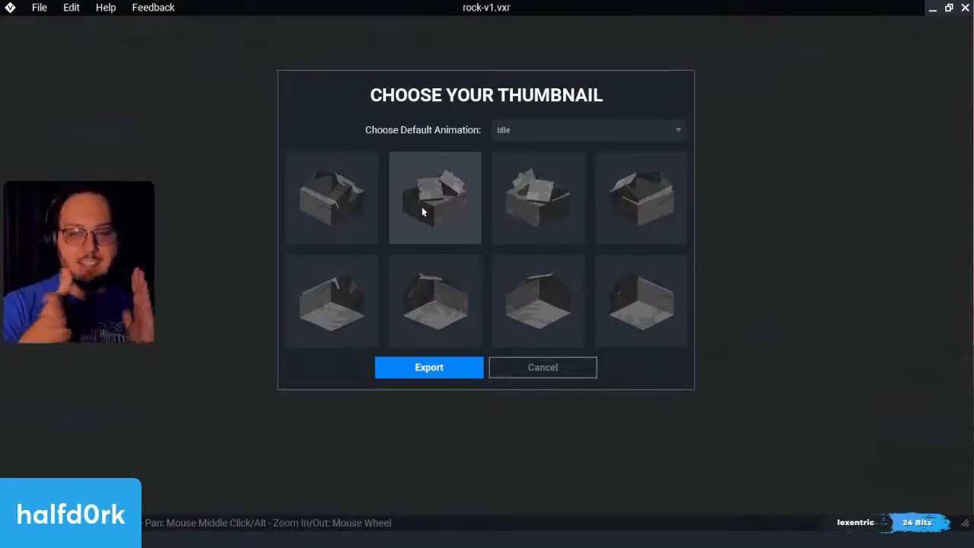
click(534, 131)
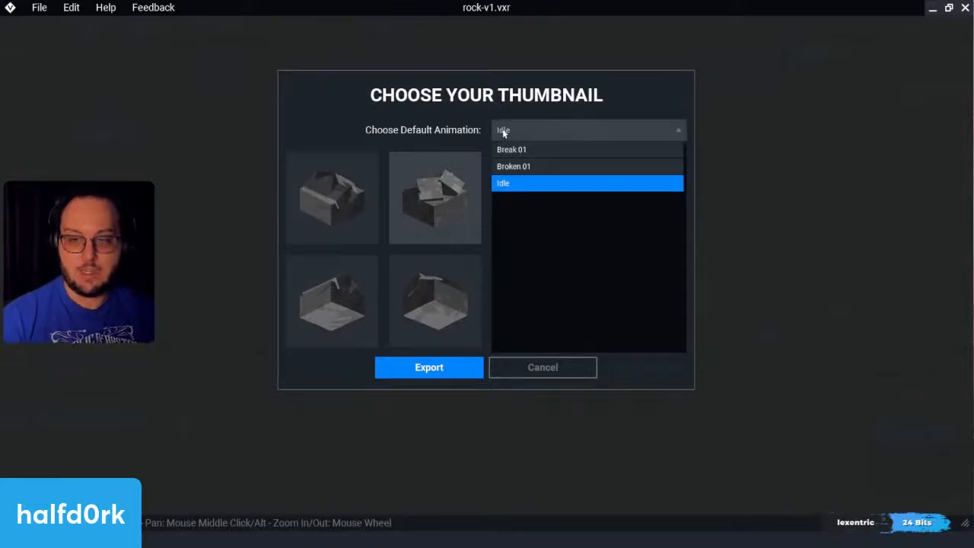
click(506, 132)
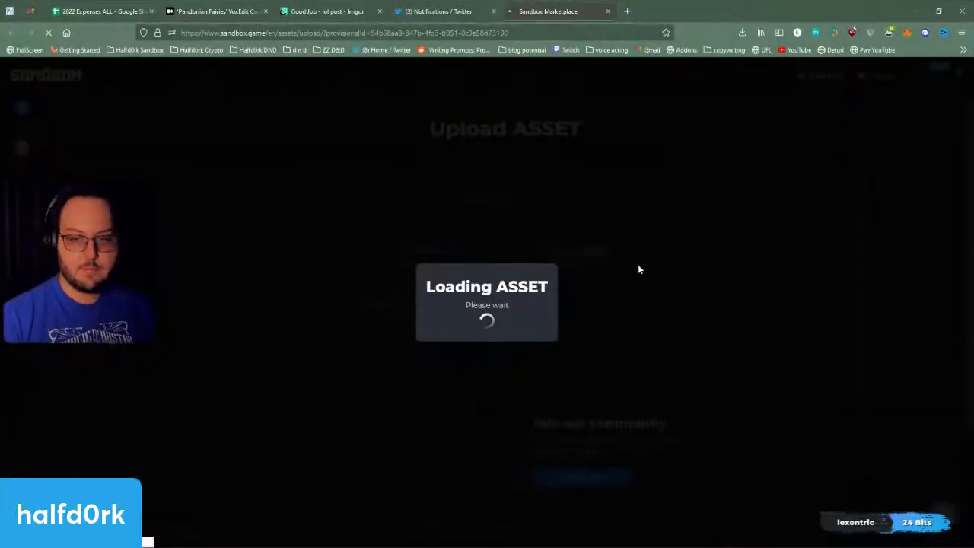
Step: On the Sandbox upload page in the browser, start a new asset and name it Sandstorm Rock
key(F11)
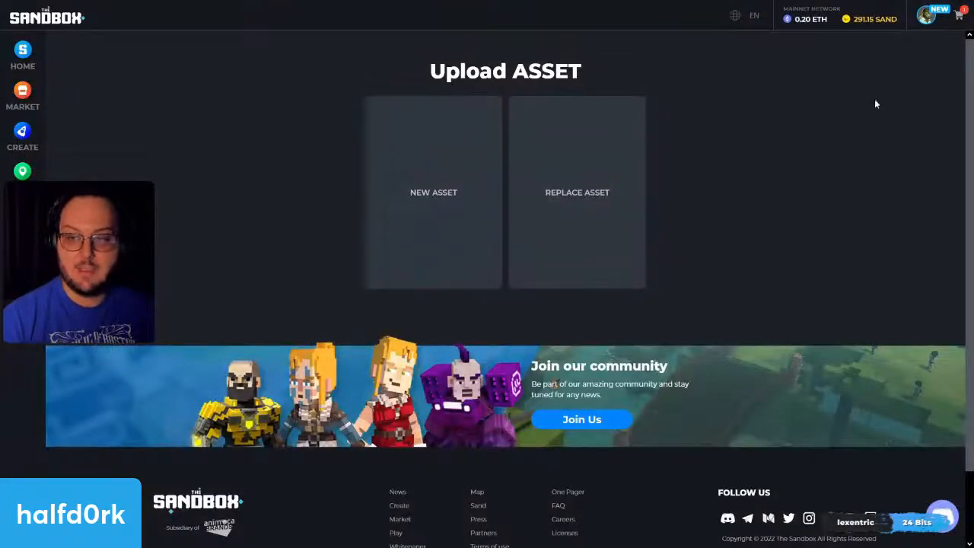
click(441, 154)
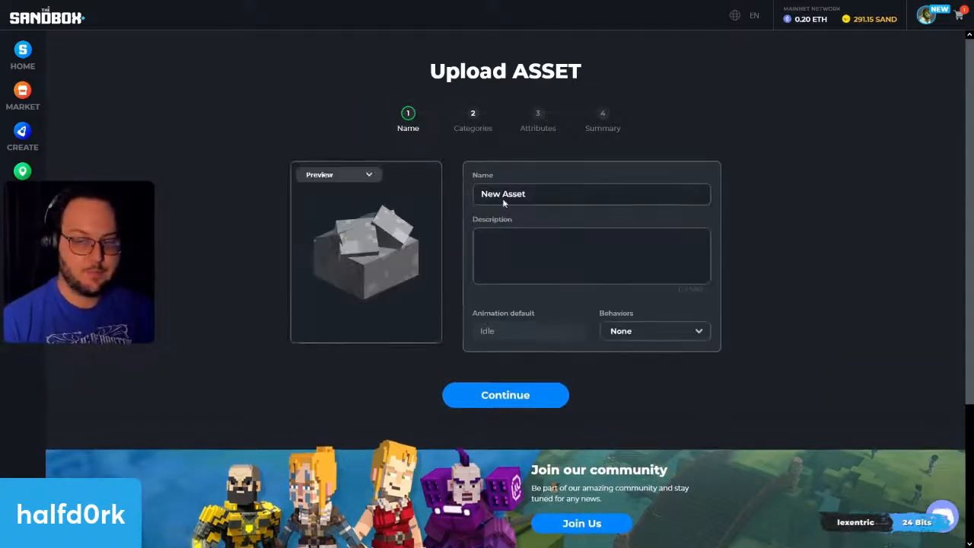
triple_click(502, 197)
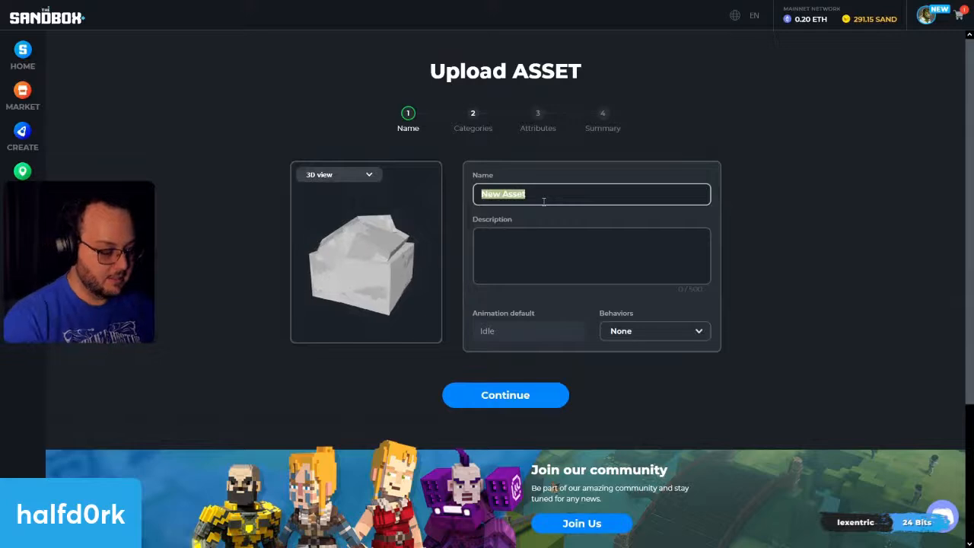
text(Sandstorm)
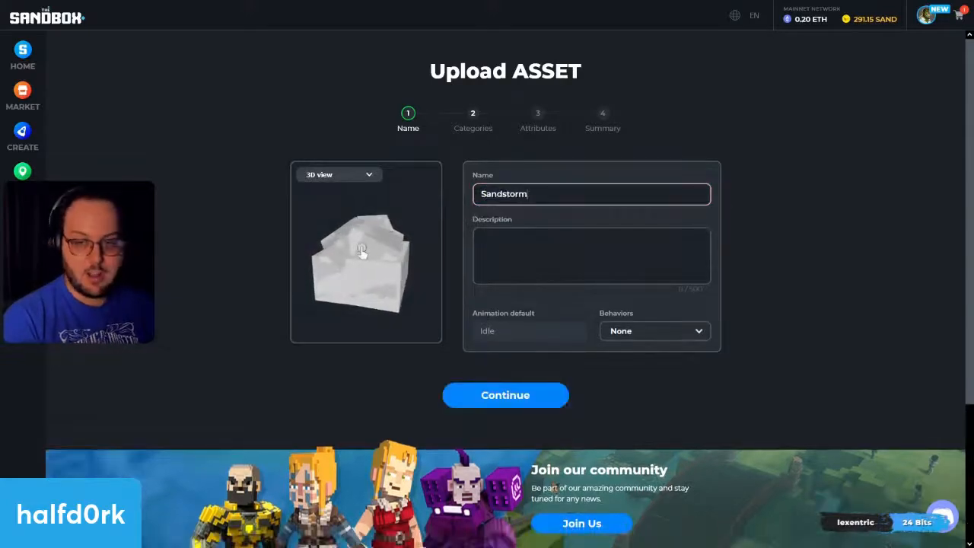
text( Rock)
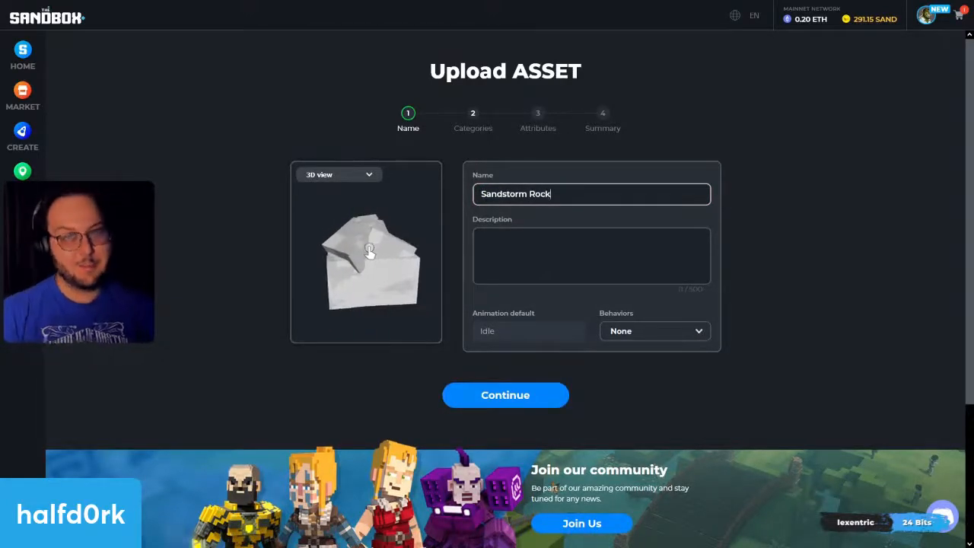
click(746, 309)
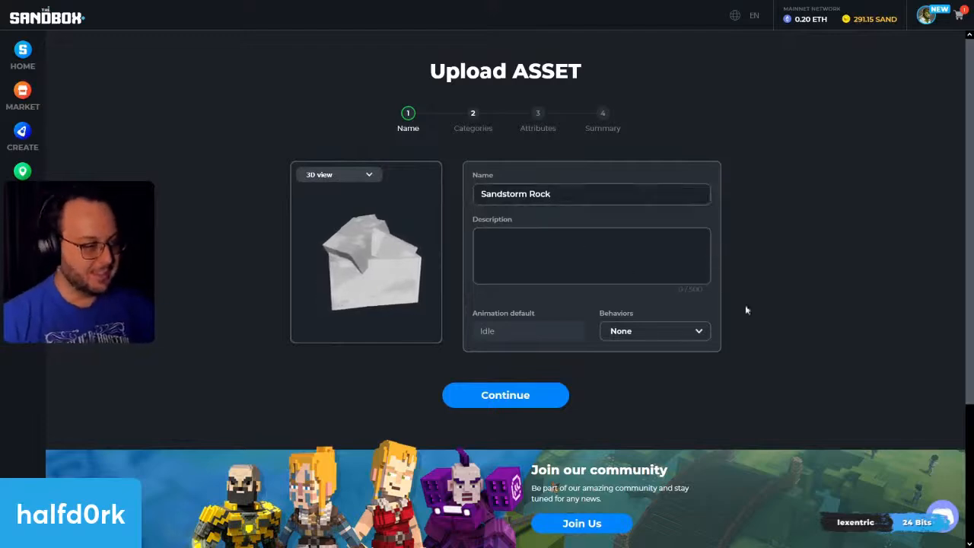
Step: Look through the available behaviours for the Sandstorm Rock and keep None
click(670, 335)
click(626, 331)
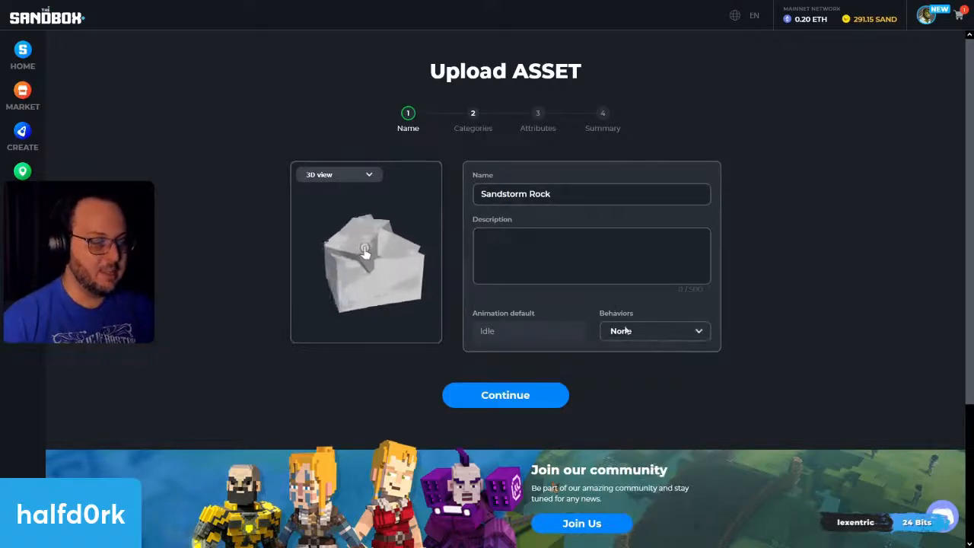
click(635, 330)
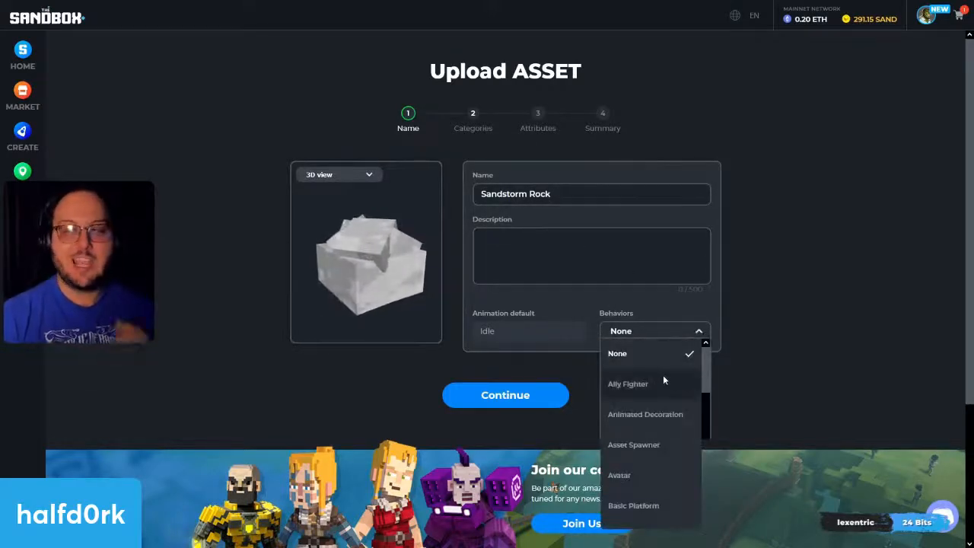
scroll(664, 376, down, 2)
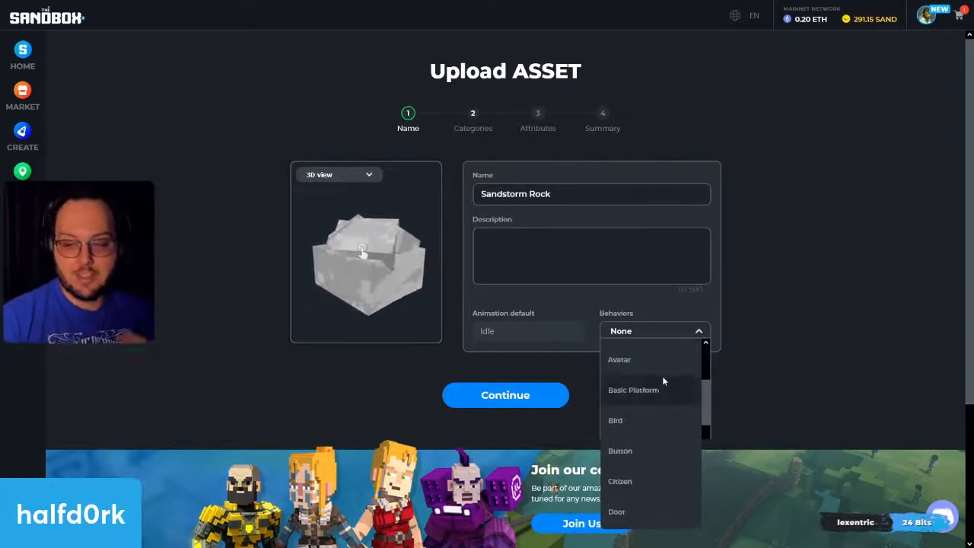
scroll(662, 378, up, 2)
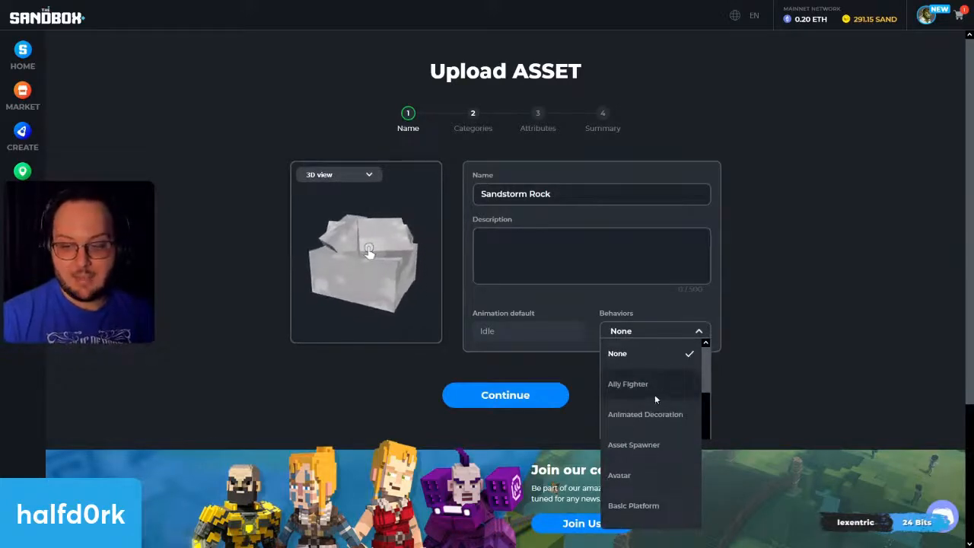
scroll(654, 394, down, 4)
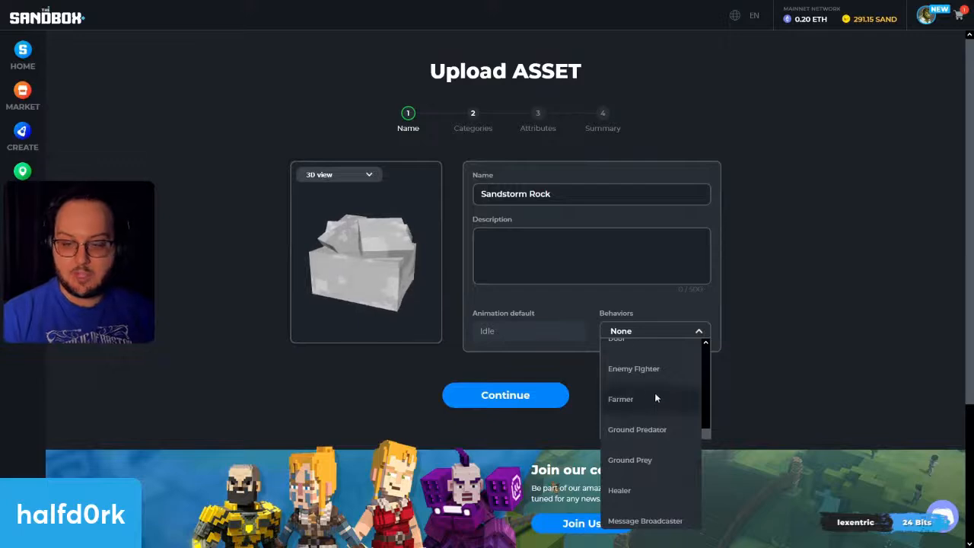
scroll(654, 393, up, 2)
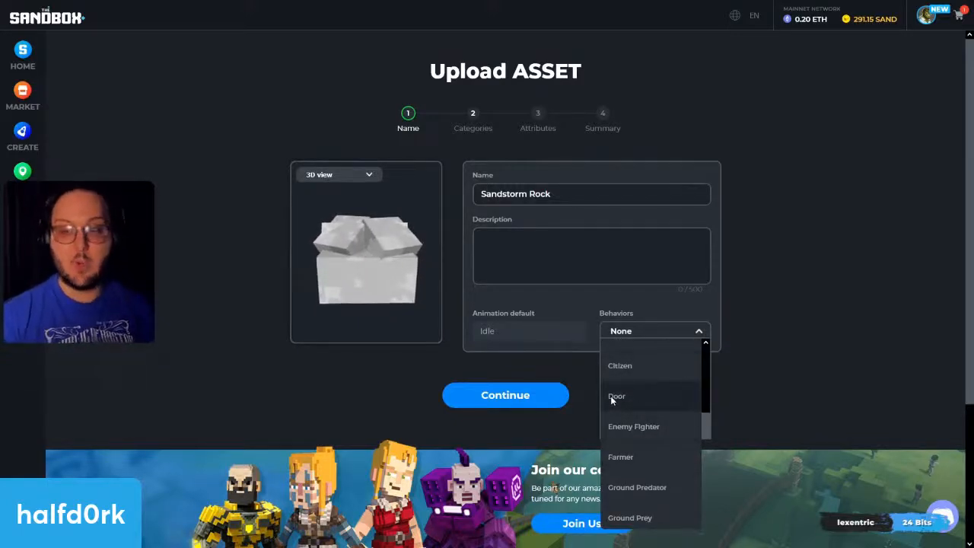
scroll(610, 396, down, 1)
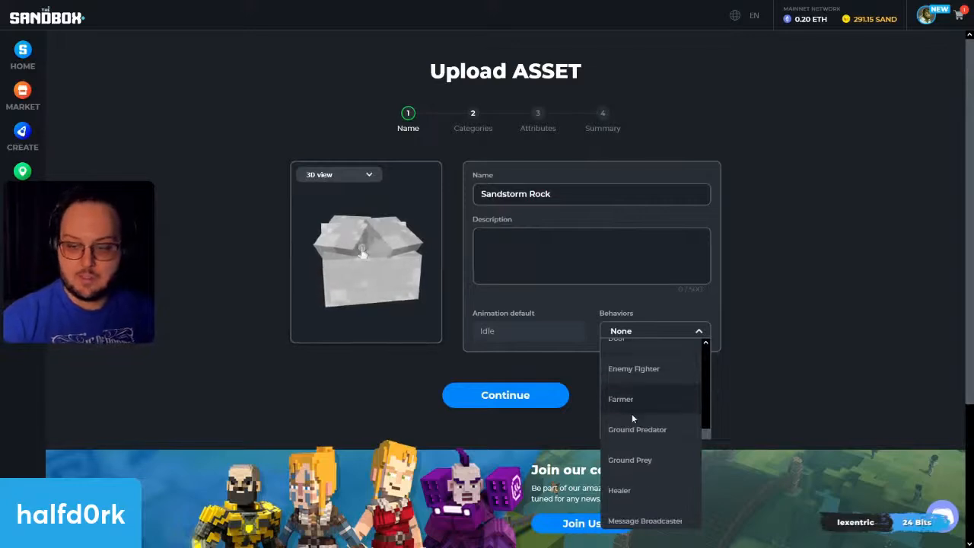
scroll(632, 416, down, 3)
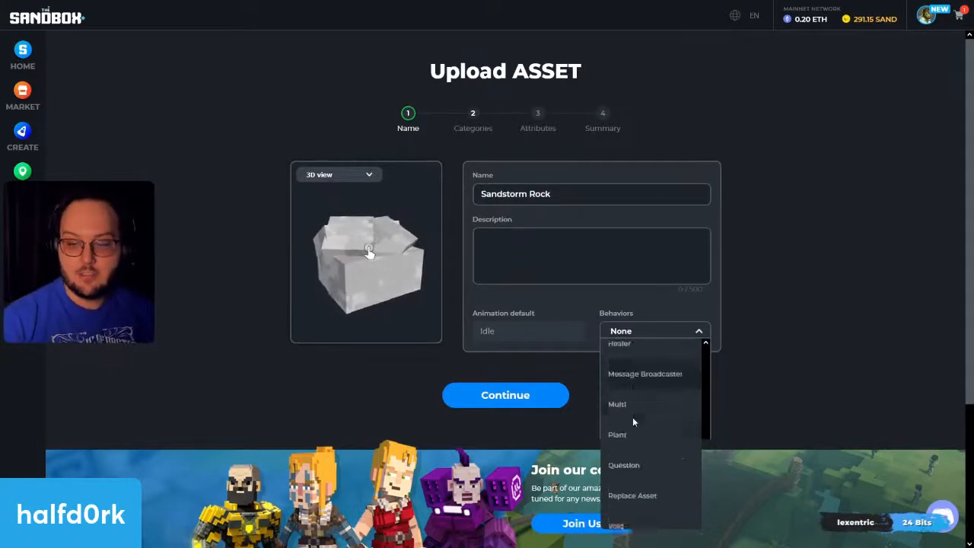
scroll(644, 502, up, 10)
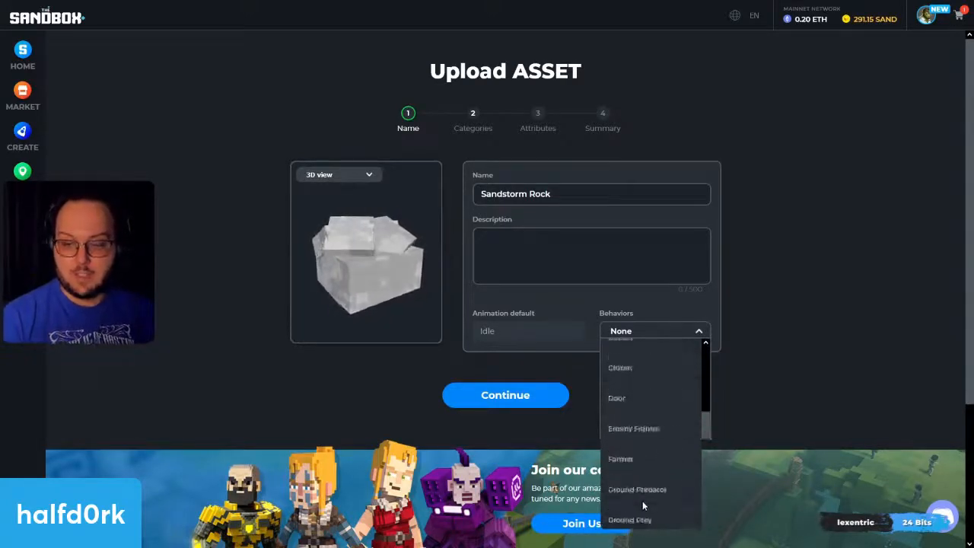
click(643, 355)
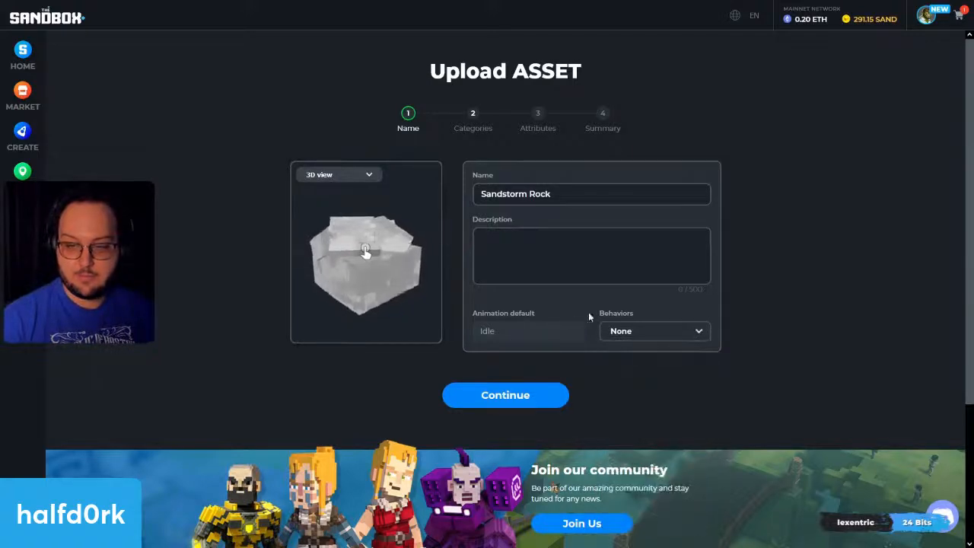
Step: Continue to the categories, assign the Nature category and the None theme, and confirm them
click(502, 389)
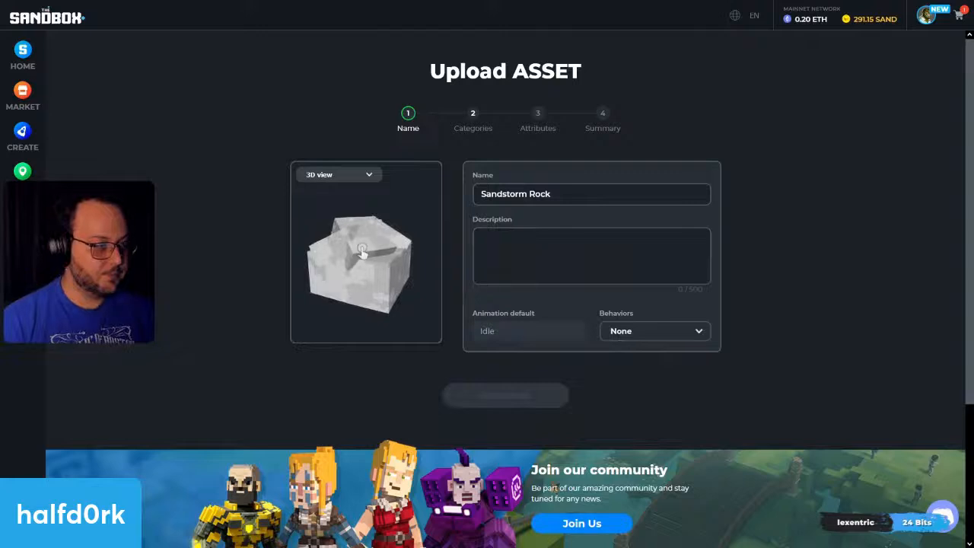
click(501, 384)
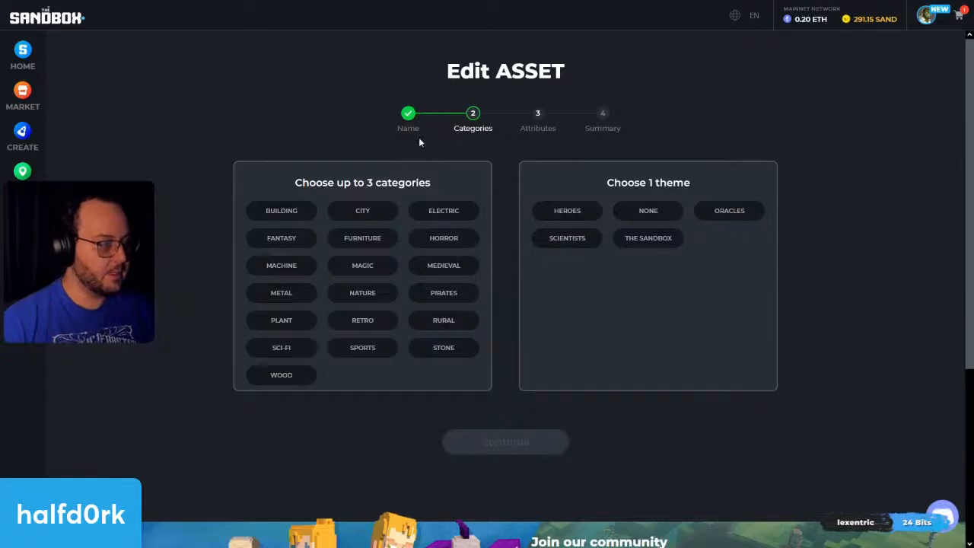
click(371, 298)
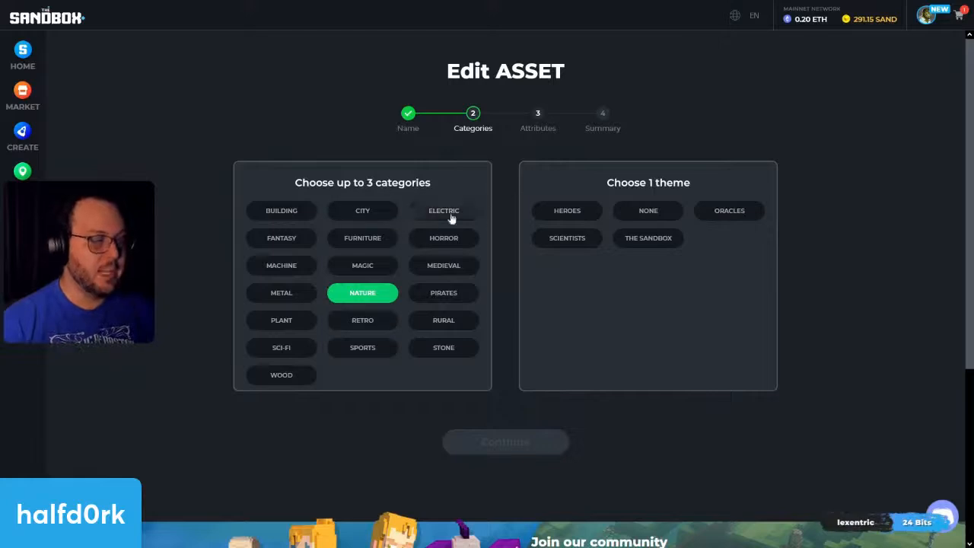
click(678, 216)
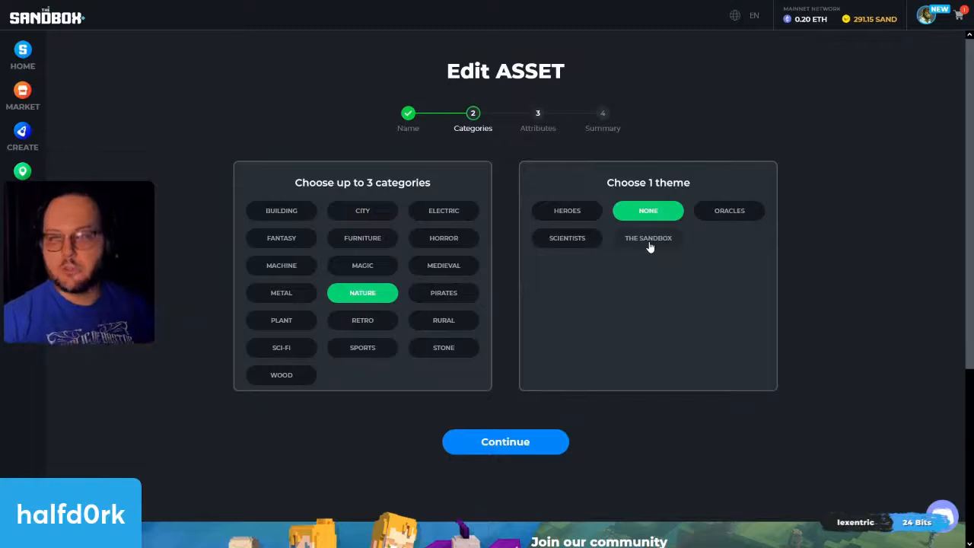
click(506, 442)
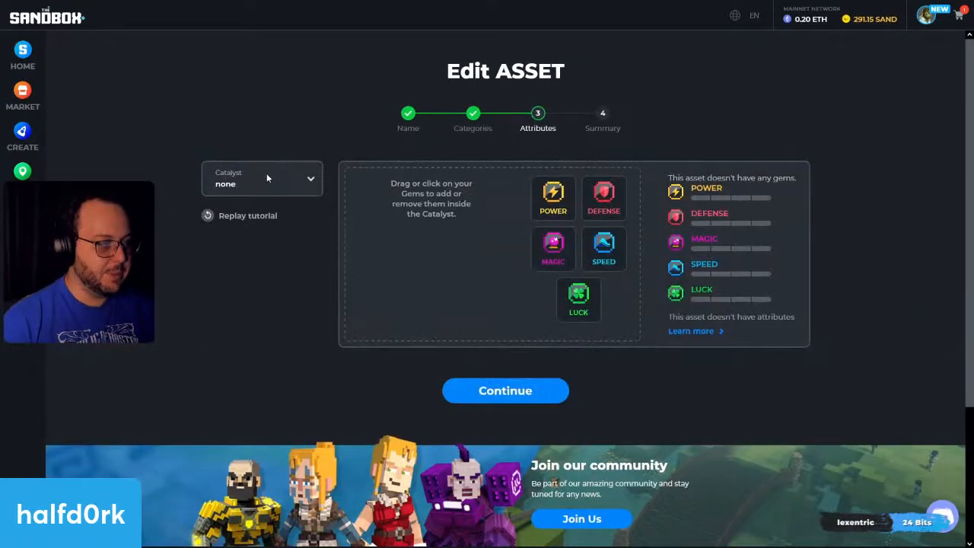
Step: Leave the catalyst at none, continue to the summary and save the Sandstorm Rock asset as a draft
click(296, 177)
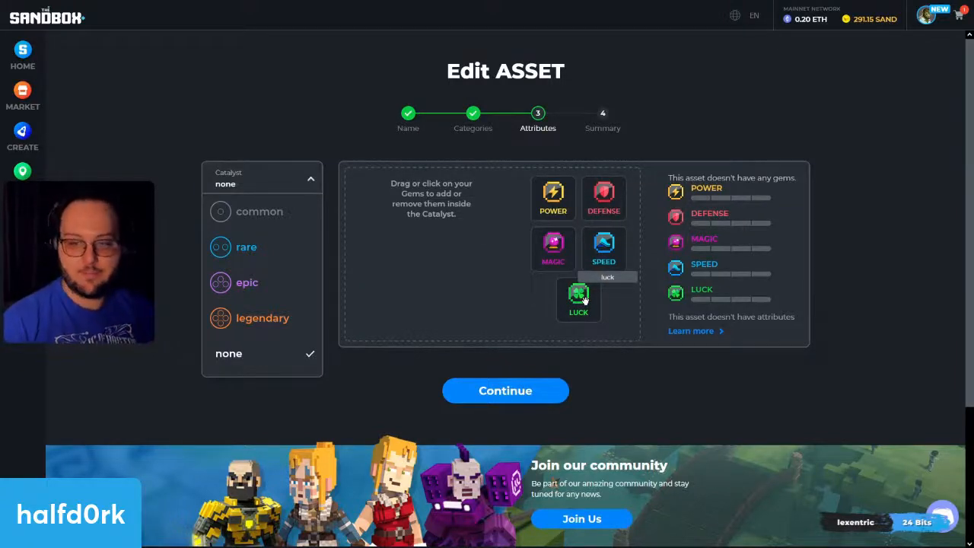
click(312, 260)
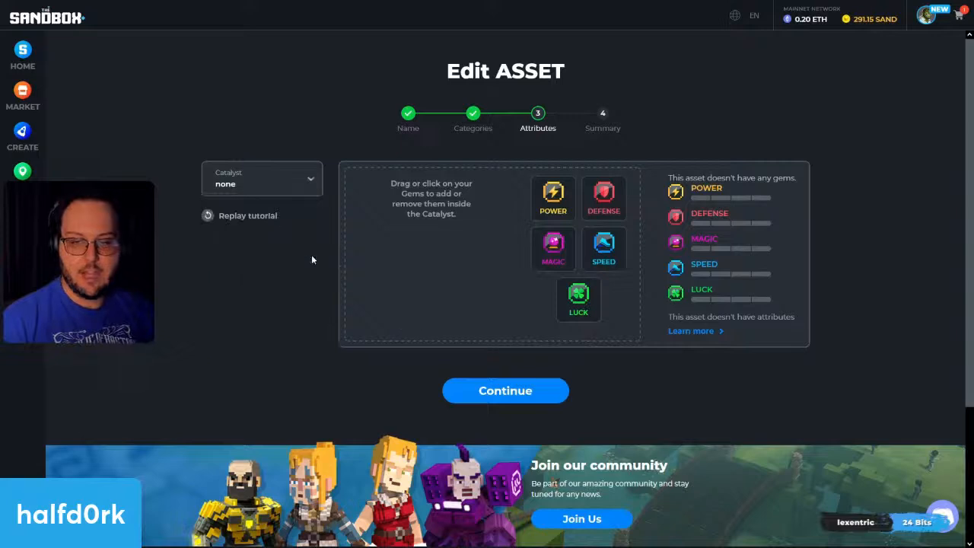
click(489, 391)
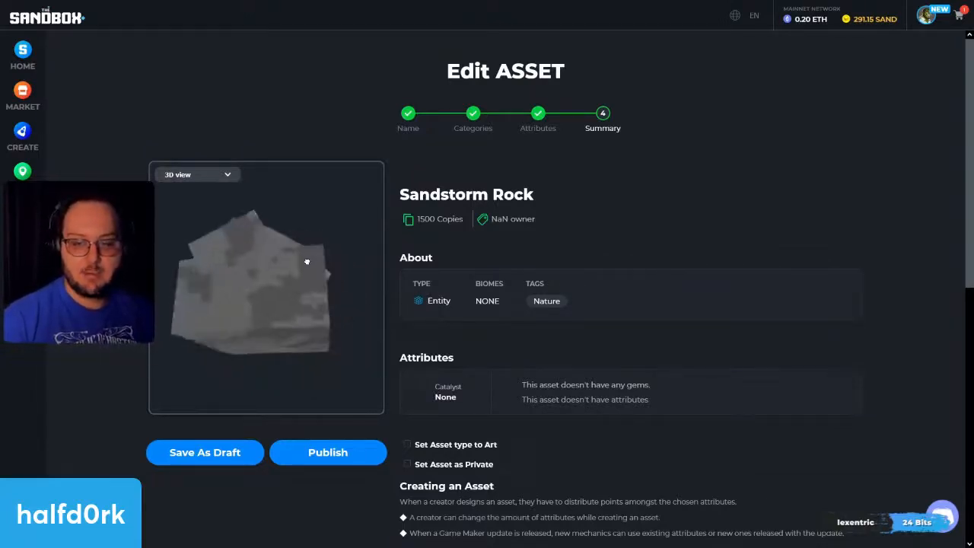
click(216, 451)
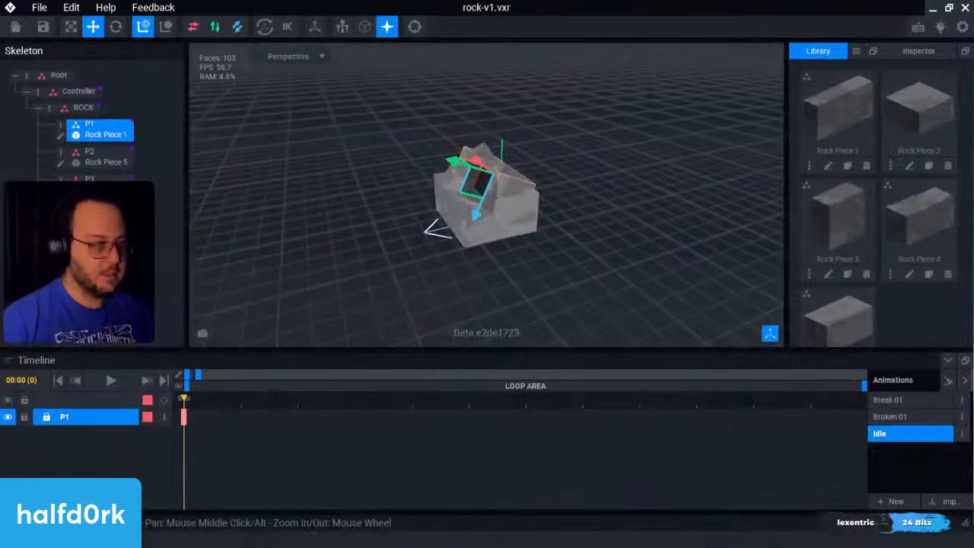
Step: Back in VoxEdit, deselect the P1 node and save the rock-v1 project
middle_drag(644, 204, 609, 218)
click(674, 143)
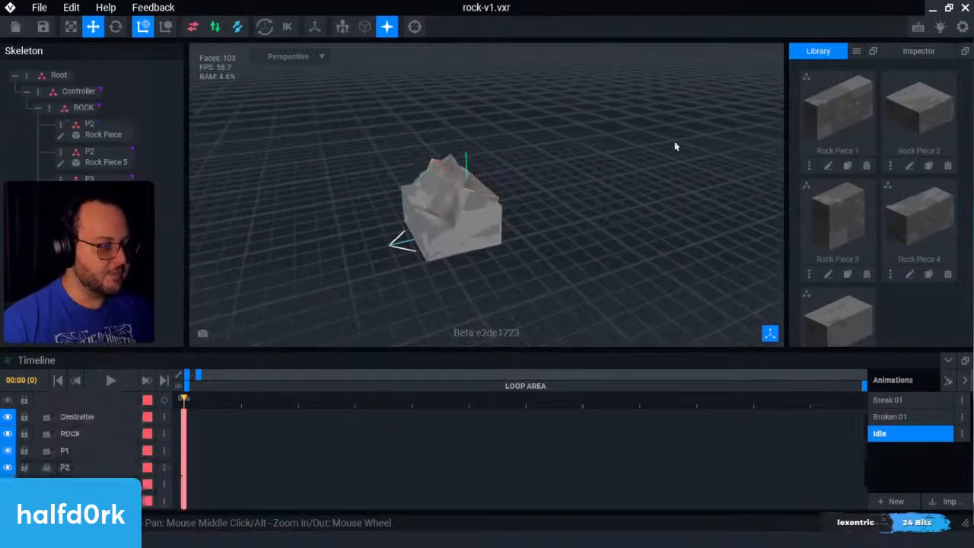
click(43, 27)
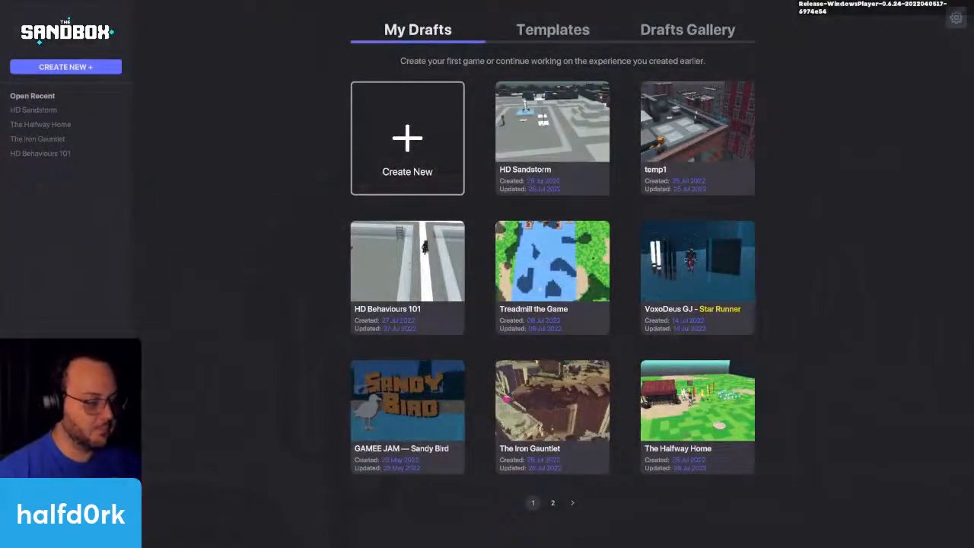
Step: Switch to Game Maker and open the HD Sandstorm draft for editing
click(575, 122)
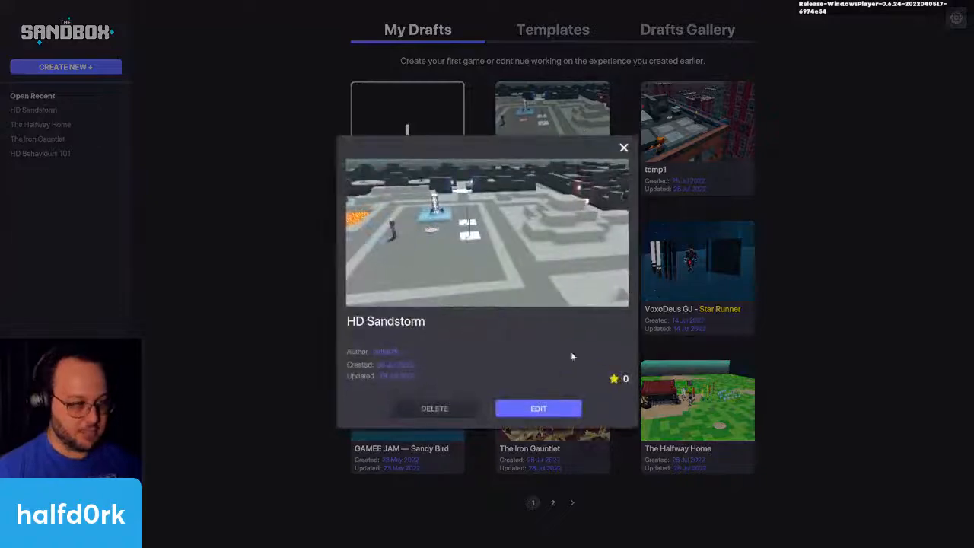
click(538, 408)
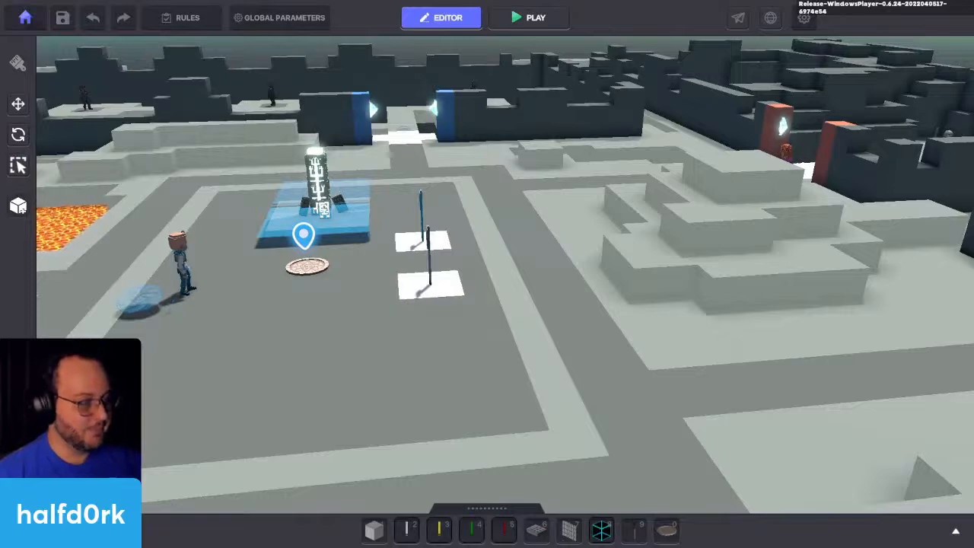
right_drag(592, 278, 745, 270)
Step: Search the asset library for rock and pick the Sandstorm Rock for placement
key(Tab)
key(Tab)
key(Tab)
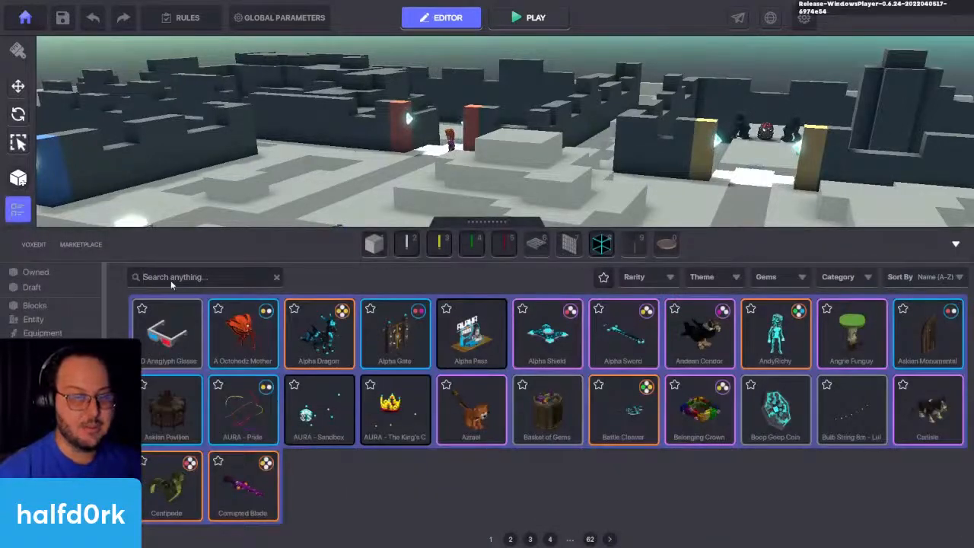
click(180, 276)
text(rock)
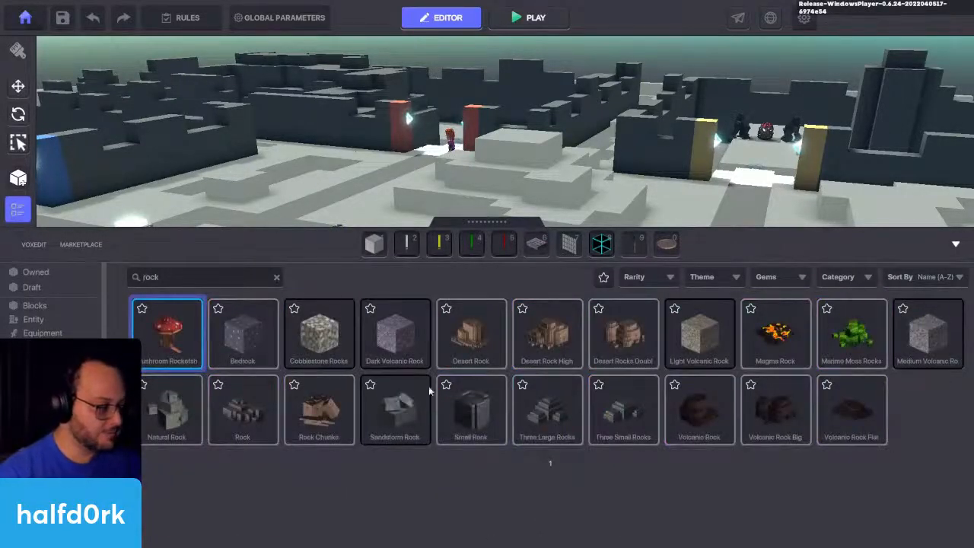
click(392, 411)
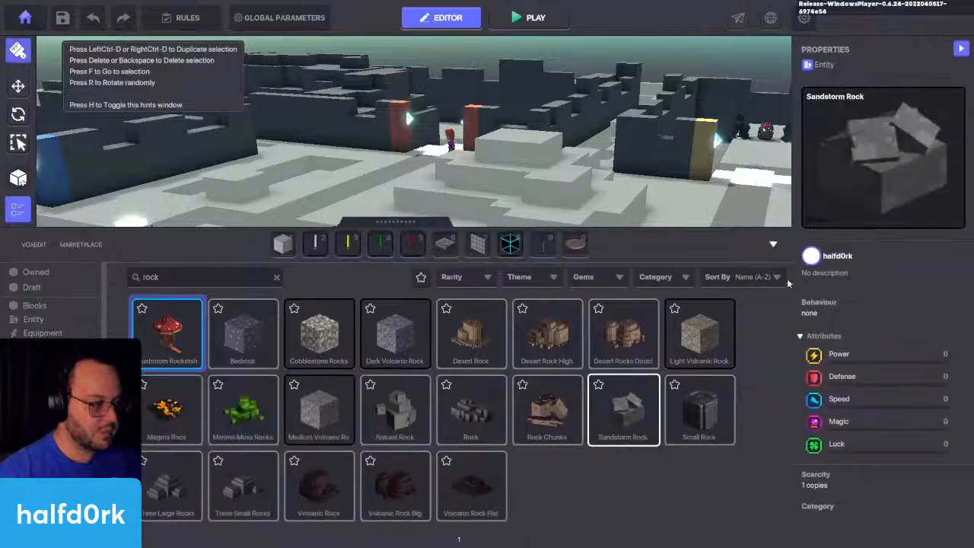
Step: Place the Sandstorm Rock on the light ground beside the stepped hill, at about X 41, Y 38.5, Z 54
click(773, 244)
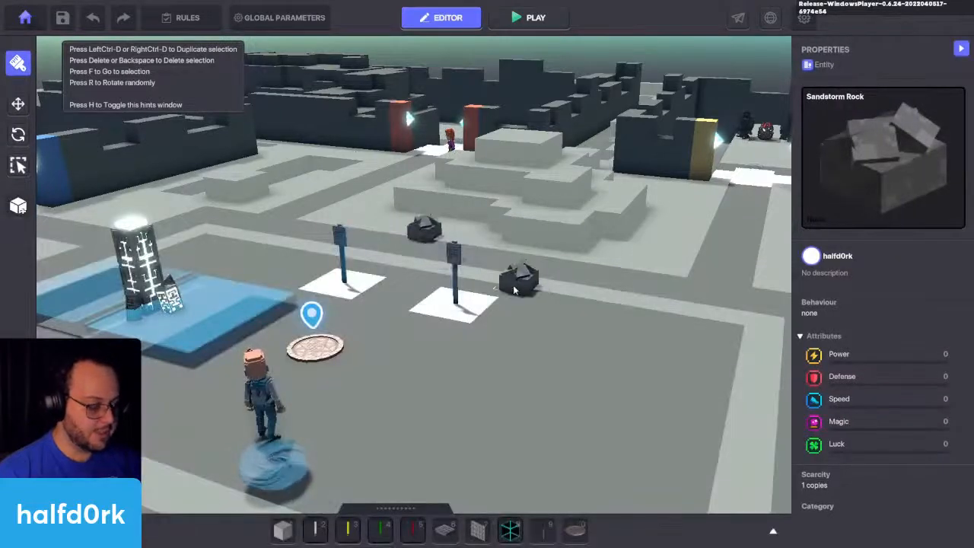
click(425, 229)
key(d)
drag(435, 252, 623, 284)
scroll(630, 291, up, 2)
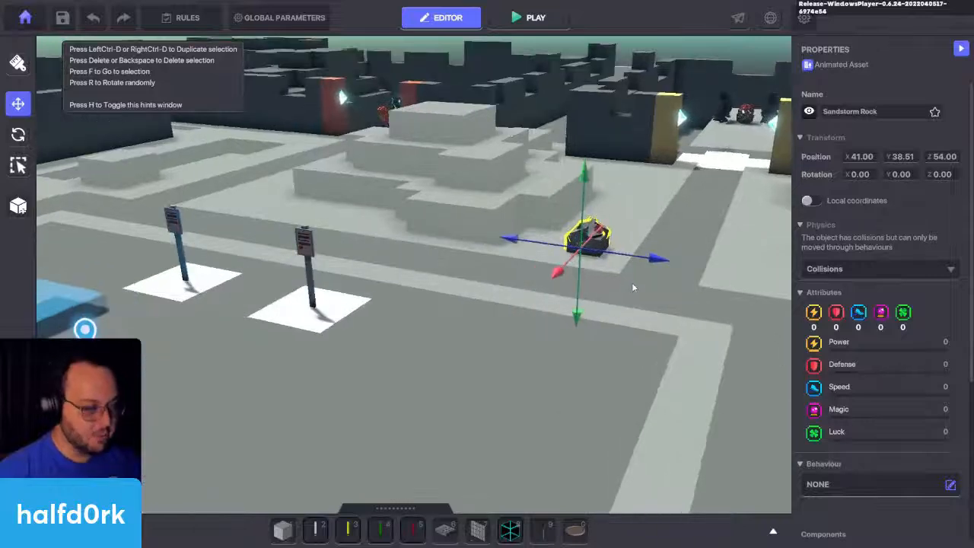
scroll(634, 271, up, 2)
key(d)
right_drag(604, 269, 604, 269)
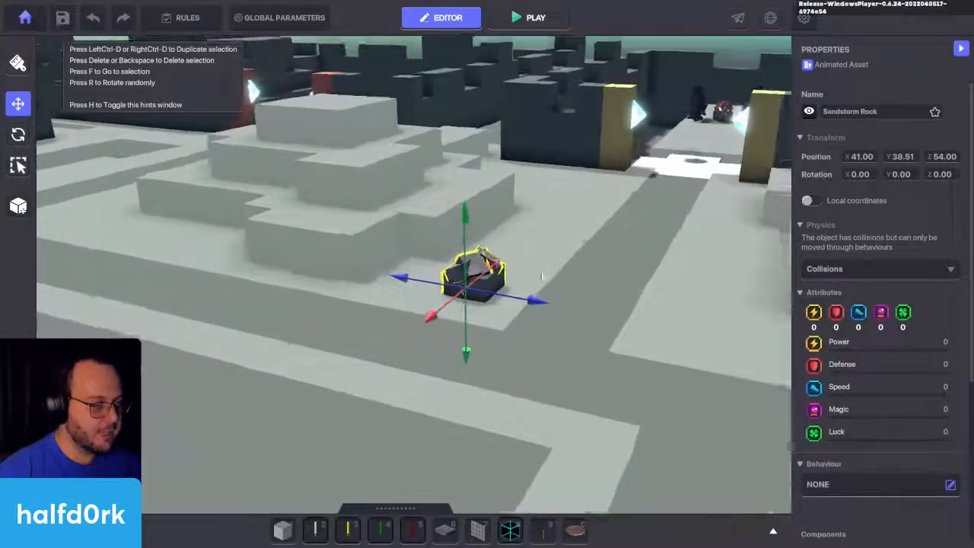
Step: Play-test the experience from near the rock, walk the avatar around it, and return to the editor
key(w)
key(w)
key(d)
right_drag(543, 276, 593, 271)
key(a)
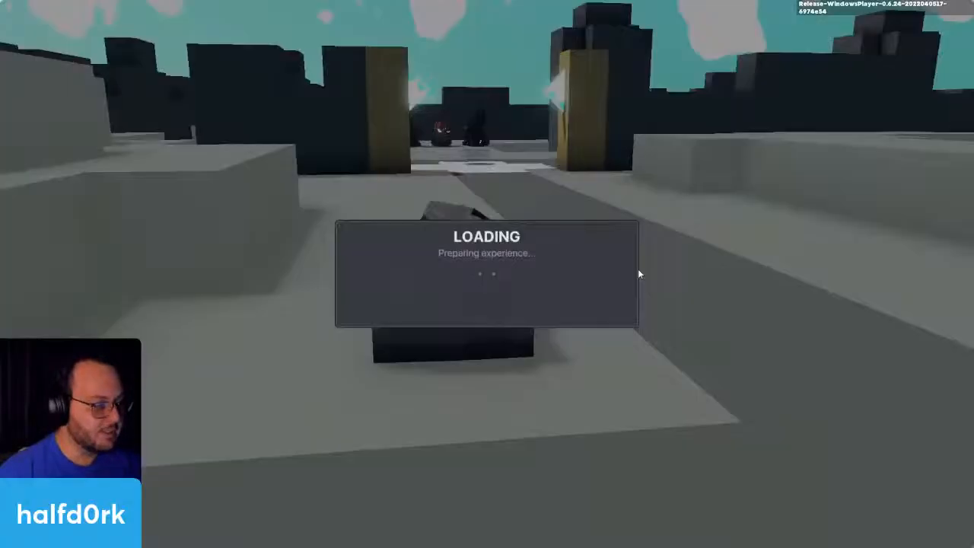
key(ctrl+p)
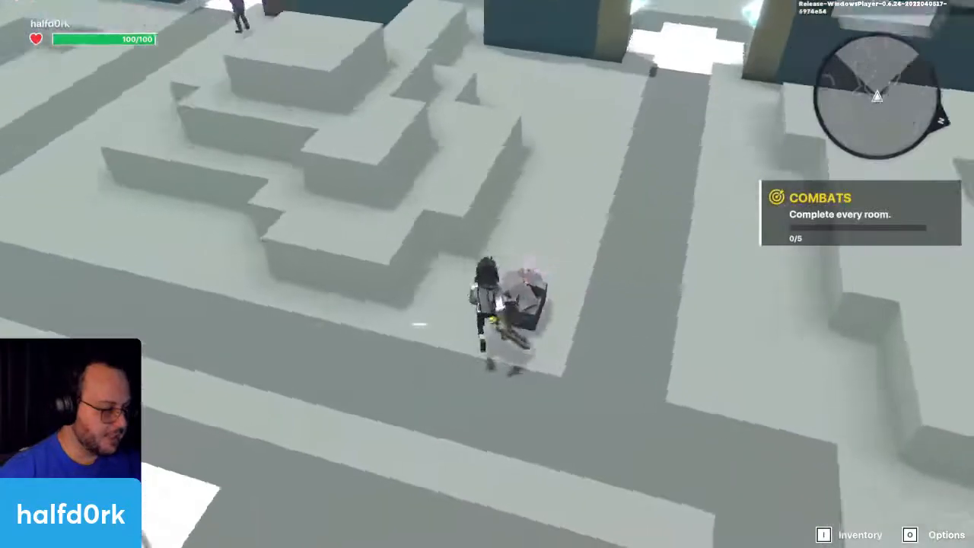
key(w)
key(w)
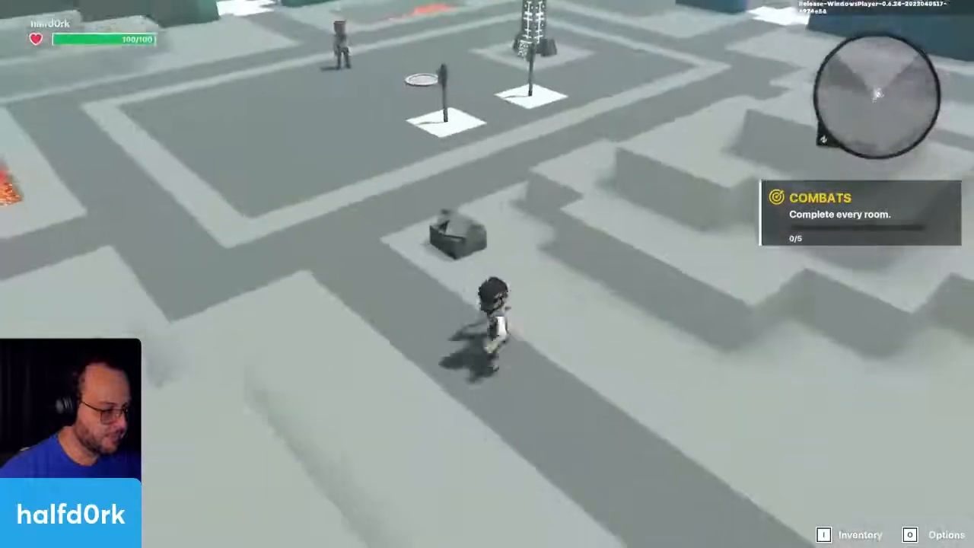
key(d)
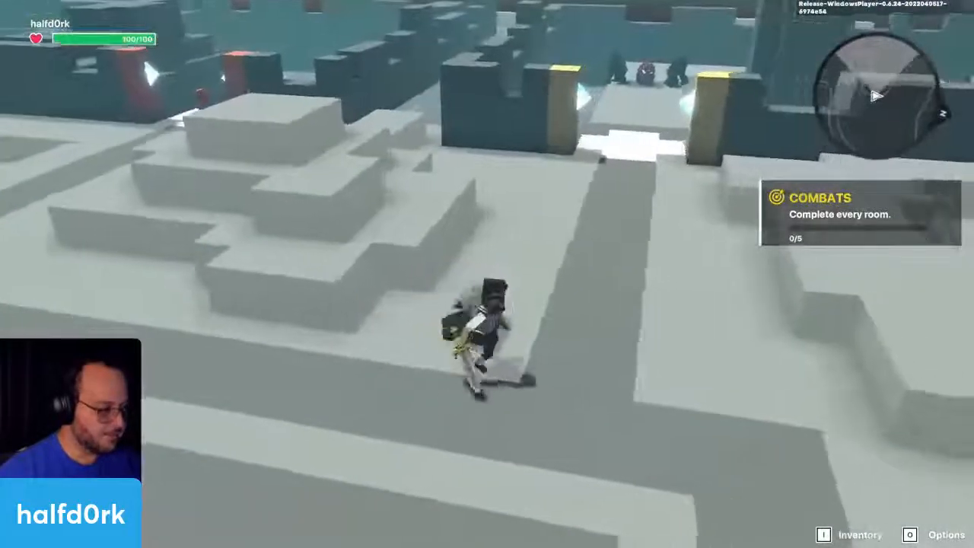
key(Escape)
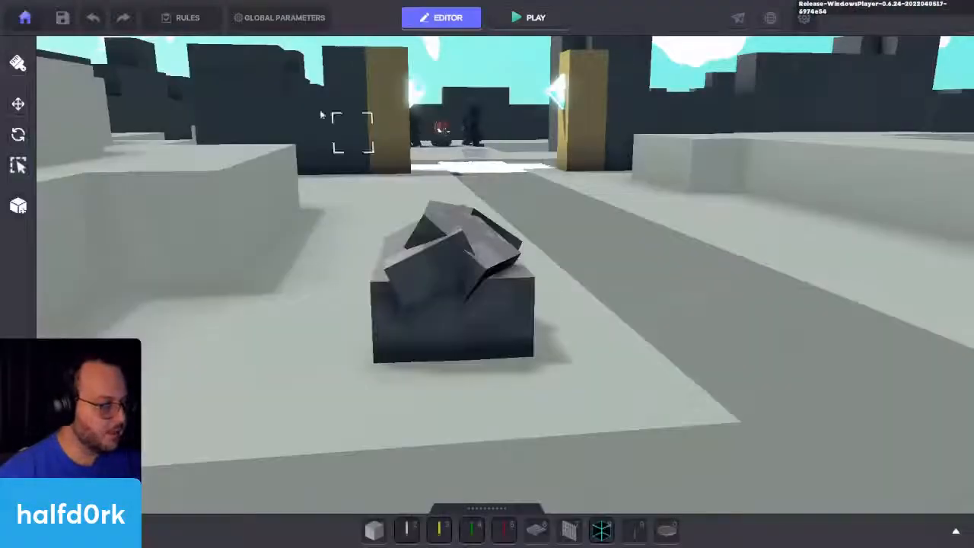
Step: Set the COMBATS quest in the rules to unlock on the BossFightStart message
click(277, 19)
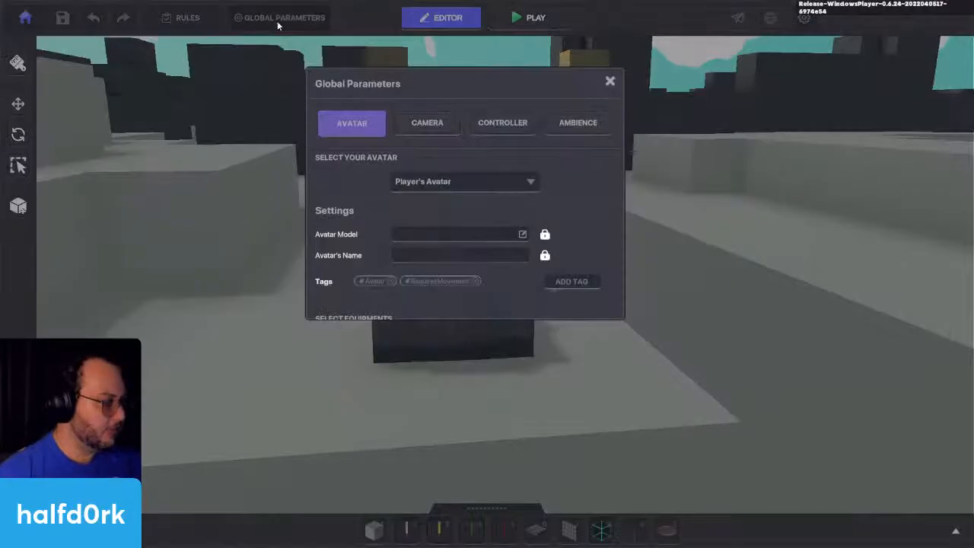
click(610, 81)
click(183, 17)
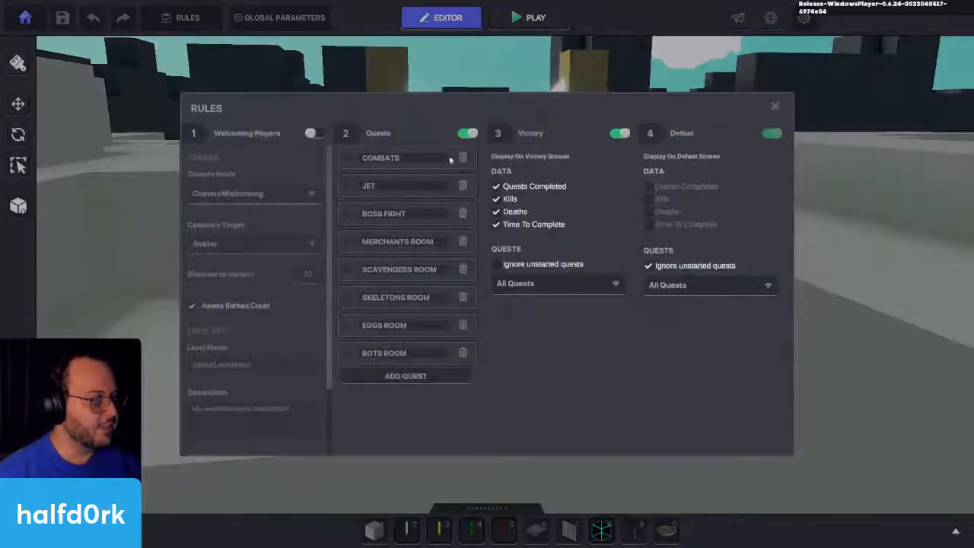
click(348, 157)
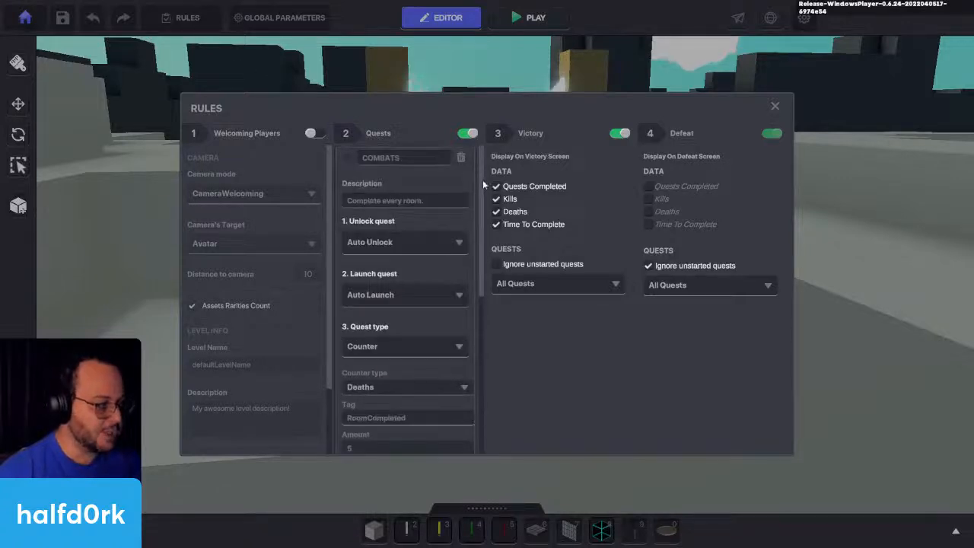
click(450, 243)
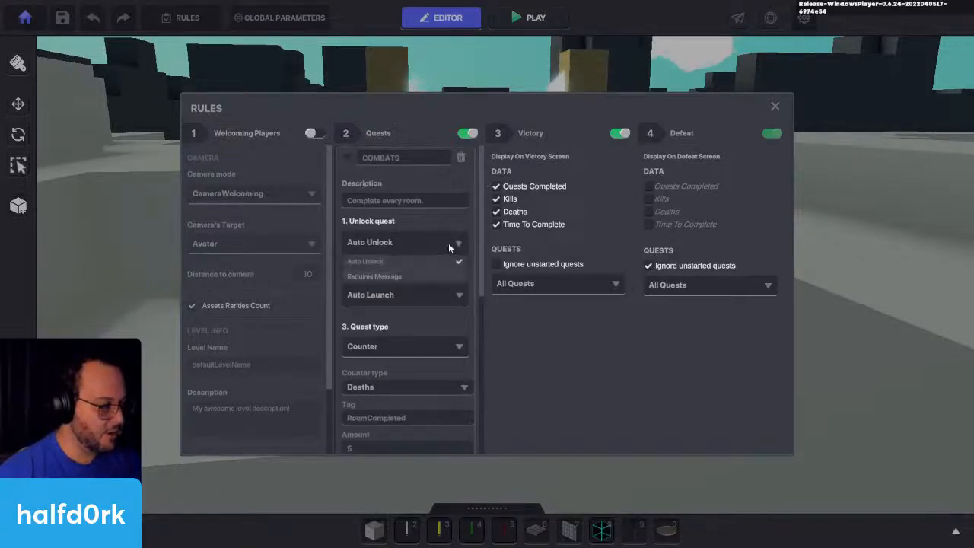
click(396, 277)
click(395, 281)
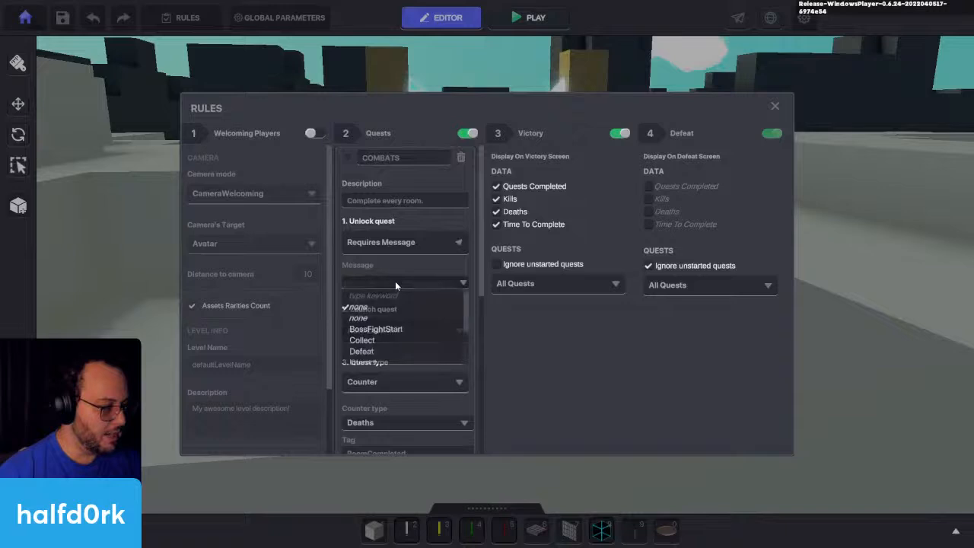
click(375, 329)
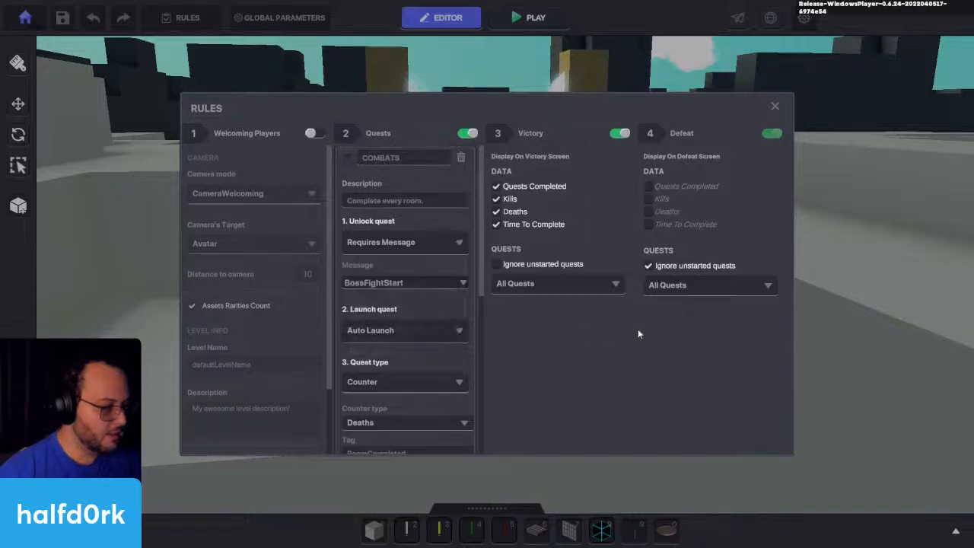
click(775, 106)
Step: Duplicate the Sandstorm Rock twice to form a row of three across the path, with the end copy at Z 58.5
click(449, 326)
key(f)
key(s)
right_drag(770, 279, 489, 434)
key(s)
click(280, 341)
drag(303, 350, 513, 228)
key(f)
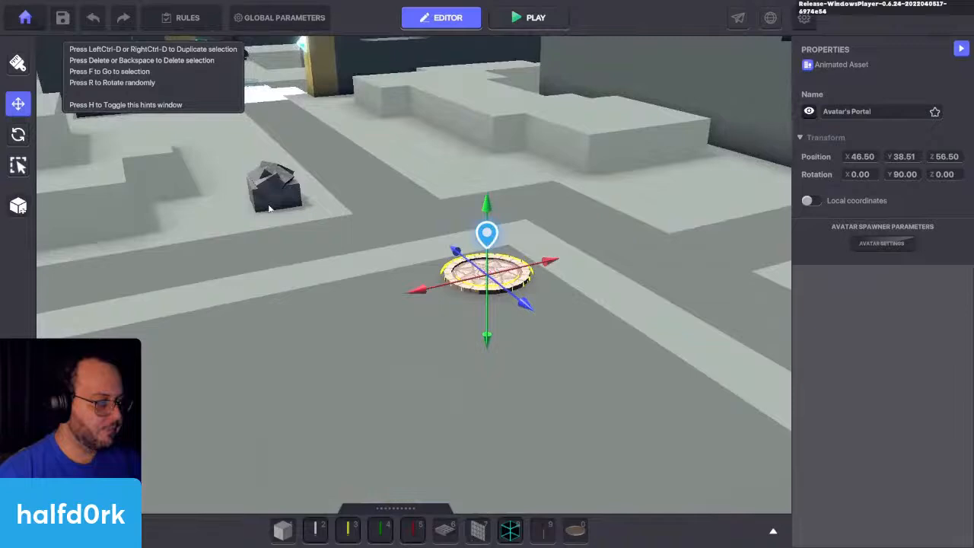
click(268, 208)
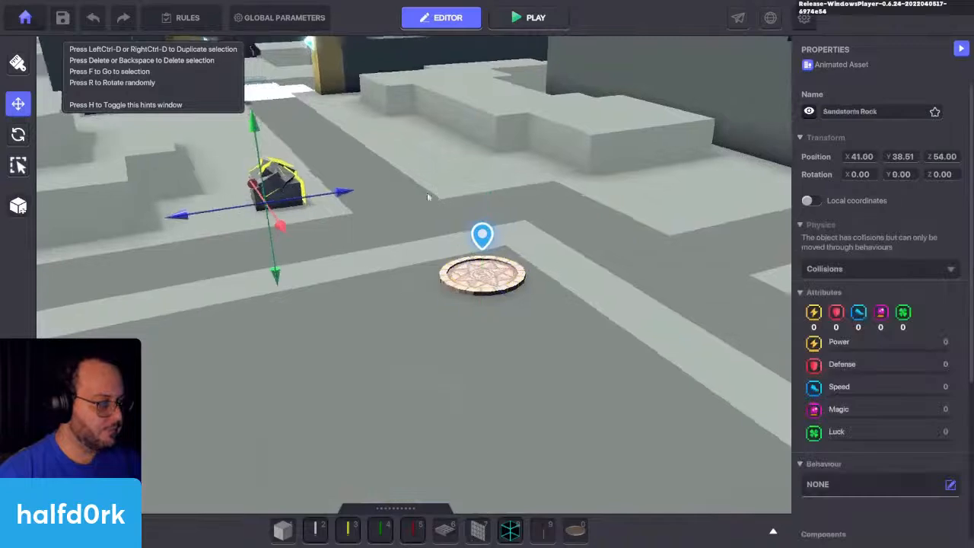
key(s)
right_drag(427, 192, 485, 271)
key(w)
key(a)
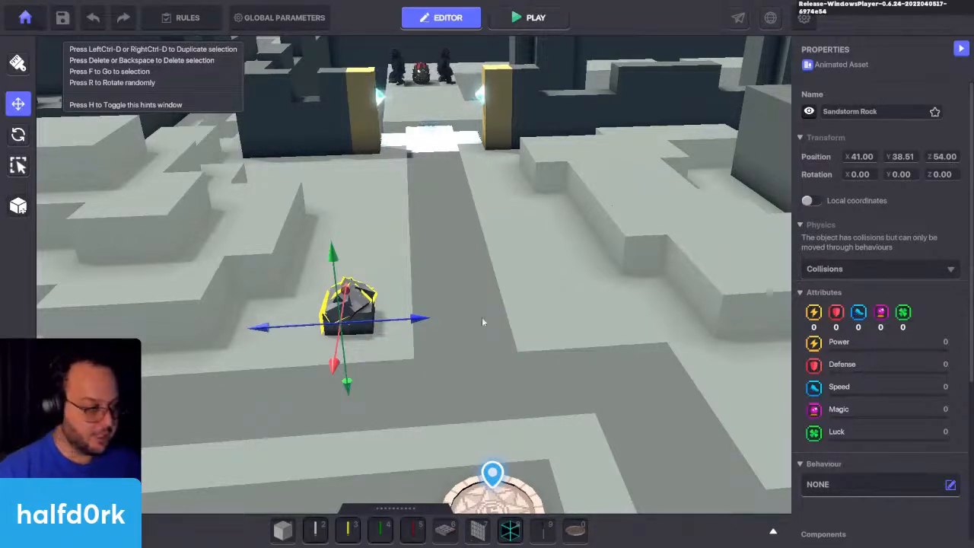
key(ctrl+d)
drag(357, 328, 553, 311)
key(ctrl+d)
scroll(670, 387, up, 3)
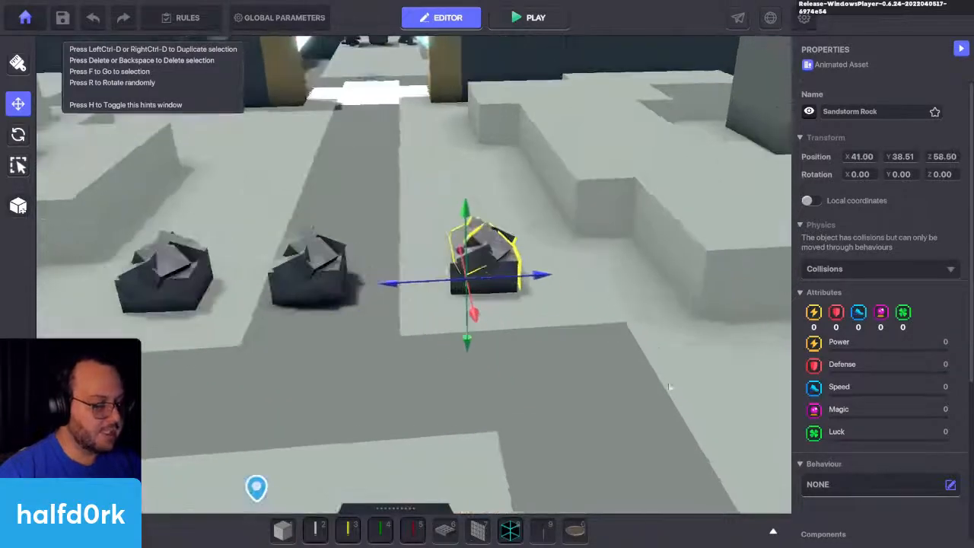
middle_drag(670, 387, 736, 336)
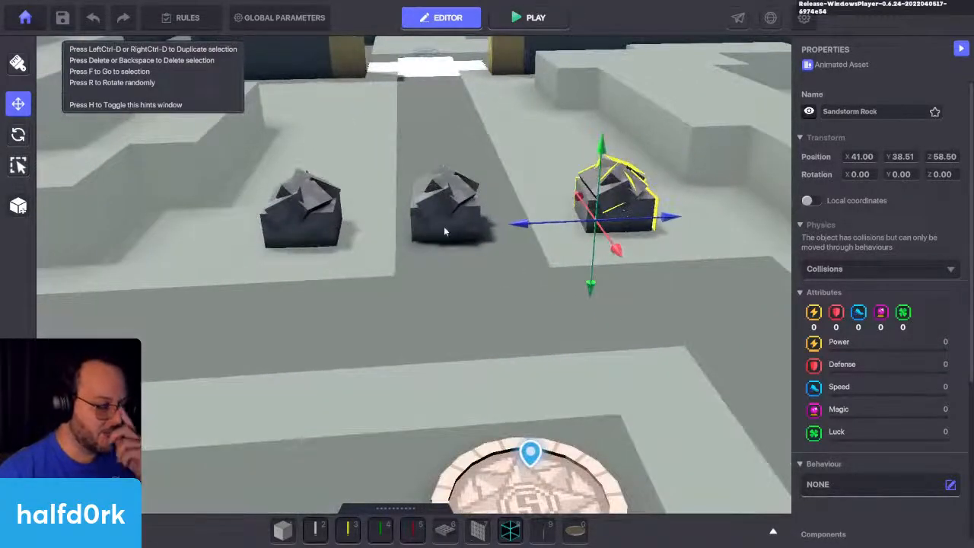
drag(272, 148, 670, 212)
scroll(851, 245, down, 3)
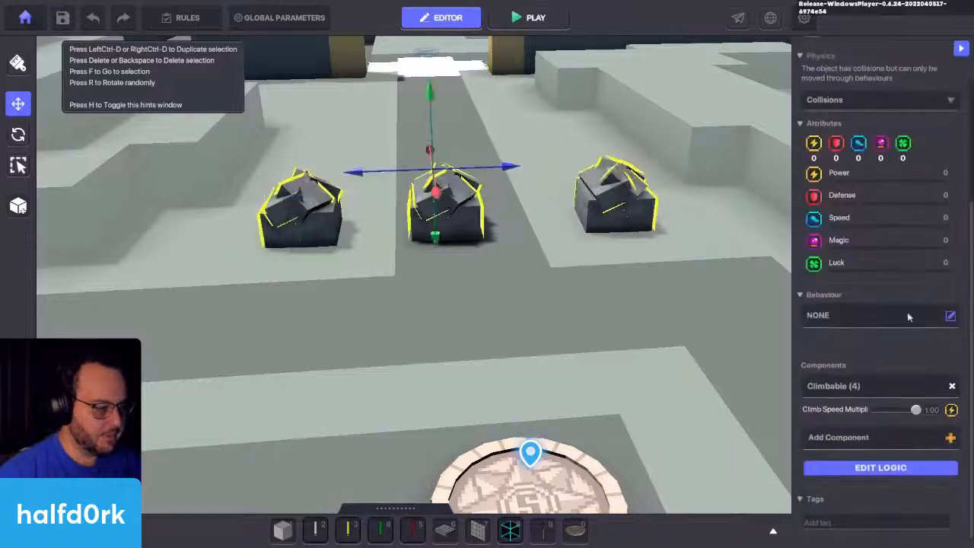
click(886, 314)
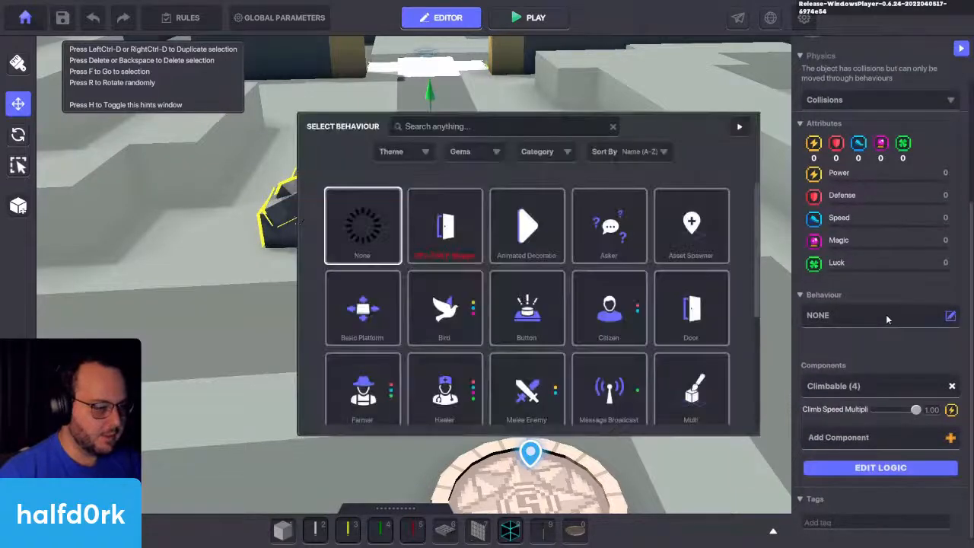
click(741, 127)
Step: Select only the three Sandstorm Rocks together and give them the Animated Decoration behaviour
right_drag(631, 143, 694, 156)
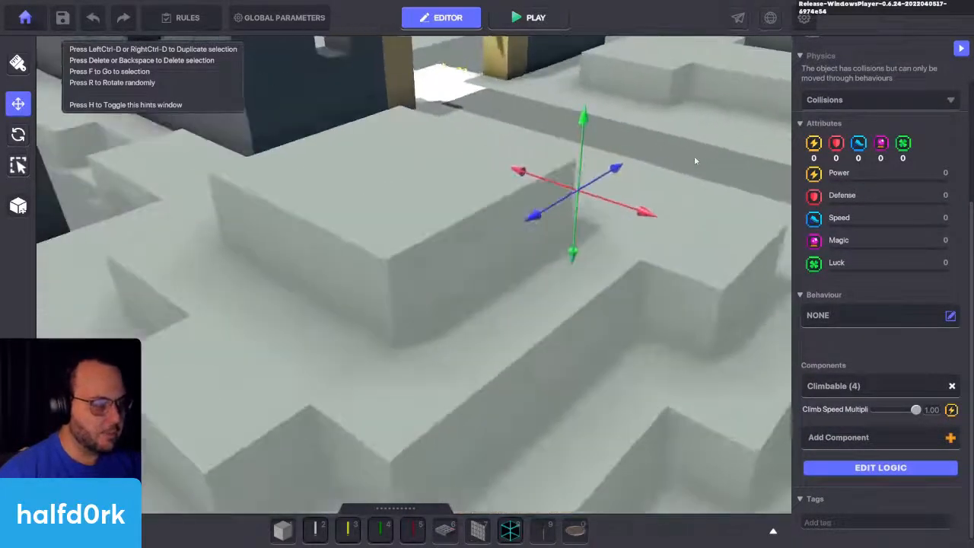
middle_drag(694, 156, 594, 147)
click(593, 148)
right_drag(593, 148, 689, 162)
drag(690, 162, 418, 339)
scroll(872, 303, down, 3)
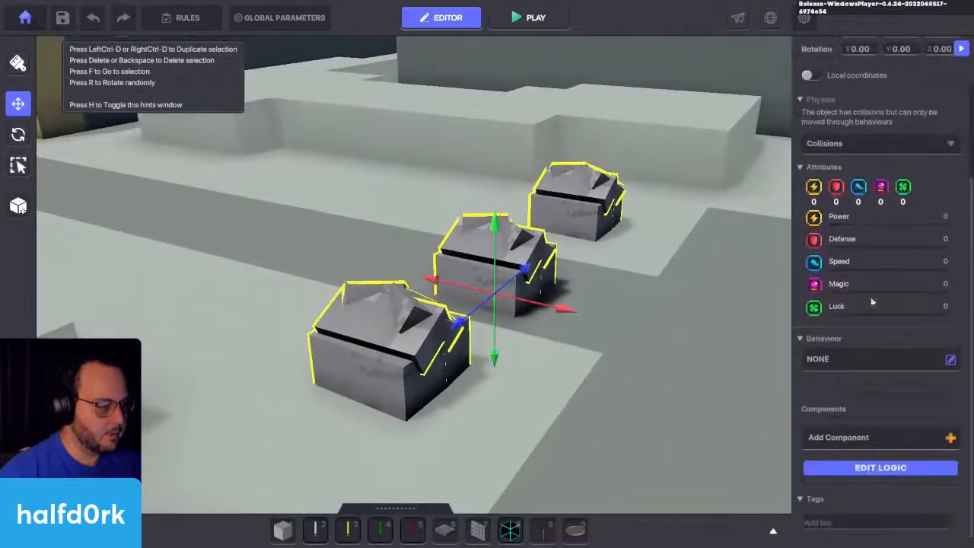
click(869, 360)
click(444, 222)
scroll(862, 367, down, 2)
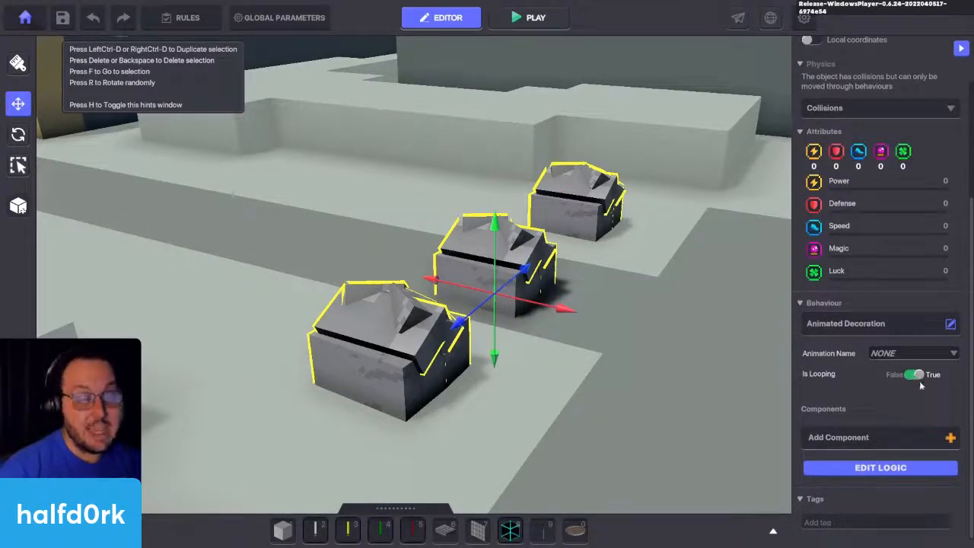
Step: Set the animation of the rock nearest the camera to Idle
click(661, 321)
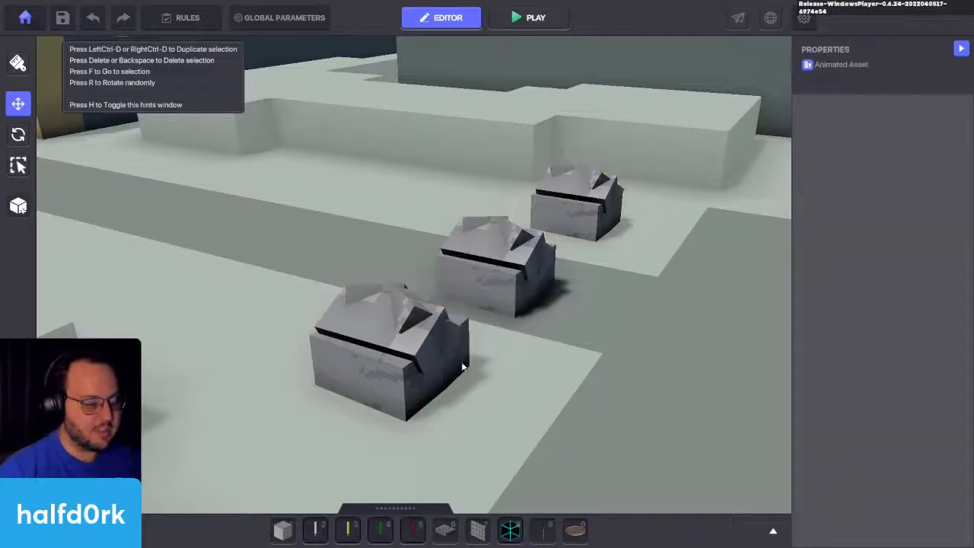
click(388, 354)
scroll(873, 255, down, 5)
click(910, 227)
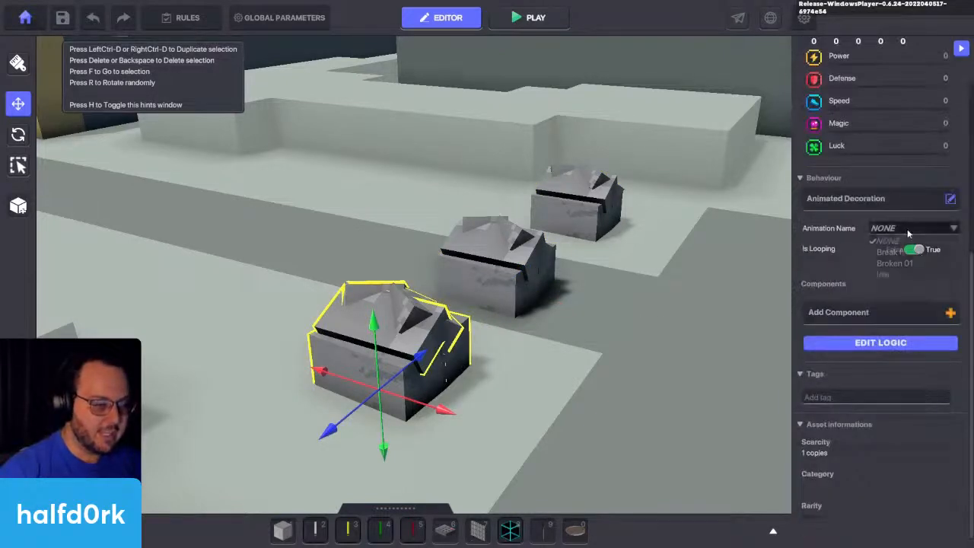
click(883, 275)
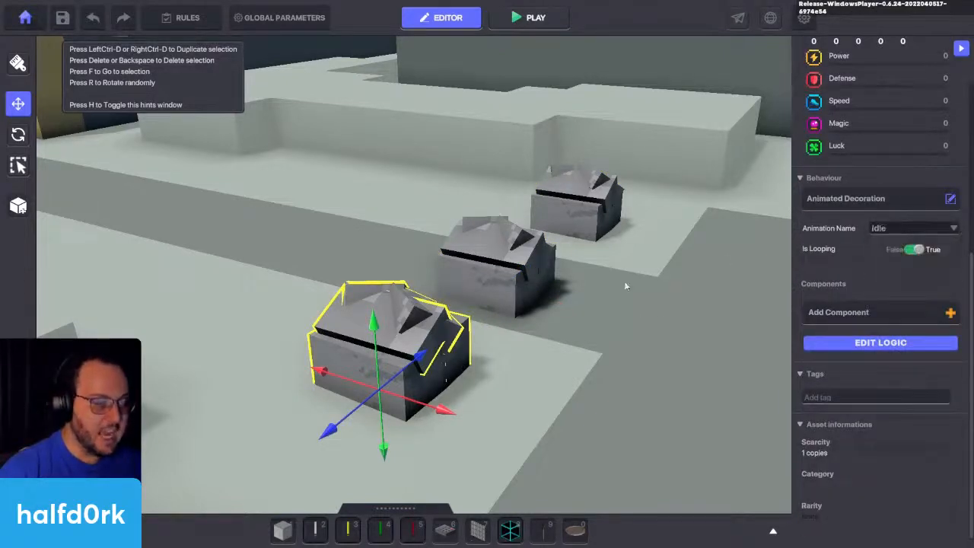
Step: Set the farthest rock's animation to Broken 01 and turn looping off for both the farthest and the nearest rock
click(599, 201)
click(910, 227)
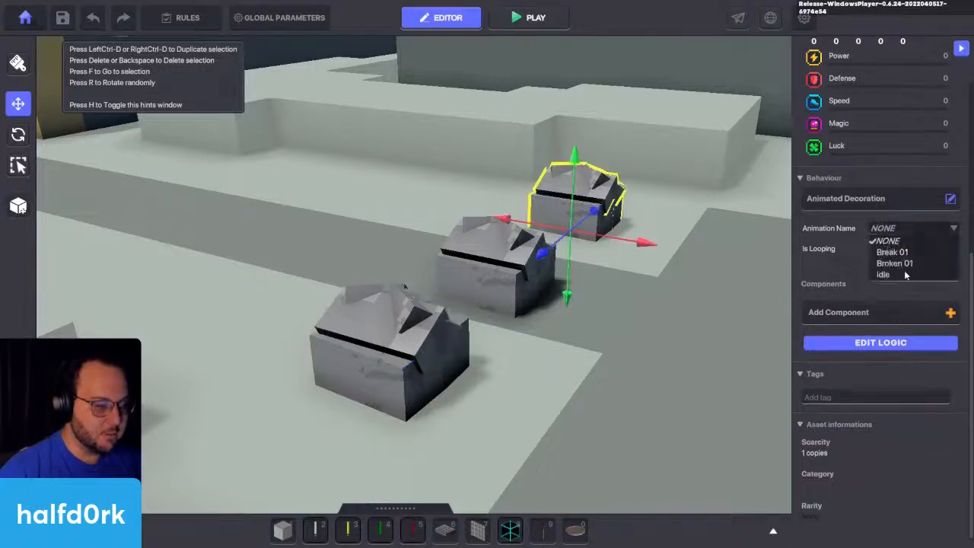
click(901, 266)
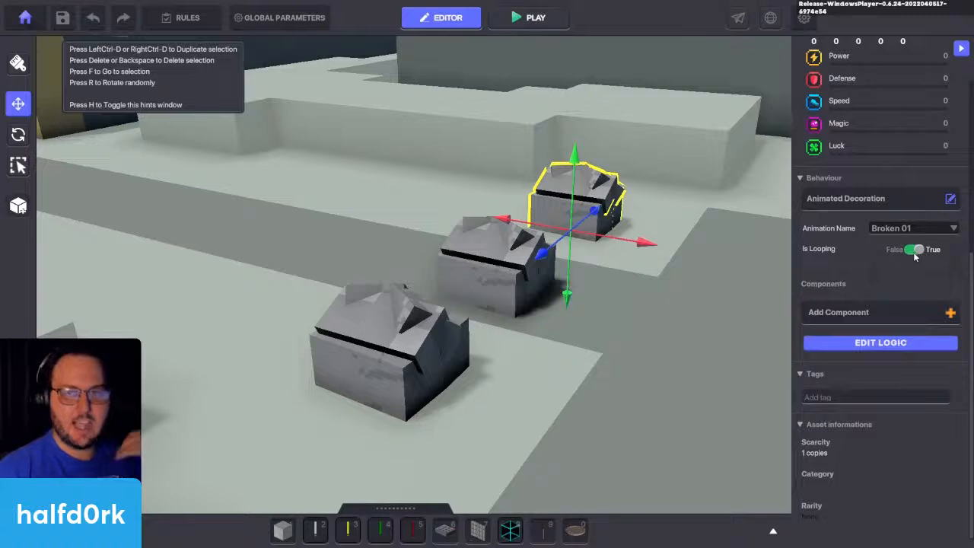
click(917, 249)
click(415, 347)
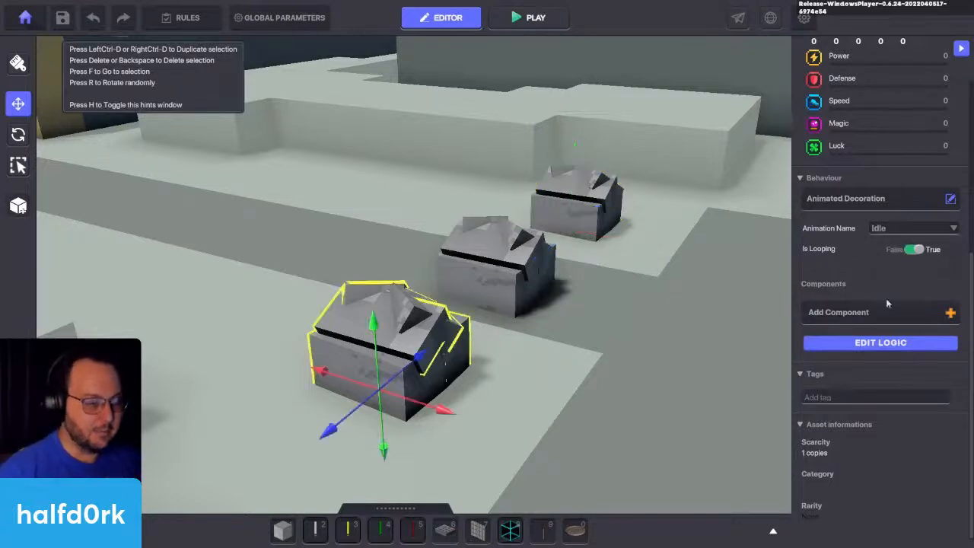
click(917, 251)
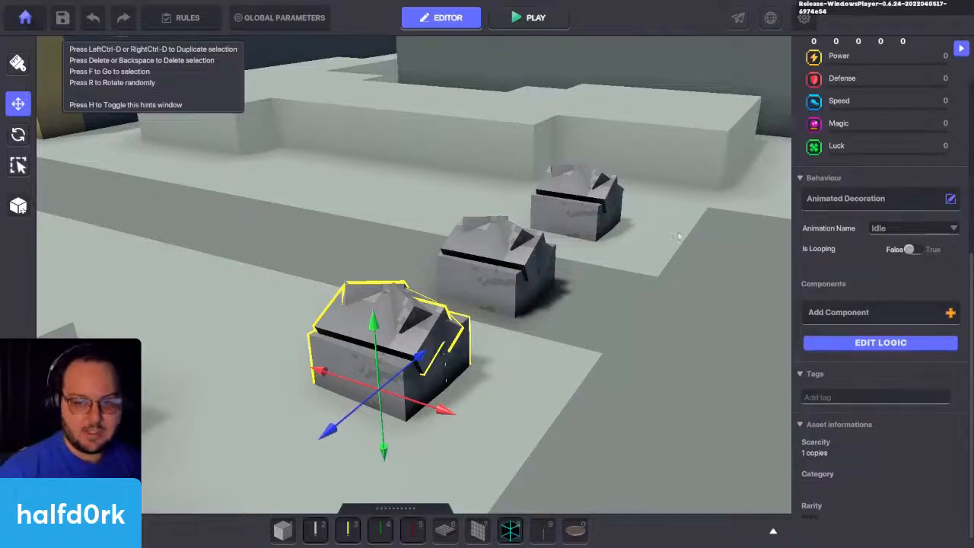
Step: Set the middle rock's animation to Break 01
click(521, 266)
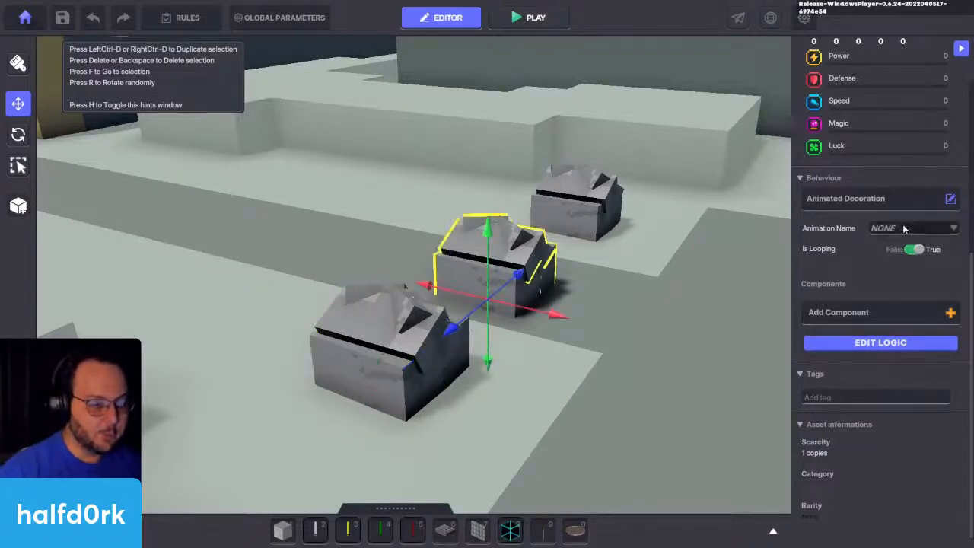
click(903, 227)
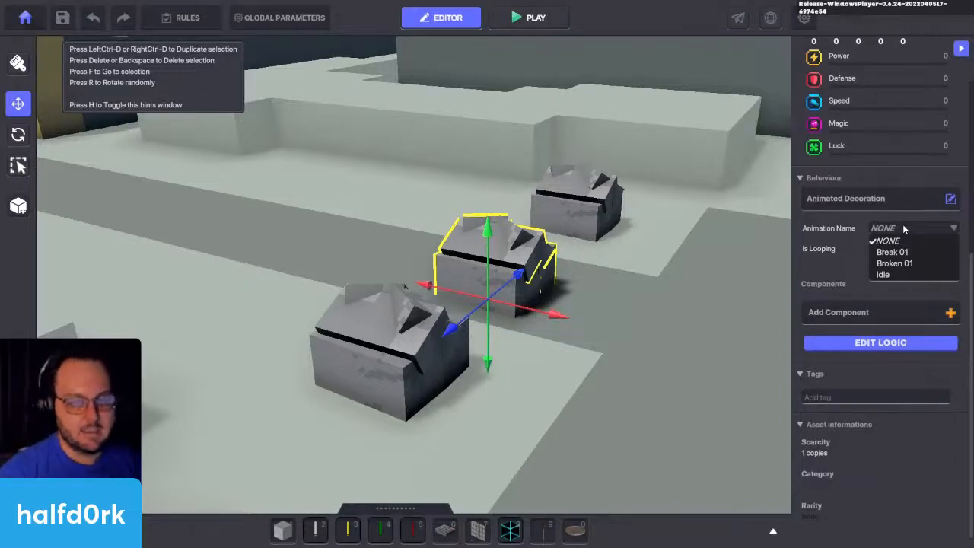
click(896, 260)
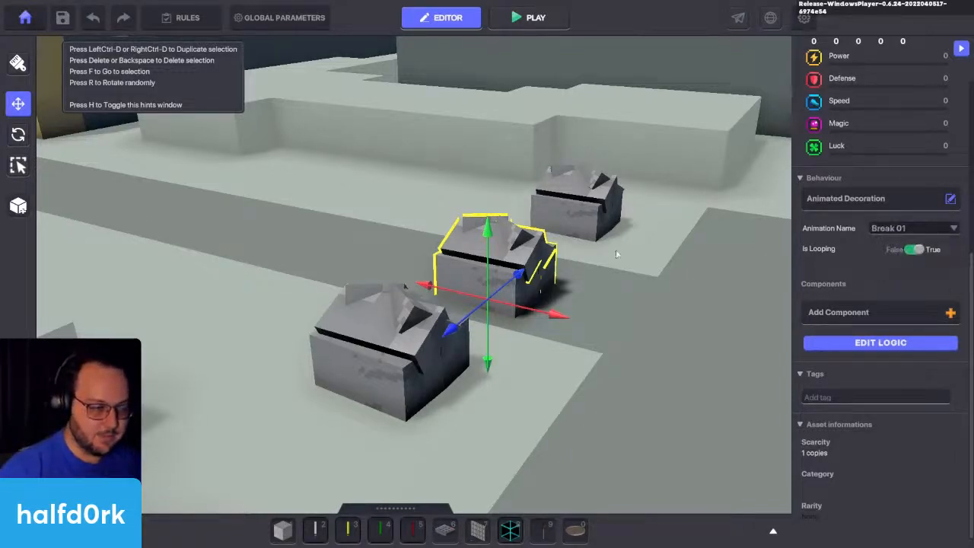
click(415, 349)
click(551, 242)
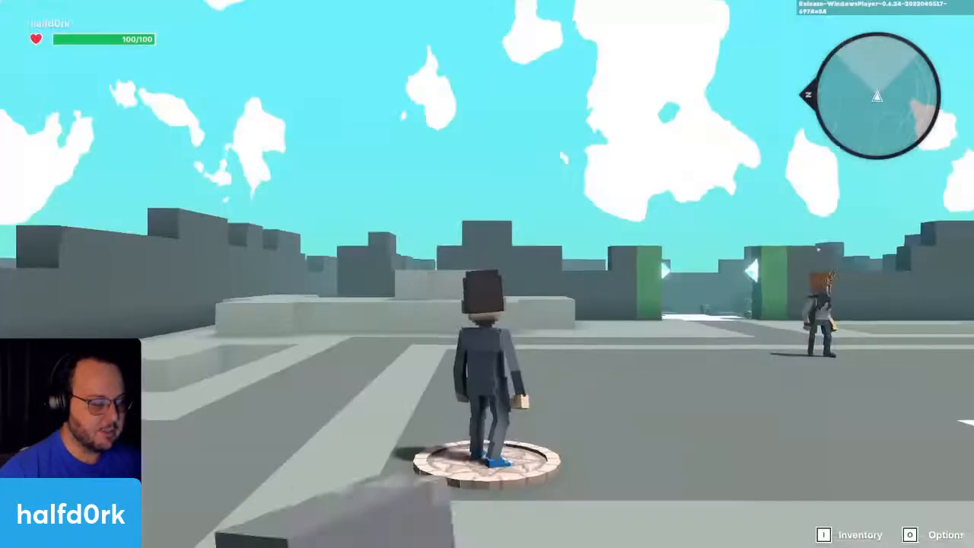
Step: Play-test the three rocks' animations by running the avatar around them and swinging the sword, and return to the editor
key(w)
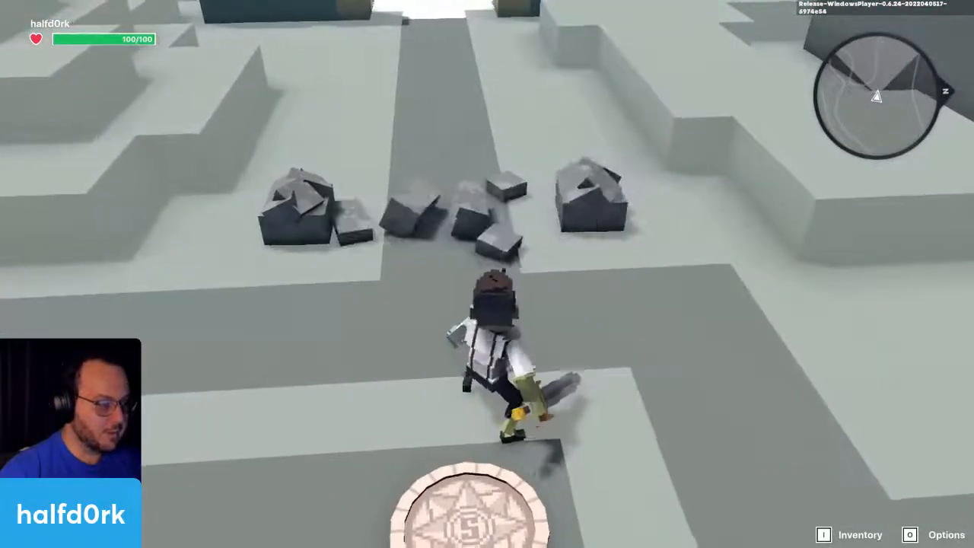
key(w)
key(w)
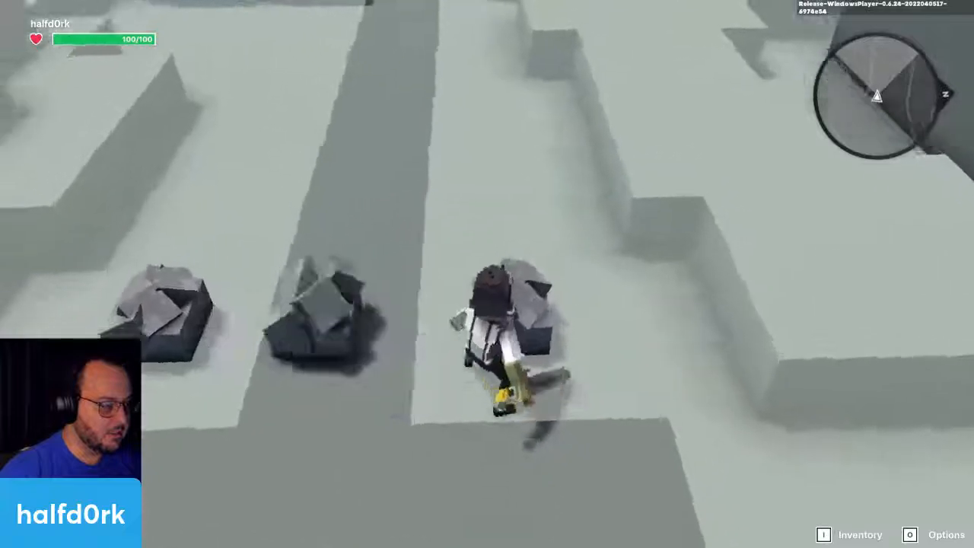
click(487, 274)
key(w)
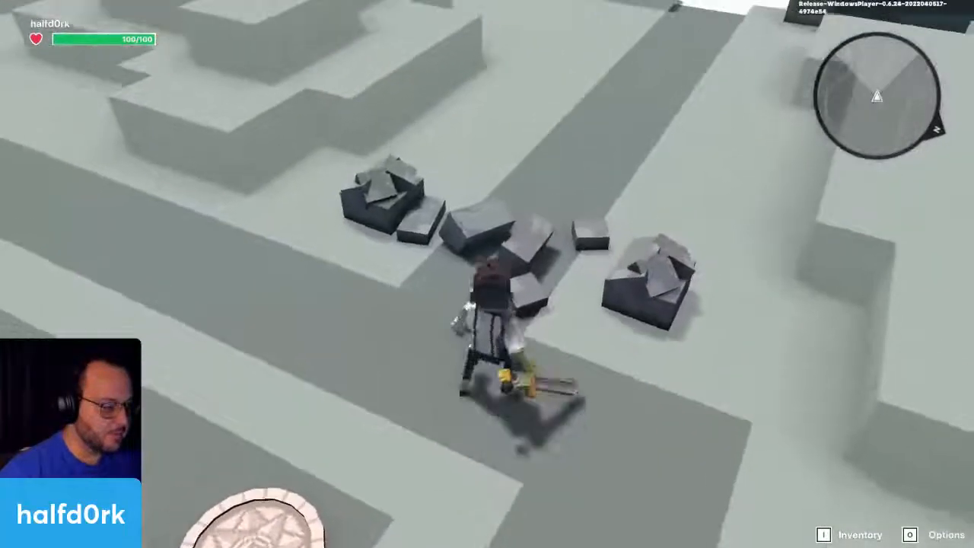
key(w)
click(487, 273)
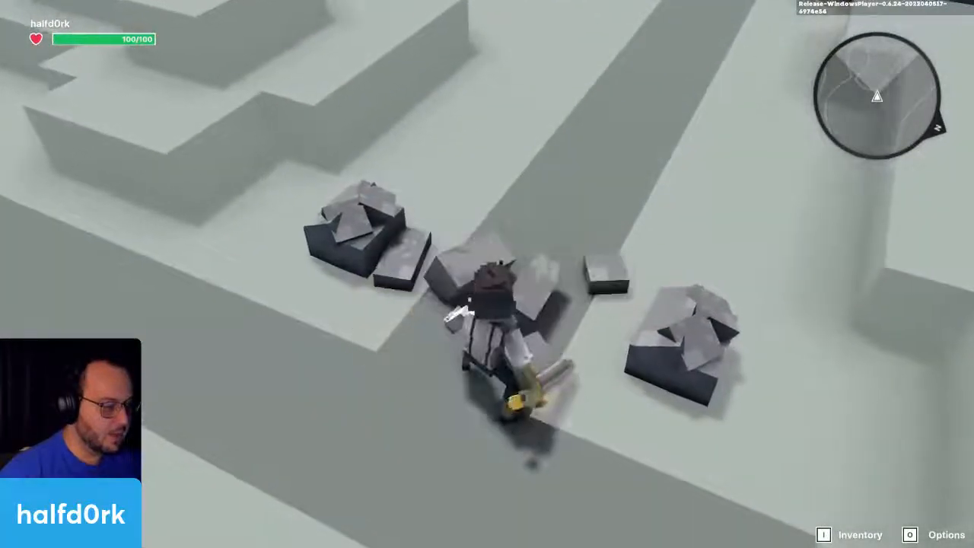
click(487, 274)
click(487, 274)
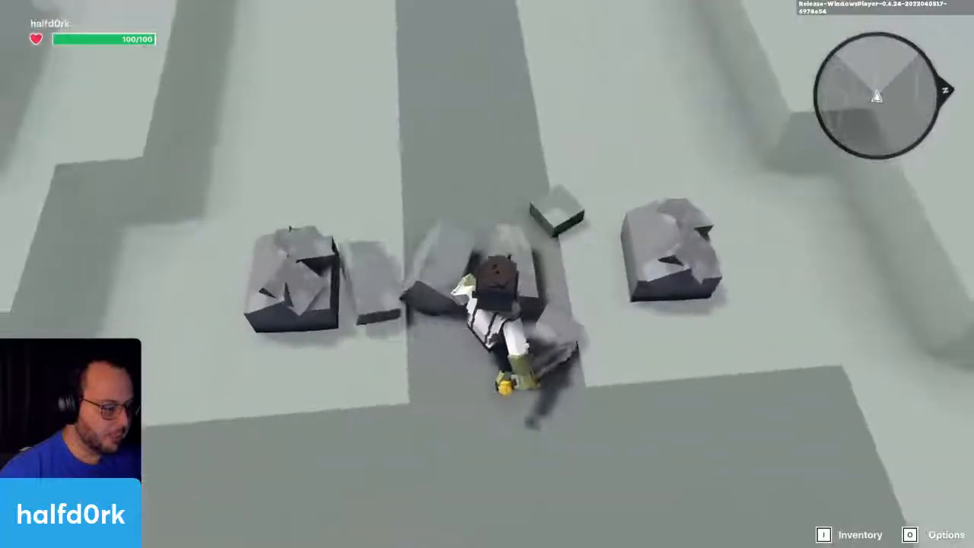
key(a)
click(487, 274)
click(487, 274)
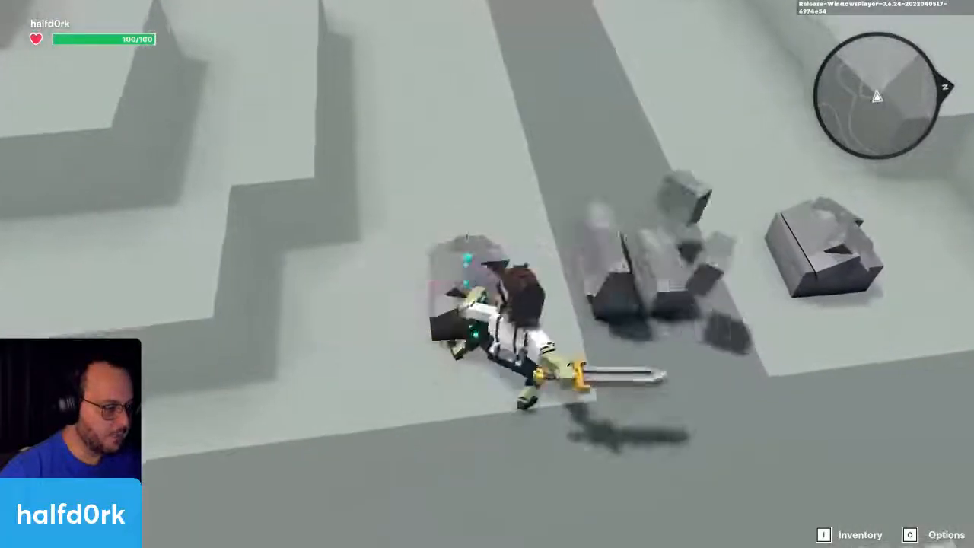
click(487, 274)
click(487, 274)
key(Escape)
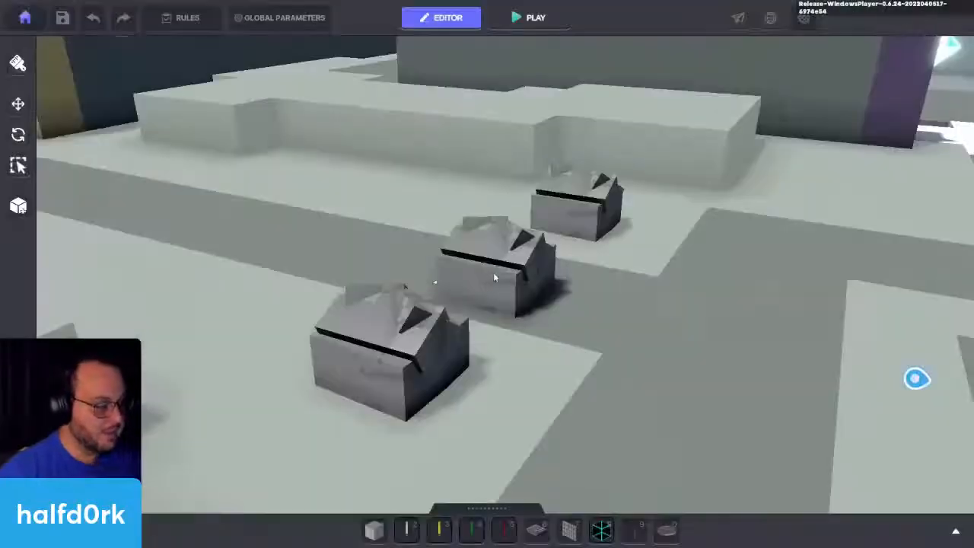
Step: Turn looping on for the farthest rock's Broken 01 animation
click(589, 210)
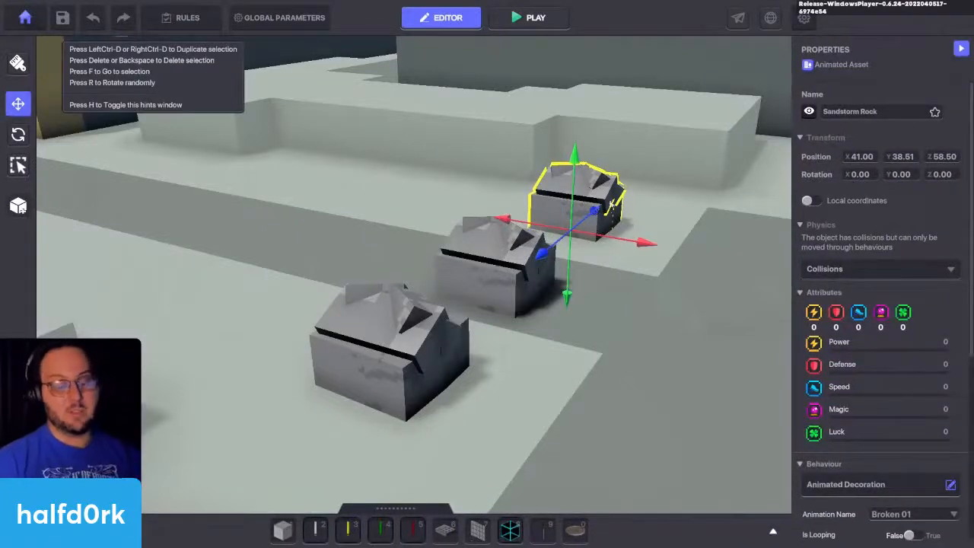
scroll(949, 237, down, 4)
click(911, 232)
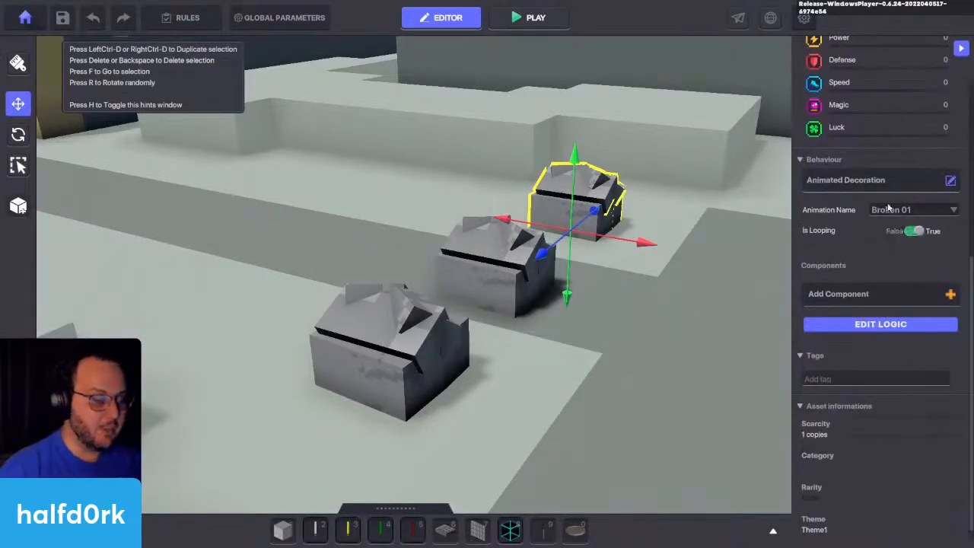
Step: Play-test the farthest rock's looping Broken 01 animation by running the avatar up to it, return to the editor and reselect the rock
right_drag(637, 236, 615, 250)
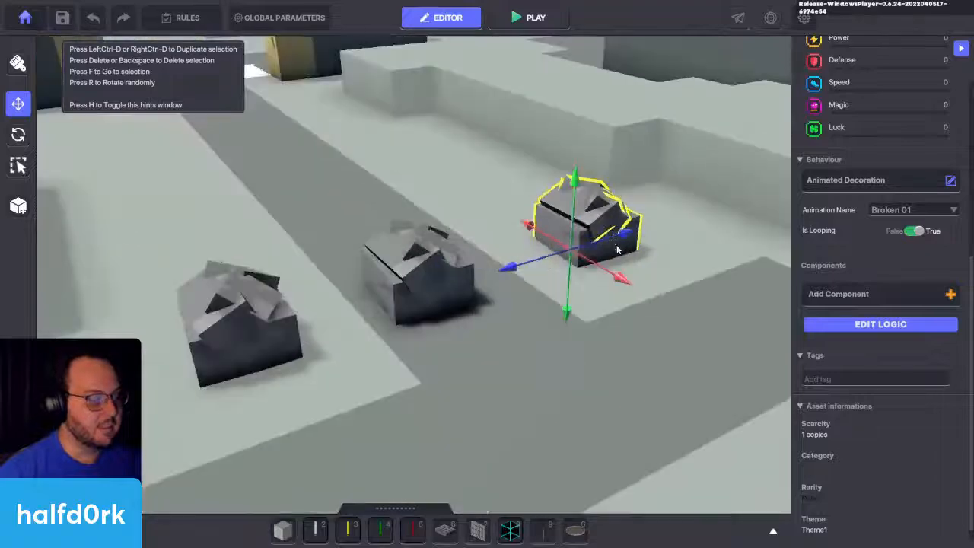
key(ctrl+p)
key(w)
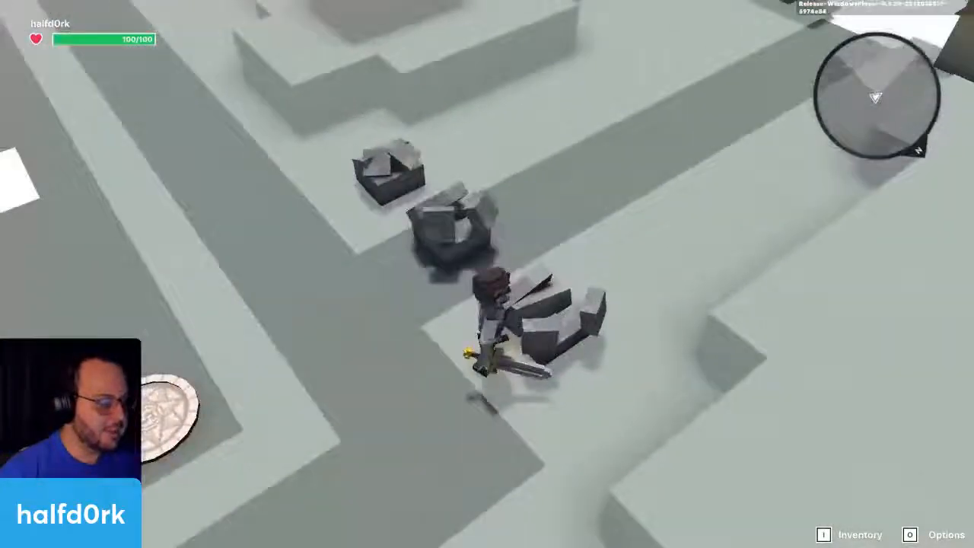
click(487, 274)
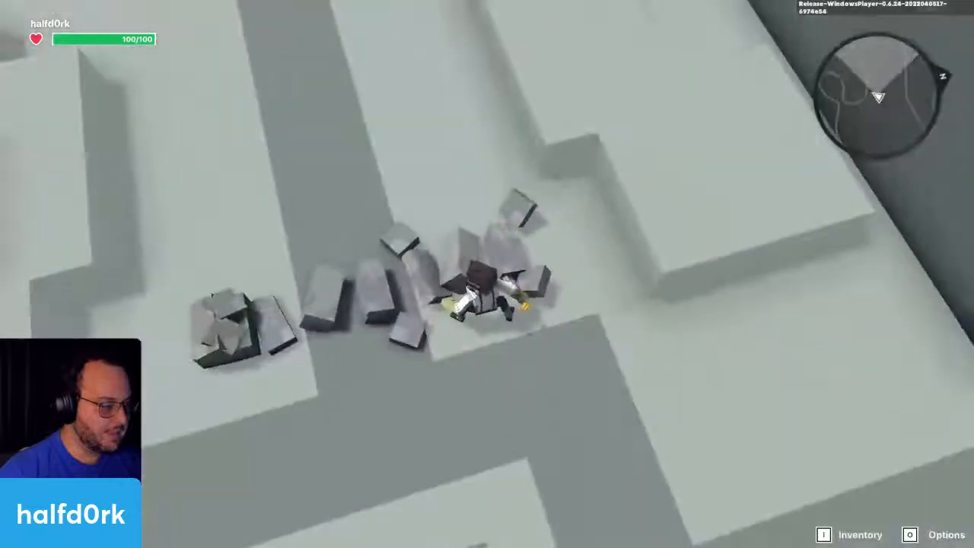
key(ctrl+p)
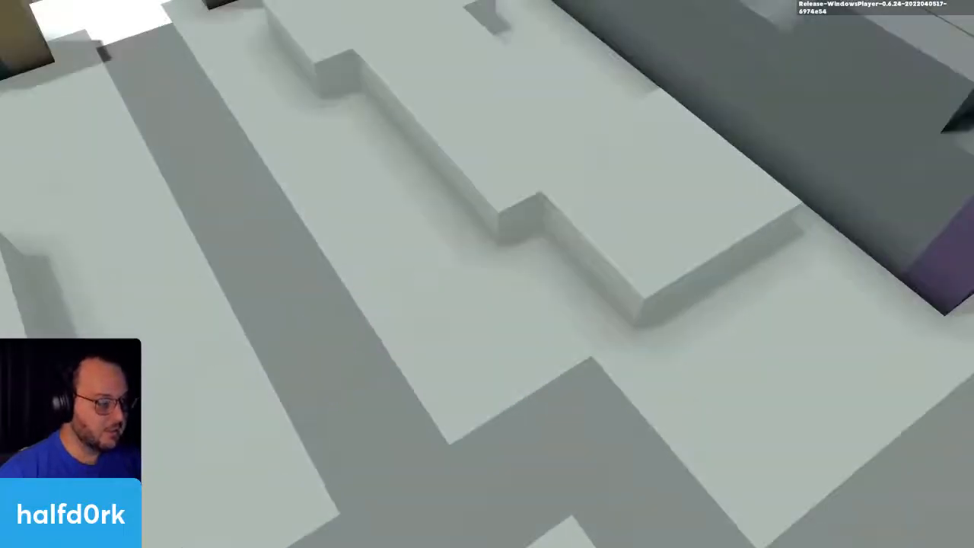
scroll(585, 294, down, 1)
scroll(584, 295, down, 2)
click(563, 239)
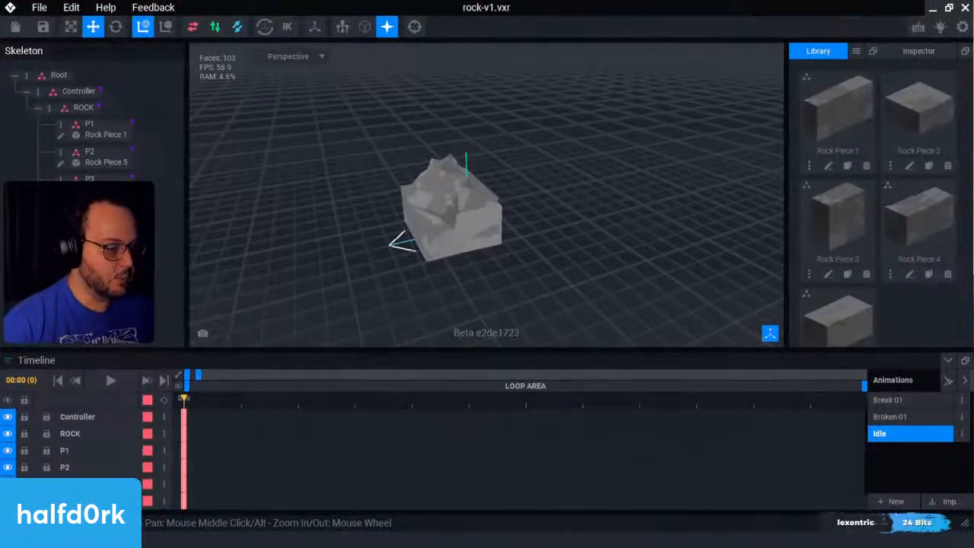
Step: Switch to VoxEdit and delete the Controller keyframe at 04:00 in rock-v1's Broken 01 animation
click(913, 417)
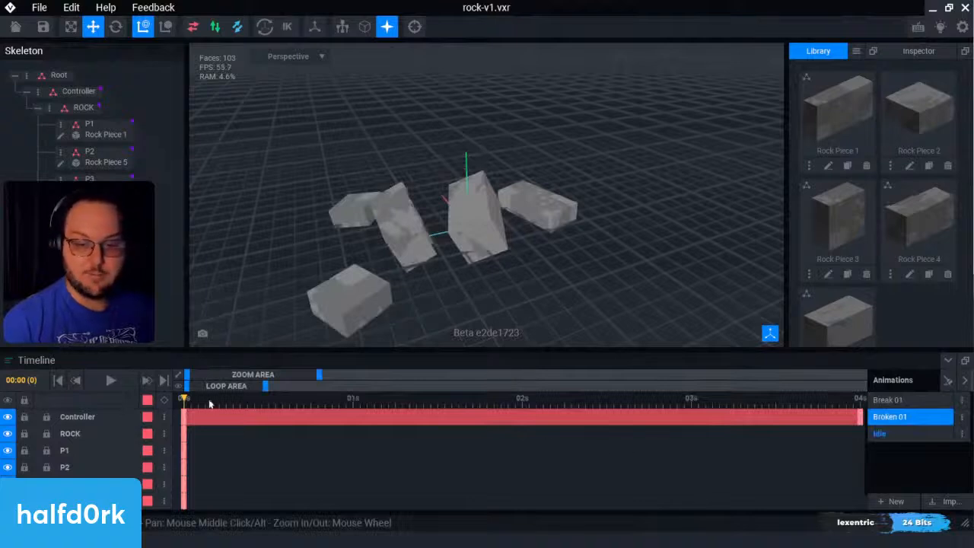
drag(187, 400, 860, 413)
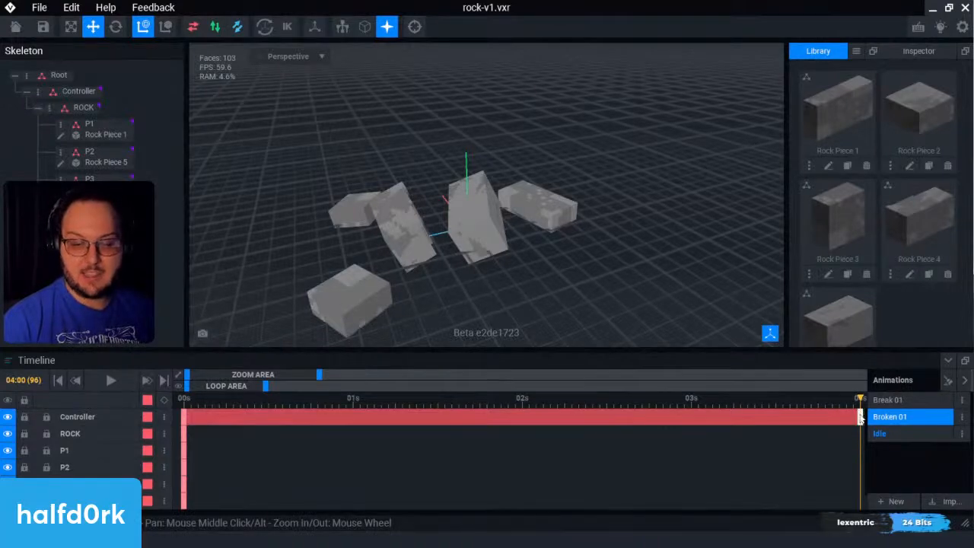
key(Delete)
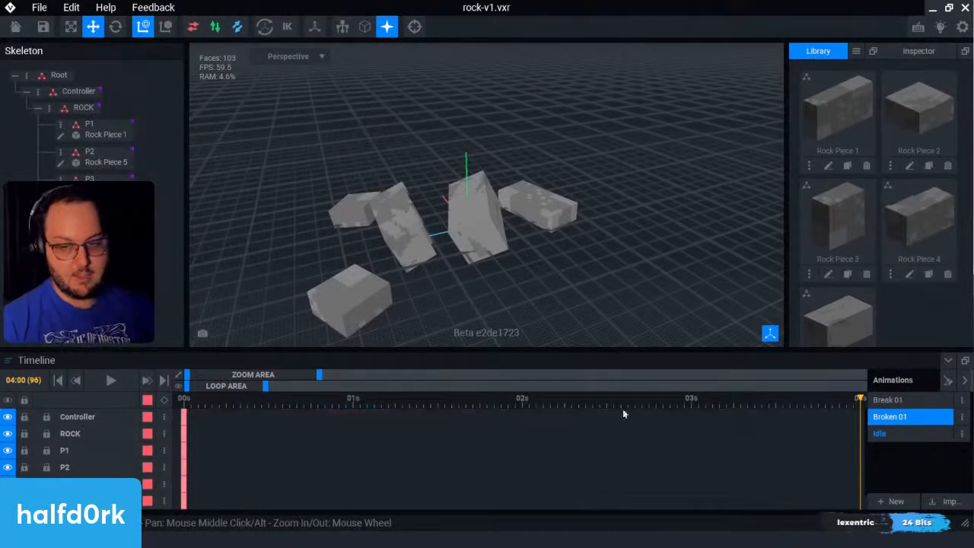
Step: Play back the Broken 01 animation from the start and check the remaining keyframes on the timeline
click(268, 404)
key(space)
drag(268, 403, 69, 404)
key(space)
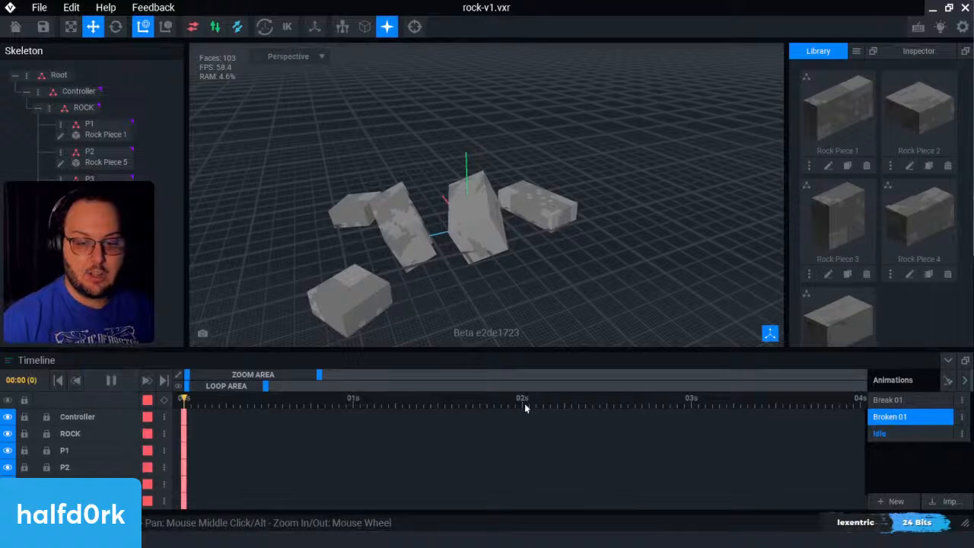
scroll(373, 448, down, 1)
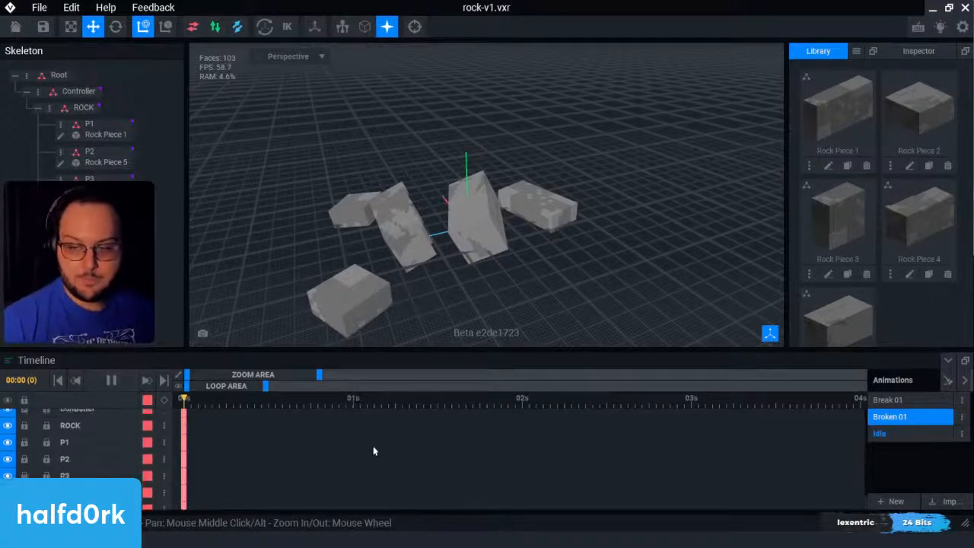
scroll(369, 444, up, 1)
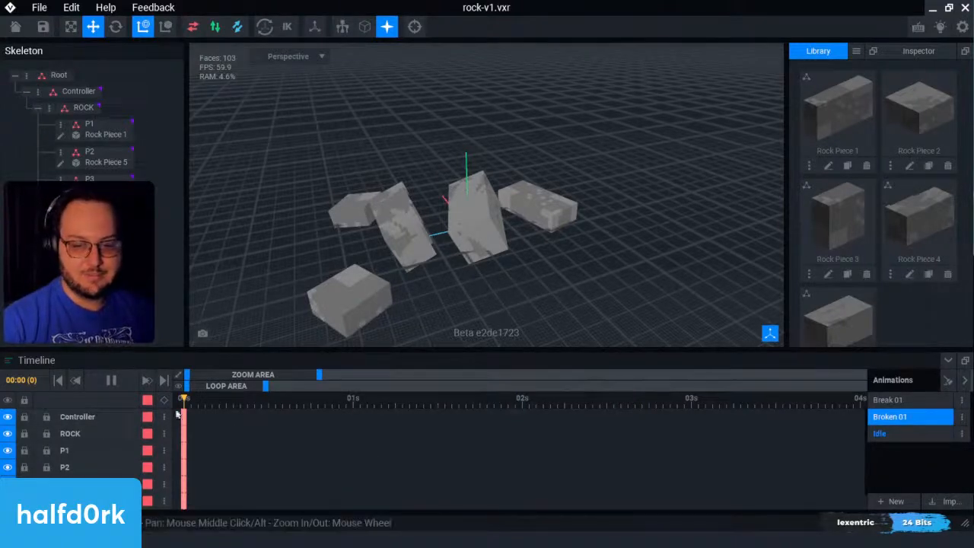
key(space)
key(space)
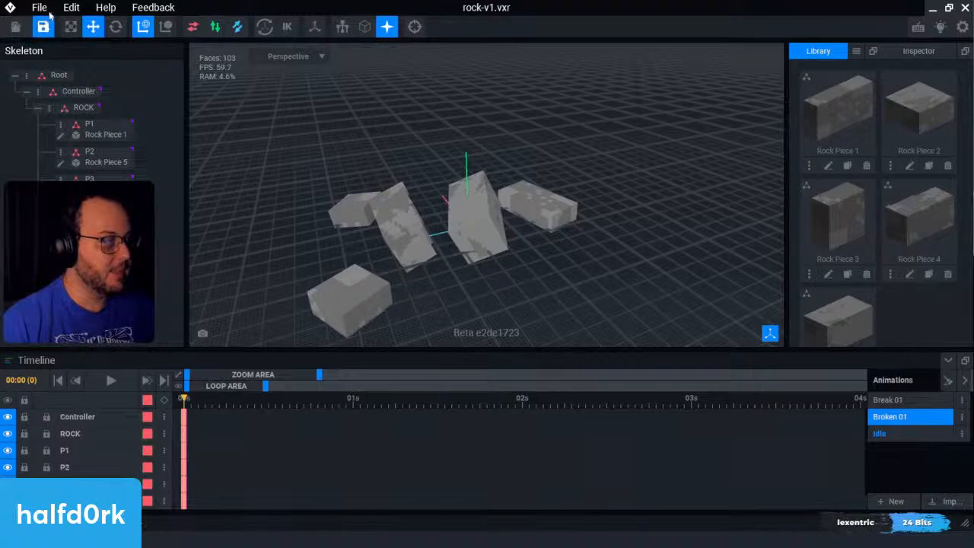
click(47, 9)
mouse_move(52, 84)
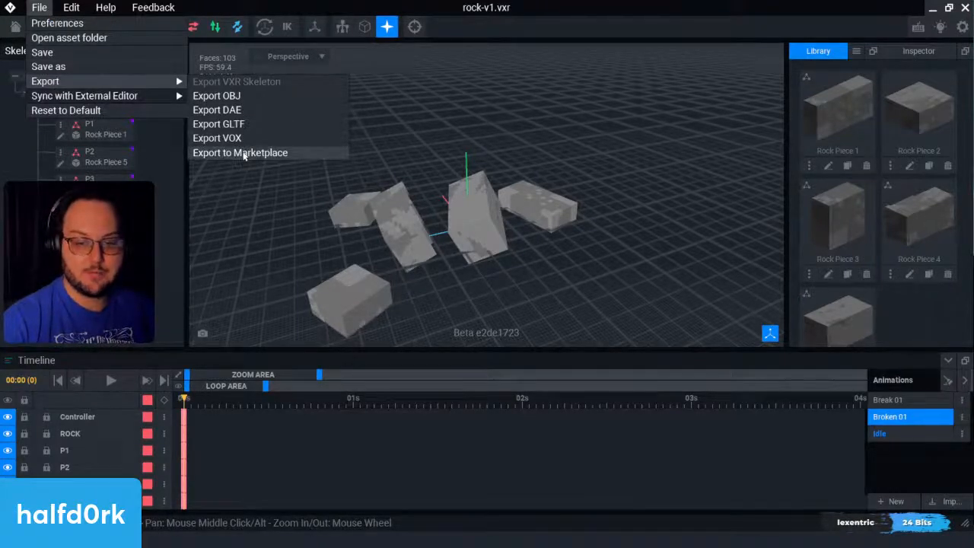
click(244, 153)
click(412, 173)
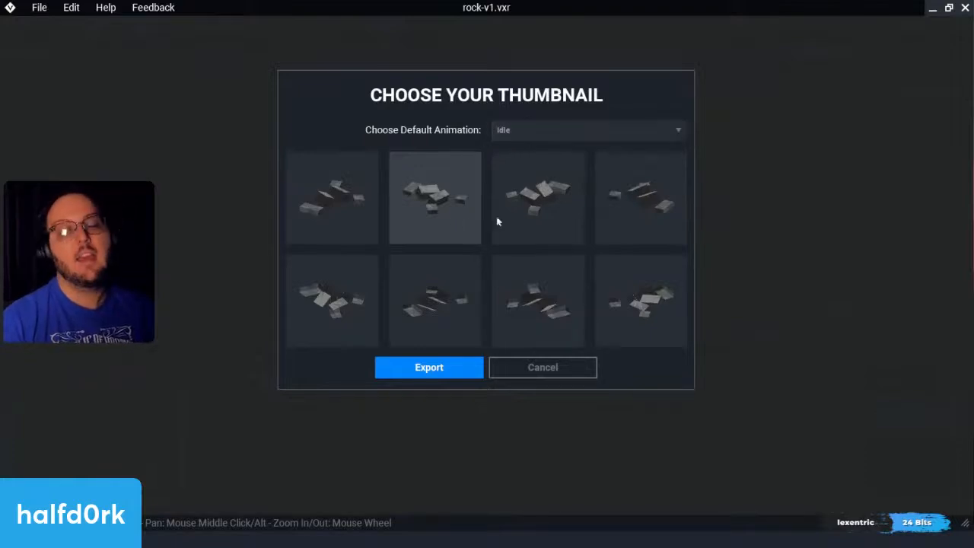
click(543, 370)
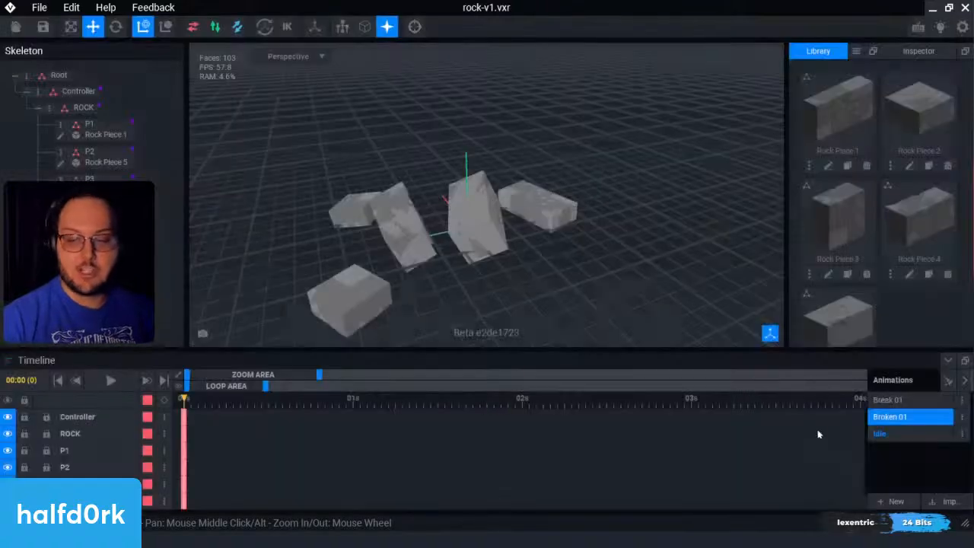
Step: Export the rock to the marketplace from its Idle animation, keeping Idle as the default animation and the second thumbnail
click(892, 434)
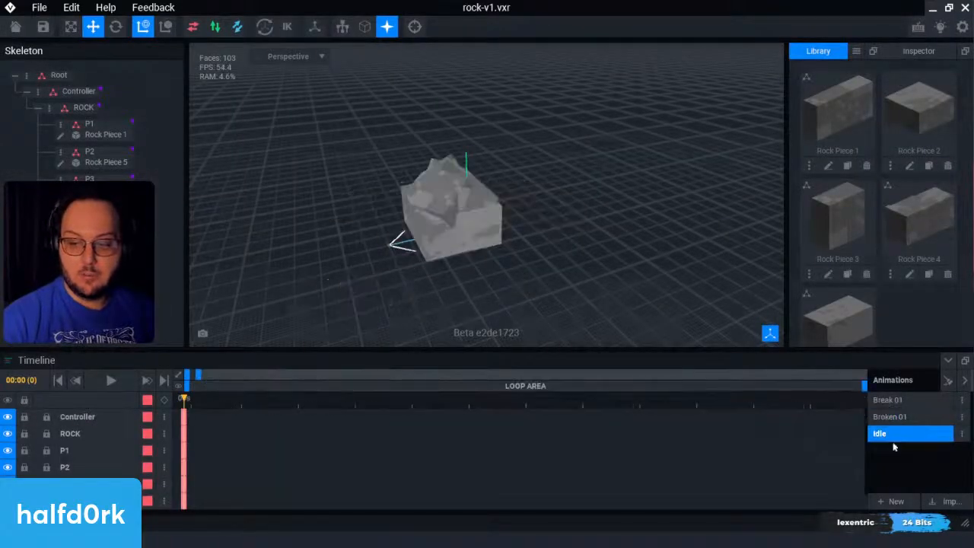
scroll(491, 246, up, 3)
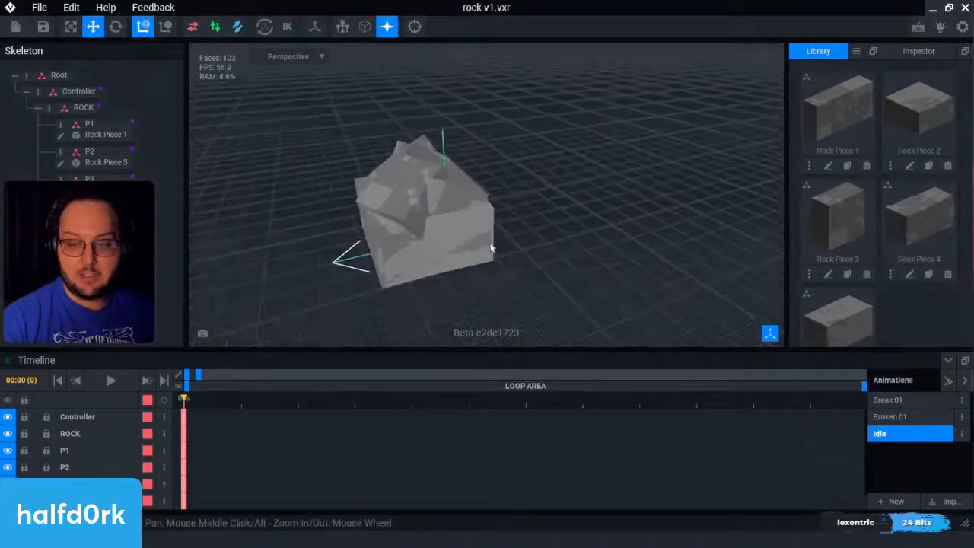
right_drag(490, 246, 456, 235)
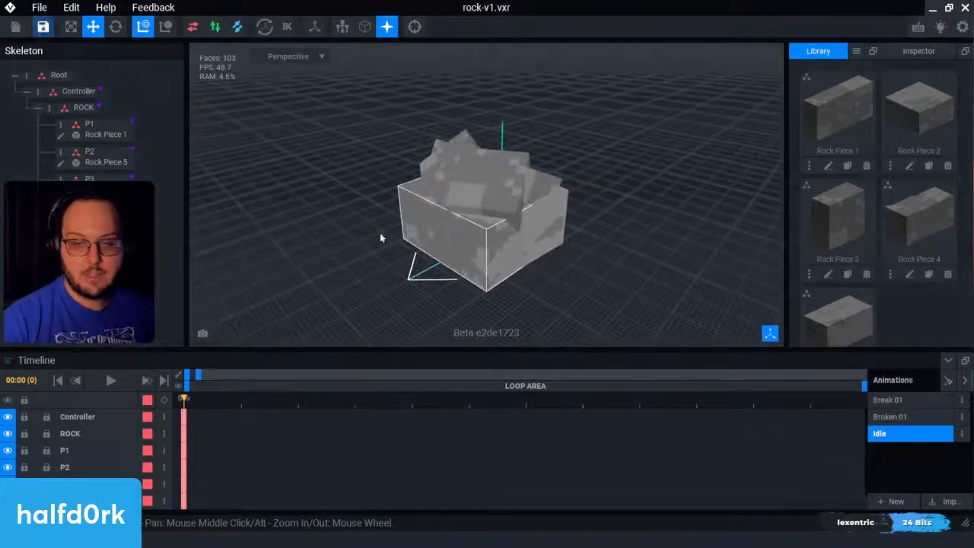
click(39, 8)
mouse_move(61, 81)
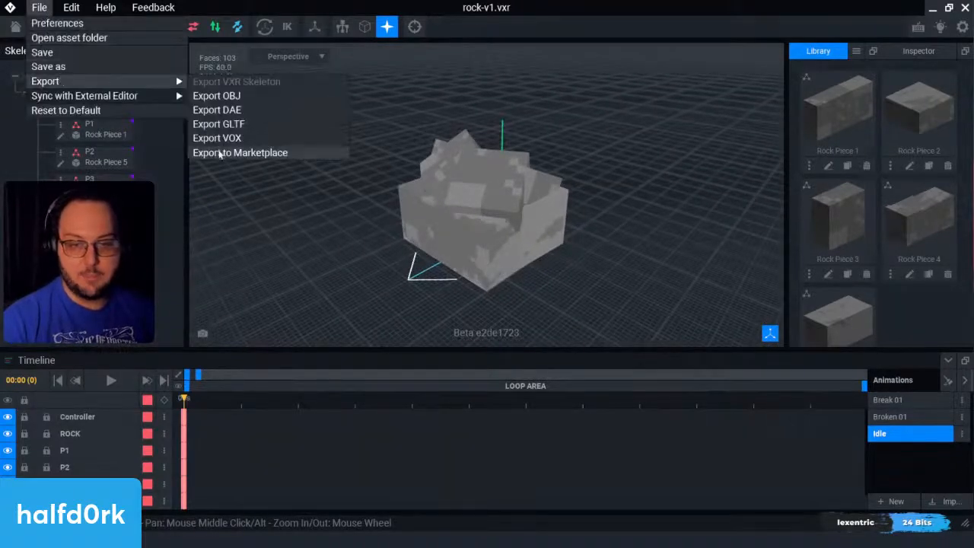
click(220, 153)
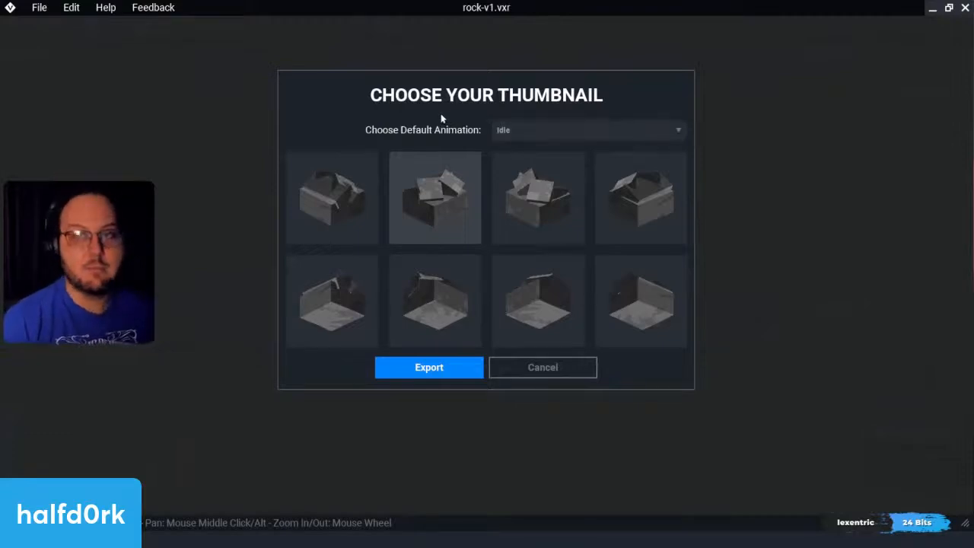
click(578, 128)
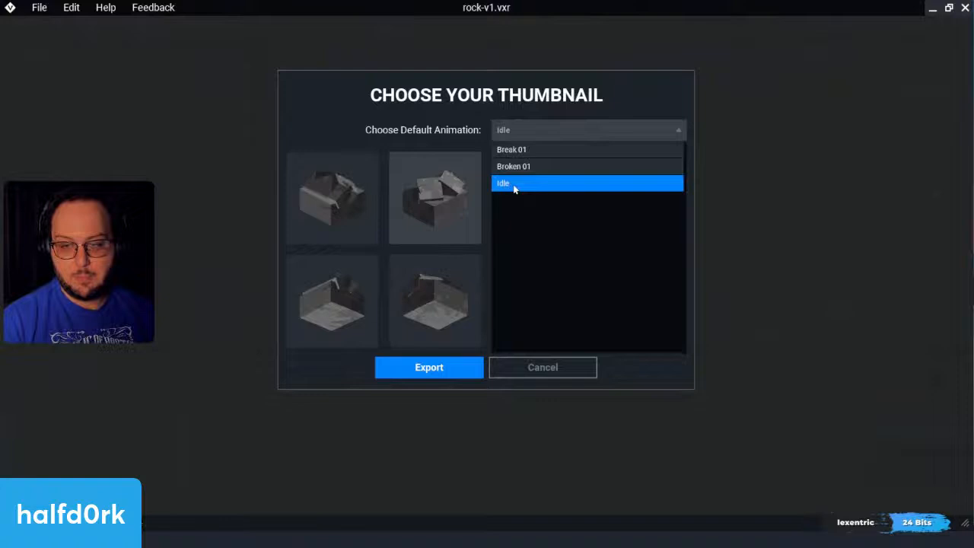
click(572, 131)
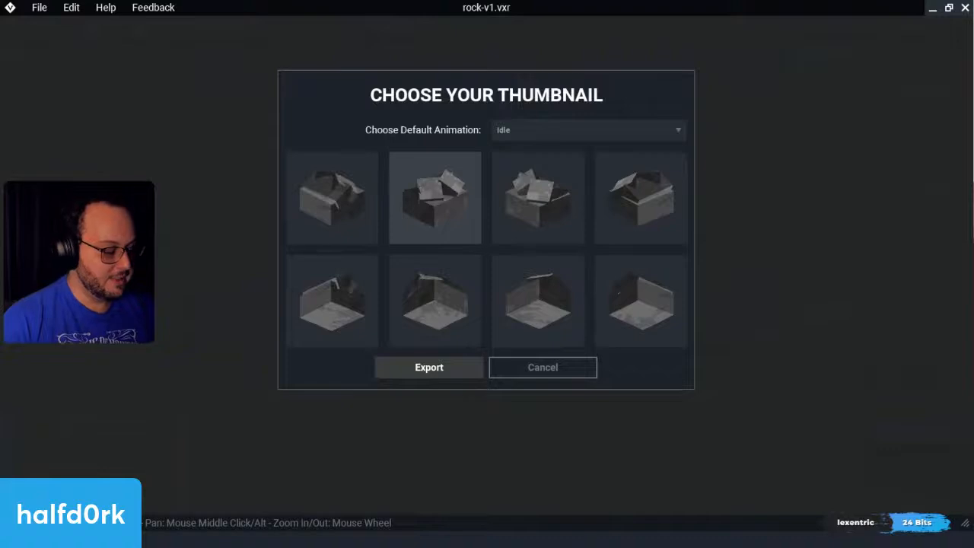
Step: Switch to The Sandbox website, choose to replace an existing asset, search for "rock" and open Sandstorm Rock for editing
key(alt+Tab)
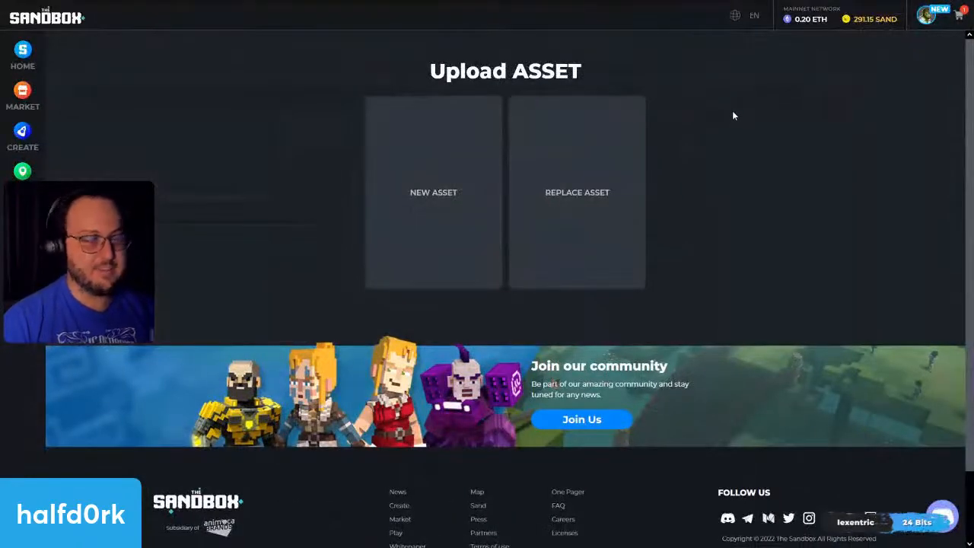
click(577, 196)
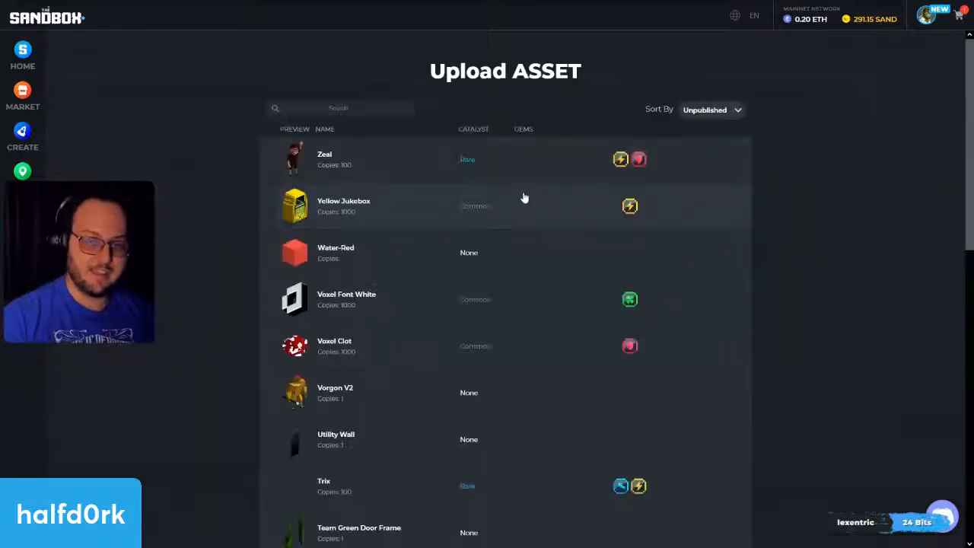
text(rock)
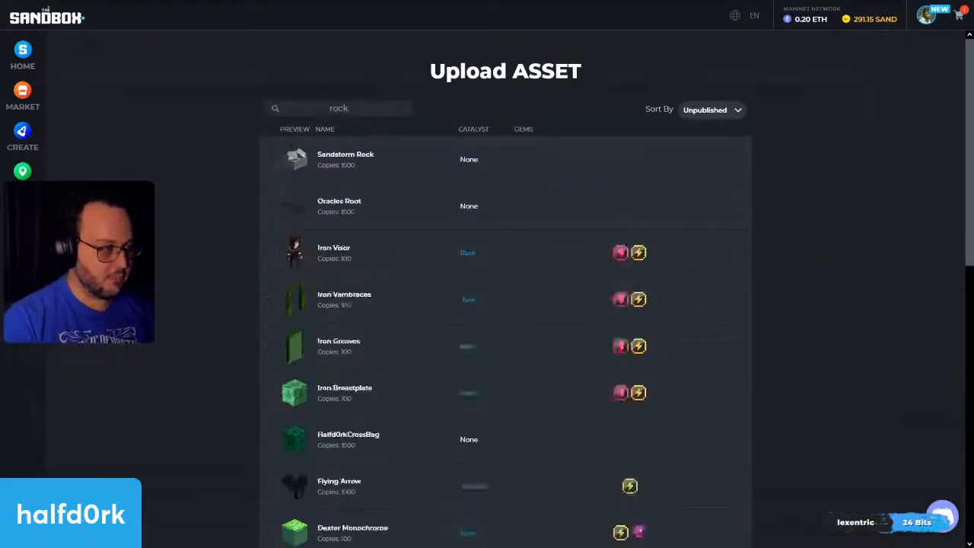
click(271, 160)
click(692, 203)
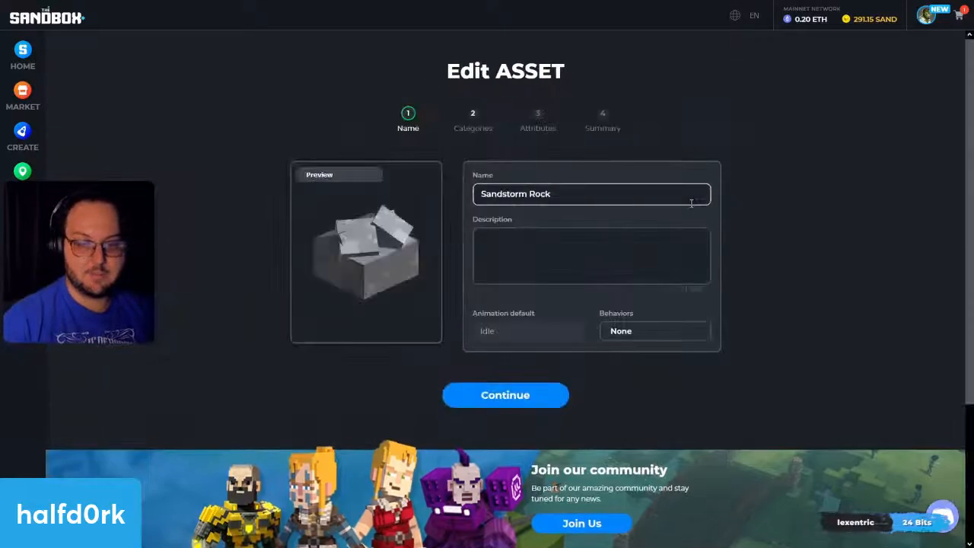
Step: Continue with the replaced Sandstorm Rock to its summary and save the asset as a draft
click(526, 395)
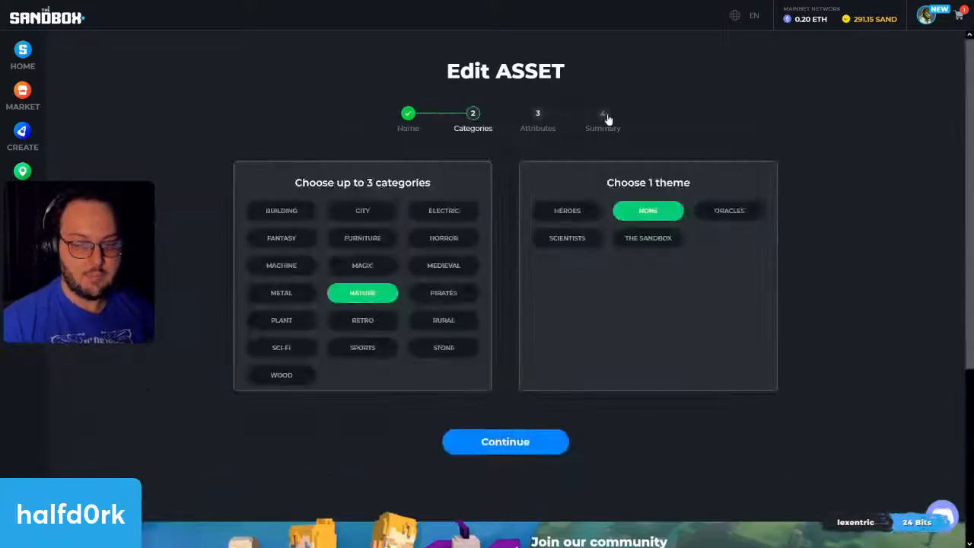
click(603, 118)
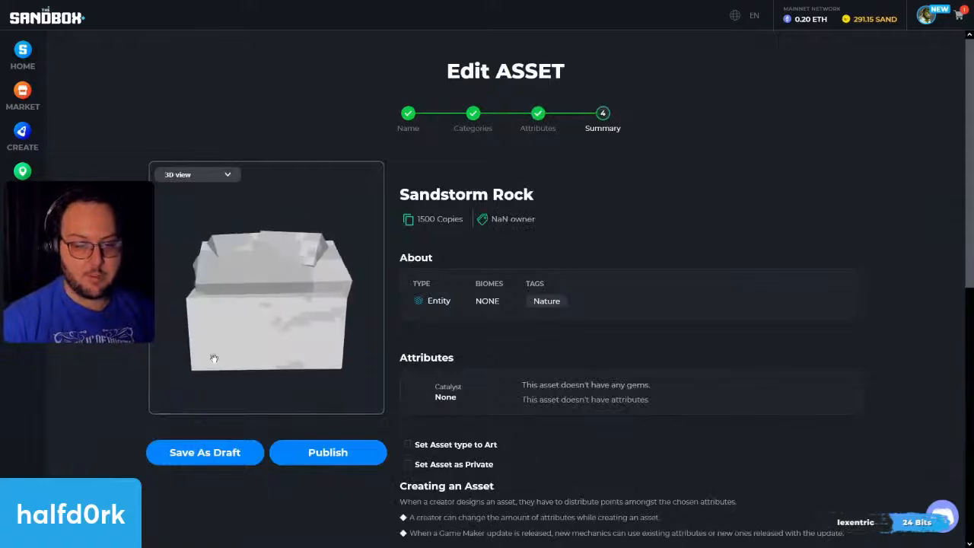
click(195, 455)
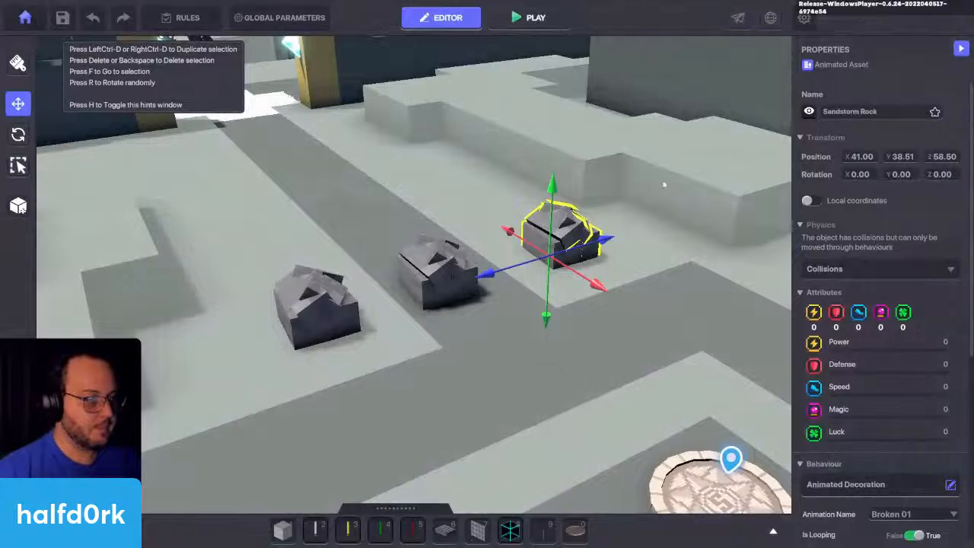
Step: Switch back to Game Maker, save the HD Sandstorm experience and exit to the drafts list
key(ctrl+s)
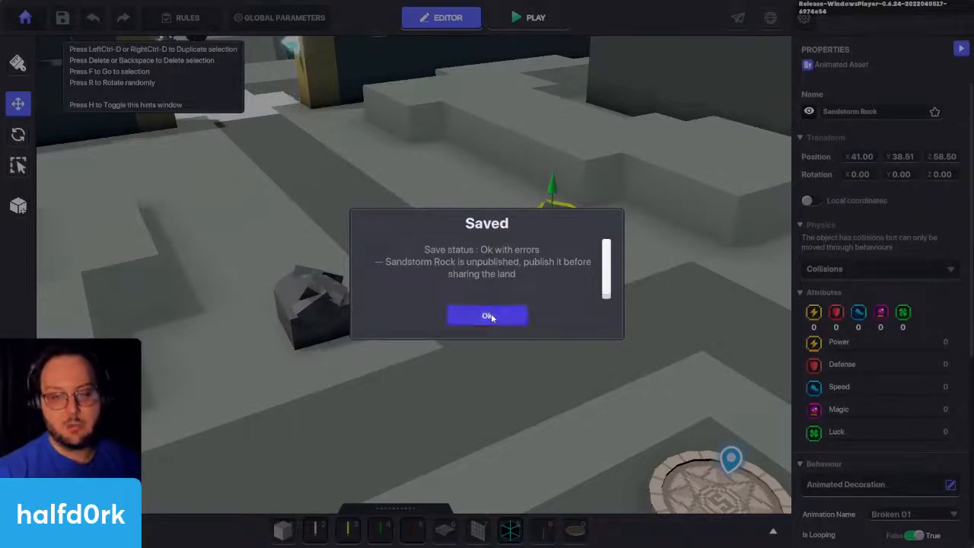
click(485, 314)
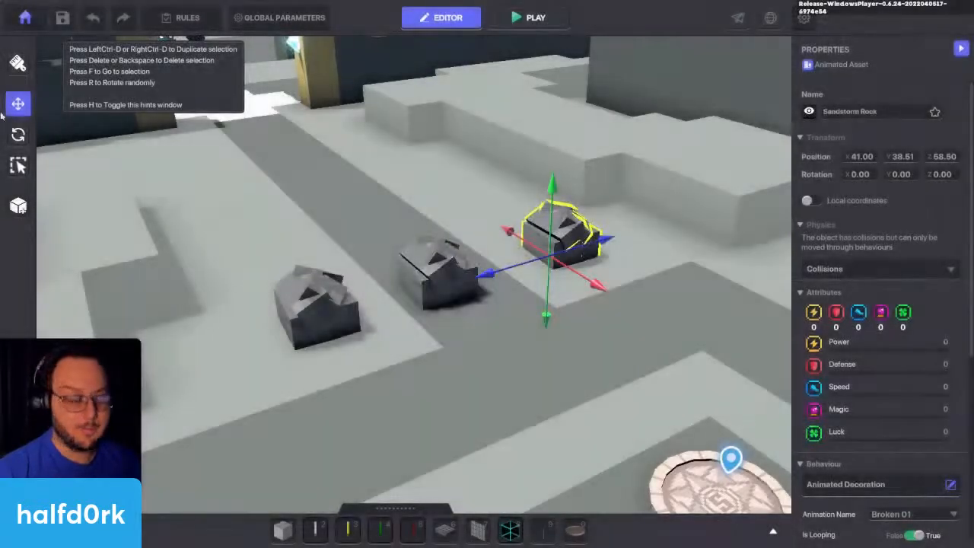
click(25, 17)
click(576, 233)
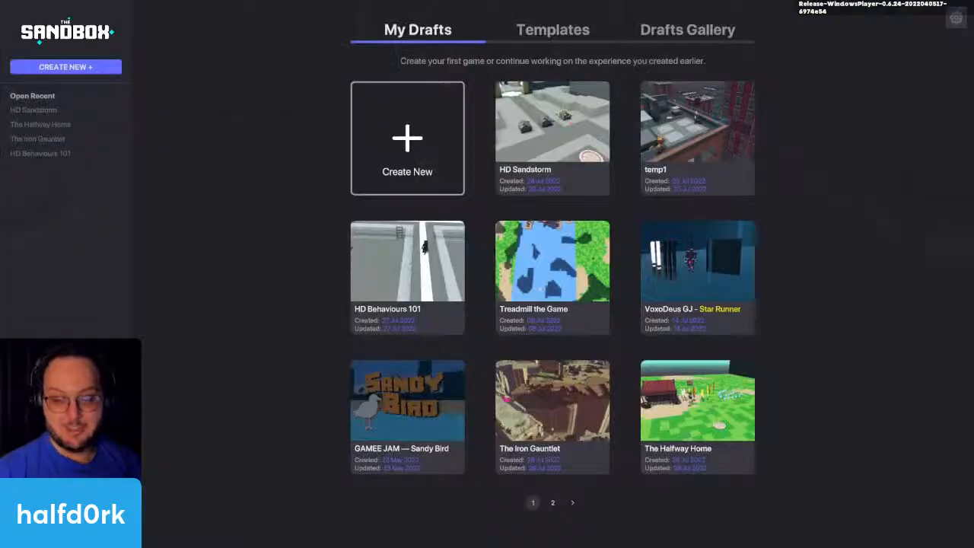
Step: Reopen the HD Sandstorm draft for editing and select the farthest rock
click(595, 126)
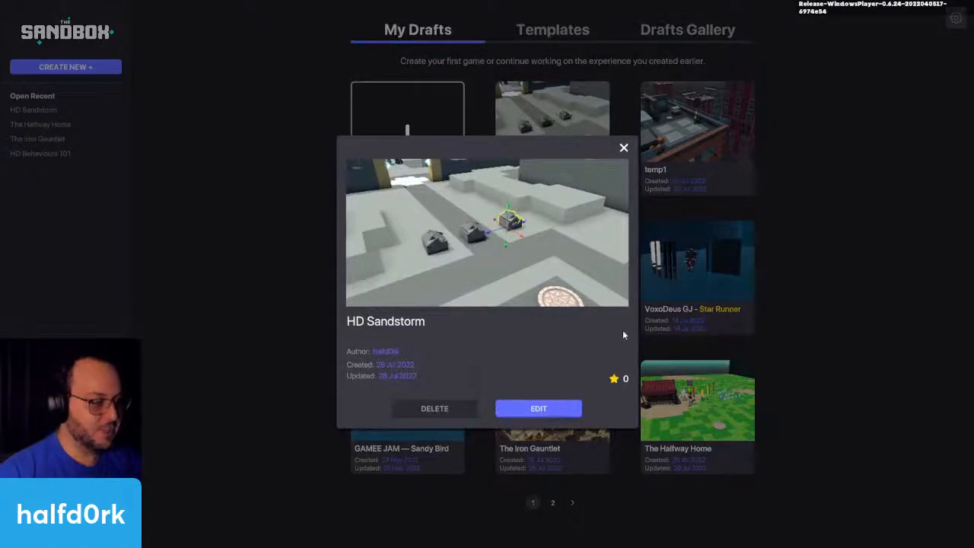
click(558, 411)
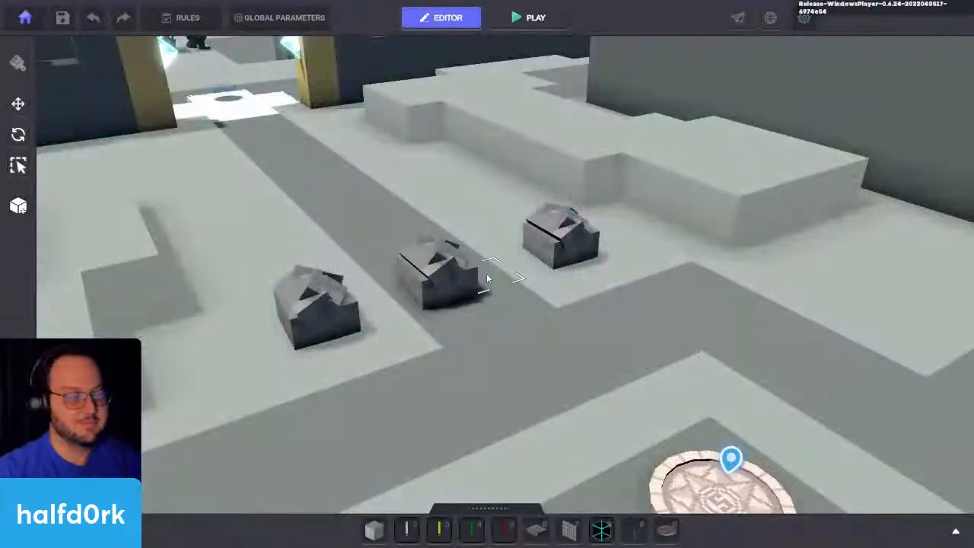
click(587, 245)
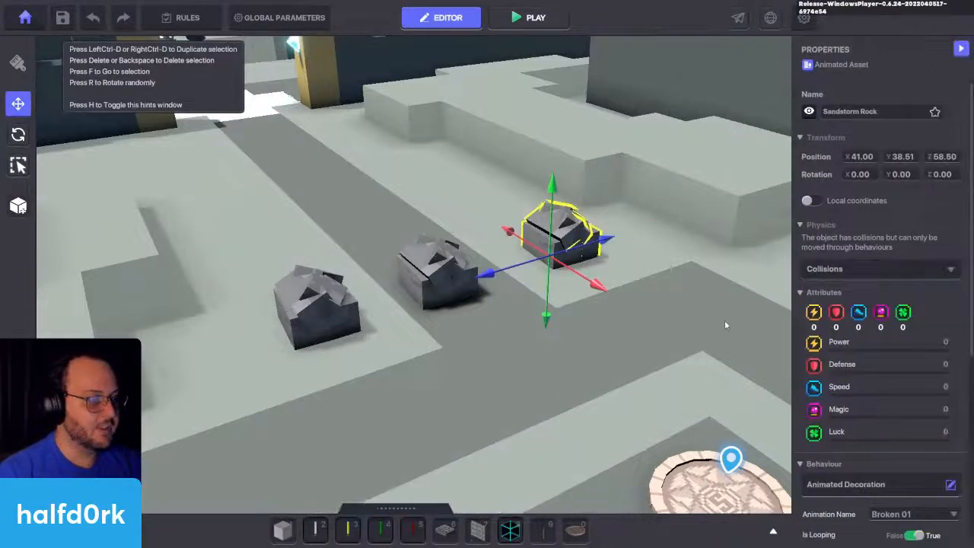
Step: Playtest the experience, run to the three rocks and strike them to check how their animations behave, and return to the editor
key(ctrl+p)
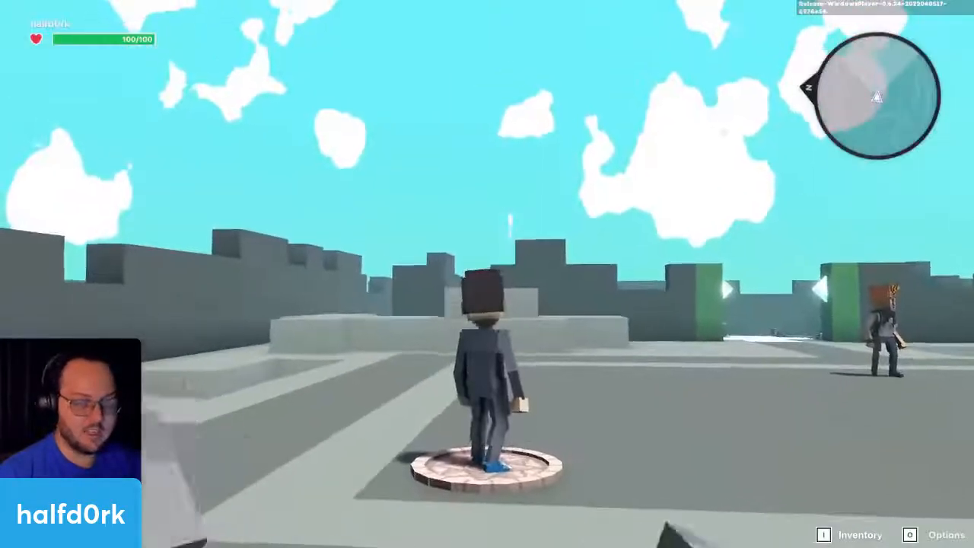
key(w)
key(d)
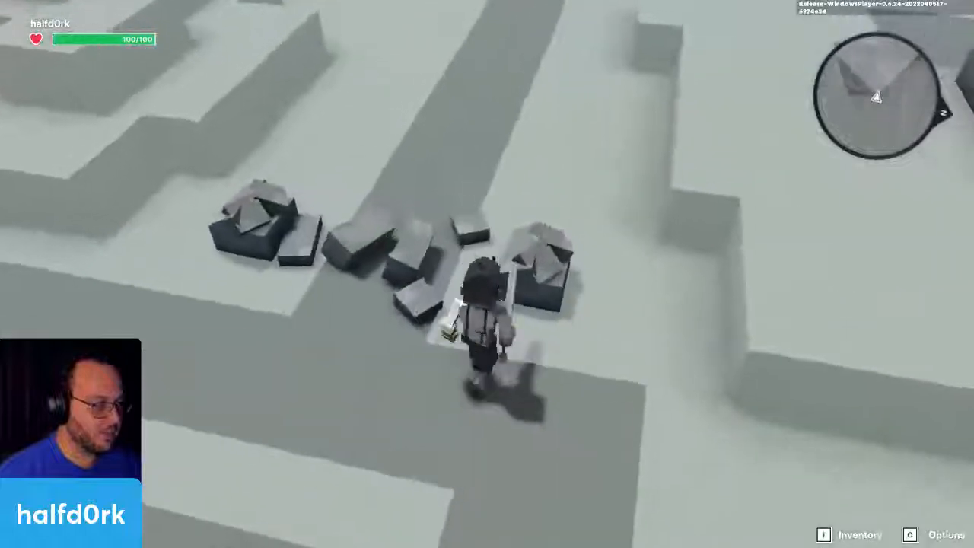
key(w)
click(487, 274)
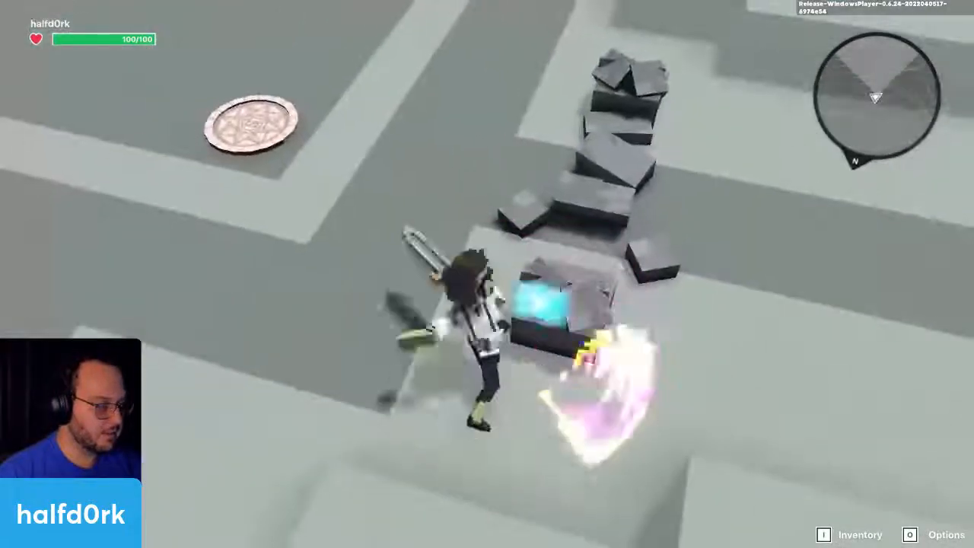
click(487, 274)
key(w)
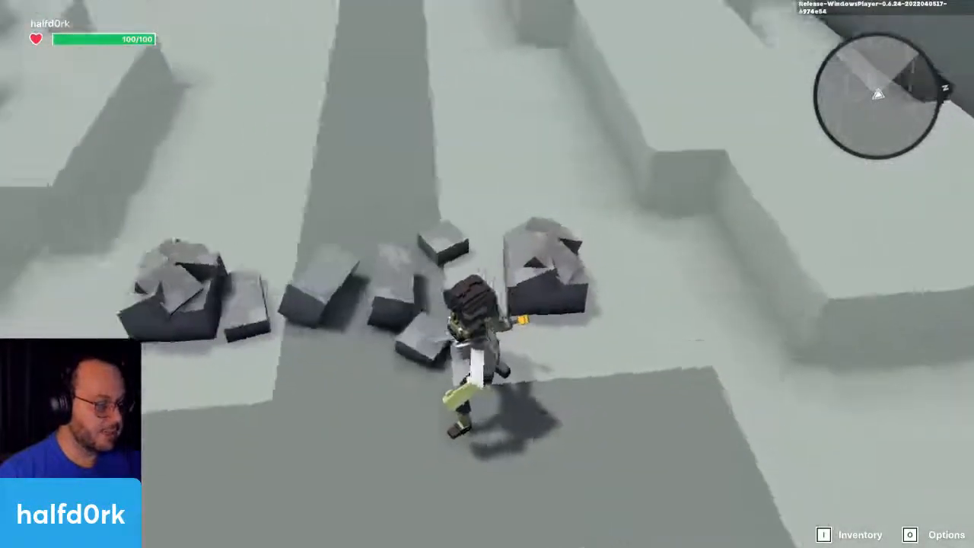
click(487, 274)
key(w)
click(487, 274)
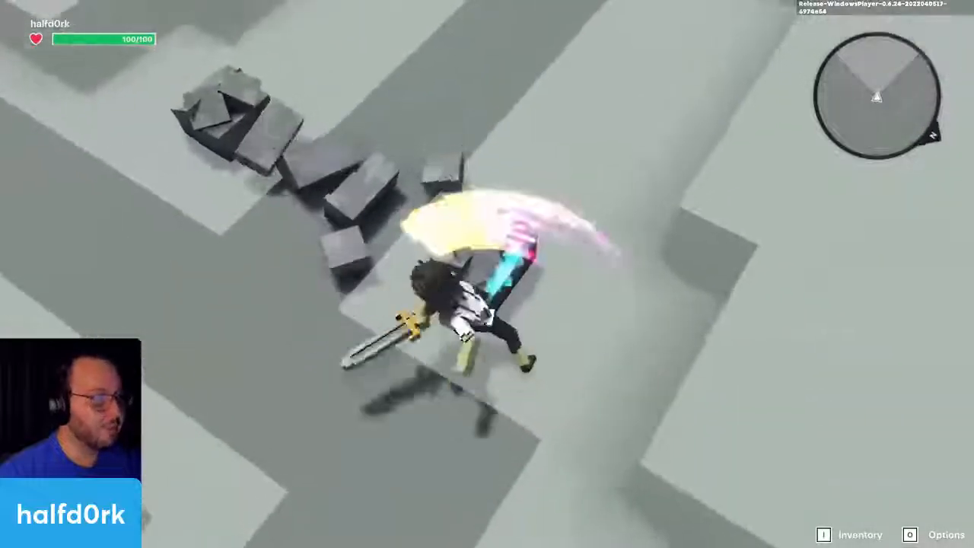
key(Tab)
Step: Set the farthest rock's animation name to NONE and switch its looping off
click(530, 246)
scroll(826, 252, down, 2)
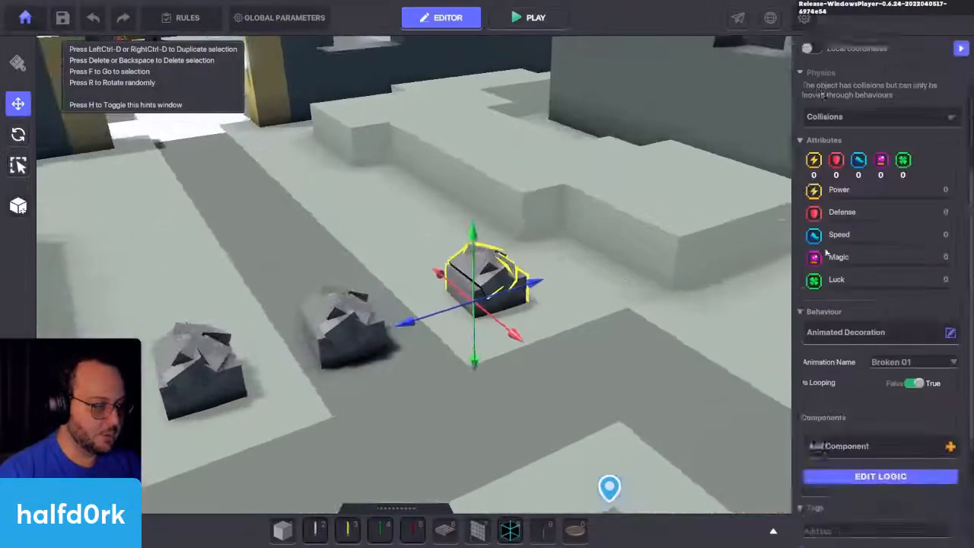
scroll(827, 252, down, 1)
click(908, 289)
click(903, 369)
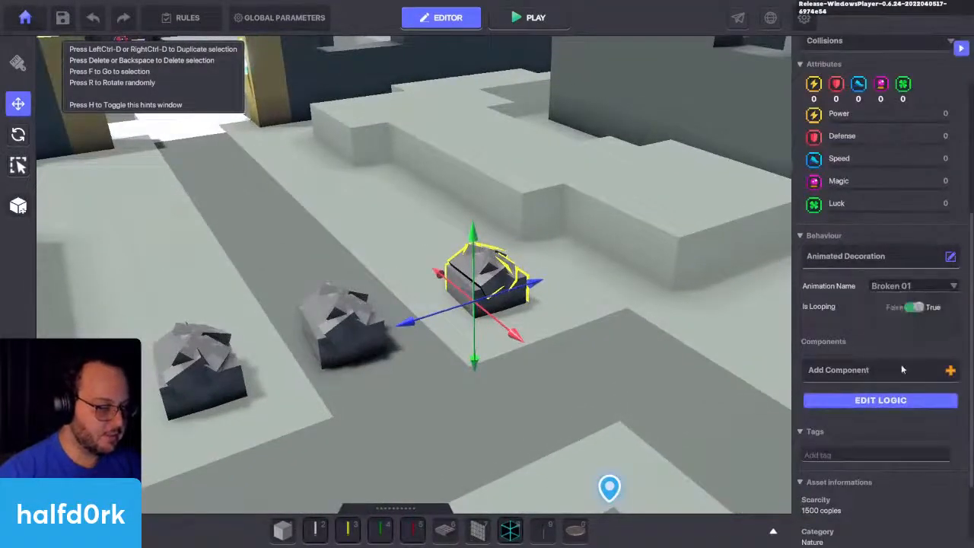
click(913, 286)
click(887, 297)
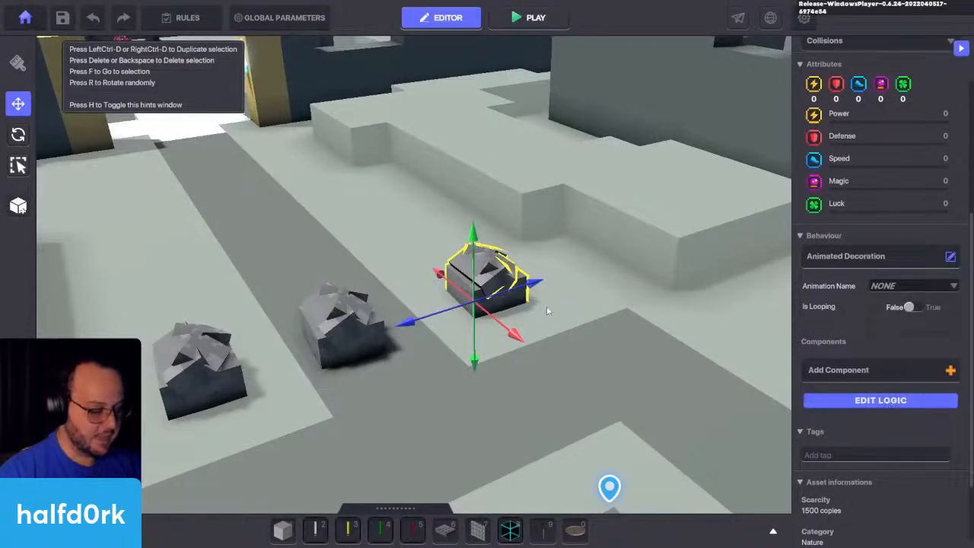
Step: Replace the farthest rock with a fresh Sandstorm Rock found by searching the asset library for "rock" and assigned to quick slot 2
key(Delete)
key(Tab)
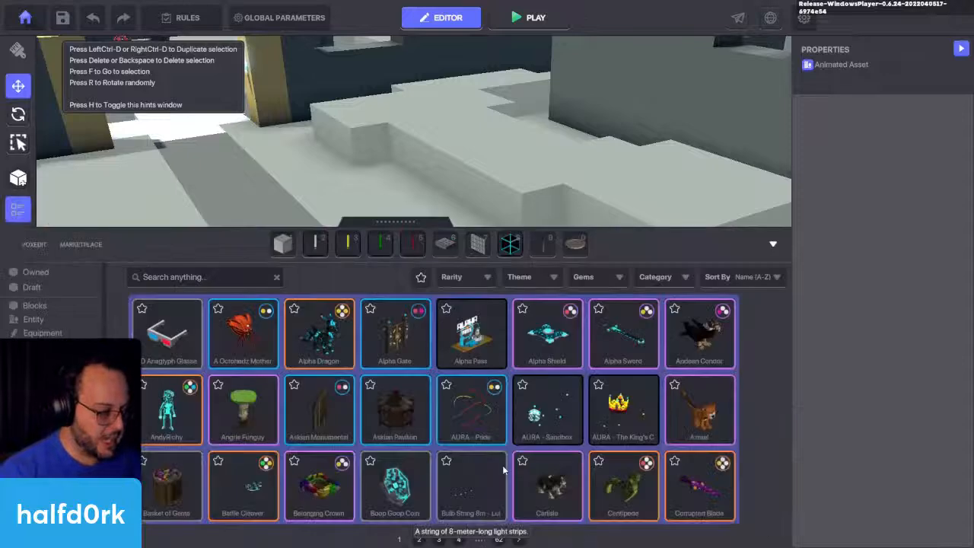
click(203, 277)
text(rock)
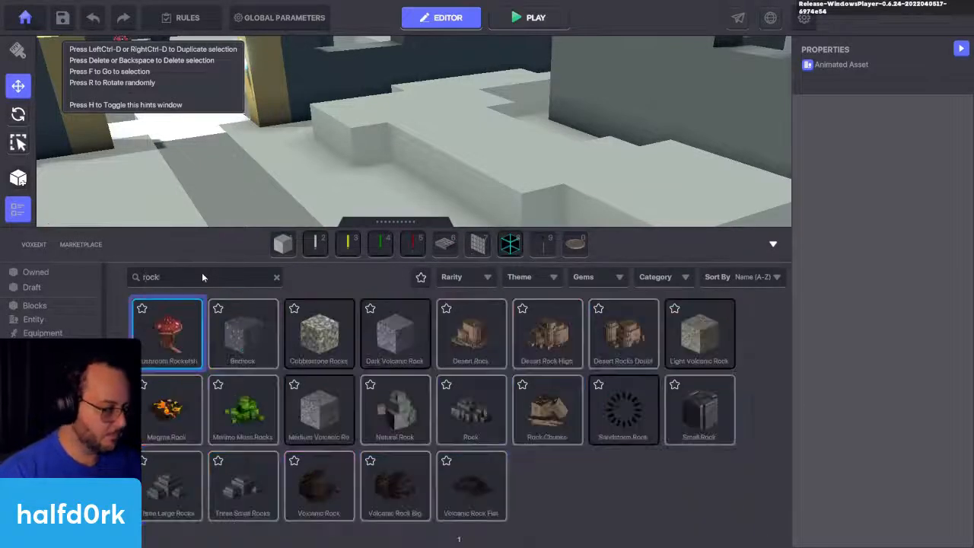
drag(634, 421, 315, 244)
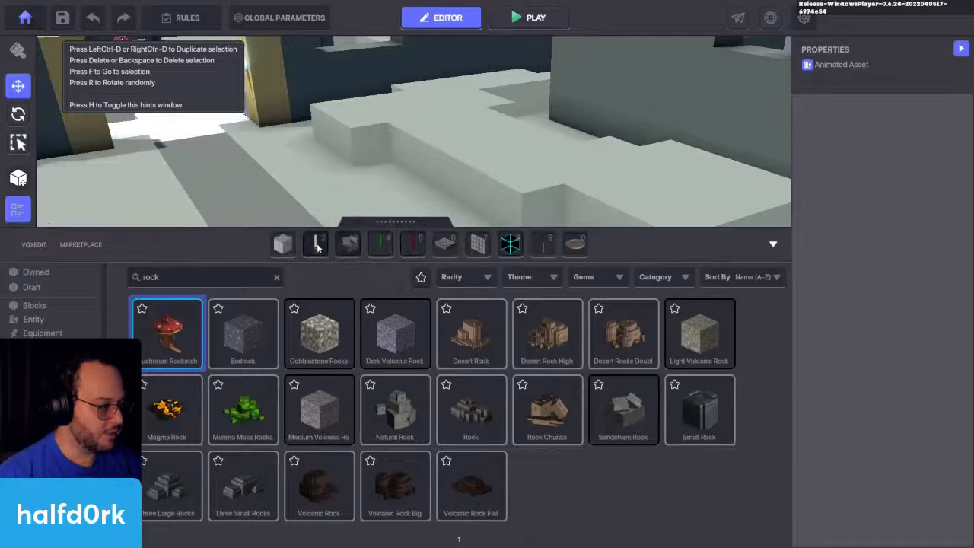
key(Tab)
click(456, 323)
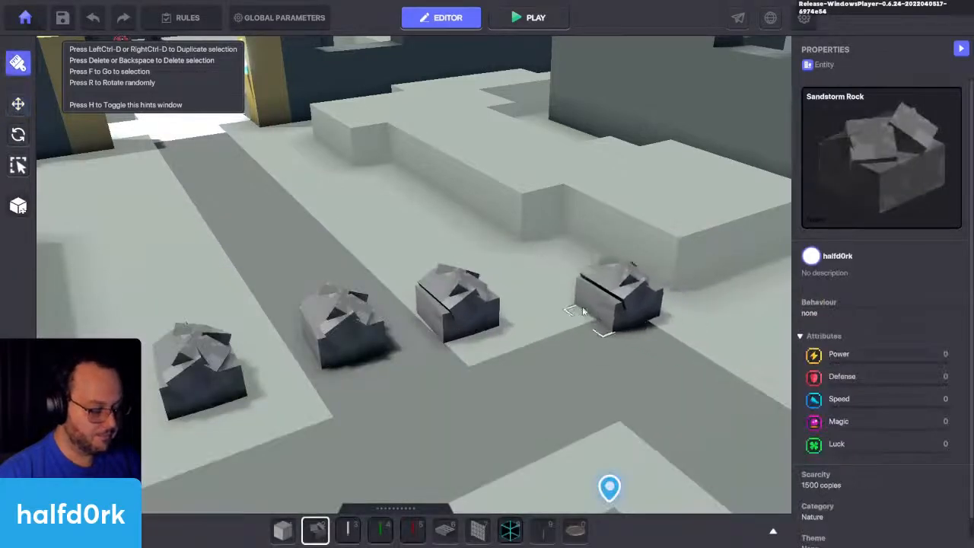
key(Escape)
Step: Give the newly placed rock the Animated Decoration behaviour and set its animation name to Broken 01
click(475, 304)
scroll(857, 311, down, 5)
click(850, 203)
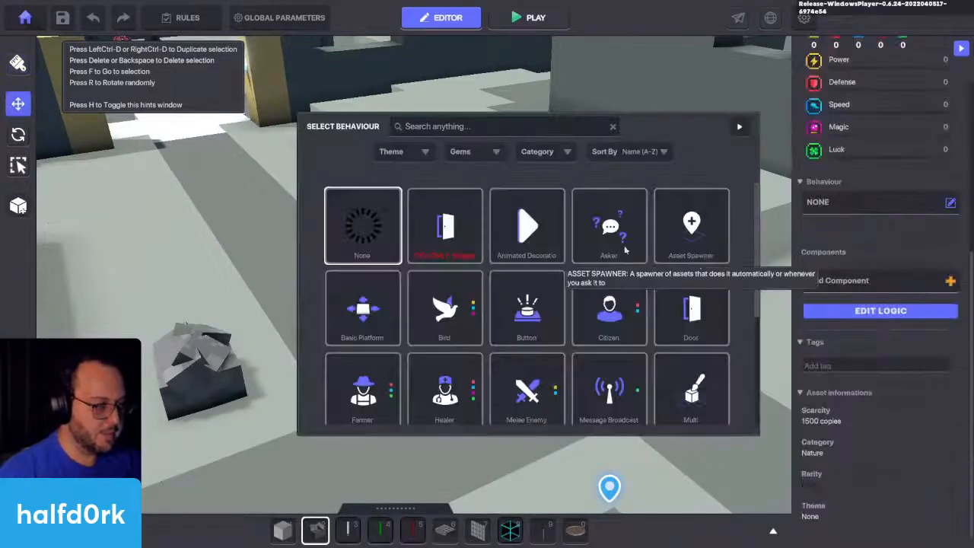
click(625, 237)
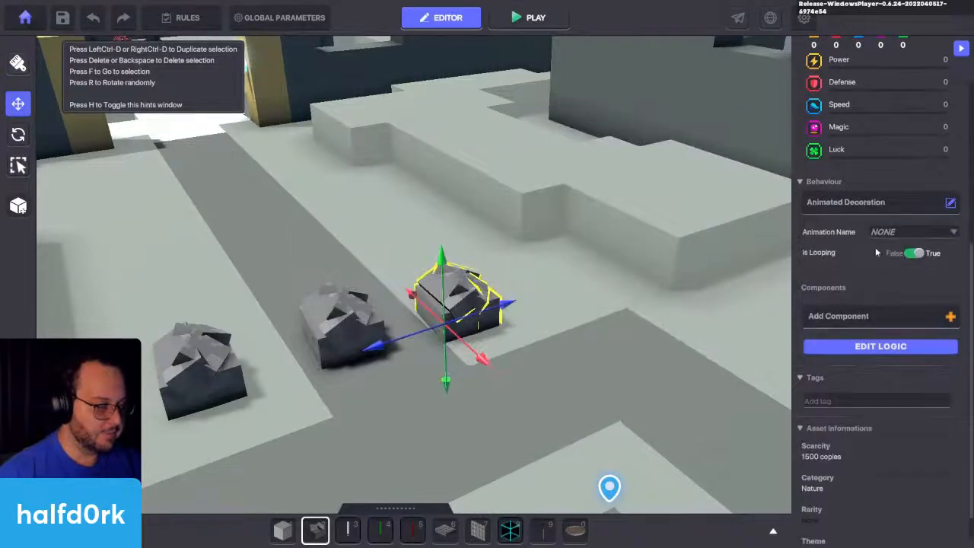
click(894, 232)
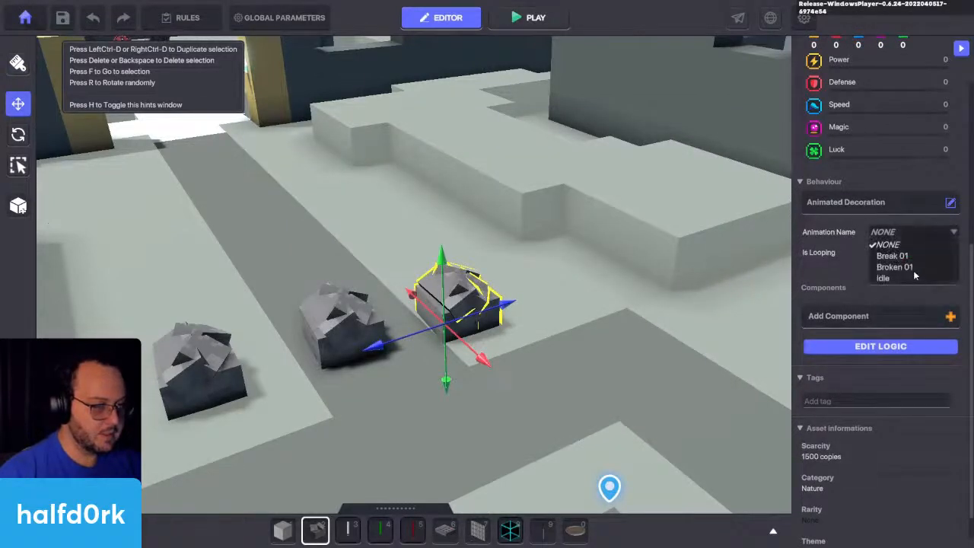
click(895, 268)
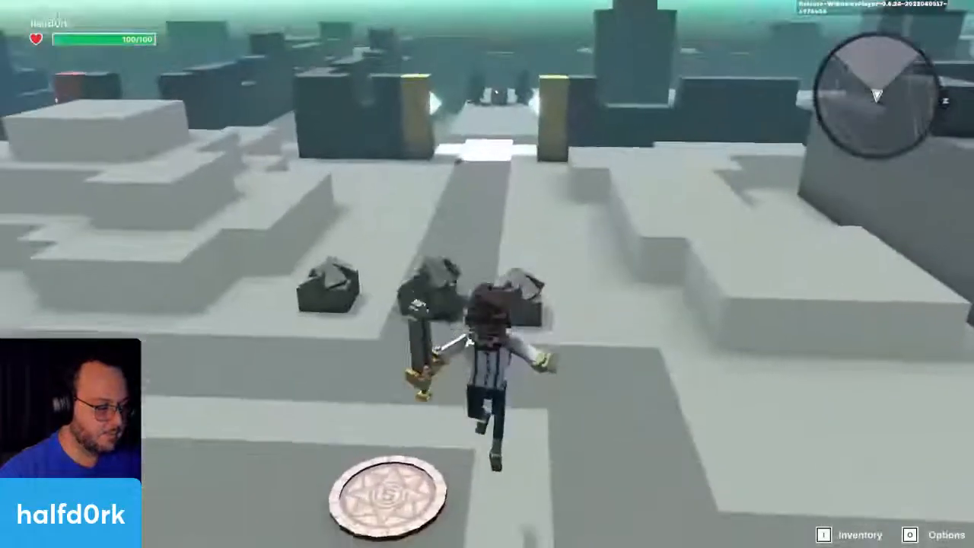
Step: Playtest the experience up to the rocks to check the new rock's Broken 01 animation, and return to editing
key(w)
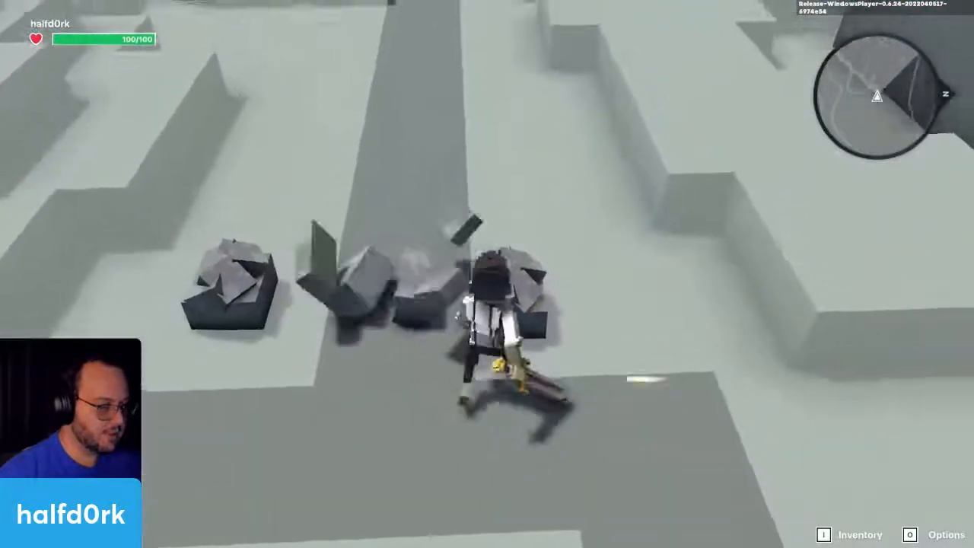
key(Escape)
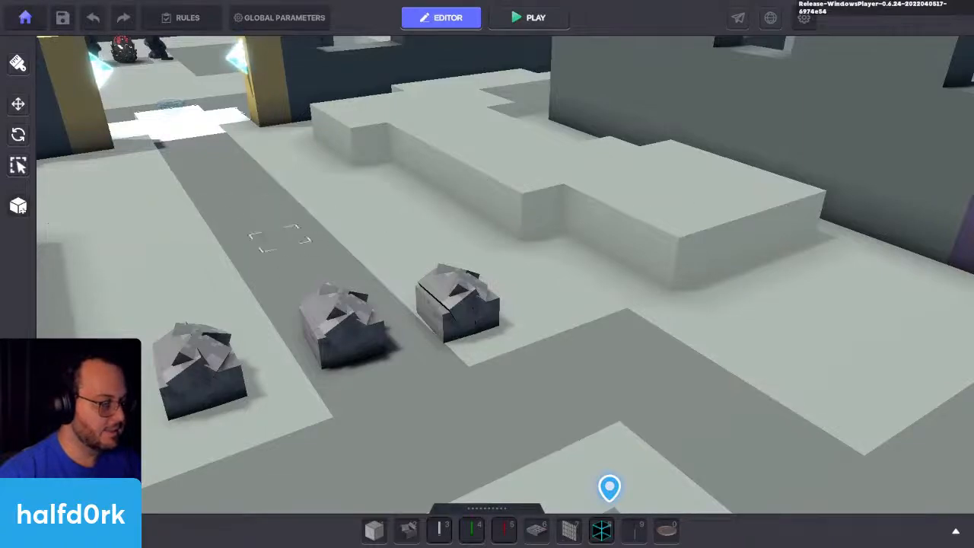
Step: Switch to VoxEdit and review the rock's Idle, Break 01 and Broken 01 animations, scrubbing the timelines and inspecting the broken pieces
key(alt+Tab)
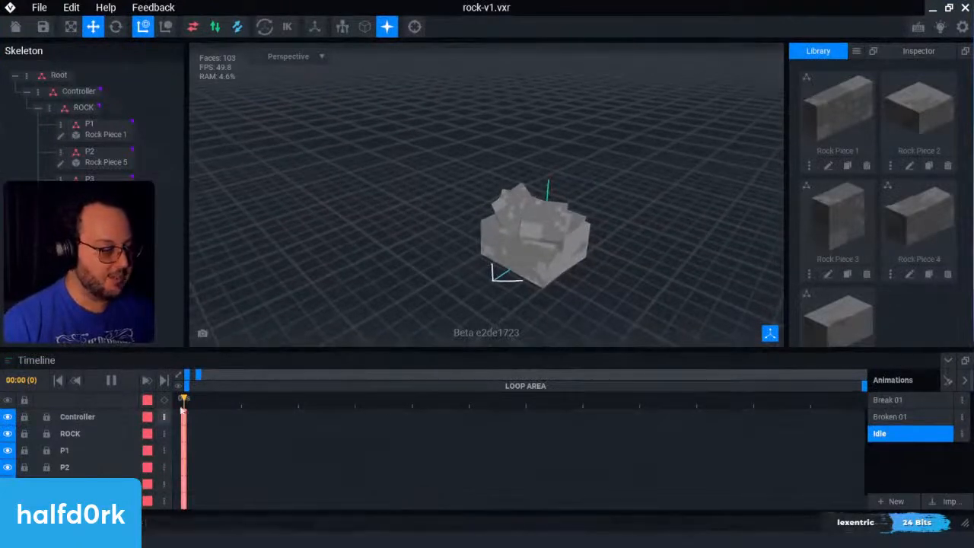
drag(188, 401, 702, 414)
click(924, 401)
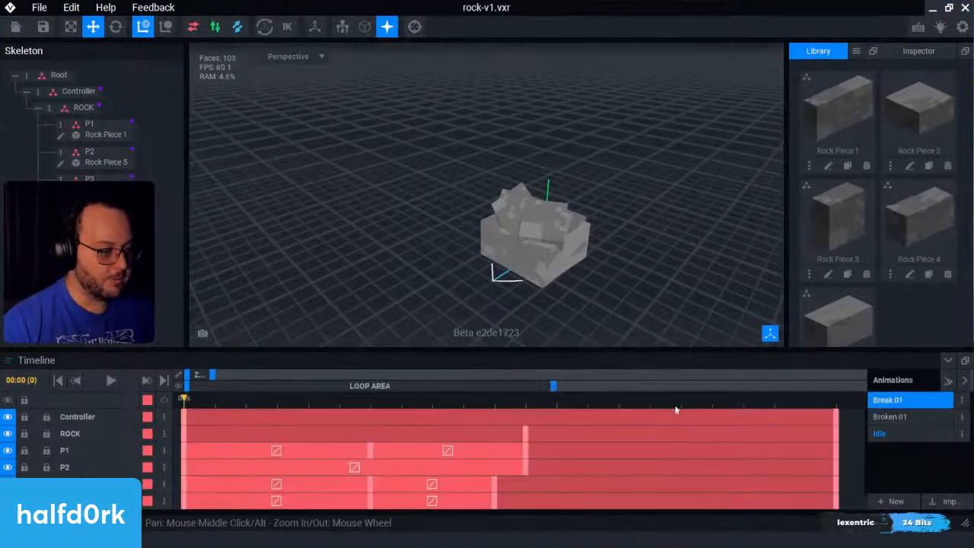
click(301, 401)
key(space)
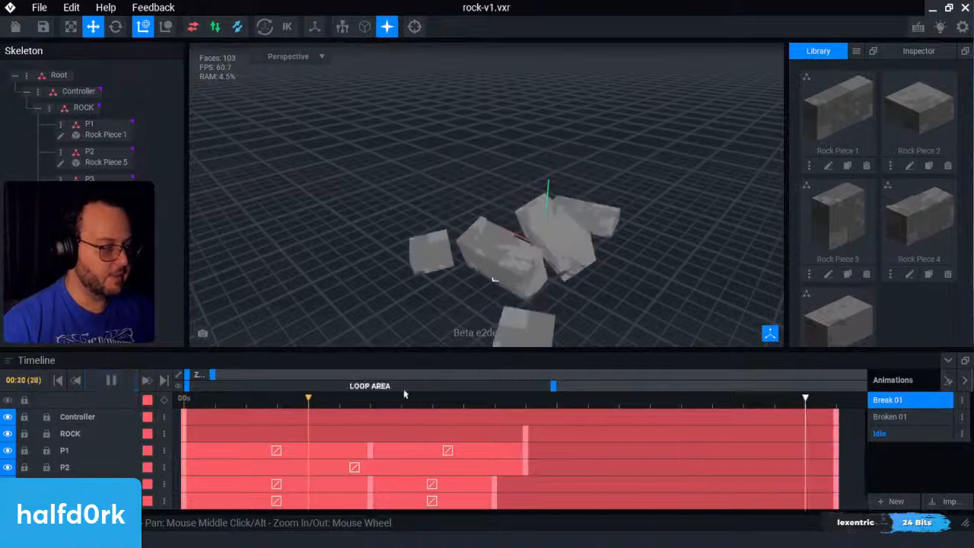
click(906, 416)
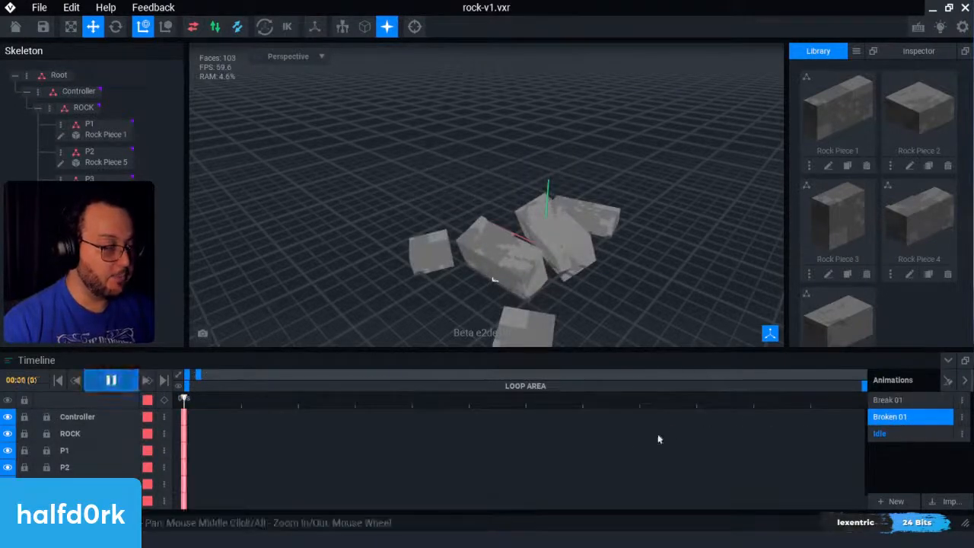
drag(643, 402, 124, 405)
scroll(541, 279, down, 3)
scroll(551, 278, up, 3)
scroll(554, 277, down, 3)
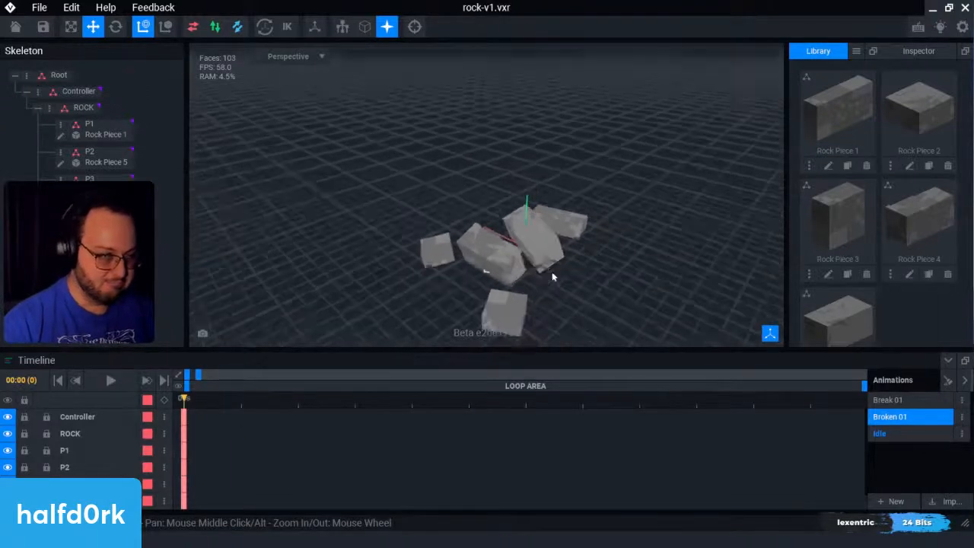
right_drag(555, 272, 602, 272)
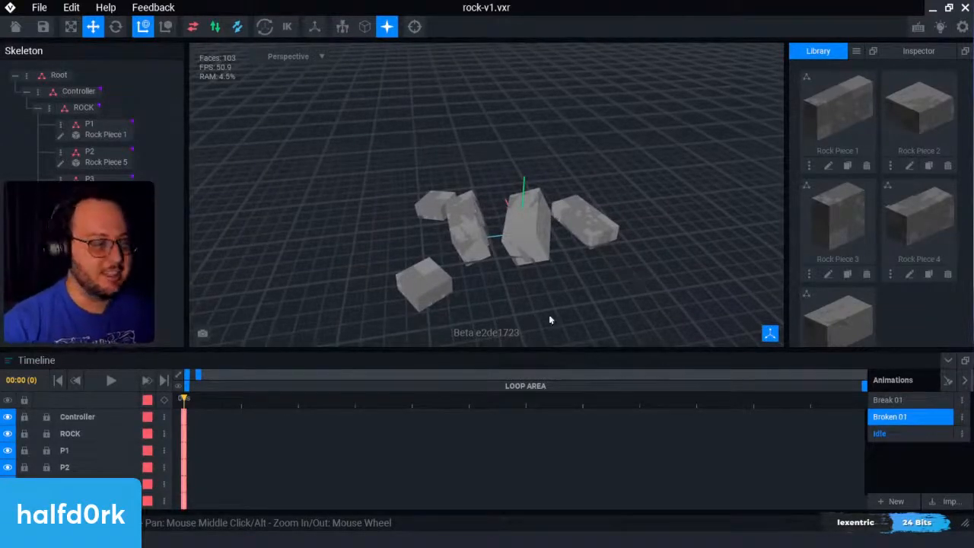
Step: Add keyframes for all rock nodes at frame 1 of the Broken 01 animation and play it back
drag(187, 402, 242, 402)
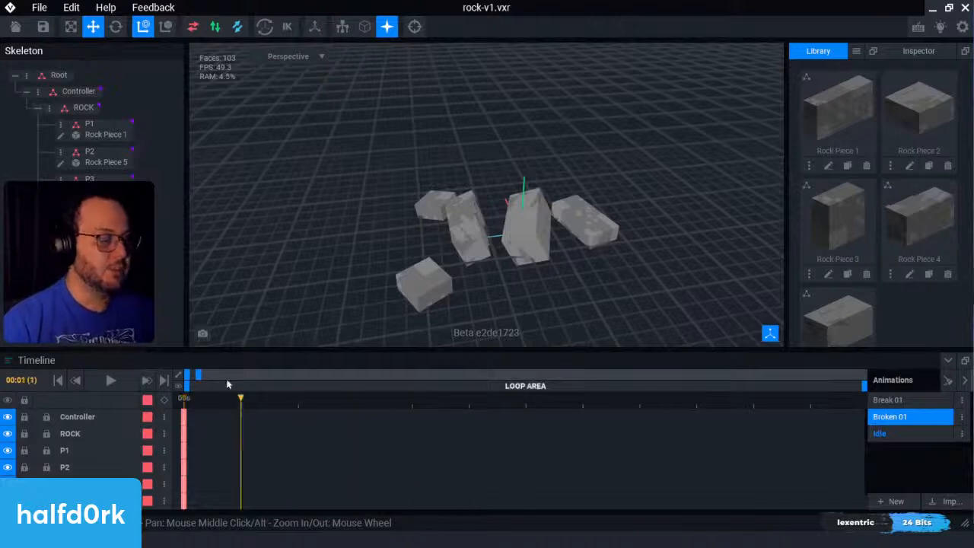
drag(200, 377, 333, 375)
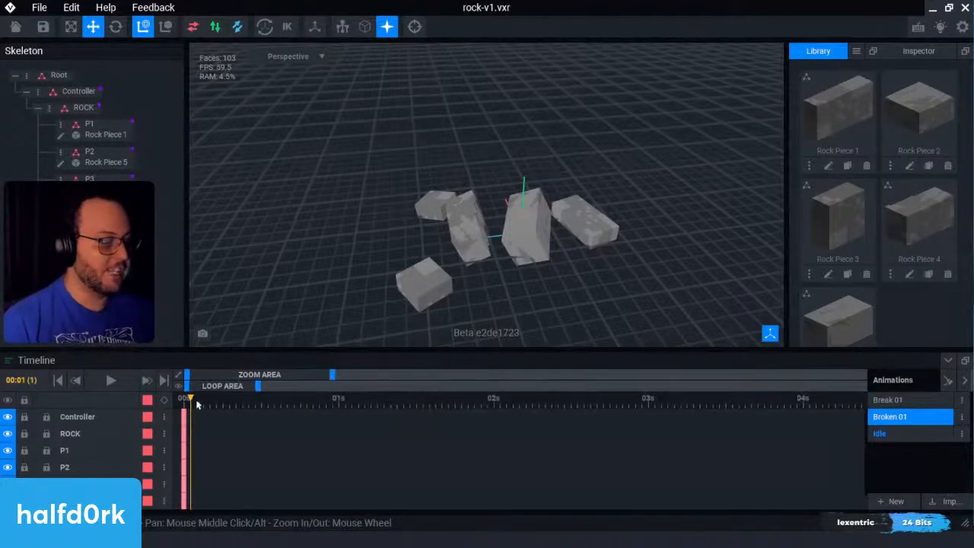
mouse_move(196, 403)
mouse_down()
mouse_move(172, 412)
mouse_move(191, 415)
mouse_up()
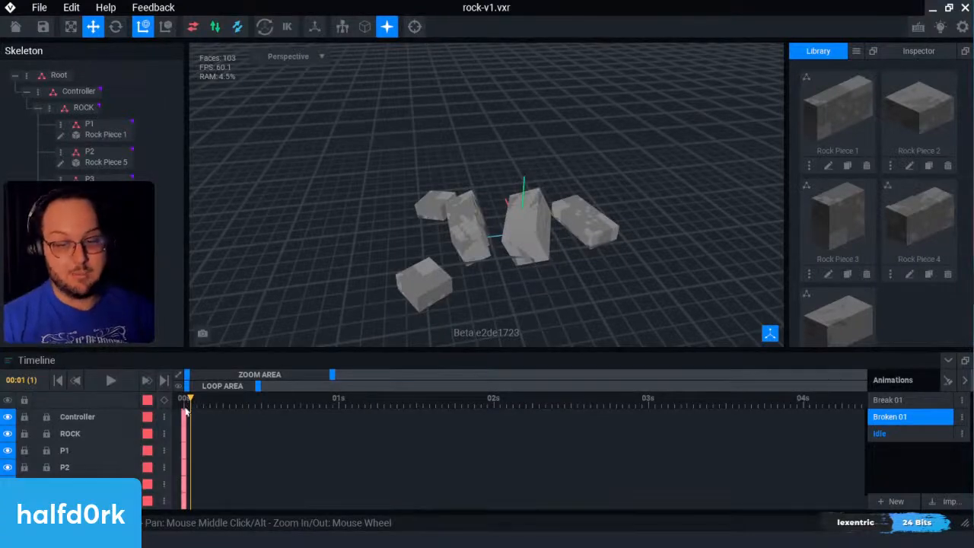
click(164, 399)
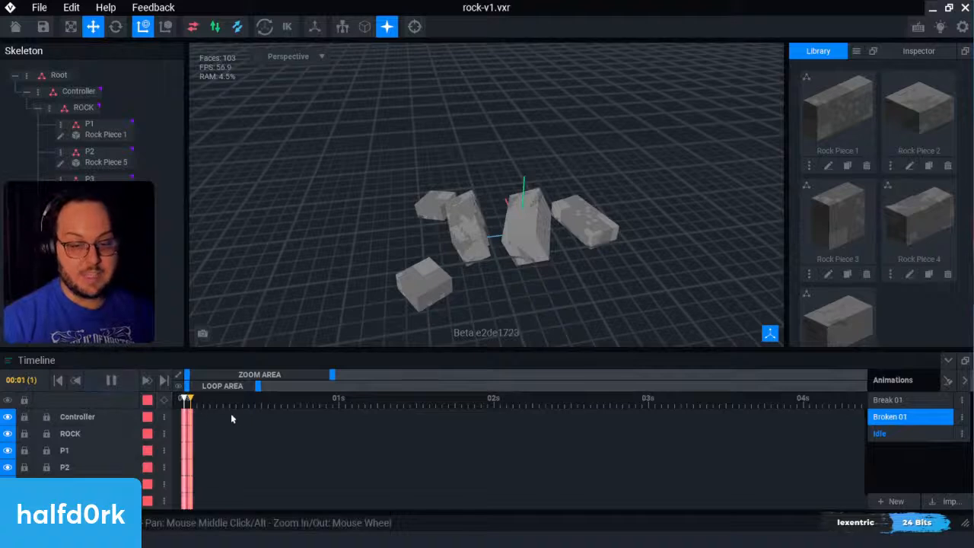
click(111, 381)
drag(185, 409, 189, 409)
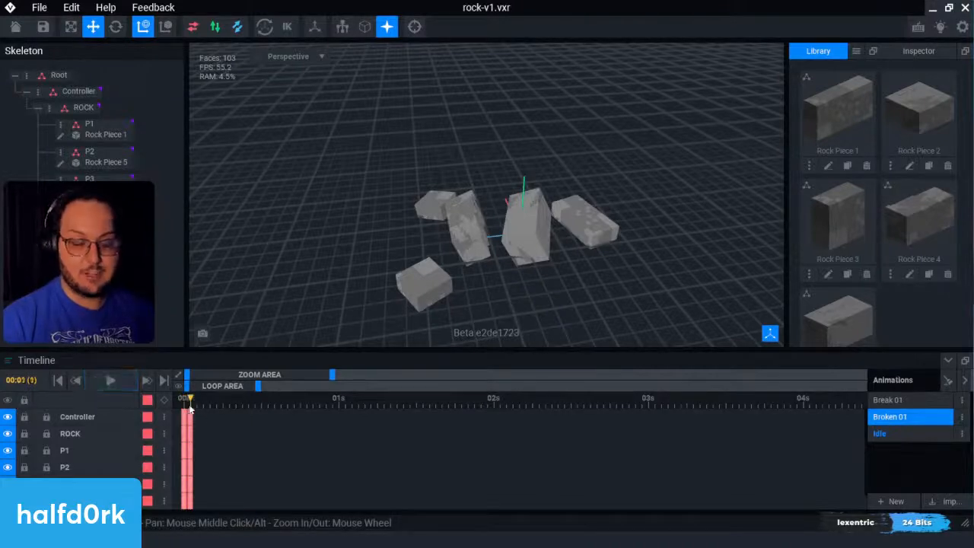
key(space)
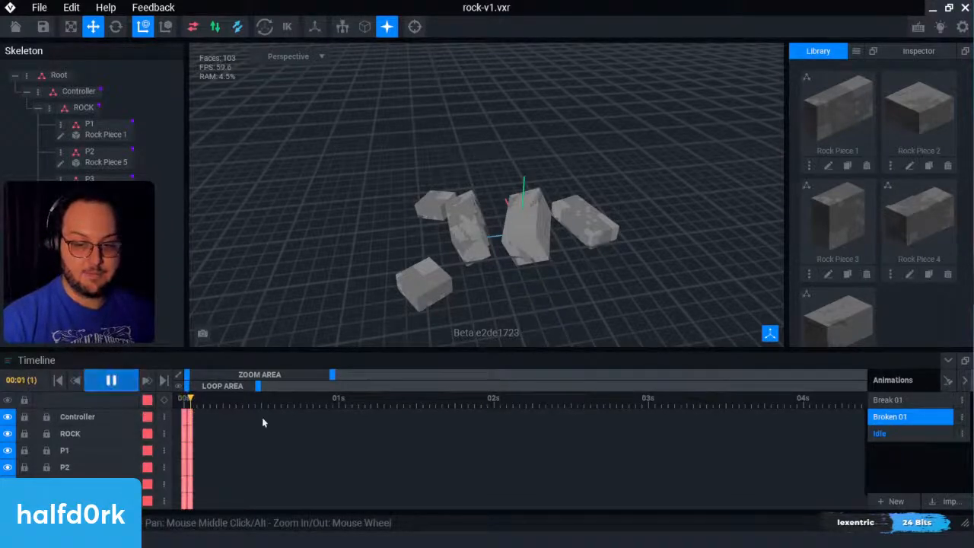
key(space)
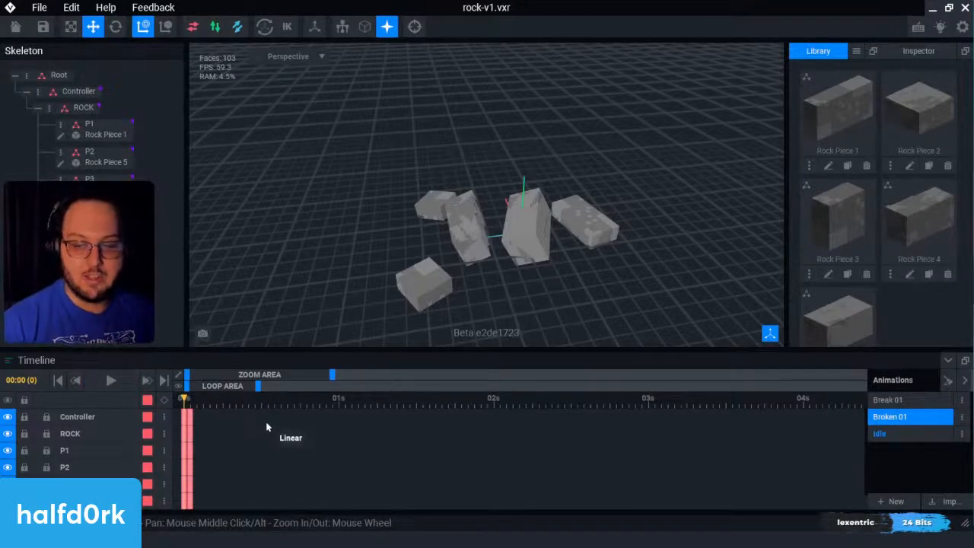
Step: Compare the keyframes of the Idle and Broken 01 animations with the playhead at frame 1, ending on Idle
click(920, 432)
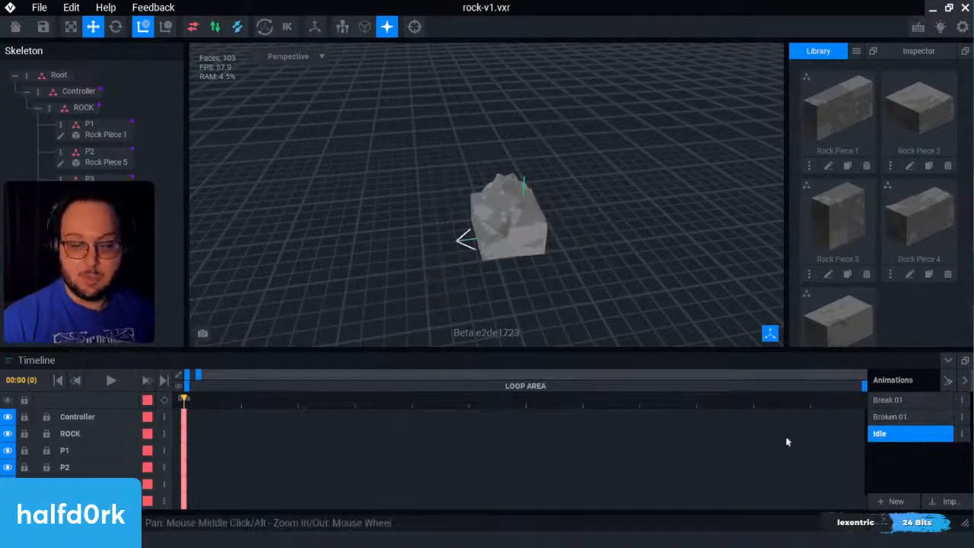
click(242, 399)
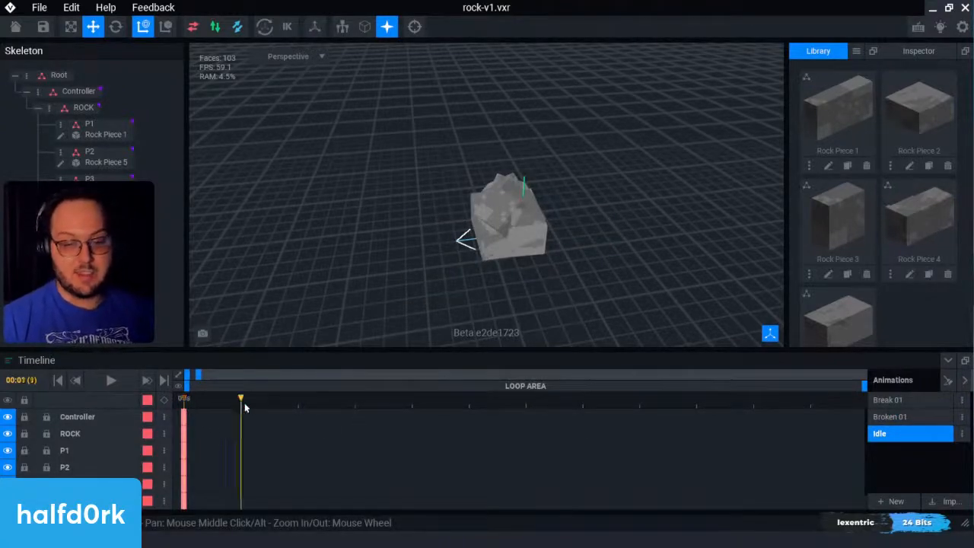
click(905, 416)
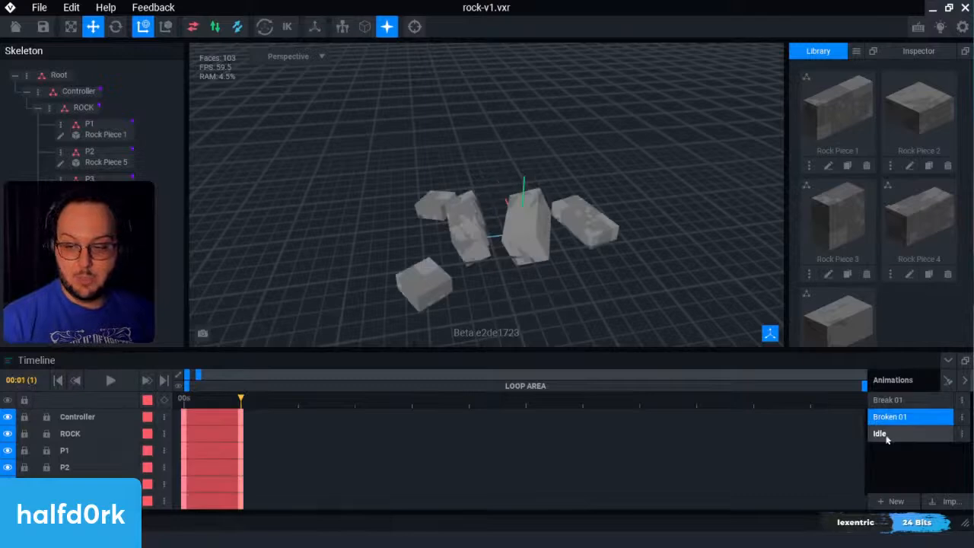
click(909, 433)
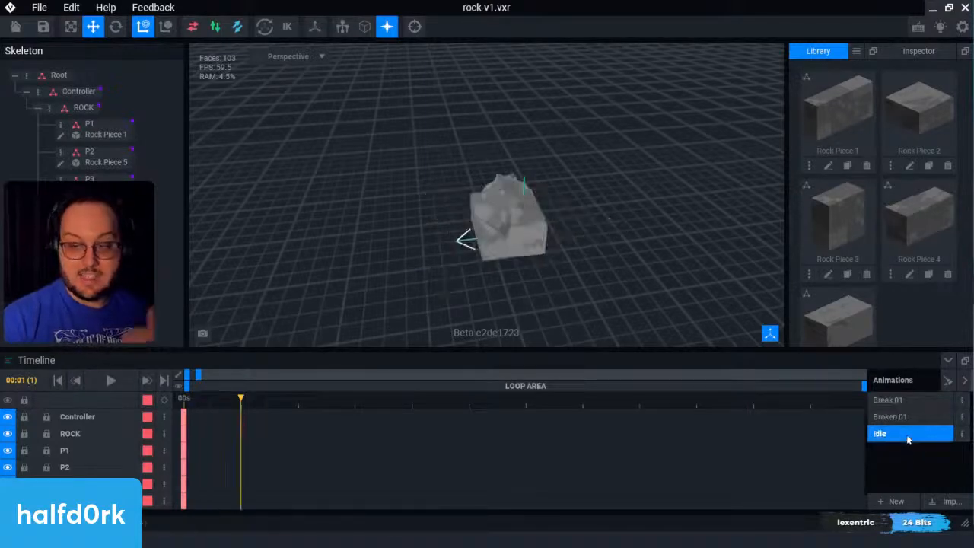
Step: Play back the Broken 01 animation, compare it with Idle, and save the project
click(910, 417)
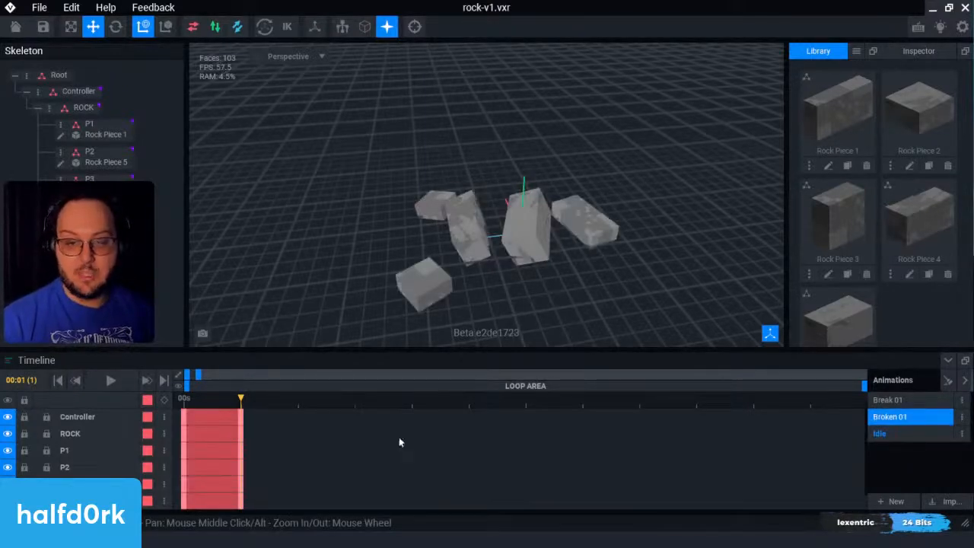
key(space)
key(space)
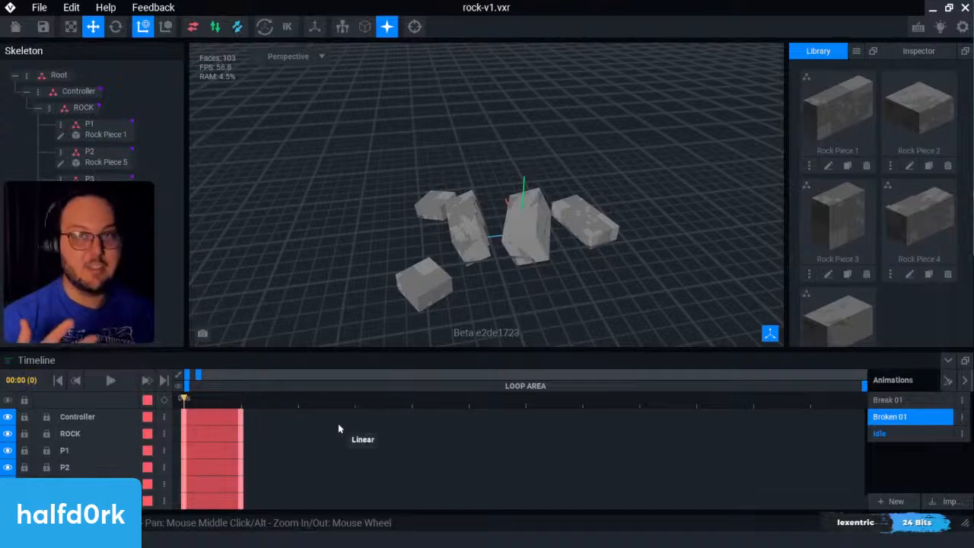
click(908, 434)
click(910, 422)
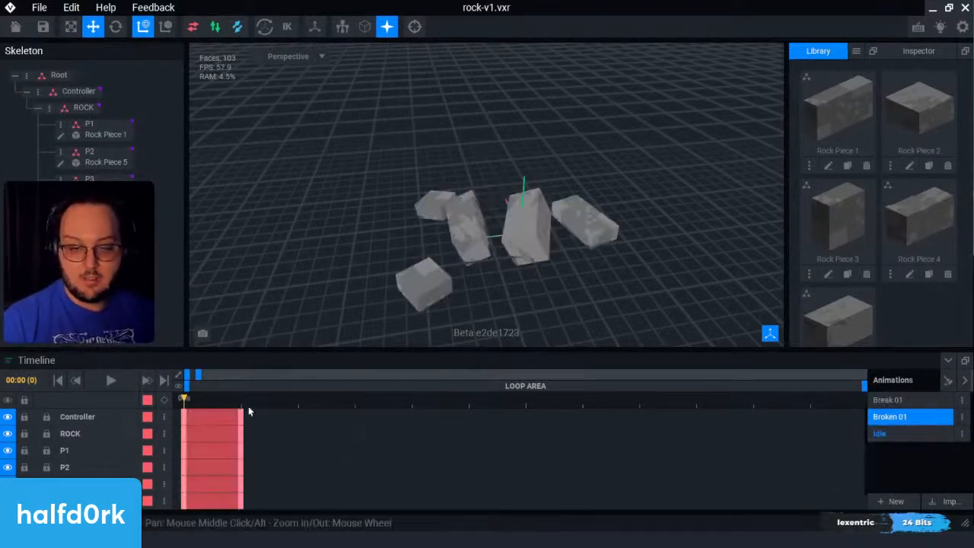
key(ctrl+s)
key(space)
key(space)
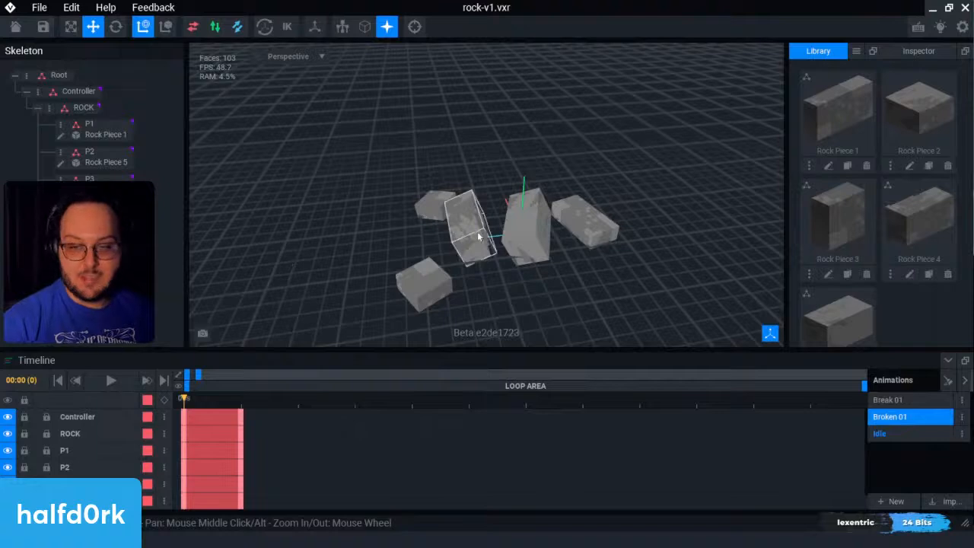
Step: Add keyframes for all rock nodes at frame 1 of the Idle animation, play it, and compare it with Broken 01
scroll(526, 228, up, 3)
click(913, 435)
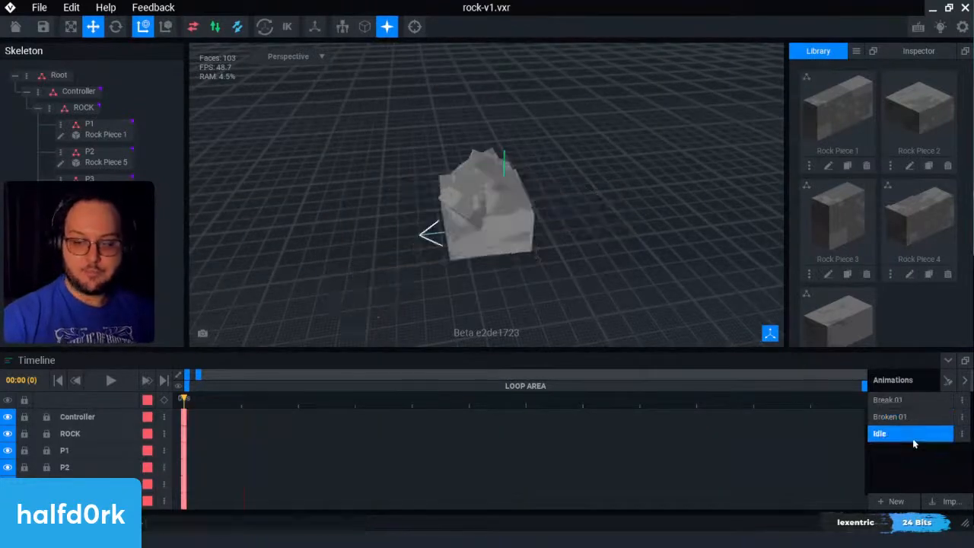
click(240, 403)
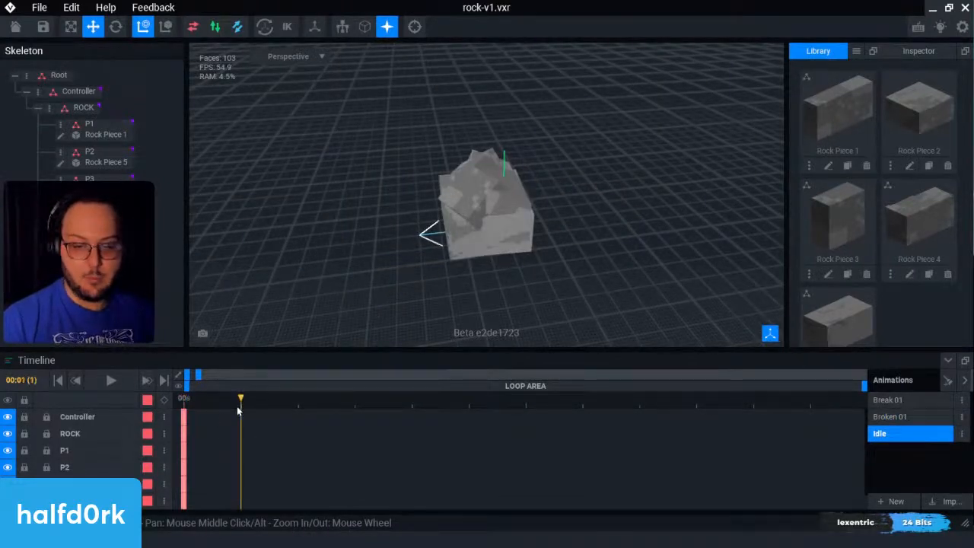
click(164, 400)
key(space)
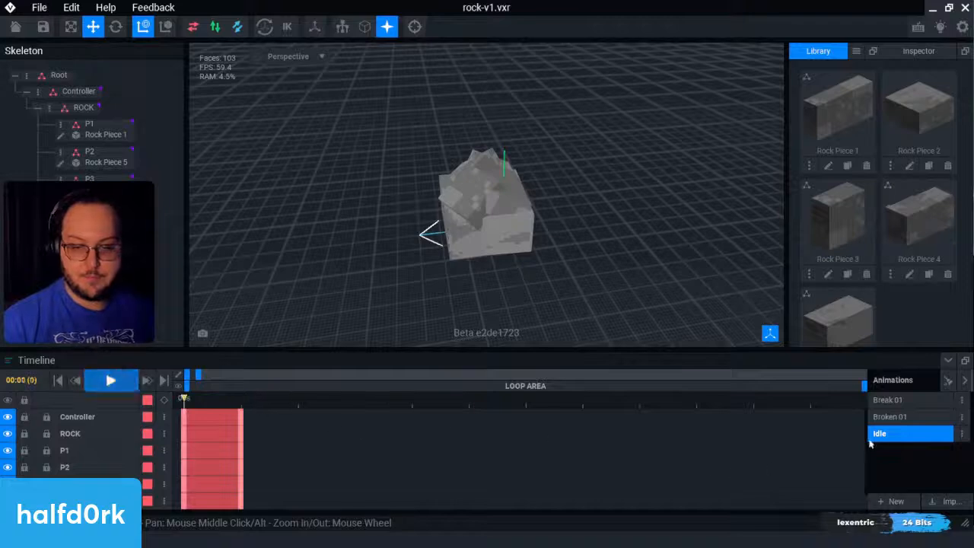
click(894, 417)
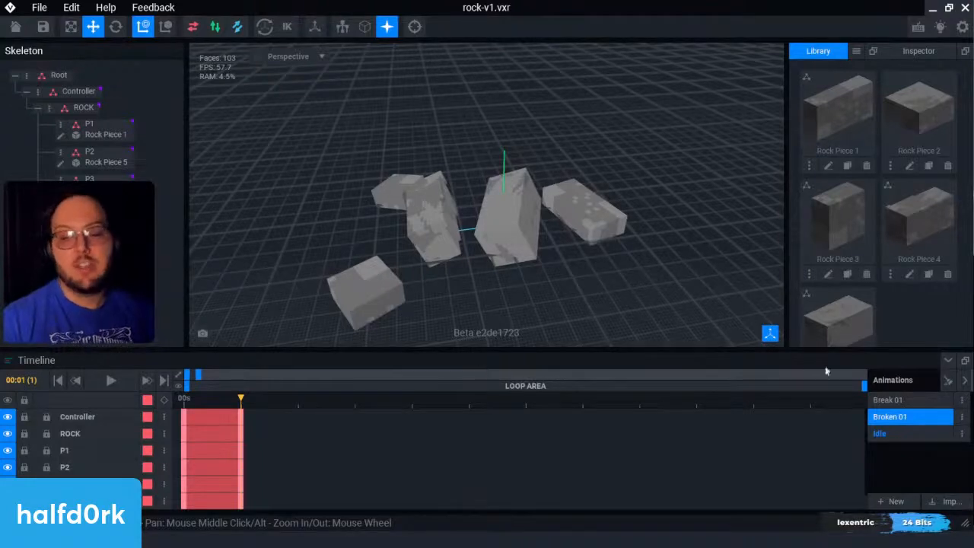
click(887, 433)
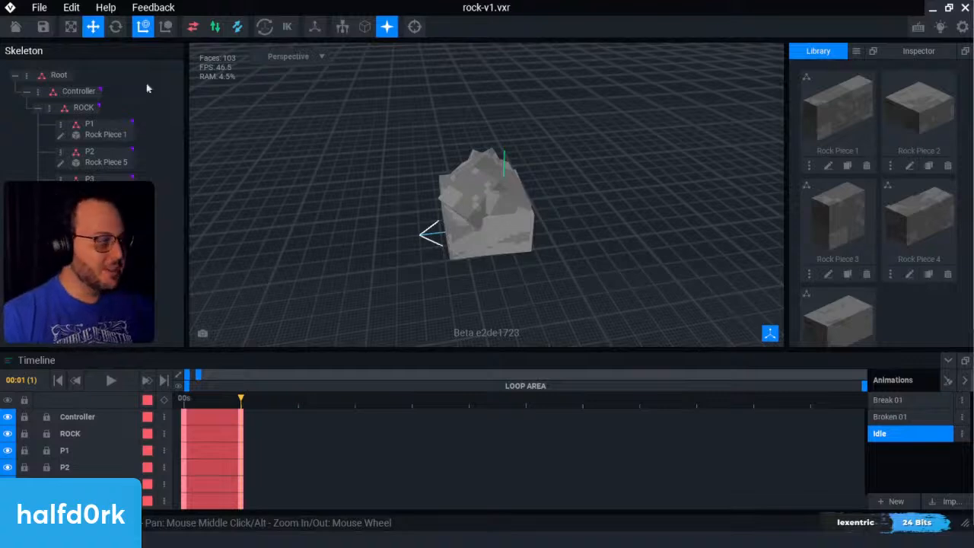
Step: Export the rock for upload with Idle as the default animation and the second thumbnail in the first row
click(41, 9)
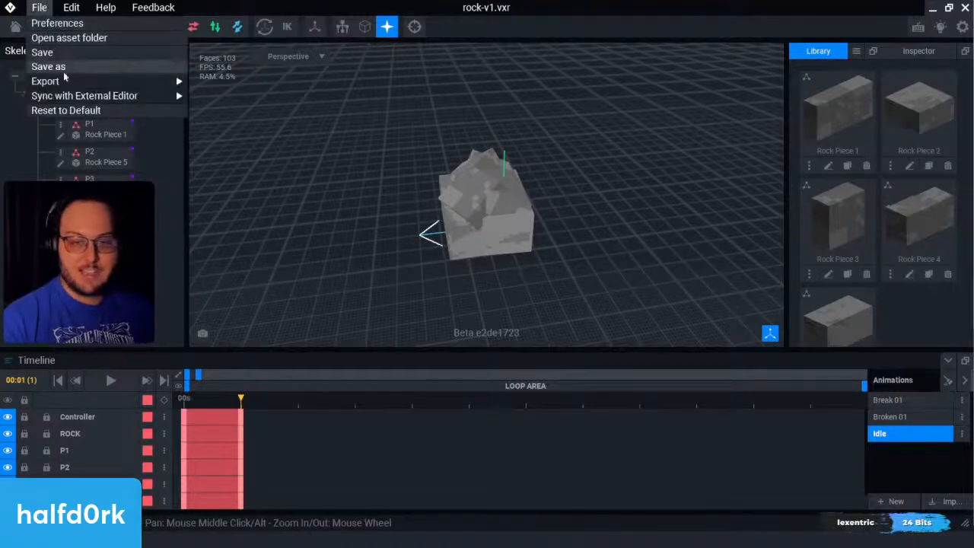
mouse_move(70, 82)
click(221, 155)
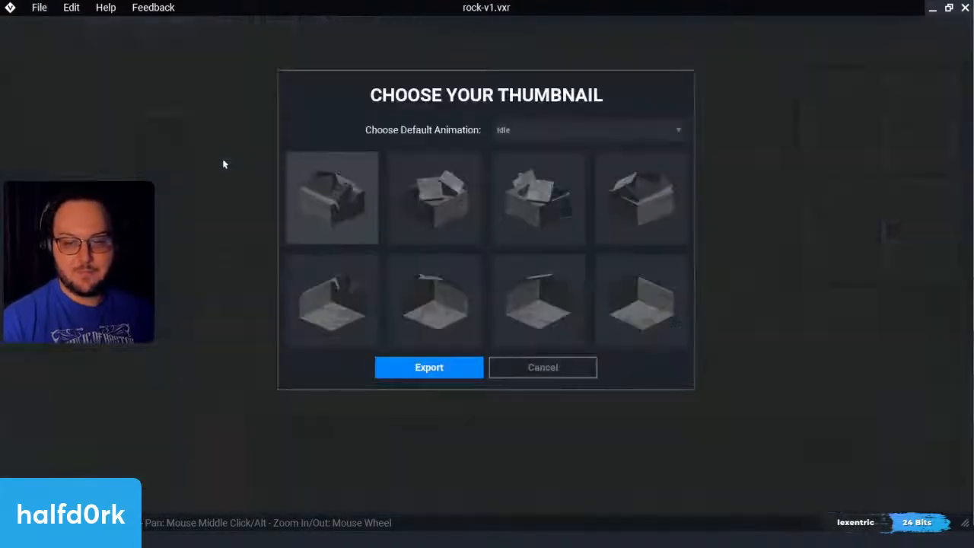
click(415, 213)
click(428, 368)
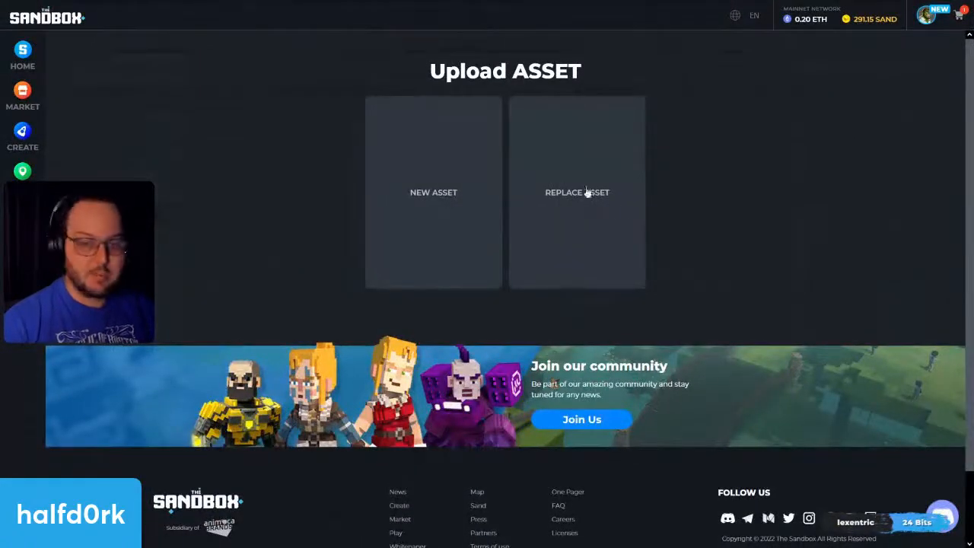
Step: Upload the export as a replacement for the existing Sandstorm Rock asset, searching for "rock" to find it
click(587, 192)
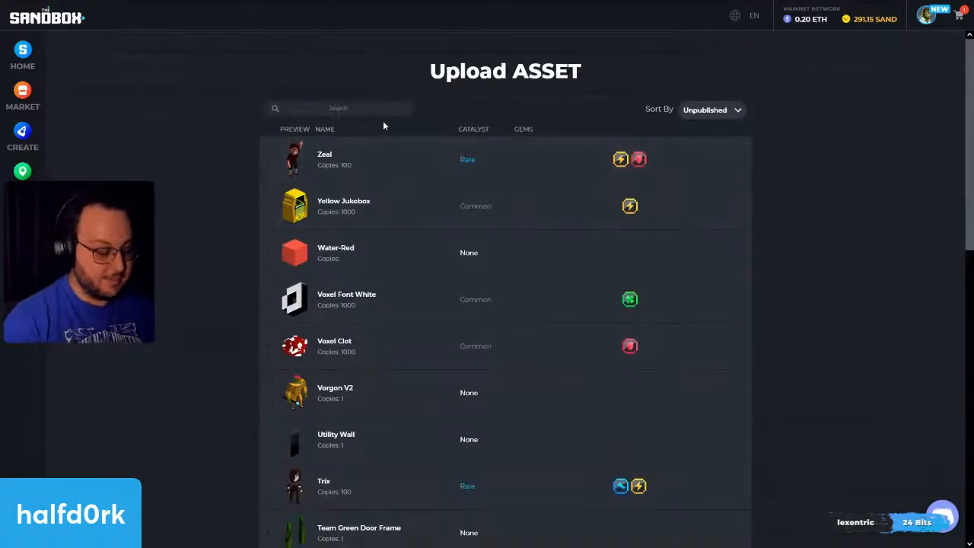
text(rock)
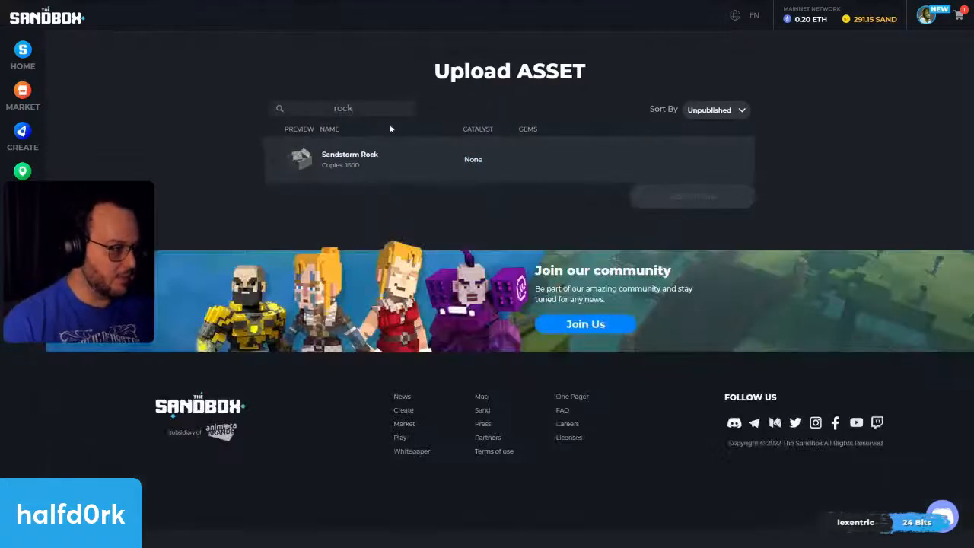
click(670, 161)
click(738, 200)
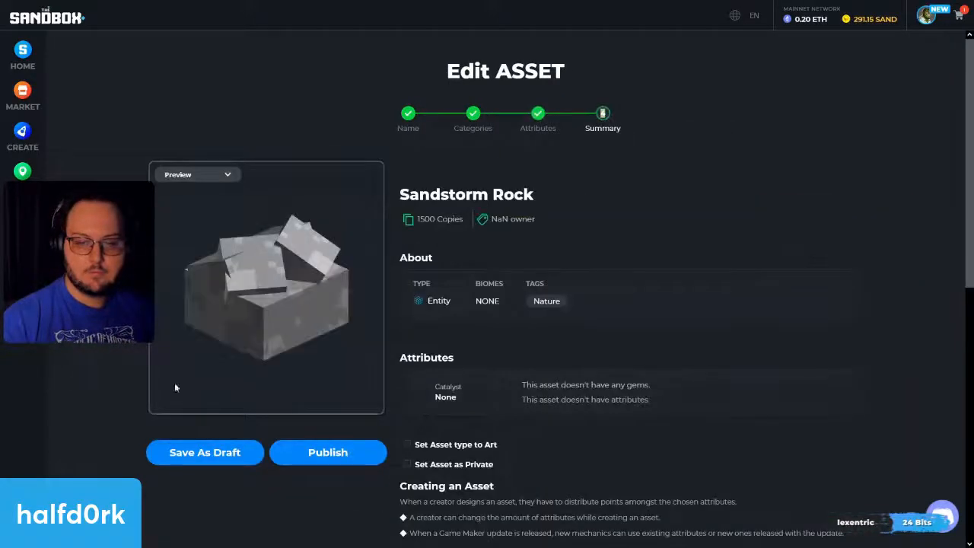
Step: Open Sandstorm Rock from the inventory and examine its 3D view and the Break 01, Broken 01 and Idle animations
click(218, 454)
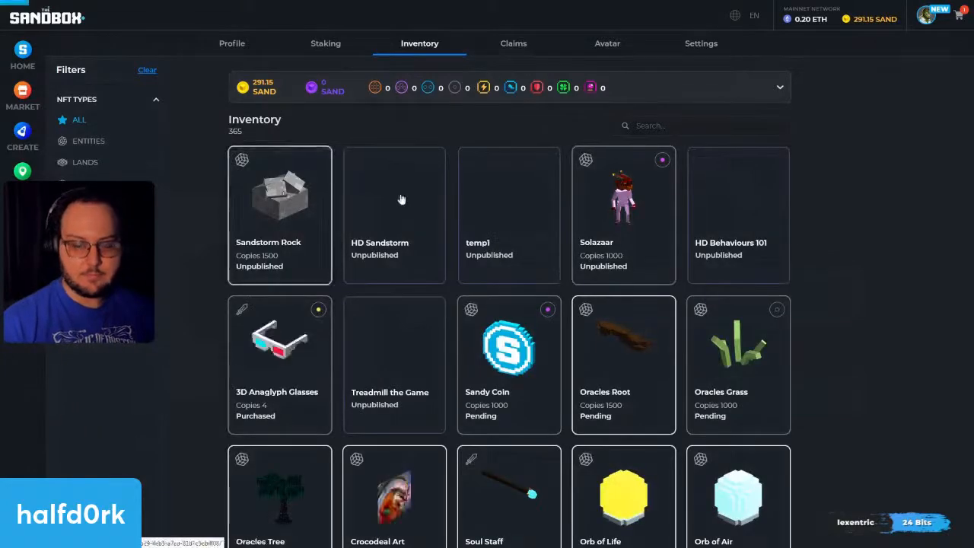
click(285, 192)
drag(226, 179, 304, 162)
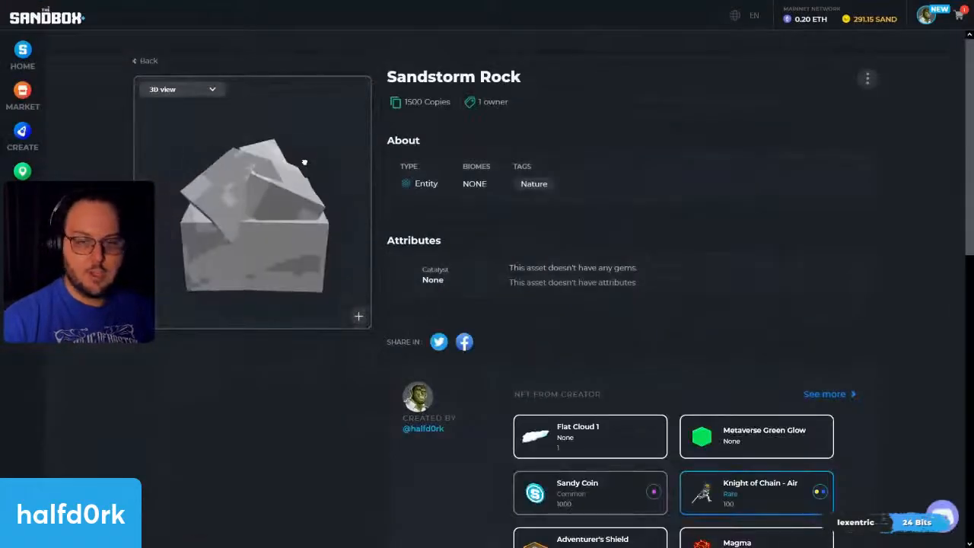
drag(233, 165, 200, 109)
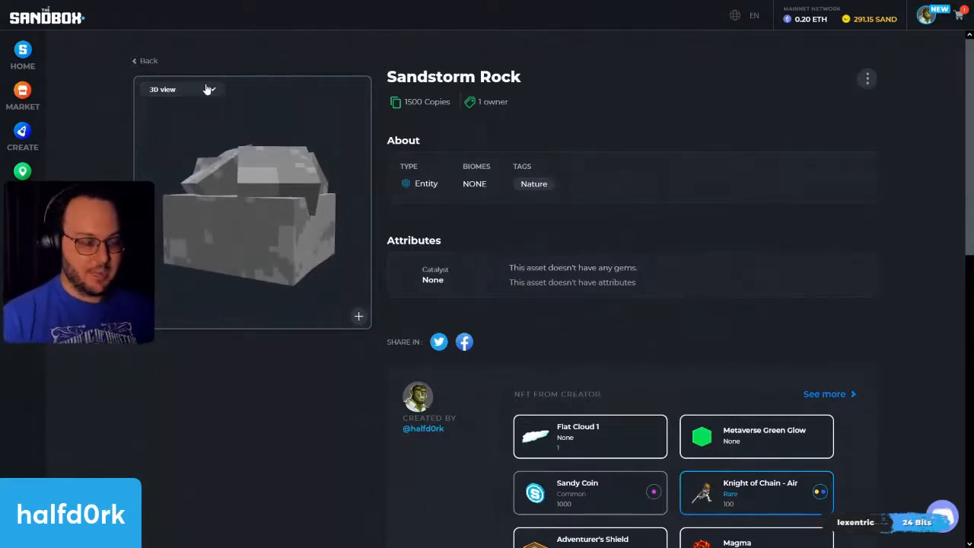
click(207, 90)
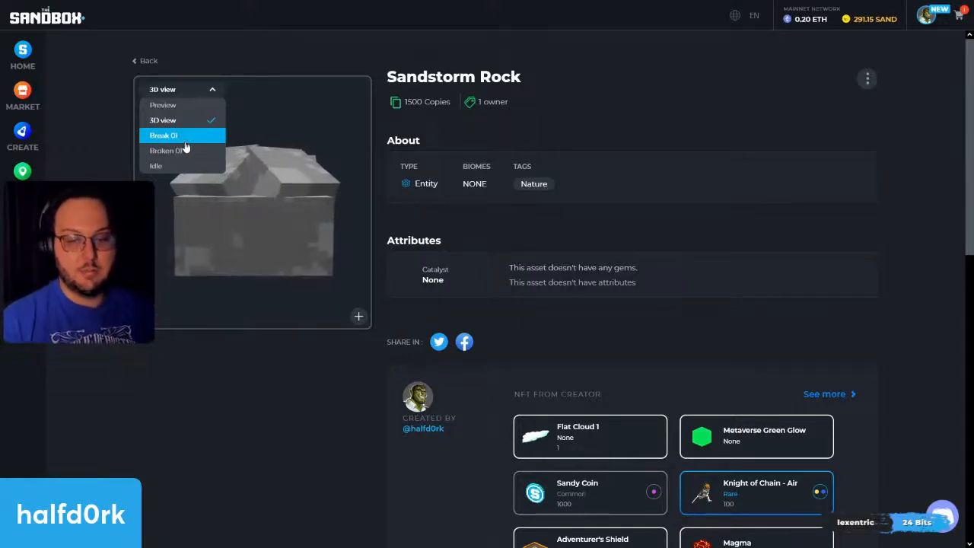
click(182, 137)
click(196, 92)
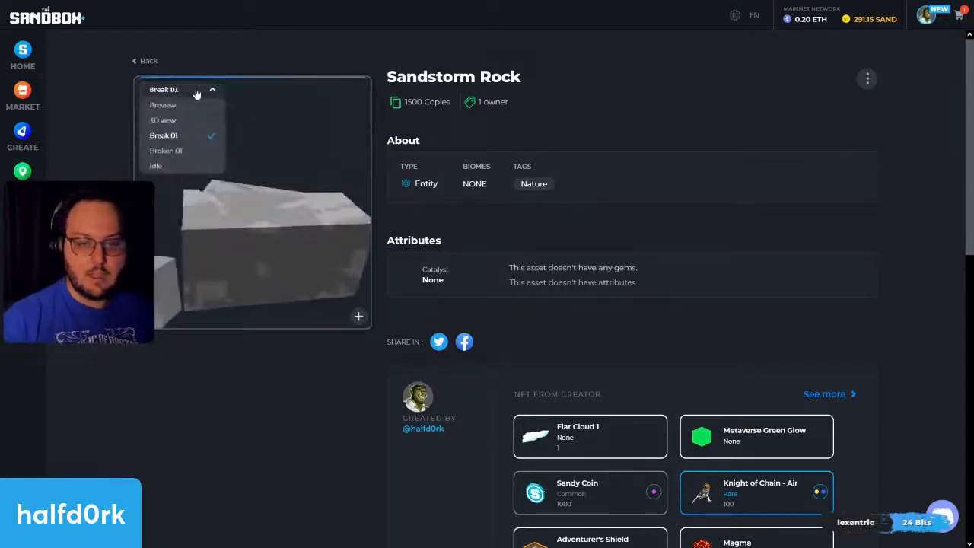
click(169, 151)
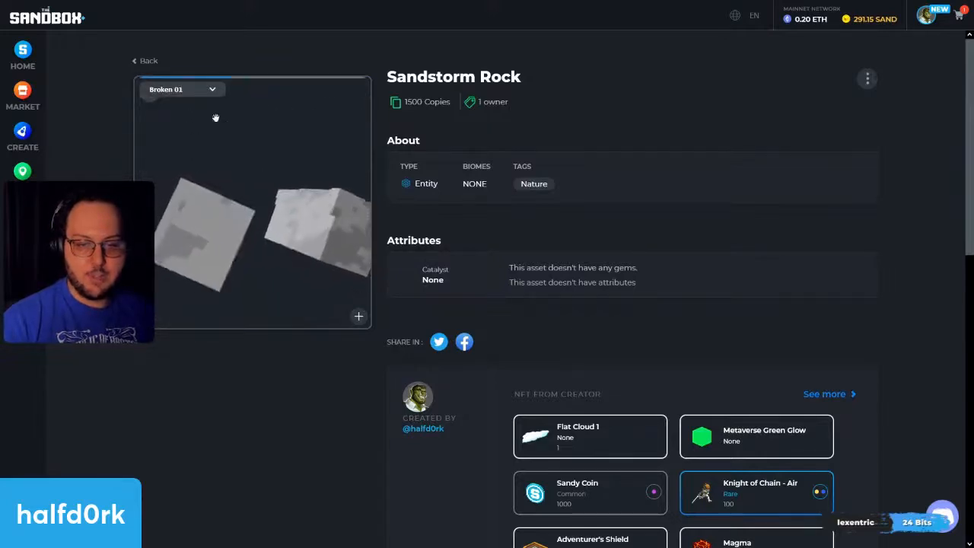
click(200, 89)
click(162, 163)
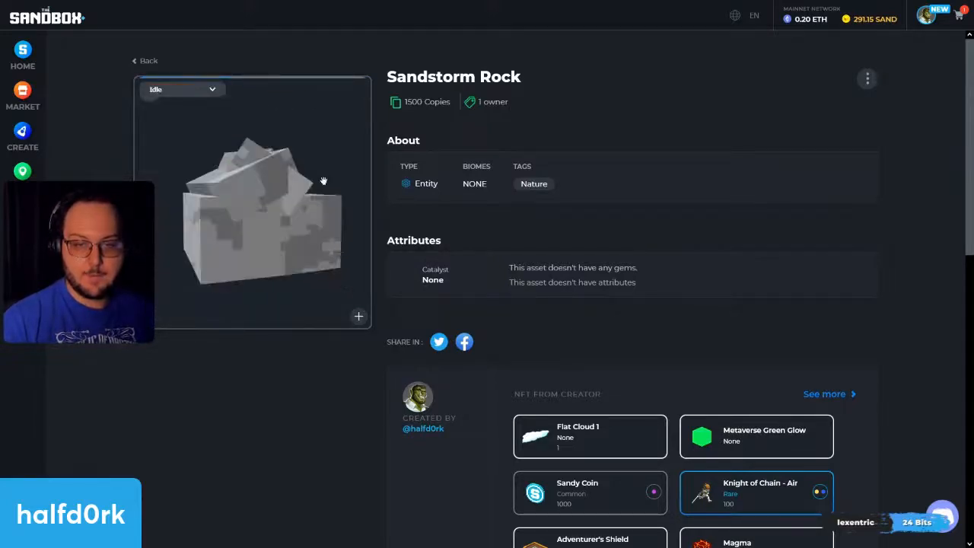
click(141, 61)
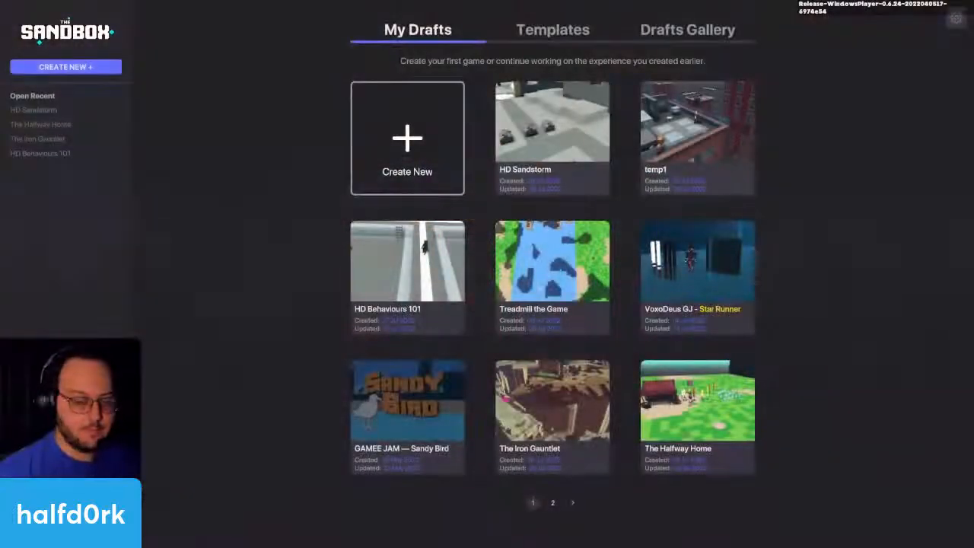
Step: Switch to Game Maker, open the HD Sandstorm draft, and set the Avatar's Portal Y rotation to 270
click(582, 156)
click(539, 408)
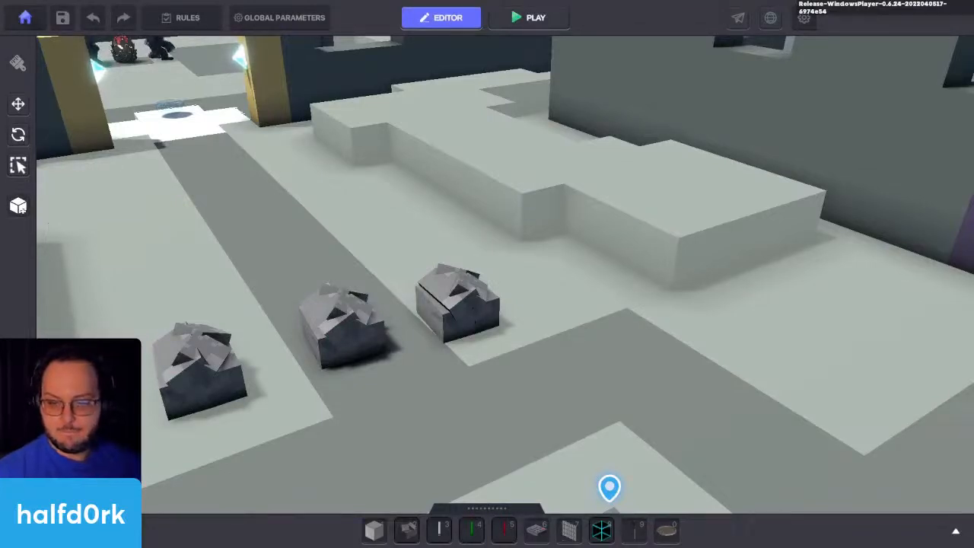
click(487, 316)
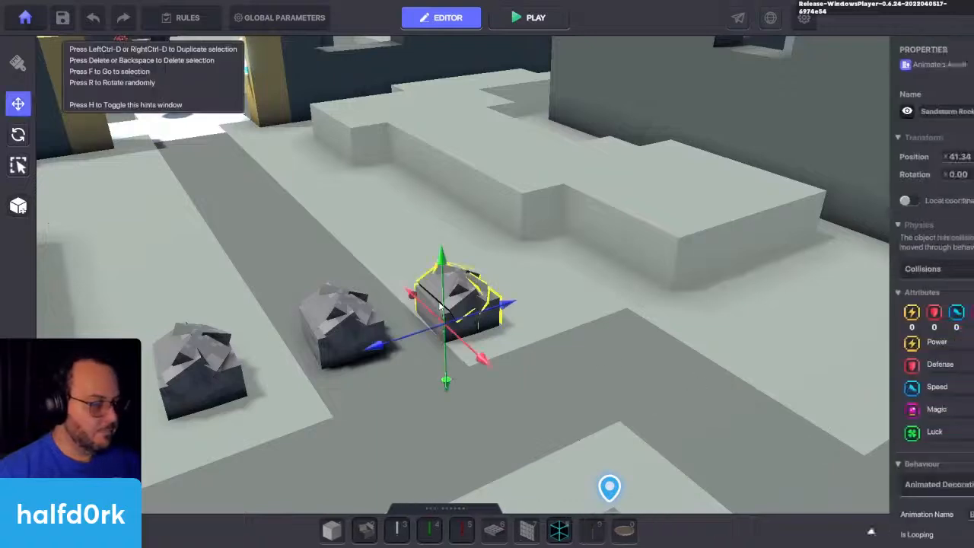
scroll(602, 350, down, 5)
click(608, 471)
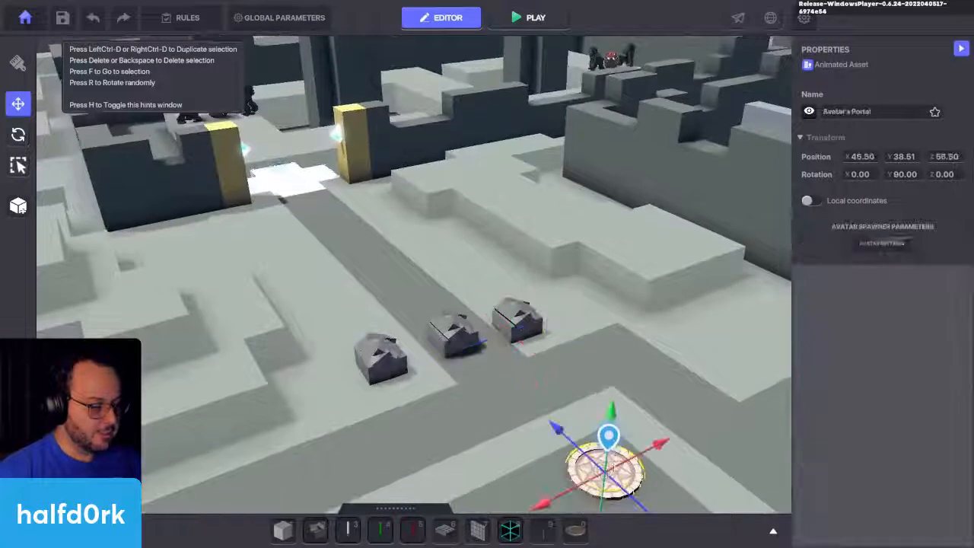
click(911, 176)
text(270)
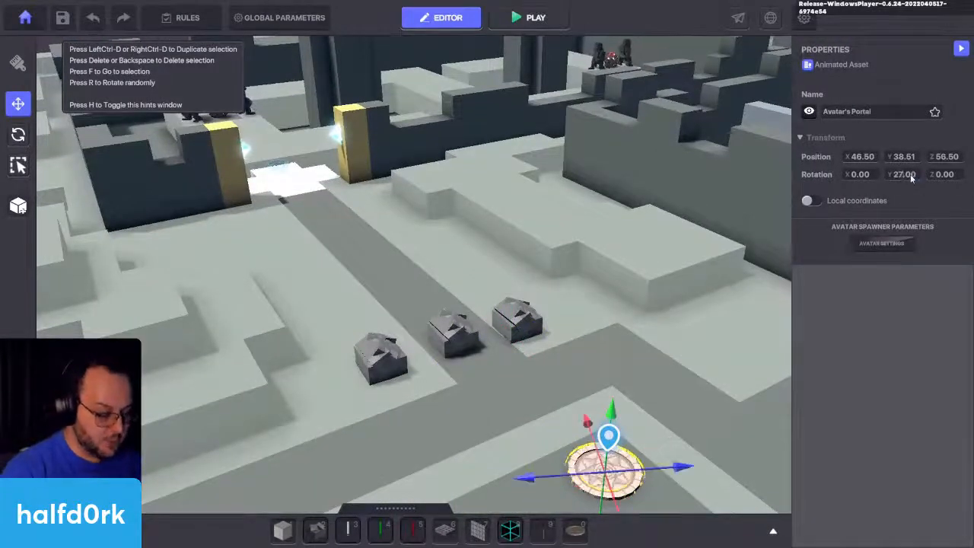
Step: Playtest the experience, attacking the rocks to check their break animations, and return to editing with the middle Sandstorm Rock selected
key(ctrl+p)
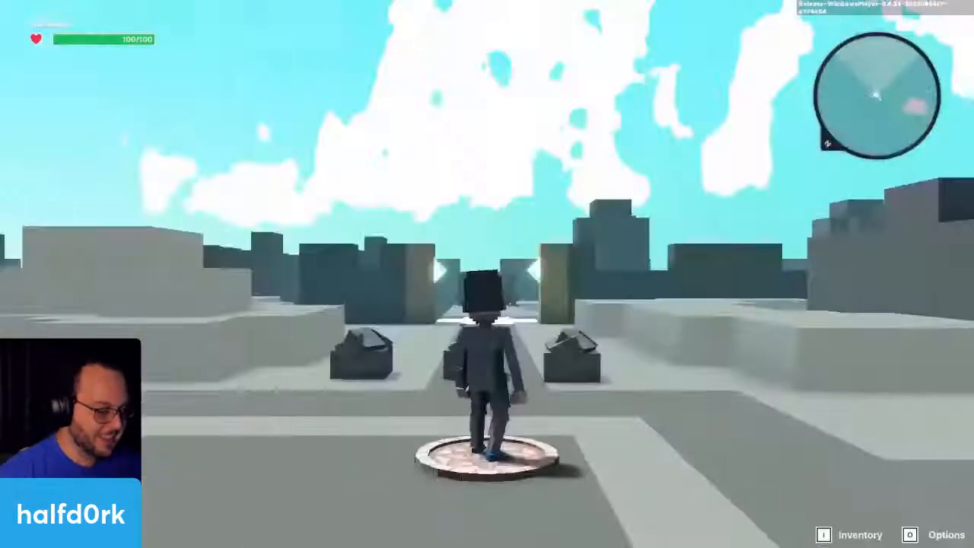
key(w)
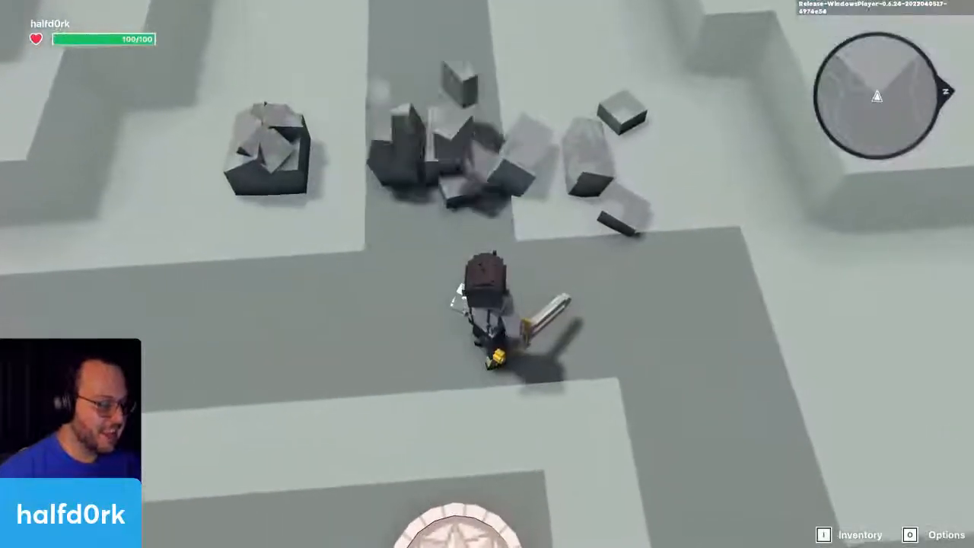
key(d)
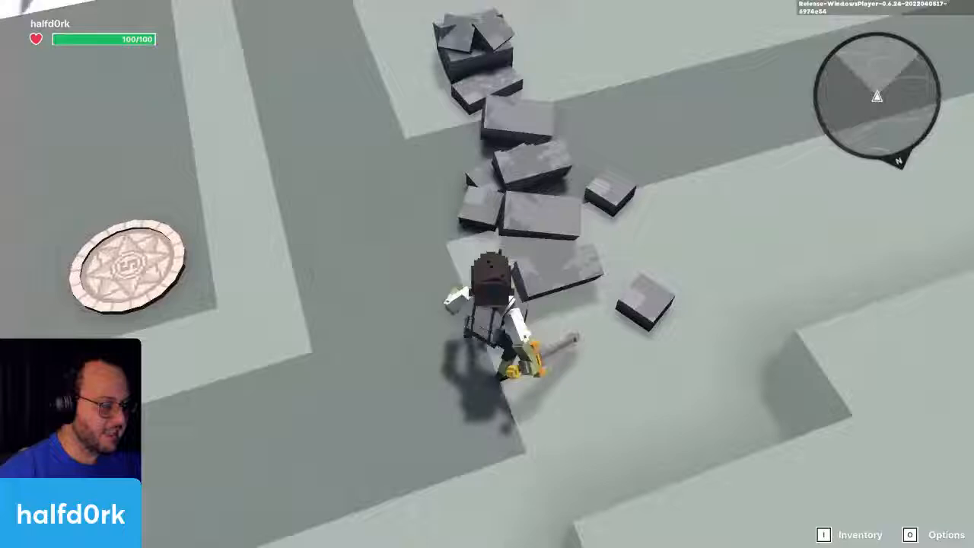
click(487, 274)
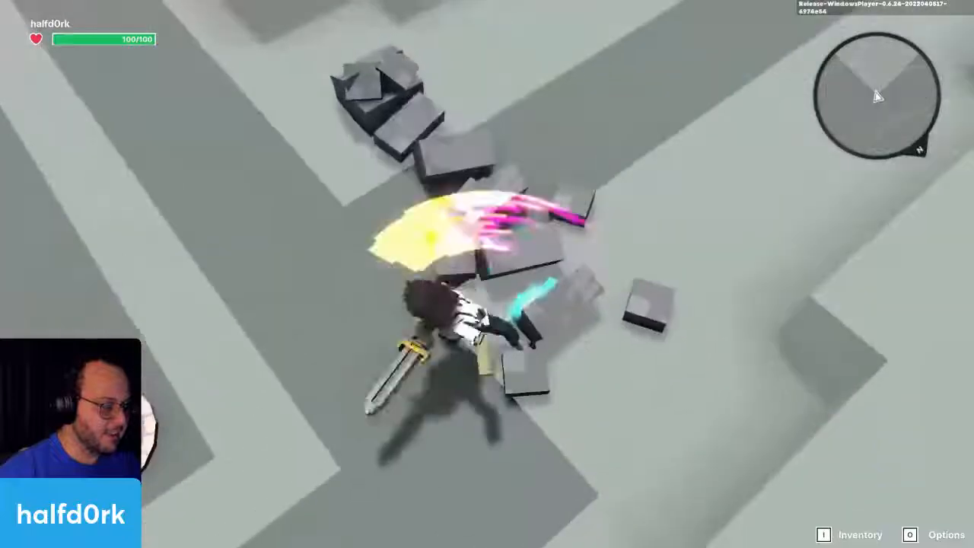
click(487, 274)
click(487, 274)
key(s)
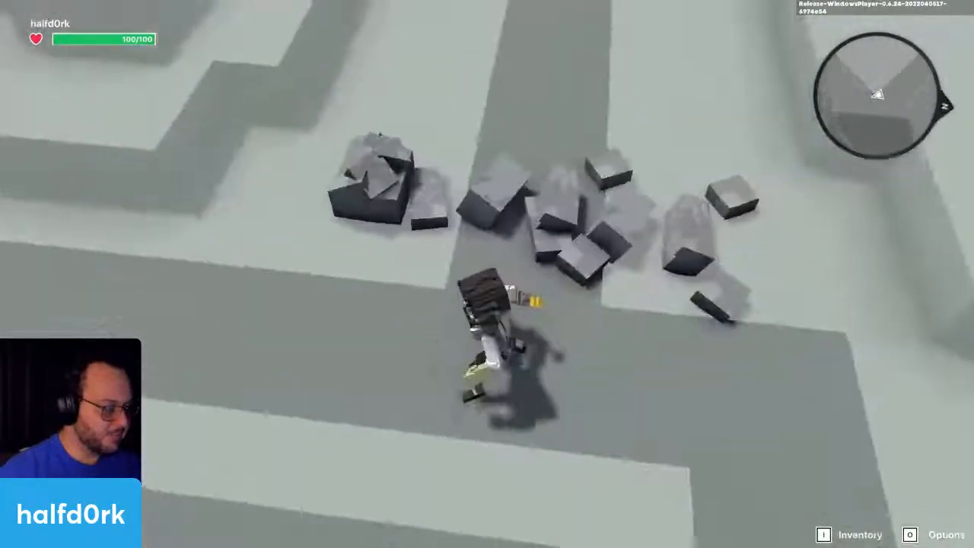
key(w)
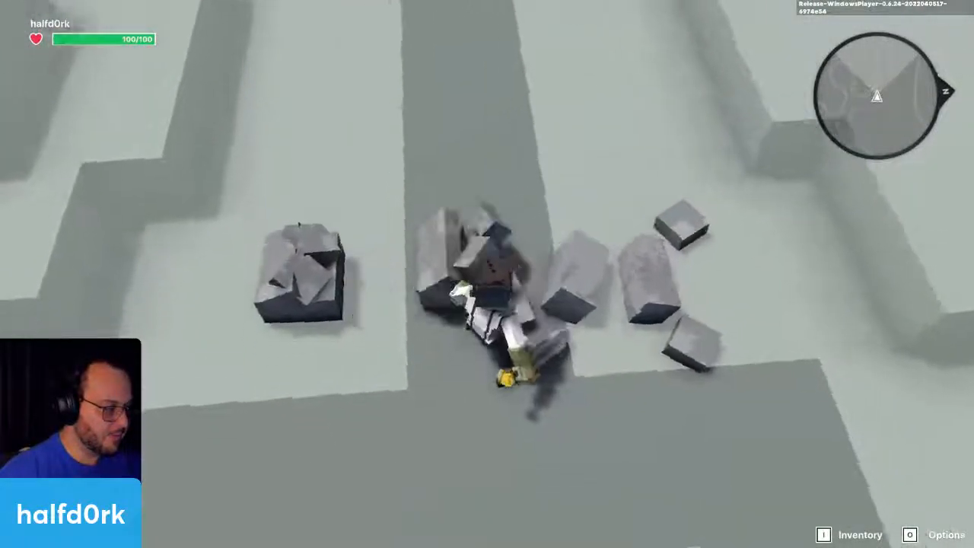
key(a)
click(487, 274)
click(487, 274)
key(d)
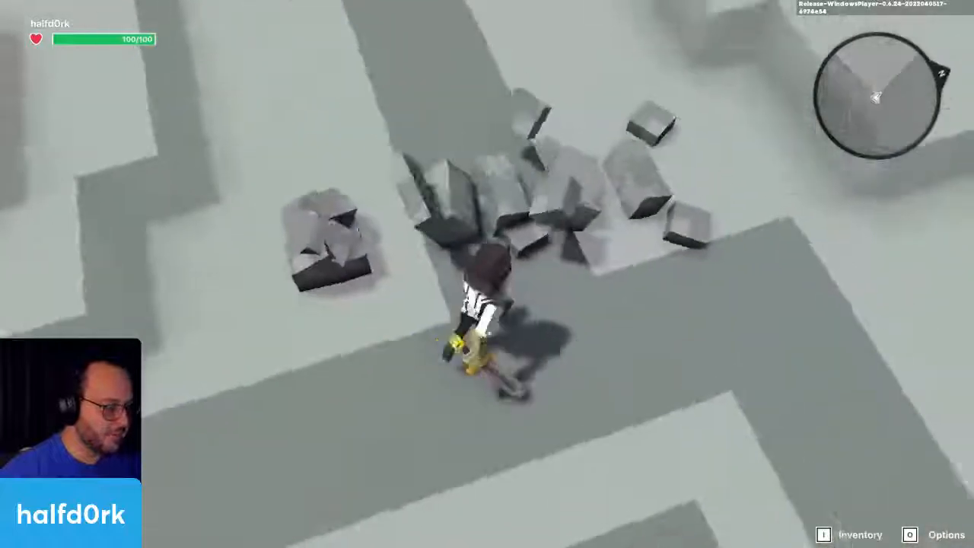
click(487, 274)
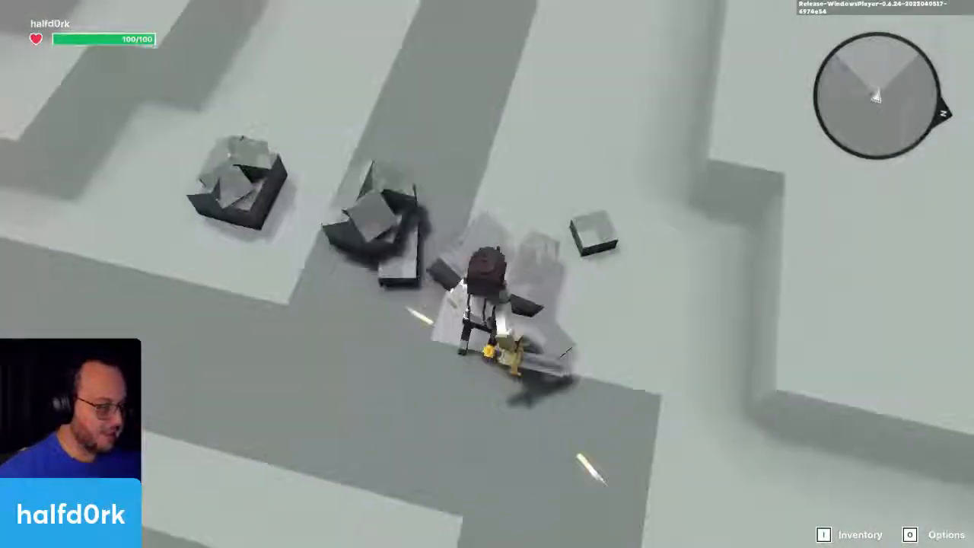
click(487, 274)
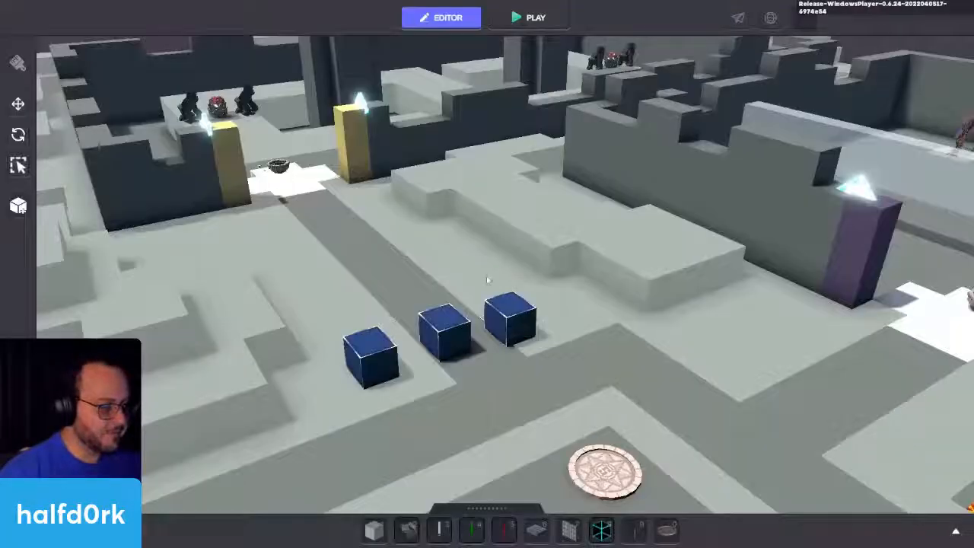
click(448, 332)
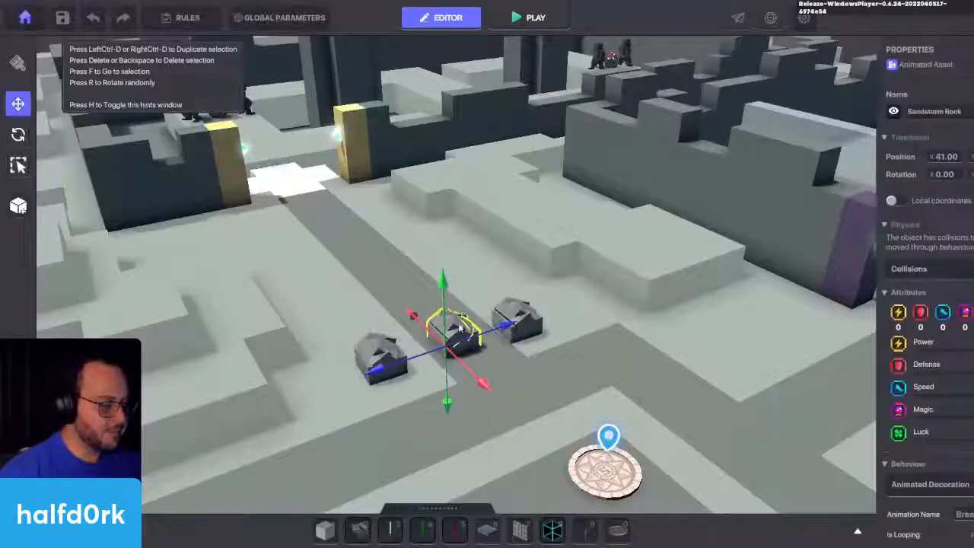
Step: Turn off looping for the middle rock's Break 01 animation and move the rock farther up the path
scroll(887, 272, down, 5)
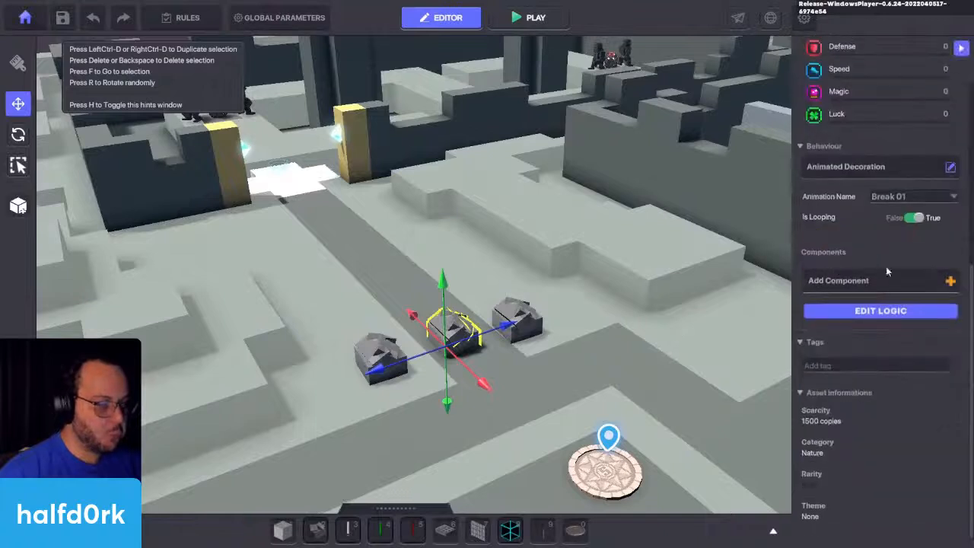
click(904, 198)
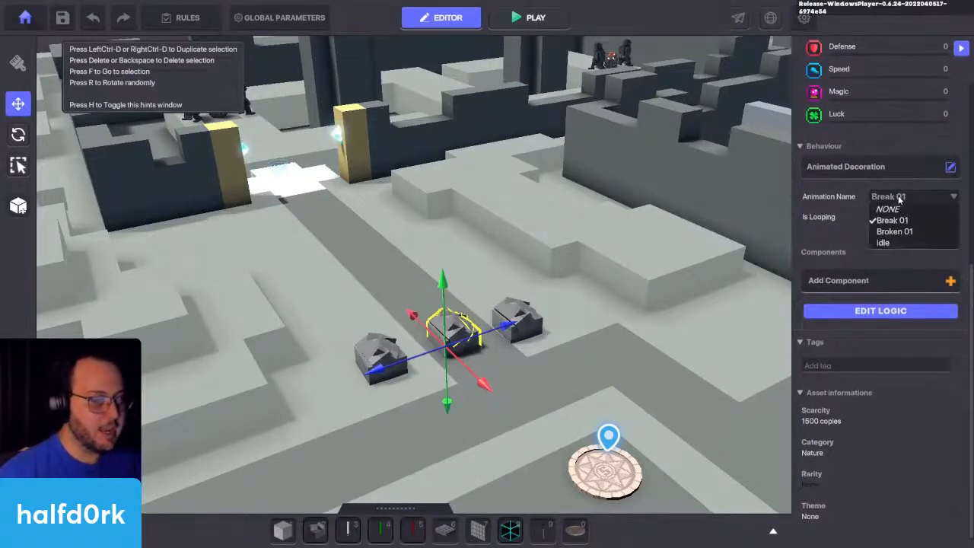
click(912, 221)
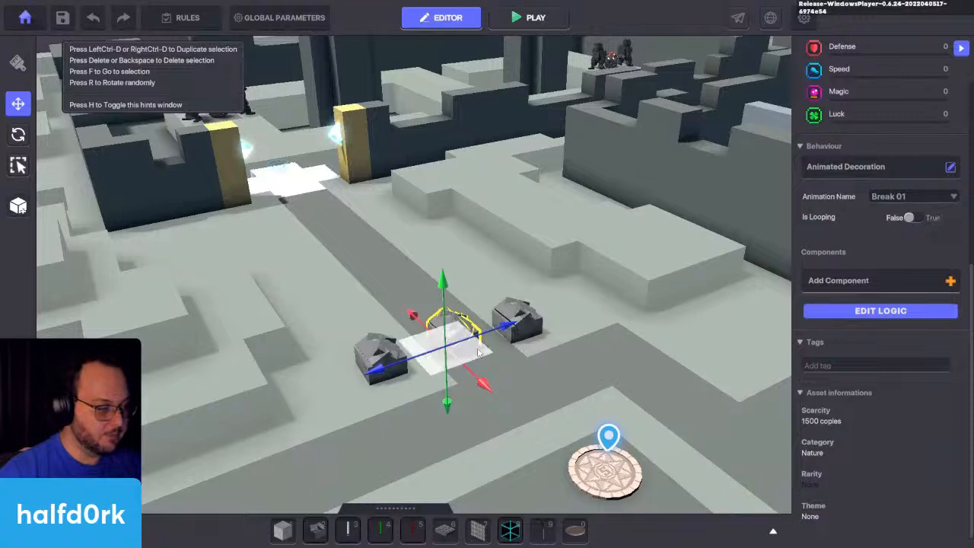
drag(476, 352, 449, 304)
Step: Shift the Broken 01 rock slightly on the sand and turn off looping for its animation
click(530, 324)
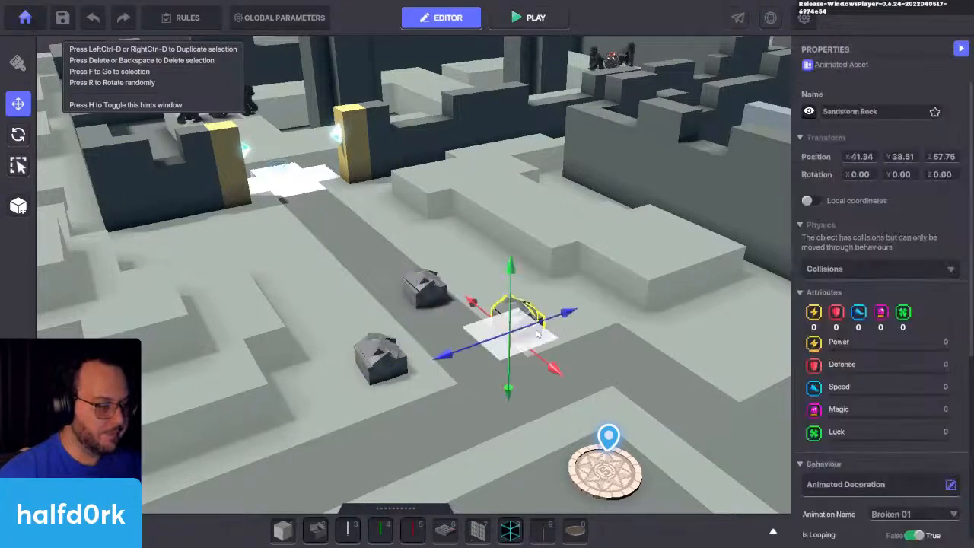
drag(561, 331, 590, 325)
scroll(888, 370, down, 3)
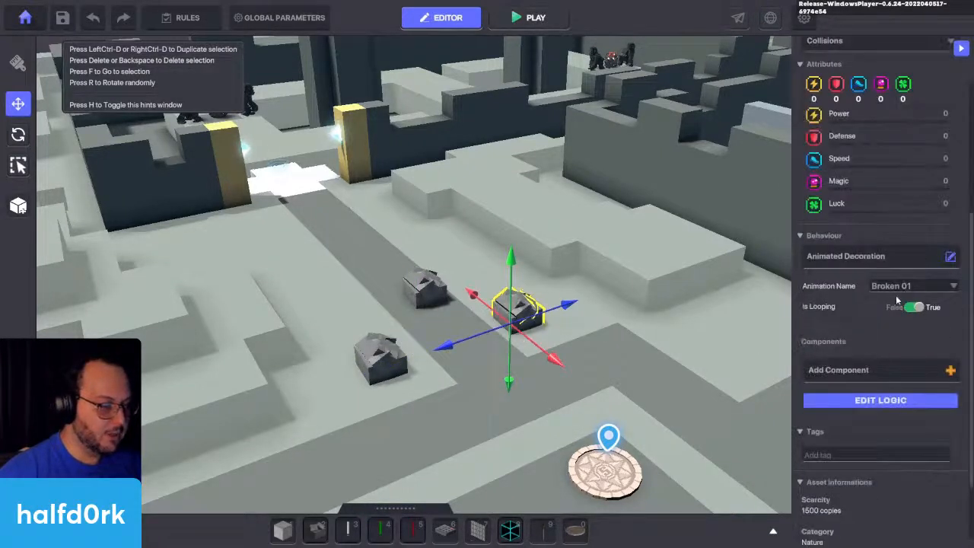
click(917, 308)
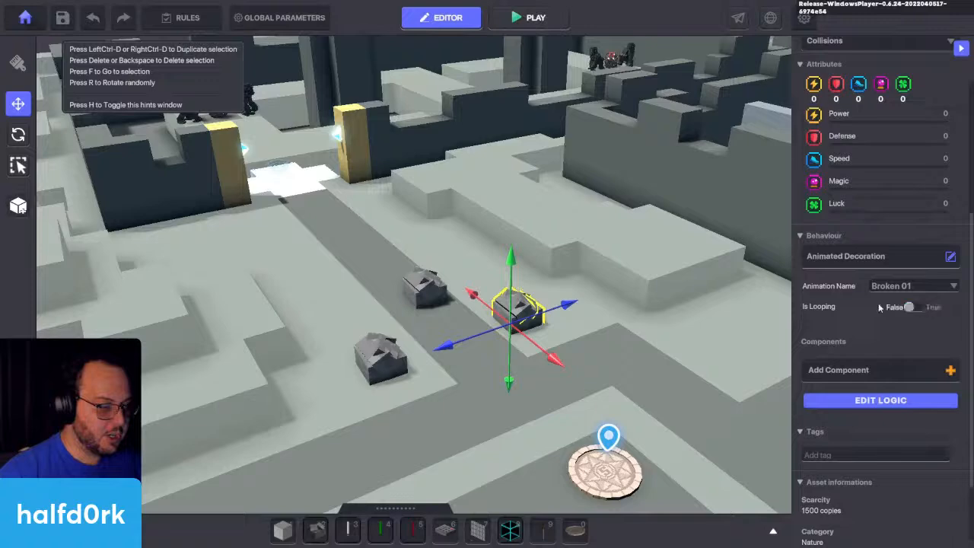
Step: Playtest the experience, walk among the rocks to check the non-looping break animations, and return to editing
click(380, 365)
click(518, 319)
key(ctrl+p)
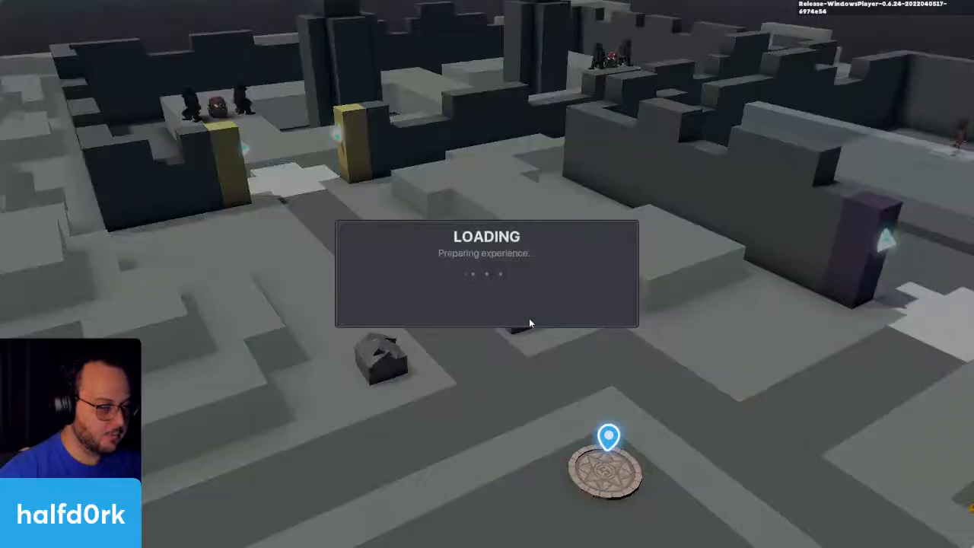
key(w)
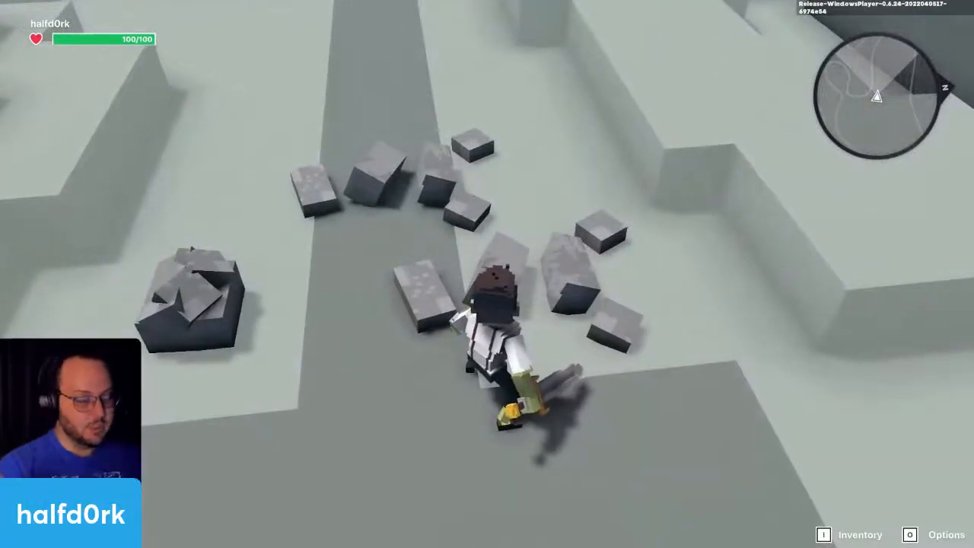
key(w)
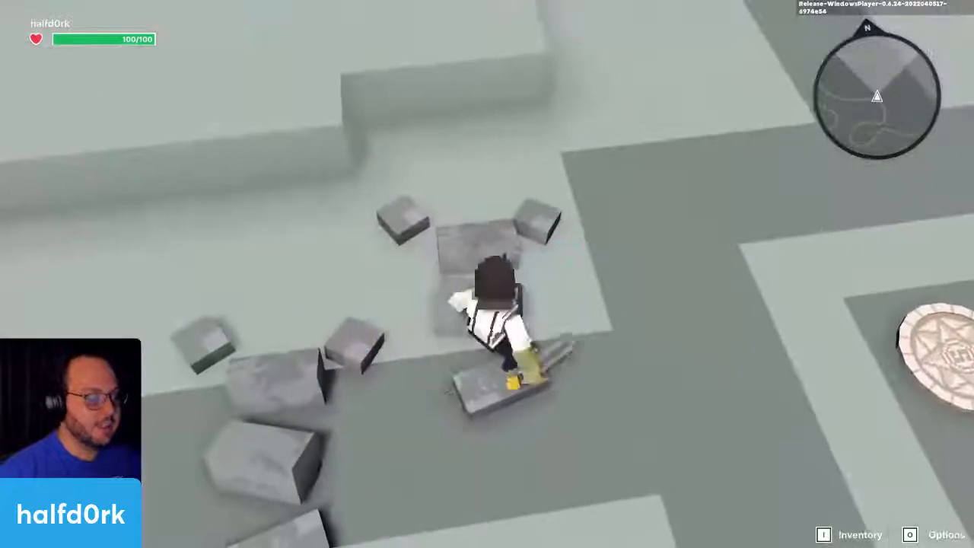
click(487, 274)
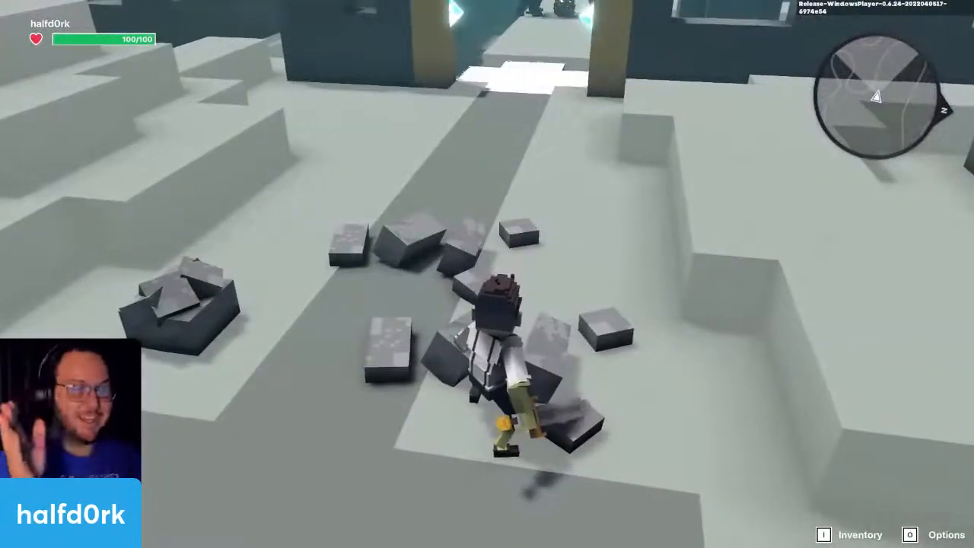
key(Escape)
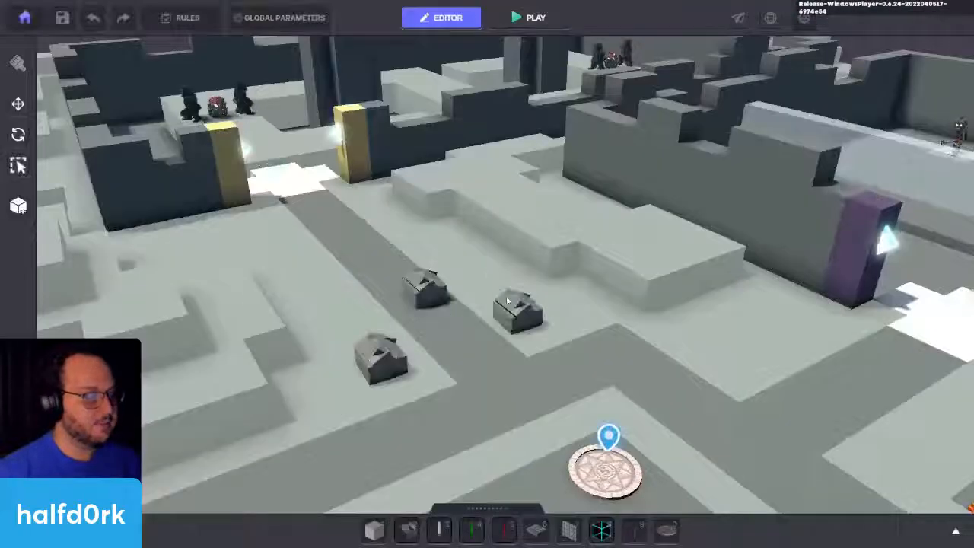
Step: Select the rock that uses the Idle animation and examine it up close along with its behaviour settings
scroll(508, 301, up, 4)
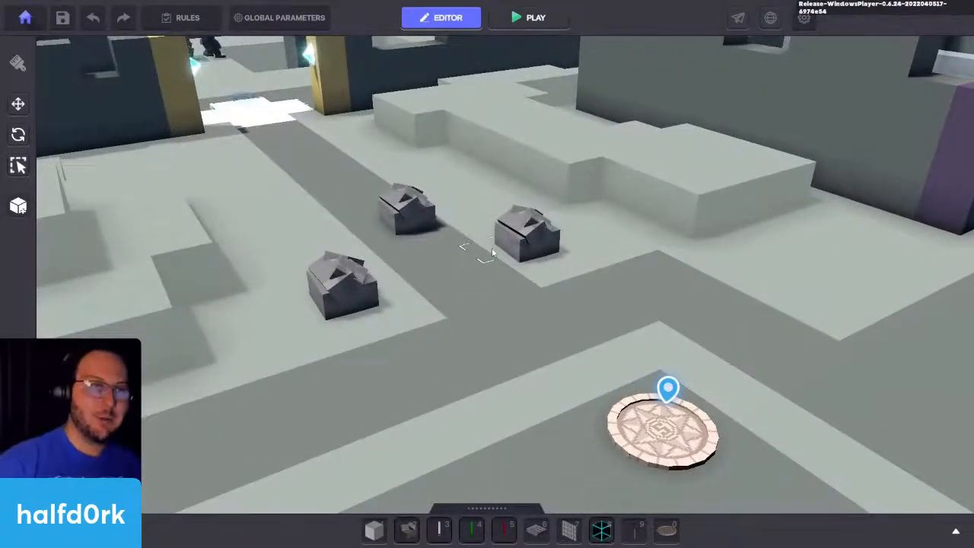
click(342, 285)
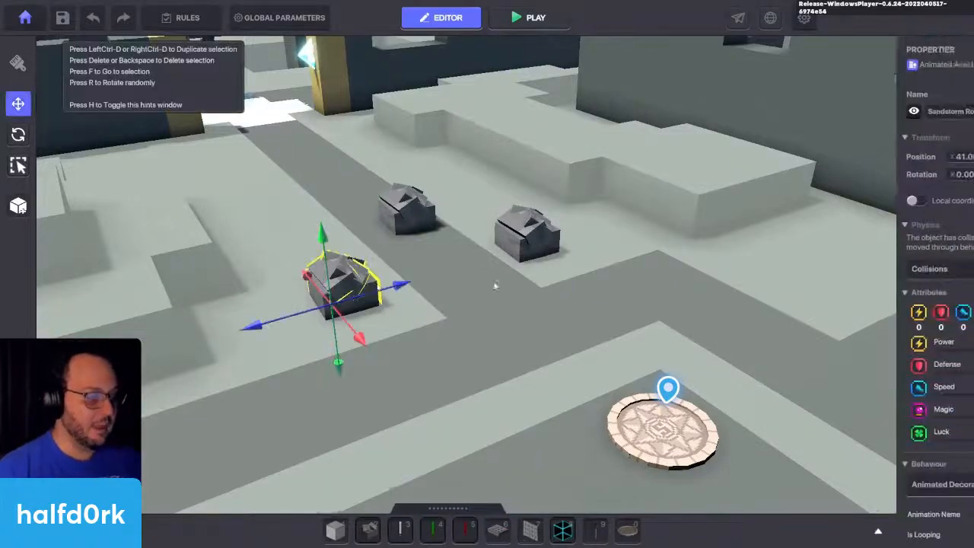
key(f)
key(w)
key(d)
key(a)
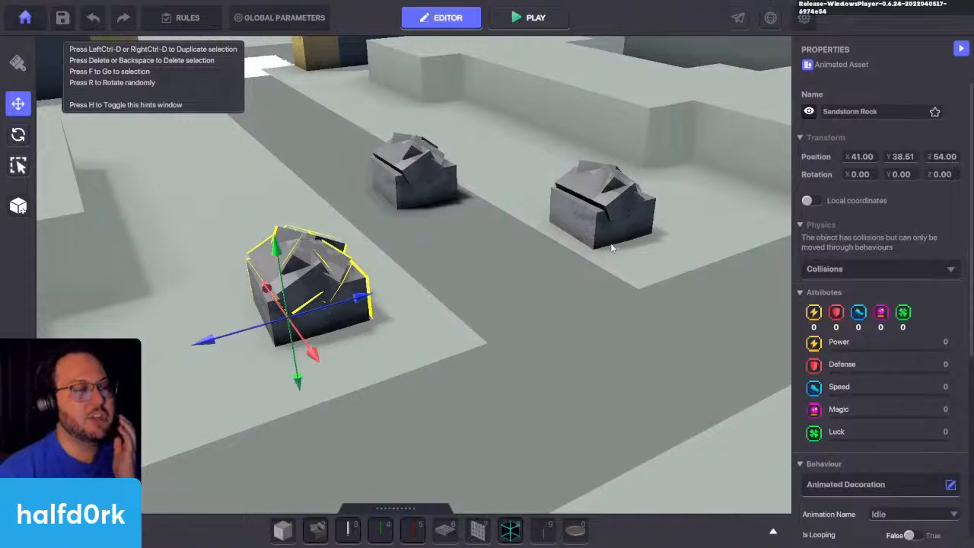
scroll(866, 405, down, 4)
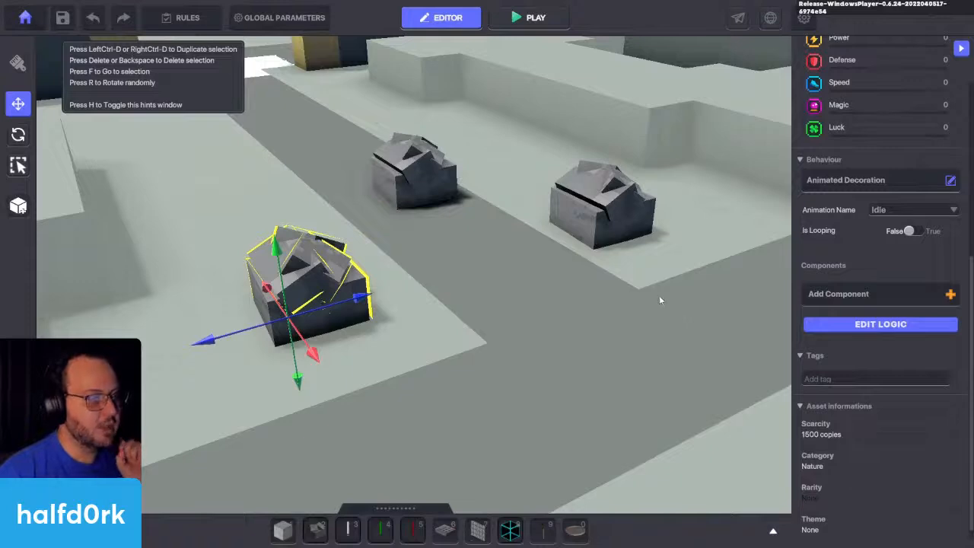
Step: Delete the Broken 01 and Break 01 rocks, keeping only the rock with the Idle animation
right_drag(660, 300, 609, 277)
key(s)
click(609, 277)
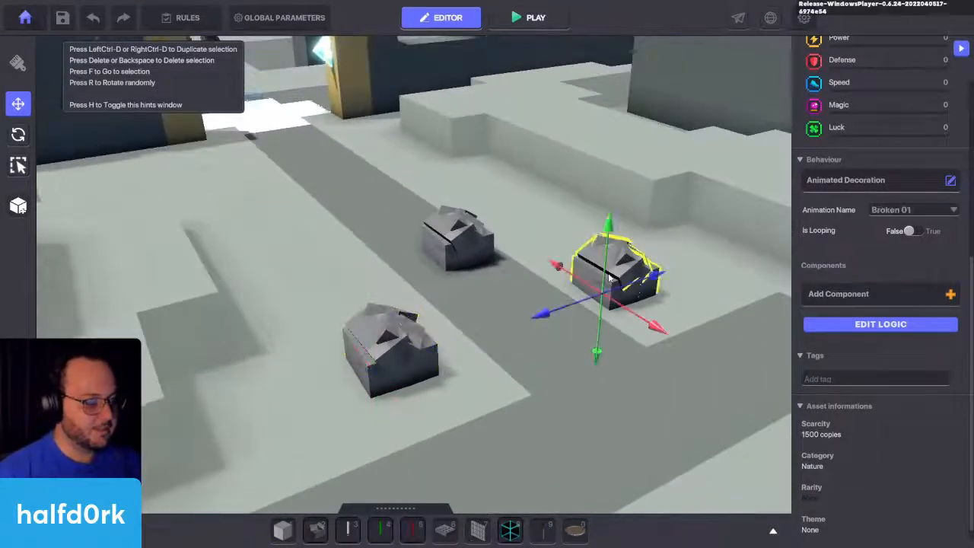
key(Delete)
click(468, 234)
key(Delete)
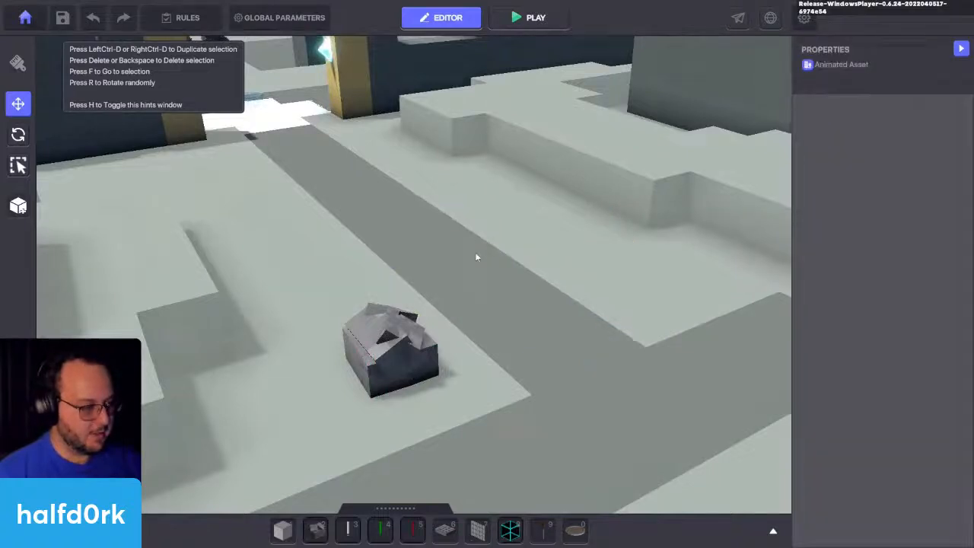
Step: Add a Health component to the remaining rock and set its Death Delay to 0 in the logic settings
click(373, 360)
scroll(845, 359, down, 4)
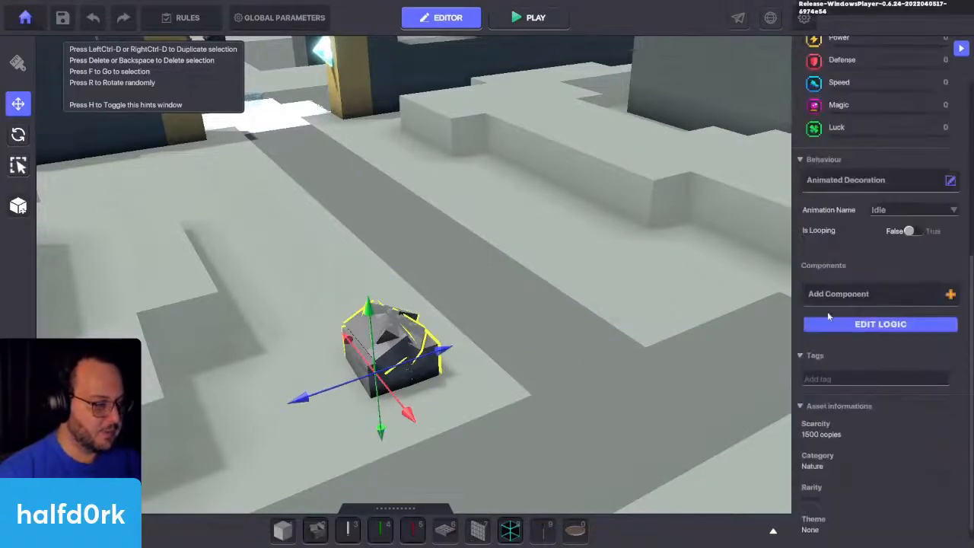
click(908, 294)
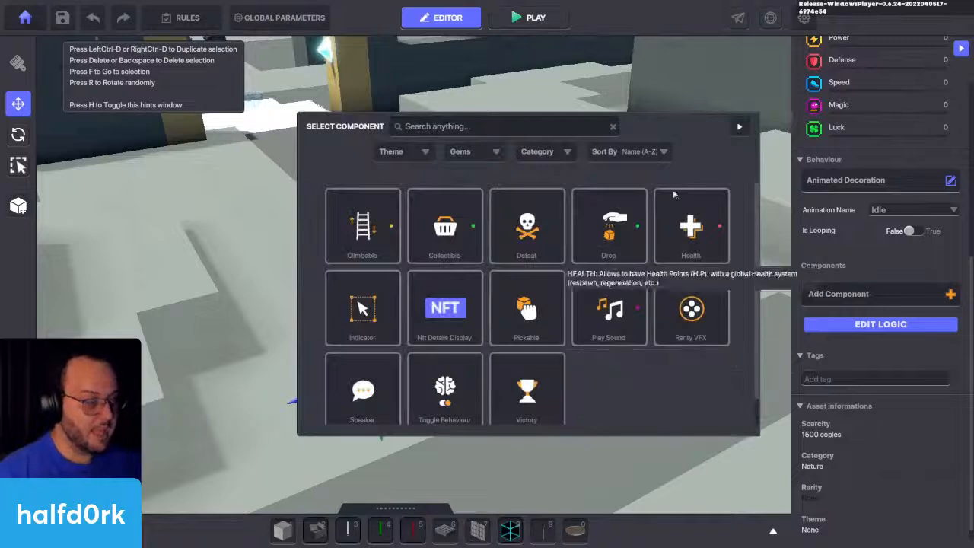
click(691, 228)
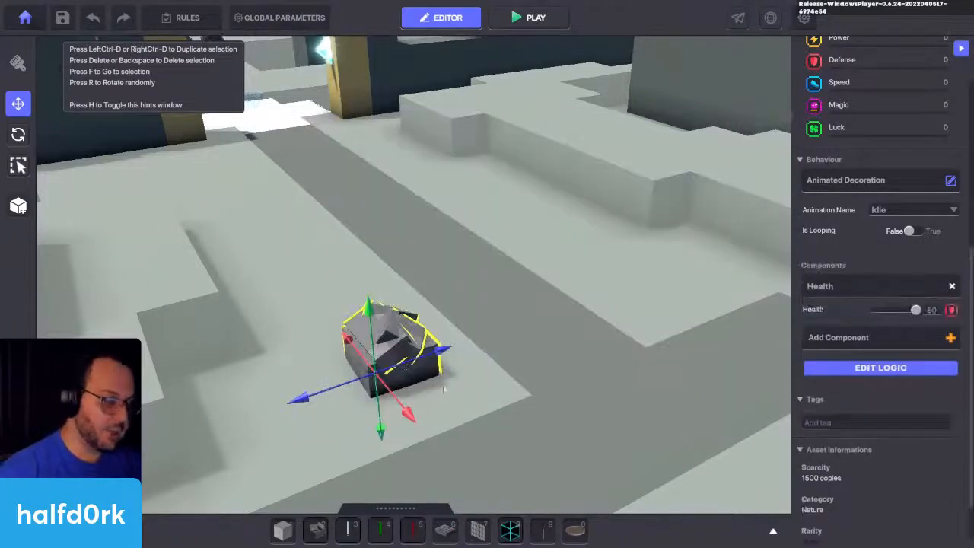
scroll(669, 390, up, 2)
click(907, 373)
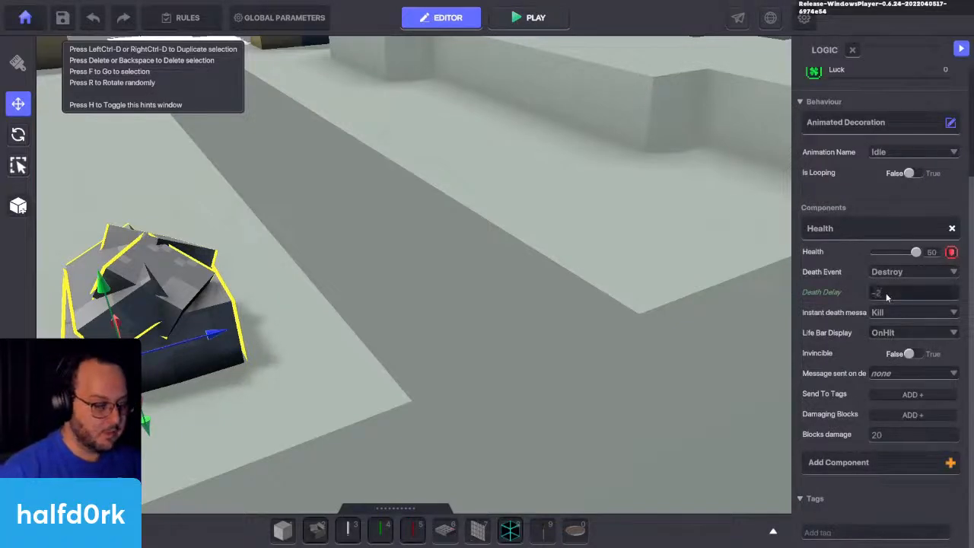
drag(886, 296, 873, 296)
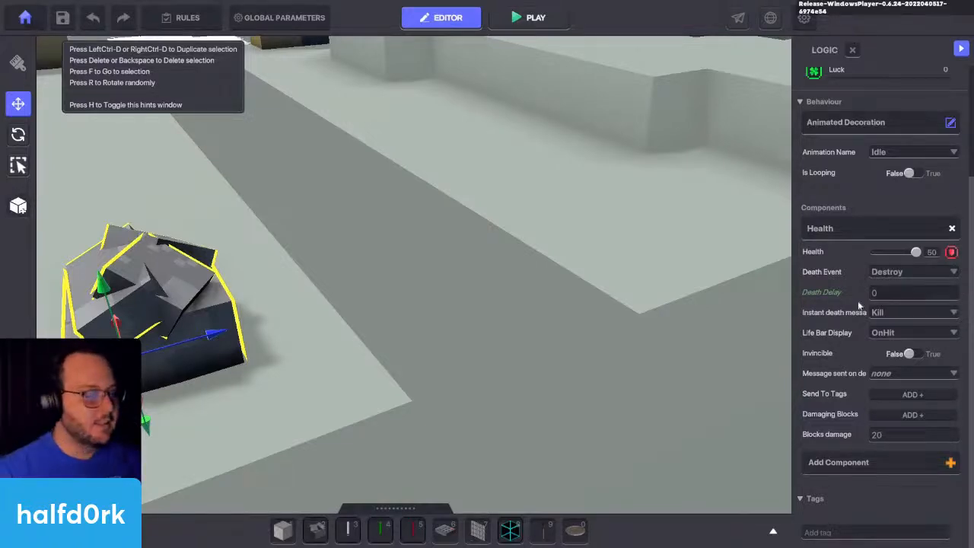
Step: Check the Life Bar Display options of the rock's Health component
key(f)
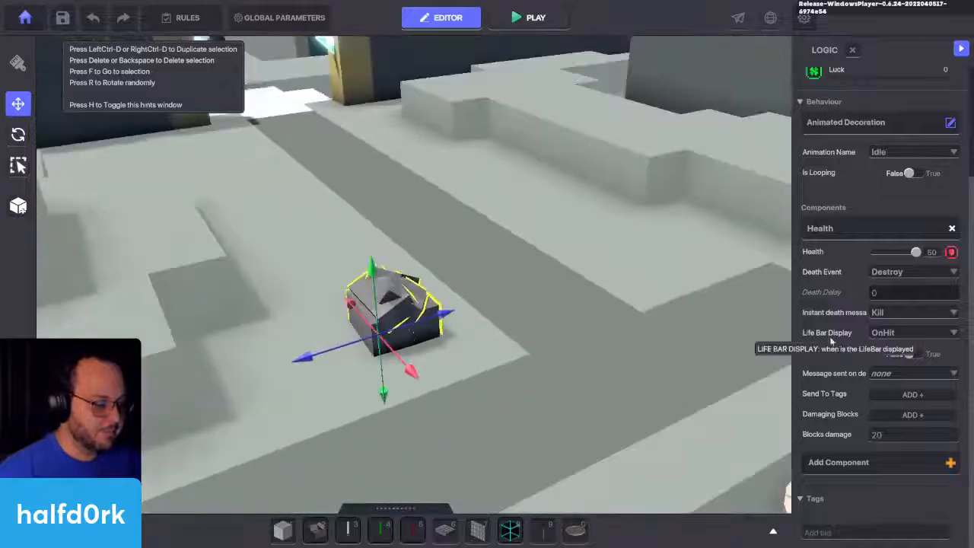
scroll(831, 341, up, 1)
scroll(885, 373, down, 1)
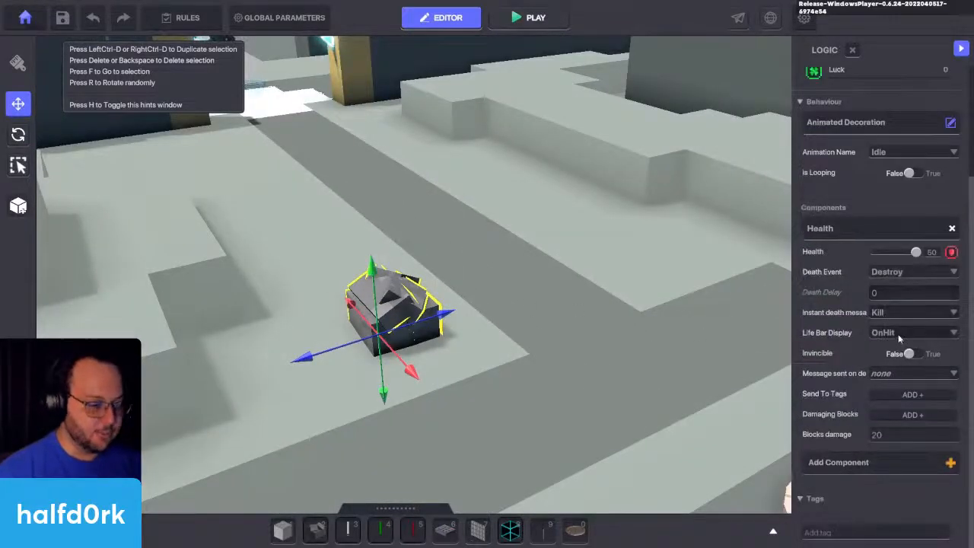
click(899, 334)
click(897, 335)
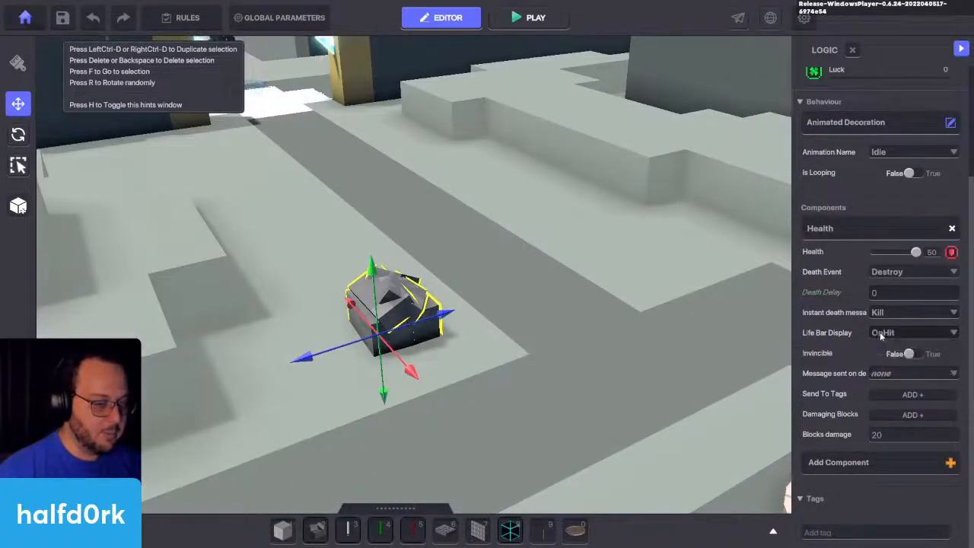
scroll(874, 316, up, 1)
scroll(868, 331, down, 1)
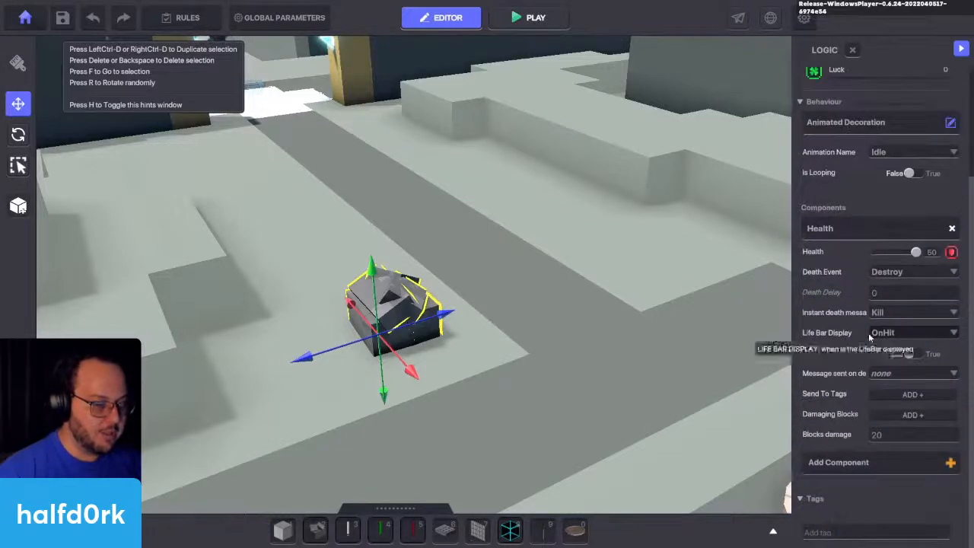
Step: Add a new message named rock.1.spawn as the message the rock sends on death
click(883, 373)
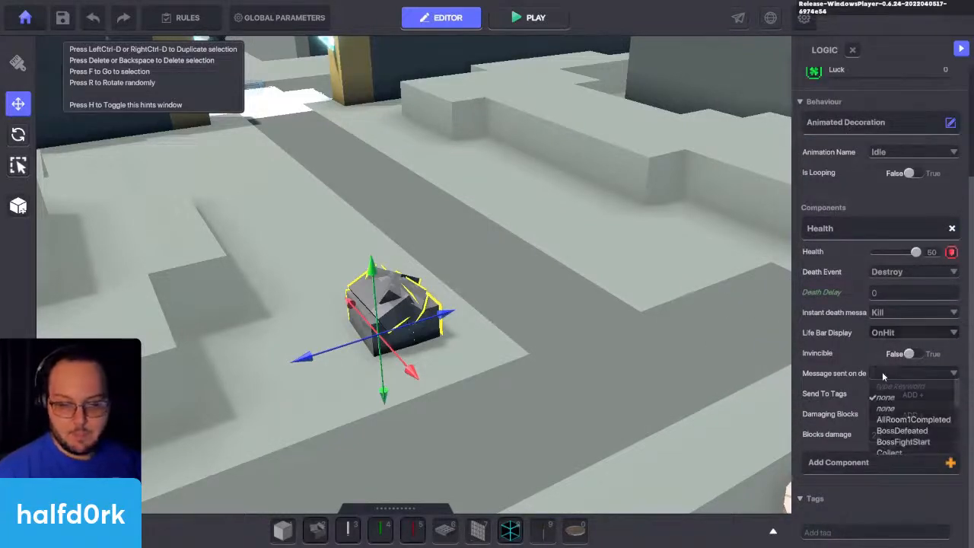
text(r)
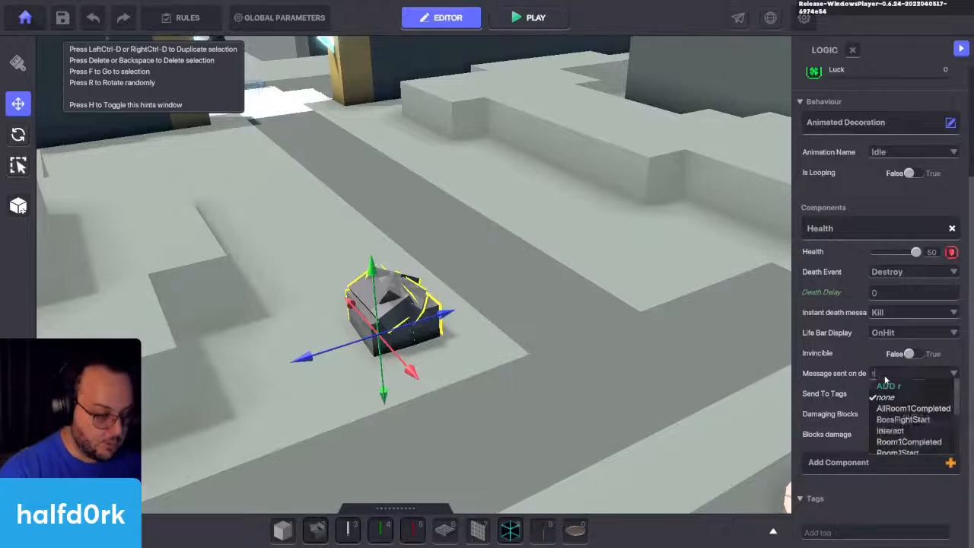
text(ock 1 spawn)
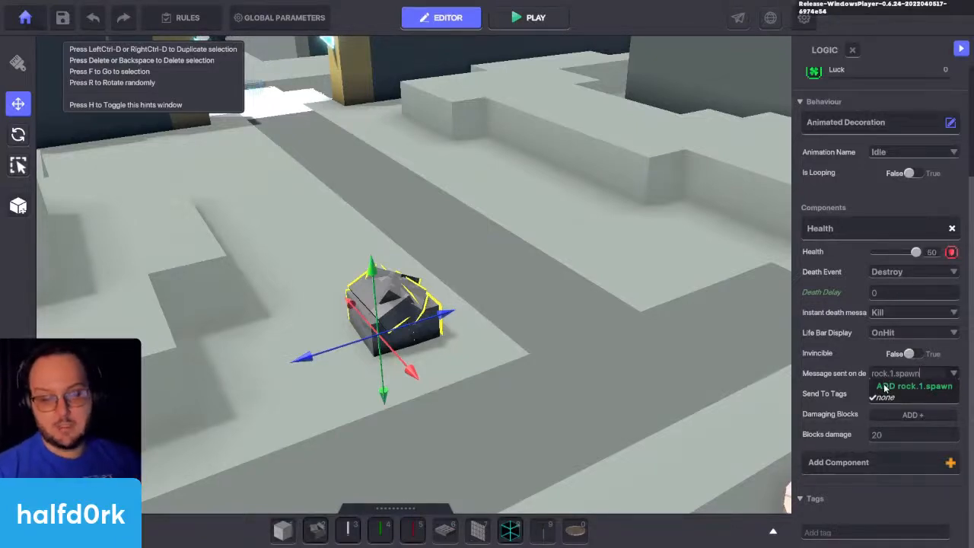
click(885, 388)
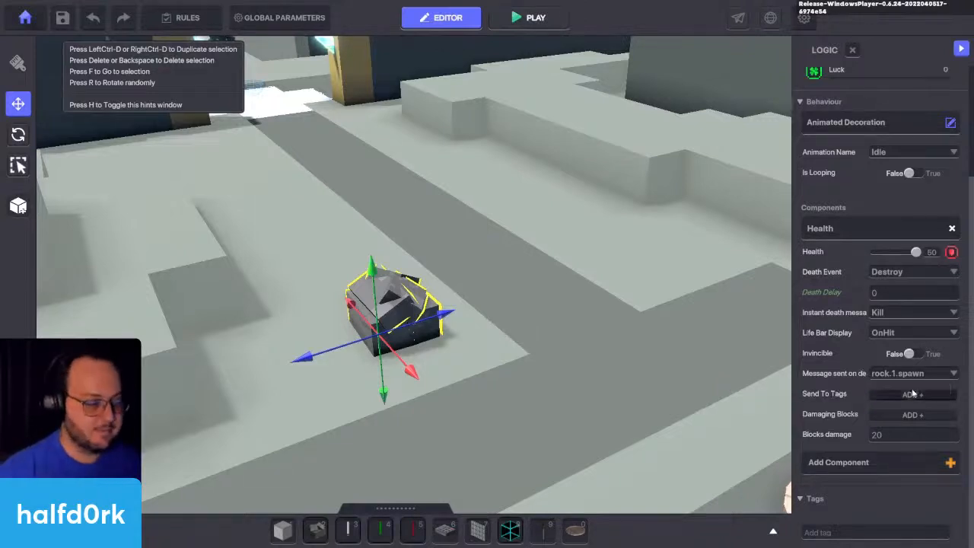
Step: Add rock.spawner as the tag that receives the rock's death message
click(901, 394)
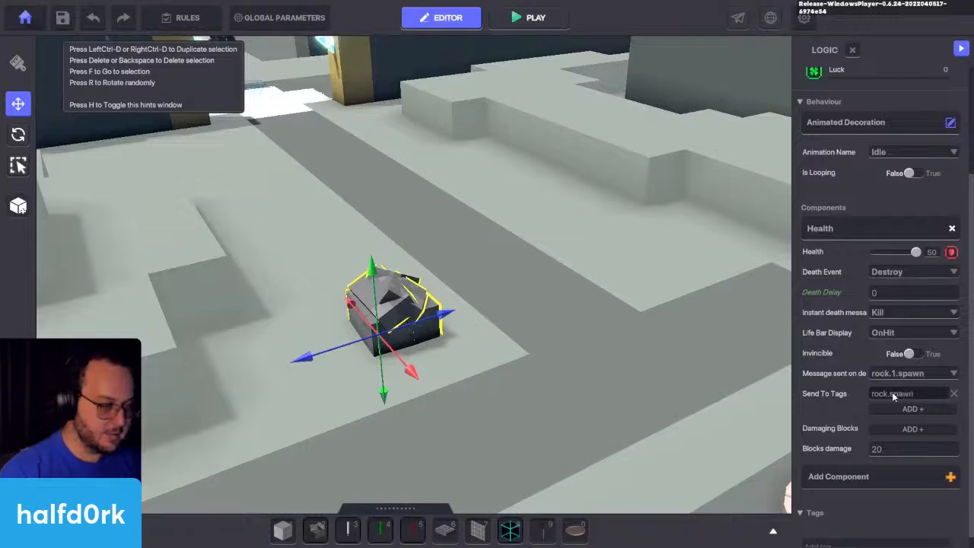
click(918, 397)
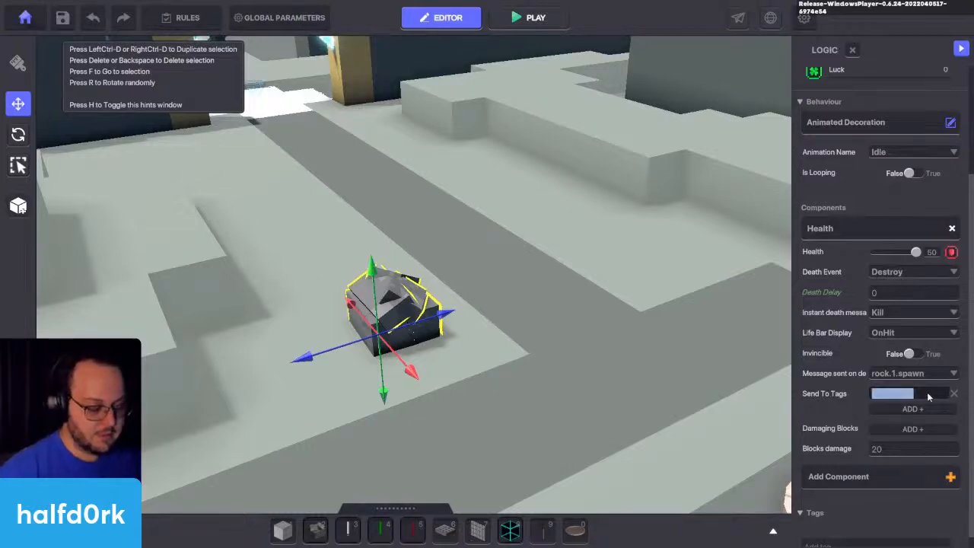
key(End)
text(er)
click(928, 397)
click(844, 395)
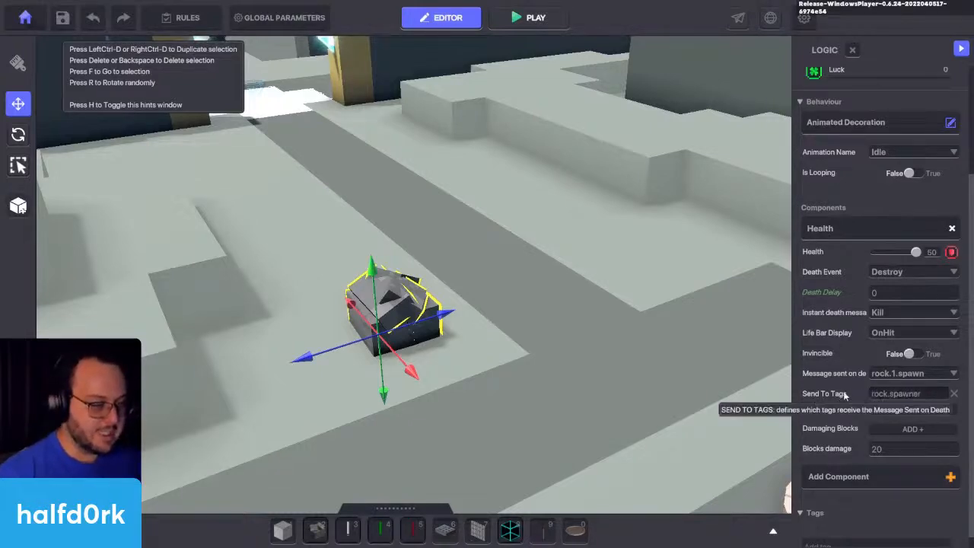
right_drag(562, 361, 488, 427)
key(f)
key(3)
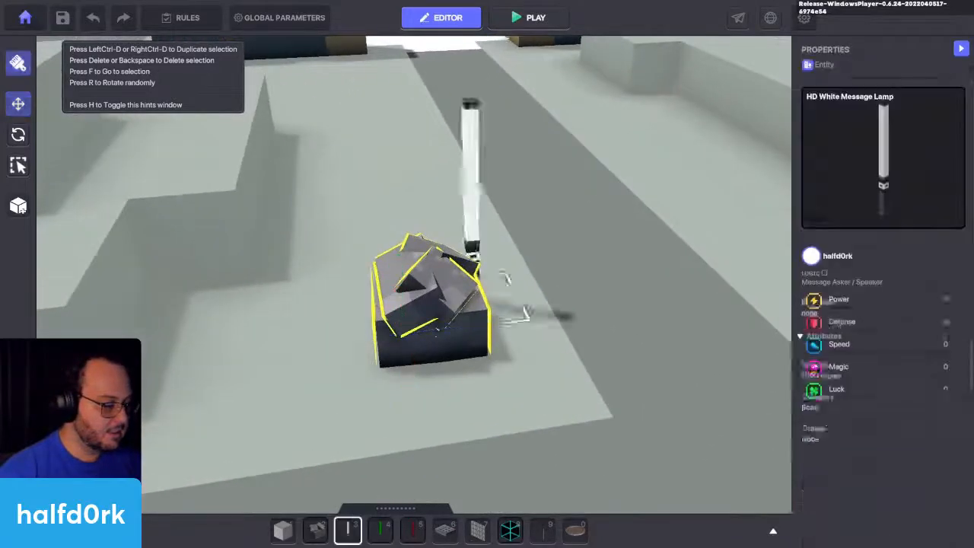
key(Escape)
scroll(465, 302, up, 3)
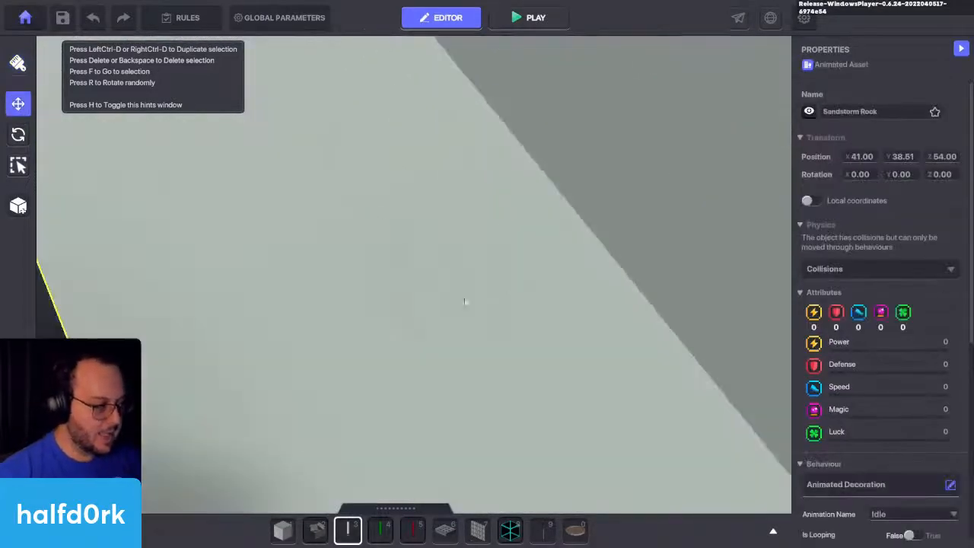
Step: Find the NumPad Switch in the asset library, assign it to quick slot 4 and place one in front of the rock
scroll(465, 302, down, 3)
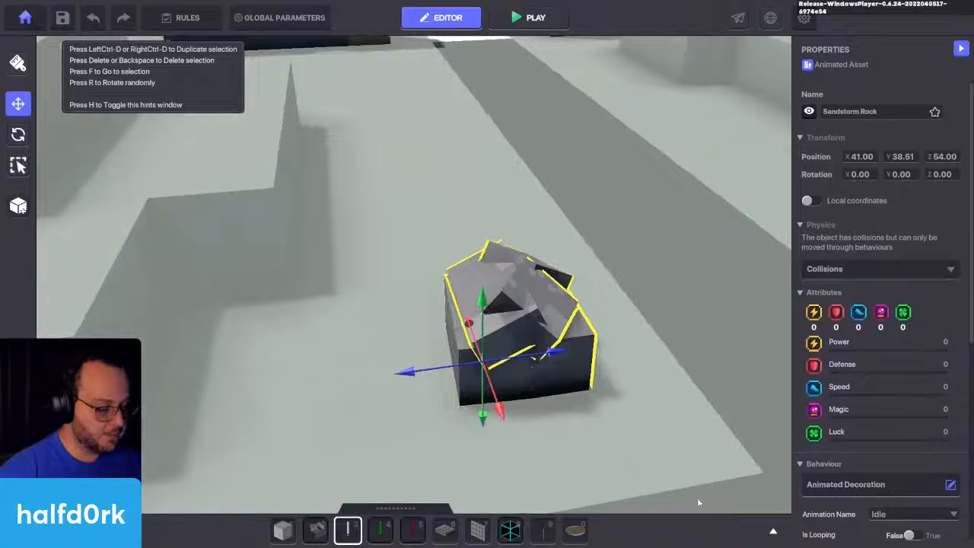
click(773, 532)
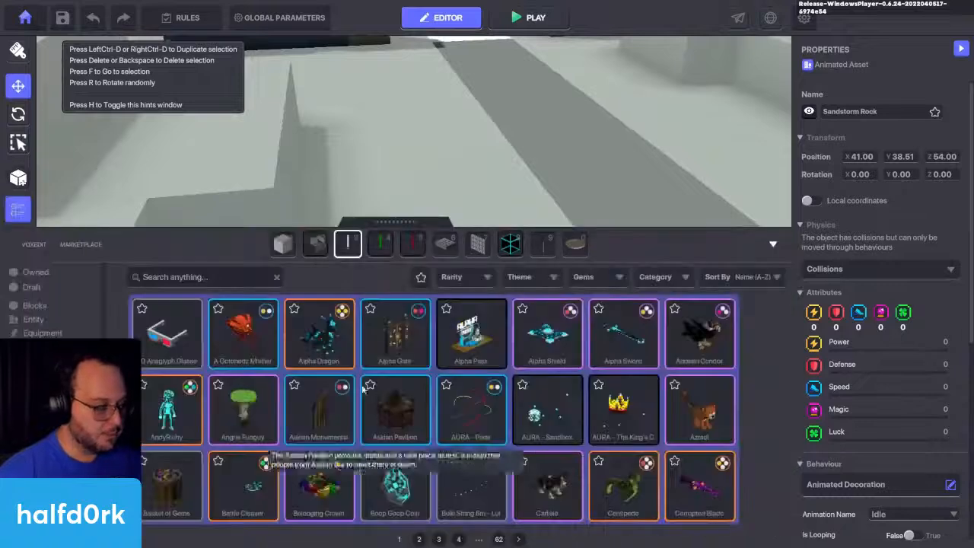
click(209, 276)
text(num)
click(411, 344)
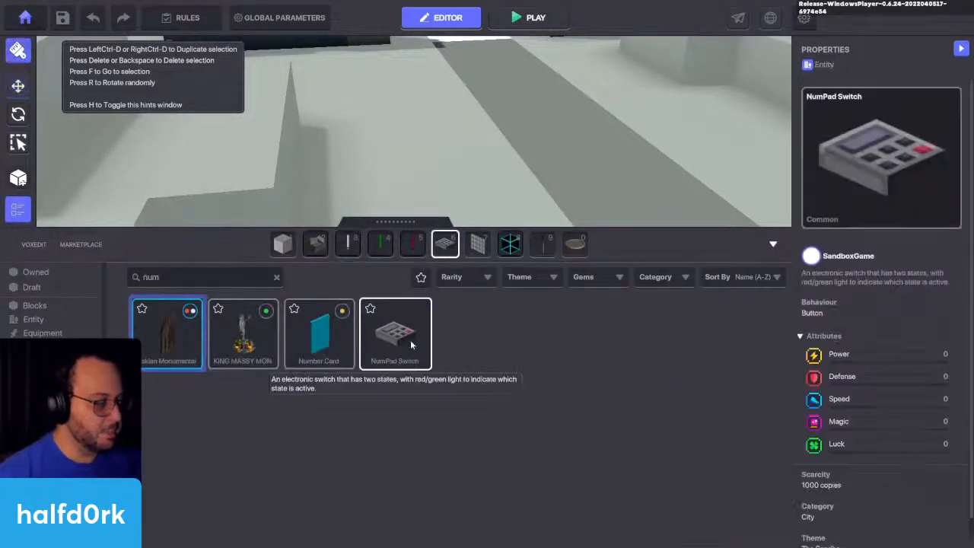
drag(411, 345, 380, 242)
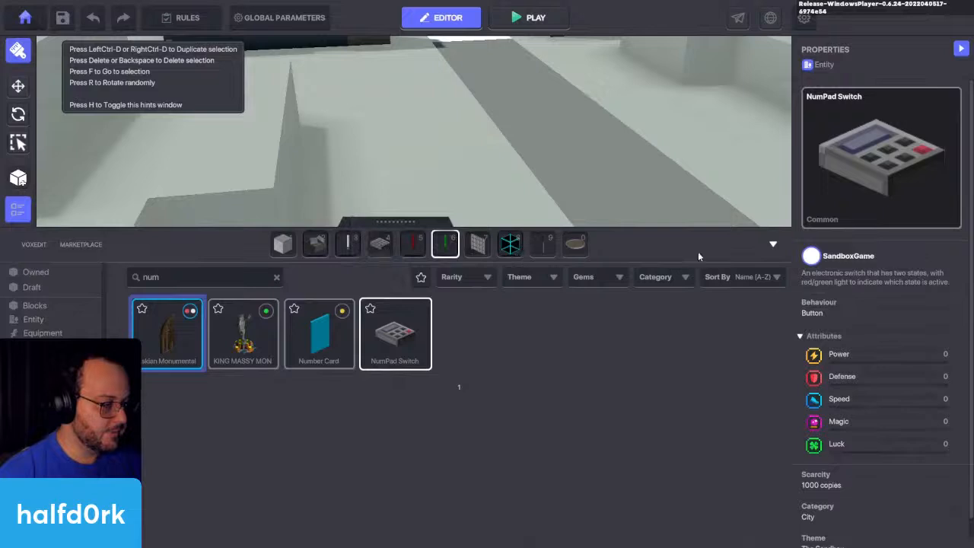
click(774, 245)
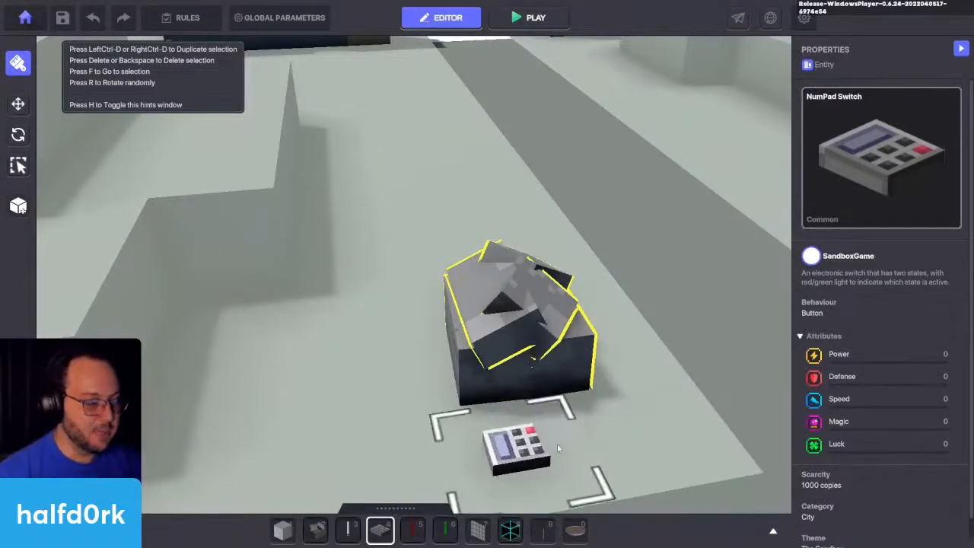
click(558, 447)
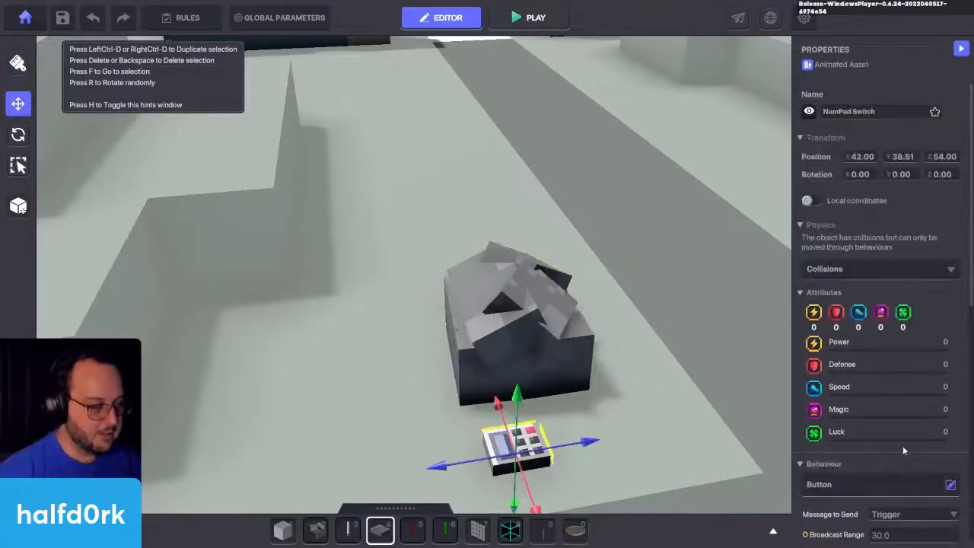
Step: Change the NumPad Switch's behaviour to Asset Spawner and remove its Indicator component
scroll(902, 451, down, 3)
click(844, 258)
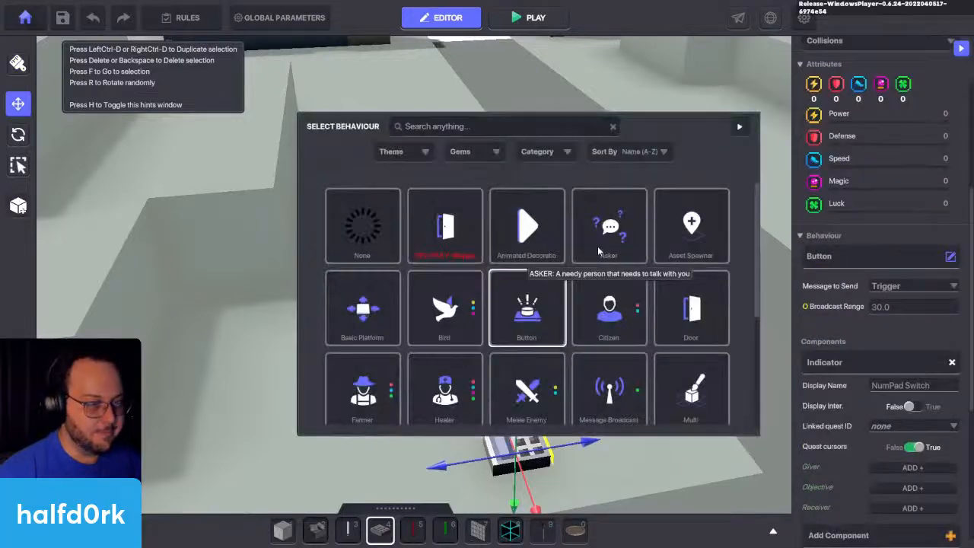
click(714, 239)
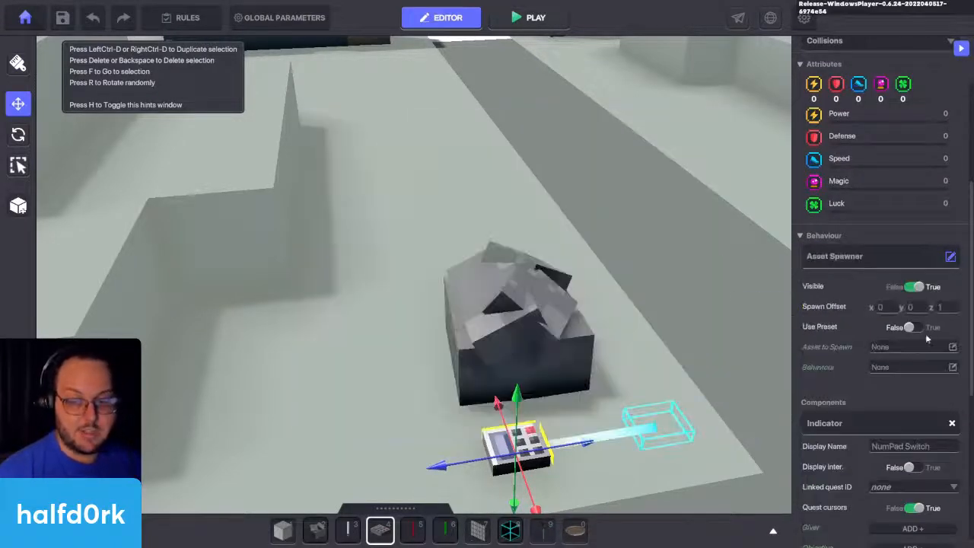
click(952, 423)
Step: Tag the NumPad Switch with rock.spawner and set Visible to False in its logic settings
scroll(876, 404, down, 2)
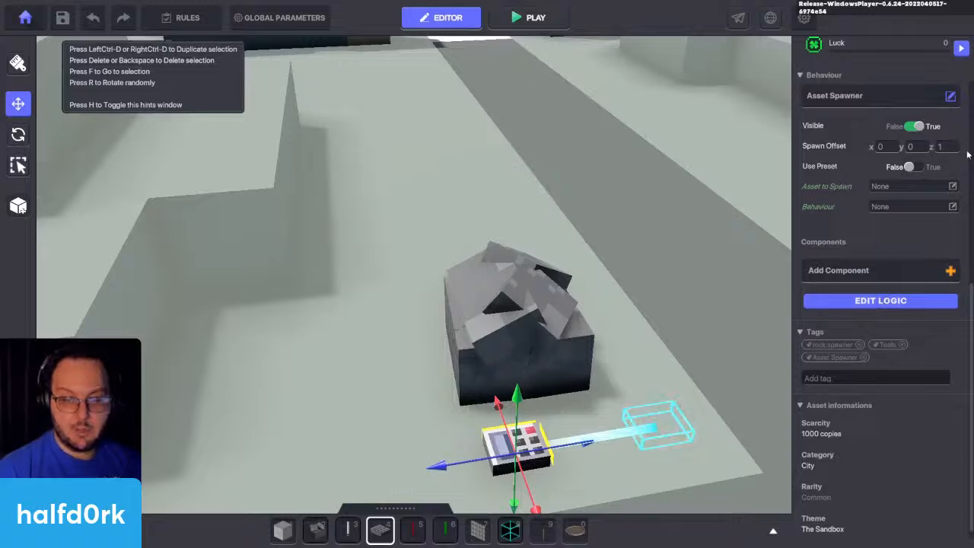
click(856, 300)
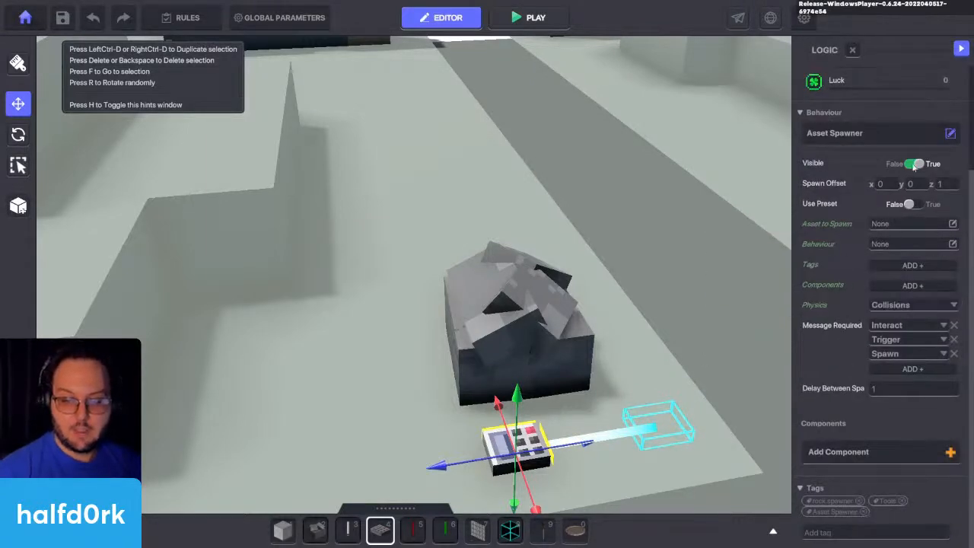
click(916, 163)
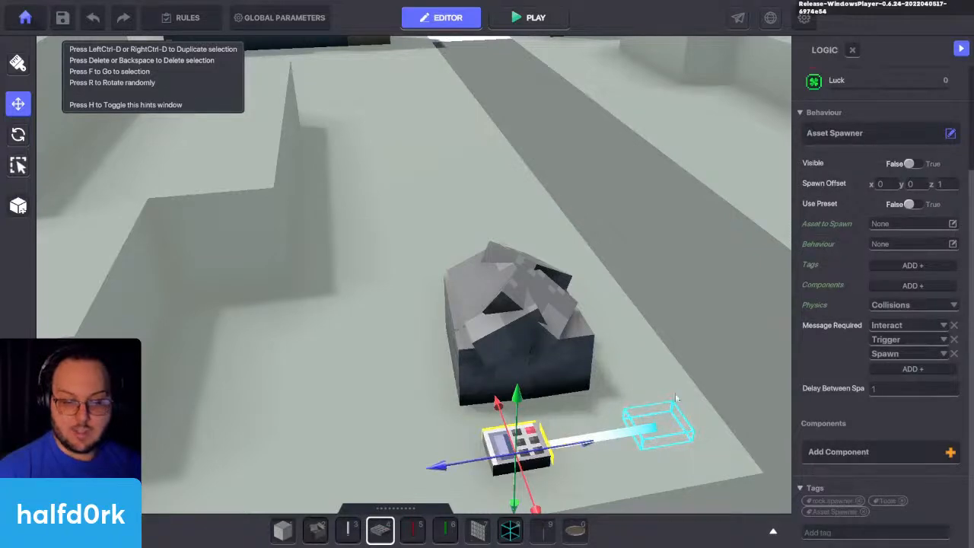
Step: Set Sandstorm Rock as the Asset Spawner's asset to spawn, searching the assets for rock
click(877, 223)
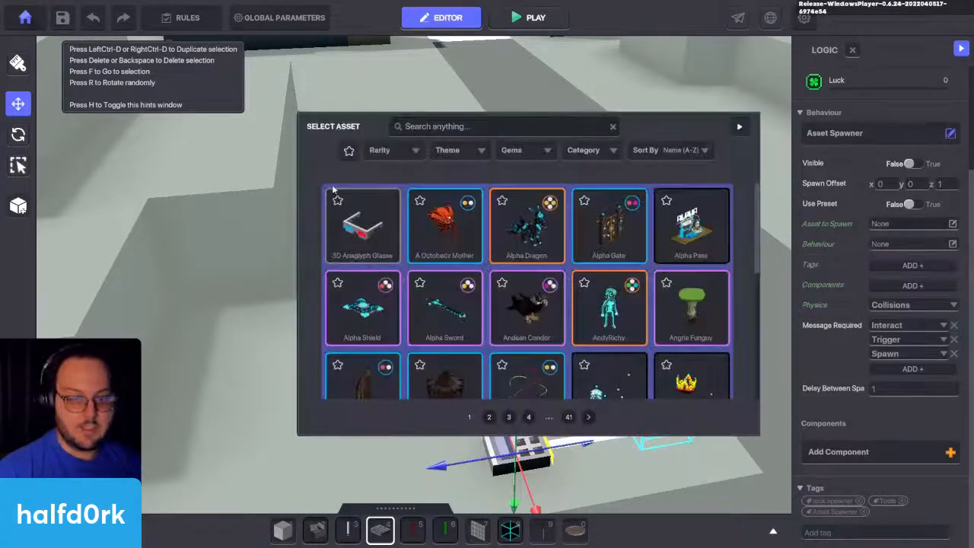
click(455, 126)
text(rock)
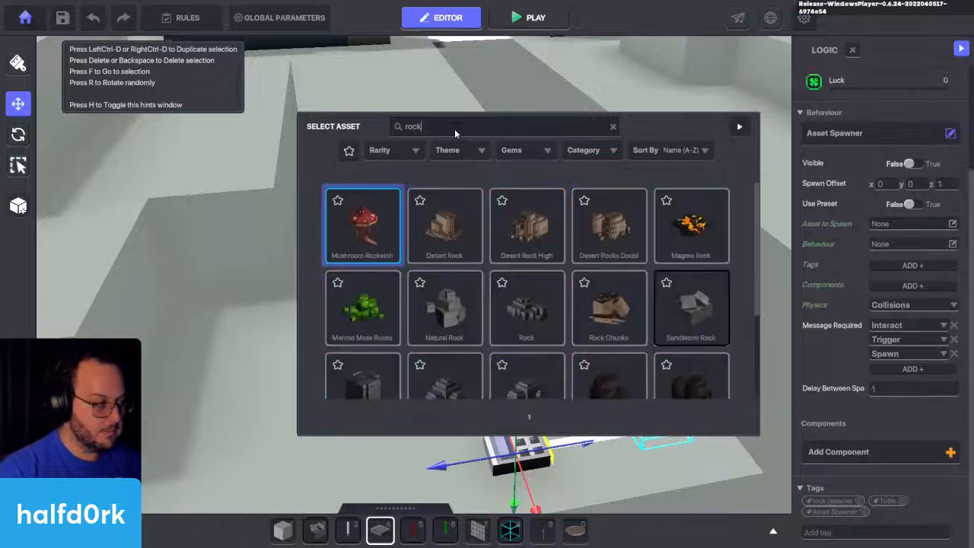
scroll(594, 302, down, 1)
scroll(567, 298, down, 1)
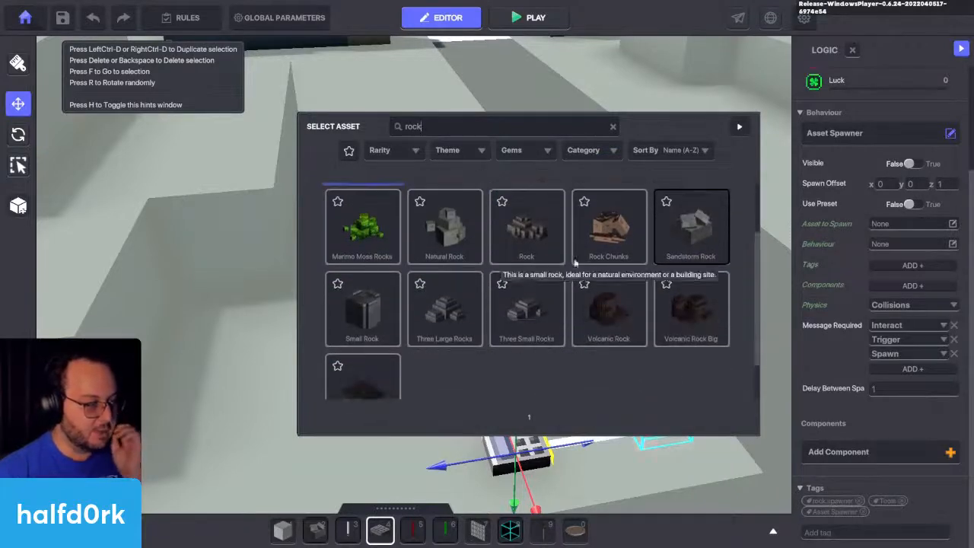
click(699, 220)
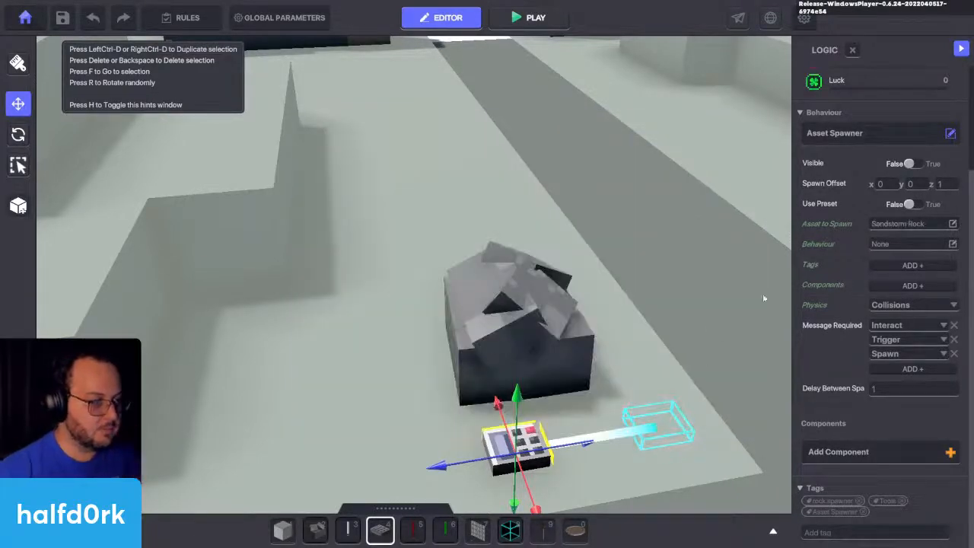
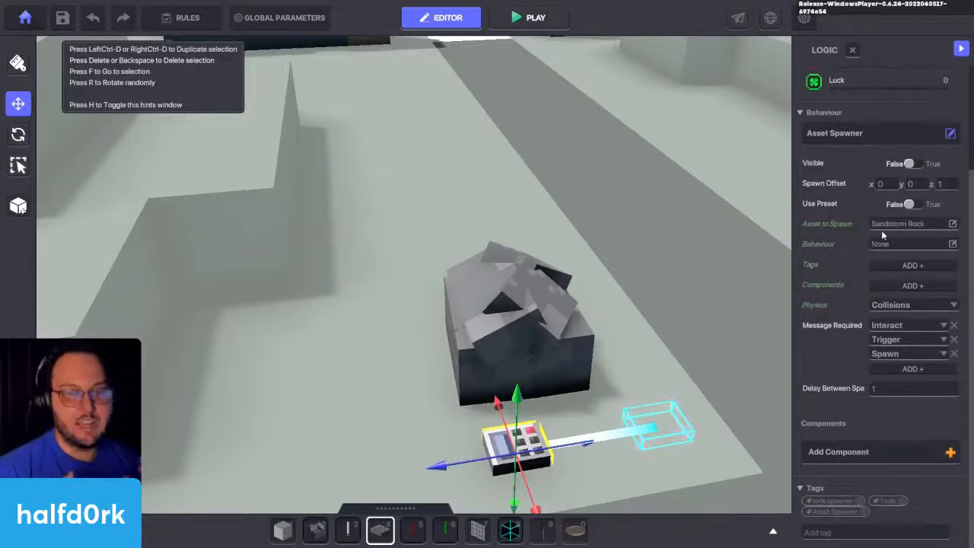
Step: Set the NumPad Switch's behaviour to None and move the switch up against the front of the rock
scroll(627, 370, down, 3)
scroll(633, 390, up, 5)
scroll(545, 363, down, 3)
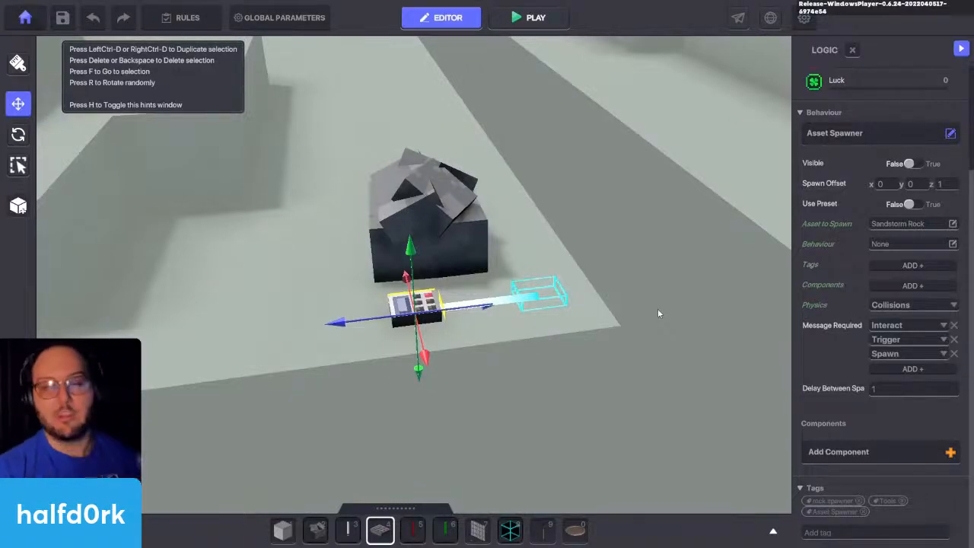
click(919, 137)
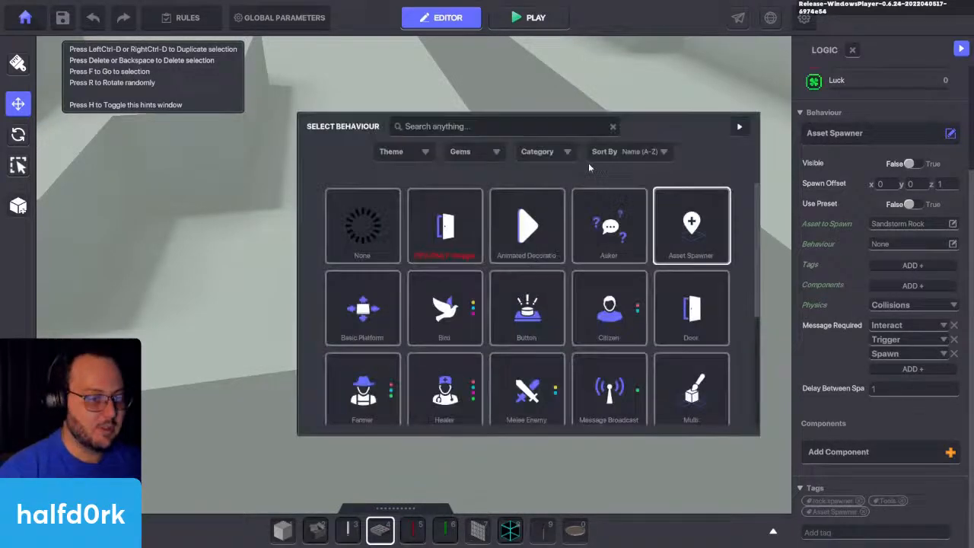
click(354, 221)
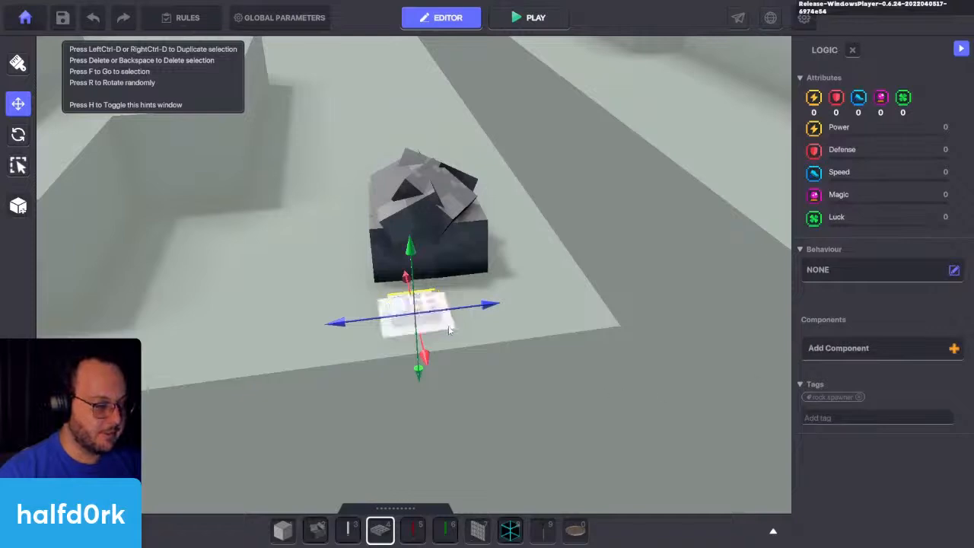
drag(449, 325, 467, 302)
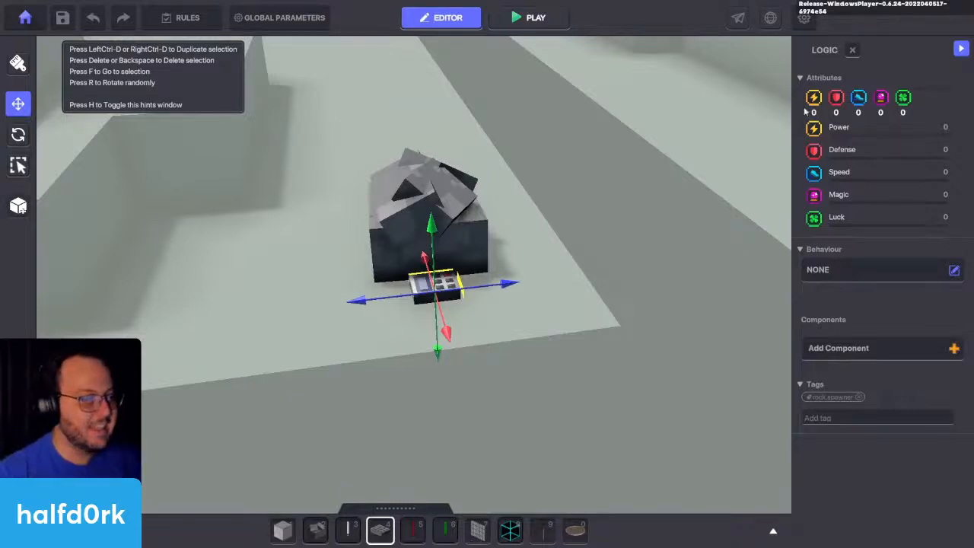
Step: Duplicate the Sandstorm Rock and move the copy some distance behind the original, towards the gate
click(451, 194)
key(ctrl+d)
click(409, 303)
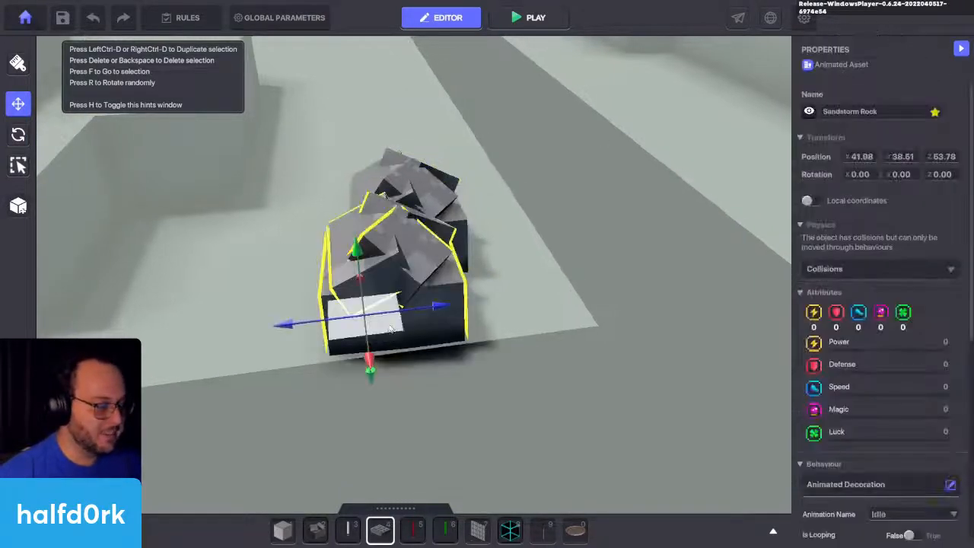
drag(387, 323, 376, 116)
scroll(472, 167, down, 3)
key(f)
Step: Set the duplicated rock's Animated Decoration animation to Break 01
scroll(875, 304, down, 2)
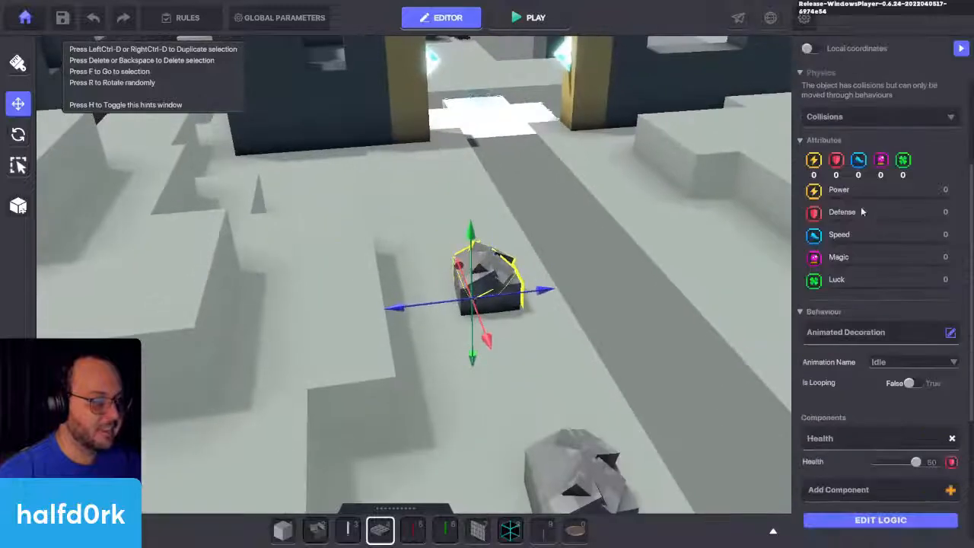
scroll(901, 395, down, 2)
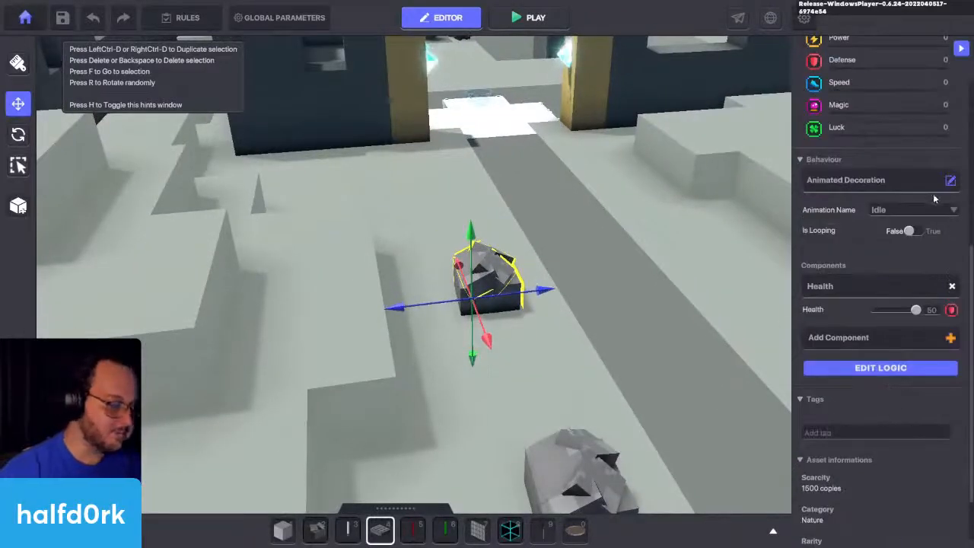
click(903, 210)
click(896, 245)
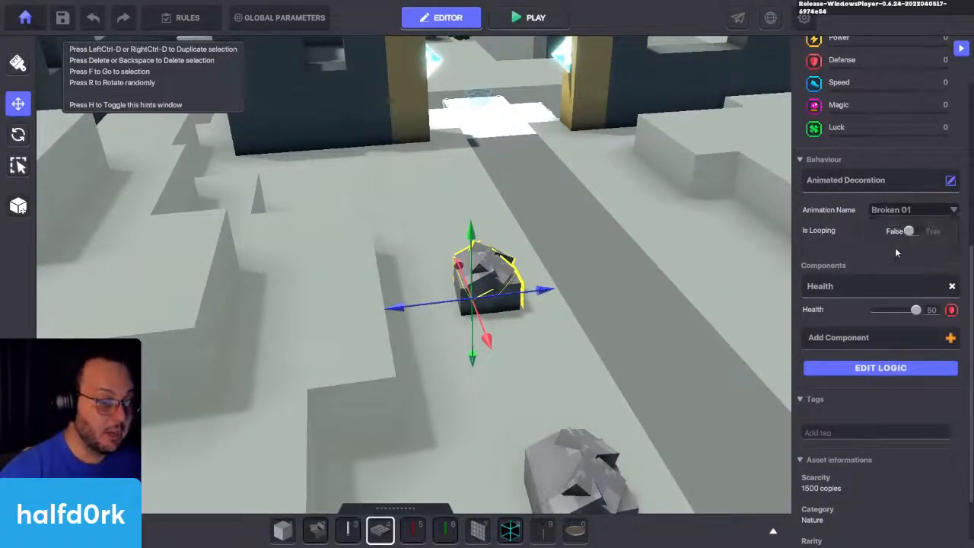
click(889, 211)
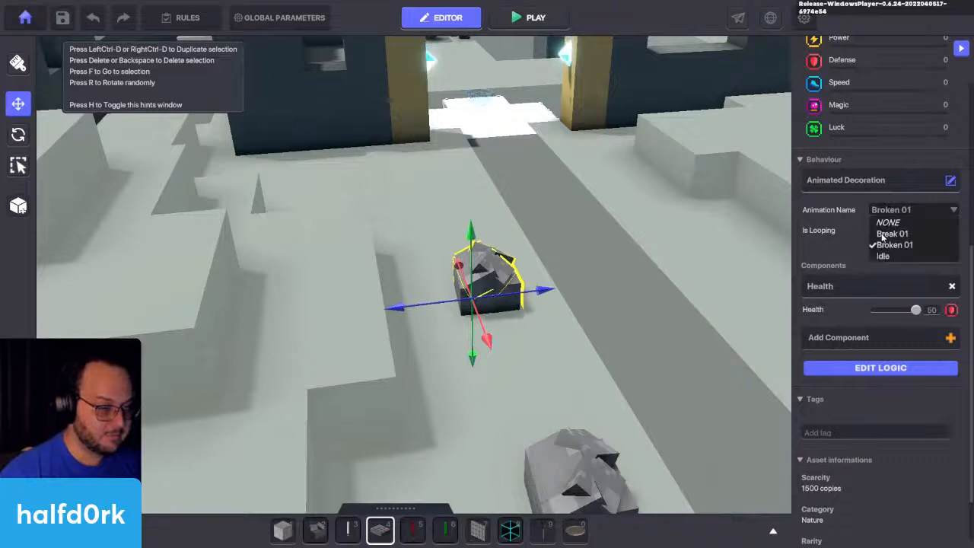
click(883, 230)
Step: Set the duplicated rock's Death Event to RespawnToTag with rock.spawner as the respawn tag
click(886, 368)
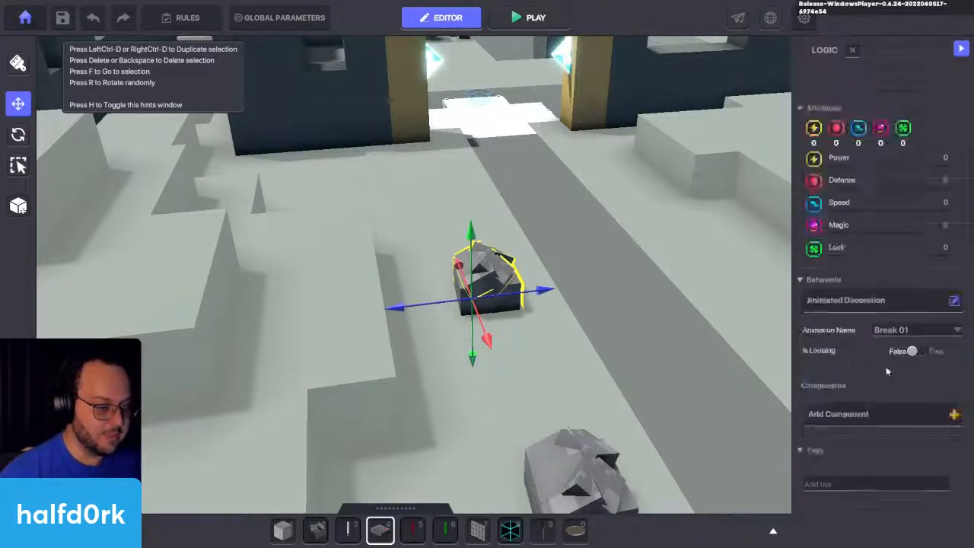
click(883, 257)
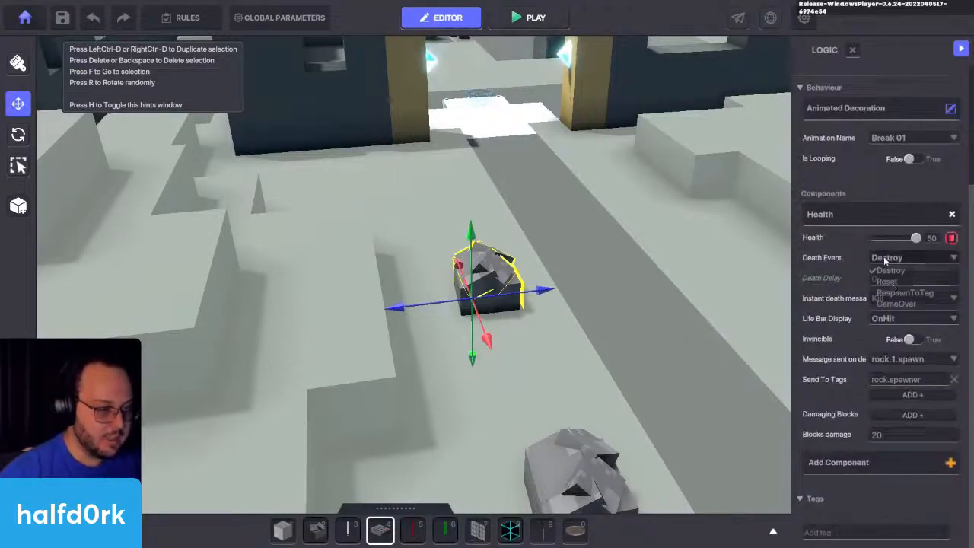
click(904, 293)
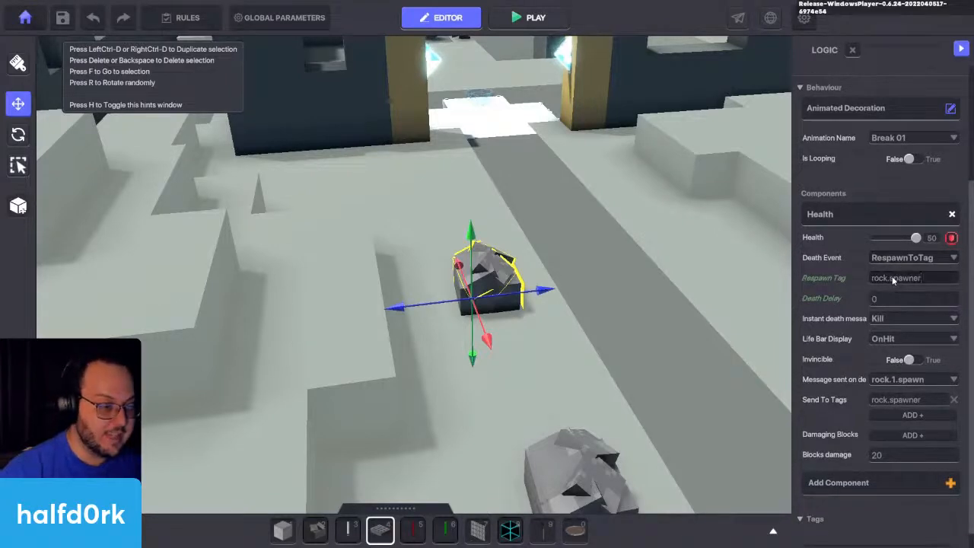
Step: Set the duplicated rock's instant death message to rock.1.spawn and its Life Bar Display to Hidden
click(898, 320)
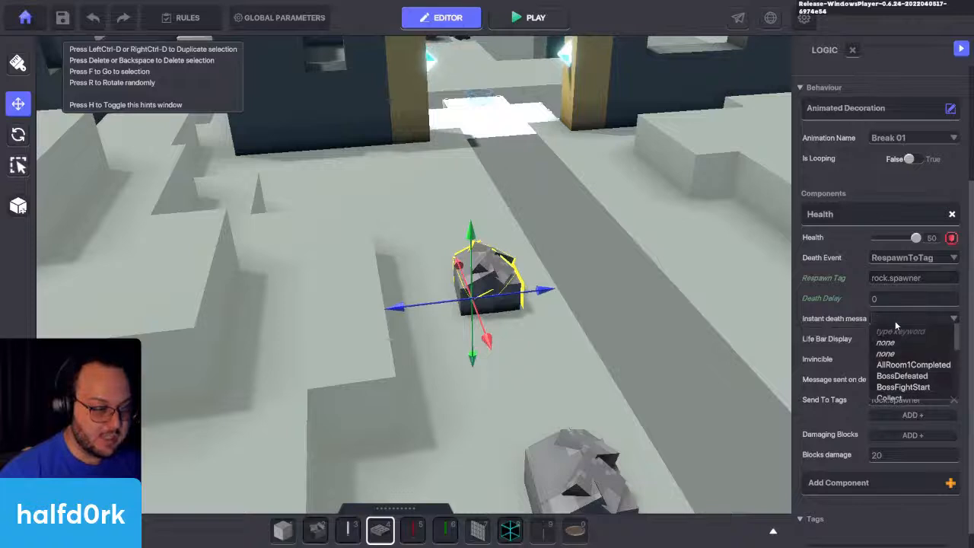
text(rock)
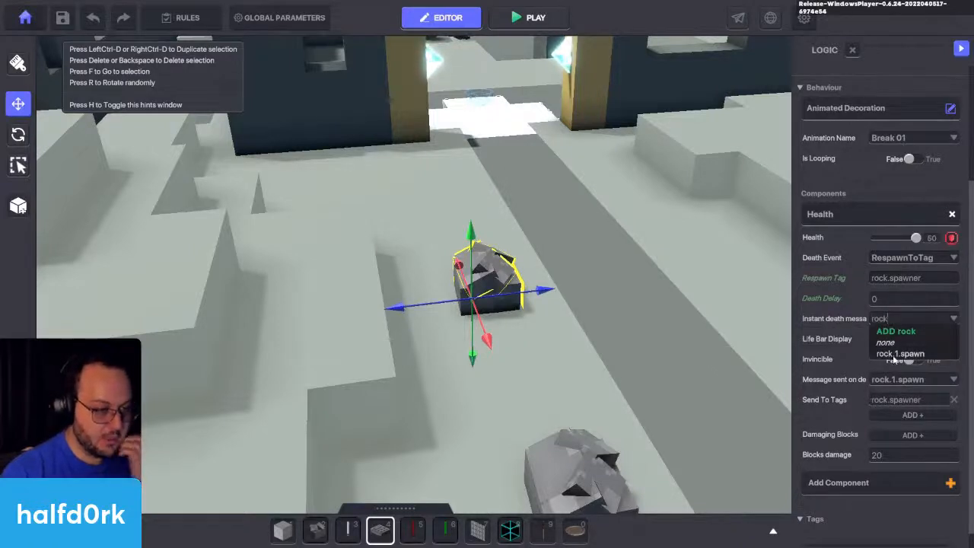
click(898, 353)
click(898, 339)
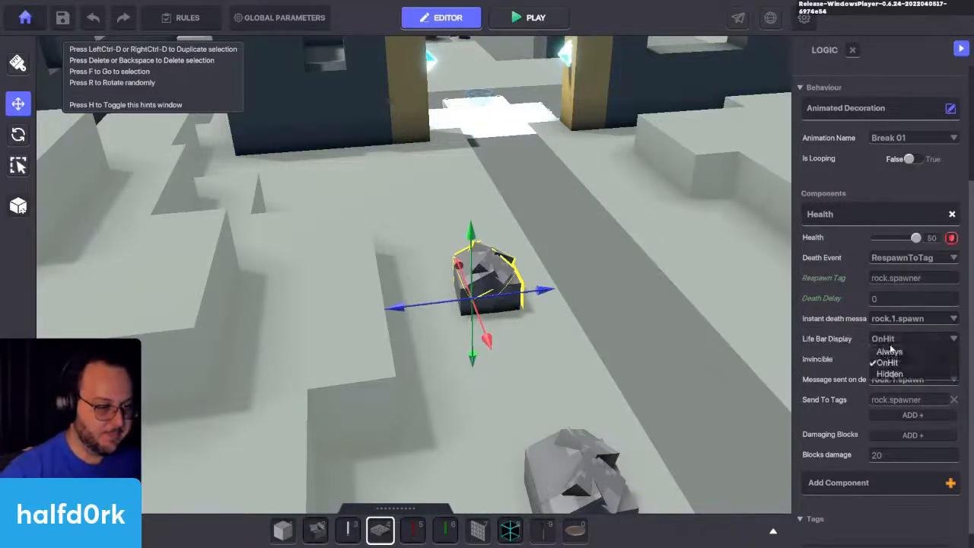
click(890, 373)
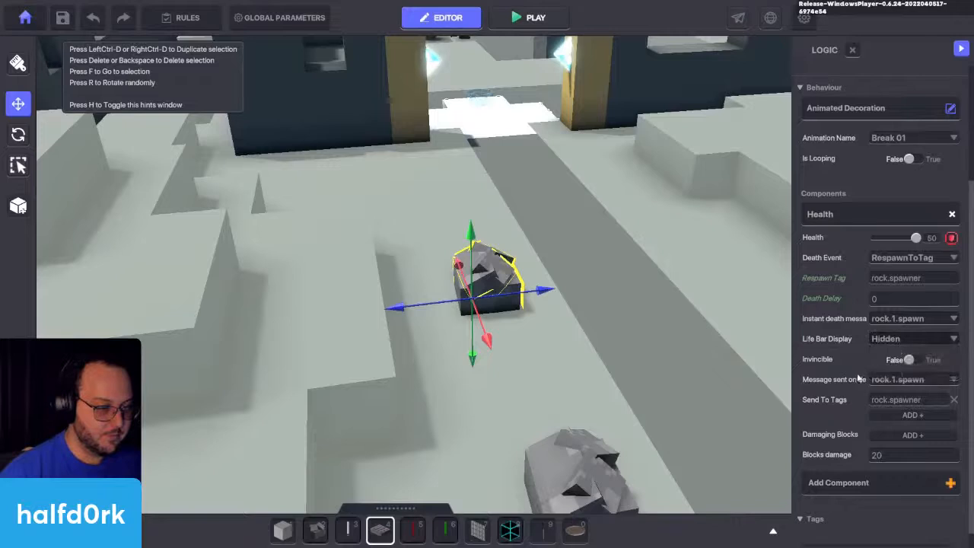
Step: Clear the duplicated rock's message sent on death with its send-to tag, and tag the rock rock.spawner
click(958, 384)
click(854, 399)
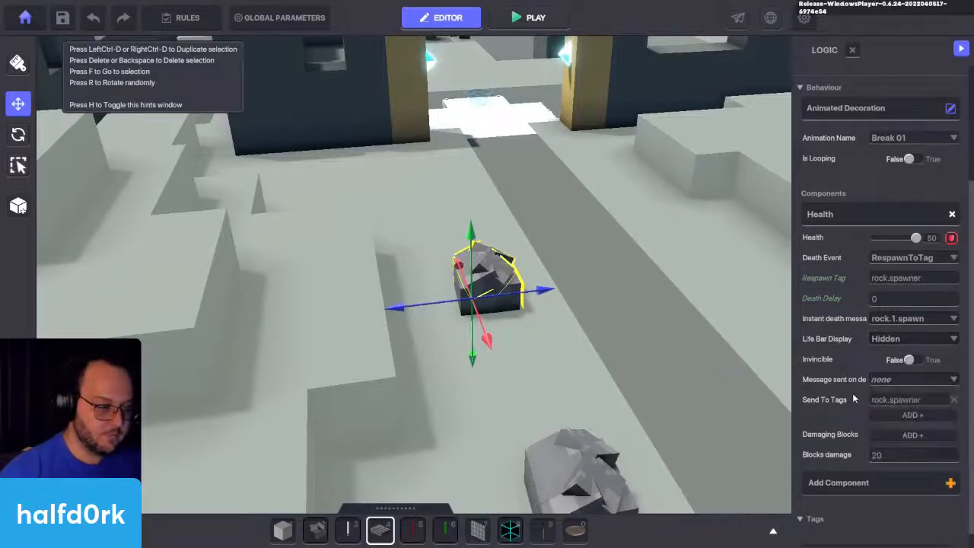
click(955, 400)
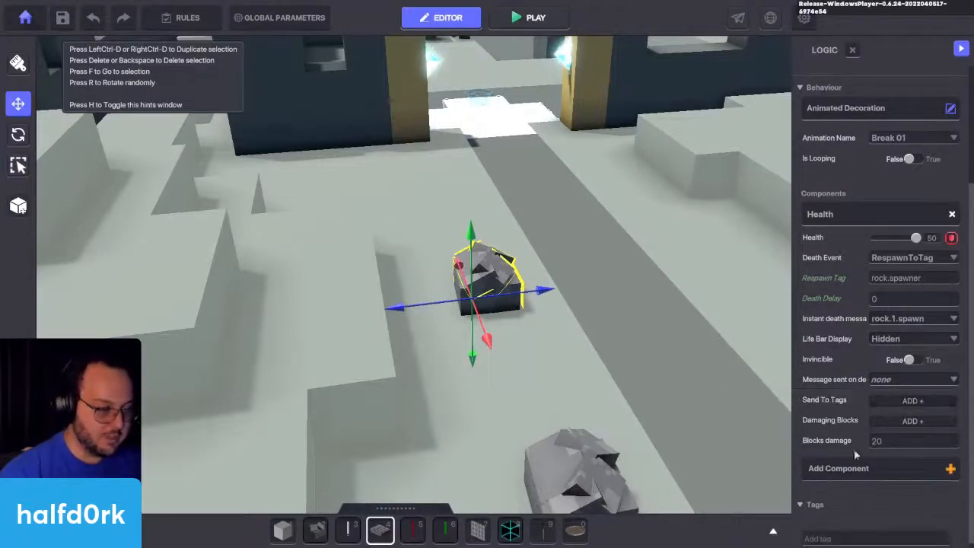
scroll(875, 483, down, 1)
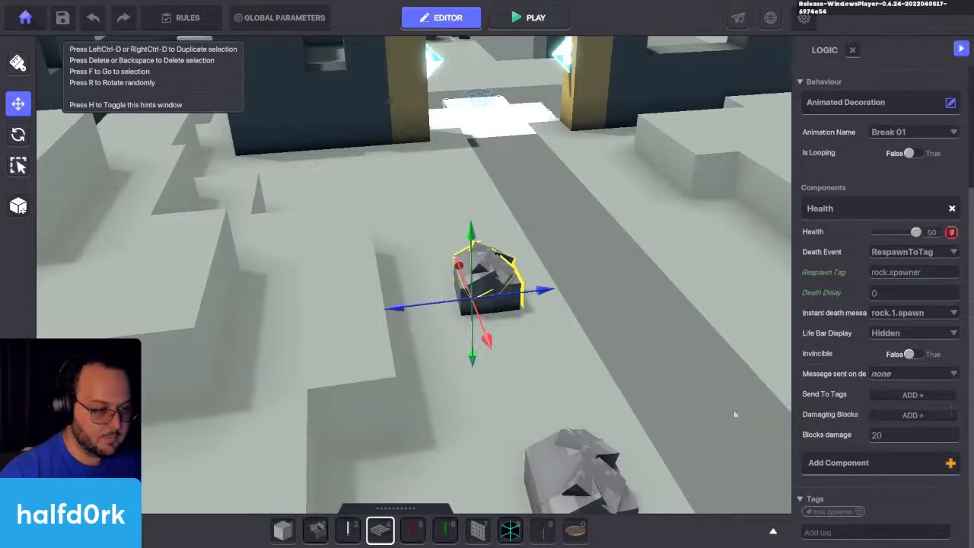
Step: Check the original rock's death message settings and move the duplicated rock away onto the raised ledge beside the path
right_drag(735, 416, 737, 456)
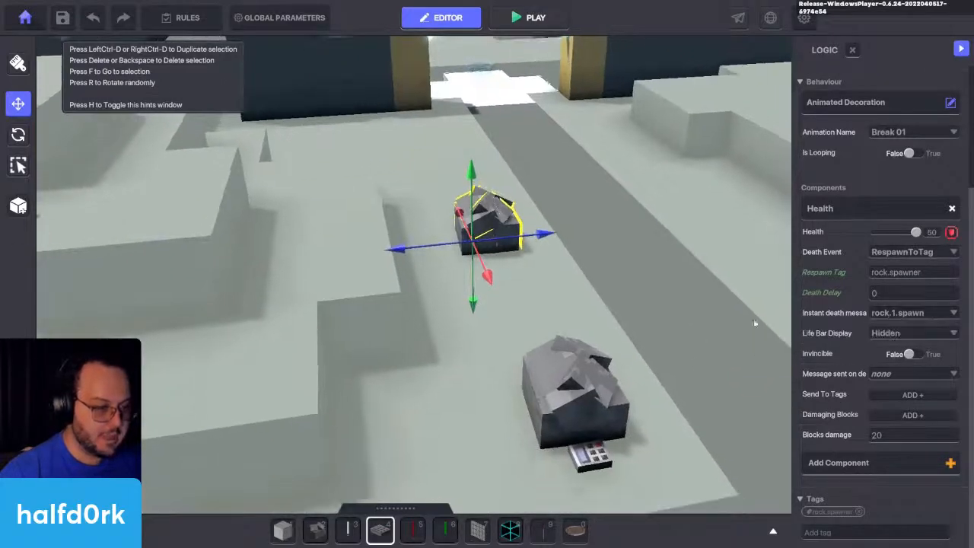
key(q)
click(617, 314)
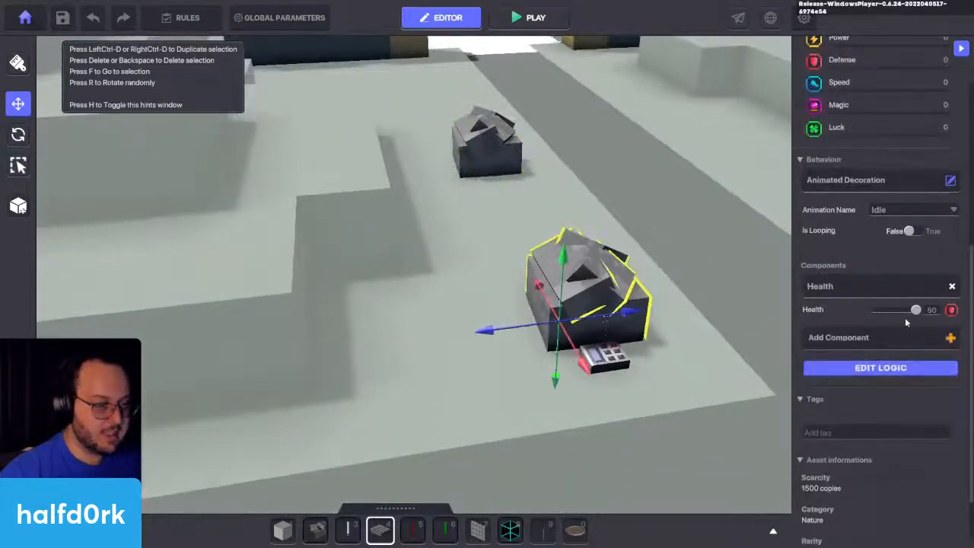
click(883, 373)
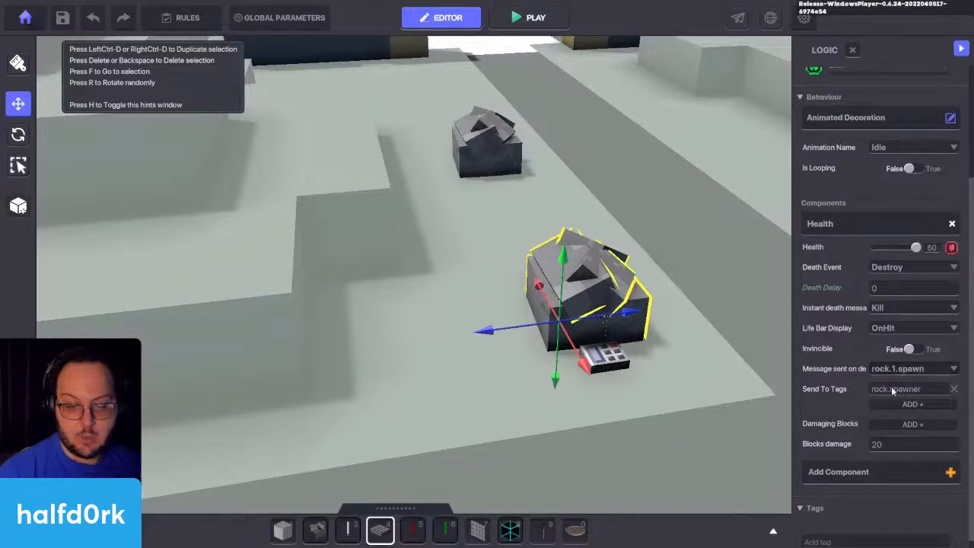
click(516, 167)
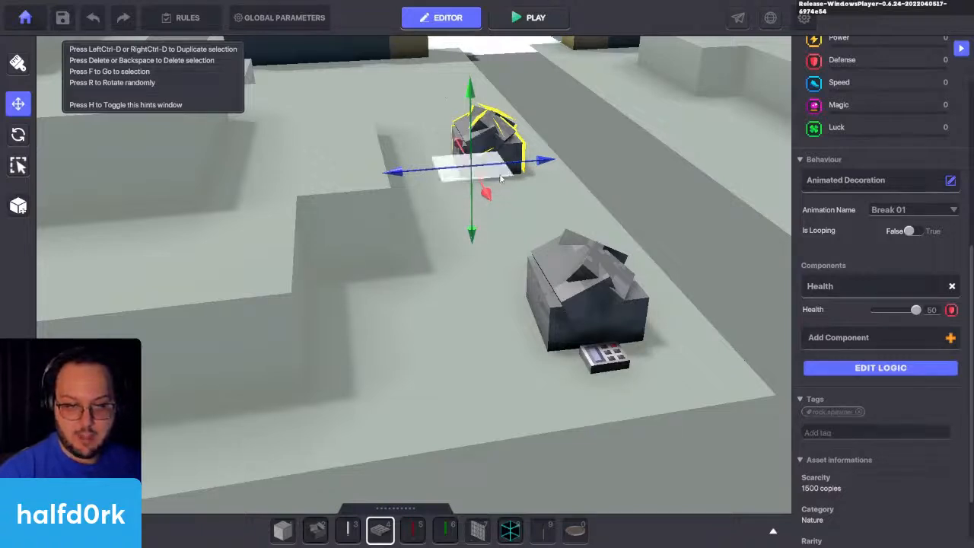
drag(511, 176, 365, 123)
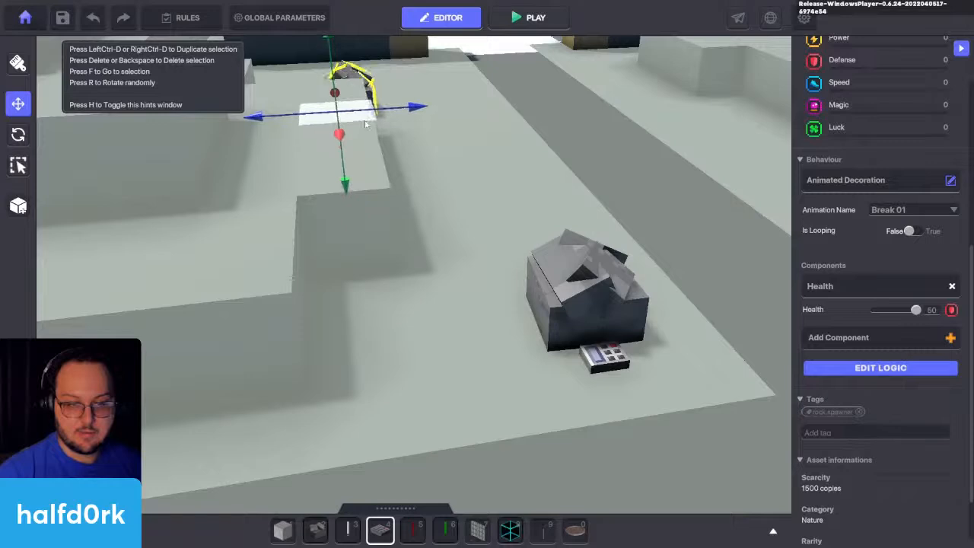
Step: Change the duplicated rock's Respawn Tag to rock.spawnpoint in its Health settings
click(901, 368)
scroll(855, 369, down, 3)
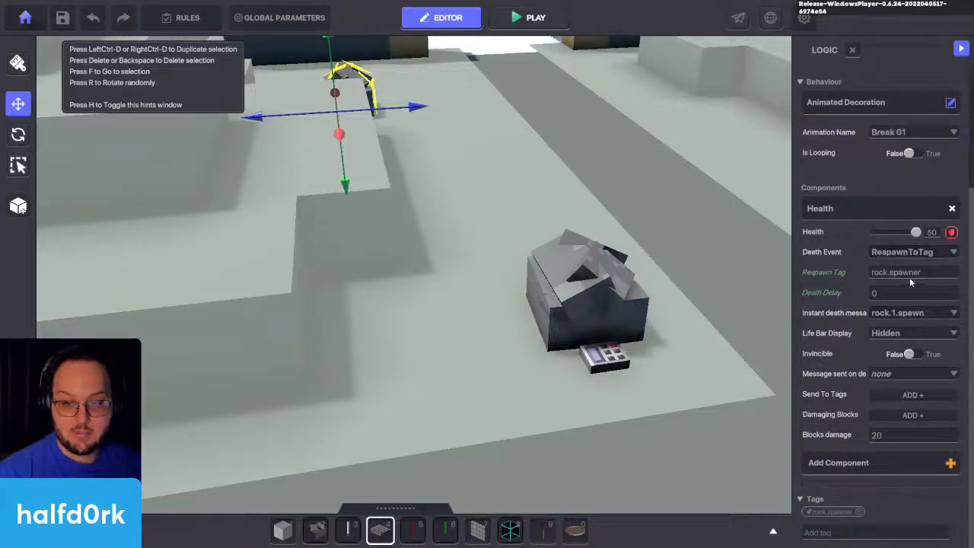
click(930, 277)
key(BackSpace)
key(BackSpace)
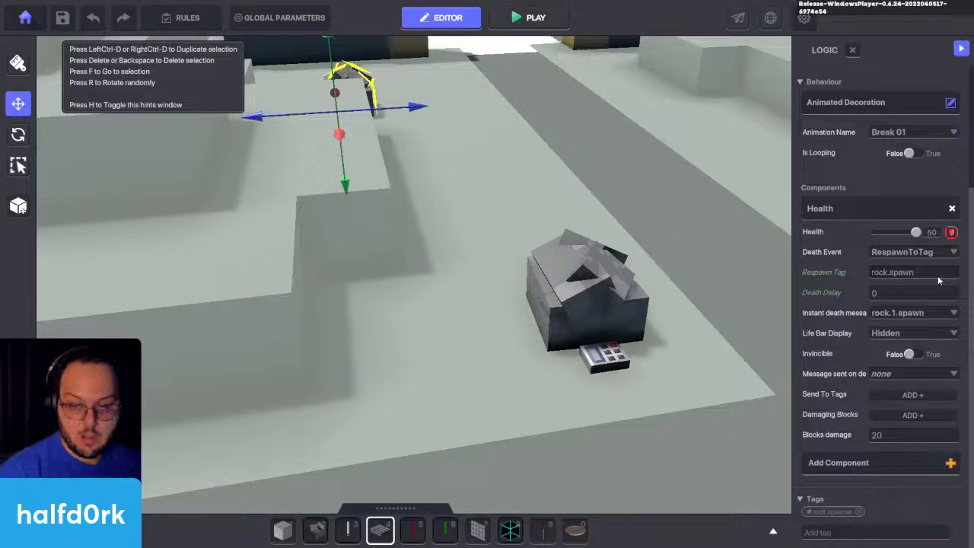
text(poi)
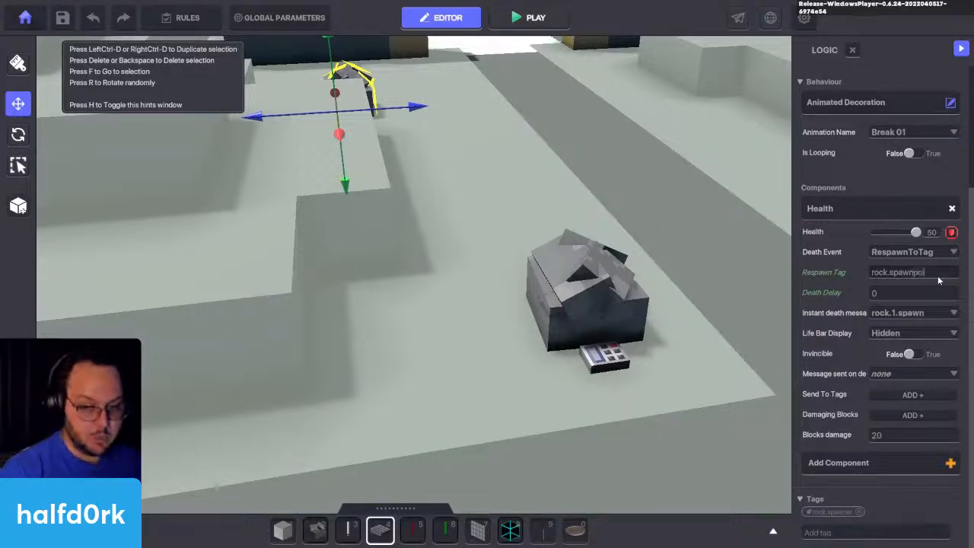
text(nt)
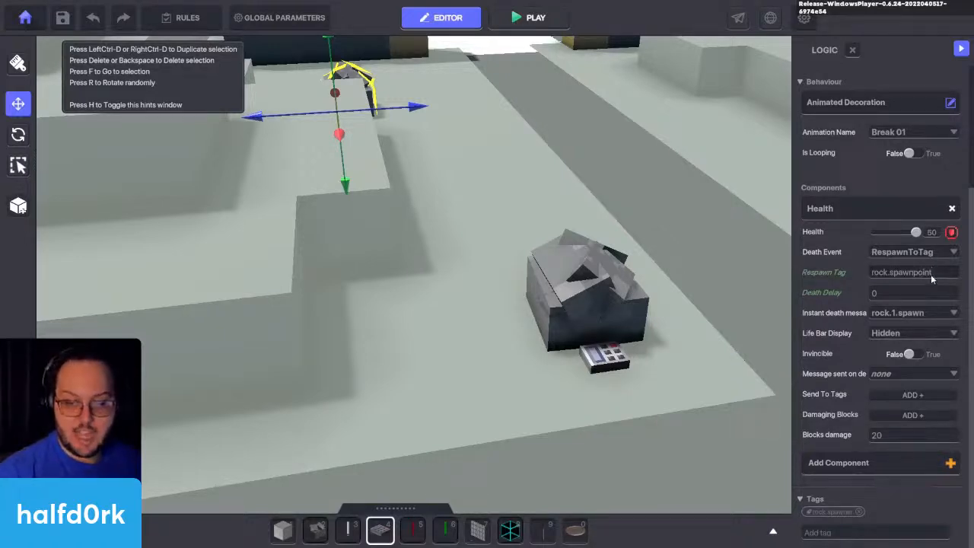
Step: Replace the NumPad Switch's tag with rock.spawnpoint
click(593, 368)
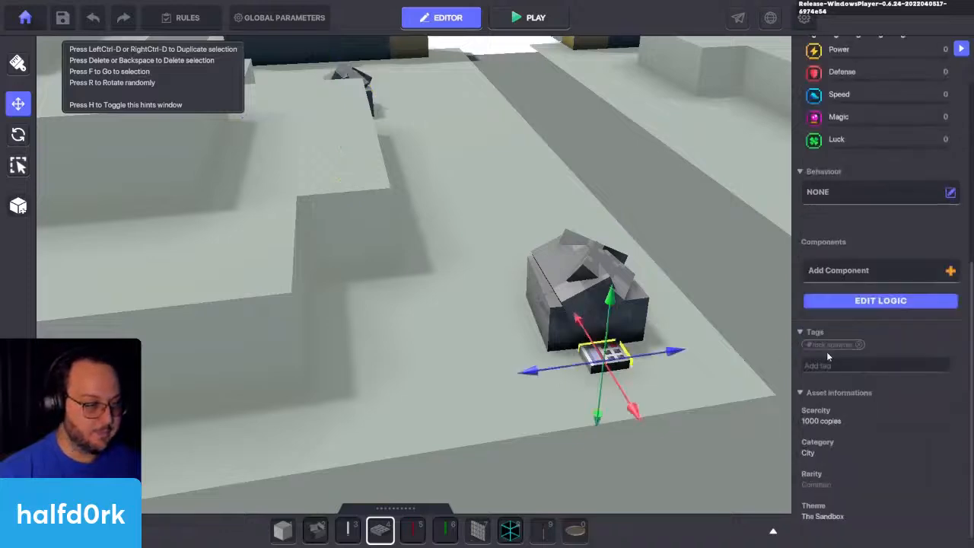
click(852, 366)
text(rock.spawnpoint)
key(Return)
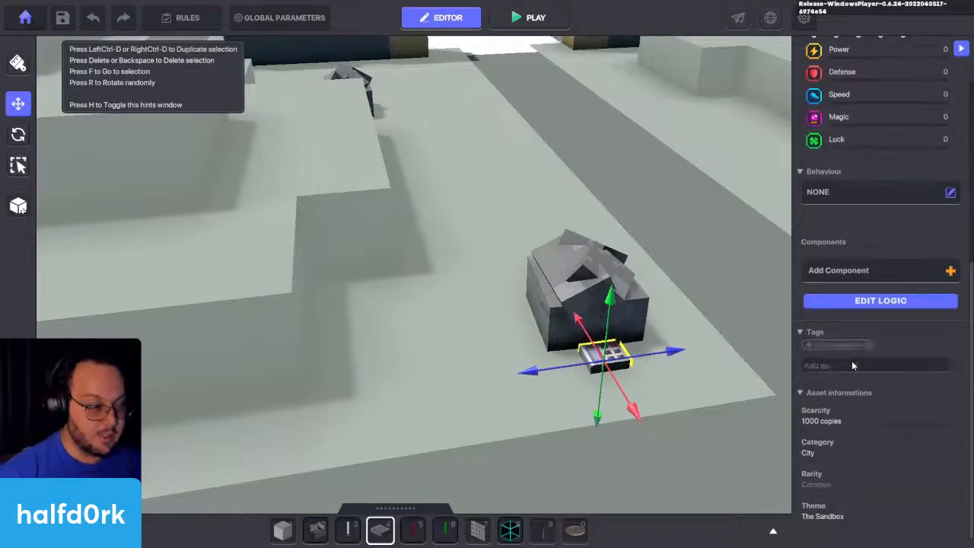
Step: Hide the NumPad Switch and move it inside the original rock
scroll(889, 343, up, 5)
click(809, 111)
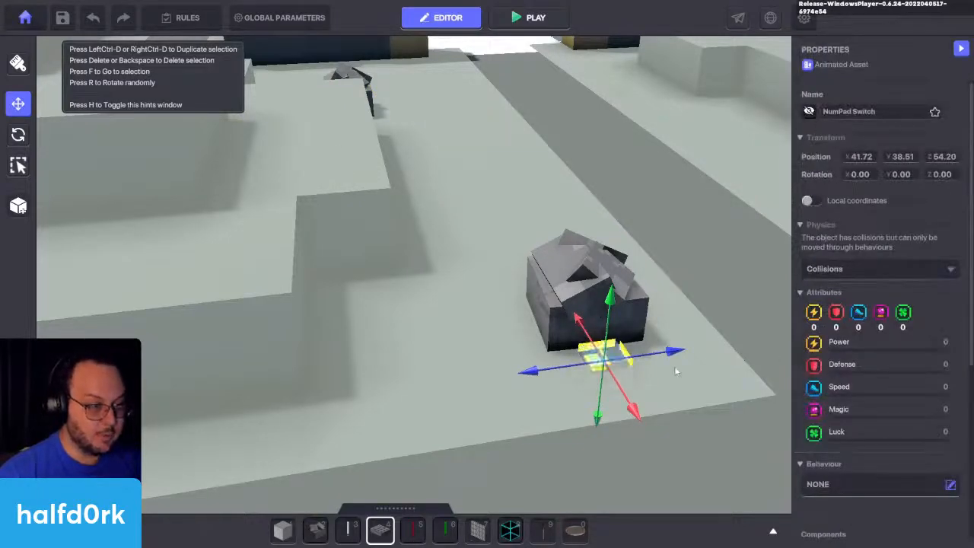
drag(633, 359, 619, 328)
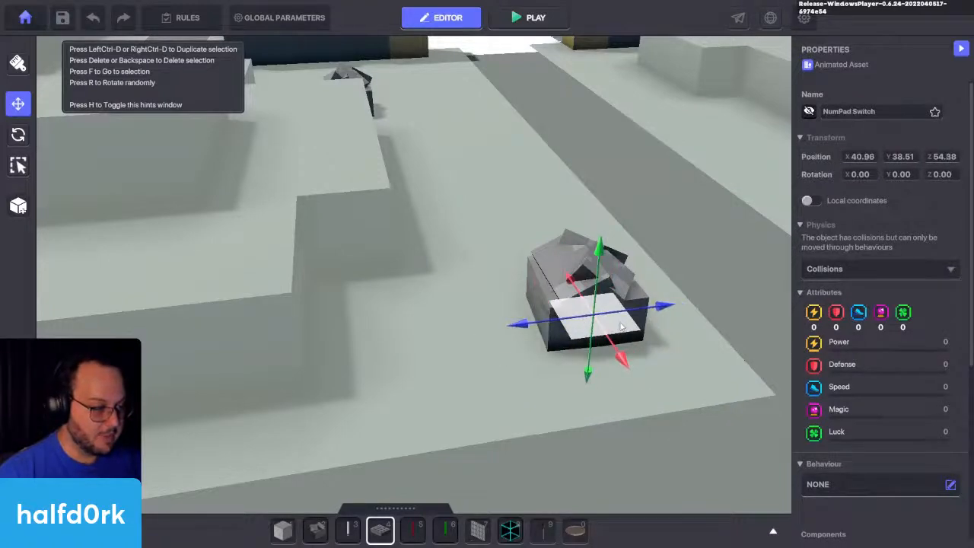
Step: Playtest the level and attack the original Sandstorm Rock until it is destroyed to check the breaking copy's respawn
key(ctrl+p)
key(w)
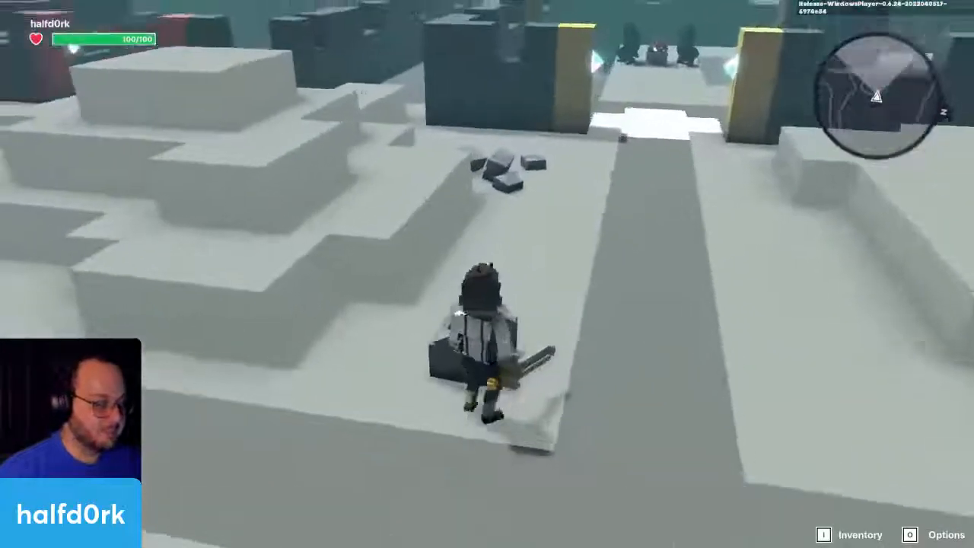
click(487, 274)
click(487, 274)
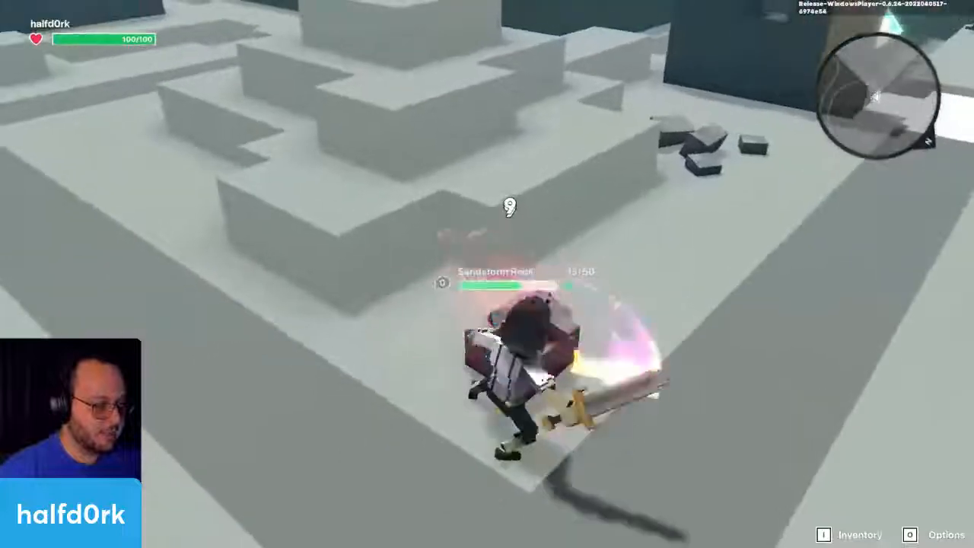
click(487, 274)
click(487, 274)
click(487, 274)
key(s)
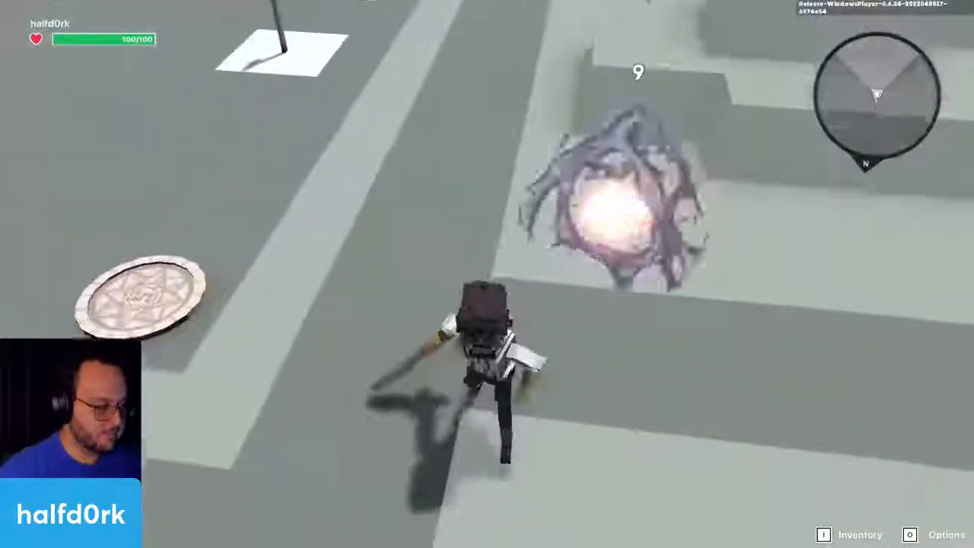
Step: Walk past the destroyed rock's remains and end the playtest
key(w)
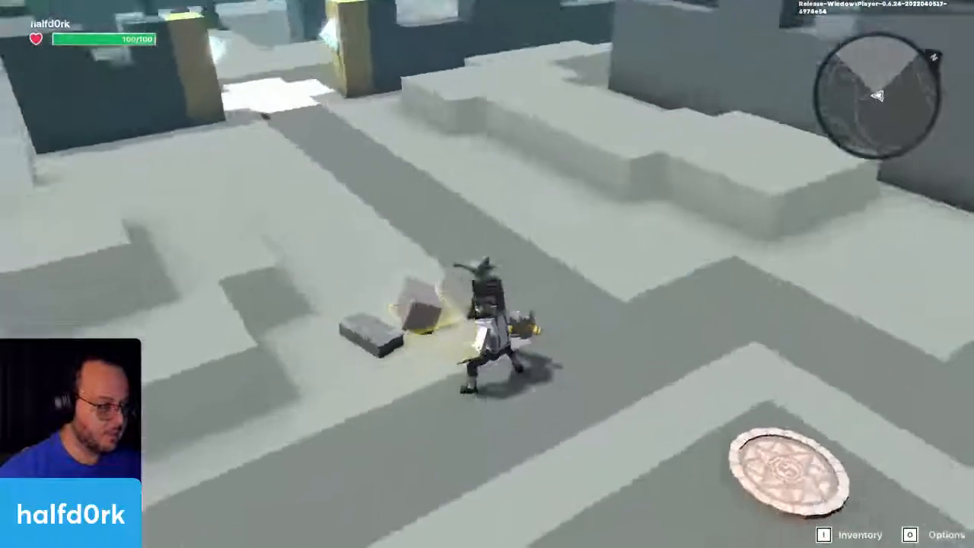
key(Escape)
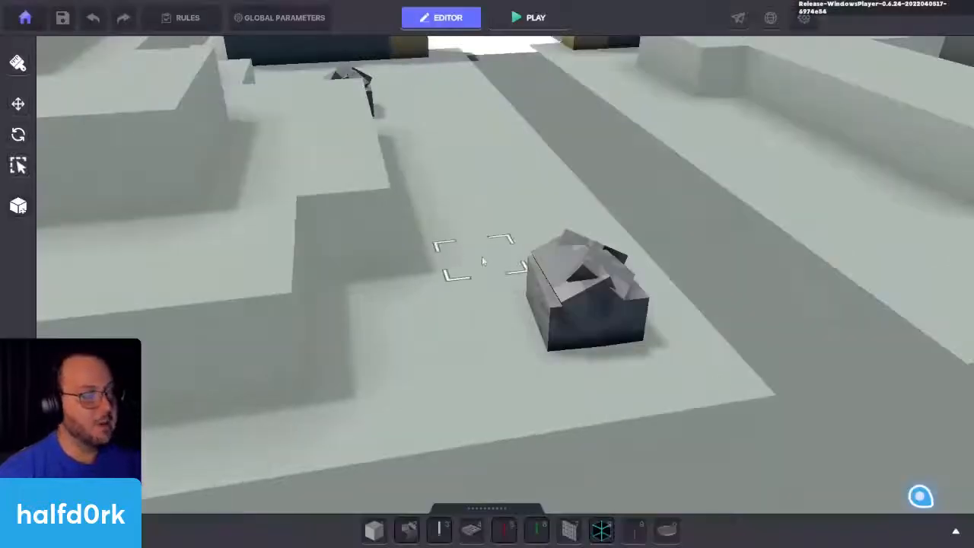
Step: Place a new Sandstorm Rock across the path from the existing rock
key(s)
key(d)
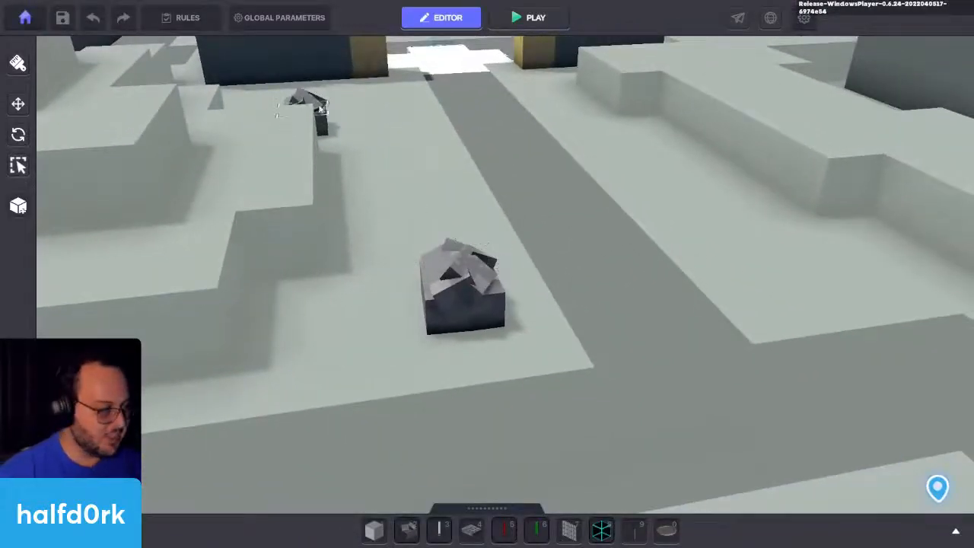
key(d)
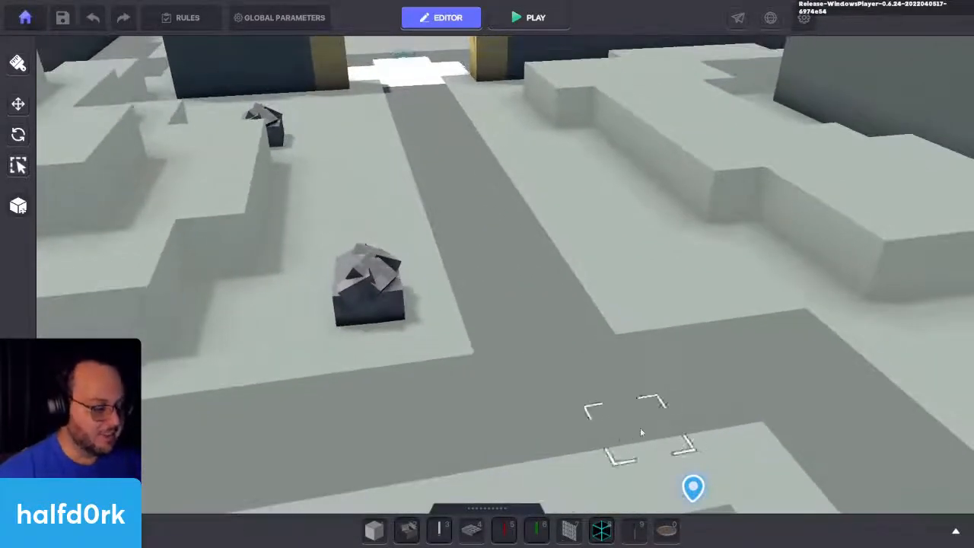
click(636, 274)
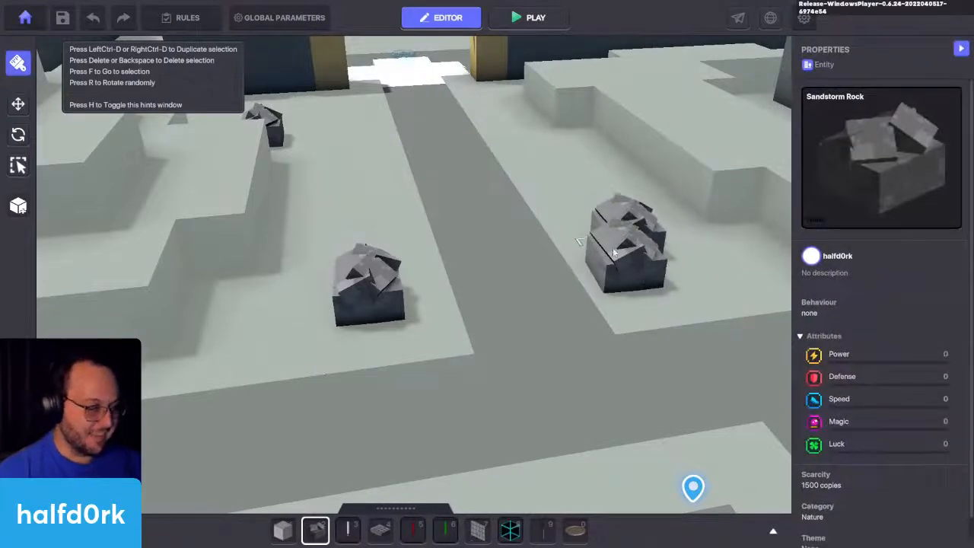
key(Escape)
Step: Assign the Door behaviour to the newly placed Sandstorm Rock
click(651, 277)
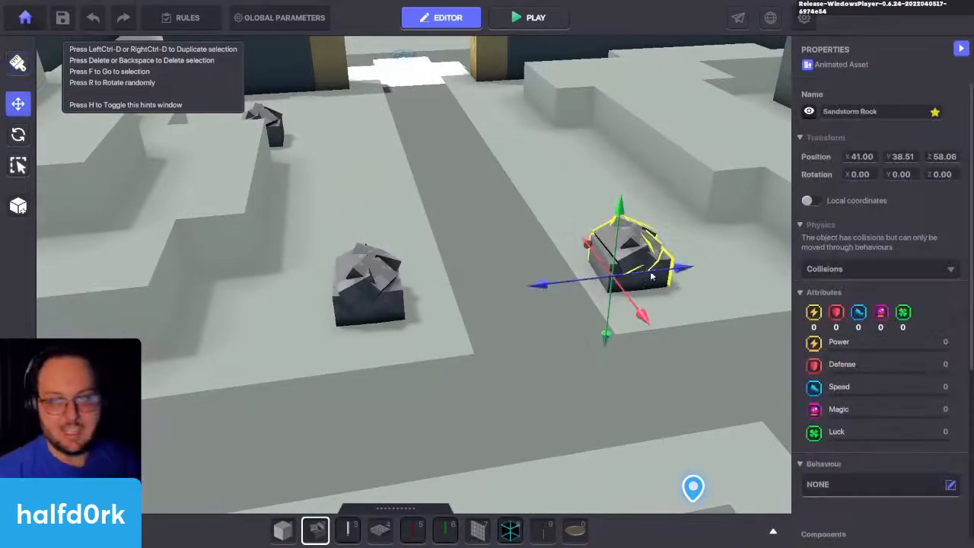
scroll(897, 268, down, 4)
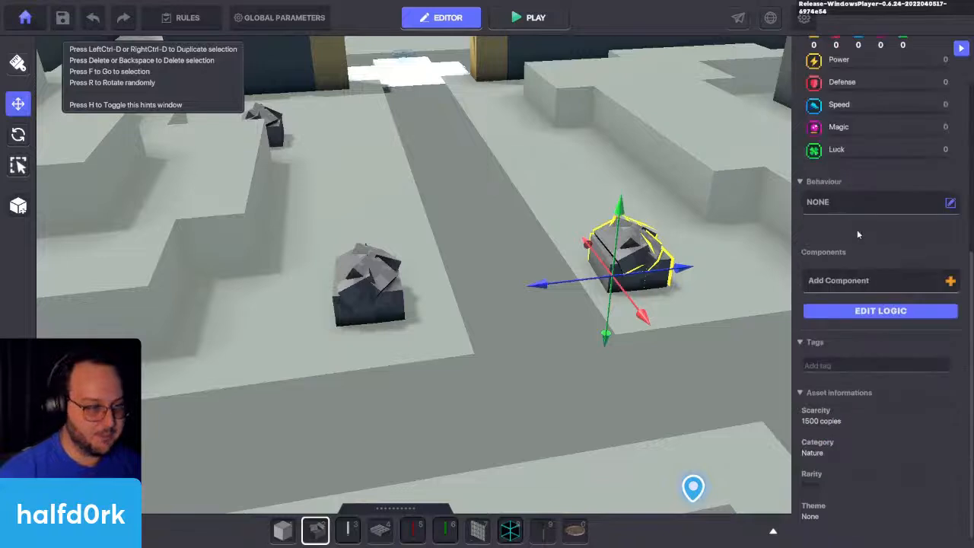
click(852, 201)
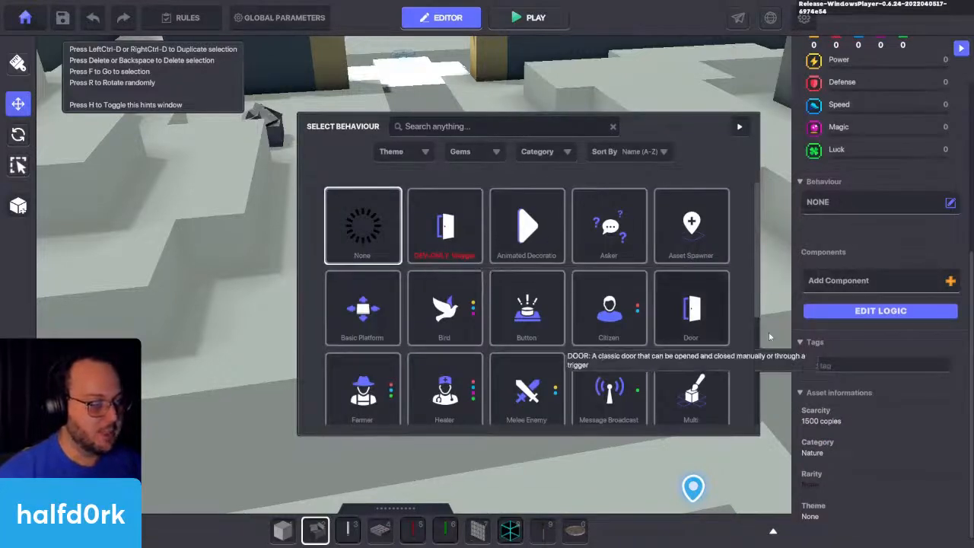
click(691, 309)
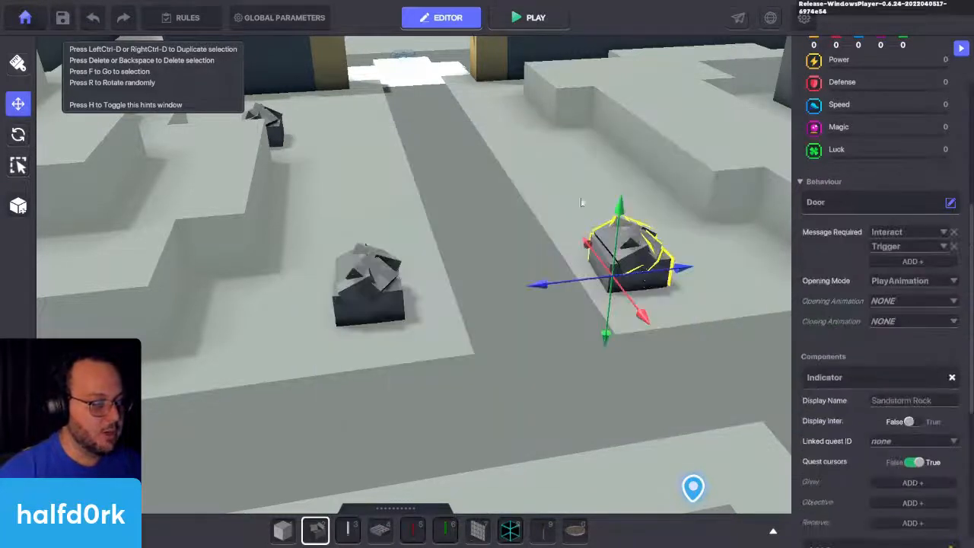
Step: Remove Interact from the Door rock's required messages and replace Trigger with a new message named rock.2.destroy
click(954, 233)
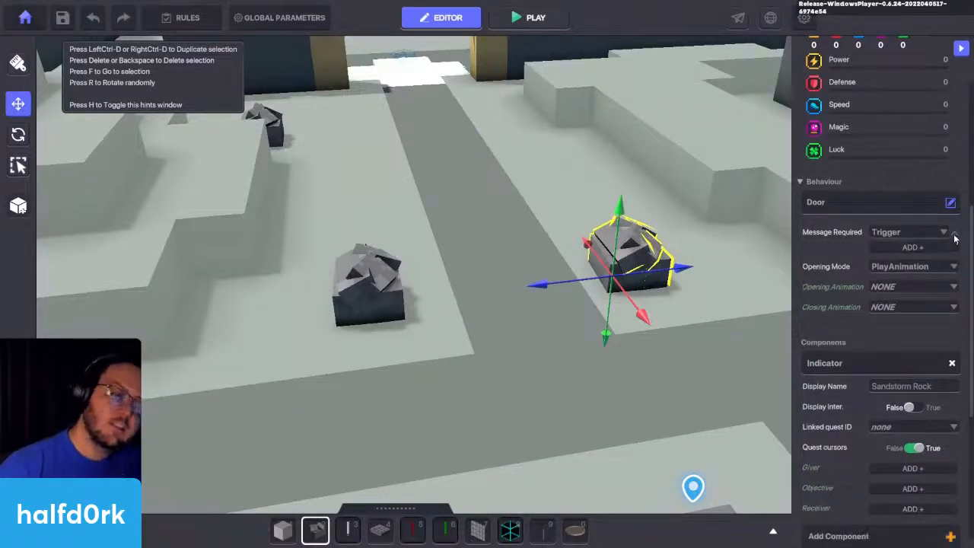
click(943, 234)
text(roc)
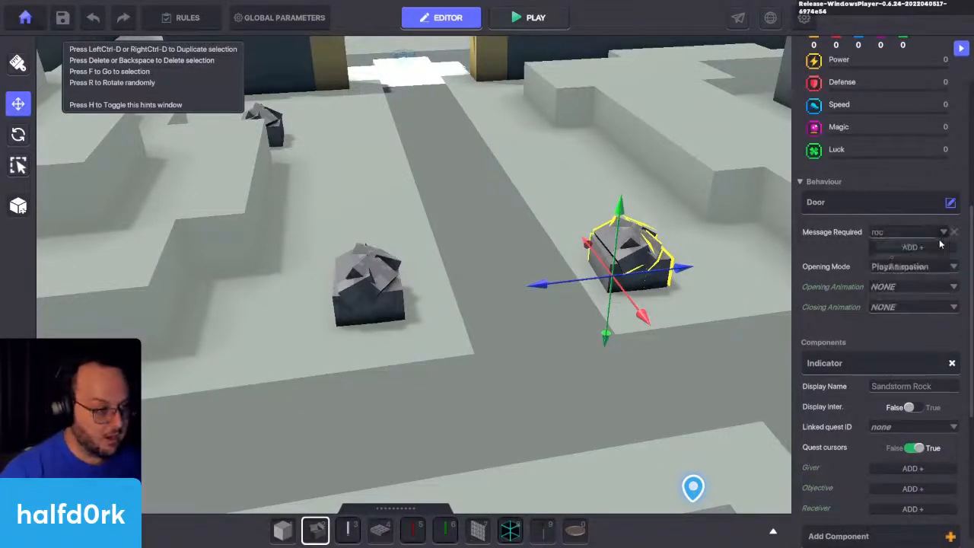
text(k.2.dest)
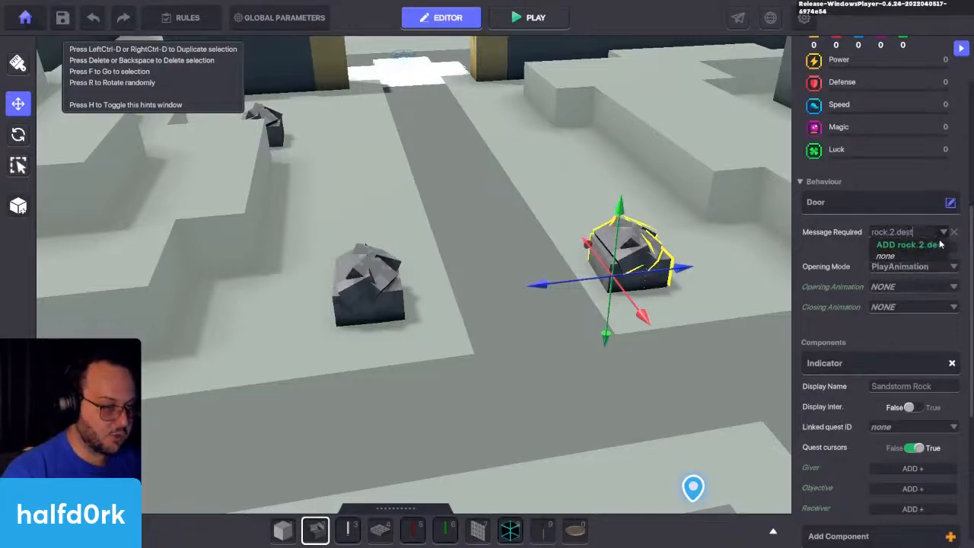
text(roy)
click(912, 244)
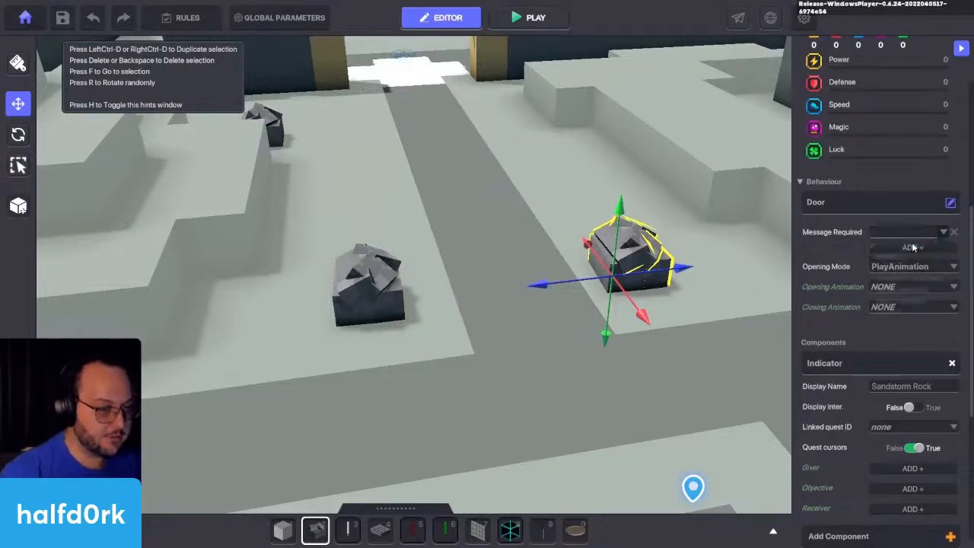
key(f)
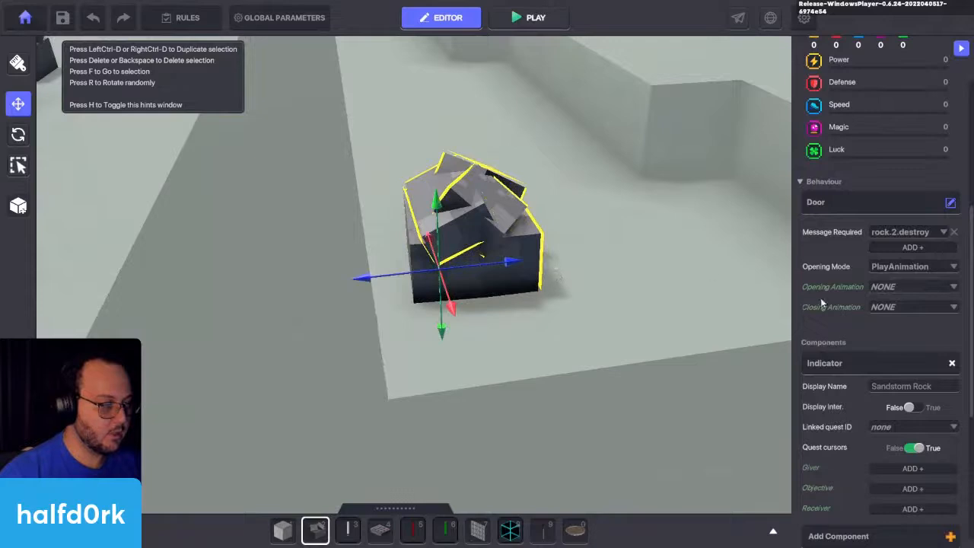
Step: Set the Door rock's Opening Animation to Break 01 and its Closing Animation to Idle
click(908, 286)
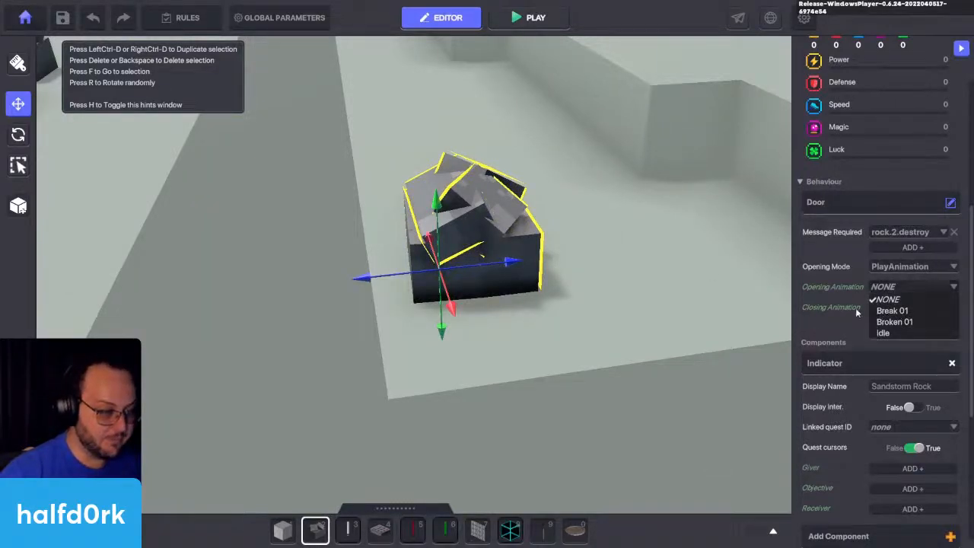
click(886, 311)
click(887, 307)
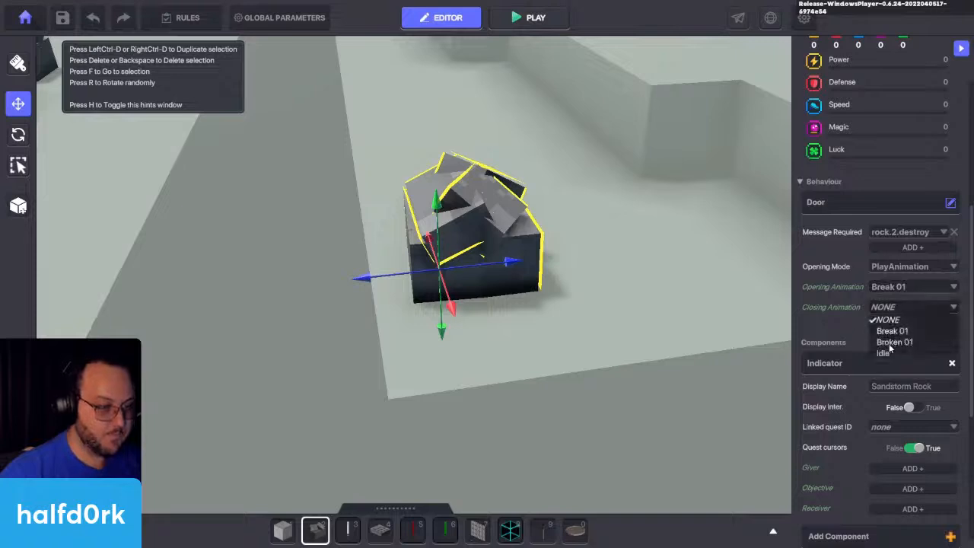
click(882, 353)
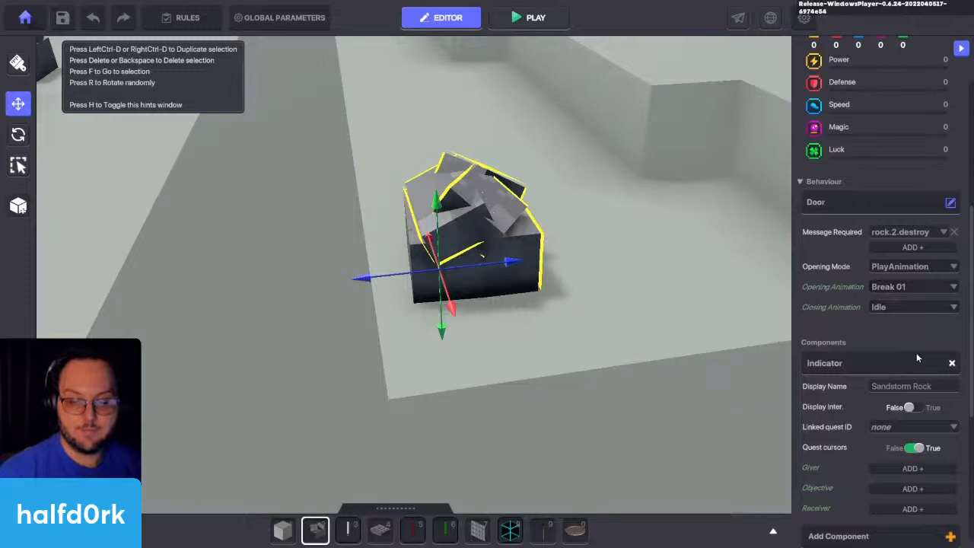
Step: Remove the Indicator component from the Door rock and open its logic settings
click(953, 364)
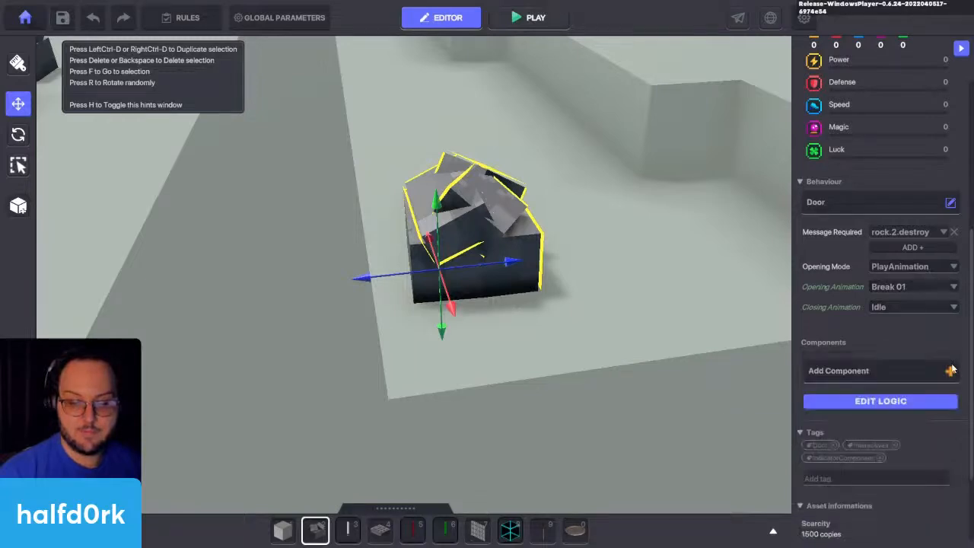
click(893, 407)
scroll(839, 363, down, 1)
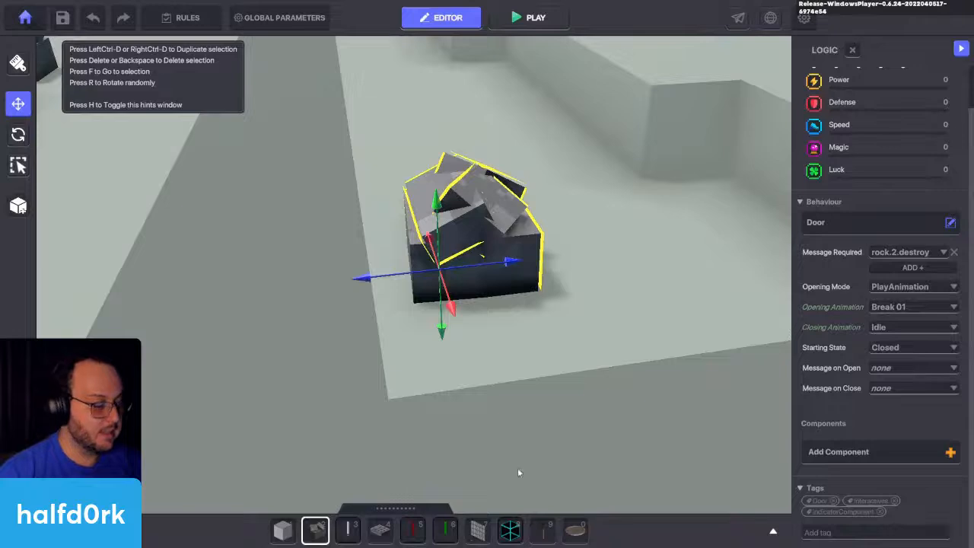
Step: Place a second plain Sandstorm Rock and move it to overlap the Door rock at X 41.50, Z 58.00
key(ctrl+d)
click(633, 367)
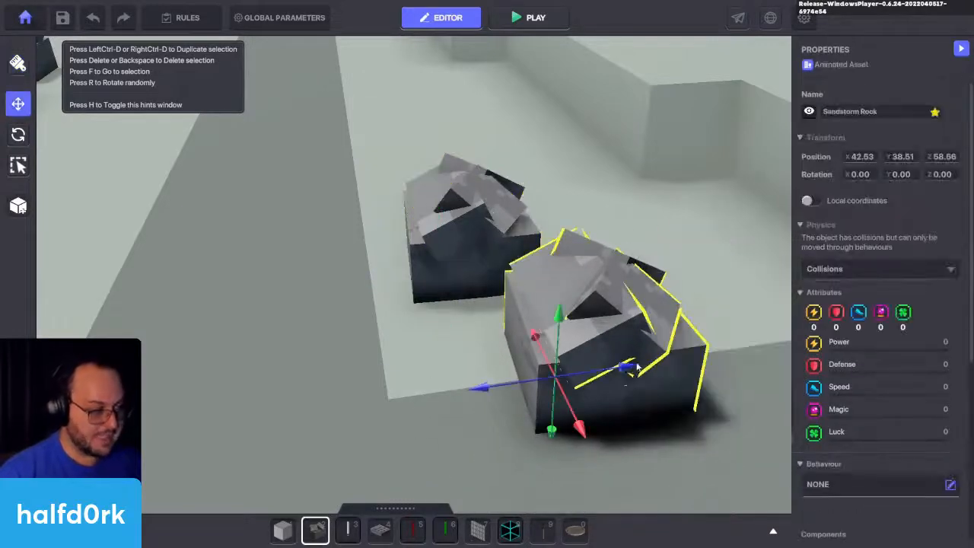
drag(586, 390, 476, 312)
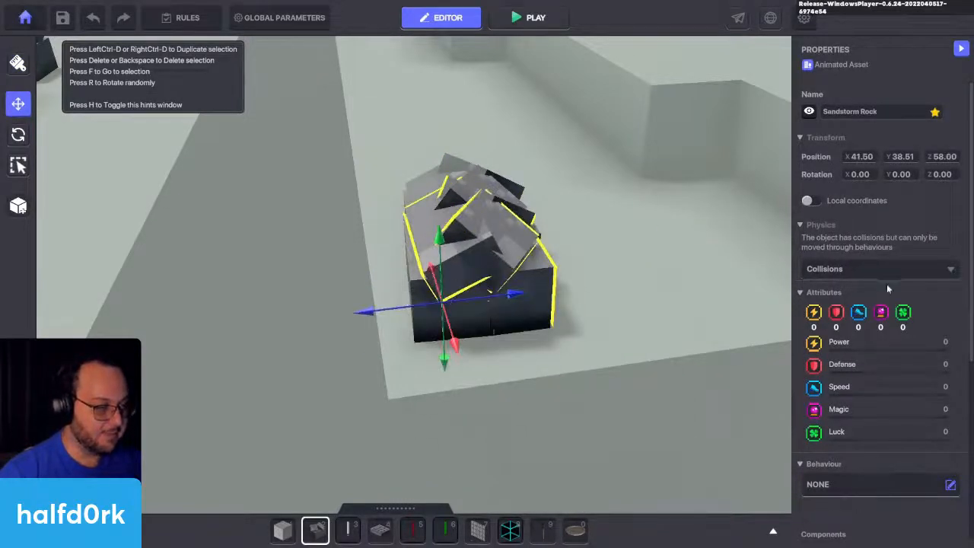
Step: Add a Health component to the overlapping plain rock
scroll(883, 286, down, 5)
click(845, 259)
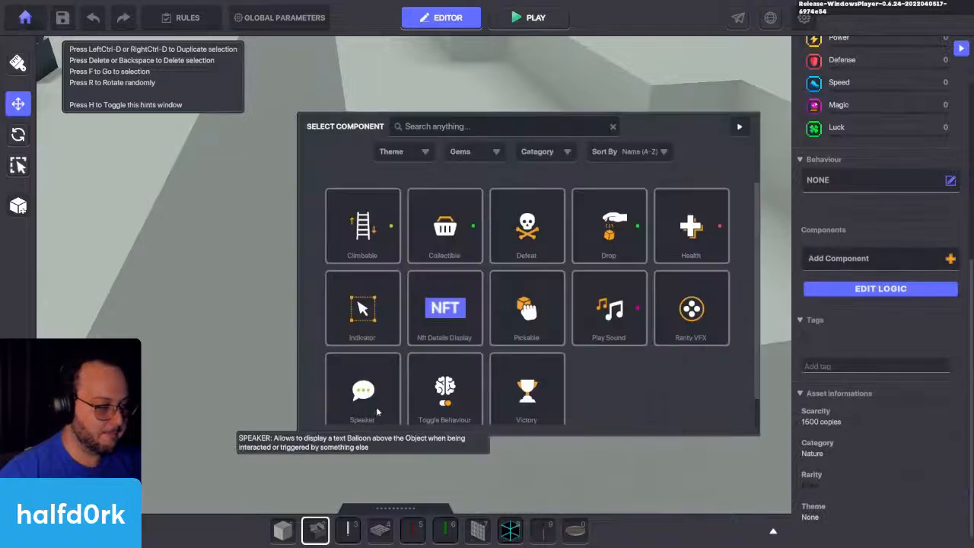
click(691, 232)
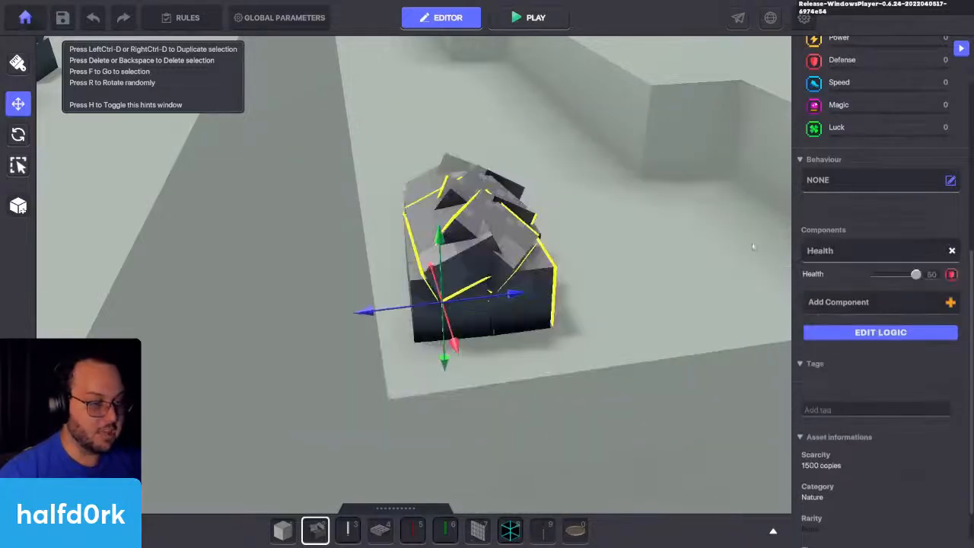
Step: Set the Health rock's message sent on death to rock.2.destroy and its Send To Tags entry to rock.2
click(893, 331)
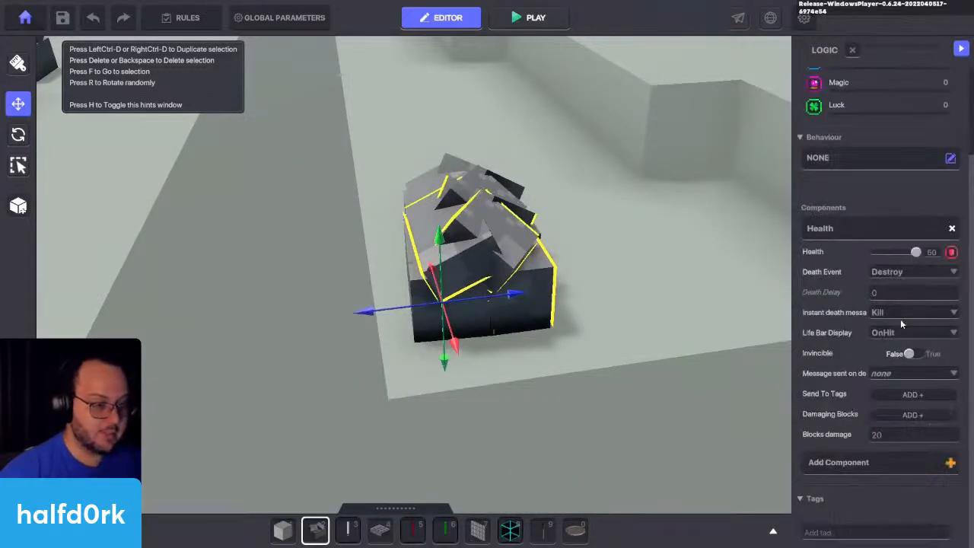
click(888, 370)
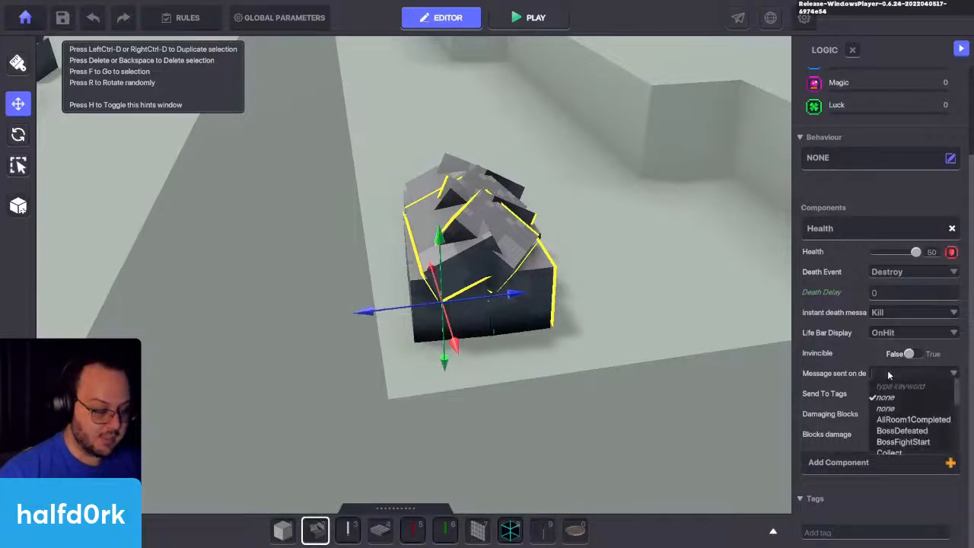
text(rock.2)
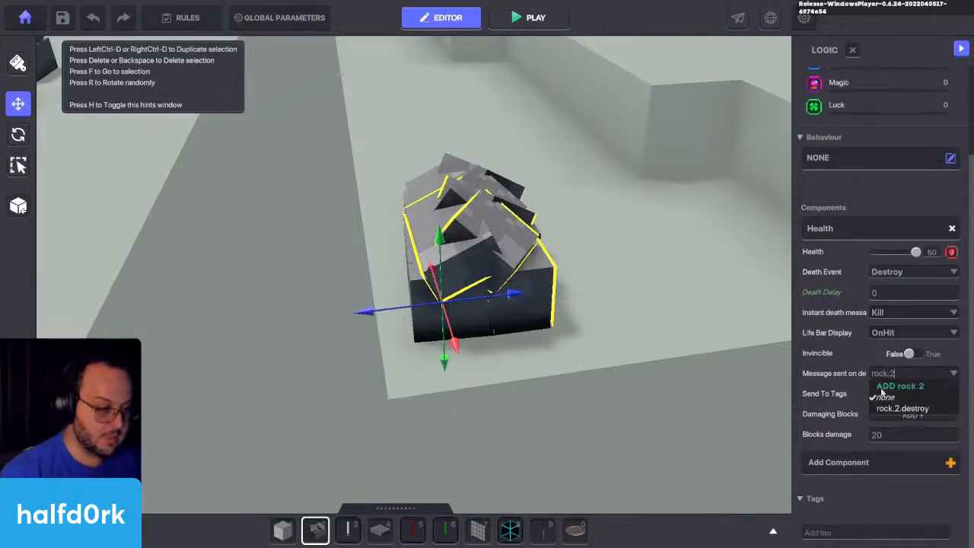
click(881, 410)
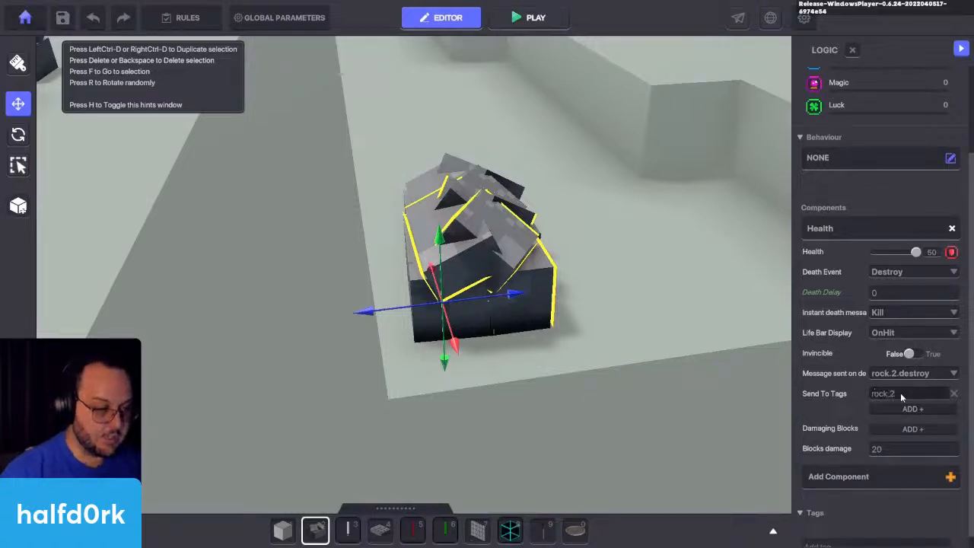
Step: Add the tag rock.2 to the Door rock
click(443, 162)
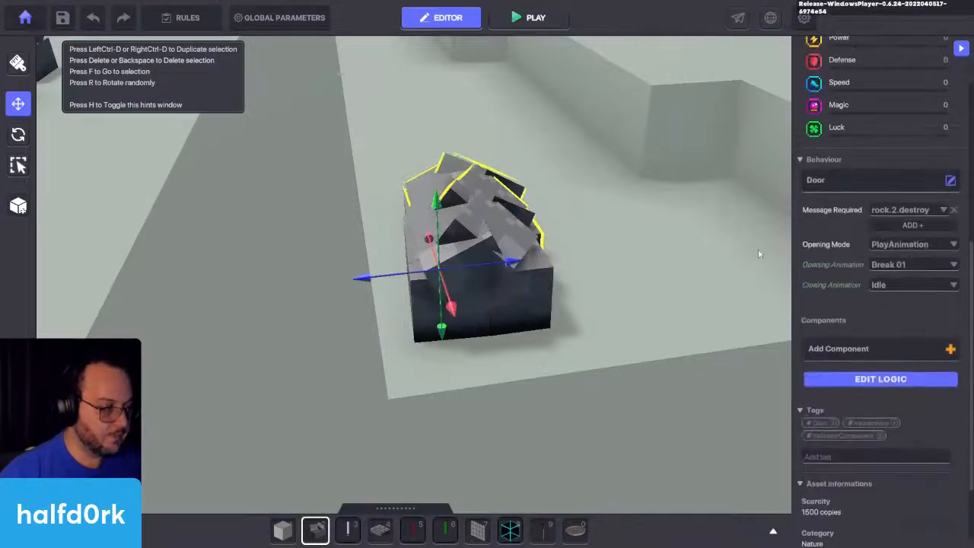
scroll(865, 356, down, 2)
text(rock.2)
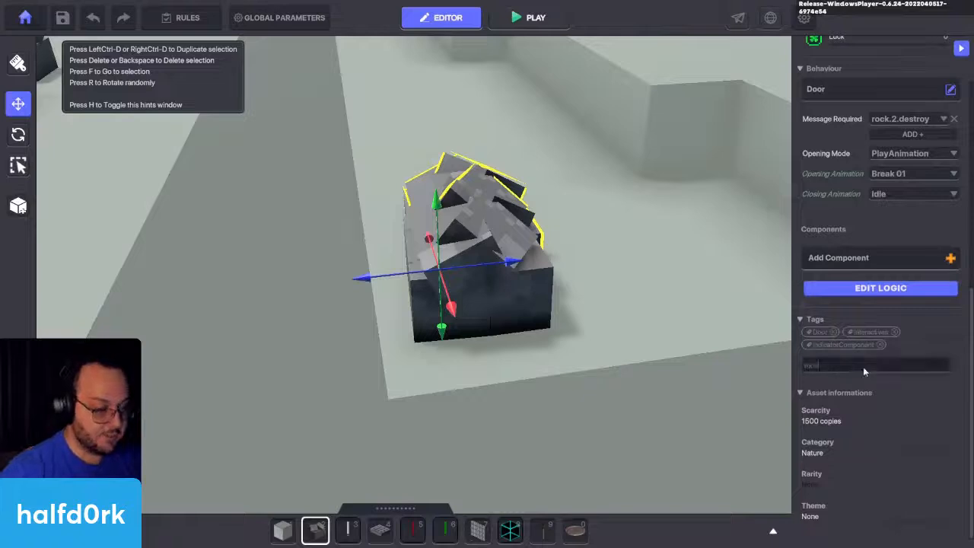
key(Return)
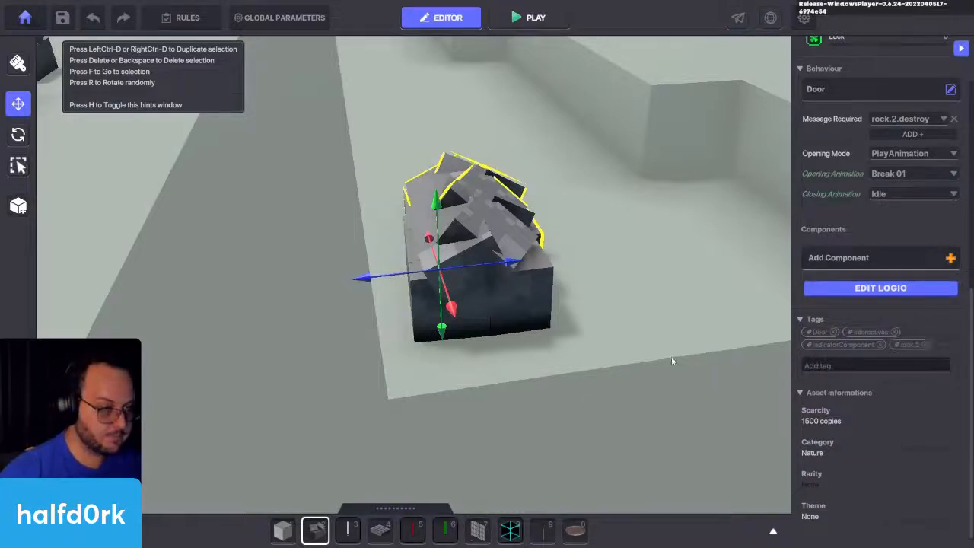
Step: Make the overlapping Health rock invisible
click(537, 294)
scroll(888, 319, down, 3)
scroll(814, 220, up, 3)
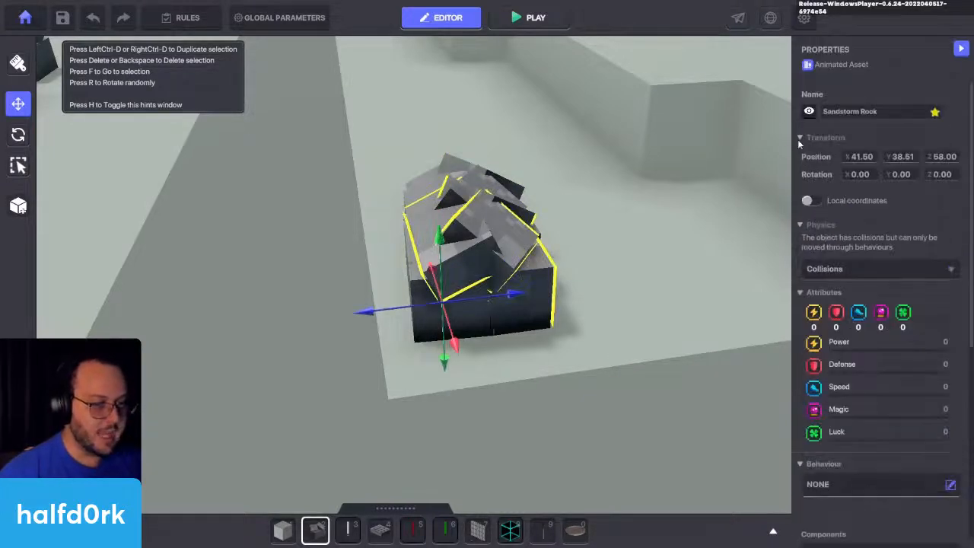
click(809, 111)
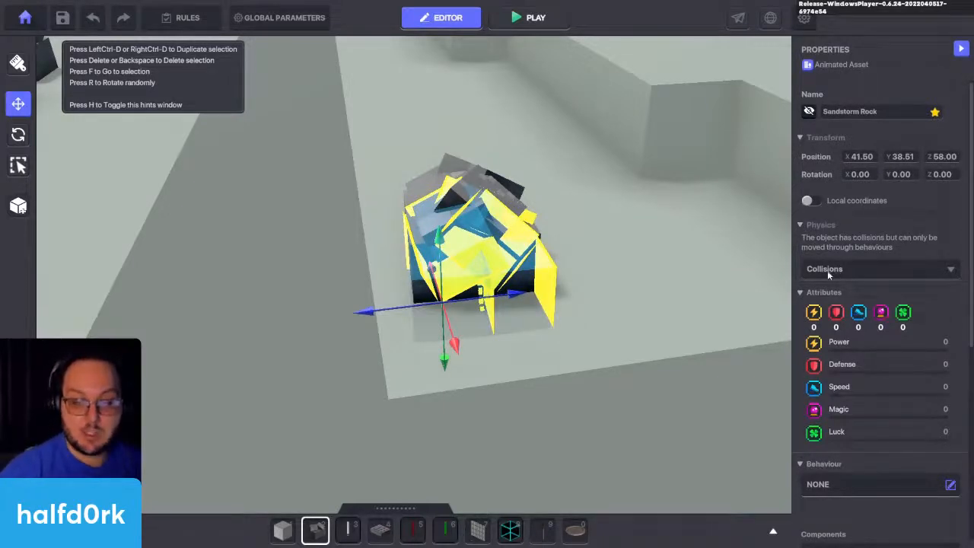
Step: Review the hidden rock's Health logic and the Door rock's message, animation and tag settings
scroll(852, 275, down, 3)
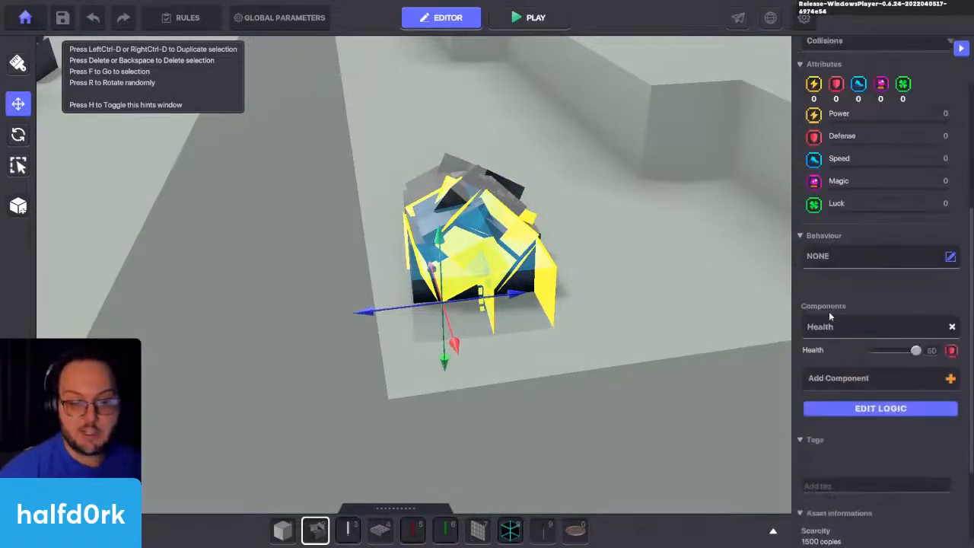
click(879, 408)
scroll(883, 384, down, 2)
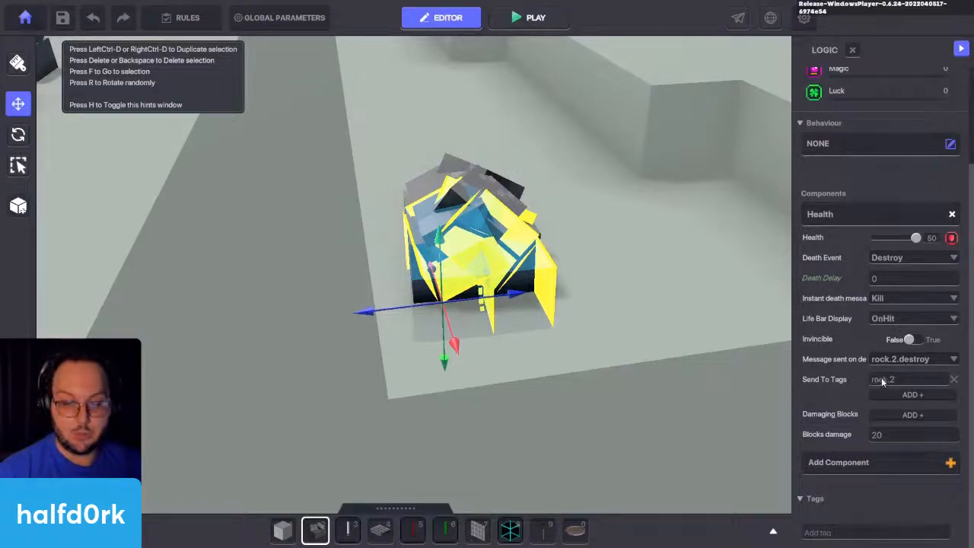
click(453, 184)
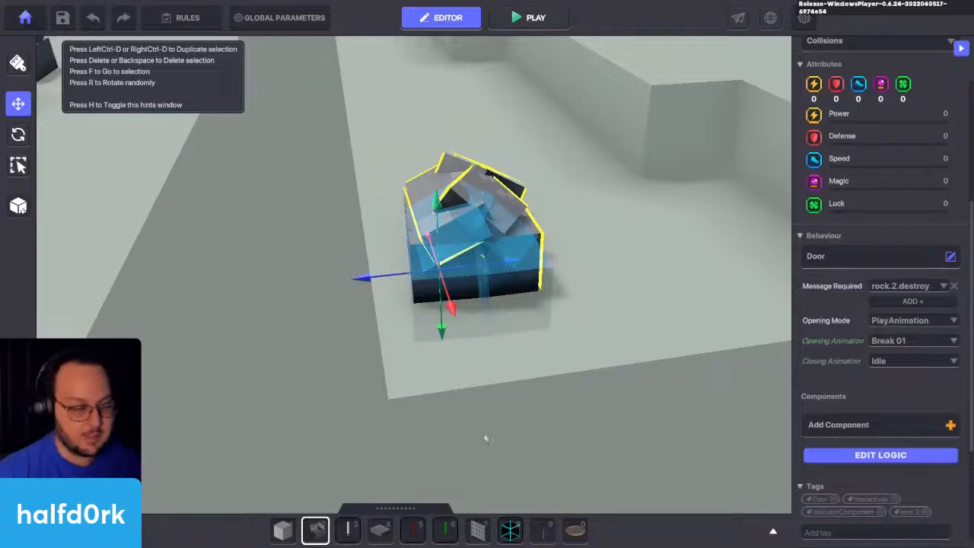
Step: Move the invisible Health rock into alignment with the Door rock so the two overlap
click(461, 288)
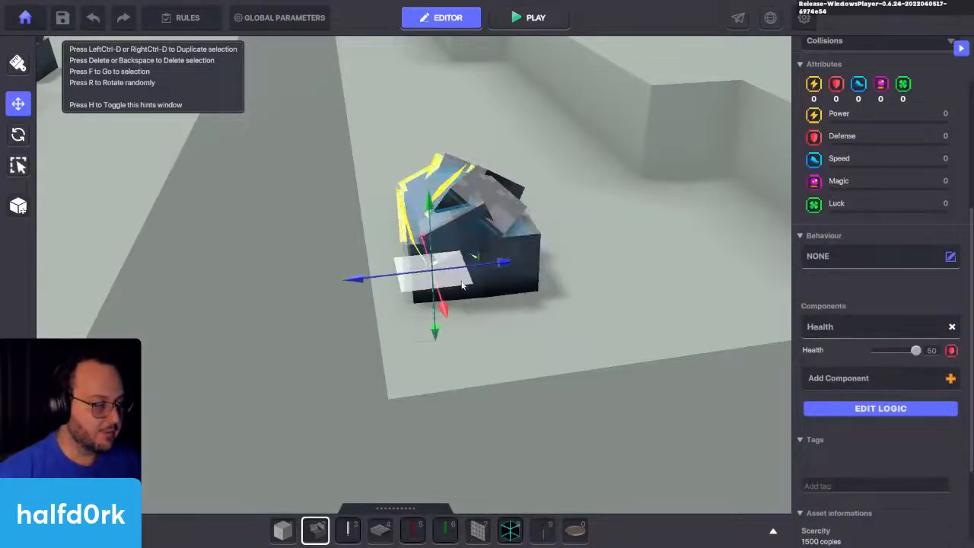
key(r)
key(r)
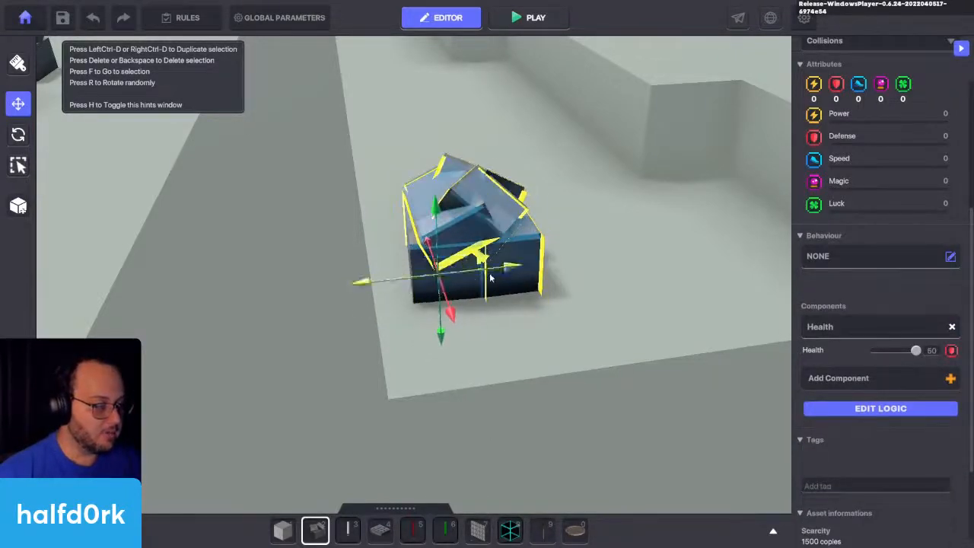
Step: Playtest the level and attack the overlapping Health and Door rocks until the rock breaks
key(ctrl+p)
key(w)
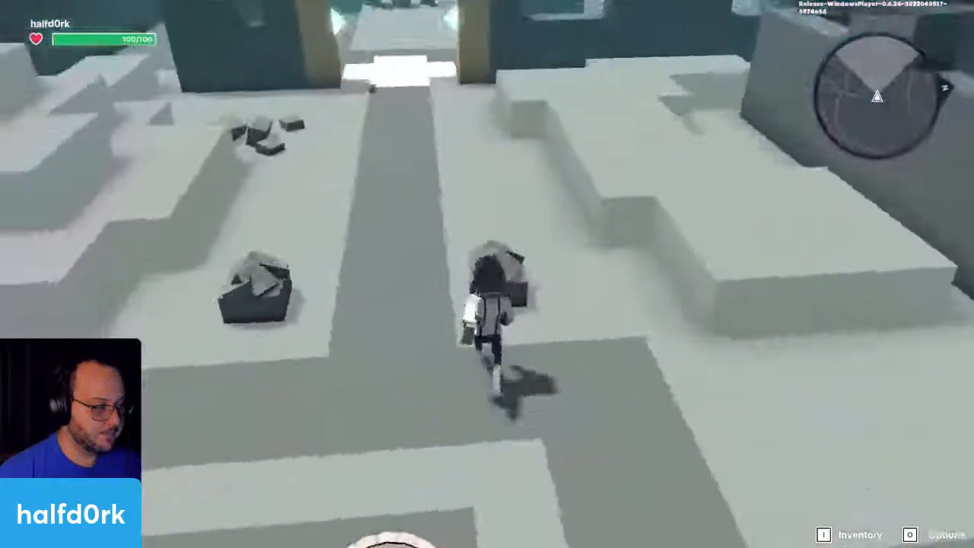
click(487, 274)
click(487, 274)
click(487, 274)
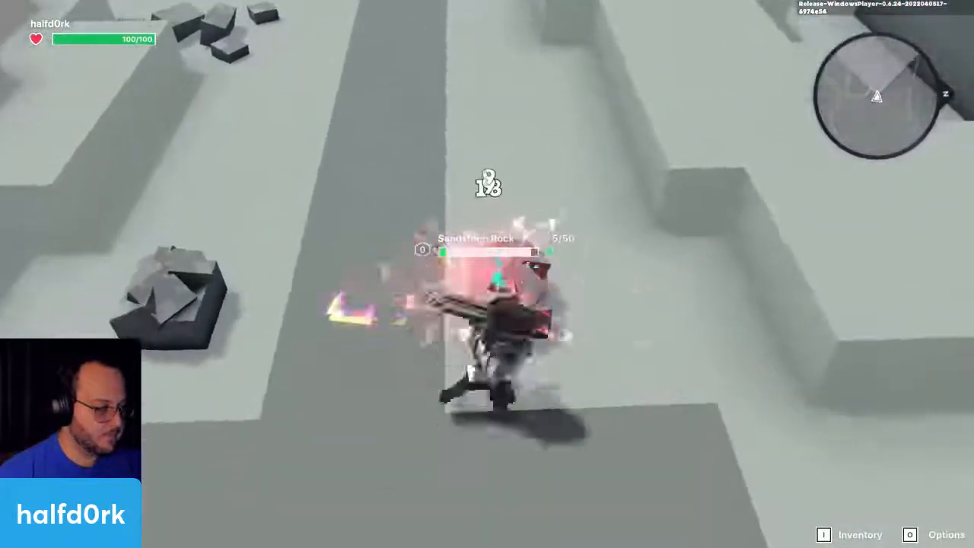
click(487, 274)
click(487, 274)
key(w)
click(488, 274)
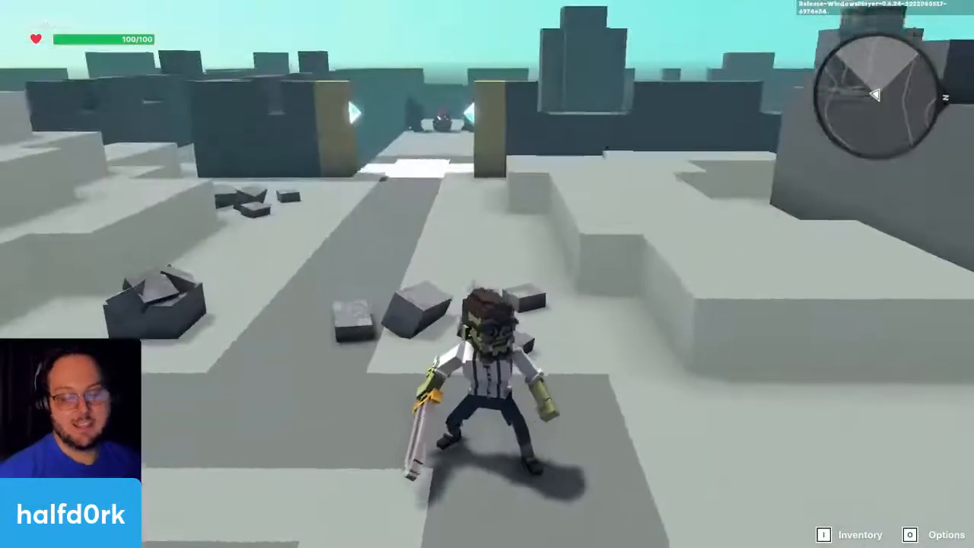
Step: Walk around and through the broken rock's debris to check its collisions, and return to editing
key(w)
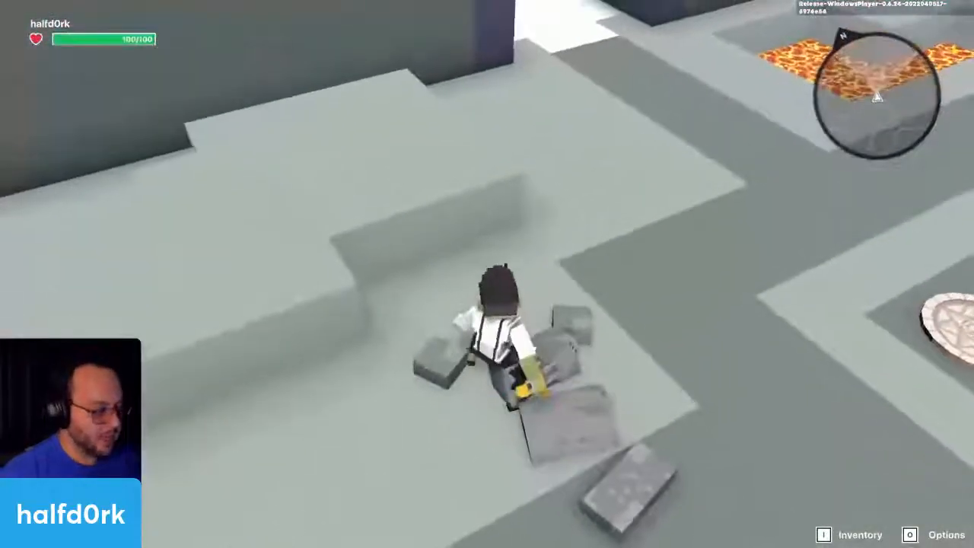
click(487, 274)
key(w)
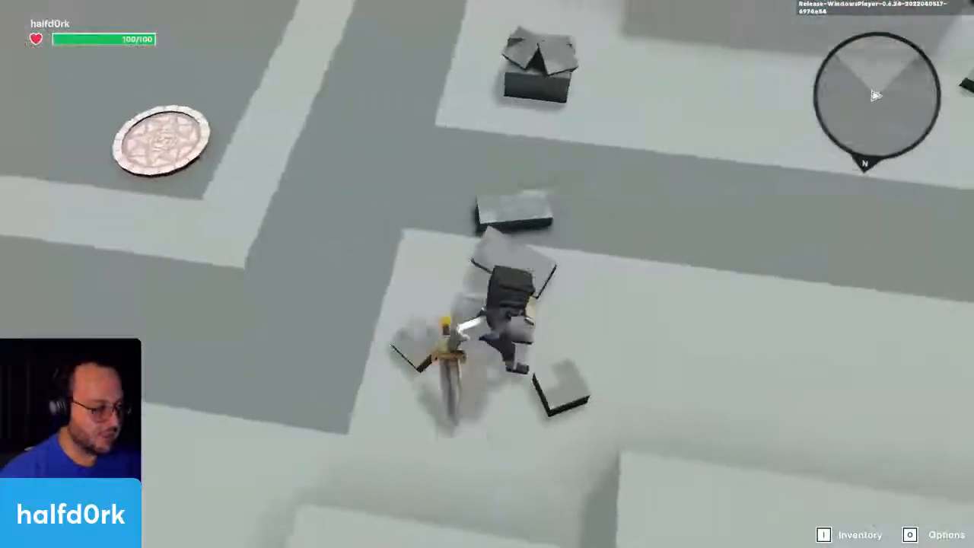
key(w)
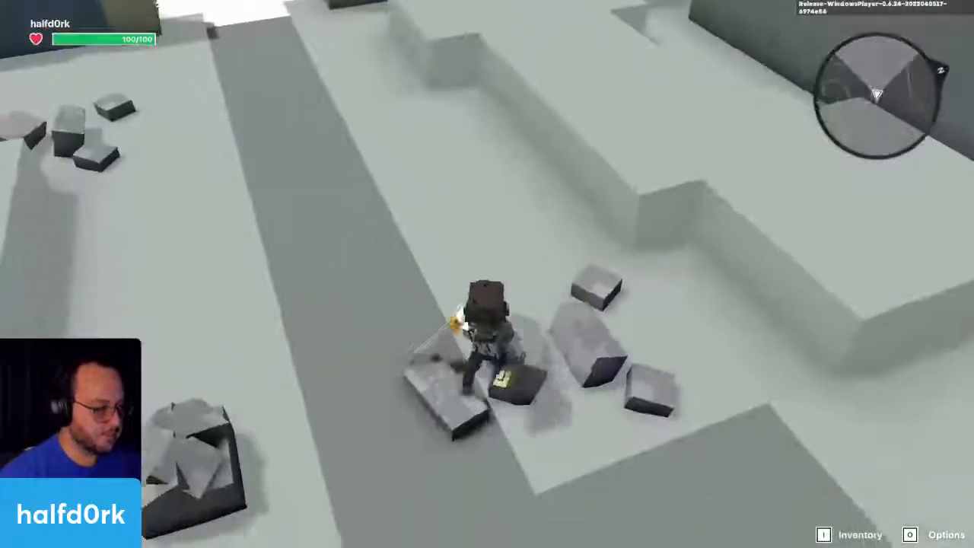
key(w)
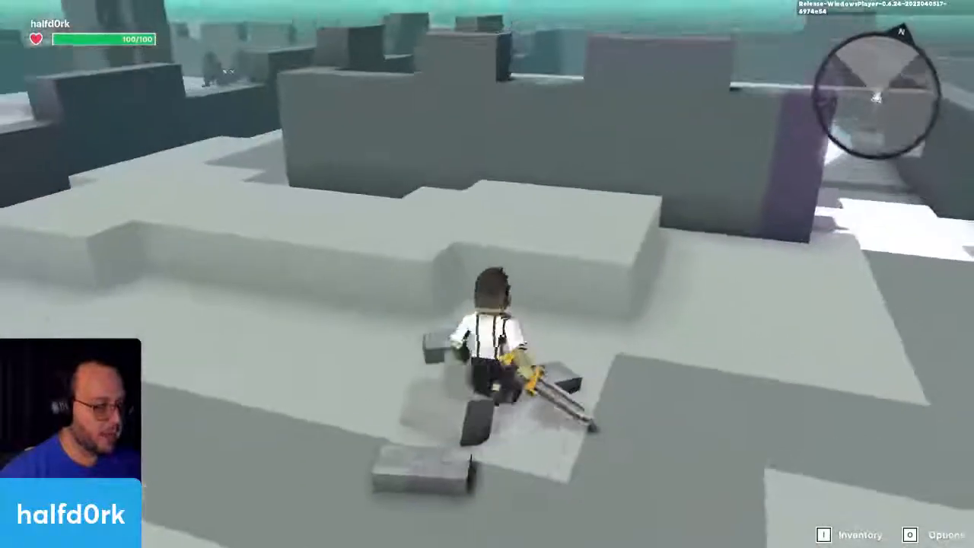
key(w)
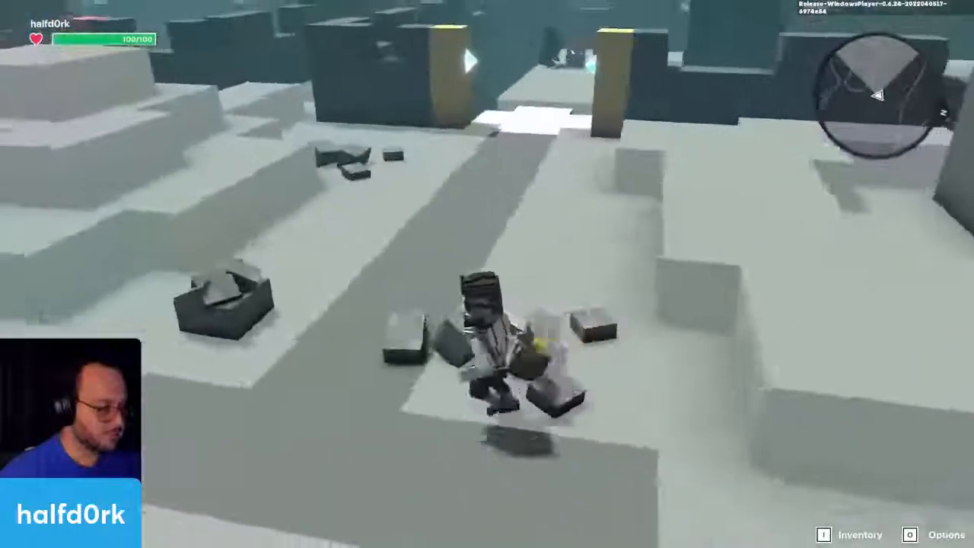
key(w)
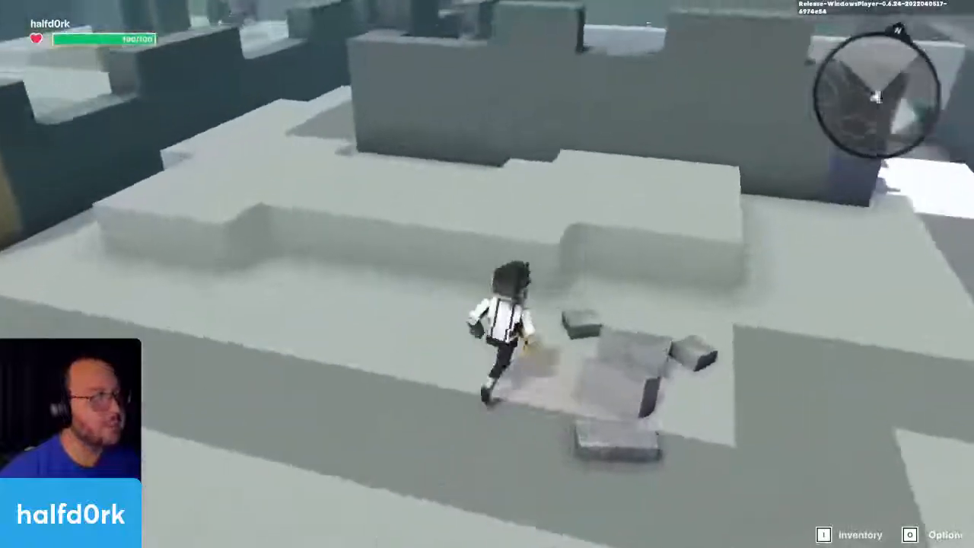
key(d)
key(a)
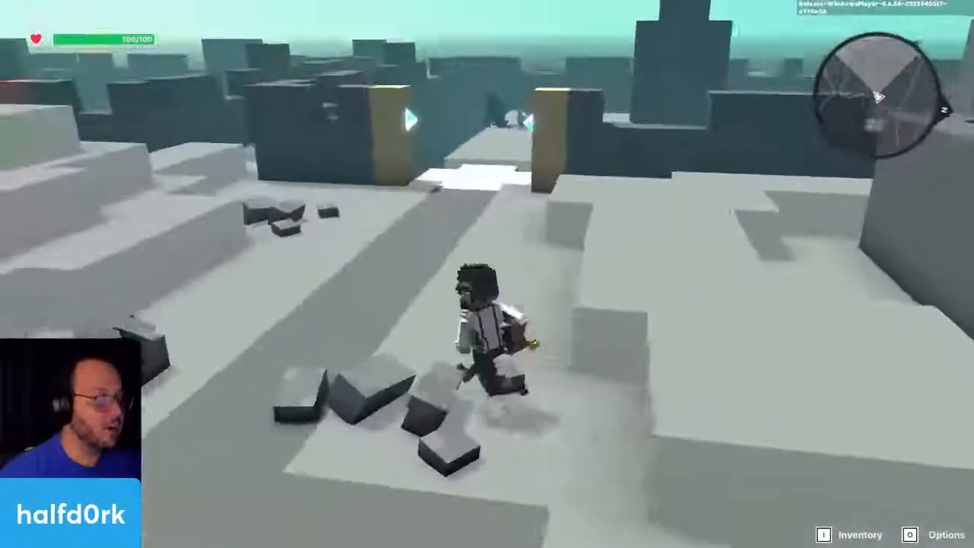
key(s)
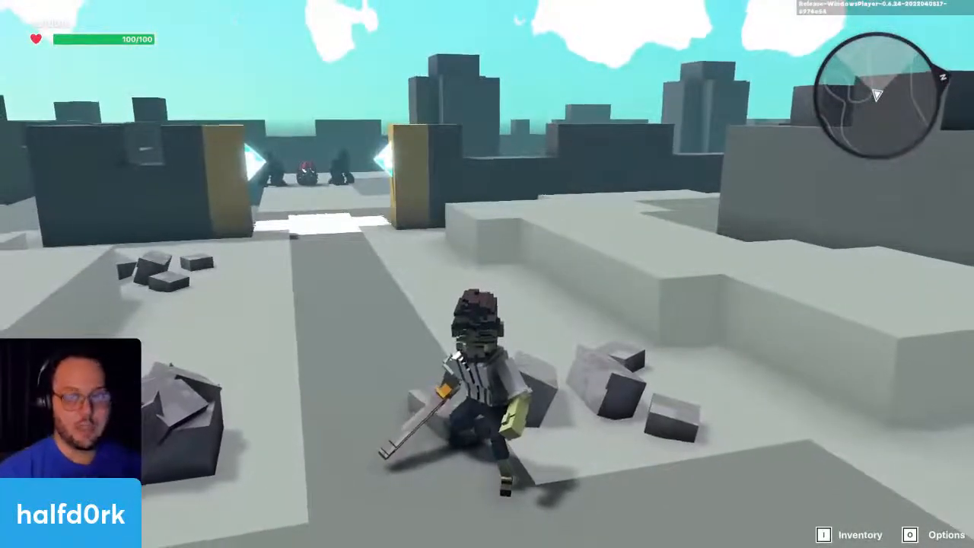
key(d)
key(a)
key(Escape)
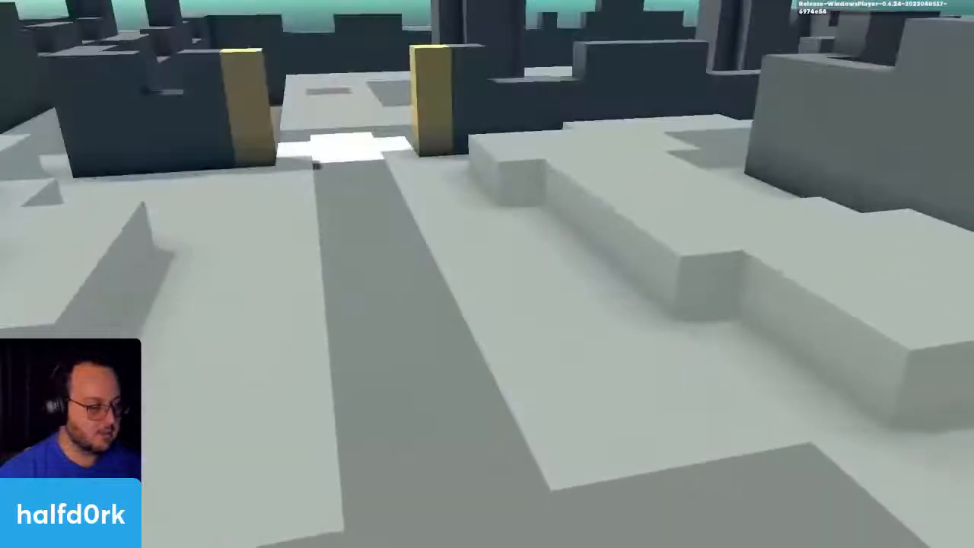
Step: Shift the invisible Health rock around the Door rock and place it at X 41.03, Y 38.51, Z 58.04
click(497, 259)
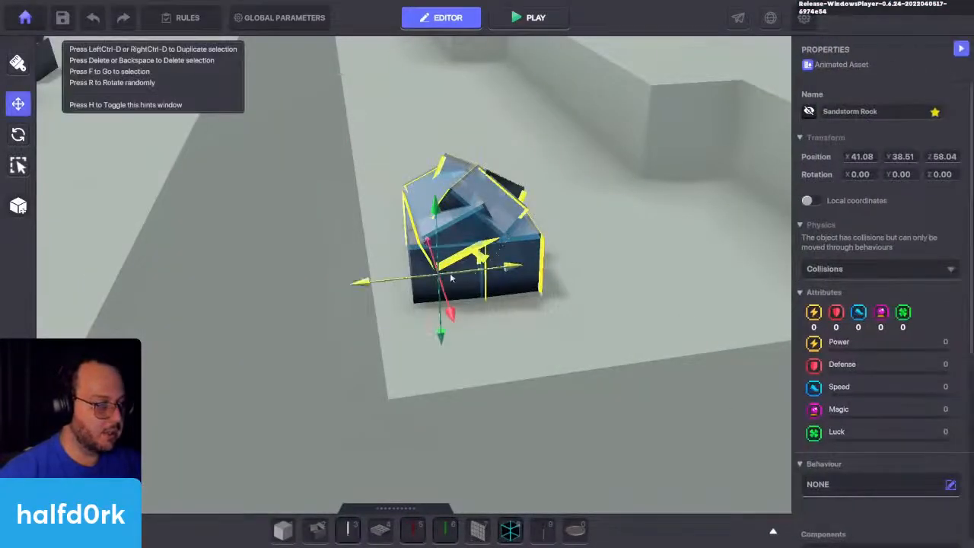
drag(458, 273, 456, 274)
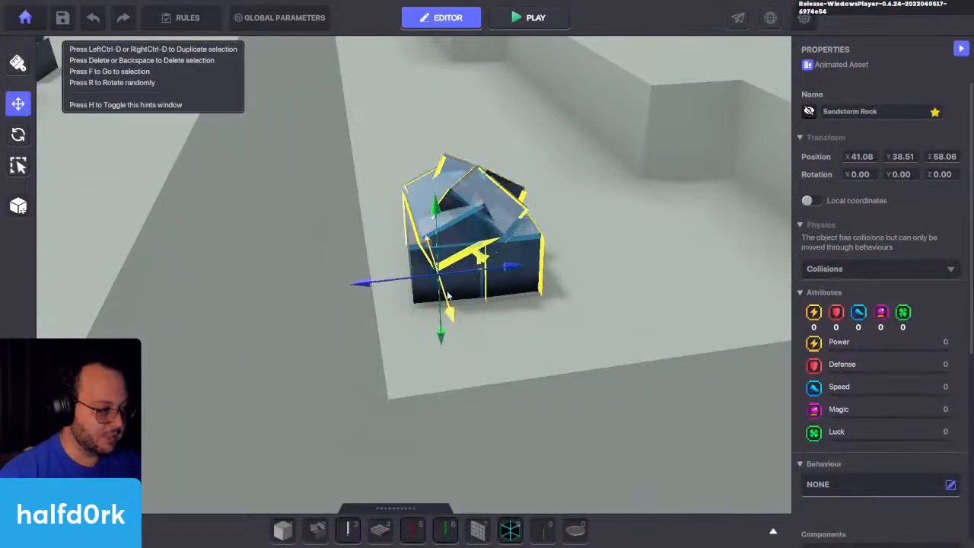
click(565, 294)
click(441, 175)
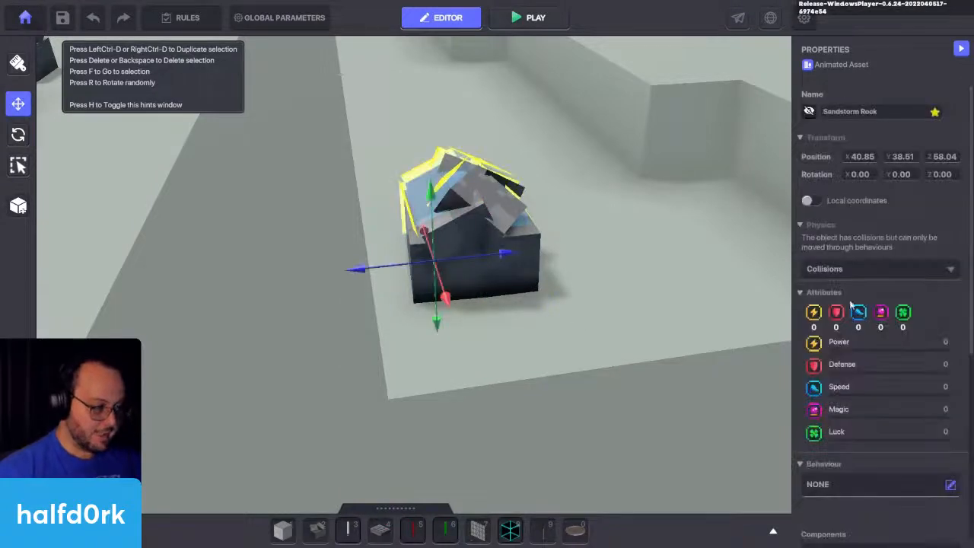
scroll(850, 294, down, 3)
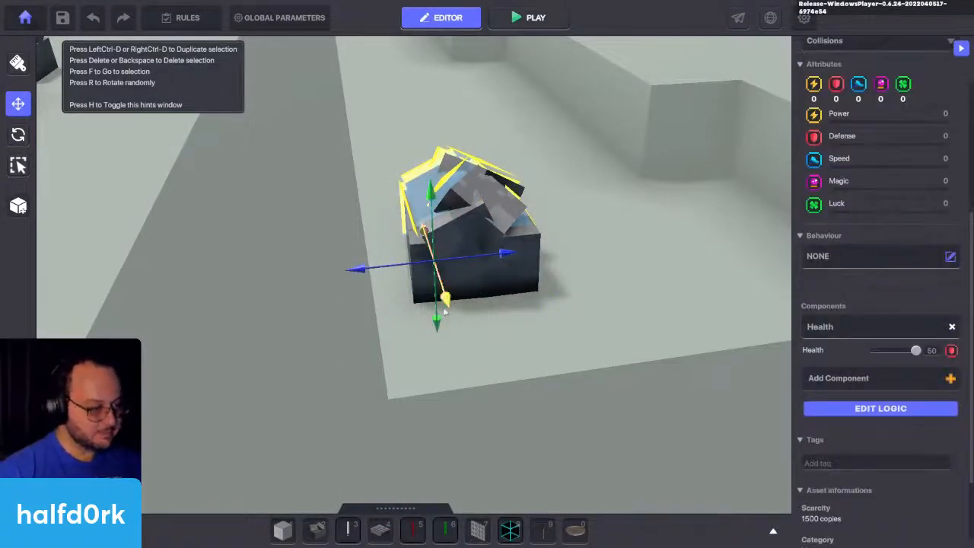
mouse_move(448, 304)
mouse_down()
mouse_move(455, 333)
mouse_move(451, 318)
mouse_up()
click(606, 306)
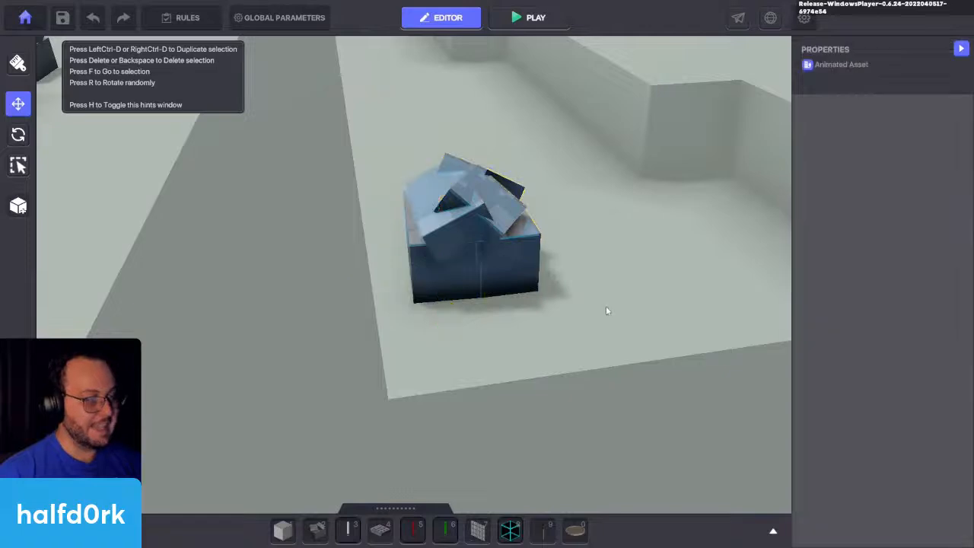
key(a)
key(d)
click(563, 261)
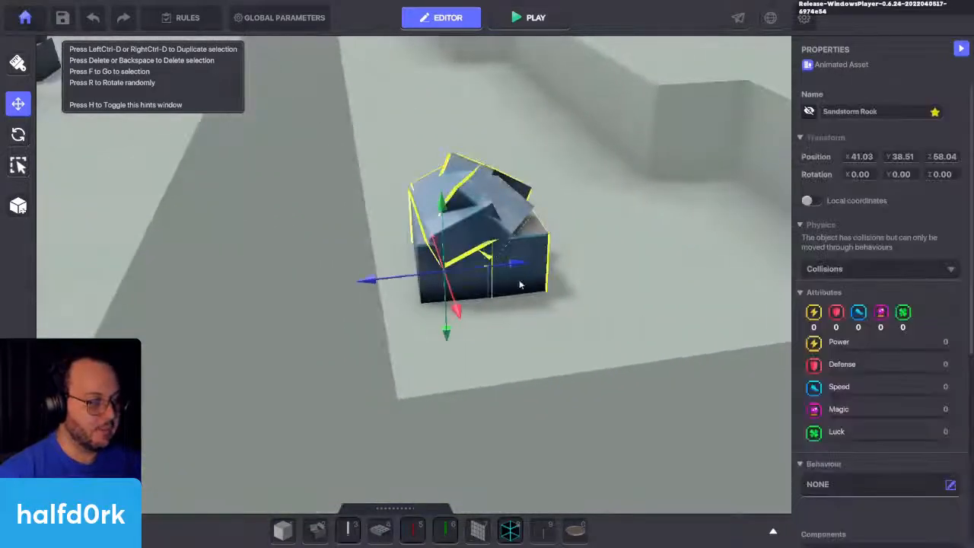
Step: Offset the Health rock to expose the Door rock and review the Door rock's message, animation and tag settings
click(615, 282)
click(545, 259)
scroll(838, 332, down, 3)
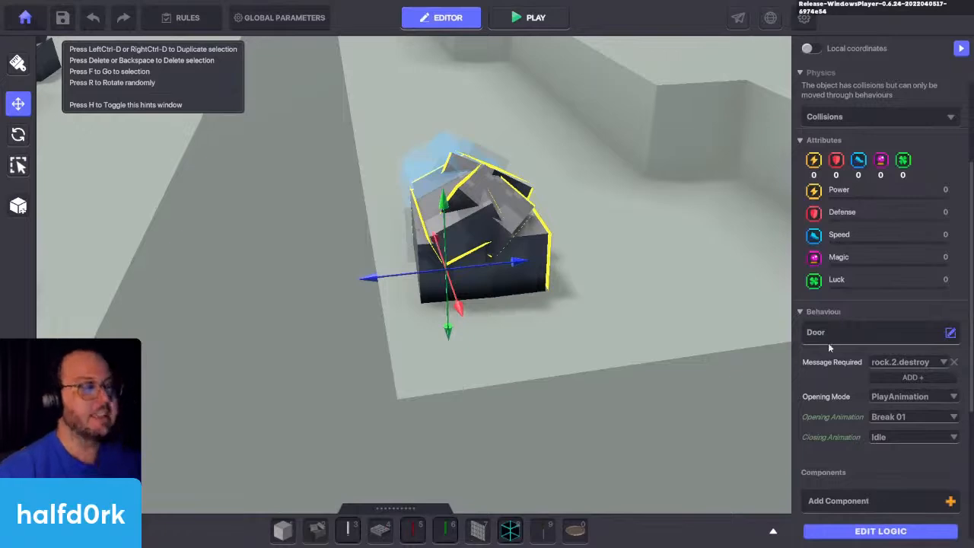
scroll(829, 344, down, 2)
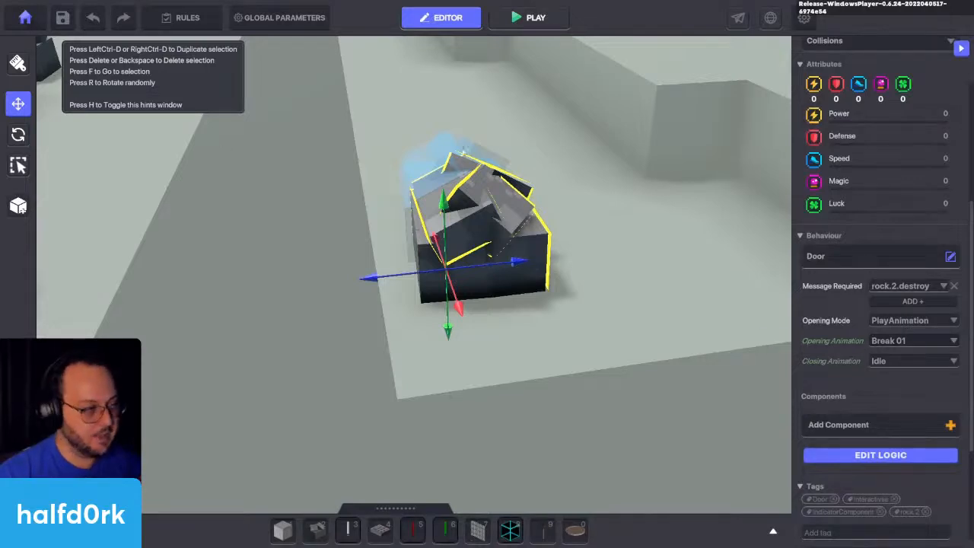
Step: Move the invisible Health rock back over the Door rock so they overlap
click(427, 157)
drag(444, 272, 466, 320)
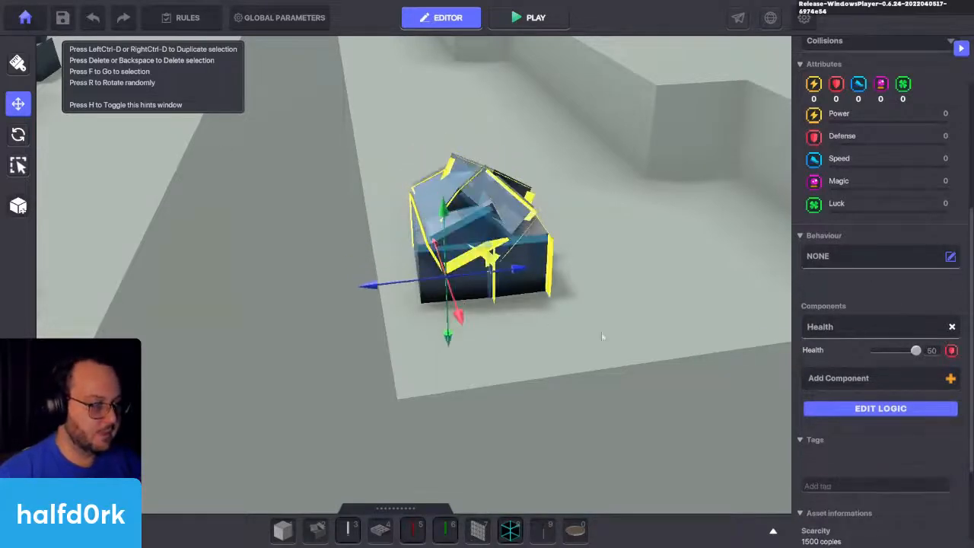
click(602, 336)
Step: Examine the Health component and Animated Decoration settings of the idle rock across the path
key(a)
key(s)
click(564, 291)
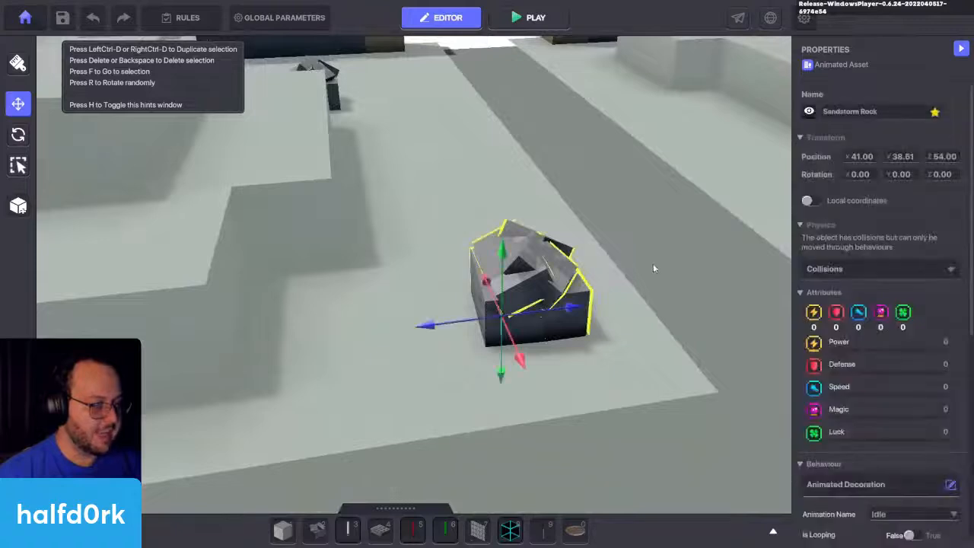
scroll(649, 262, down, 2)
scroll(893, 301, down, 5)
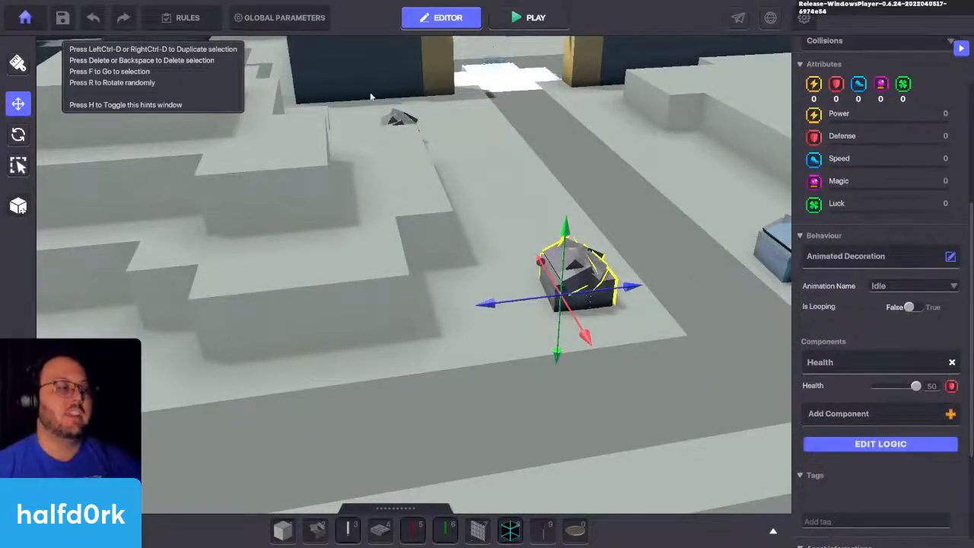
scroll(404, 122, up, 2)
Step: Review the distant Break 01 rock's Health logic, including its death event, respawn tag, death delay and instant death message
click(396, 114)
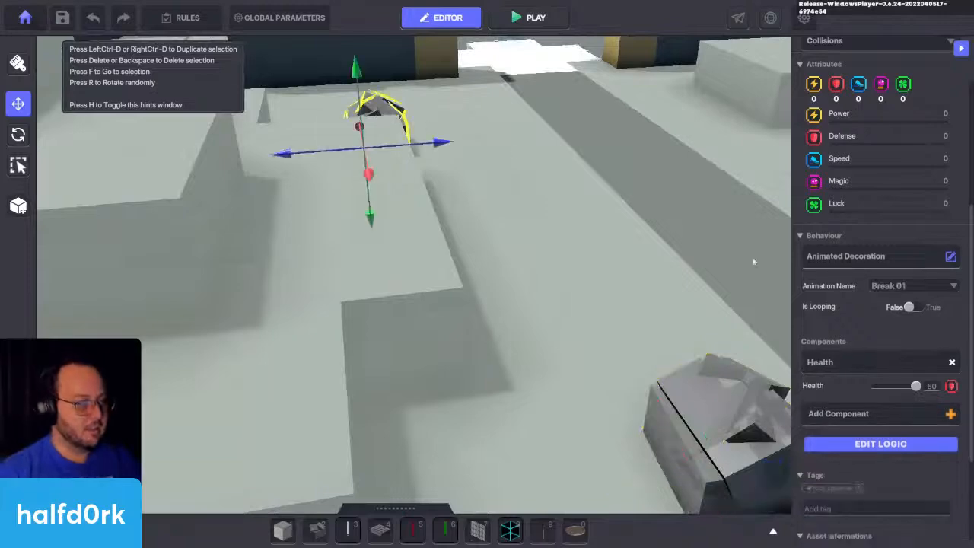
key(s)
key(d)
key(a)
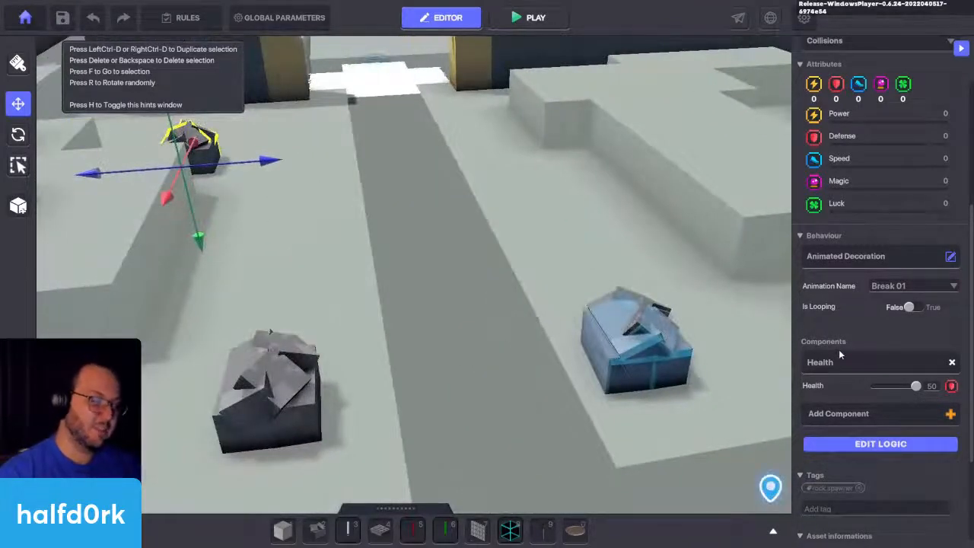
click(845, 443)
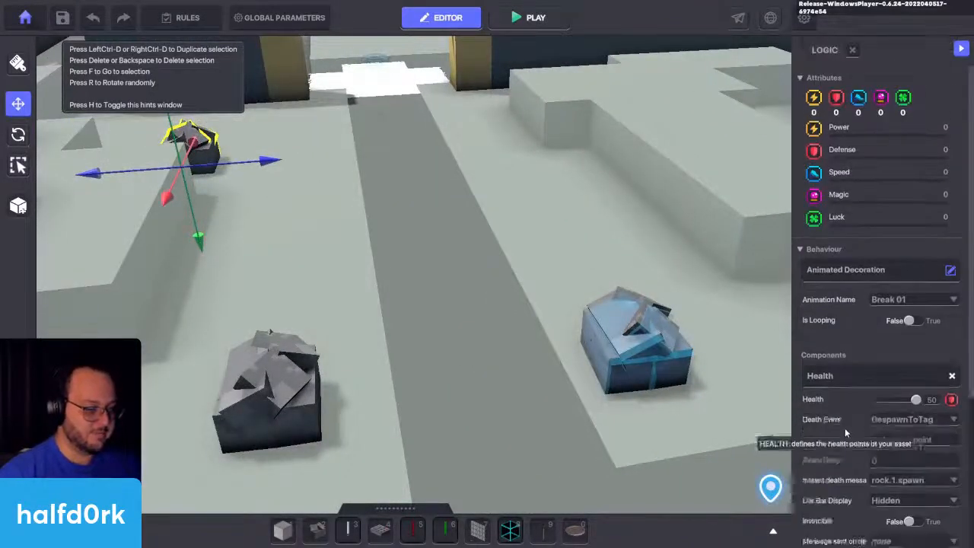
scroll(875, 381, down, 3)
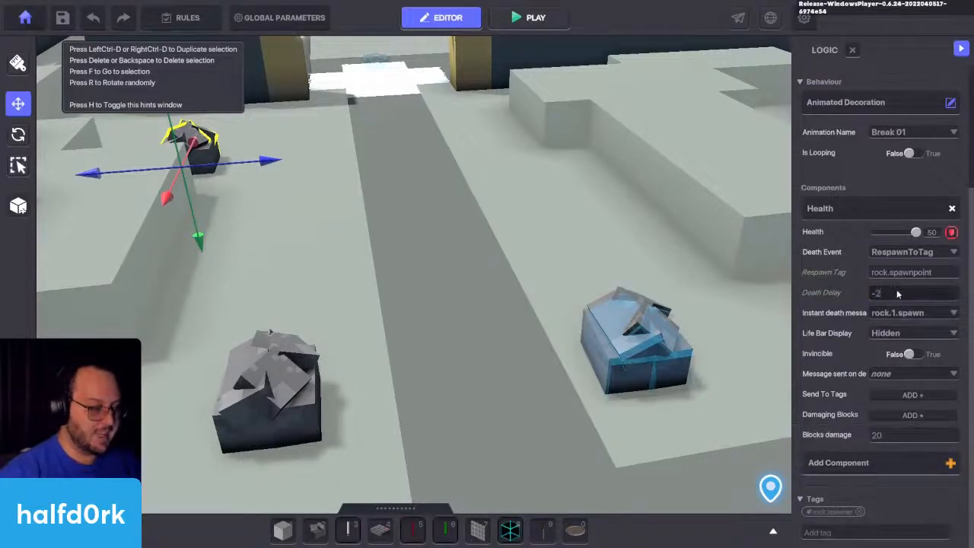
Step: Playtest the respawn-based rock by attacking it until it breaks, and return to editing
key(ctrl+p)
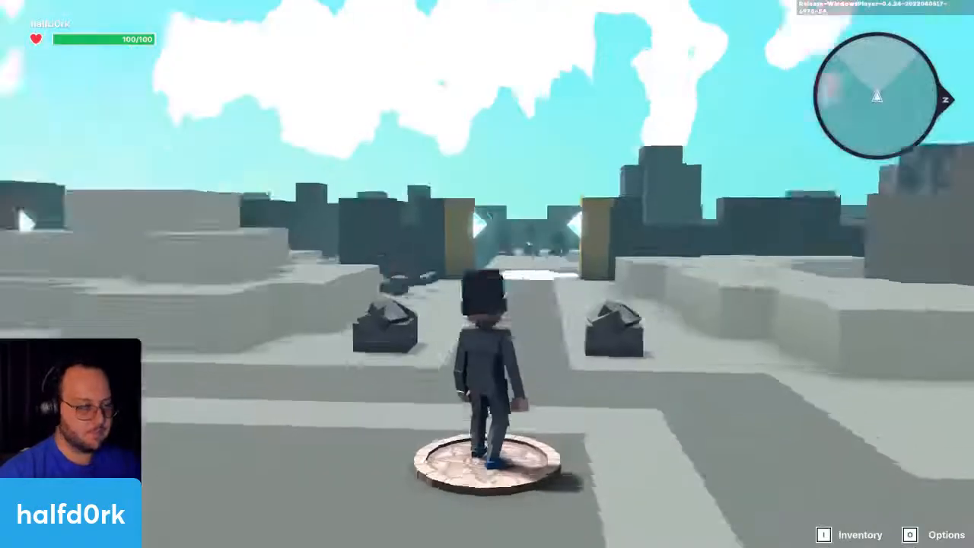
key(w)
click(487, 274)
click(487, 274)
click(487, 274)
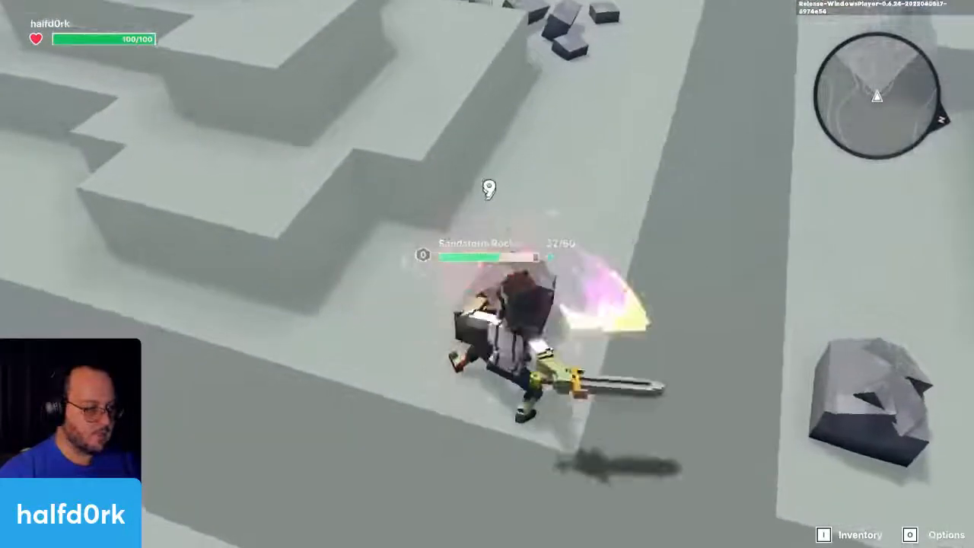
click(488, 274)
click(488, 273)
click(487, 274)
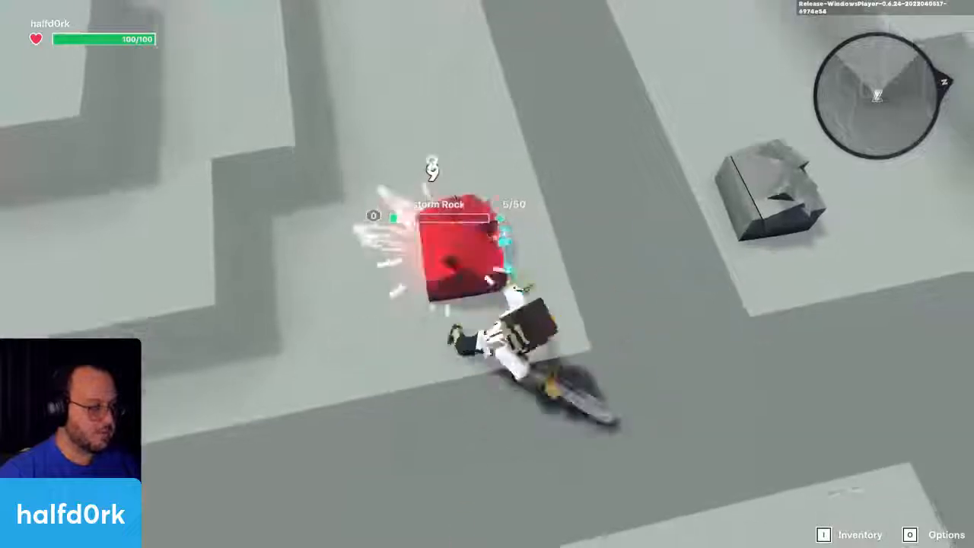
key(s)
key(w)
click(487, 274)
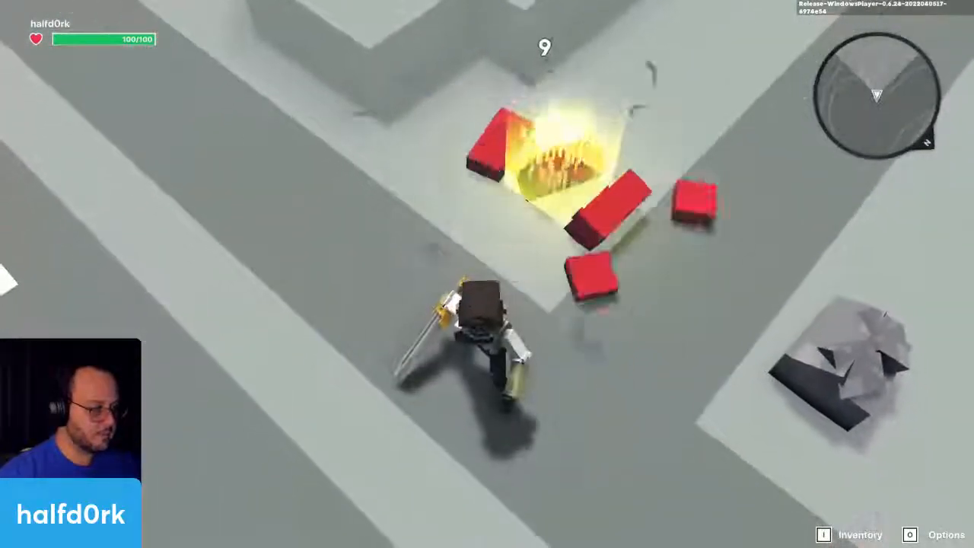
key(w)
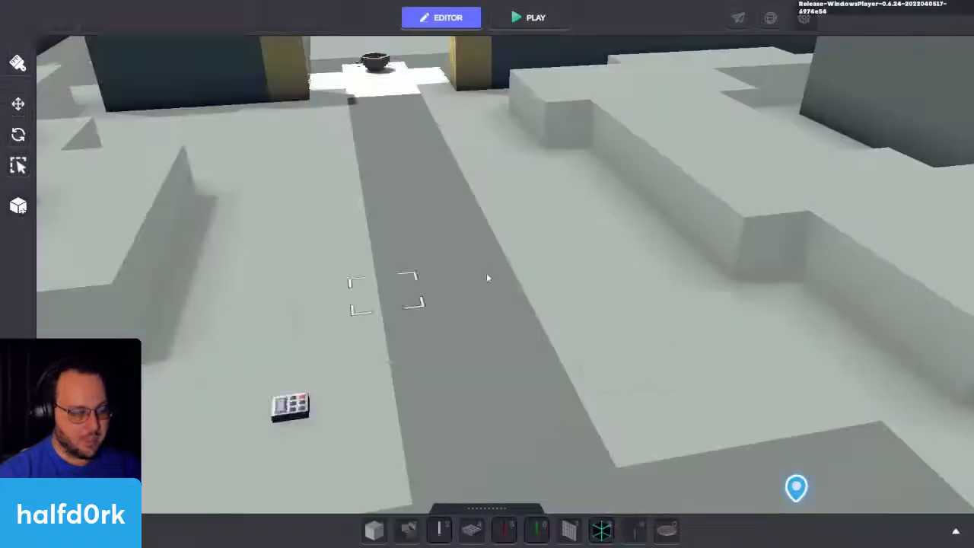
Step: Move the near Sandstorm Rock to Z 53.50 and shift the hidden NumPad Switch along Z to sit inside it
click(303, 411)
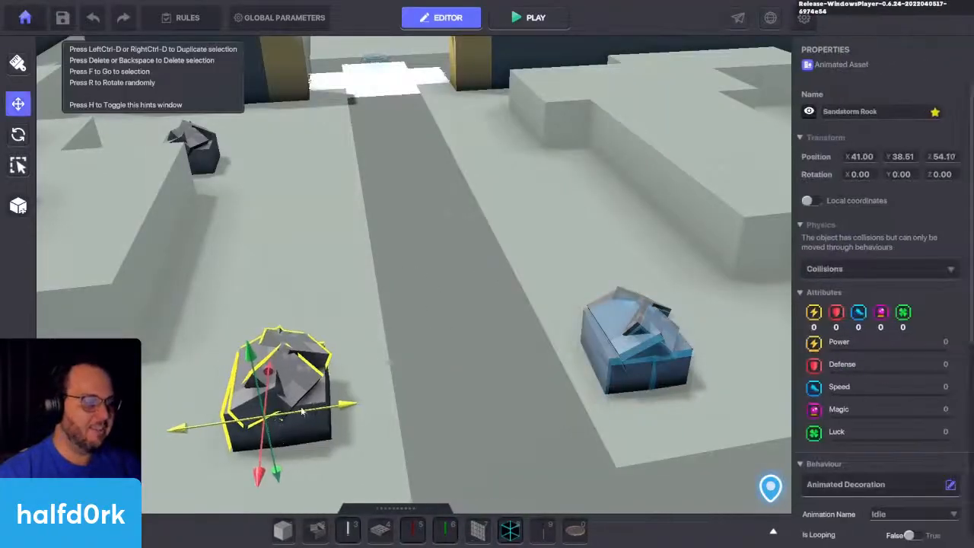
mouse_move(303, 411)
mouse_down()
mouse_move(295, 416)
mouse_move(307, 418)
mouse_move(294, 420)
mouse_up()
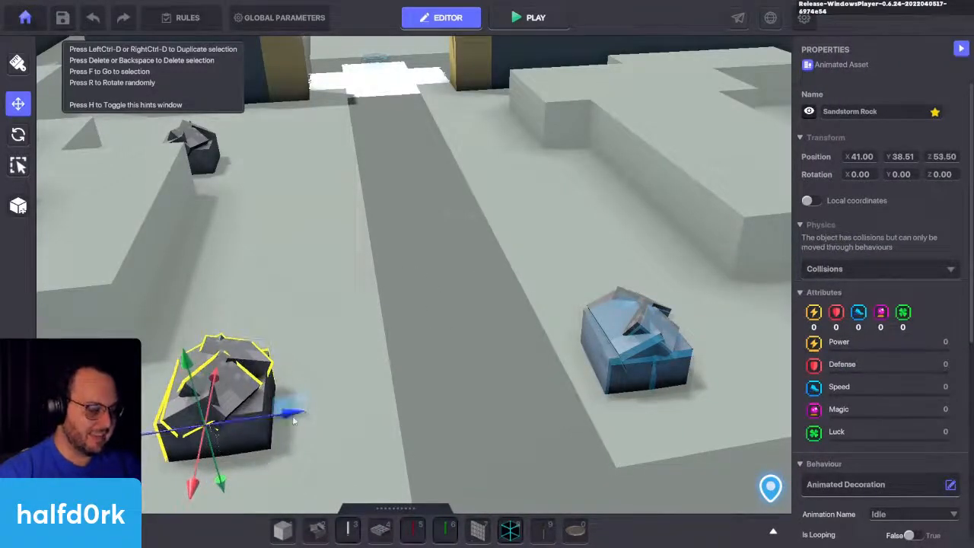
click(297, 417)
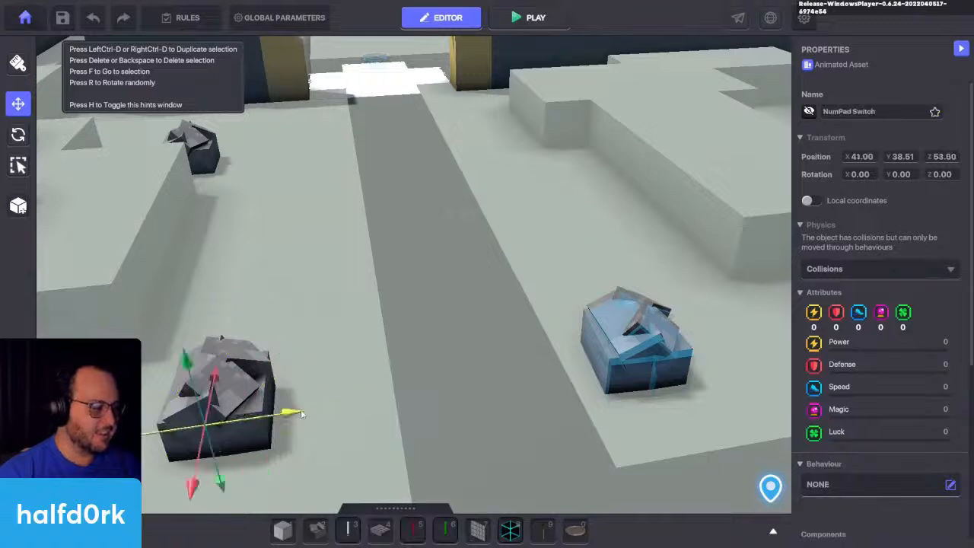
key(a)
click(363, 355)
mouse_move(375, 416)
mouse_down()
mouse_move(359, 417)
mouse_move(377, 419)
mouse_up()
click(420, 412)
key(a)
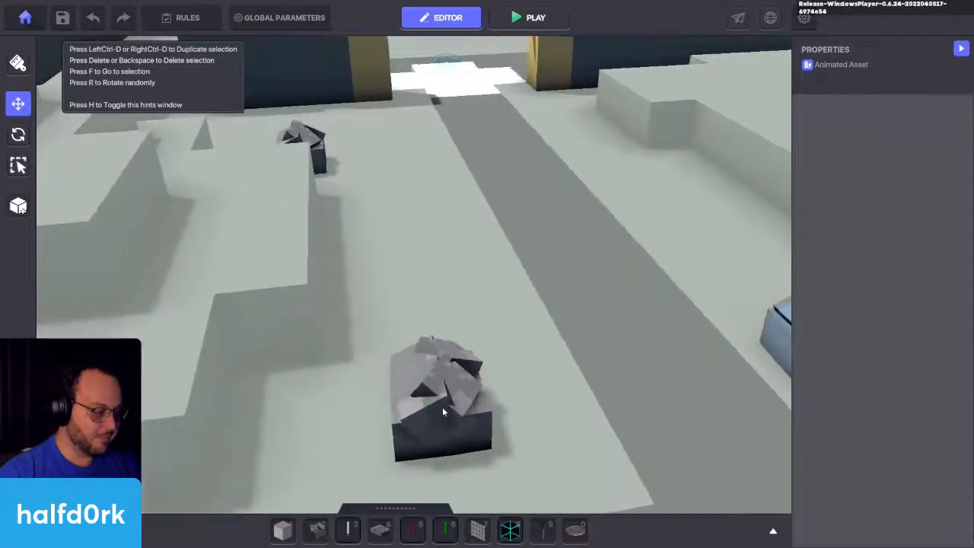
Step: Raise the distant Break 01 Sandstorm Rock off the ground to Y 39.51
click(442, 411)
click(414, 235)
click(316, 144)
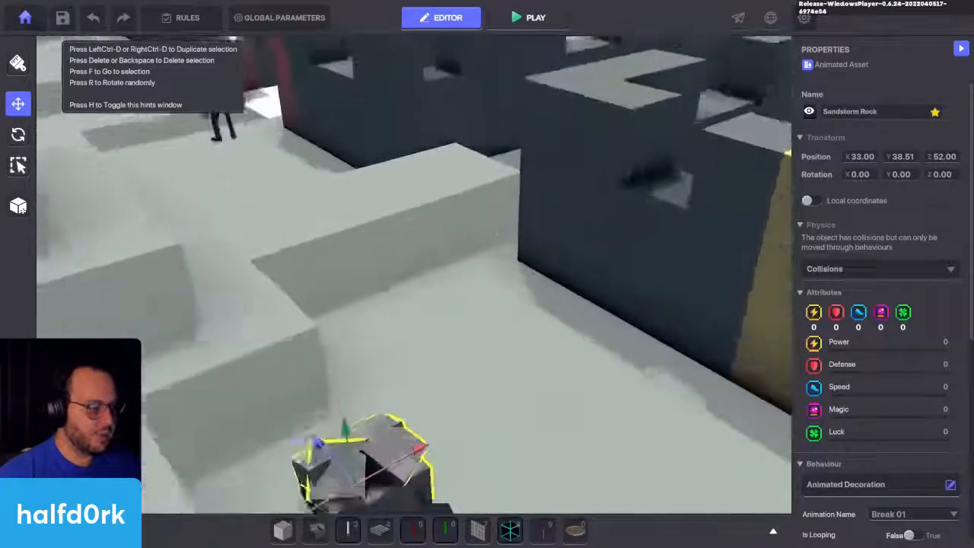
right_drag(487, 274, 460, 311)
drag(431, 229, 417, 144)
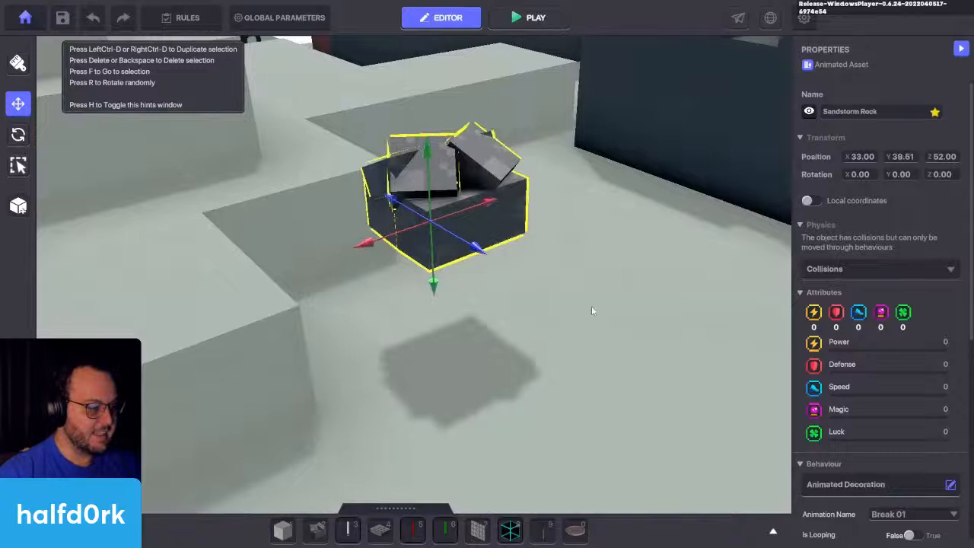
Step: Write rock.spawner in the raised rock's new tag entry and cut the text for reuse
scroll(886, 328, down, 4)
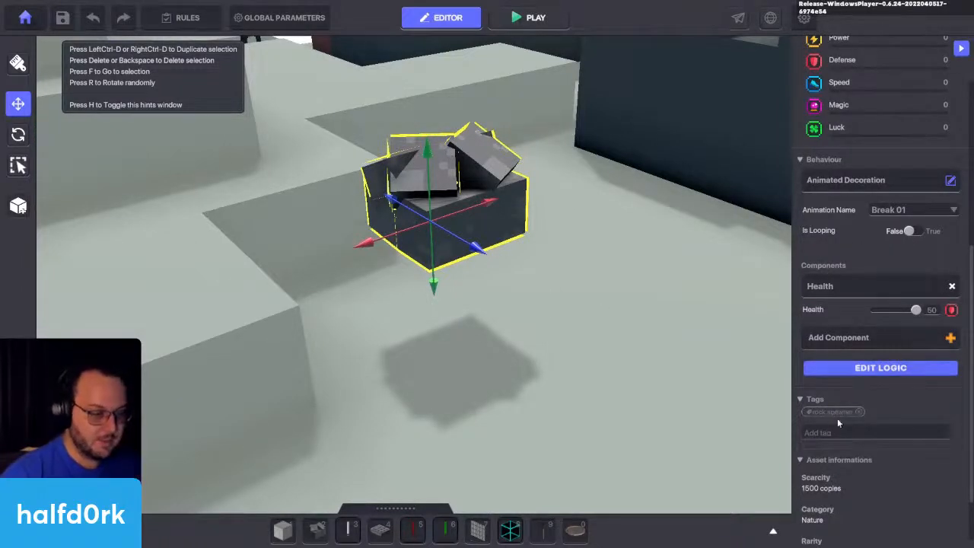
click(861, 431)
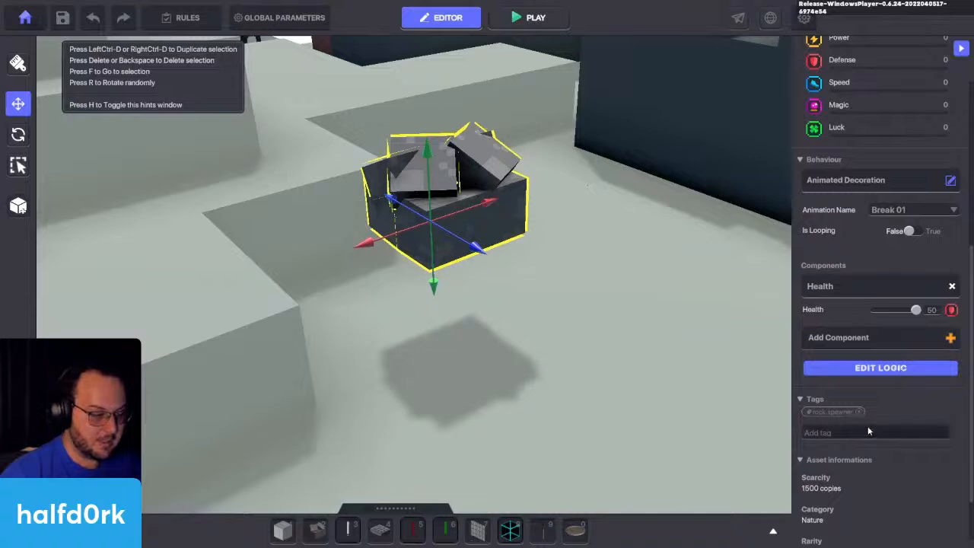
text(rock.spawner)
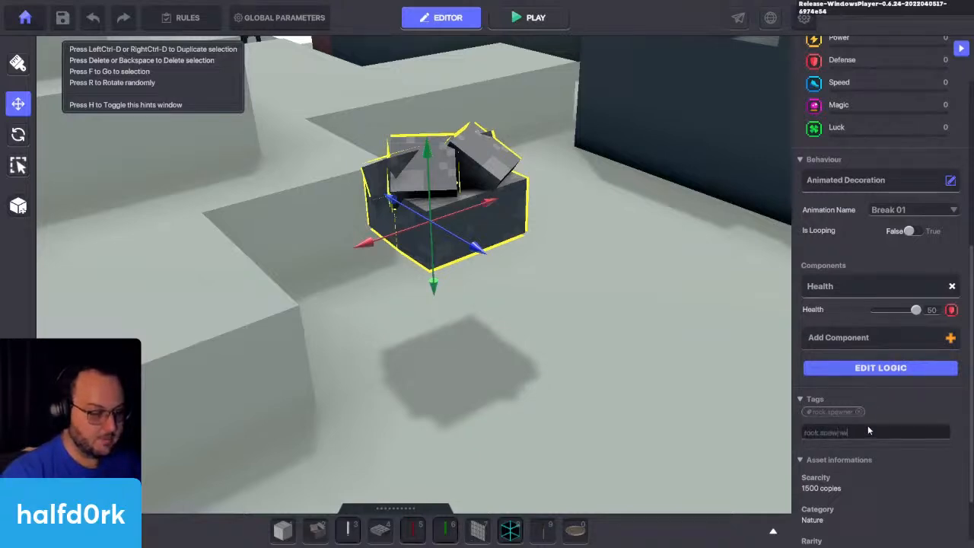
key(ctrl+a)
key(BackSpace)
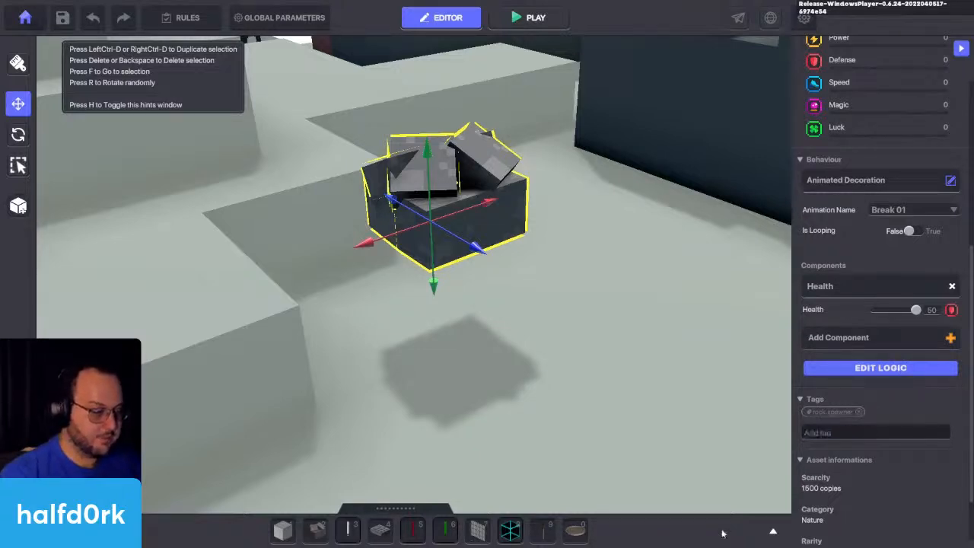
Step: Place a NumPad Switch on the ground under the raised rock and remove its Indicator component and Button behaviour
click(381, 530)
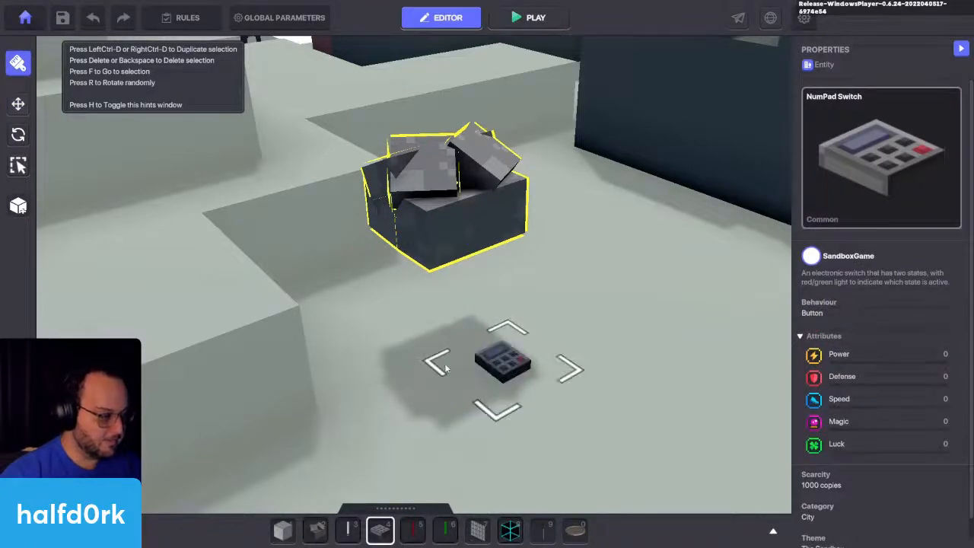
click(445, 368)
click(517, 365)
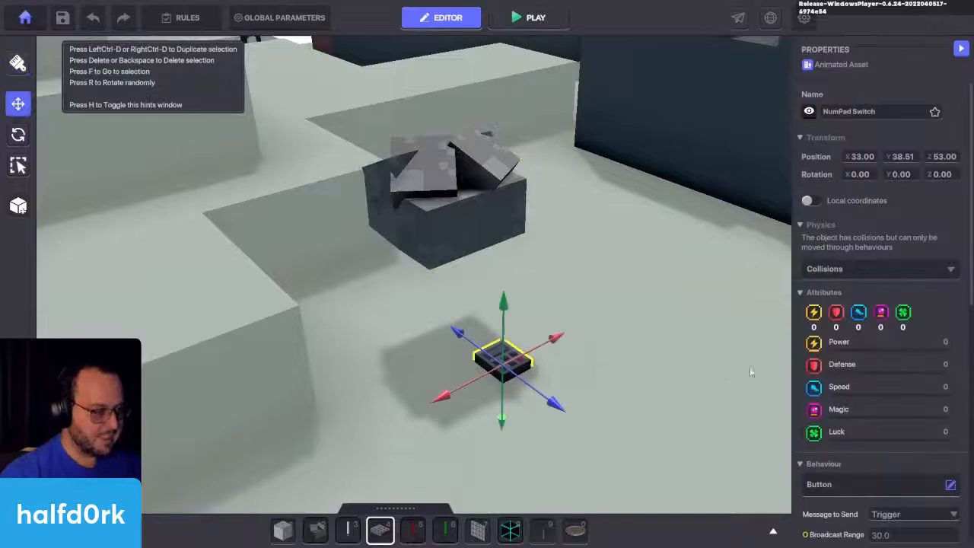
scroll(863, 370, down, 5)
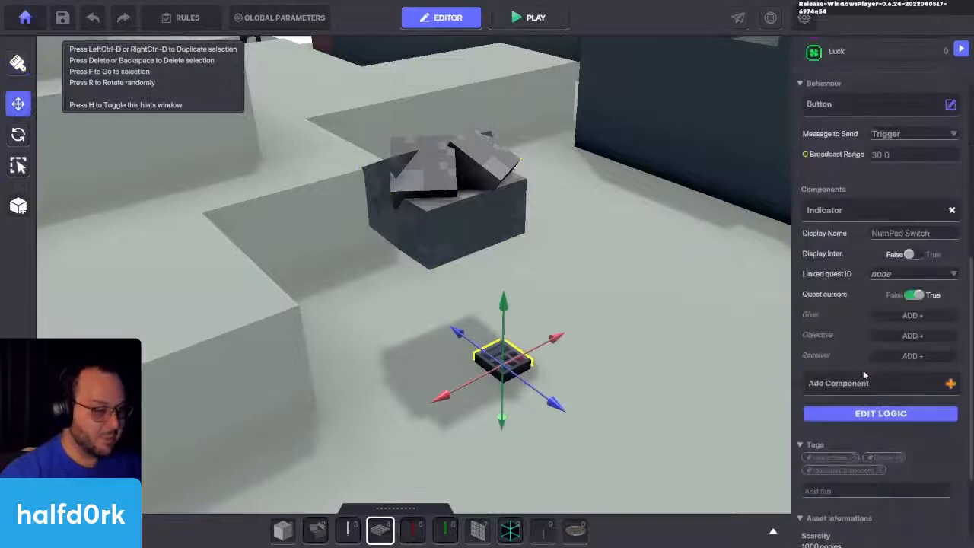
click(953, 211)
click(854, 146)
click(480, 234)
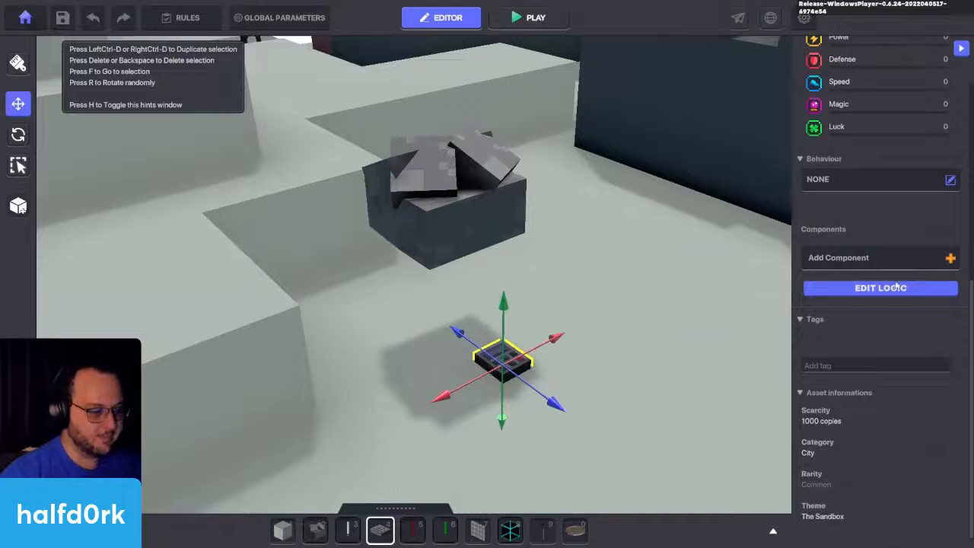
Step: Tag the new NumPad Switch rock.spawner and add a Health component to it
click(845, 365)
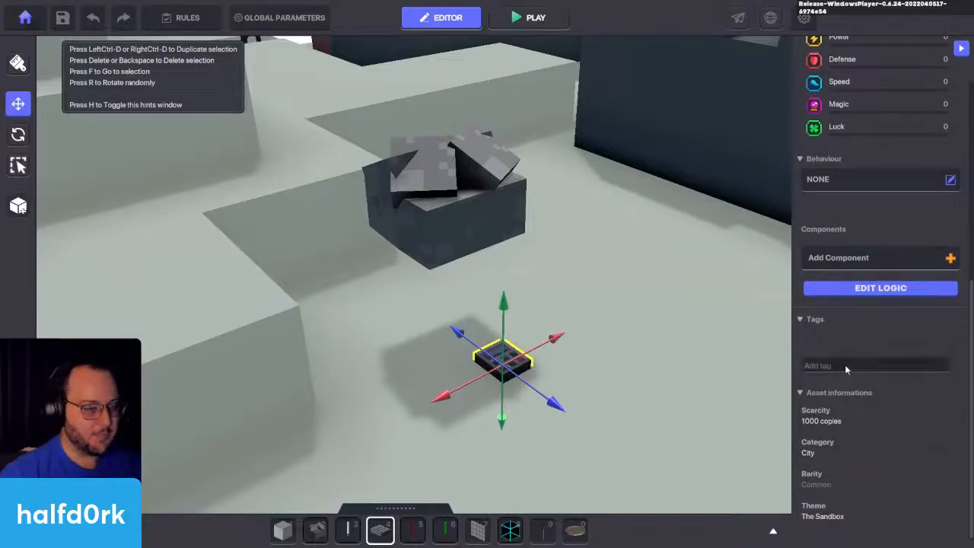
text(rock_spawner)
key(Return)
scroll(701, 386, down, 5)
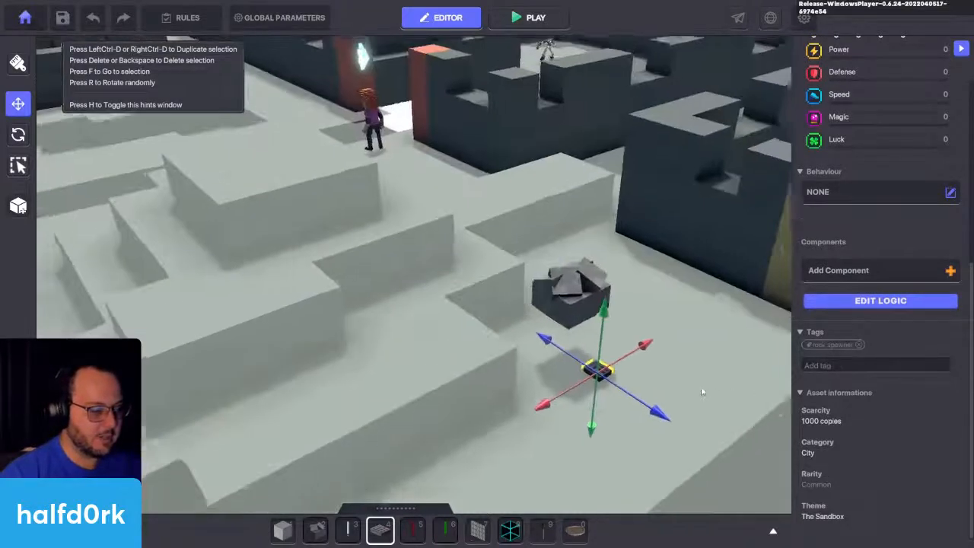
key(s)
key(a)
key(a)
right_drag(487, 352, 789, 275)
key(w)
click(830, 276)
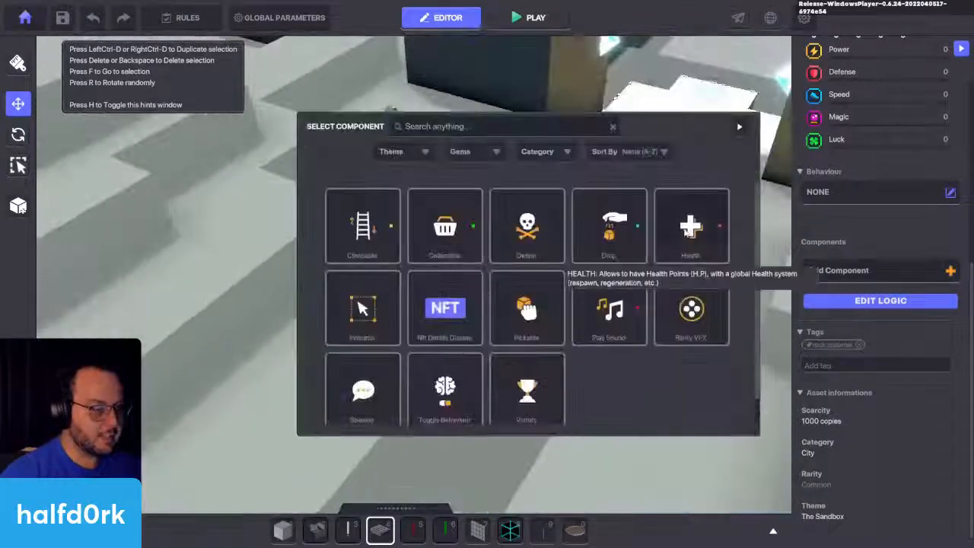
click(691, 294)
Step: Copy the respawn tag rock.spawnpoint from the raised rock's Health logic and check its death delay and instant death message
click(397, 141)
key(f)
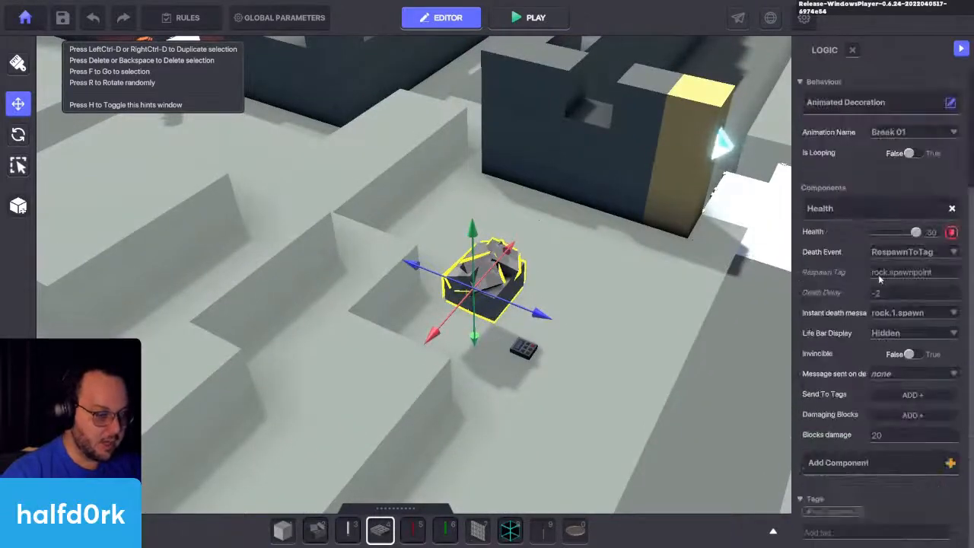
text(rock.spawnpoint)
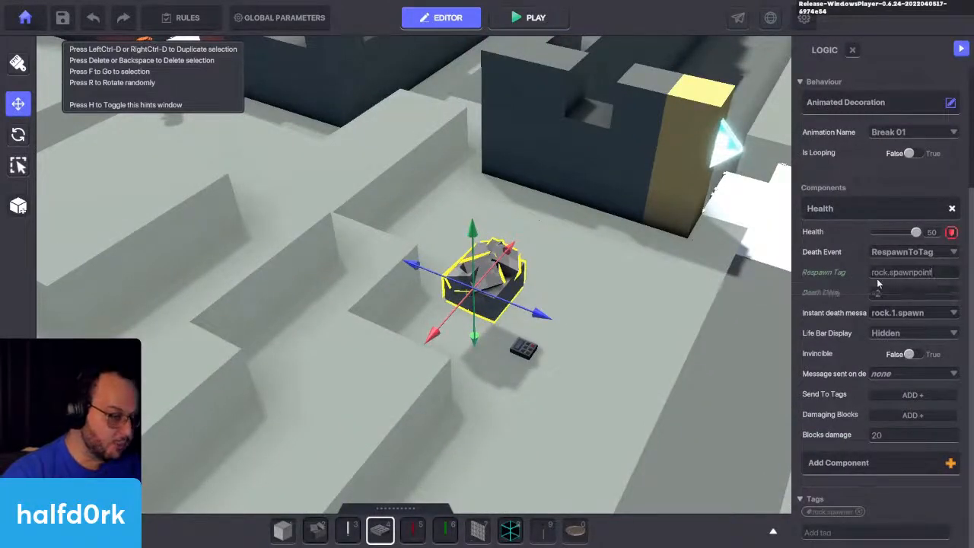
key(Return)
click(853, 293)
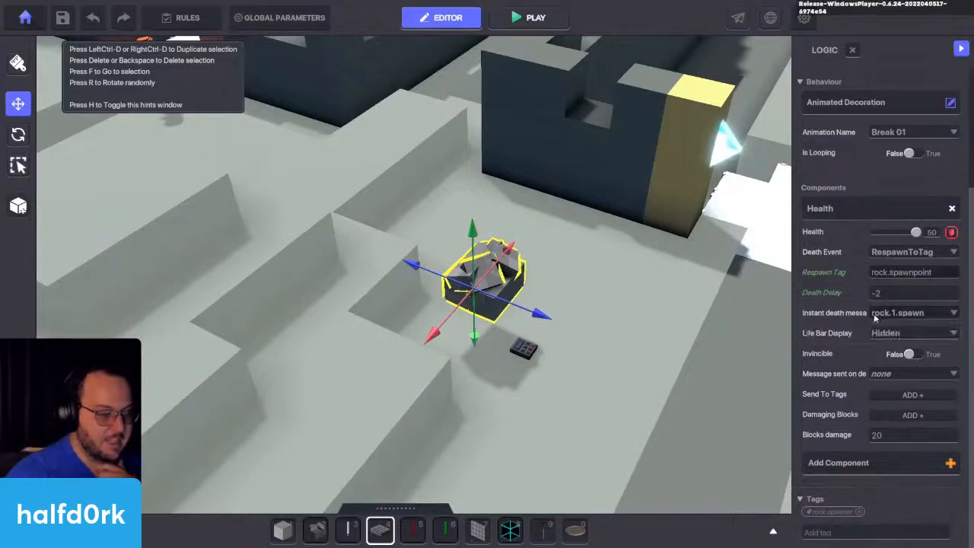
Step: Set the switch's Health death event to RespawnToTag with respawn tag rock.spawnpoint and a death delay of -2
click(530, 350)
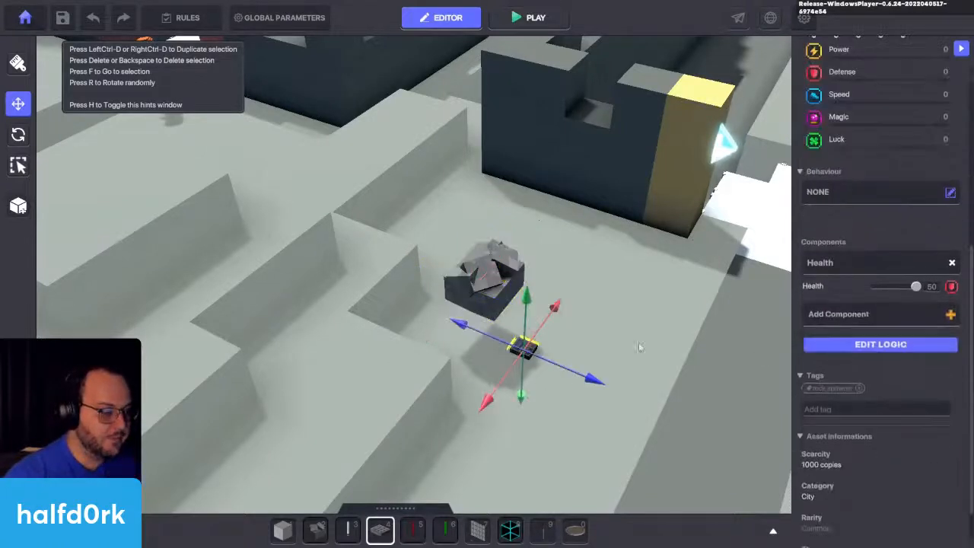
click(891, 388)
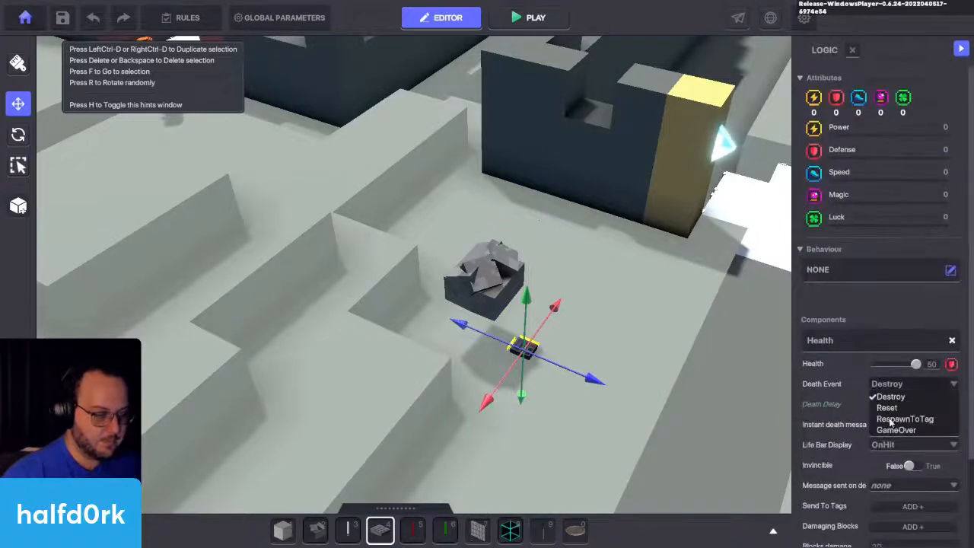
click(892, 417)
click(906, 426)
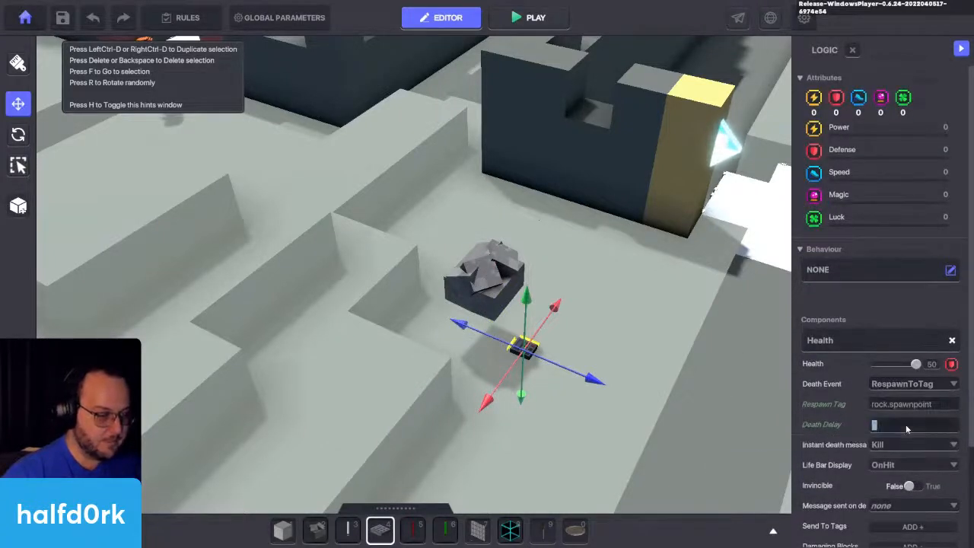
Step: Set the switch's life bar display to Hidden and its instant death message to rock.1.spawn
click(886, 464)
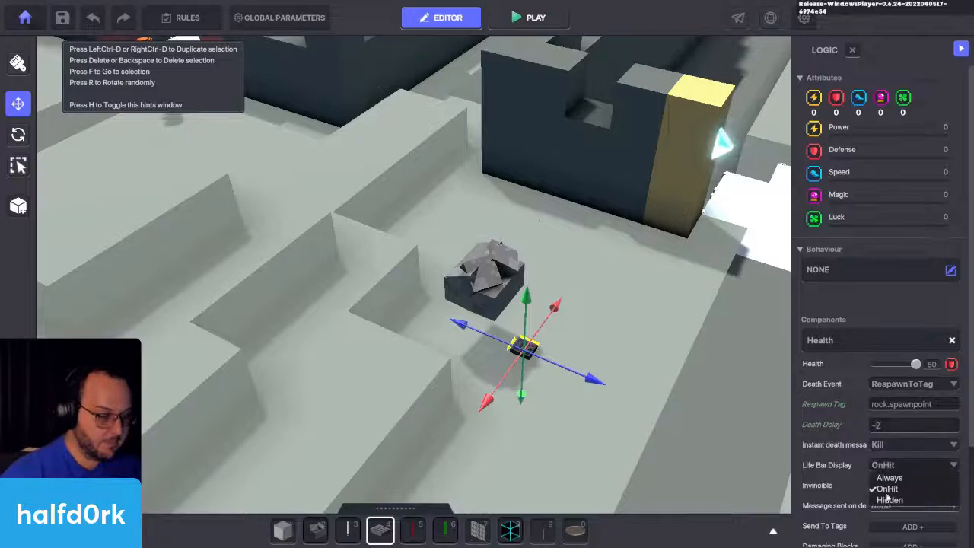
click(880, 496)
scroll(868, 489, down, 3)
click(888, 313)
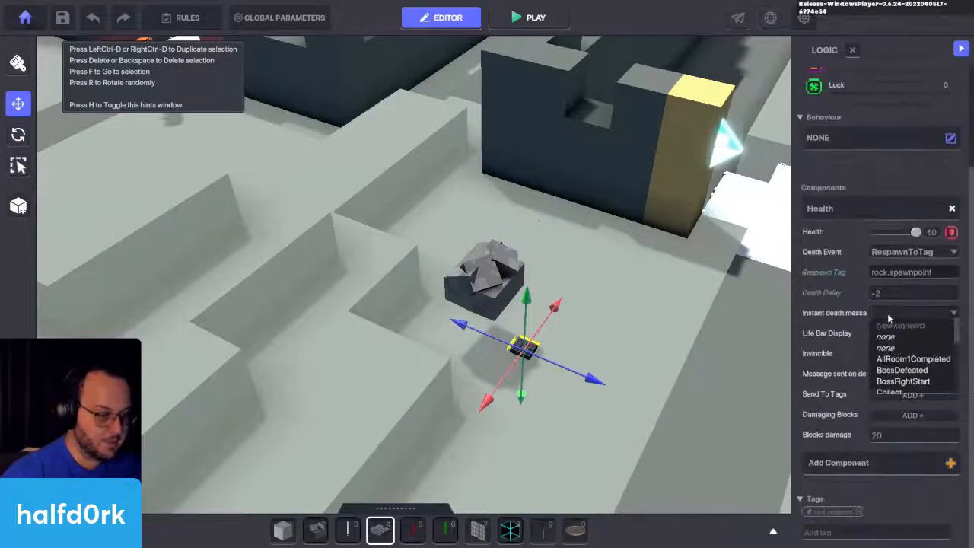
text(rock.1)
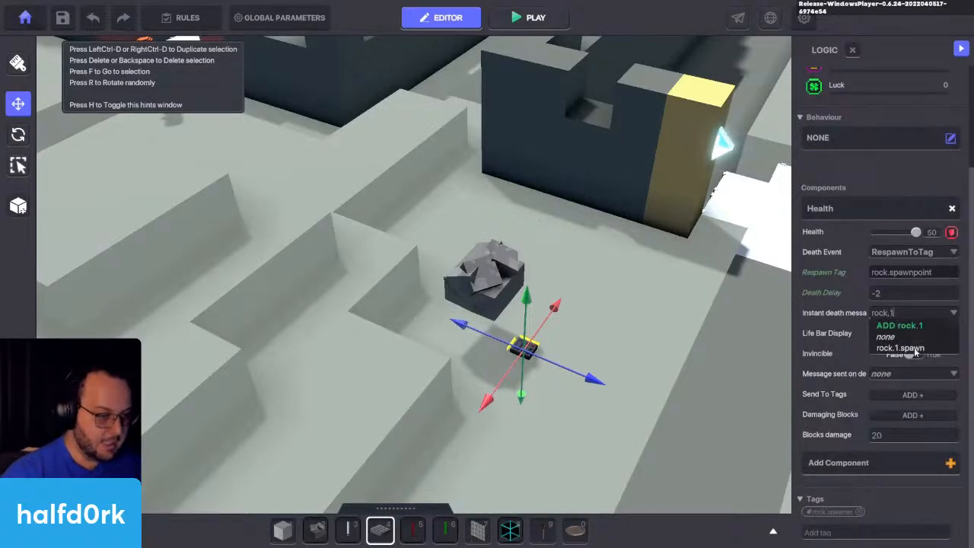
click(914, 349)
Step: Center the raised rock directly above the NumPad Switch at X 33.00, Z 53.00
scroll(662, 370, up, 2)
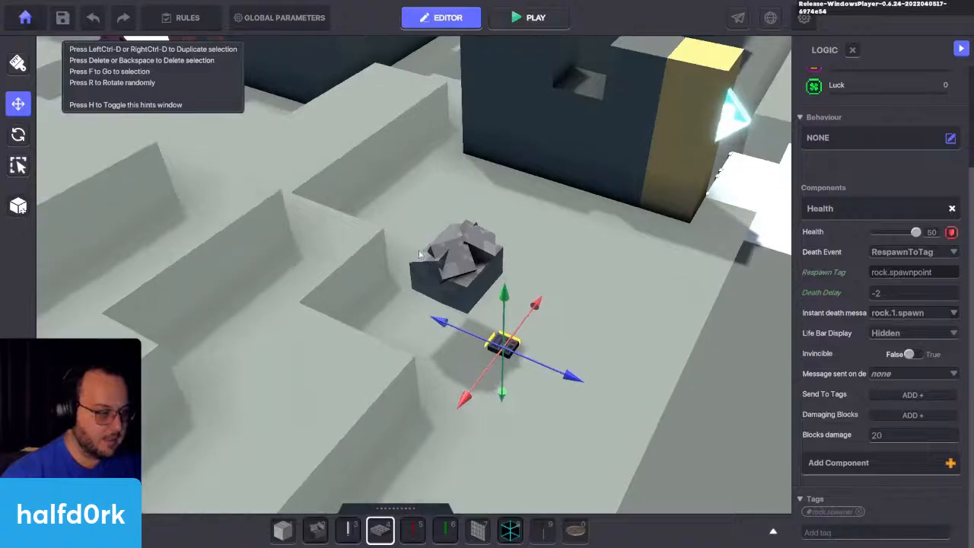
click(449, 261)
drag(448, 280, 494, 272)
right_drag(574, 346, 547, 382)
click(580, 345)
scroll(580, 345, up, 2)
click(533, 364)
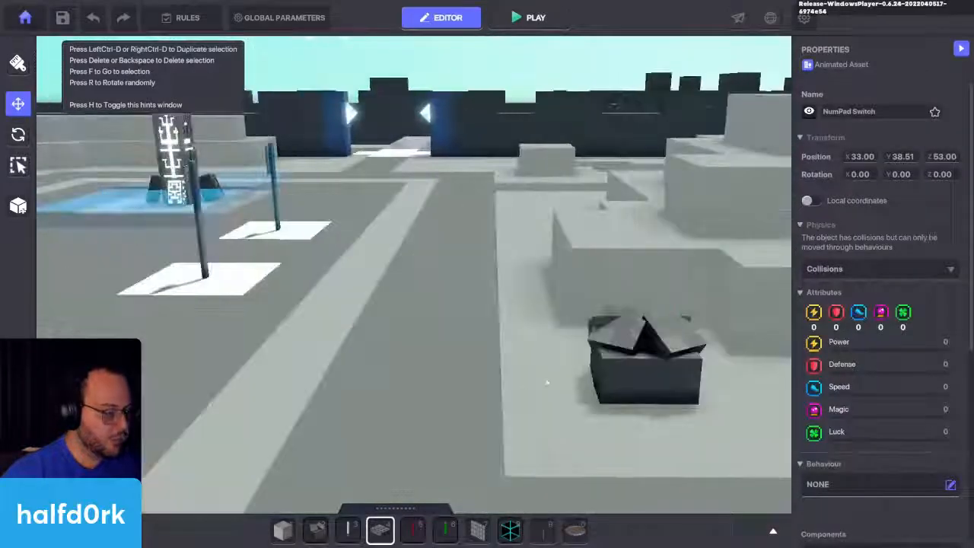
key(f)
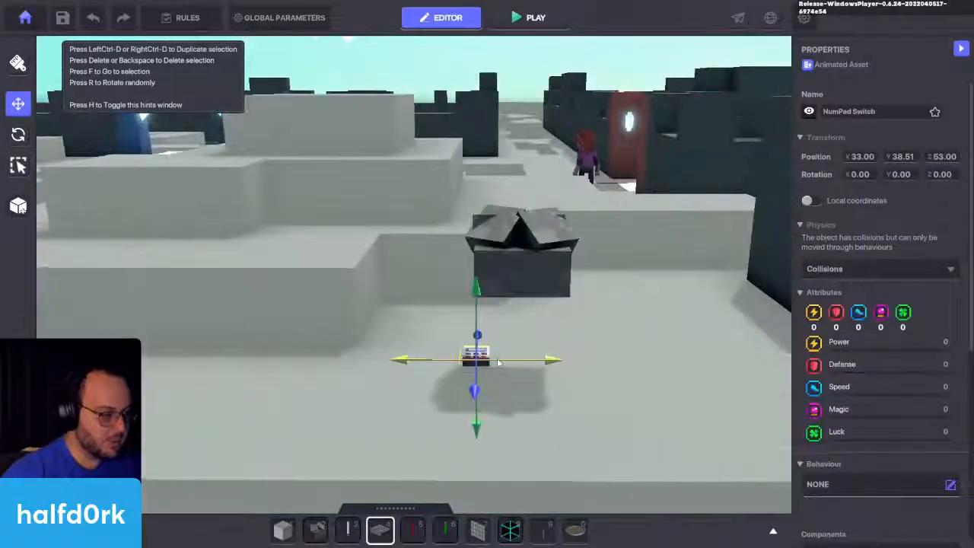
scroll(498, 364, up, 3)
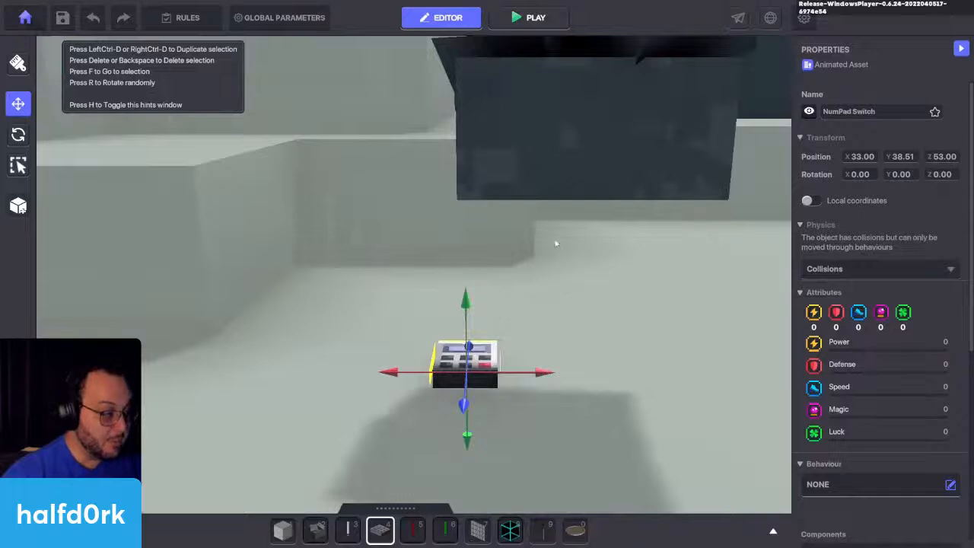
scroll(556, 244, down, 3)
click(599, 217)
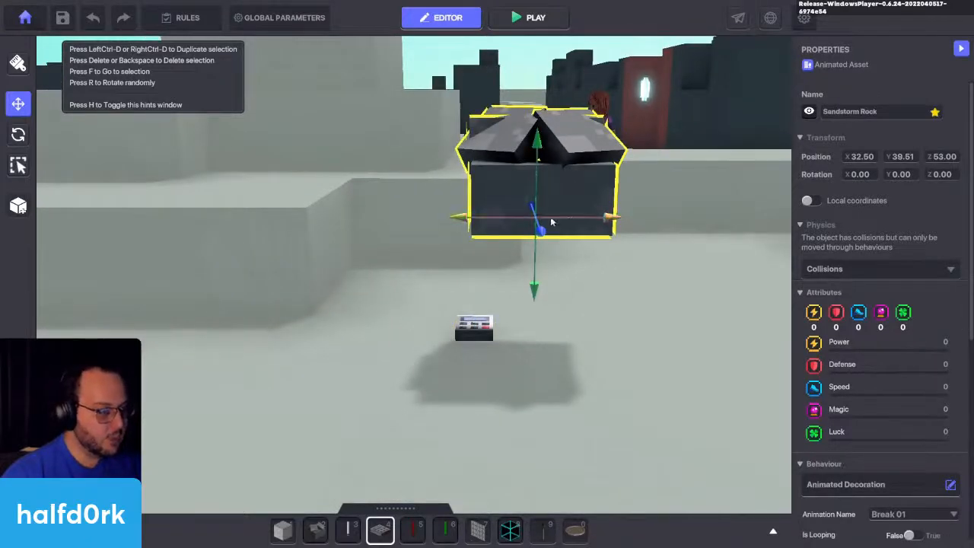
drag(553, 221, 507, 219)
Step: Rename the NumPad Switch as the parent rock and name the raised rock Child ROCK
click(479, 336)
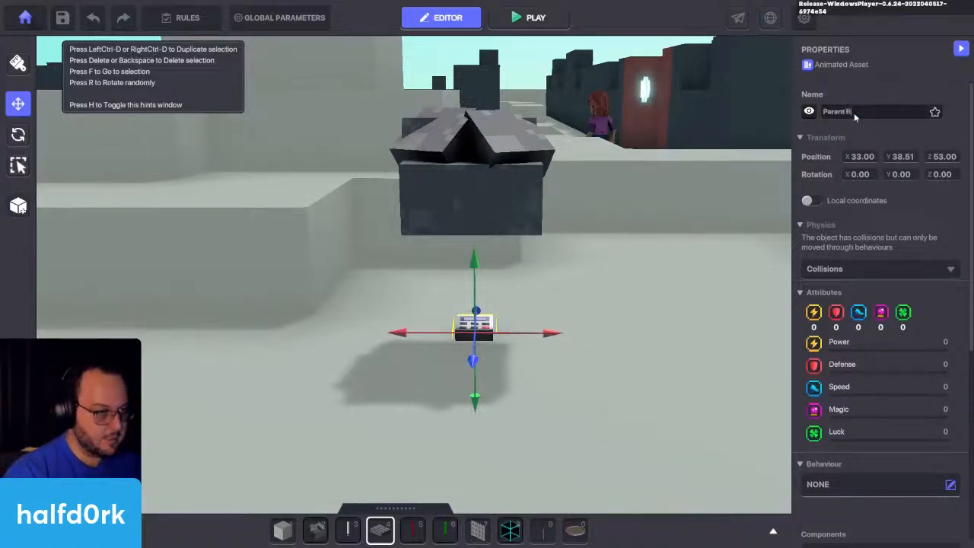
click(464, 175)
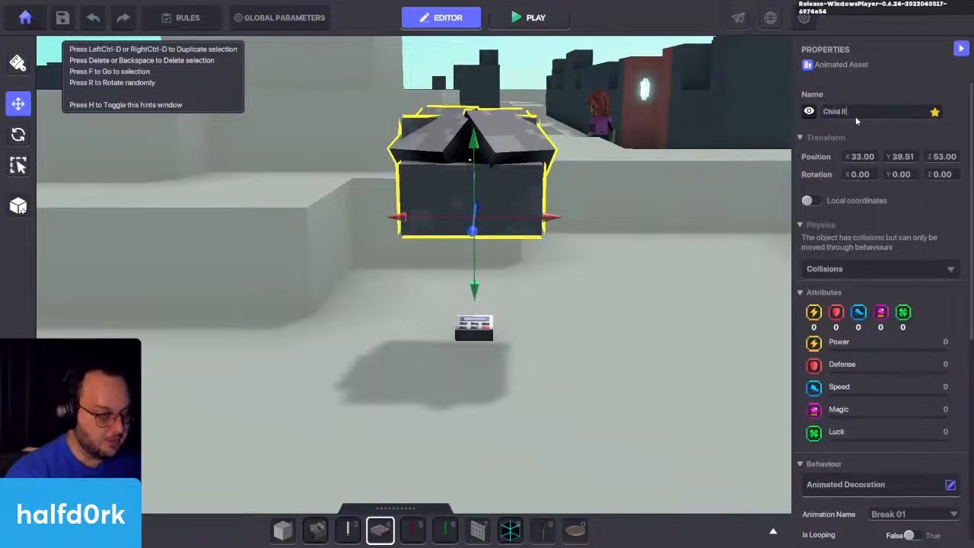
key(Return)
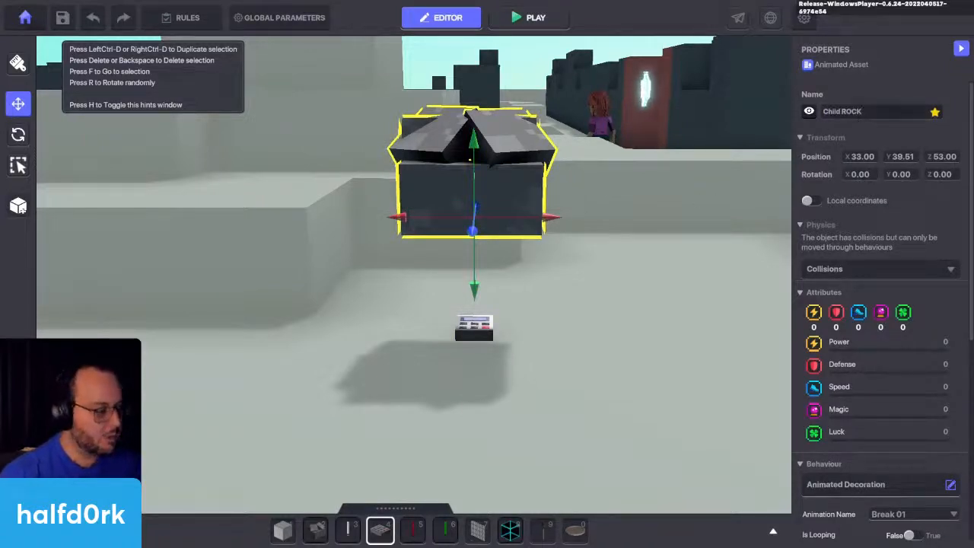
Step: Search the hierarchy for "rock", nest Child ROCK under Parent ROCK, and select the parent
key(Tab)
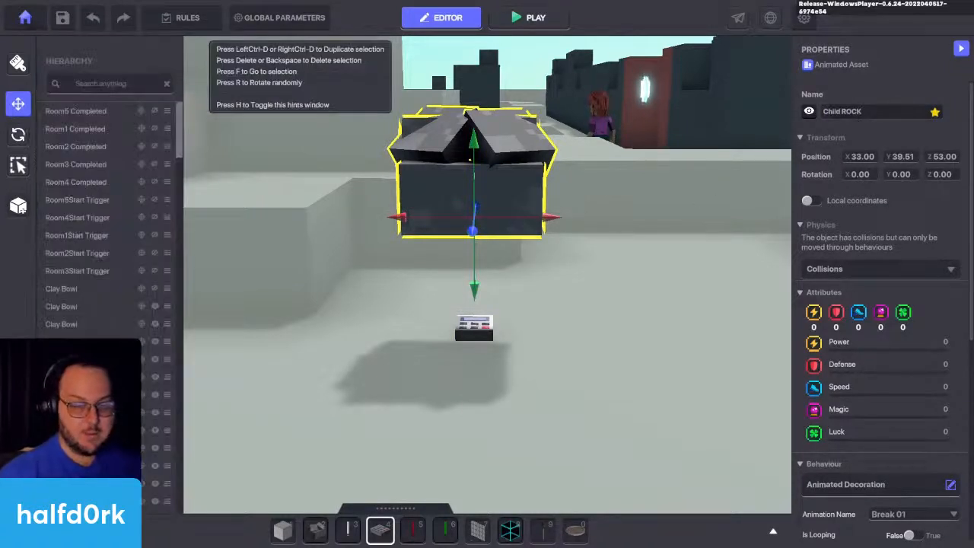
click(129, 83)
text(rock)
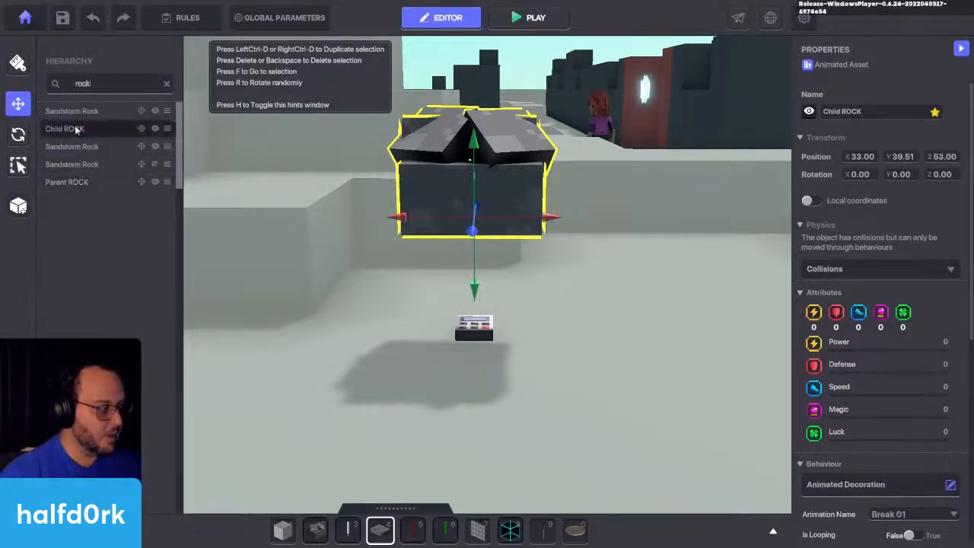
drag(67, 129, 84, 183)
click(72, 164)
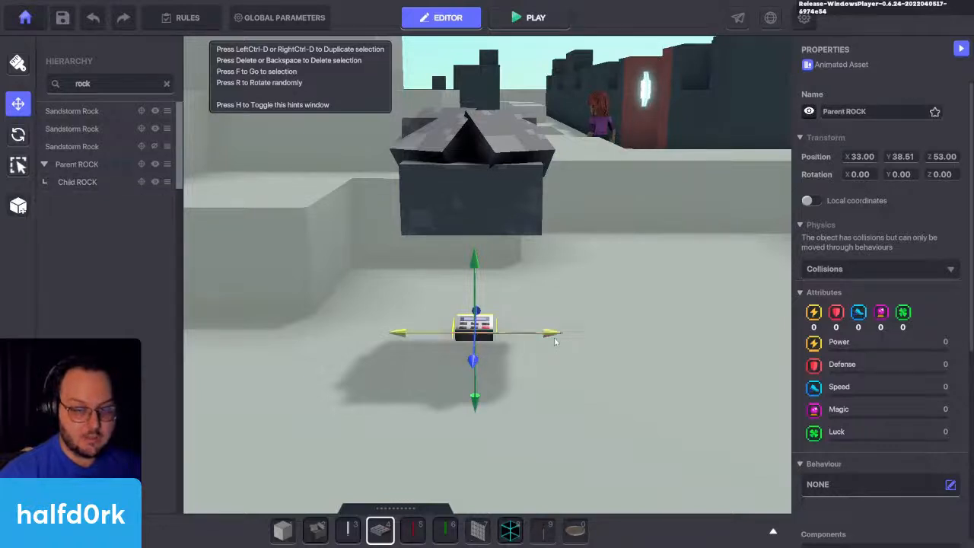
Step: Shift the Parent ROCK along X to 32.54 to test that the nested Child ROCK moves with it
drag(555, 342, 610, 362)
scroll(628, 403, down, 5)
middle_drag(629, 405, 664, 441)
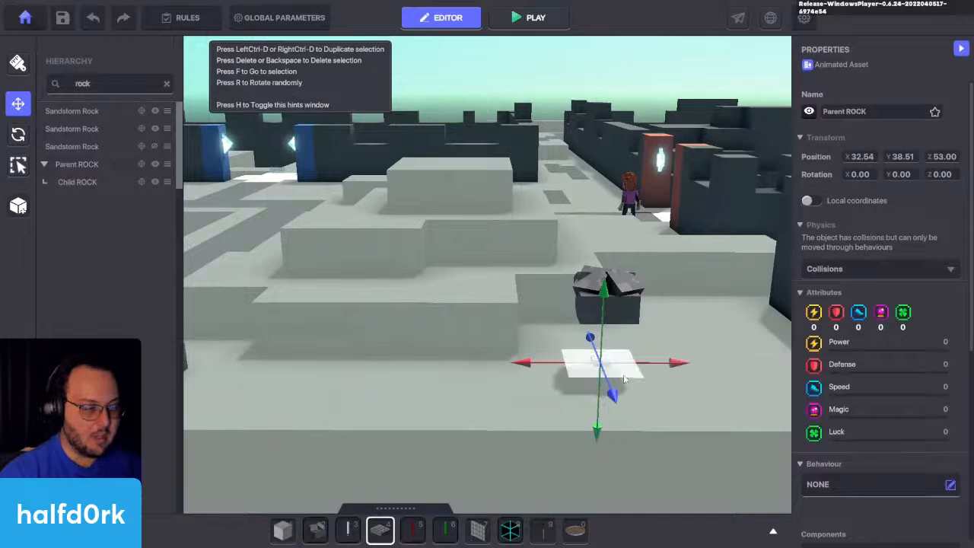
Step: Adjust the Child ROCK's height above its parent to Y 1.60
click(630, 303)
drag(609, 253, 608, 192)
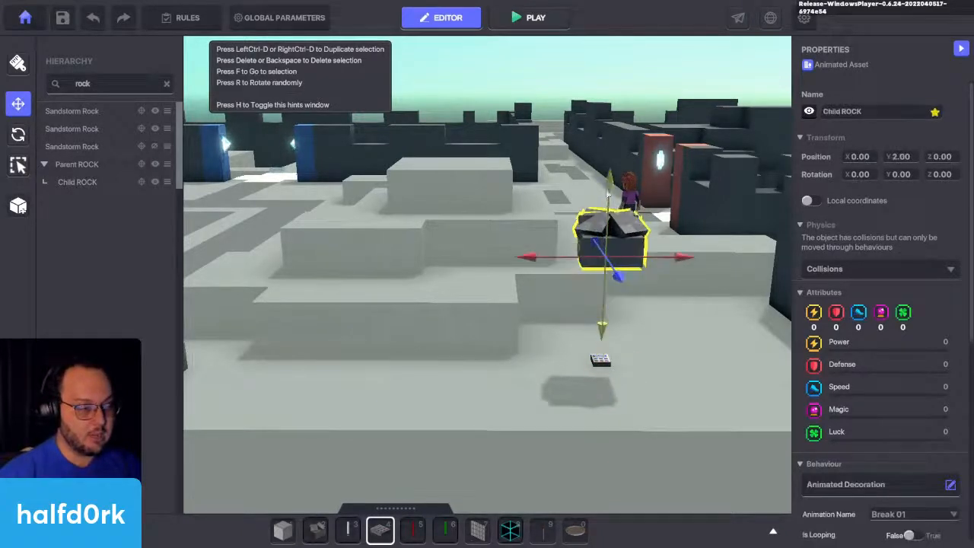
click(674, 327)
key(a)
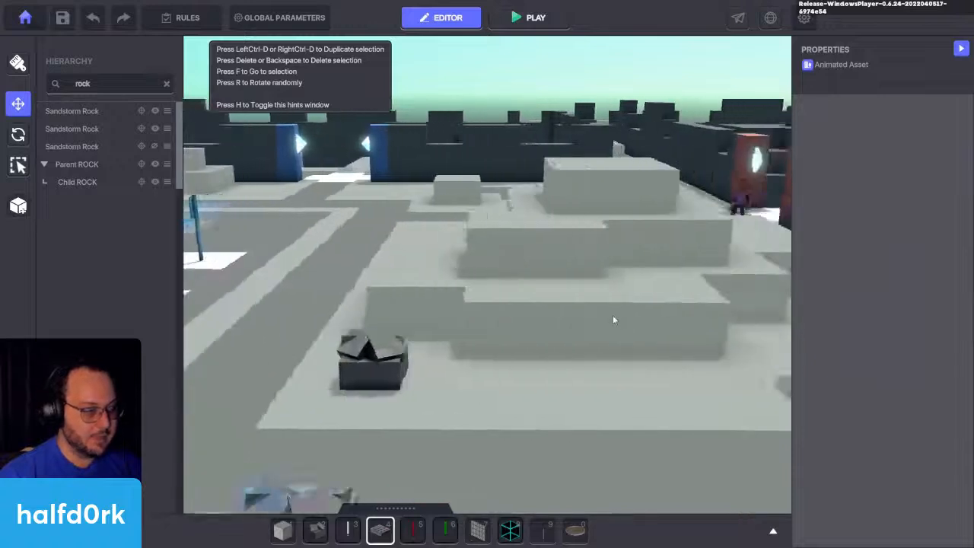
key(d)
key(w)
click(416, 257)
drag(394, 167, 399, 221)
key(a)
key(a)
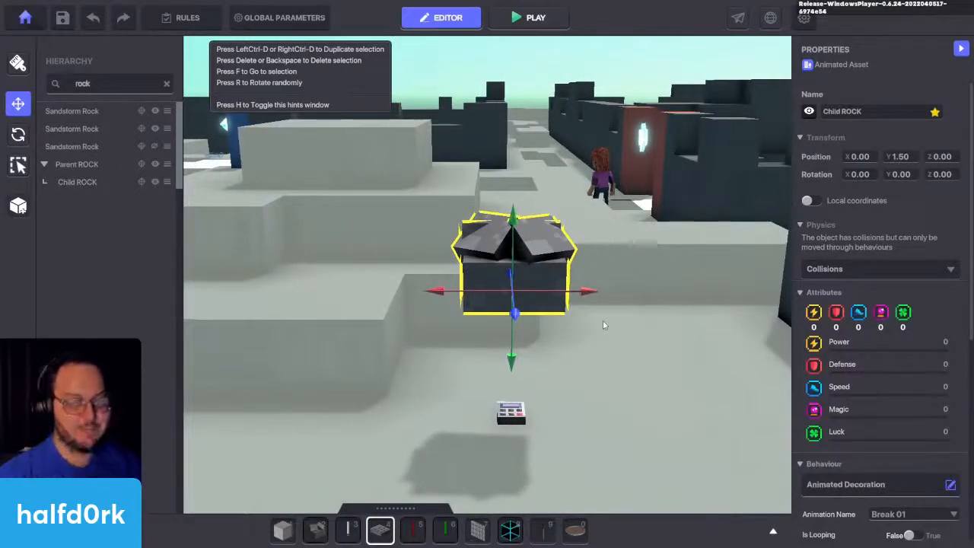
mouse_move(514, 233)
mouse_down()
mouse_move(514, 299)
mouse_move(511, 223)
mouse_up()
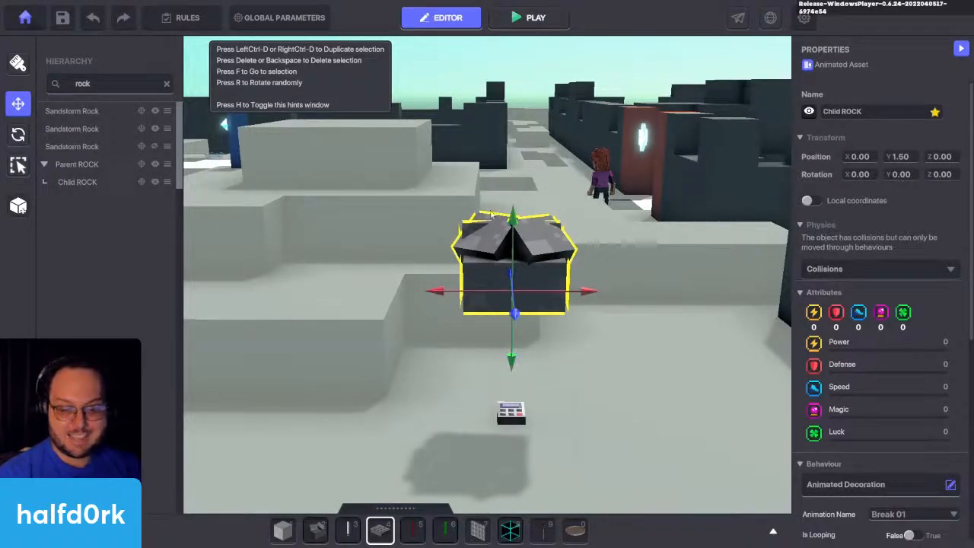
mouse_move(511, 226)
mouse_down()
mouse_move(514, 350)
mouse_move(512, 224)
mouse_up()
Step: Raise the Sandstorm Rock at X 41.00, Z 53.50 to Y 39.51, clear of its hidden NumPad Switch
key(a)
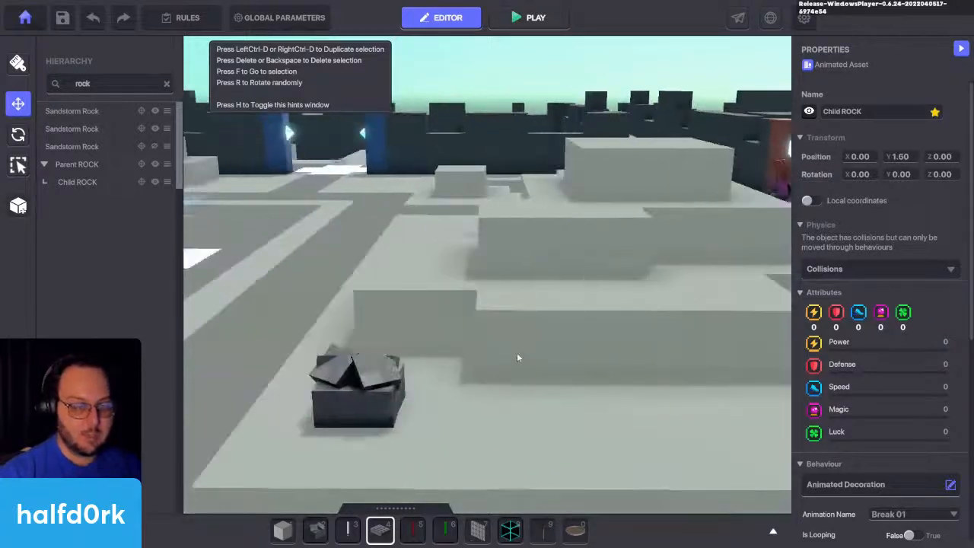
key(s)
click(453, 376)
key(f)
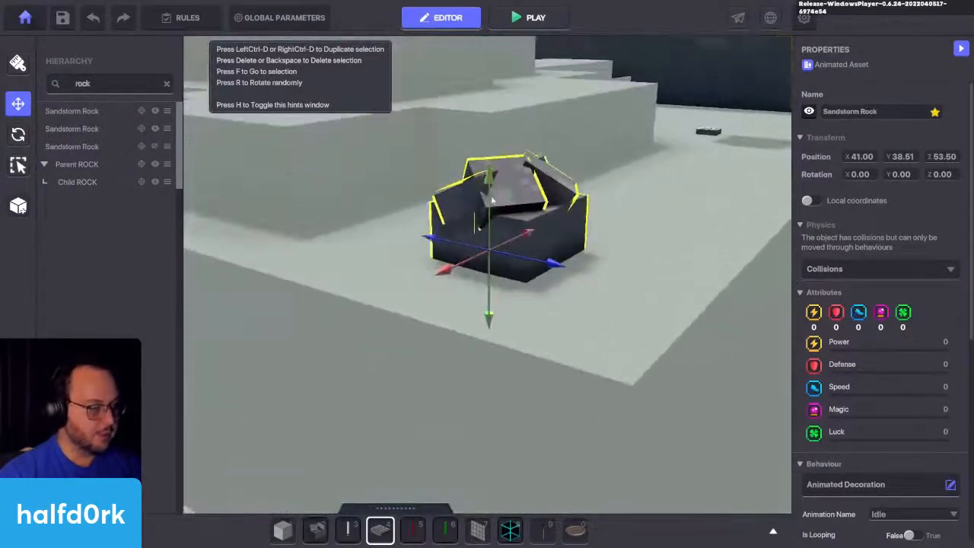
drag(491, 194, 508, 88)
Step: Lower the hidden NumPad Switch at X 41.00, Z 53.50 below the ground to Y 37.01
click(491, 245)
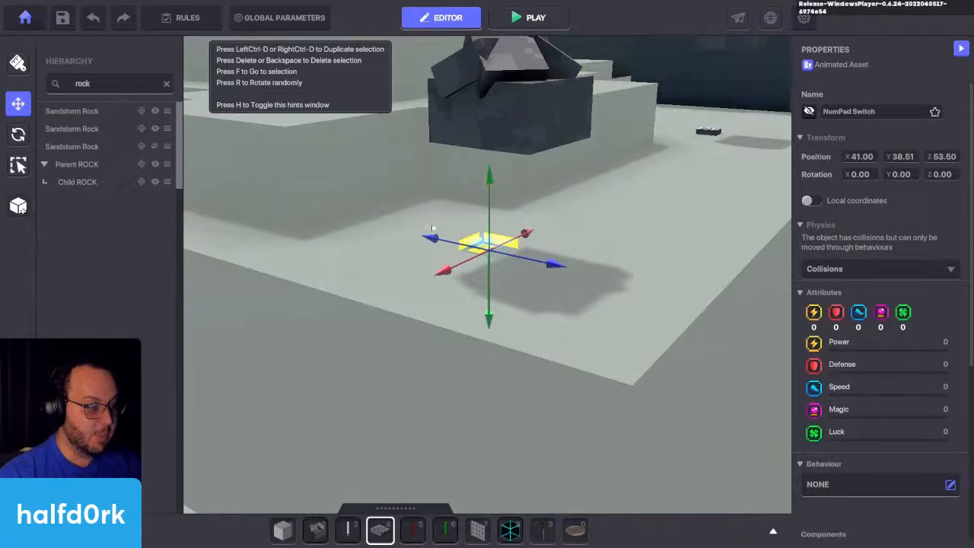
drag(483, 199, 489, 228)
drag(487, 270, 487, 278)
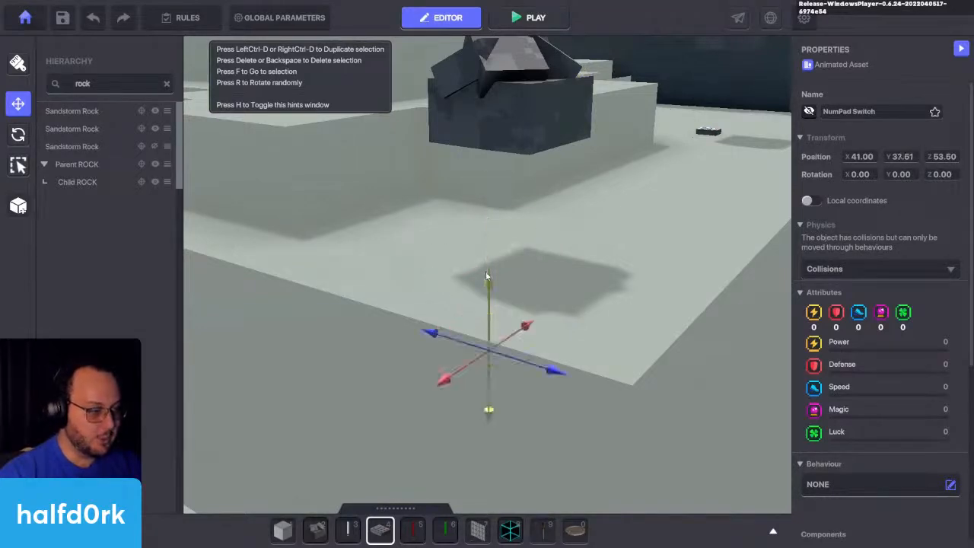
drag(487, 311, 488, 356)
Step: Set the raised Sandstorm Rock back on the ground at Y 38.51
click(547, 256)
click(551, 120)
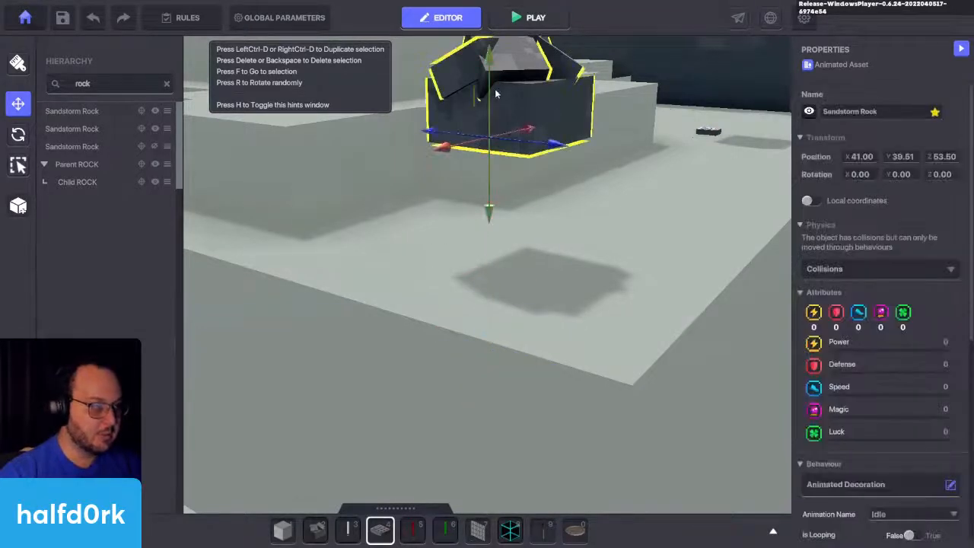
drag(490, 88, 485, 183)
Step: Inspect the placement of the Parent ROCK and of the buried NumPad Switch under the other Sandstorm Rock
click(685, 197)
right_drag(685, 196, 582, 272)
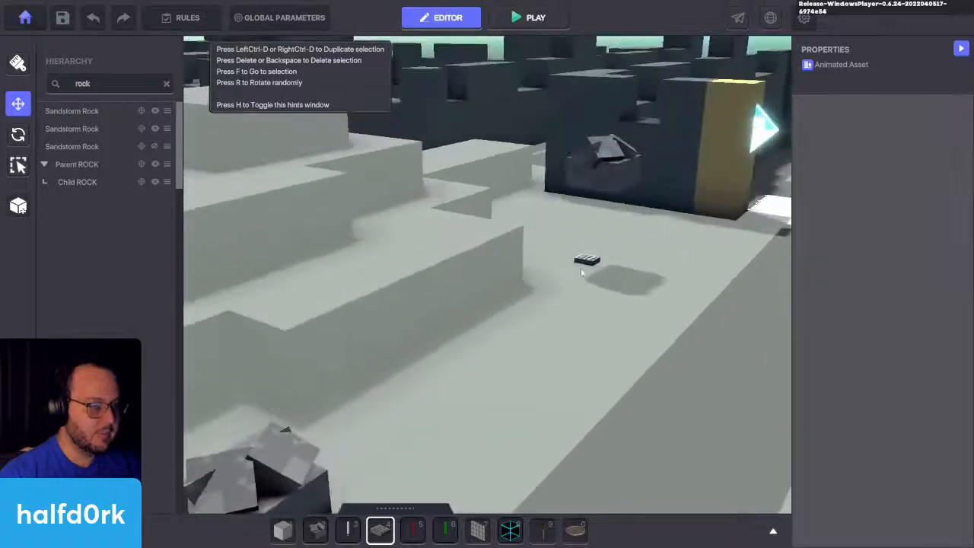
scroll(267, 475, down, 3)
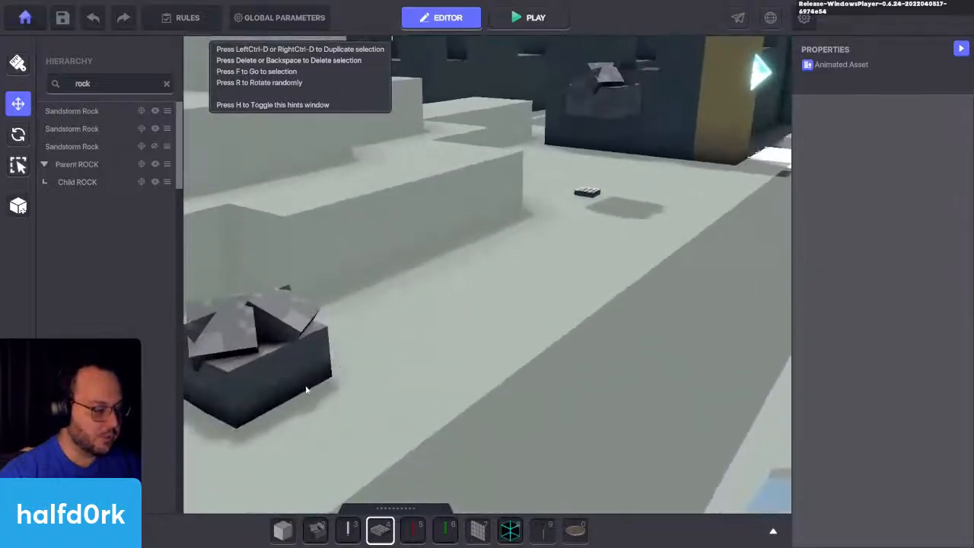
click(588, 200)
scroll(598, 223, down, 5)
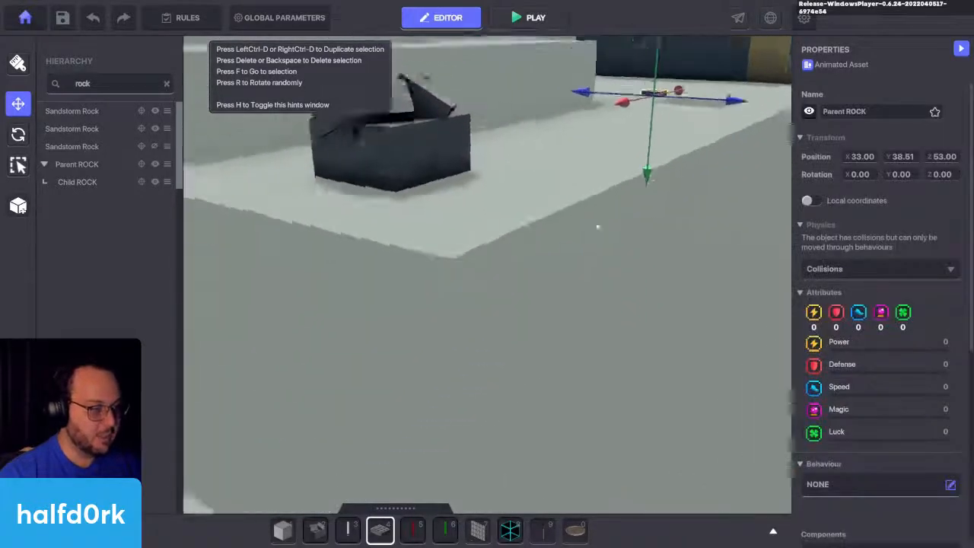
click(518, 125)
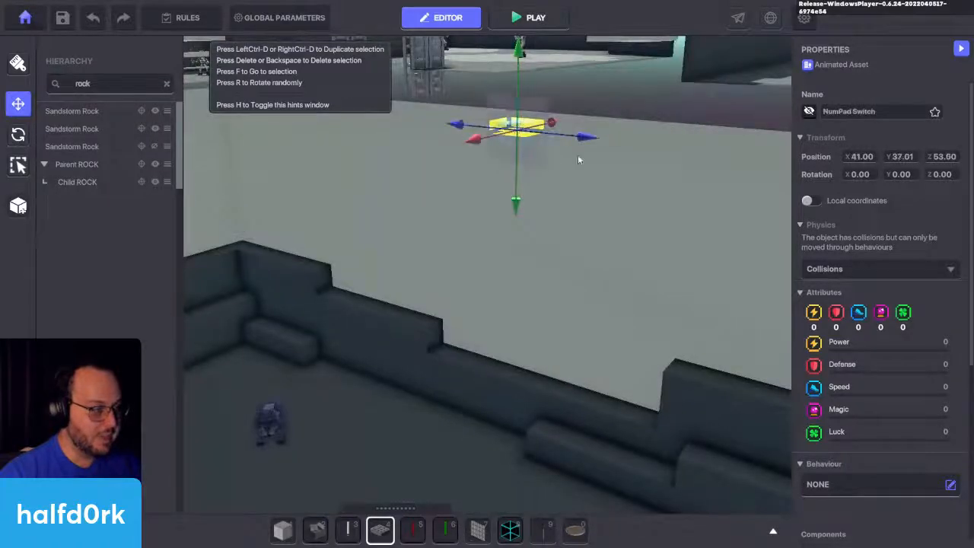
key(f)
right_drag(662, 166, 633, 126)
click(574, 163)
right_drag(574, 162, 844, 487)
right_drag(373, 293, 436, 256)
Step: Playtest the experience by breaking the Sandstorm Rock above the buried switch with the sword, and return to the editor
click(536, 17)
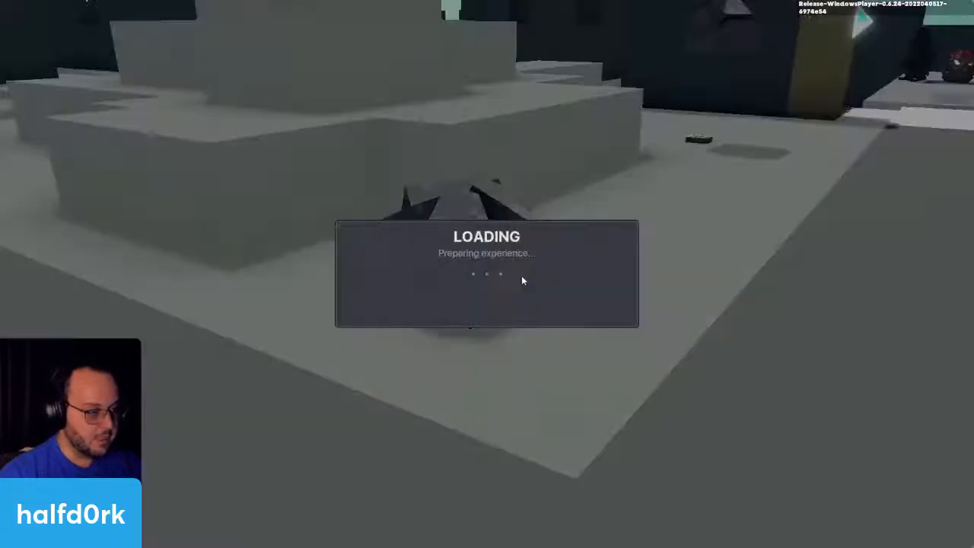
key(w)
key(w)
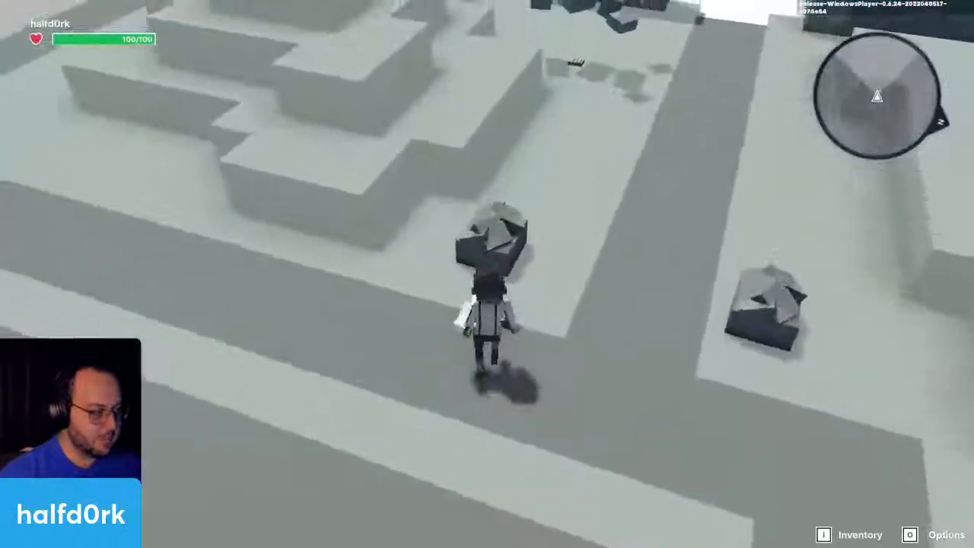
click(488, 274)
click(487, 274)
click(487, 274)
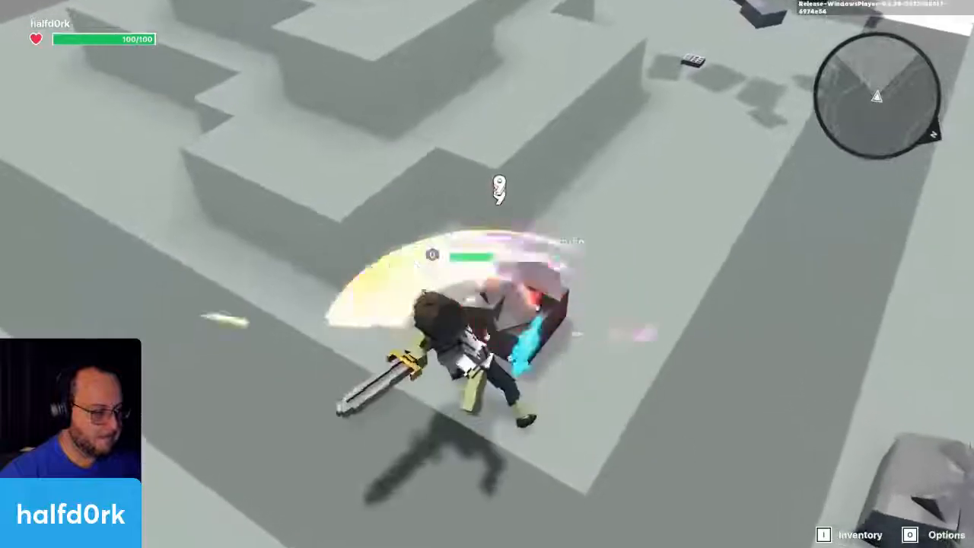
click(488, 274)
click(487, 274)
key(s)
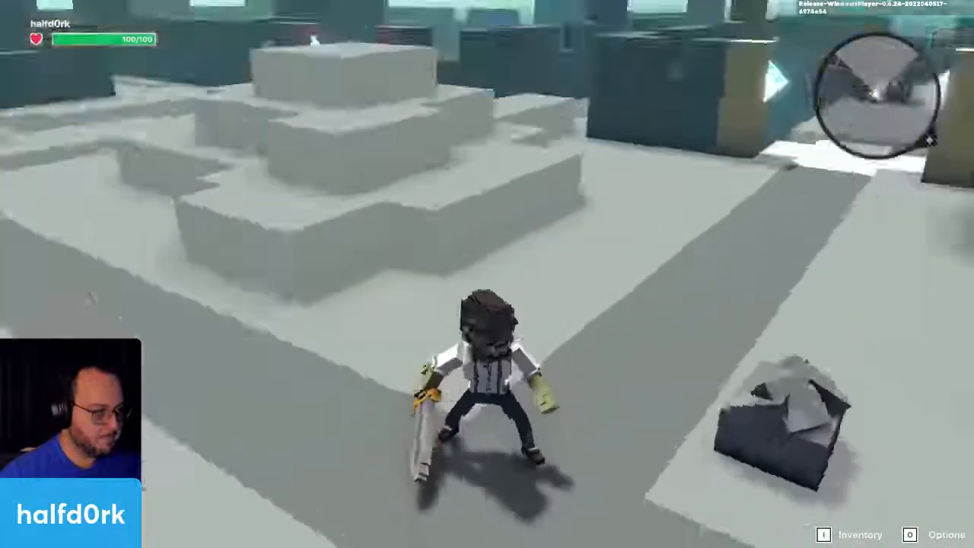
key(w)
key(Escape)
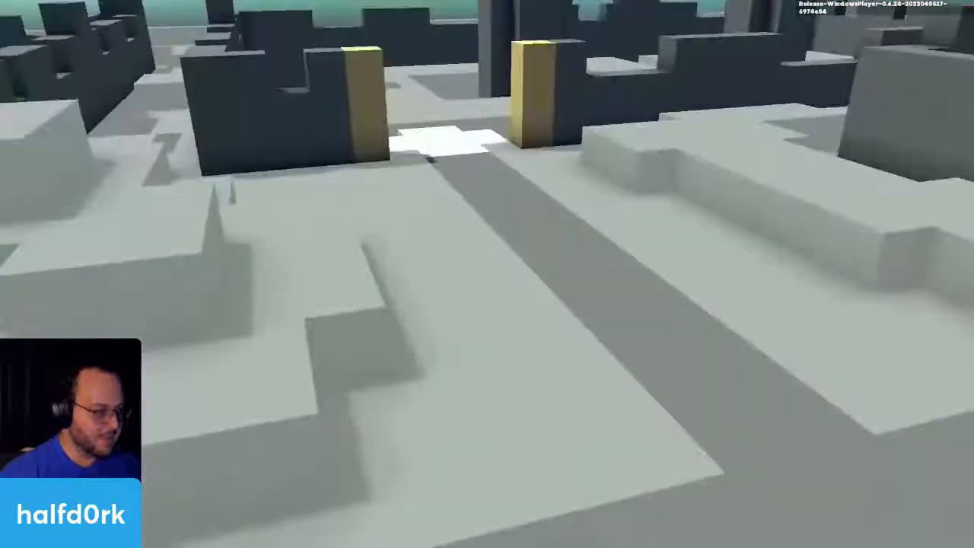
Step: Review the Health component settings of the Child ROCK and the Parent ROCK
middle_drag(746, 89, 645, 131)
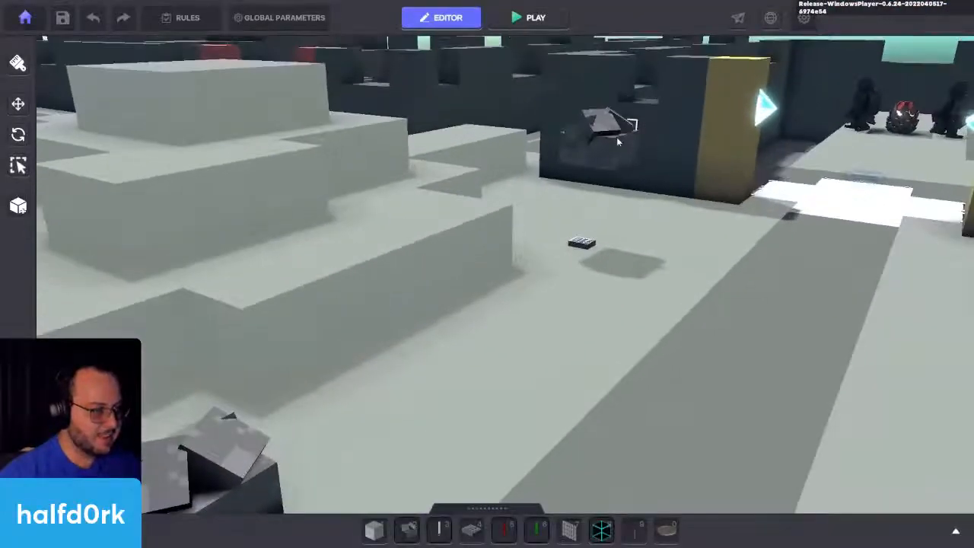
click(617, 140)
key(f)
scroll(824, 285, down, 5)
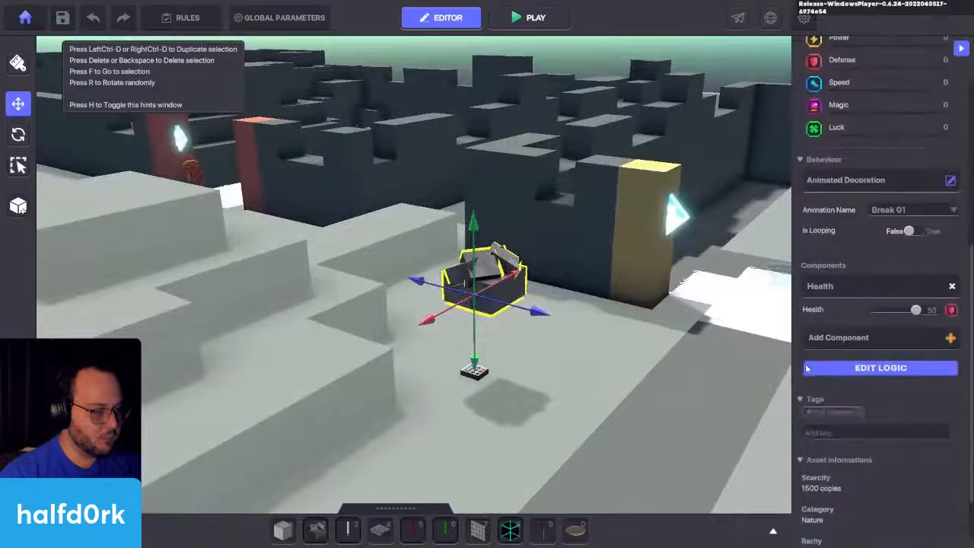
click(474, 371)
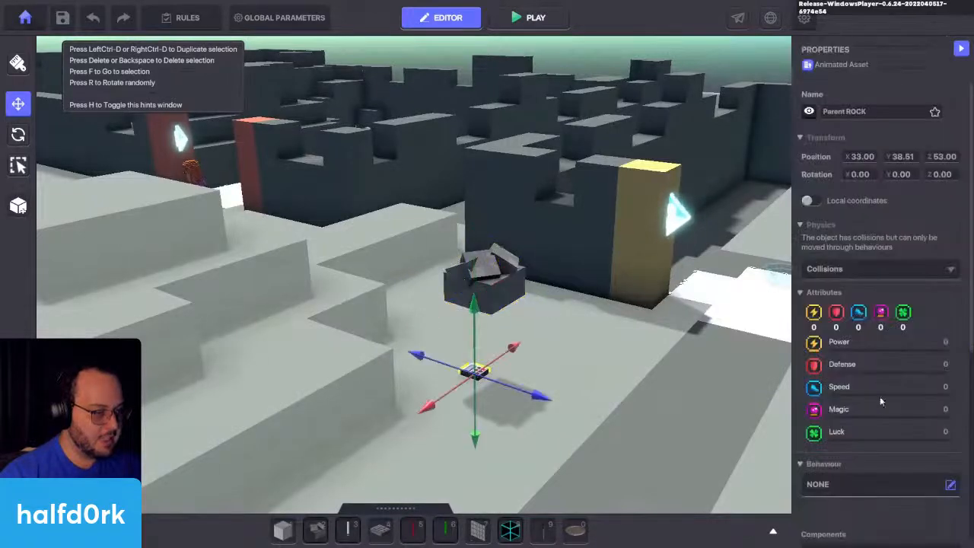
scroll(880, 397, down, 5)
click(853, 408)
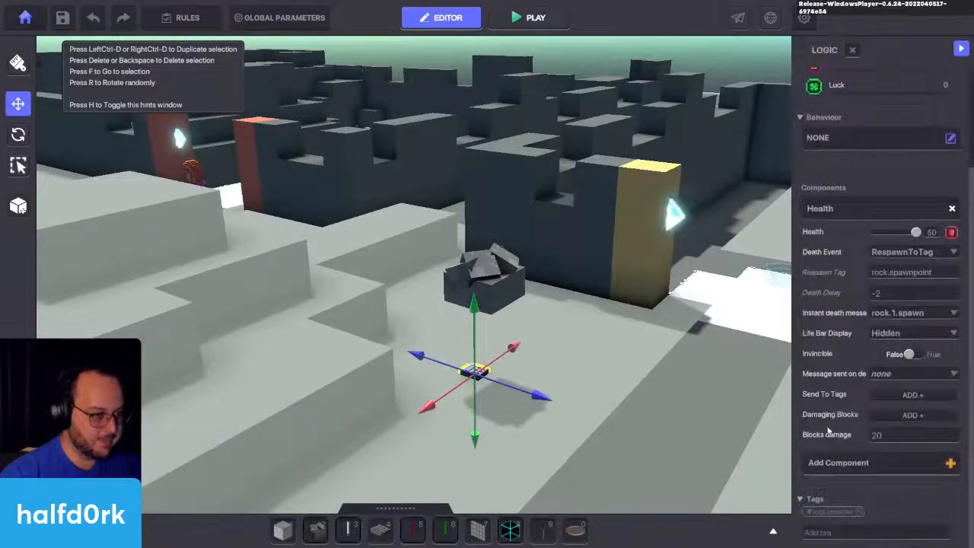
Step: Make the buried NumPad Switch visible and raise it back to ground level beneath the Sandstorm Rock
right_drag(615, 386, 539, 59)
click(535, 126)
key(f)
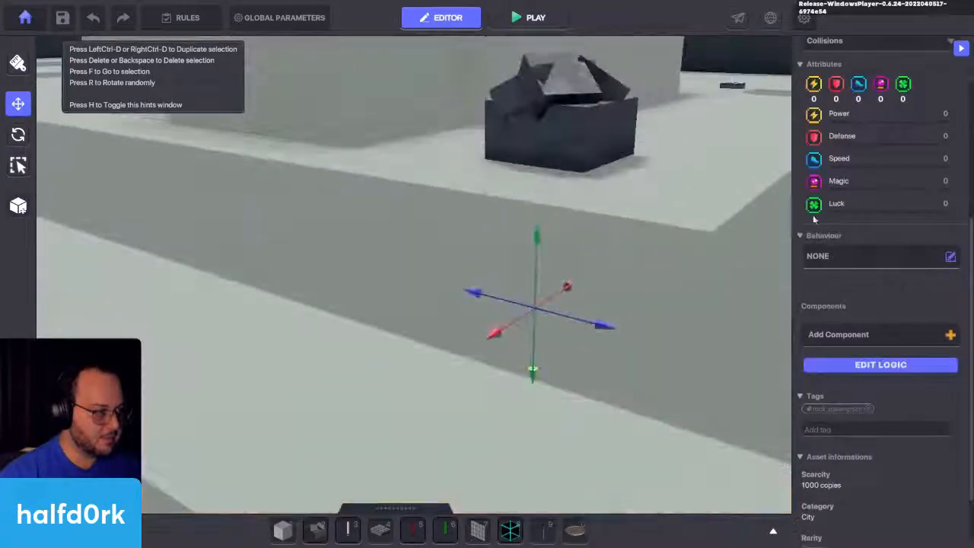
scroll(810, 84, up, 2)
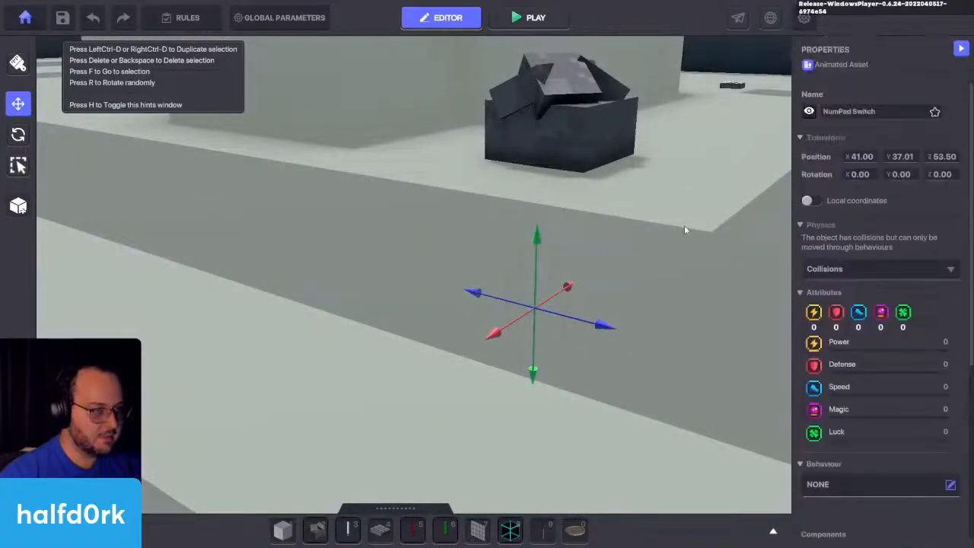
drag(541, 257, 548, 103)
key(Delete)
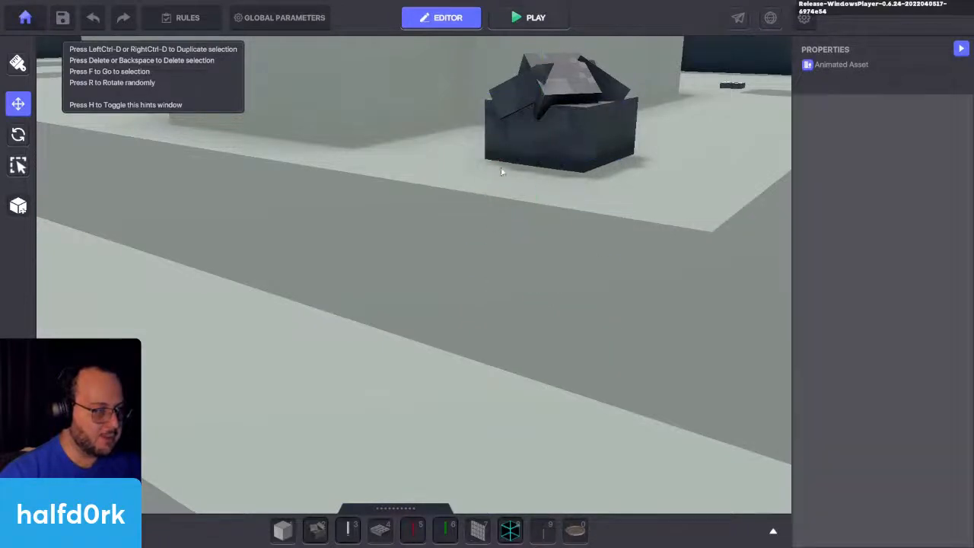
Step: Slide the Sandstorm Rock at X 41.00 along Z so it sits beside the NumPad Switch
key(d)
right_drag(591, 148, 459, 328)
key(s)
click(508, 388)
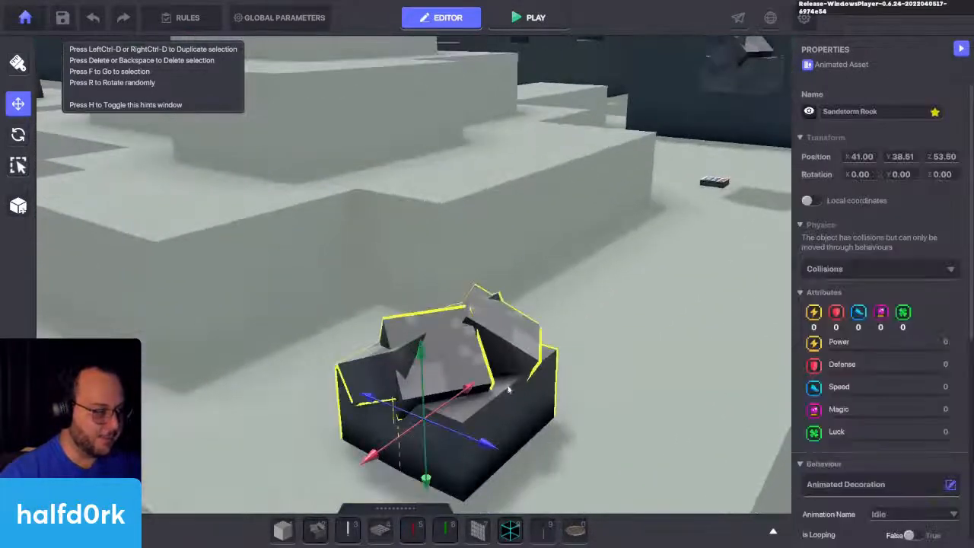
drag(491, 443, 385, 407)
Step: Playtest breaking the Sandstorm Rock beside the visible NumPad Switch to check its respawn, and return to the editor
click(529, 17)
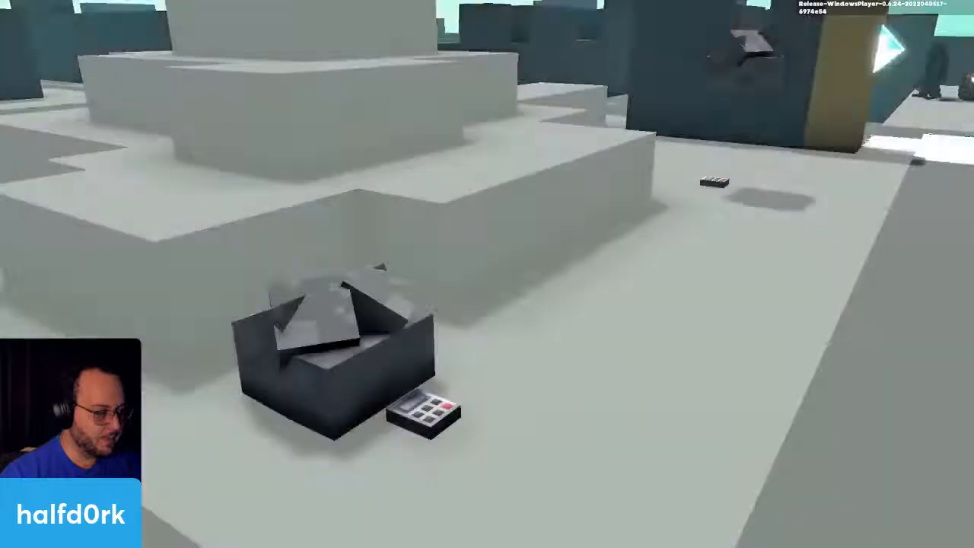
key(w)
key(space)
click(487, 274)
click(487, 274)
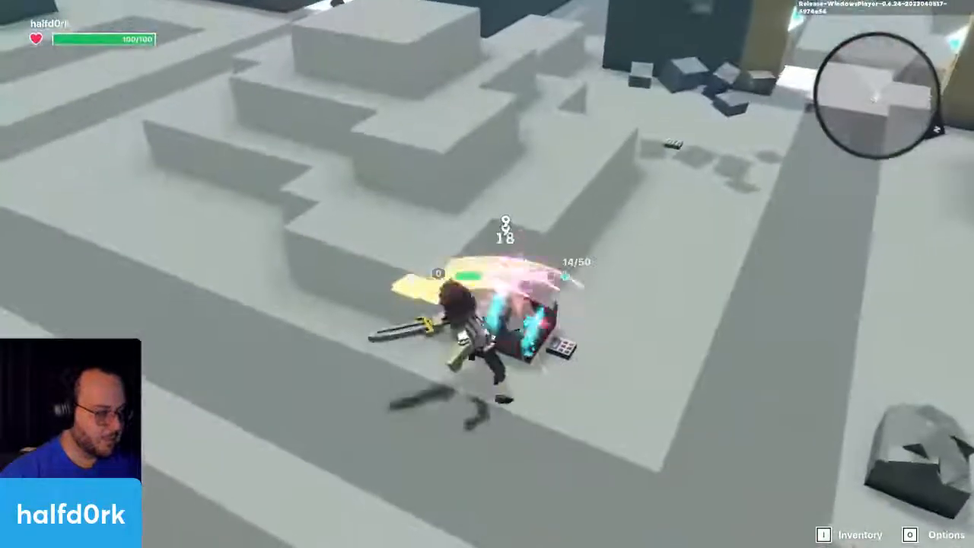
click(487, 274)
click(487, 274)
click(487, 274)
key(s)
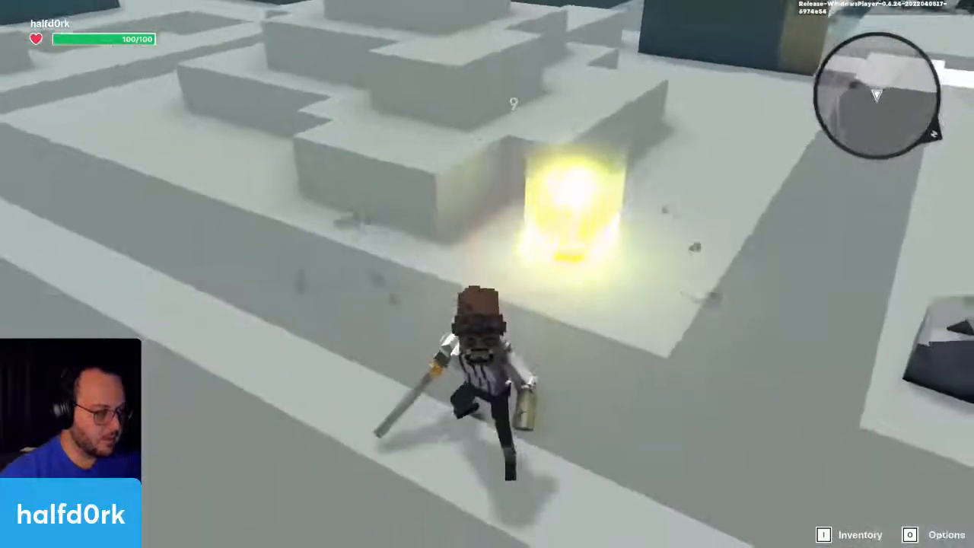
key(w)
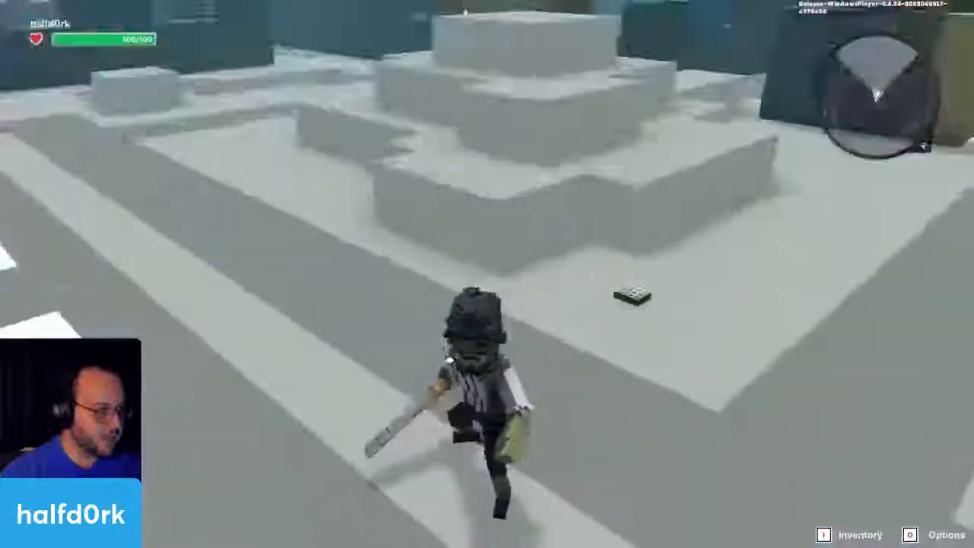
key(Escape)
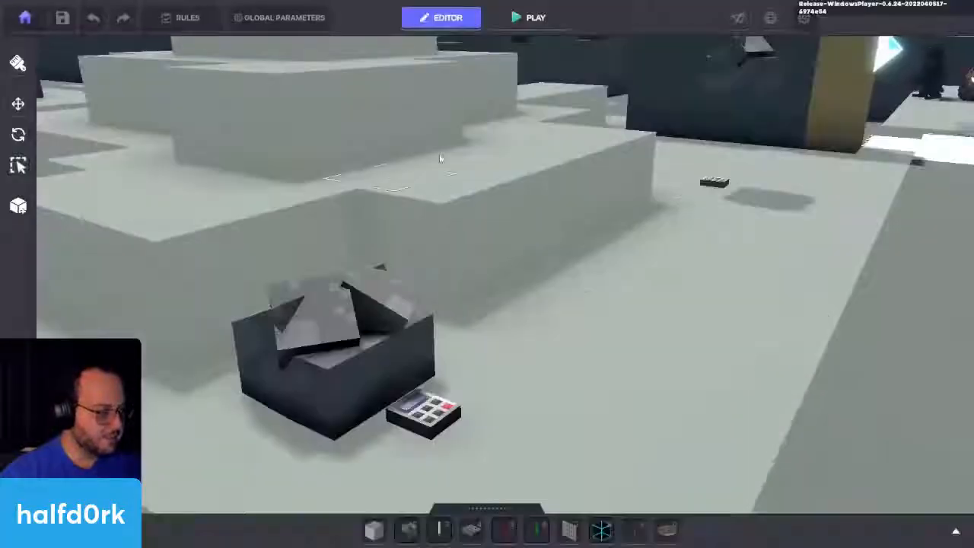
Step: Remove the Health component from the Child ROCK floating above the NumPad Switch
click(743, 89)
scroll(881, 256, down, 3)
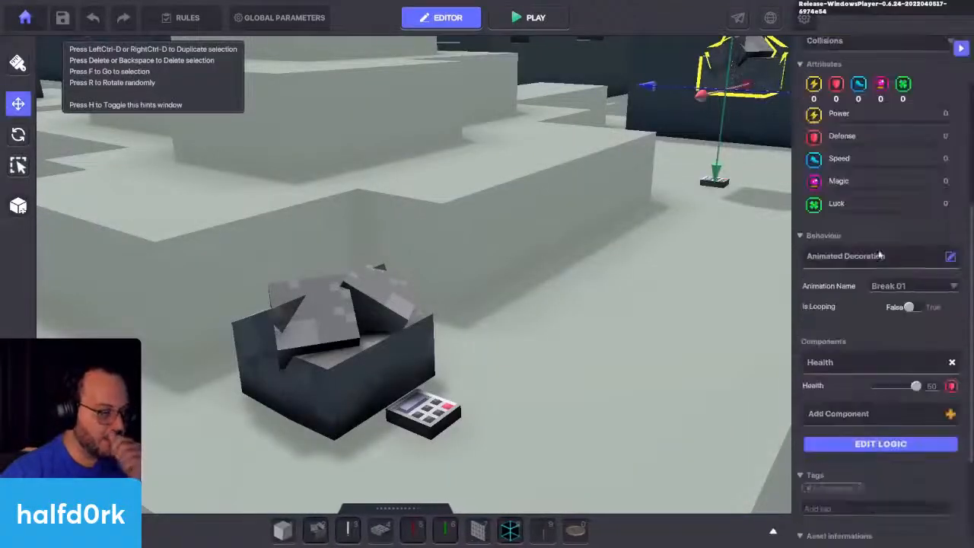
click(951, 363)
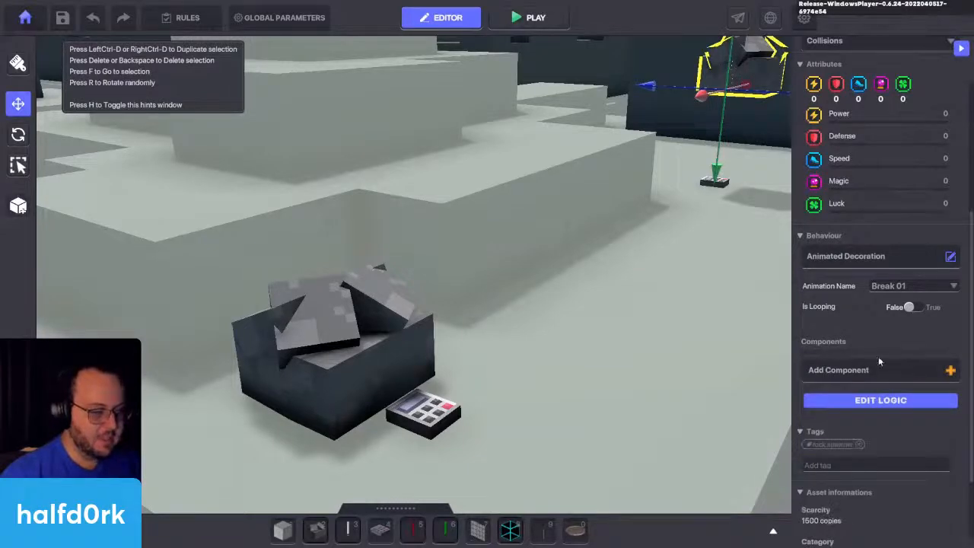
Step: Playtest breaking the Sandstorm Rock beside the visible NumPad Switch with the Child ROCK's Health removed, and return to the editor
key(f)
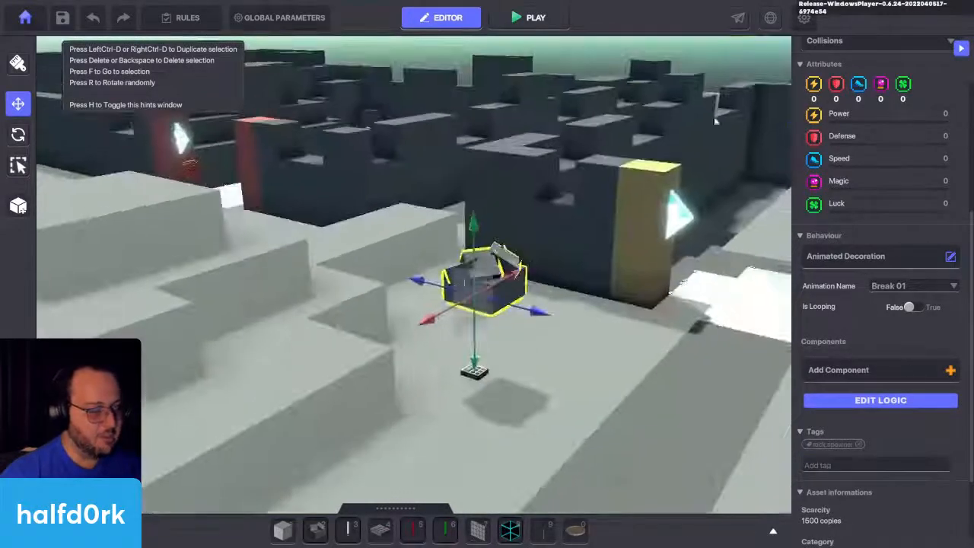
right_drag(716, 121, 749, 164)
key(w)
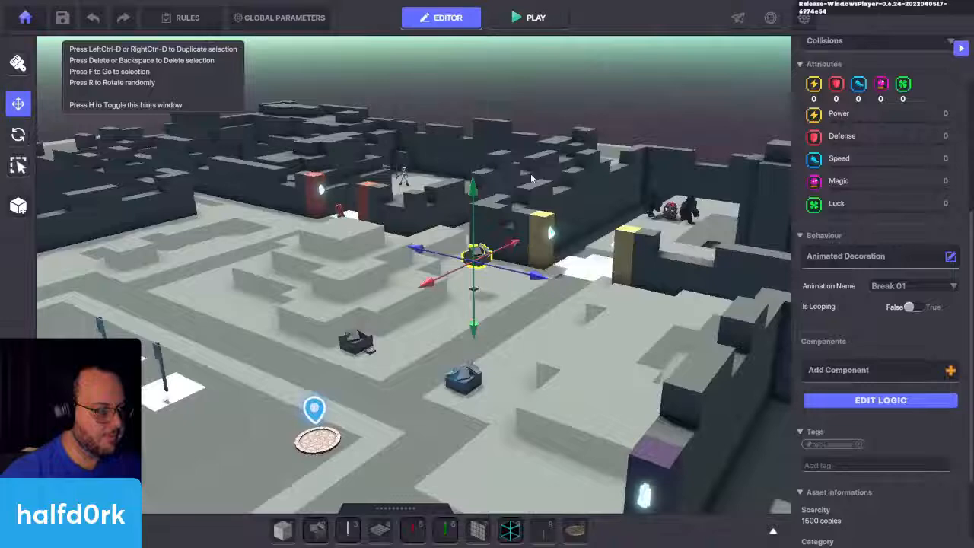
click(529, 17)
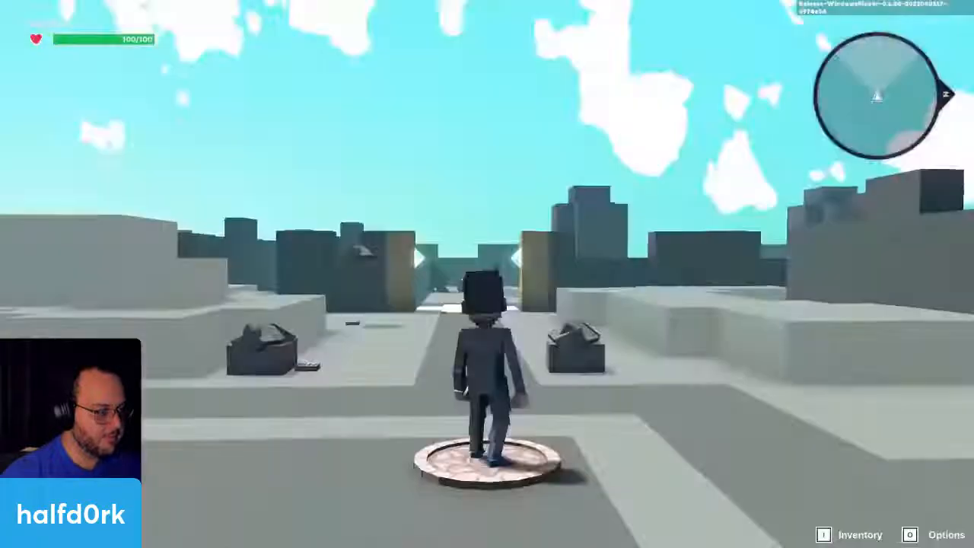
key(w)
key(w)
click(487, 274)
click(487, 274)
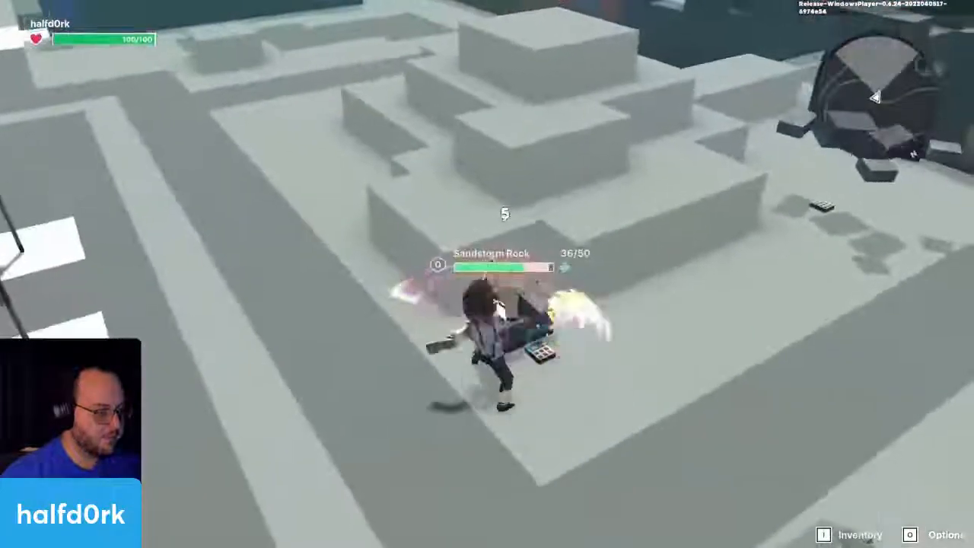
click(488, 274)
click(487, 274)
click(487, 274)
key(s)
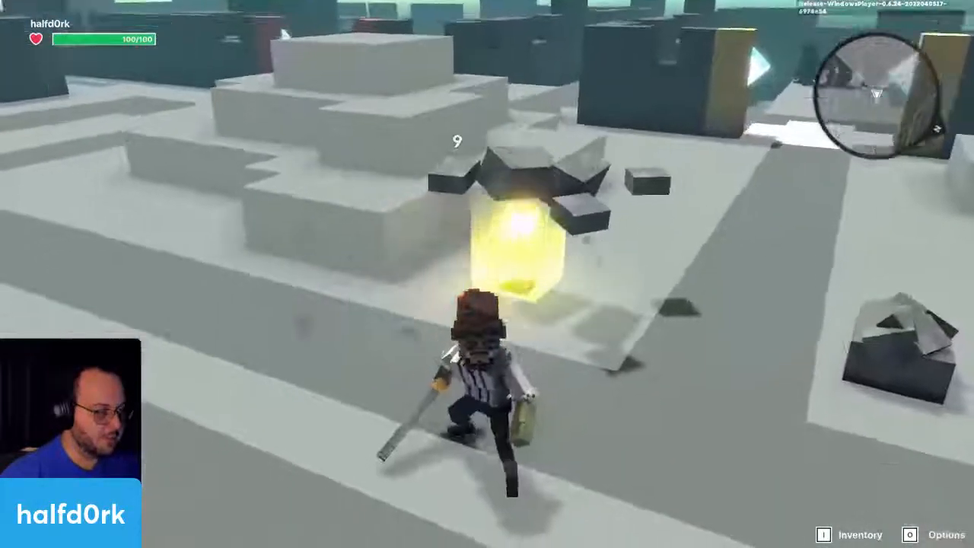
key(Escape)
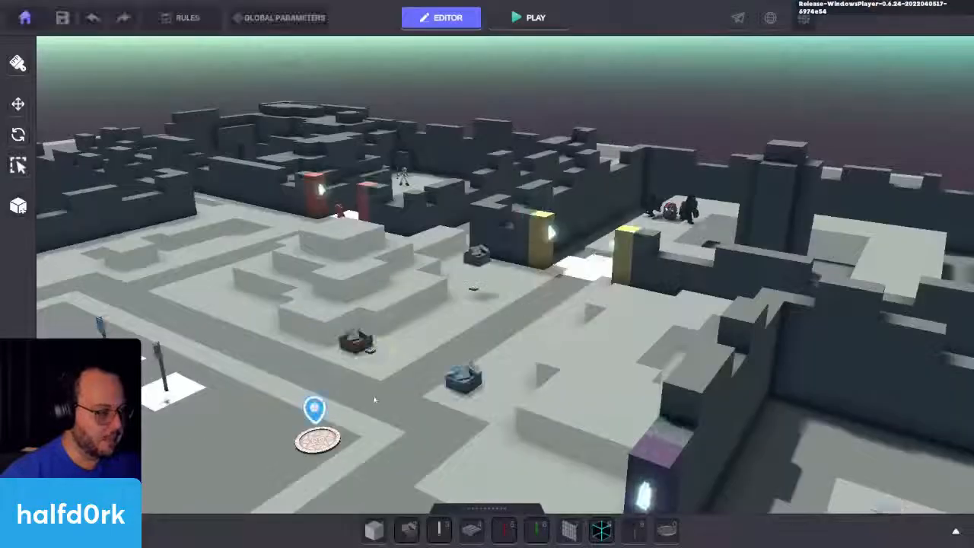
Step: Lower the NumPad Switch beside the Sandstorm Rock until it is buried below the ground
click(358, 342)
key(f)
scroll(594, 293, up, 2)
click(498, 310)
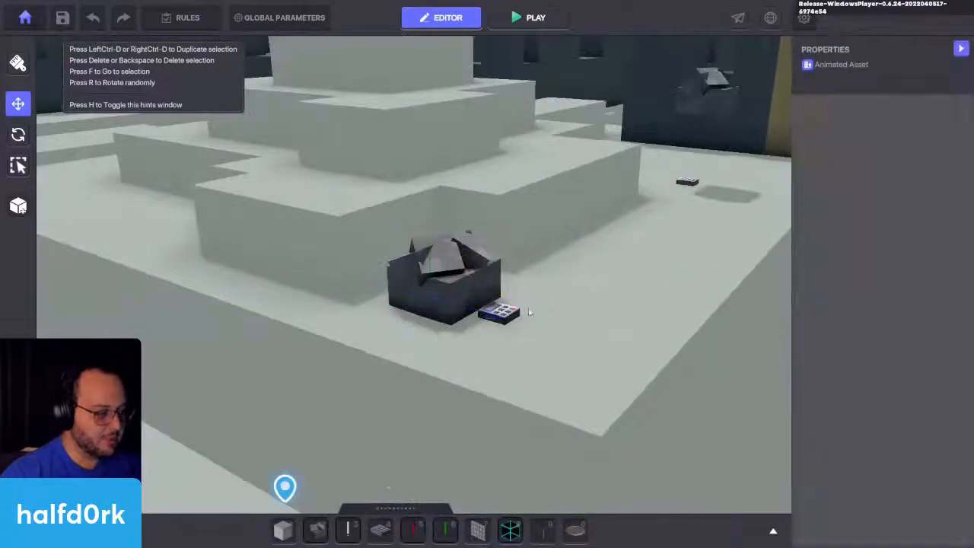
drag(499, 240, 501, 357)
Step: Slide the Sandstorm Rock at X 41.00 along Z to sit over the buried NumPad Switch
click(469, 290)
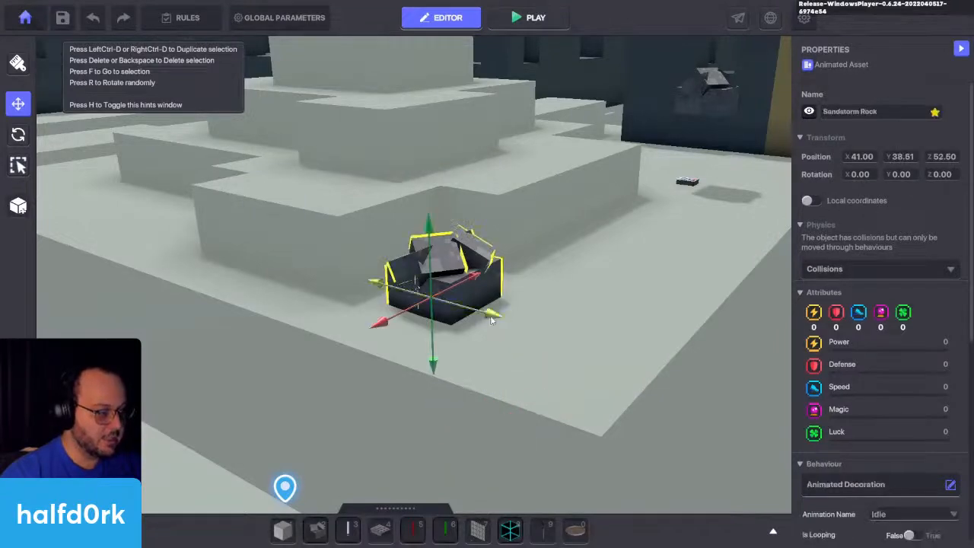
drag(491, 321, 592, 351)
middle_drag(593, 351, 563, 342)
Step: Review the Child ROCK's properties, including its Animated Decoration behaviour
scroll(575, 266, up, 2)
scroll(575, 267, down, 4)
click(481, 212)
key(f)
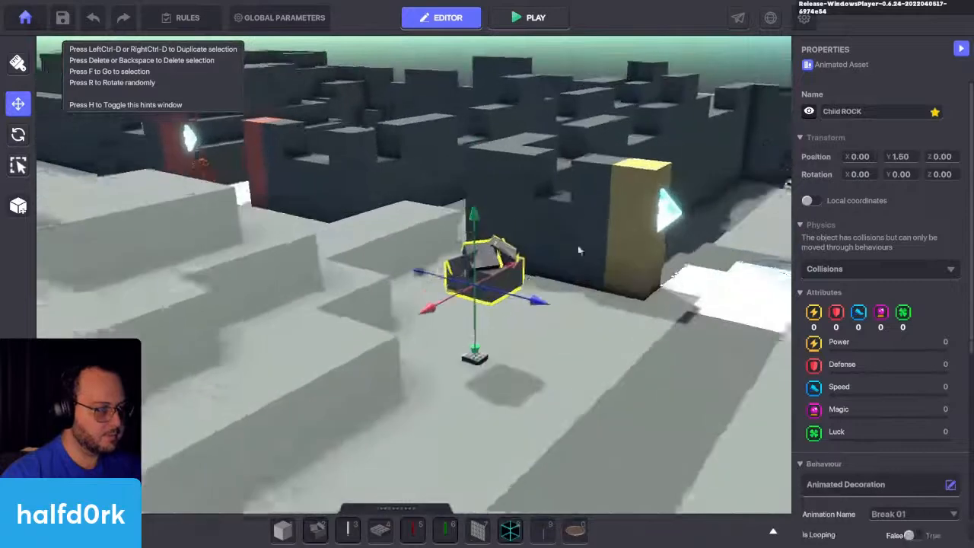
scroll(880, 399, down, 4)
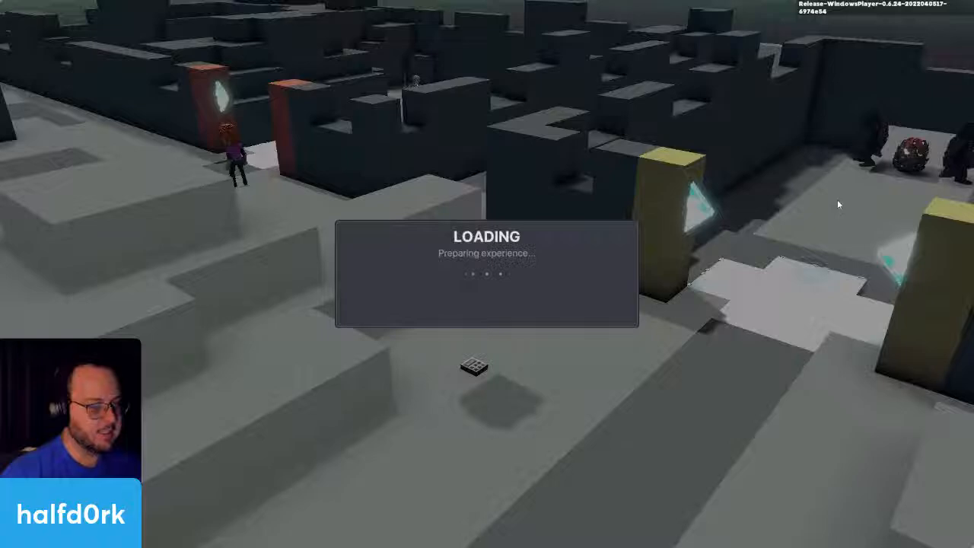
Step: Playtest the experience and break the Sandstorm Rock placed at the buried NumPad Switch
key(w)
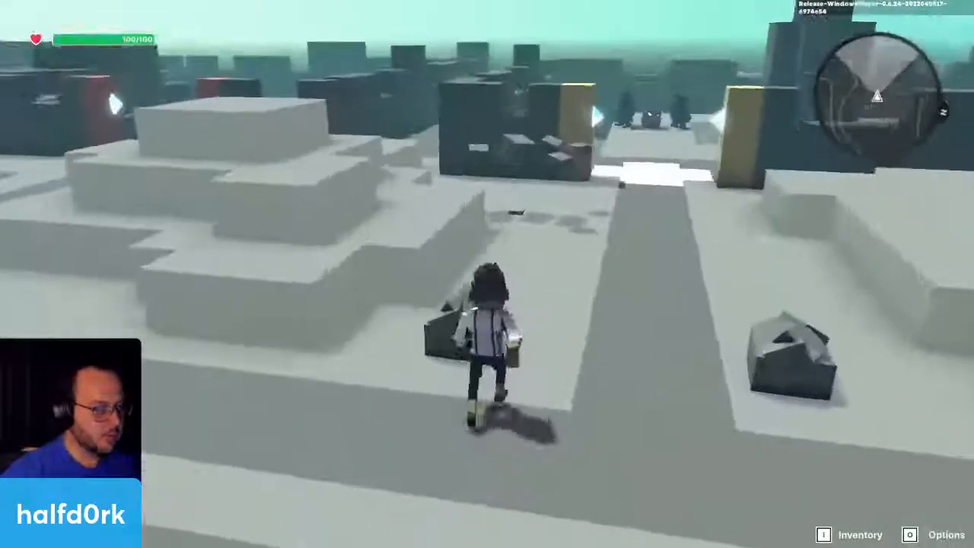
click(487, 274)
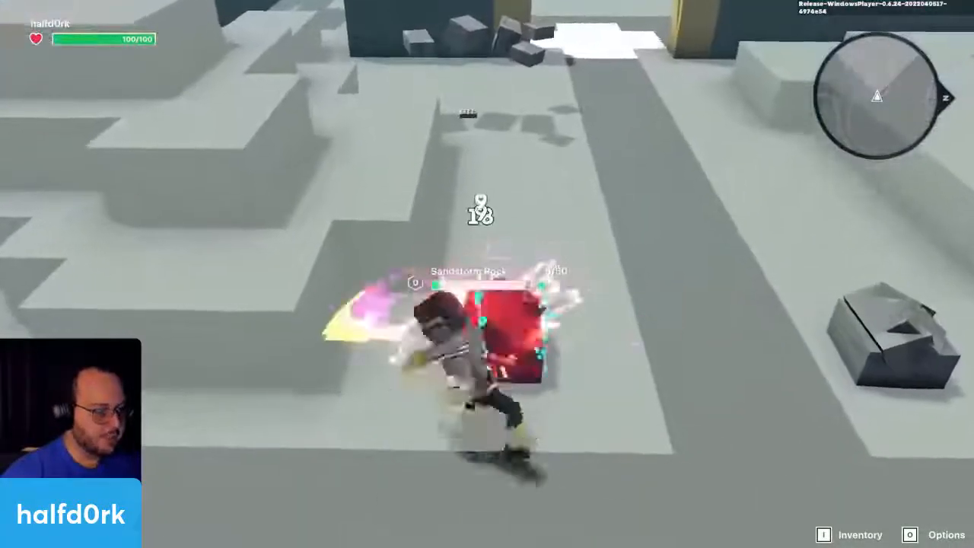
click(487, 274)
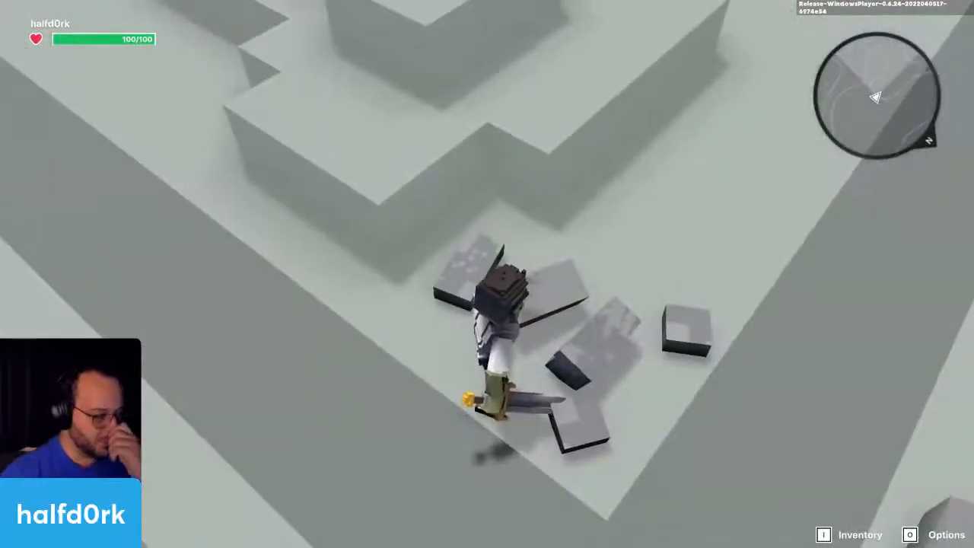
Step: Walk around the first rock's broken pieces to check whether the rock respawns while the character is near
key(w)
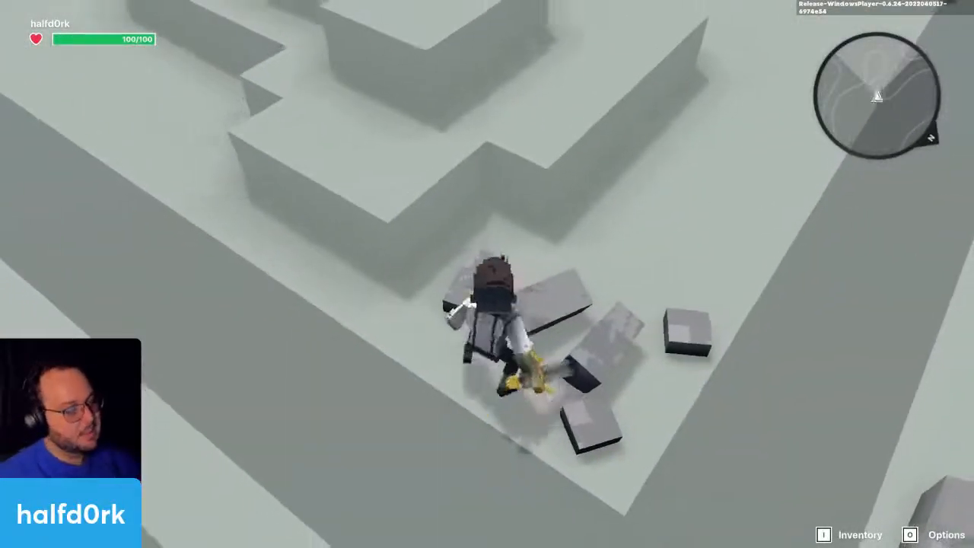
key(d)
key(s)
key(w)
key(a)
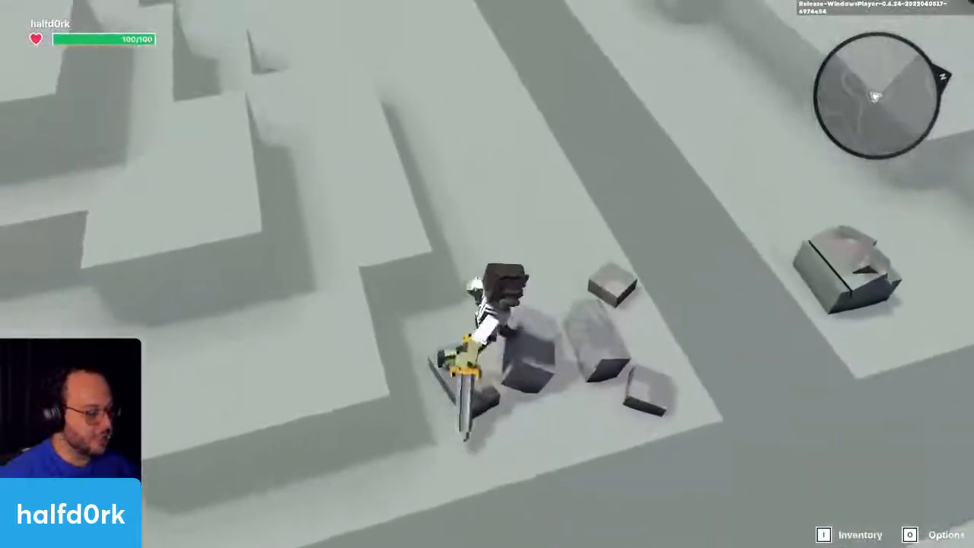
key(s)
key(d)
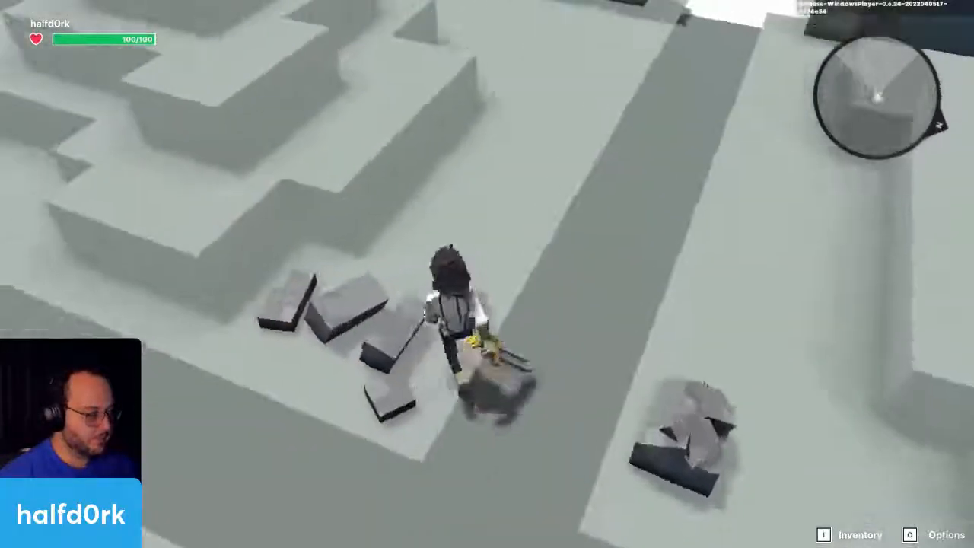
key(w)
key(s)
key(a)
key(w)
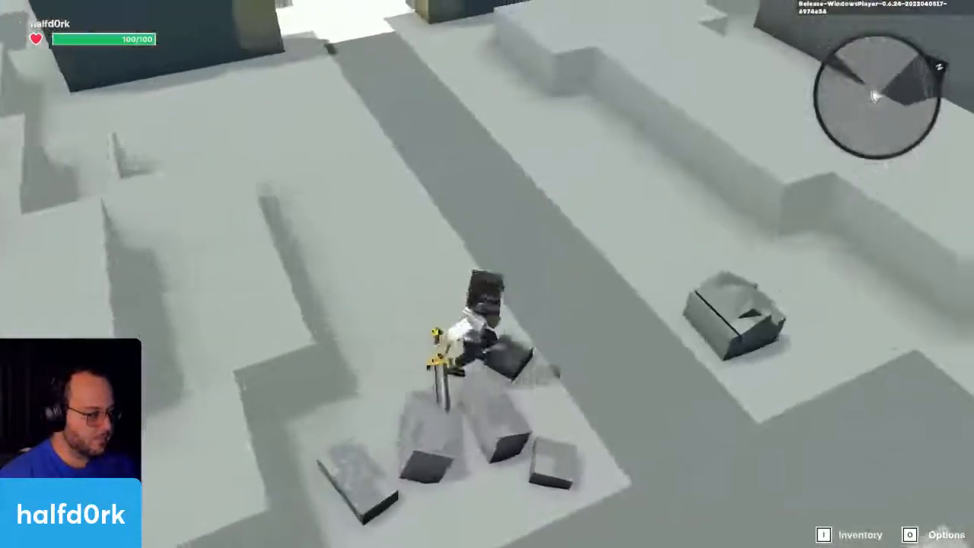
key(s)
key(w)
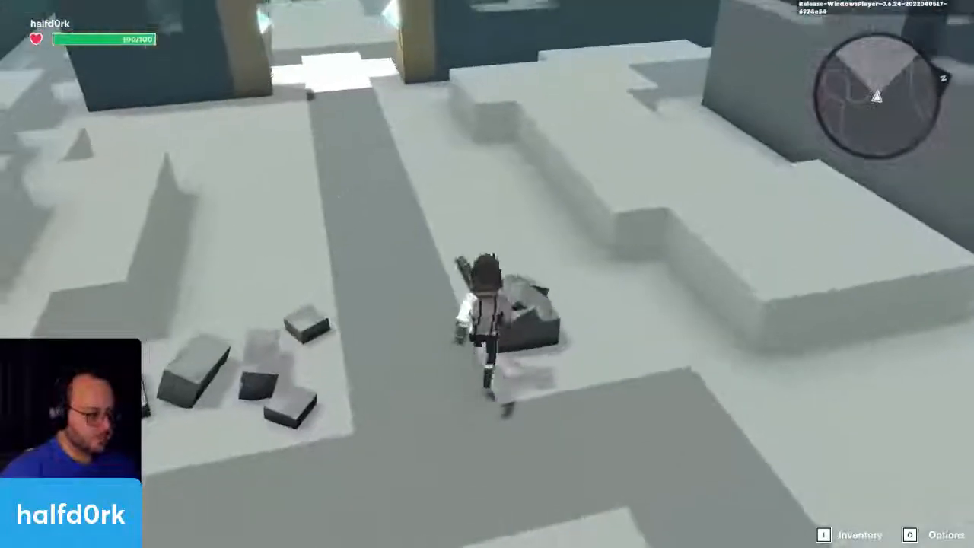
Step: Break the second Sandstorm Rock on the other side of the path
click(487, 274)
click(487, 274)
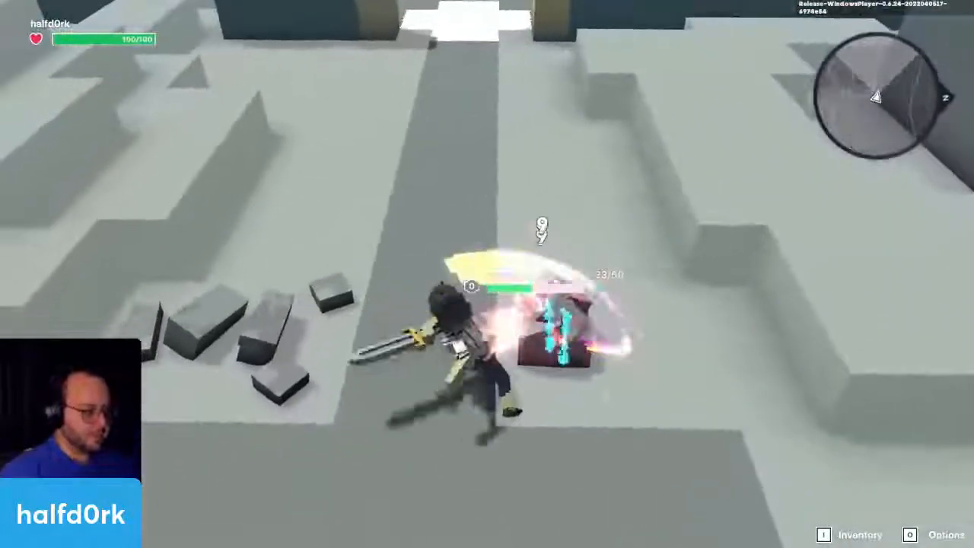
click(487, 274)
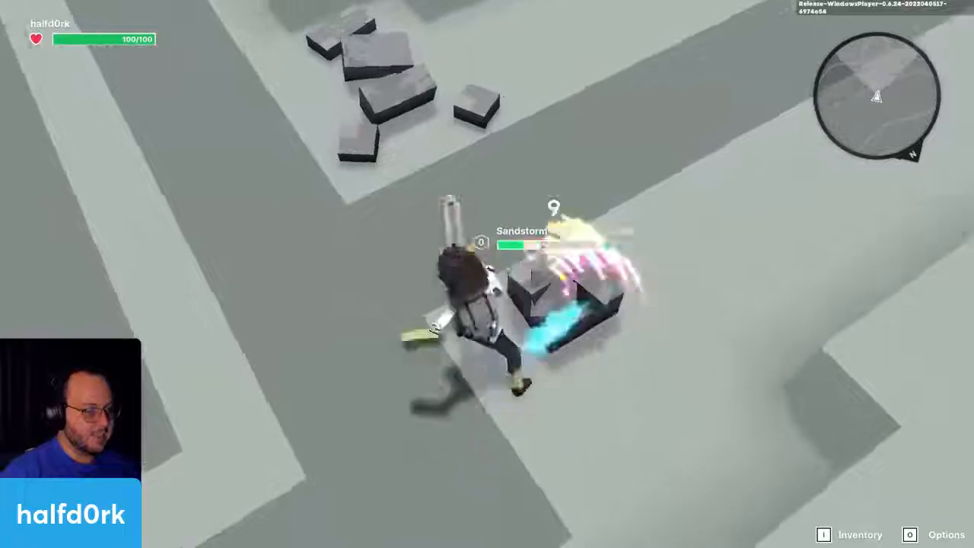
click(487, 274)
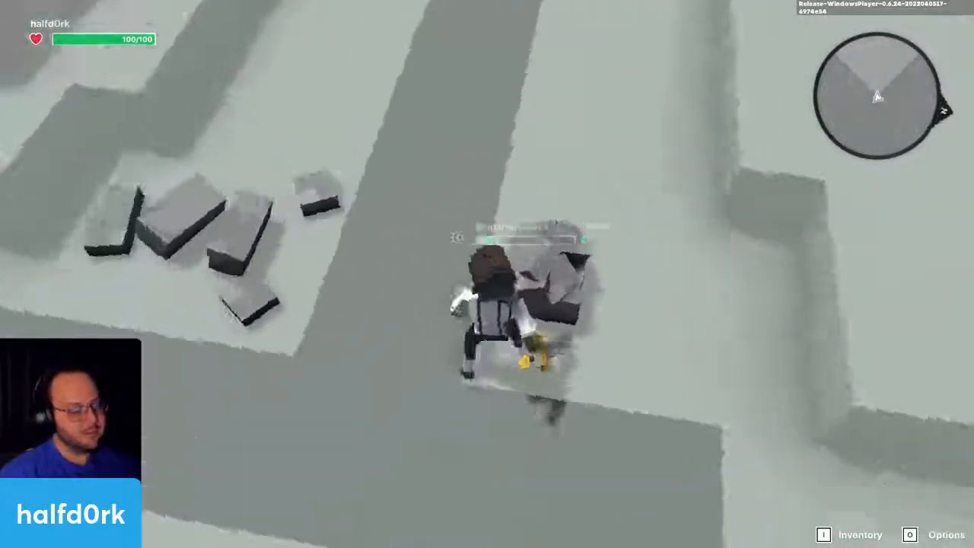
click(487, 274)
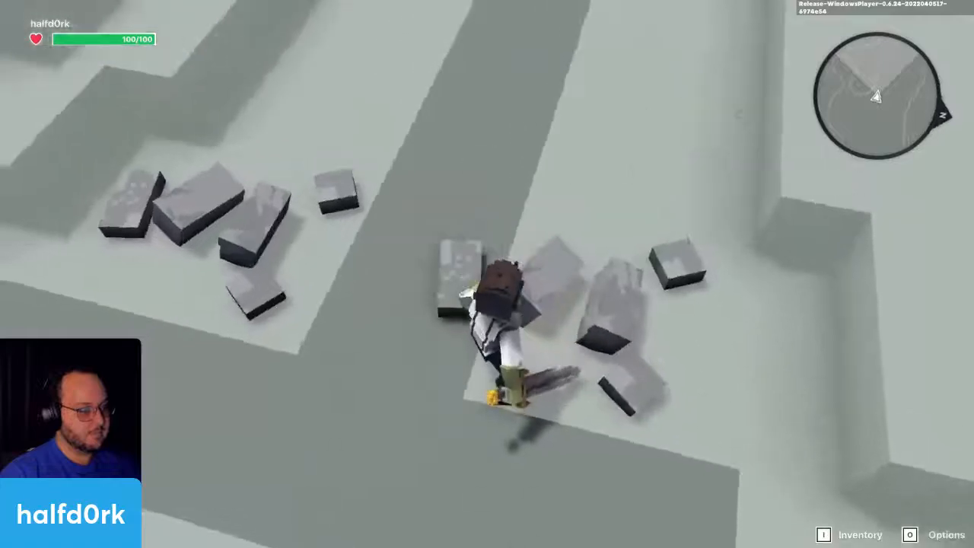
Step: Circle the second rock's broken pieces and move away from them to check its respawn
key(w)
key(s)
key(w)
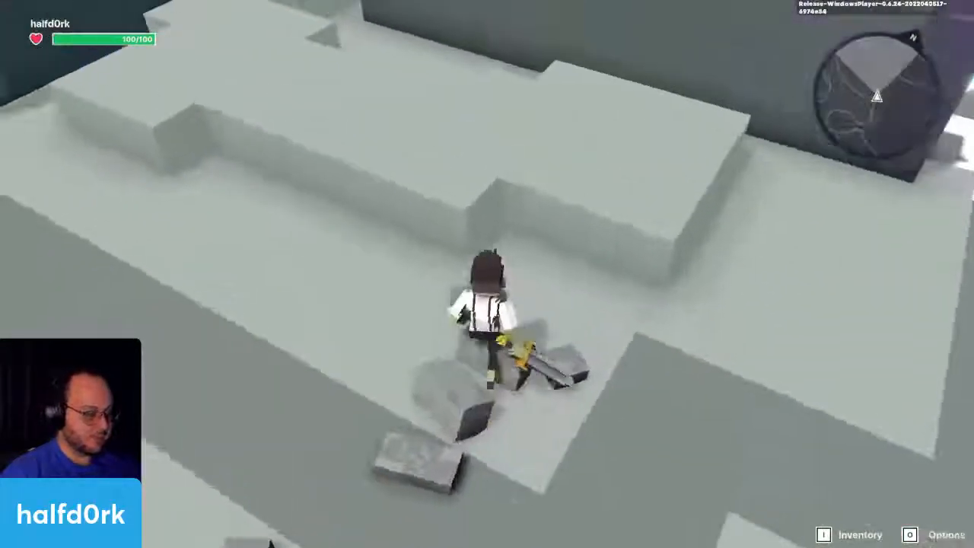
key(a)
key(w)
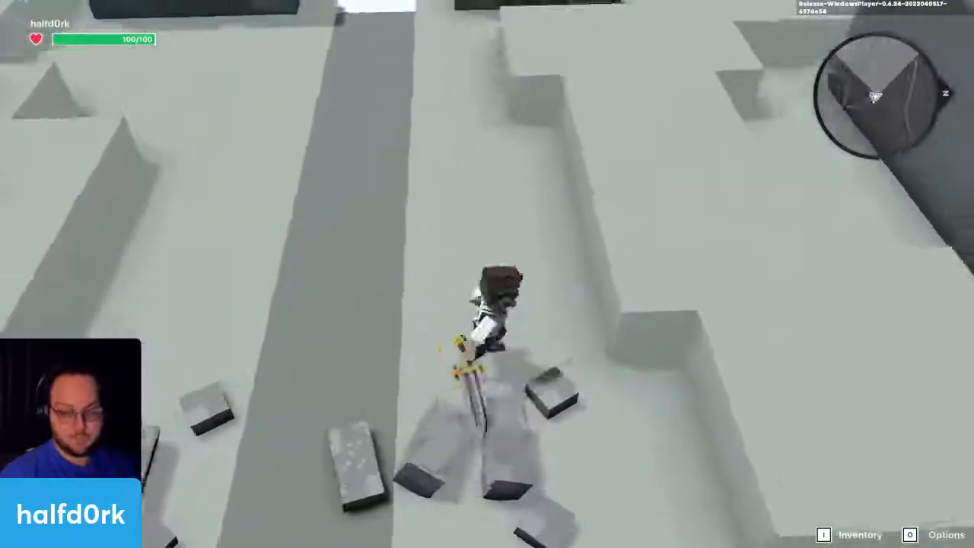
key(s)
key(w)
key(space)
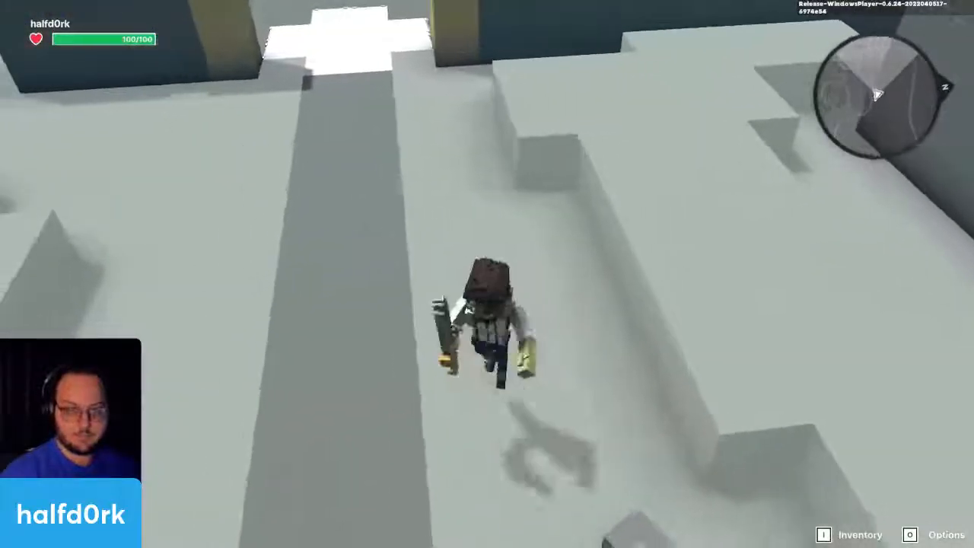
Step: Play the Dance emote while waiting near the broken rocks
key(s)
key(s)
key(b)
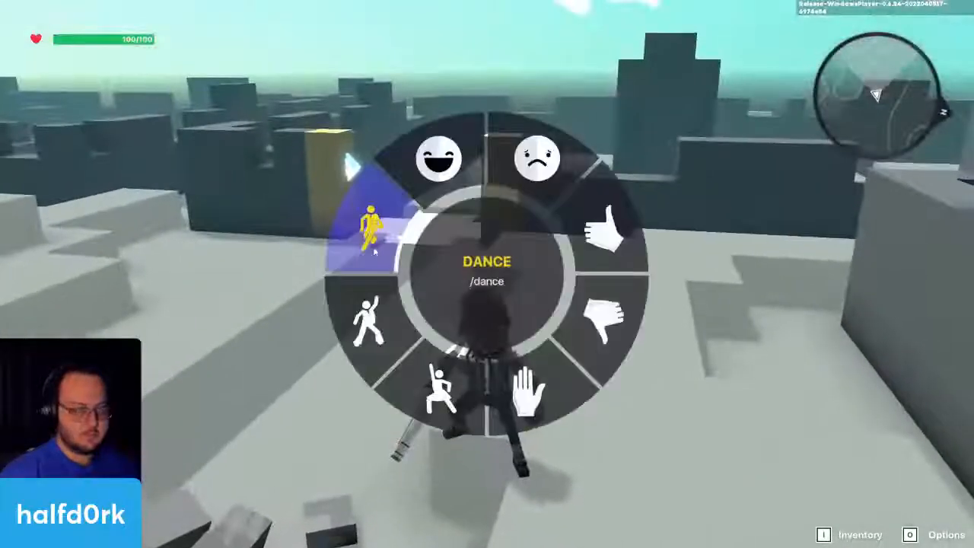
key(w)
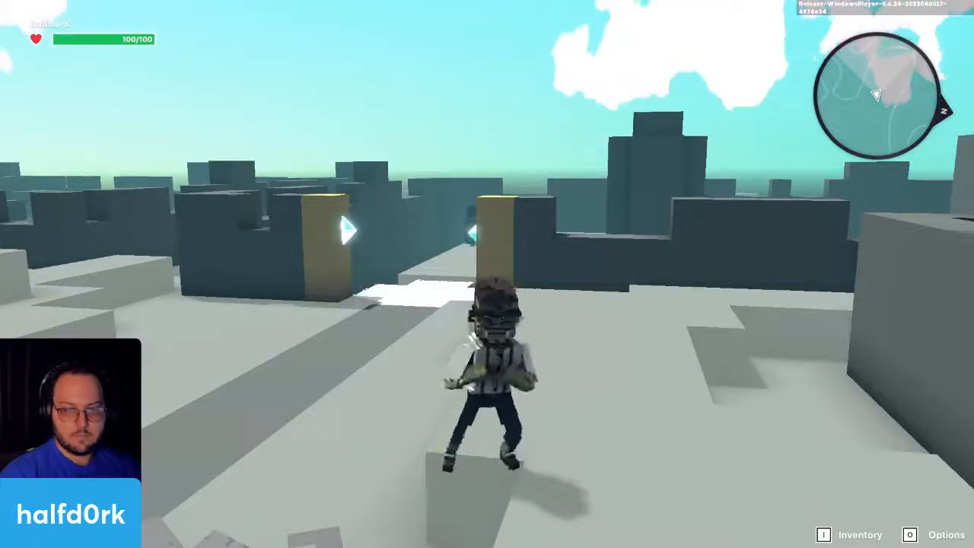
Step: Run around both broken Sandstorm Rocks and watch them from the raised blocks to check whether they respawn
key(w)
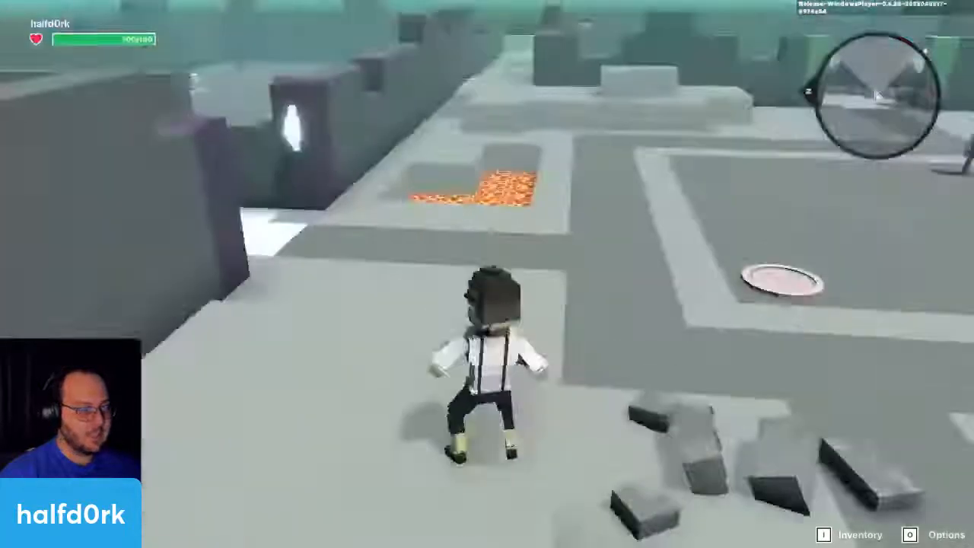
key(w)
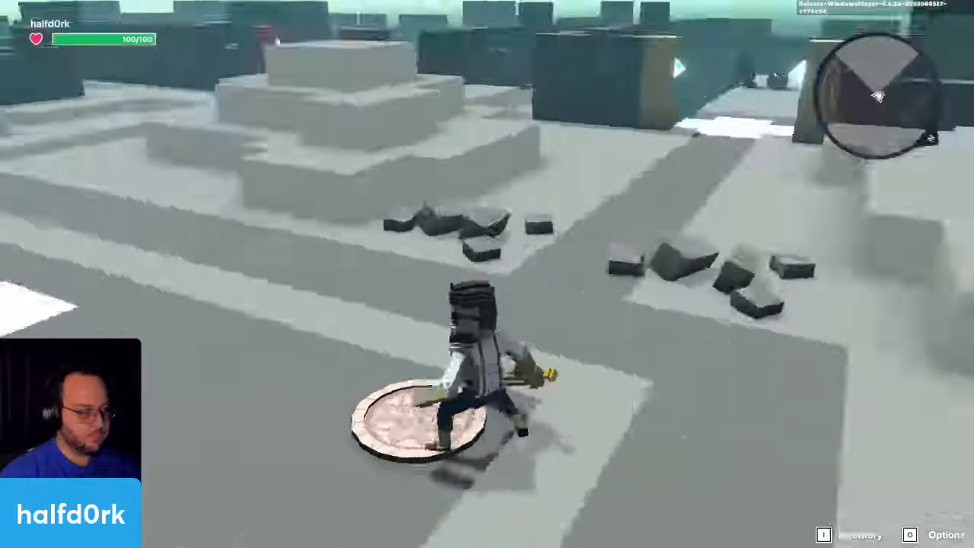
key(w)
key(s)
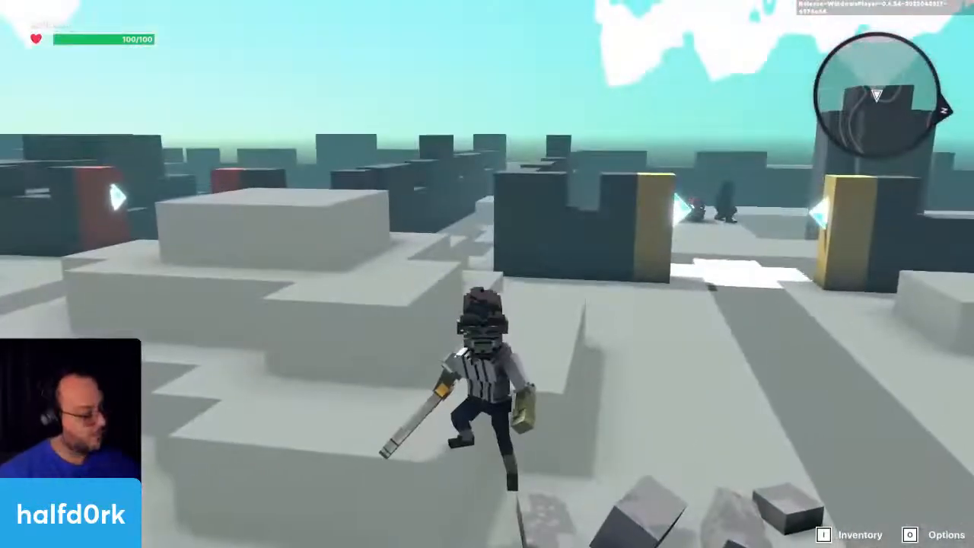
scroll(487, 274, down, 5)
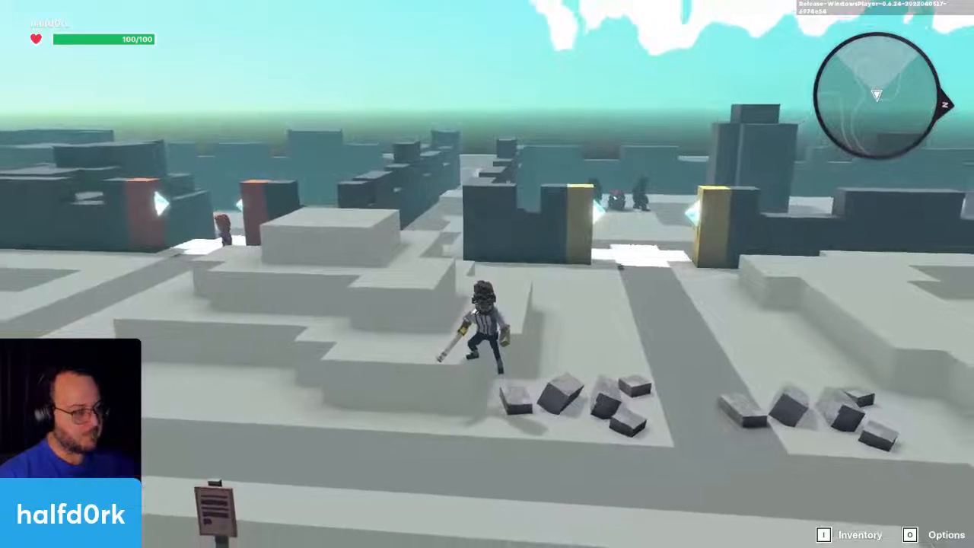
key(w)
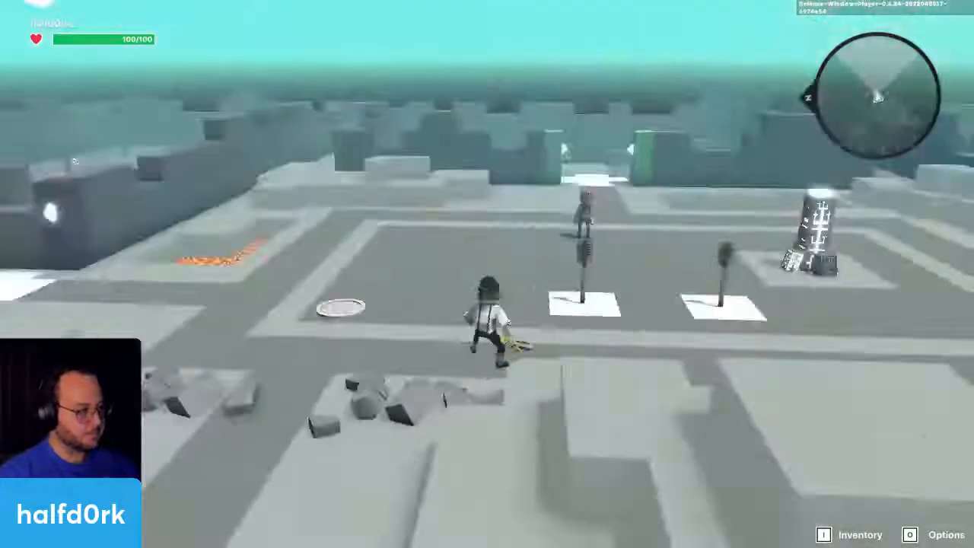
key(s)
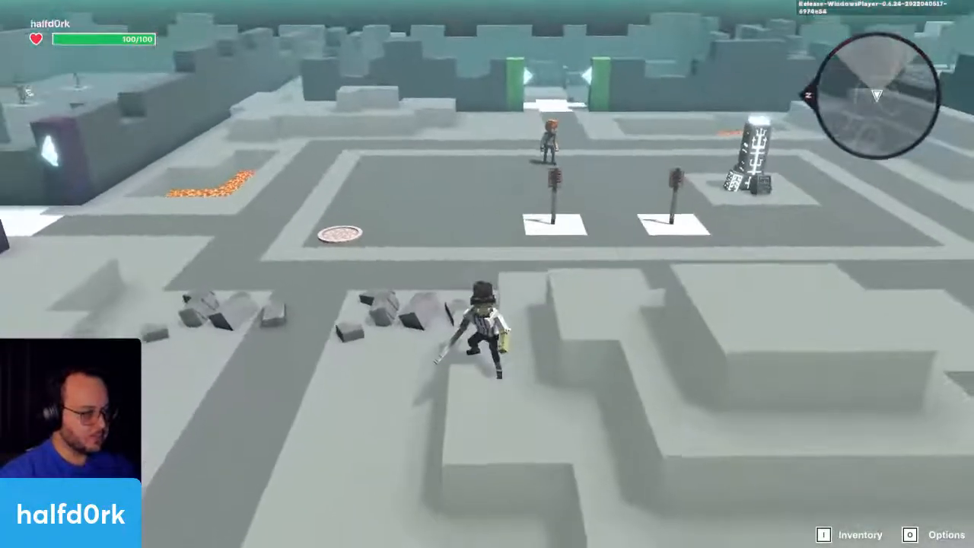
Step: Run across the arena to the orange-haired character near the centre and interact with it
key(w)
key(w)
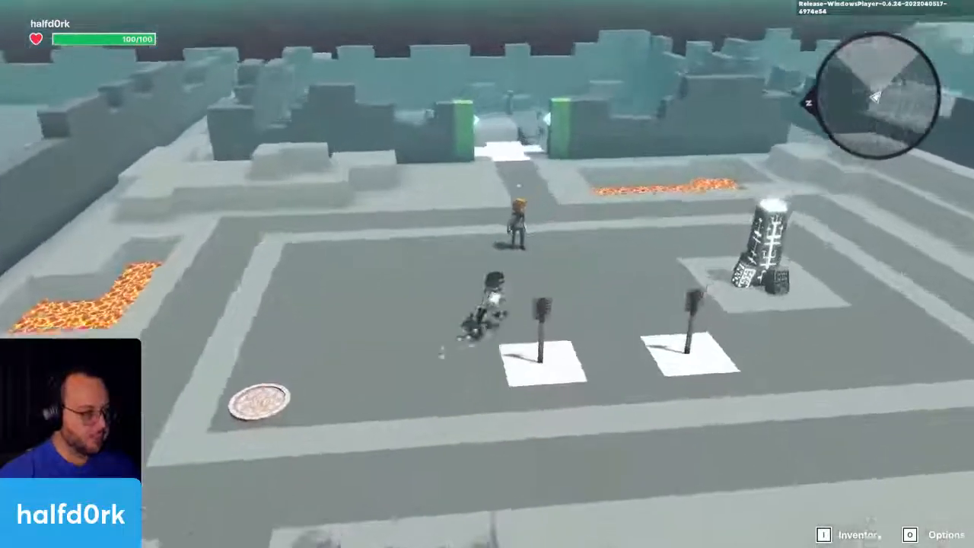
key(e)
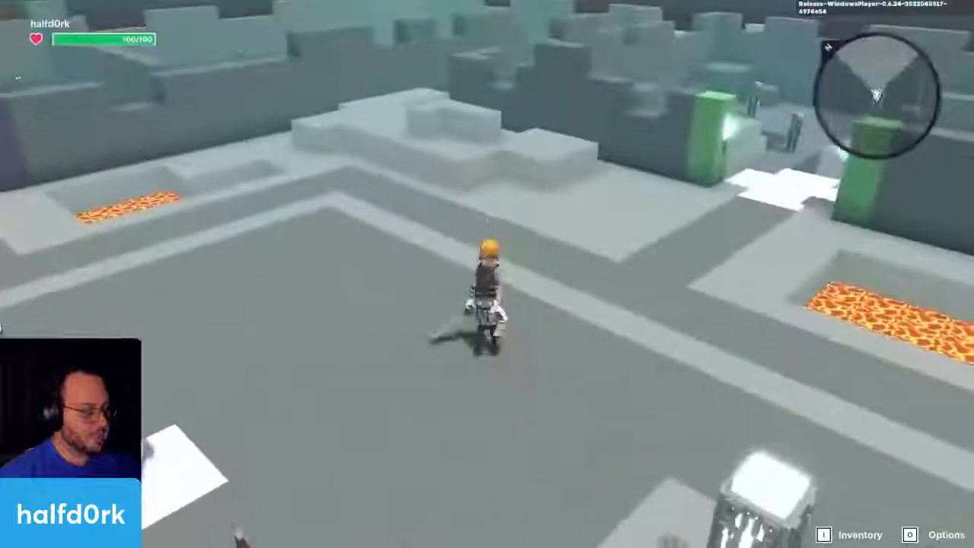
key(e)
key(e)
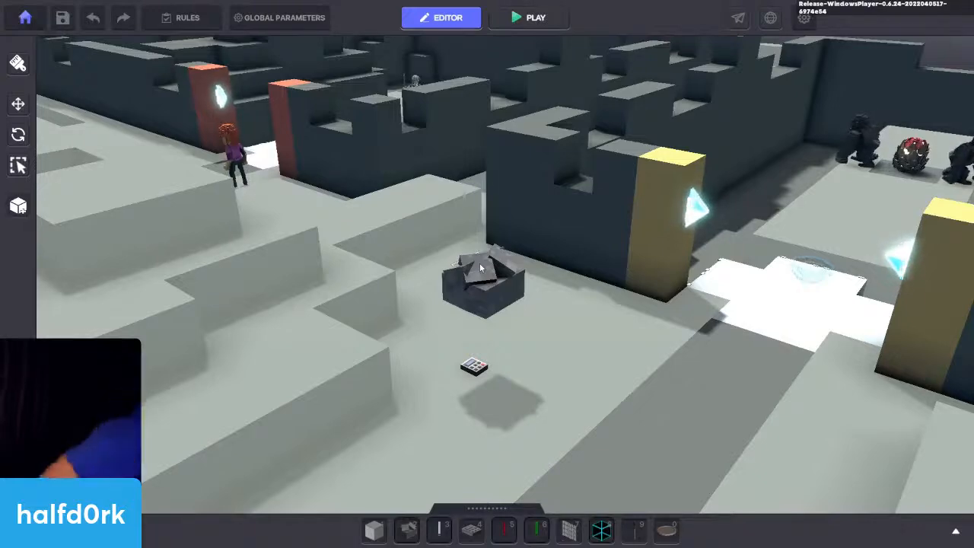
Step: Select the Adventurer Jet character in the editor and examine its Asker behaviour settings
right_drag(637, 261, 183, 287)
scroll(342, 215, up, 5)
middle_drag(342, 215, 485, 325)
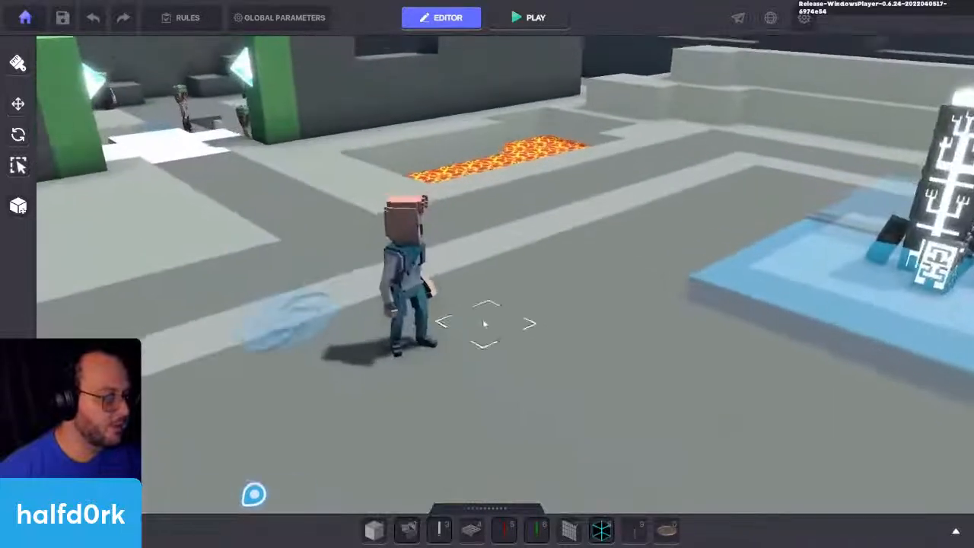
click(395, 277)
scroll(676, 310, up, 3)
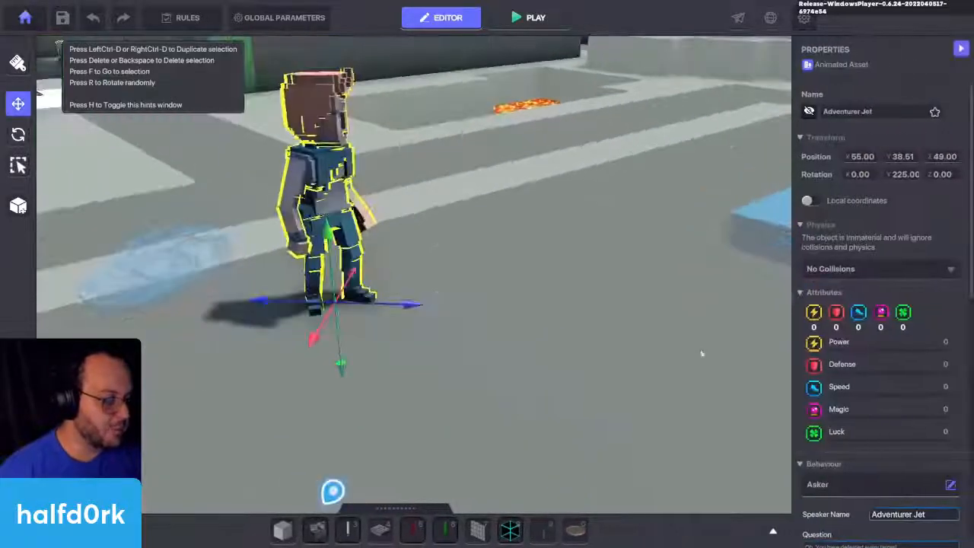
scroll(871, 372, down, 5)
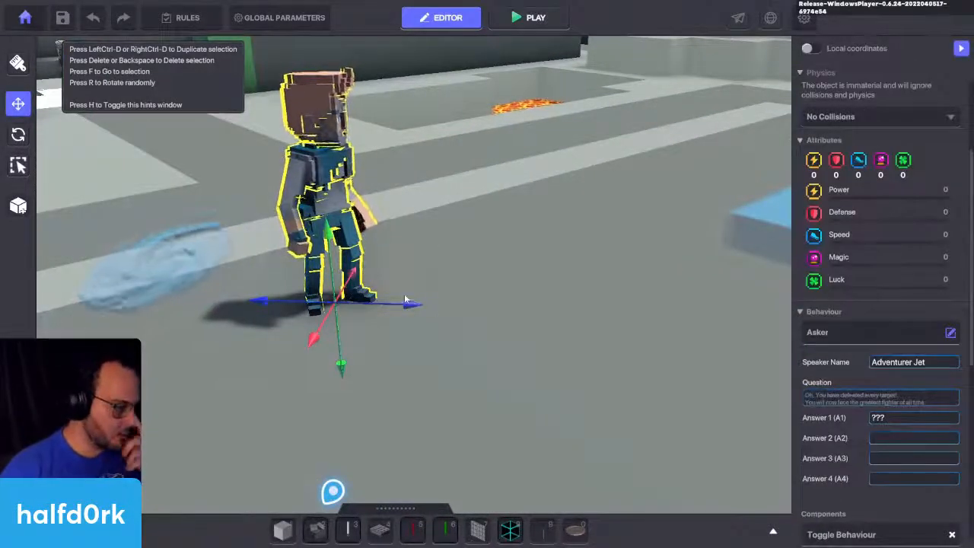
Step: Move the hidden Adventurer Jet beside the visible one, to about X 54.65, Z 48.65
click(406, 299)
click(371, 283)
drag(394, 306, 467, 306)
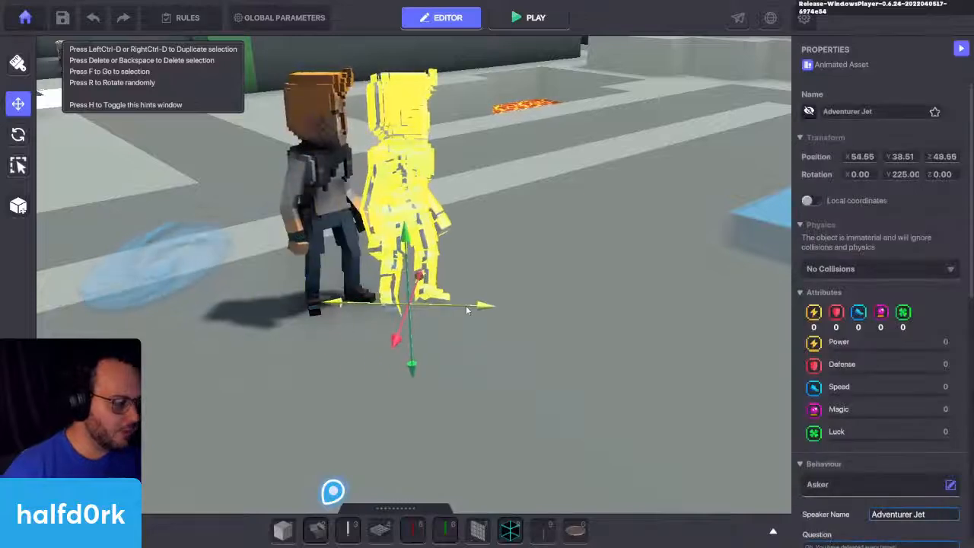
Step: Compare the Asker, Indicator and Toggle Behaviour settings of the visible and hidden Adventurer Jets
click(575, 293)
click(298, 197)
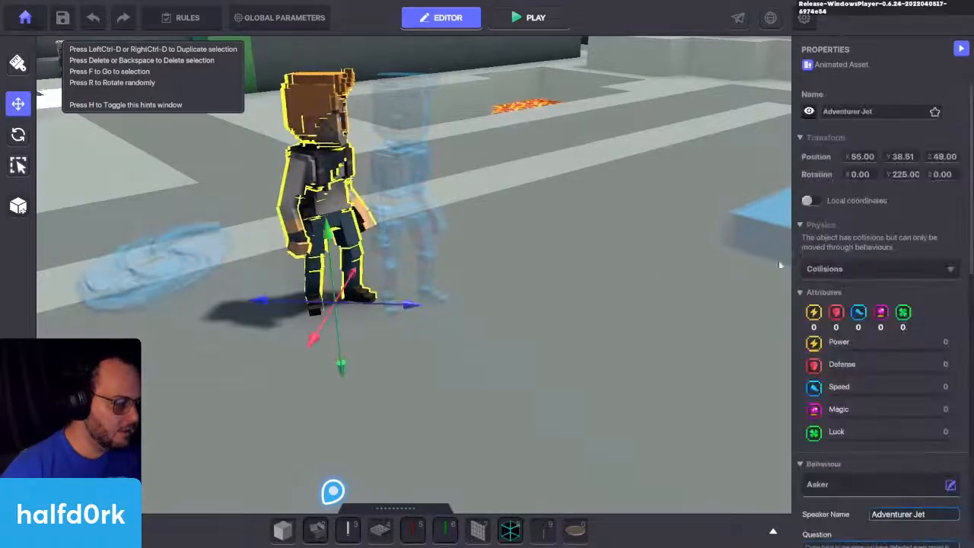
scroll(875, 343, down, 5)
scroll(815, 414, down, 3)
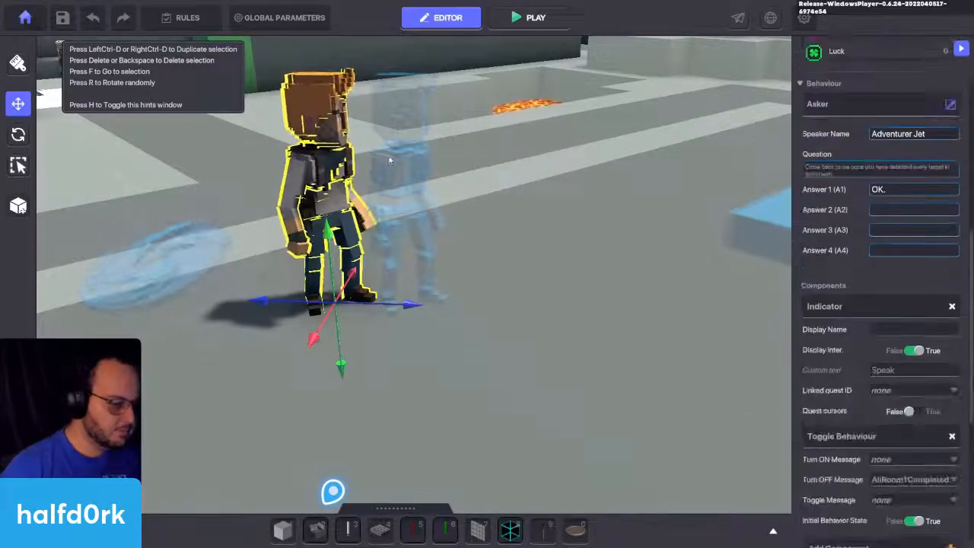
click(393, 148)
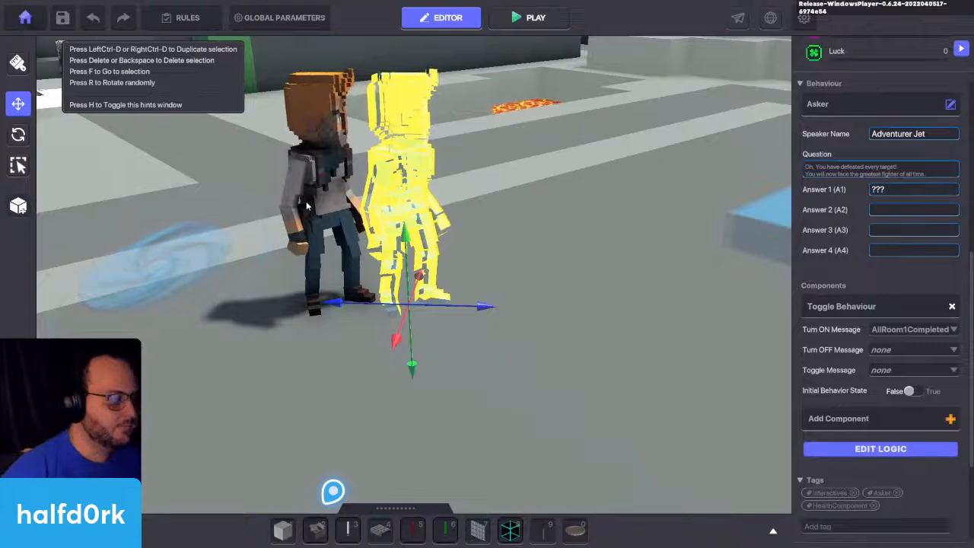
click(289, 211)
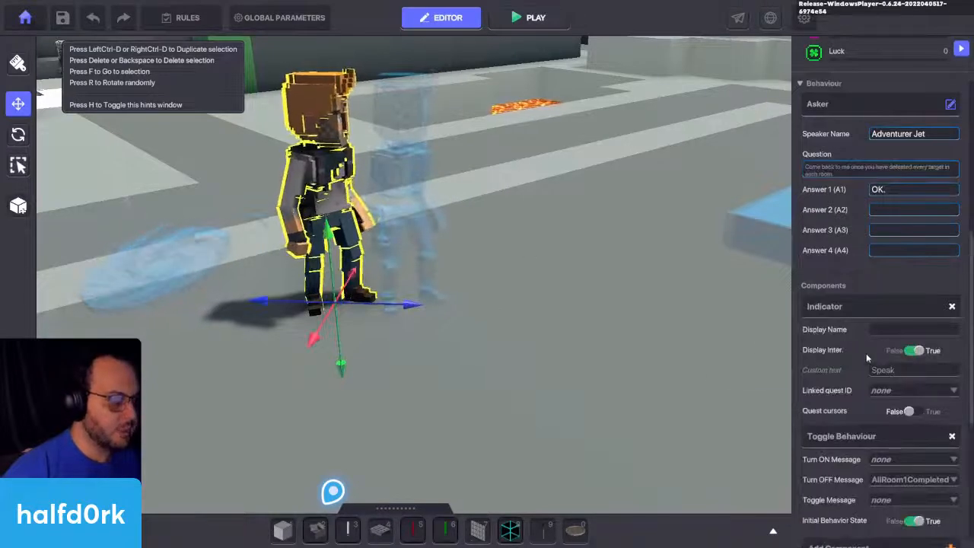
scroll(866, 354, down, 2)
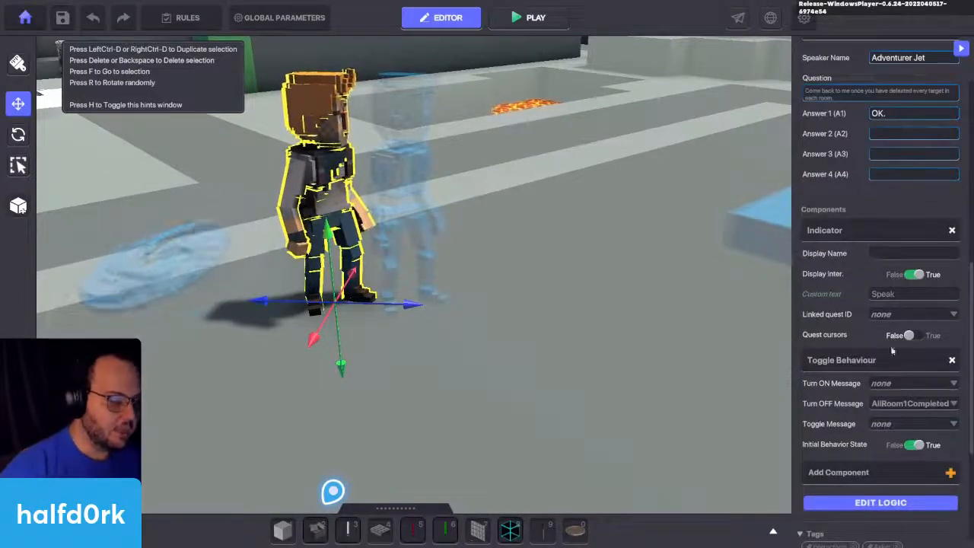
Step: Undo the hidden Adventurer Jet's move and deselect it
right_drag(650, 346, 461, 337)
click(468, 133)
key(f)
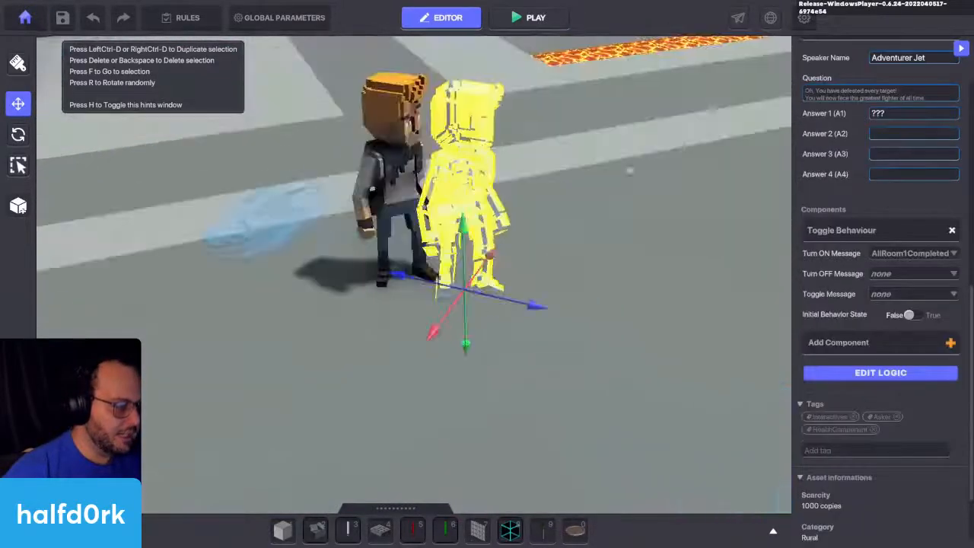
key(ctrl+z)
click(612, 292)
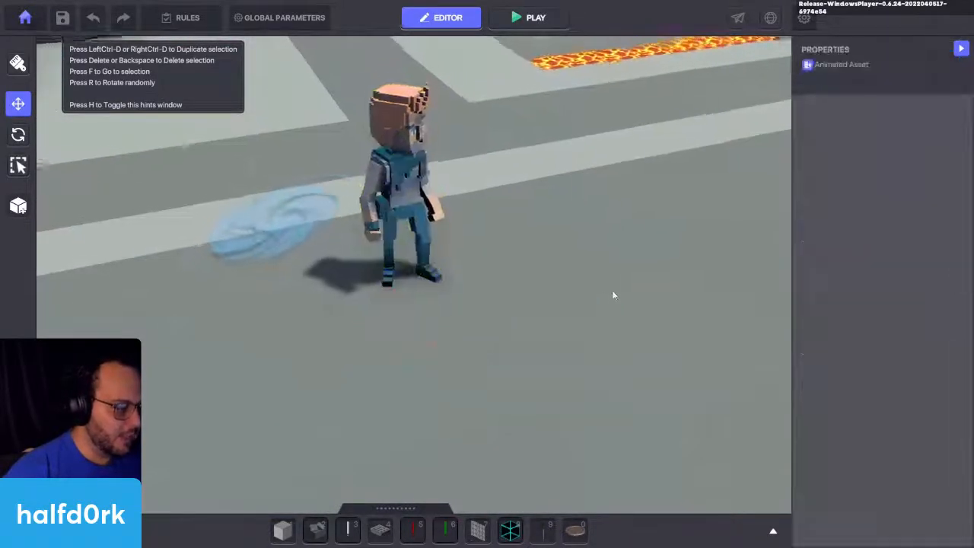
Step: Place the Azrael asset from the asset library on the path near the two Sandstorm Rocks
key(s)
key(a)
right_drag(693, 278, 428, 335)
key(s)
click(501, 335)
key(f)
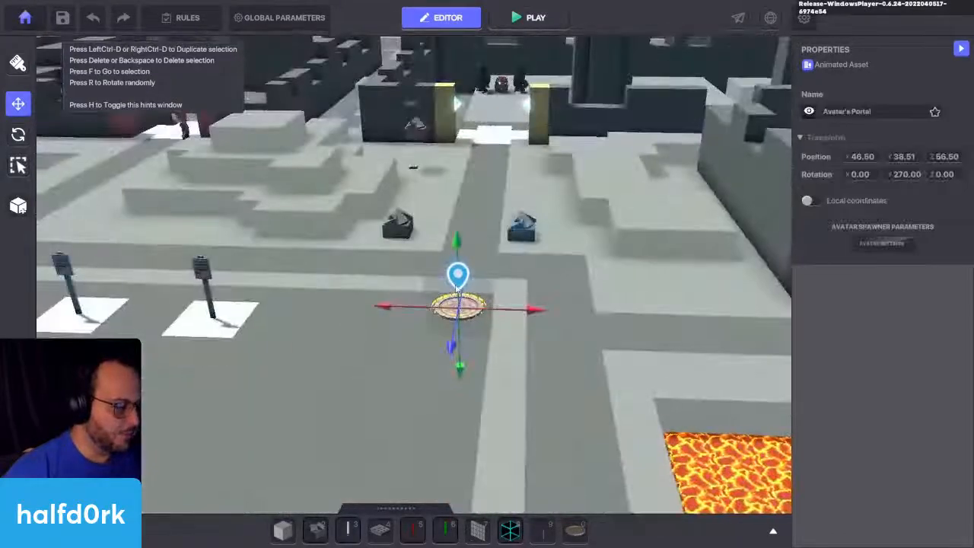
key(w)
right_drag(481, 213, 528, 245)
key(Tab)
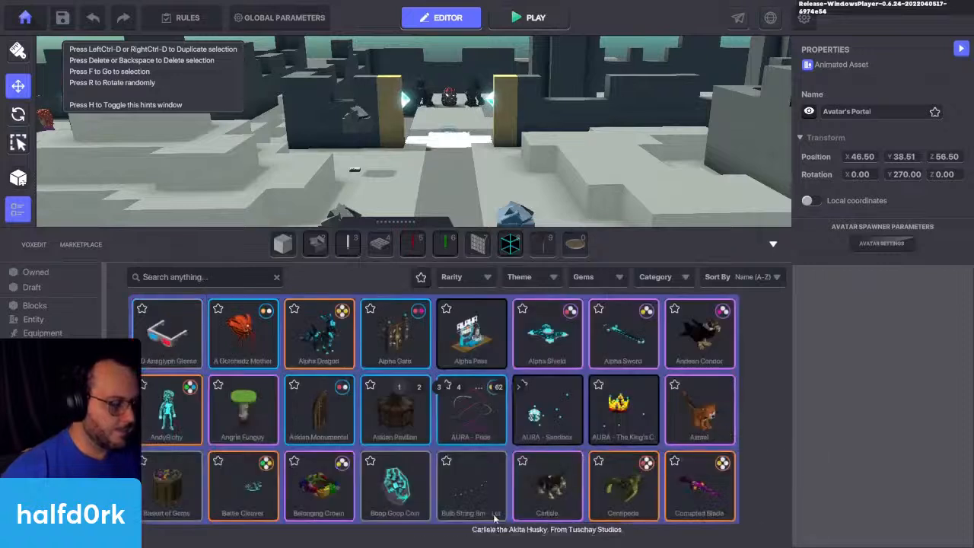
click(701, 411)
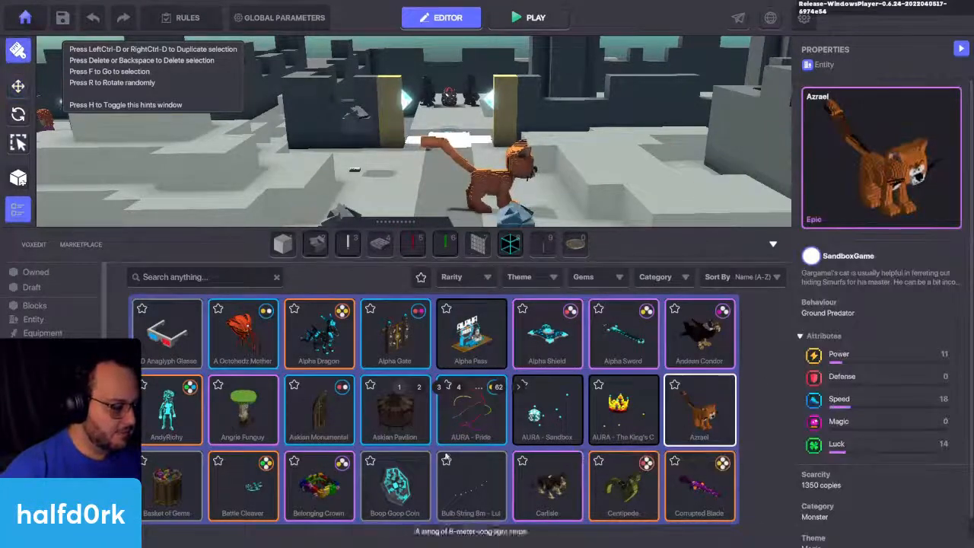
Step: Find Miss Finearts on page 3 of the asset library and place it beside Azrael on the path
scroll(446, 458, down, 3)
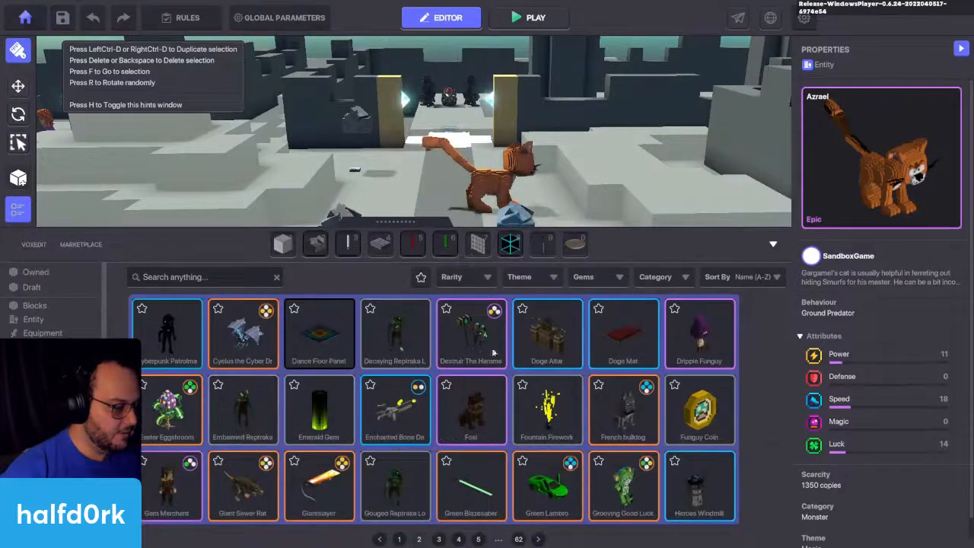
click(439, 539)
click(659, 328)
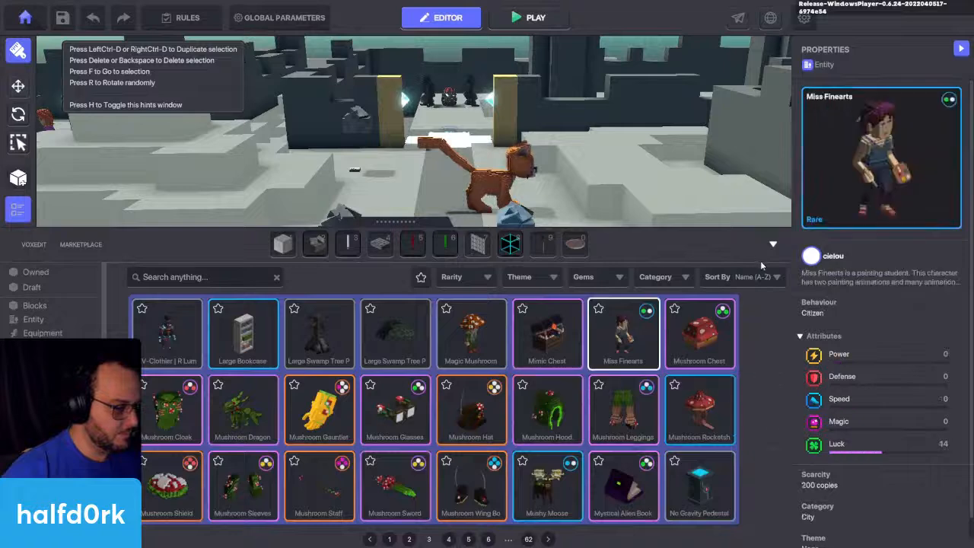
click(774, 244)
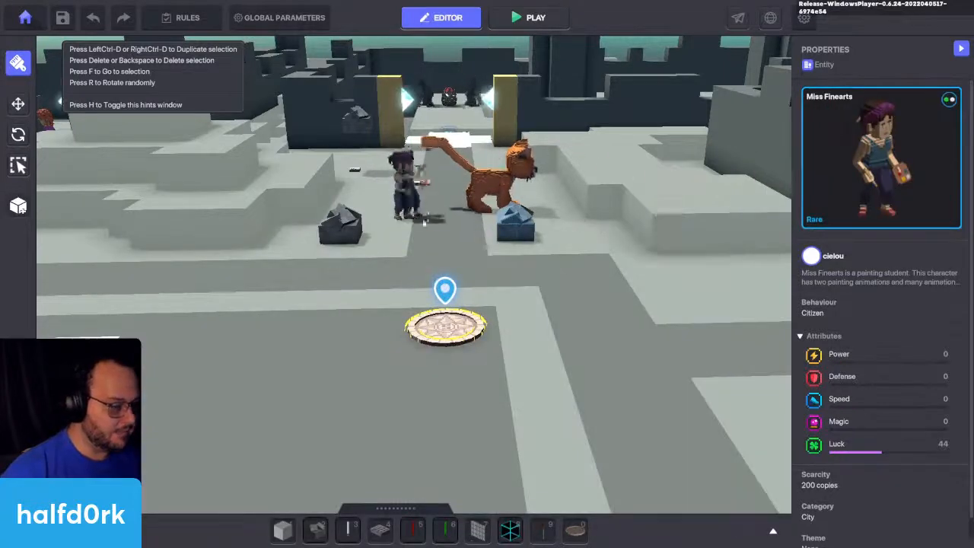
click(424, 221)
Step: Select Miss Finearts and change its behaviour to Asker
key(x)
click(407, 196)
key(c)
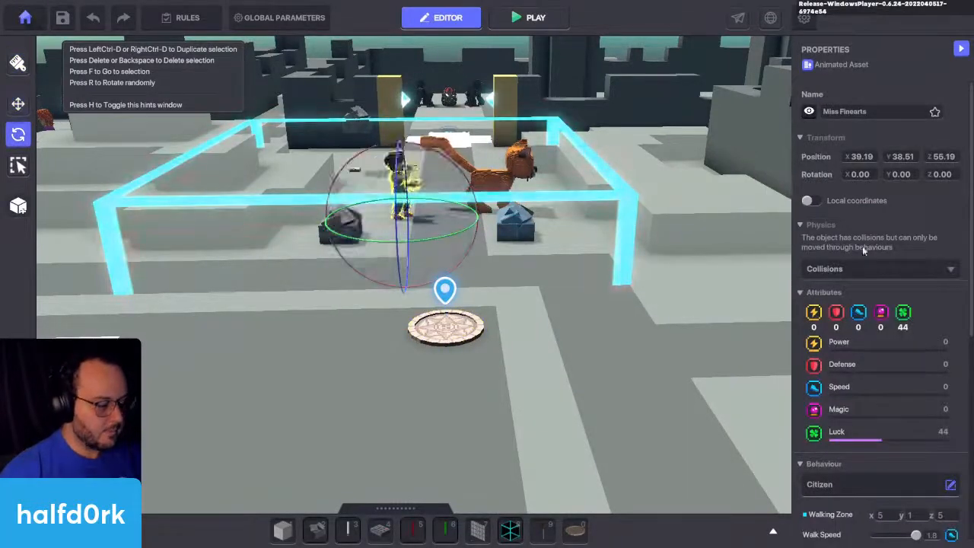
scroll(864, 251, down, 3)
click(950, 256)
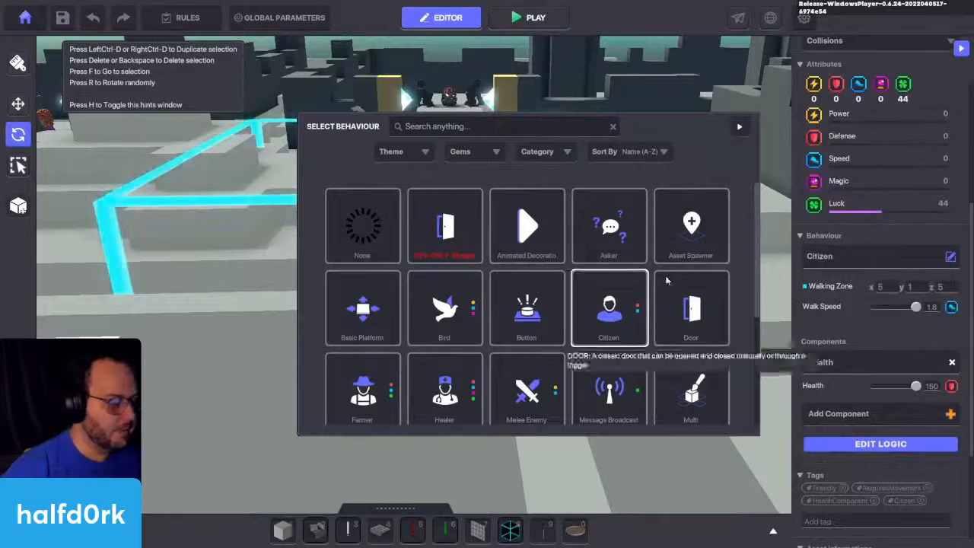
click(609, 226)
Step: Browse the available behaviours and assign Animated Decoration to Miss Finearts
click(950, 256)
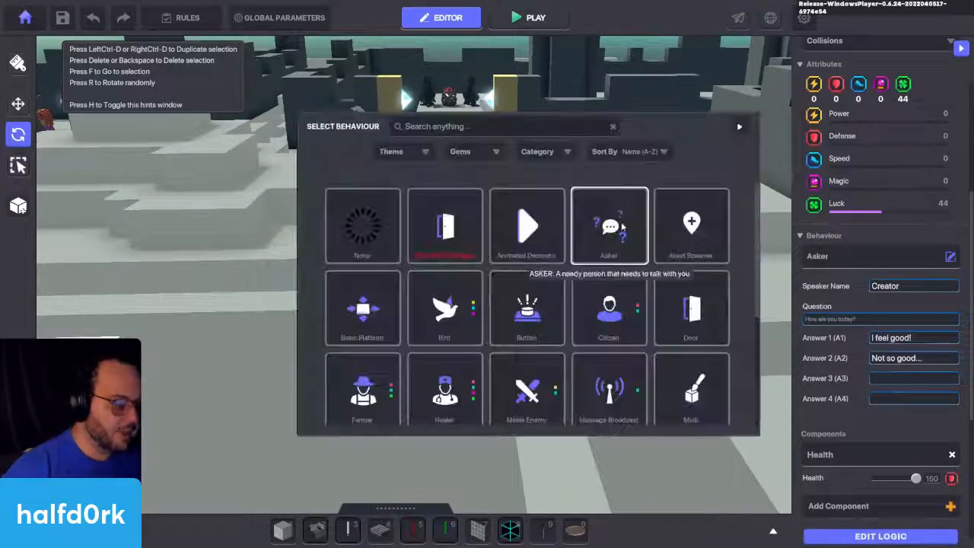
scroll(695, 261, down, 1)
scroll(576, 228, up, 1)
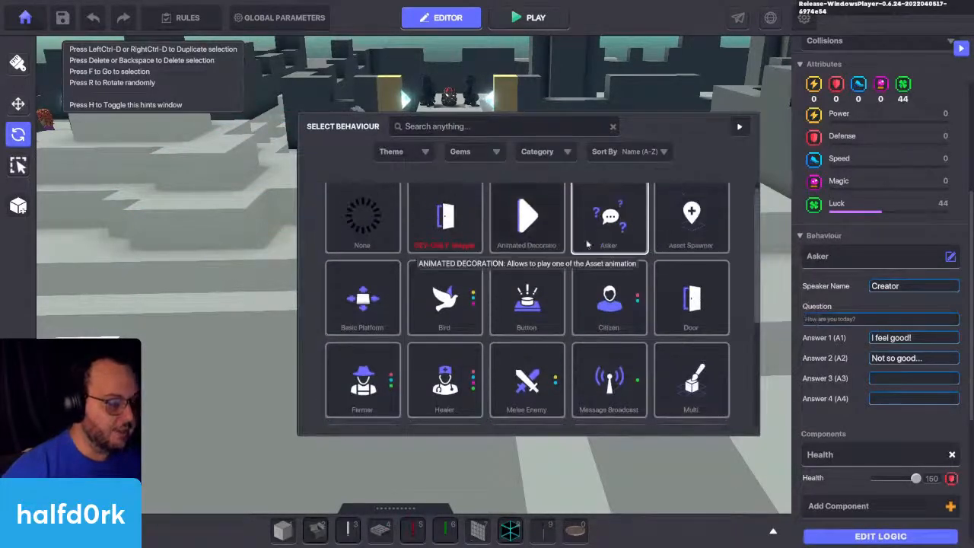
click(527, 220)
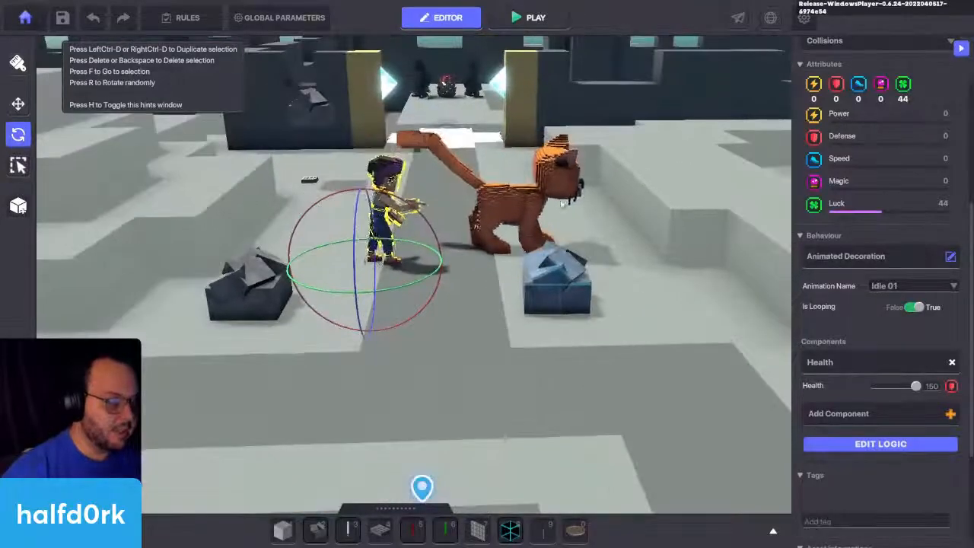
Step: Change Azrael's behaviour to Door and focus the view on the cat
click(518, 195)
click(893, 259)
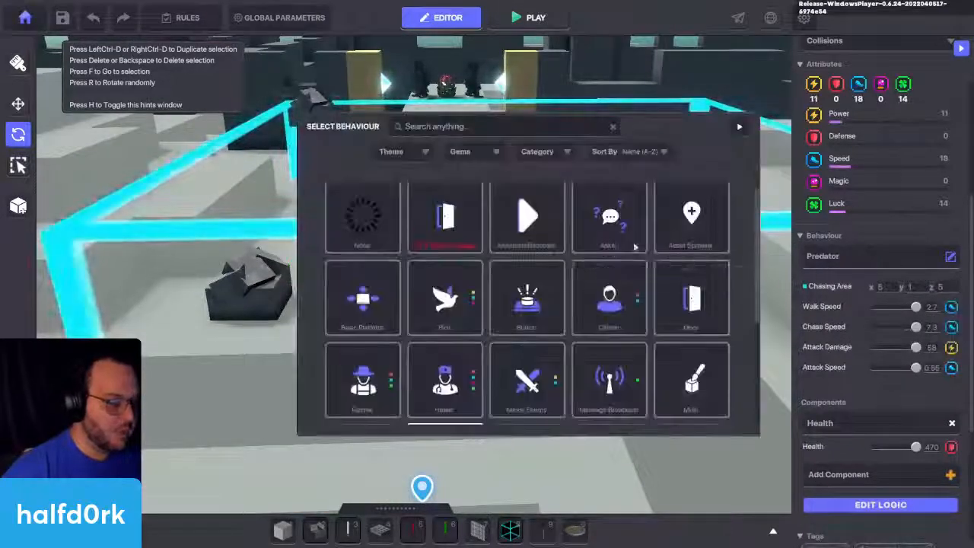
scroll(605, 350, down, 1)
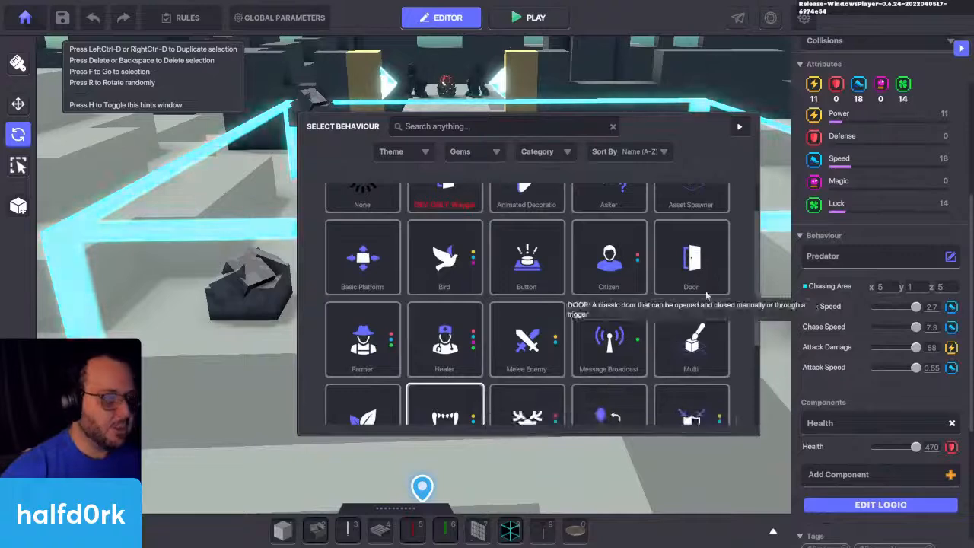
click(731, 262)
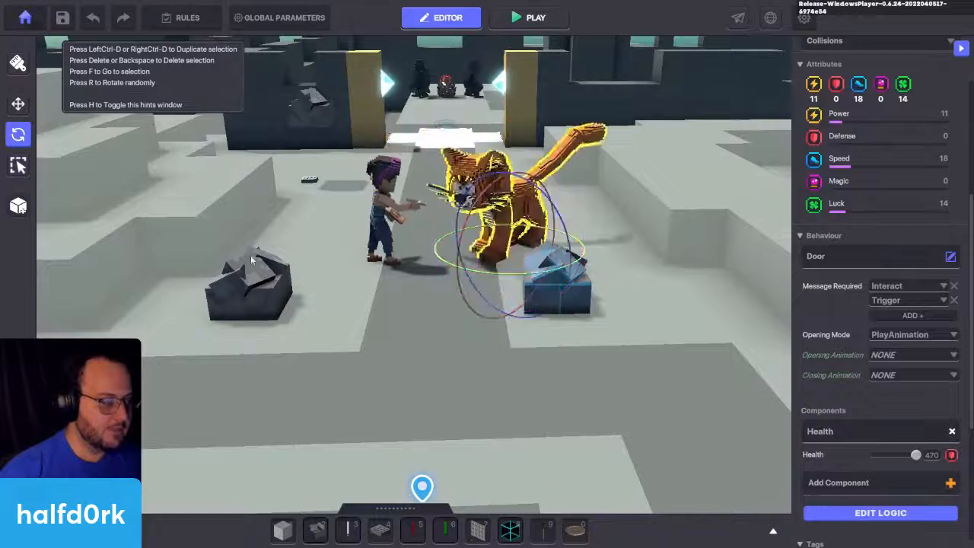
key(f)
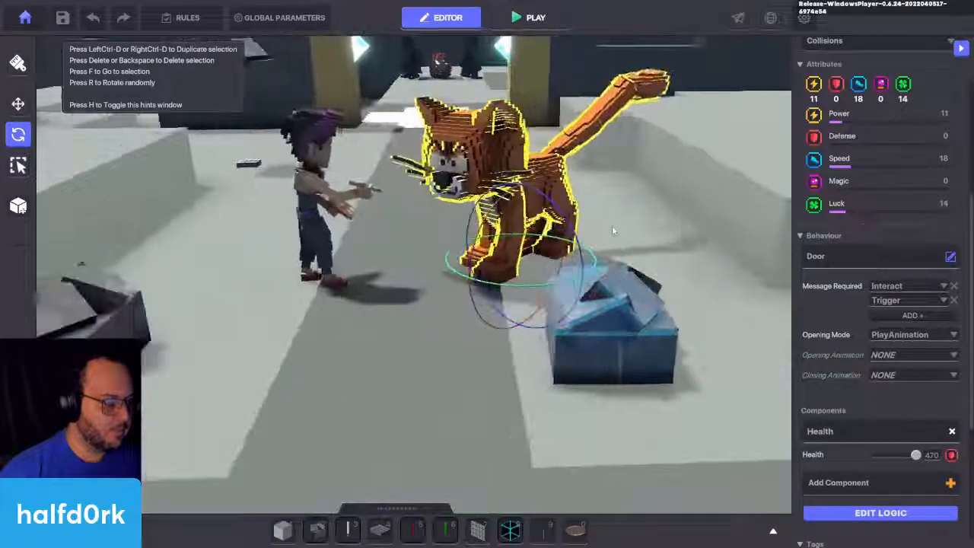
Step: Add a Speaker component to Miss Finearts that displays "Hello! Have you seen my yarn anywhere?"
scroll(889, 189, down, 2)
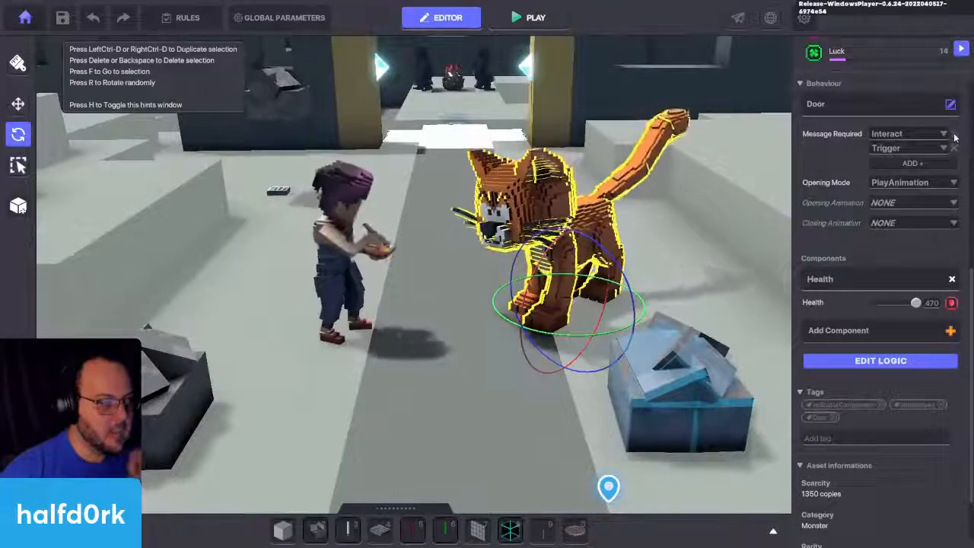
click(350, 221)
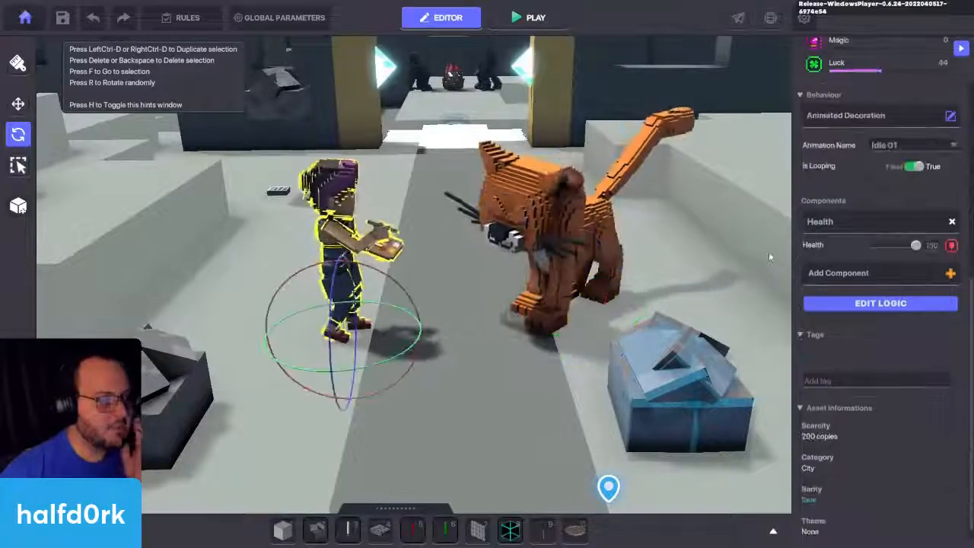
click(829, 272)
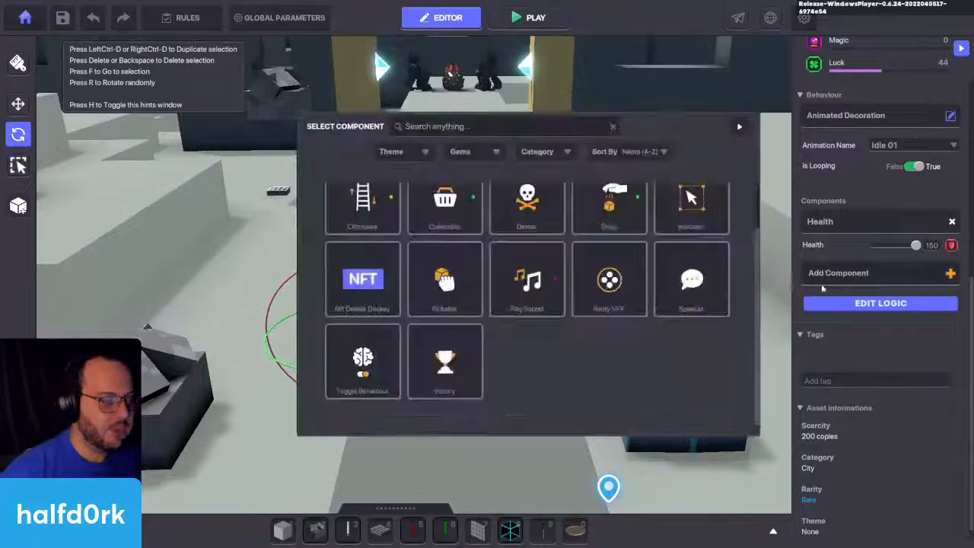
click(693, 288)
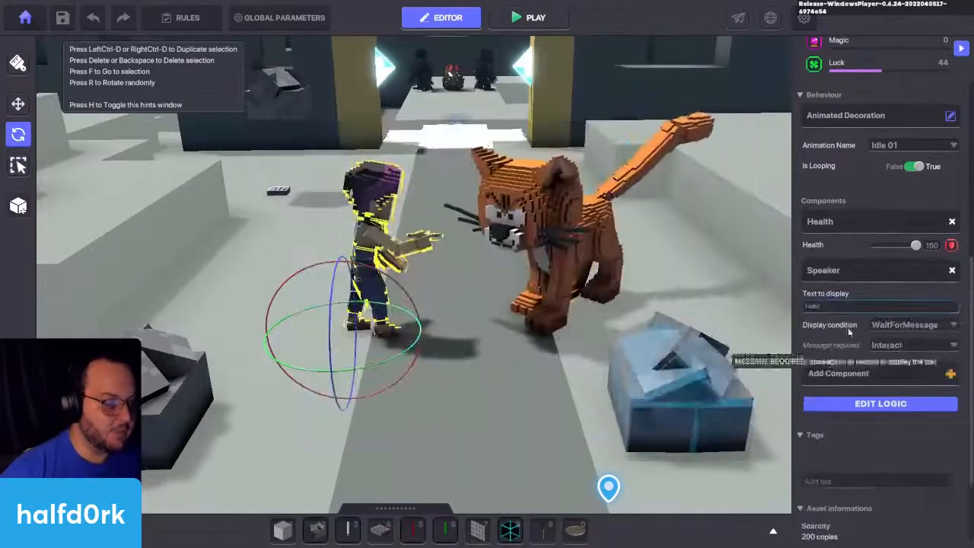
click(845, 308)
text(H)
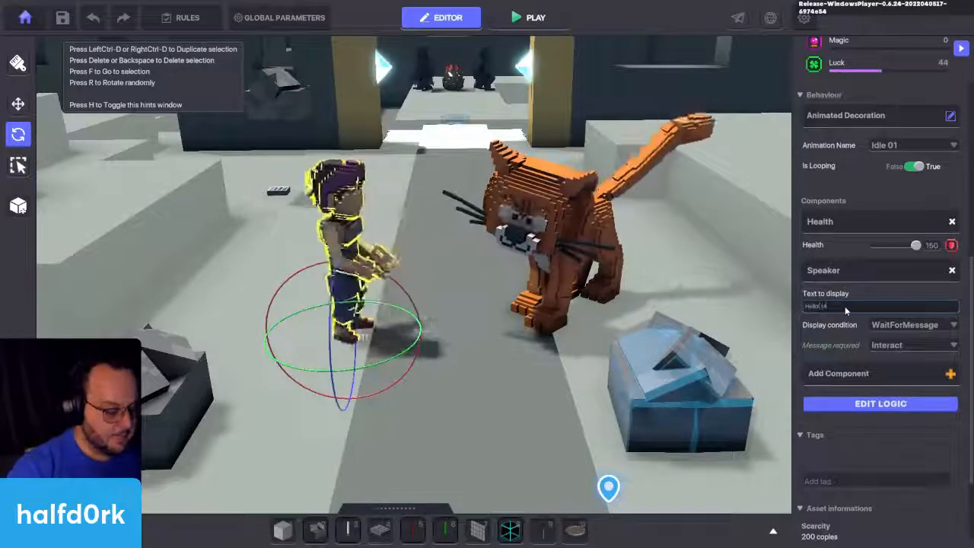
text(ave you seen)
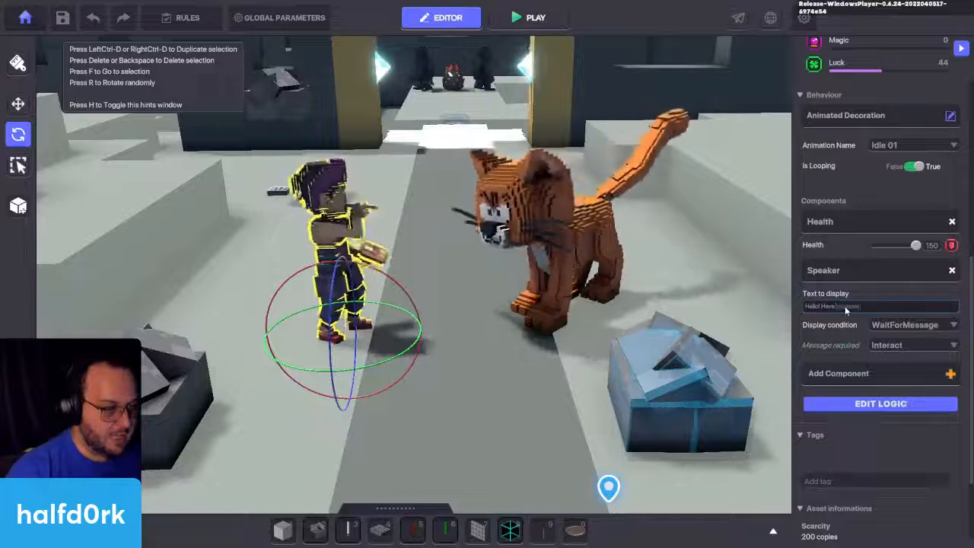
text( my)
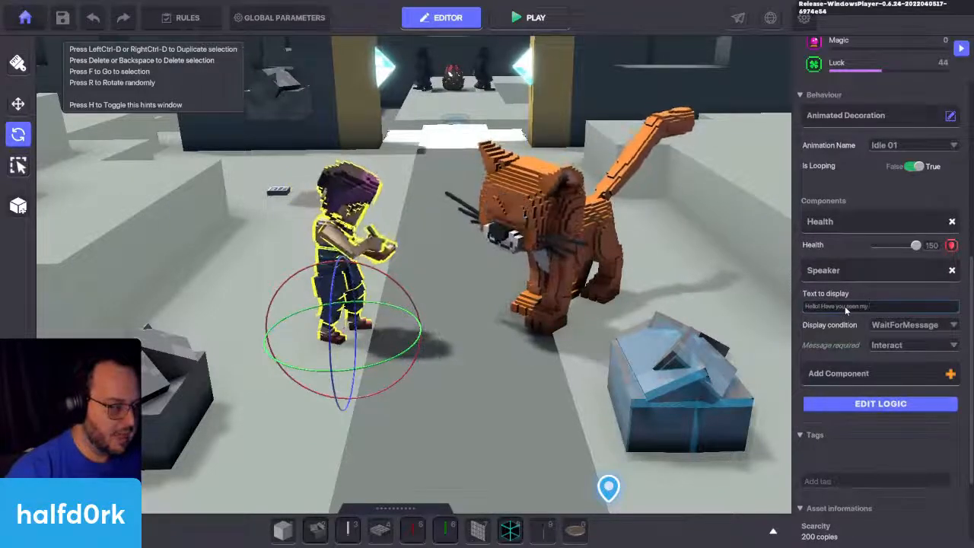
text( kitten)
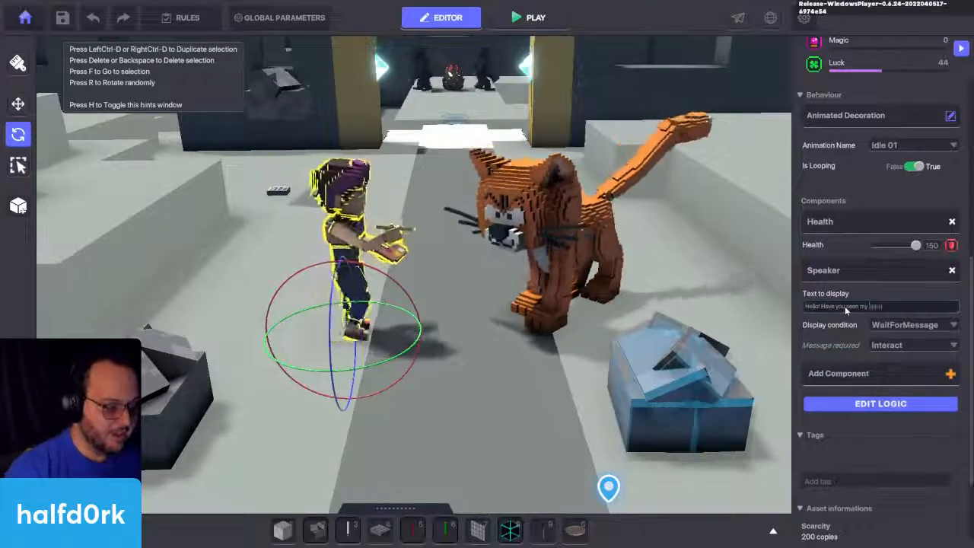
text( anywhere?)
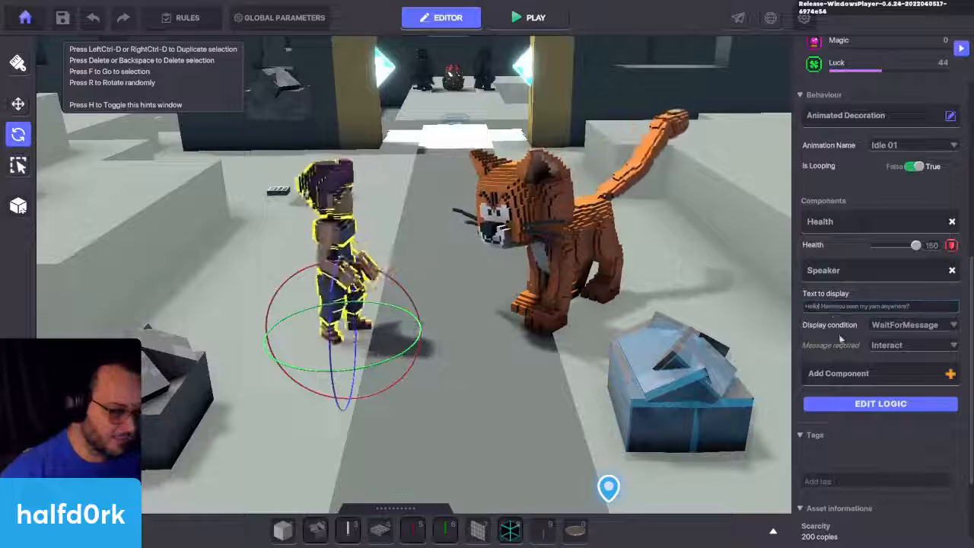
Step: In Miss Finearts' Speaker logic, create the message Miss.1 and set it as the message sent when spoken
click(851, 404)
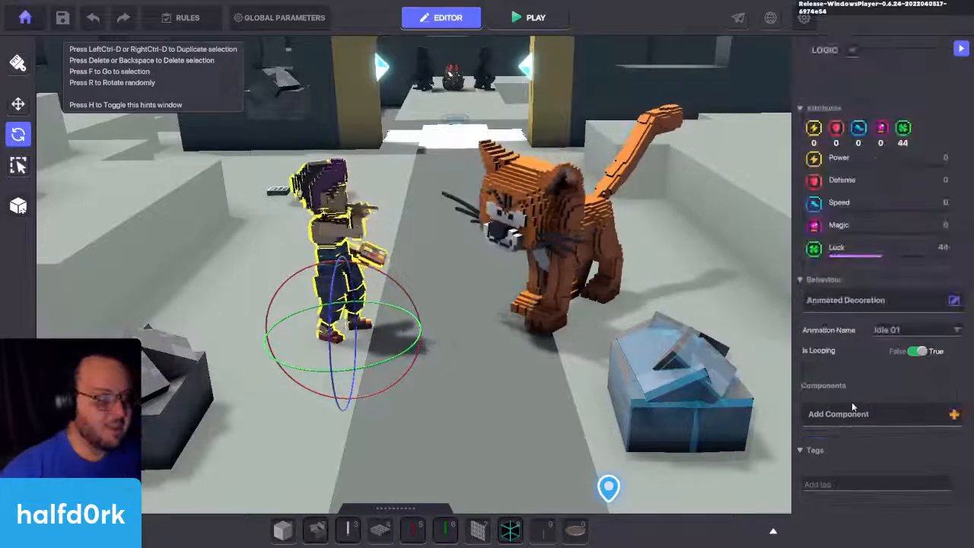
click(880, 433)
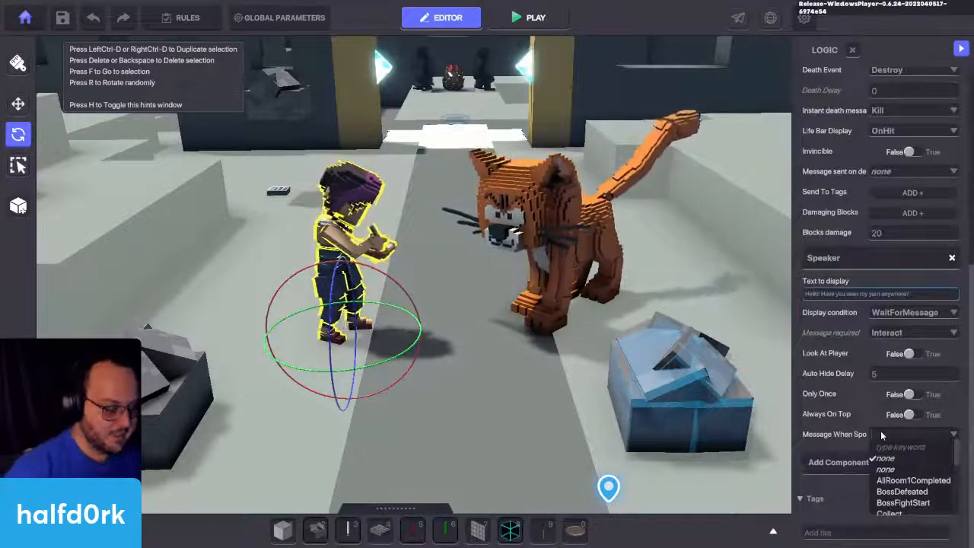
text(Miss)
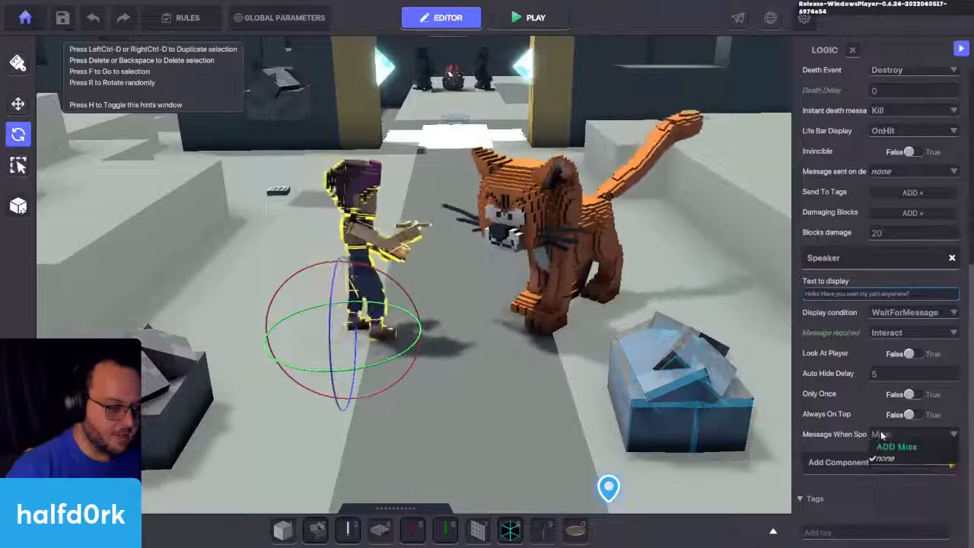
text( 1)
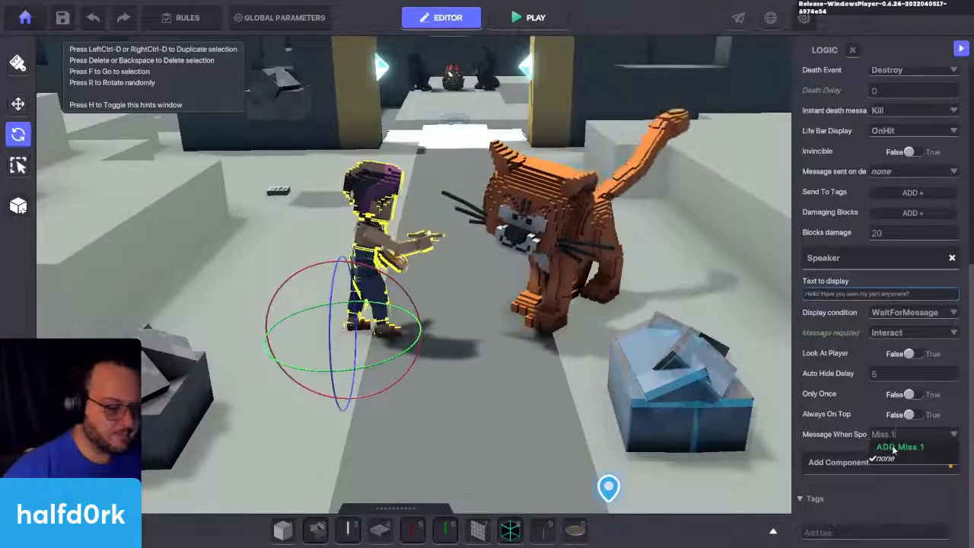
click(898, 448)
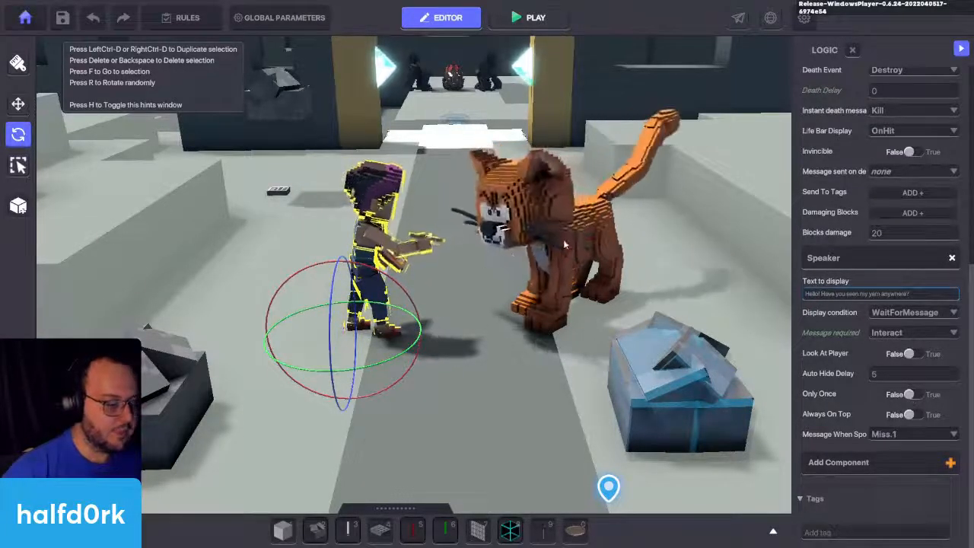
Step: Set the required messages of the cat's Door behaviour to Miss.1 and Miss.2
click(602, 274)
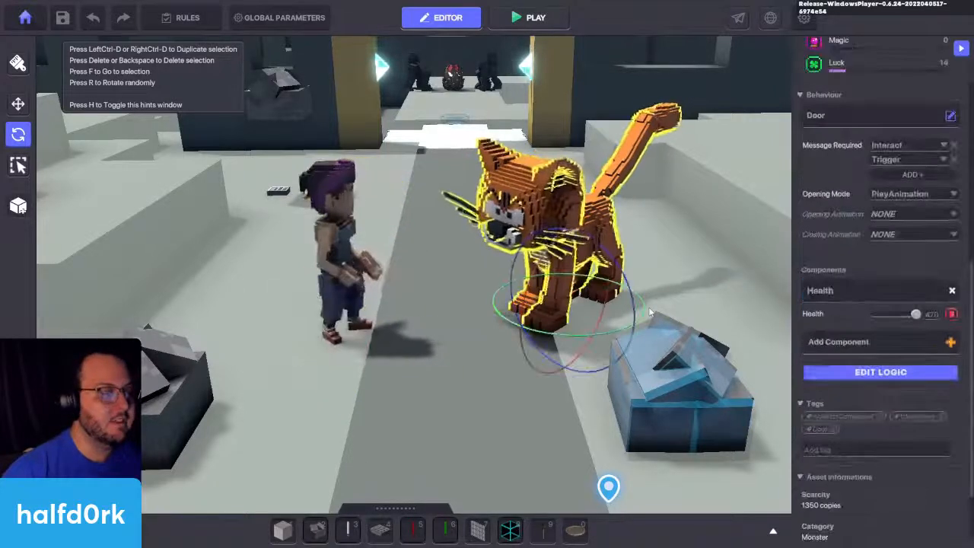
click(914, 145)
text(Miss.1)
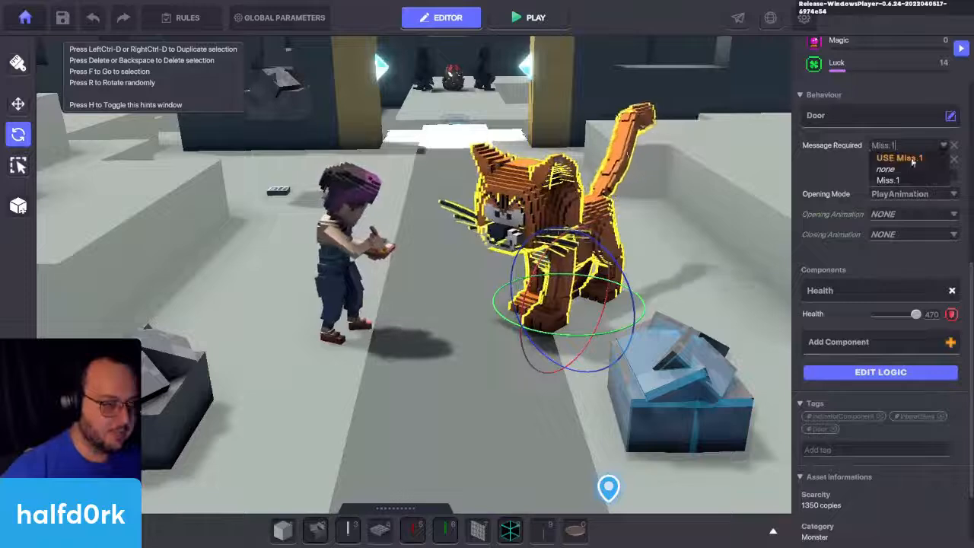
click(911, 159)
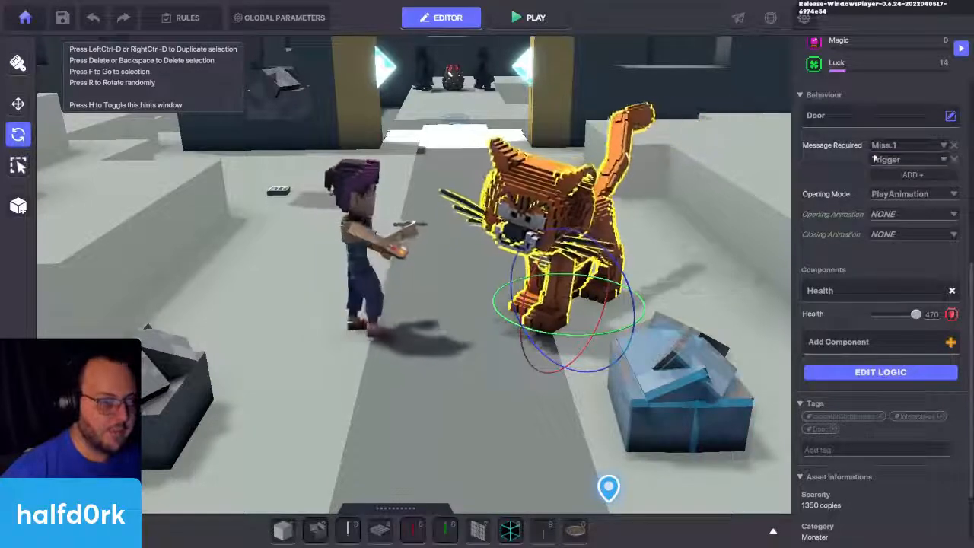
click(913, 160)
text(Miss.2)
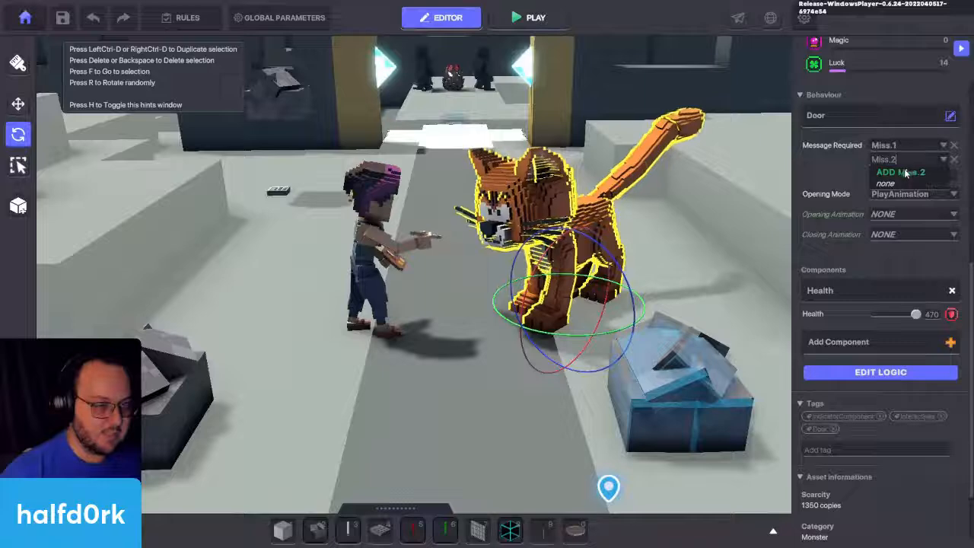
click(906, 173)
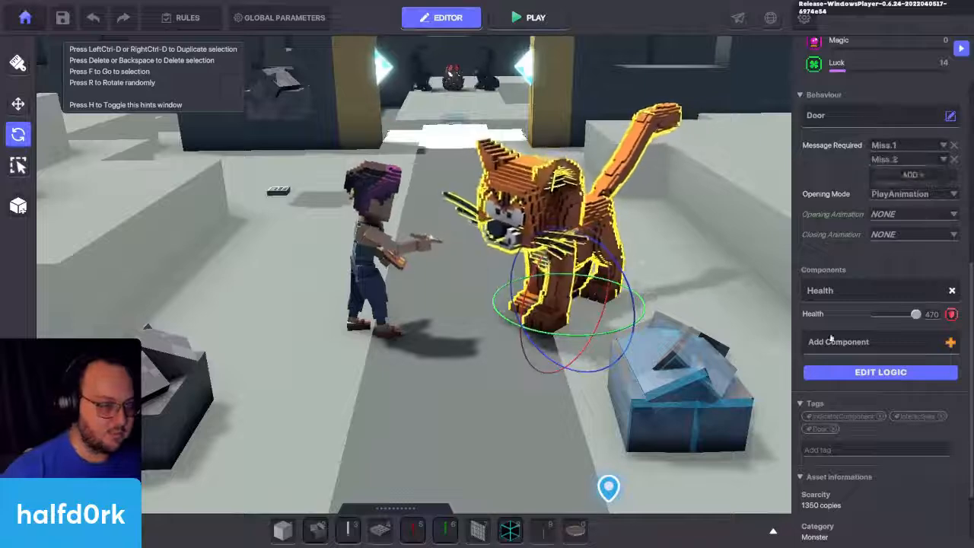
Step: Add a Speaker component to the cat with the text "Meow?" and Miss.1 as its required message
click(868, 344)
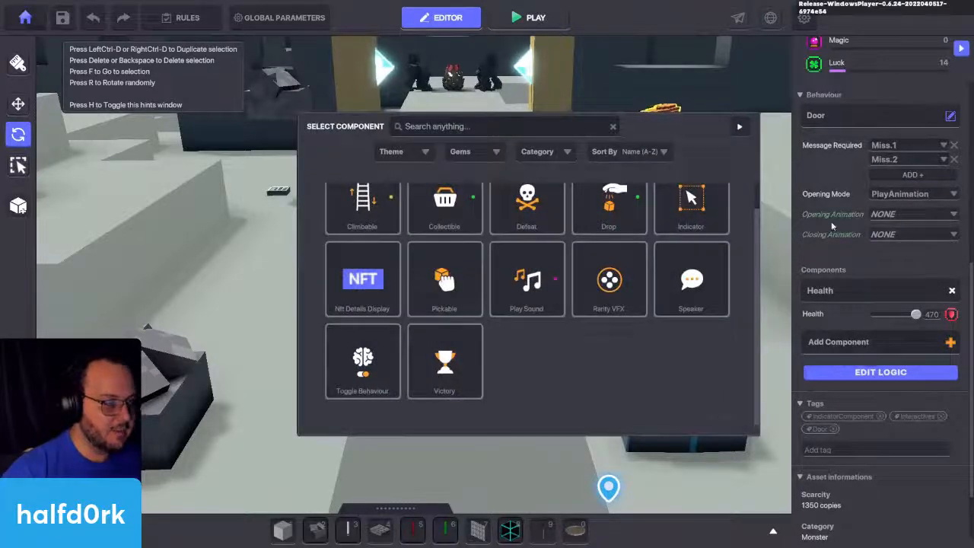
click(683, 281)
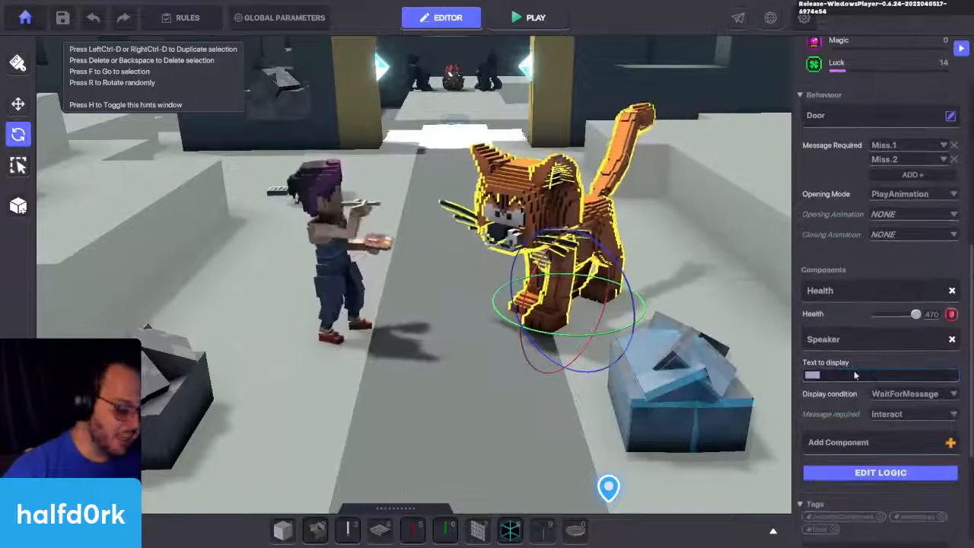
text(Meow?!)
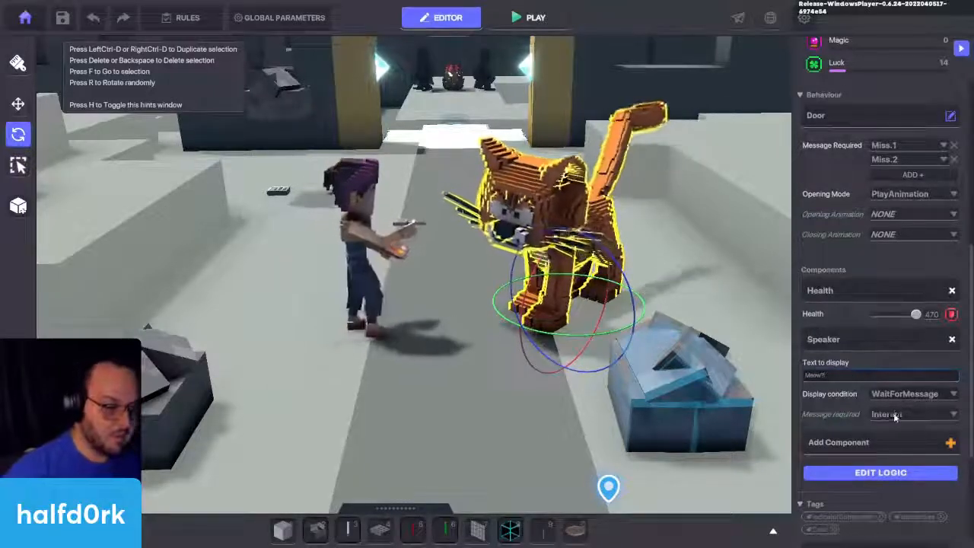
click(896, 414)
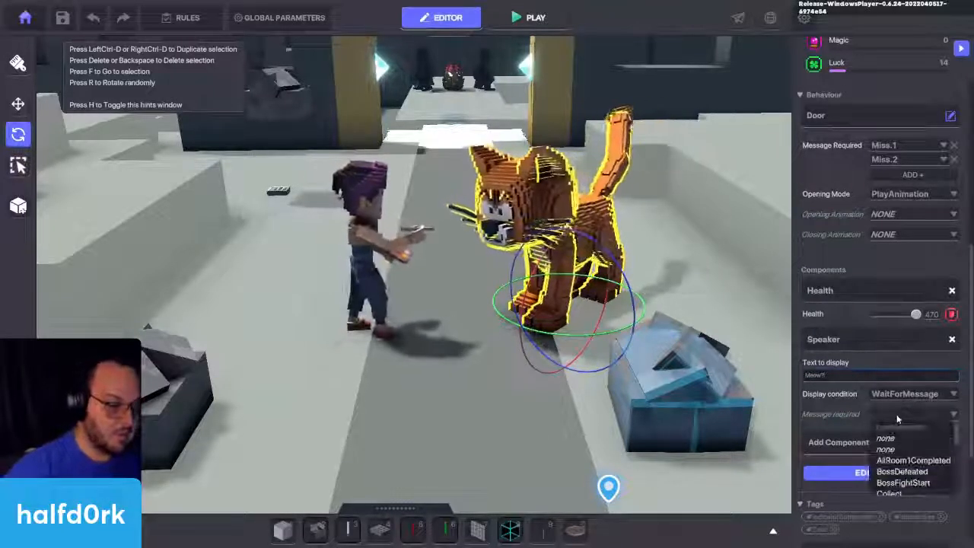
text(miss.1)
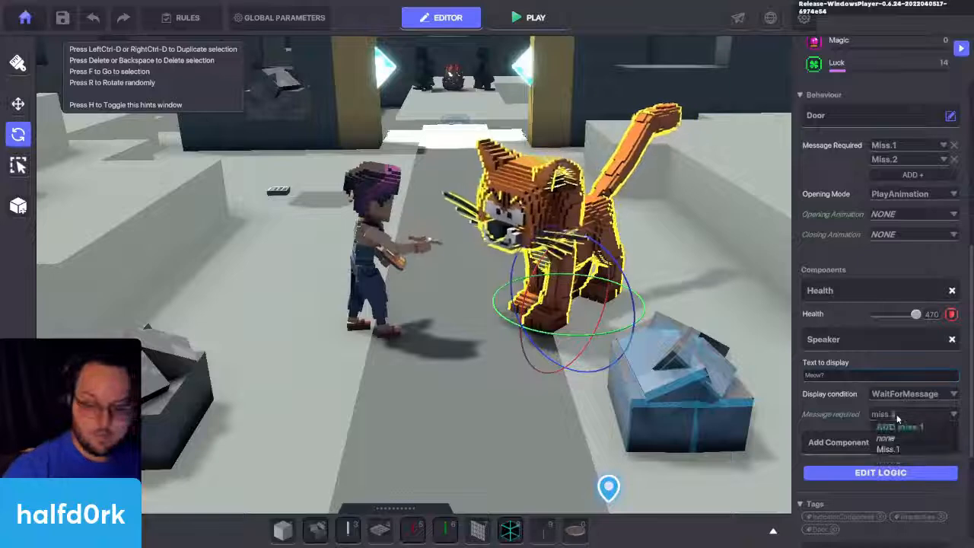
click(882, 449)
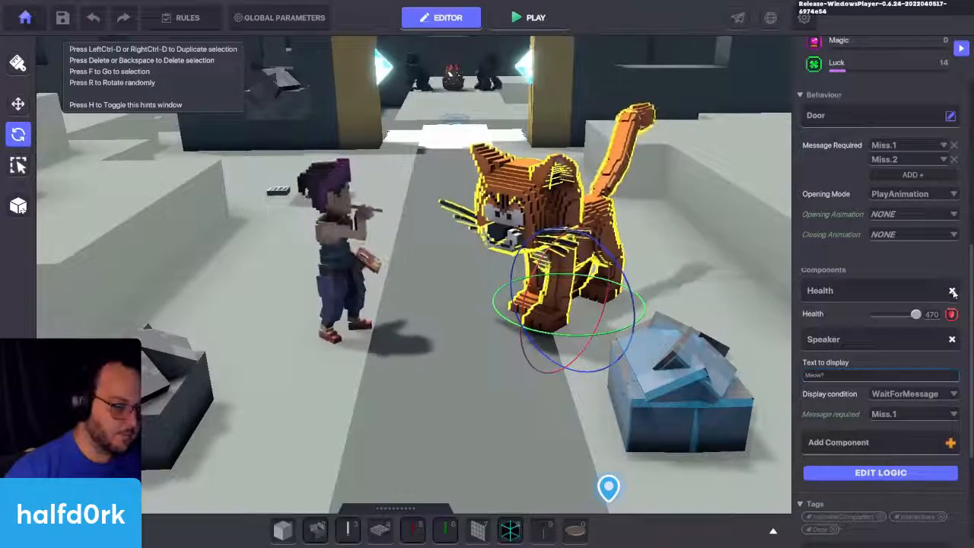
Step: Remove the cat's Health component and set its Door opening animation to Detection 01
click(952, 291)
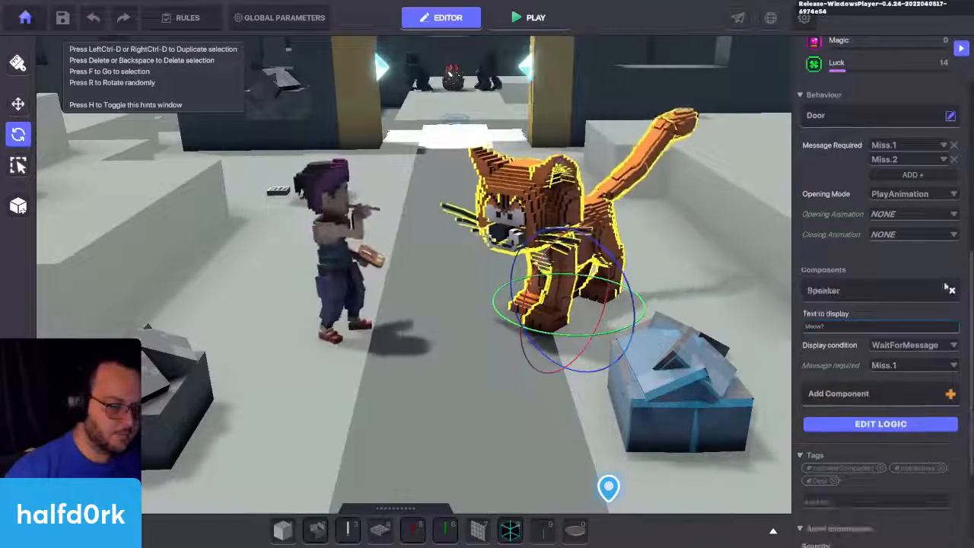
click(896, 215)
scroll(903, 266, down, 2)
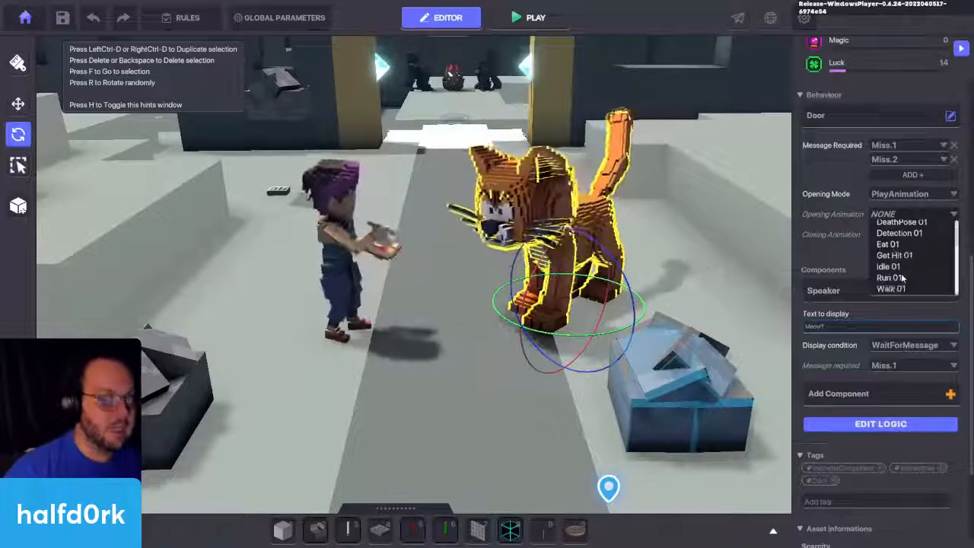
scroll(900, 258, up, 2)
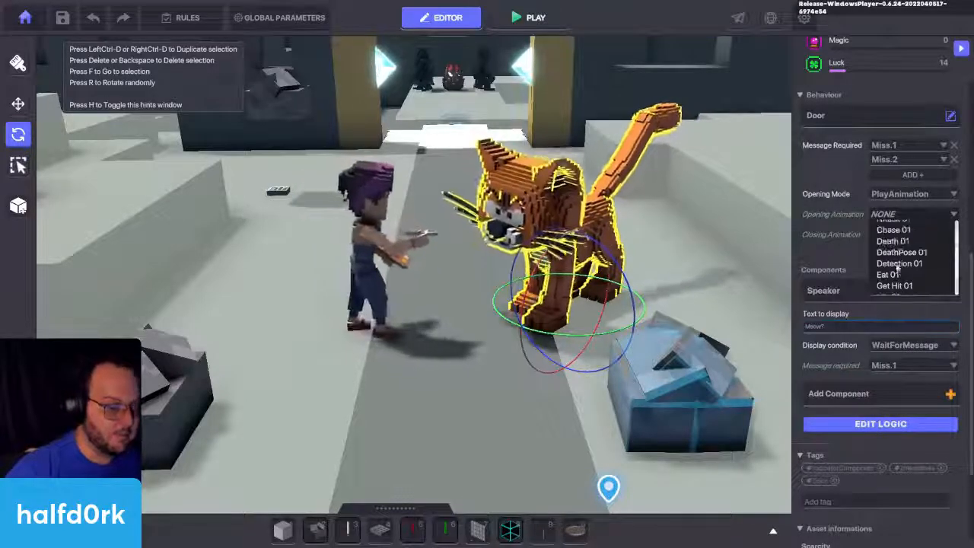
click(900, 263)
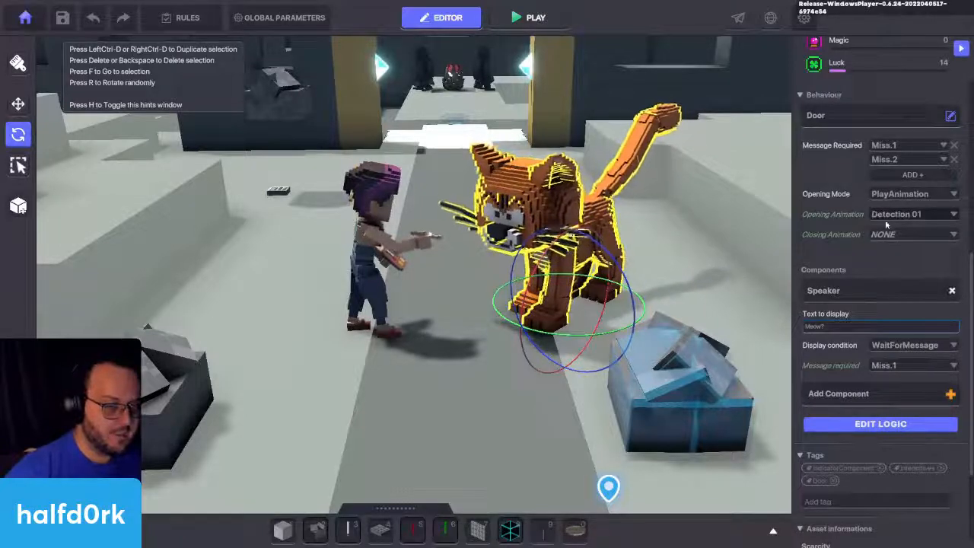
Step: Set the closing animation of the cat's Door behaviour to Idle 01
click(885, 236)
scroll(896, 281, down, 2)
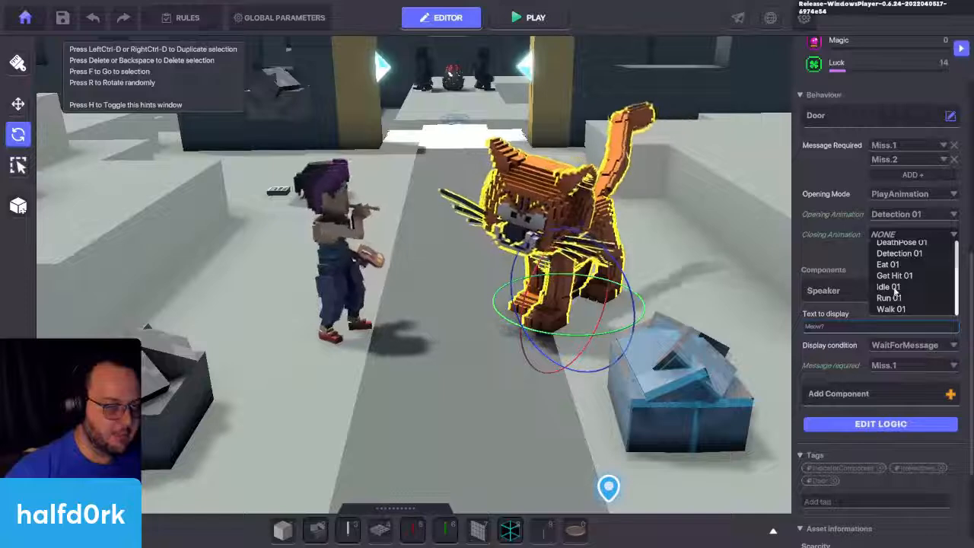
scroll(895, 287, up, 2)
scroll(895, 288, up, 1)
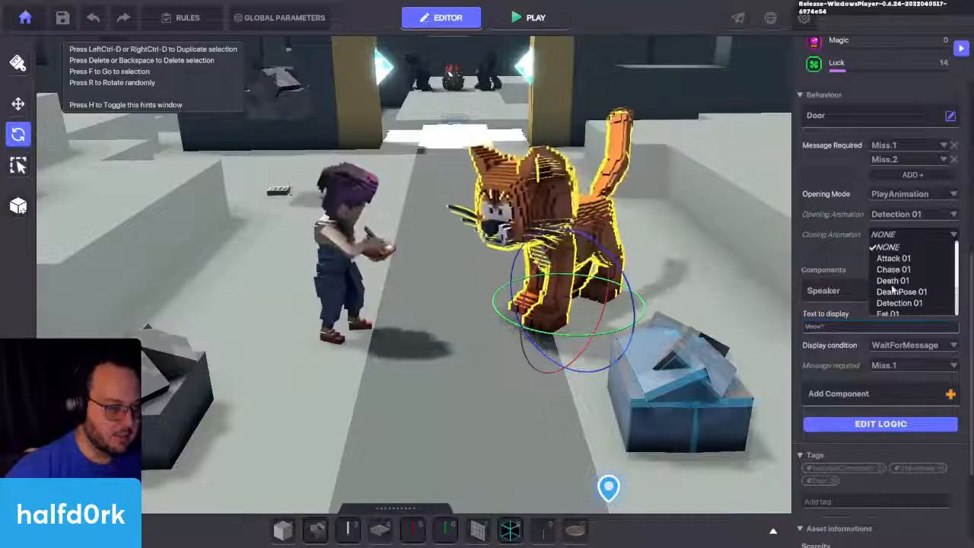
scroll(898, 291, down, 3)
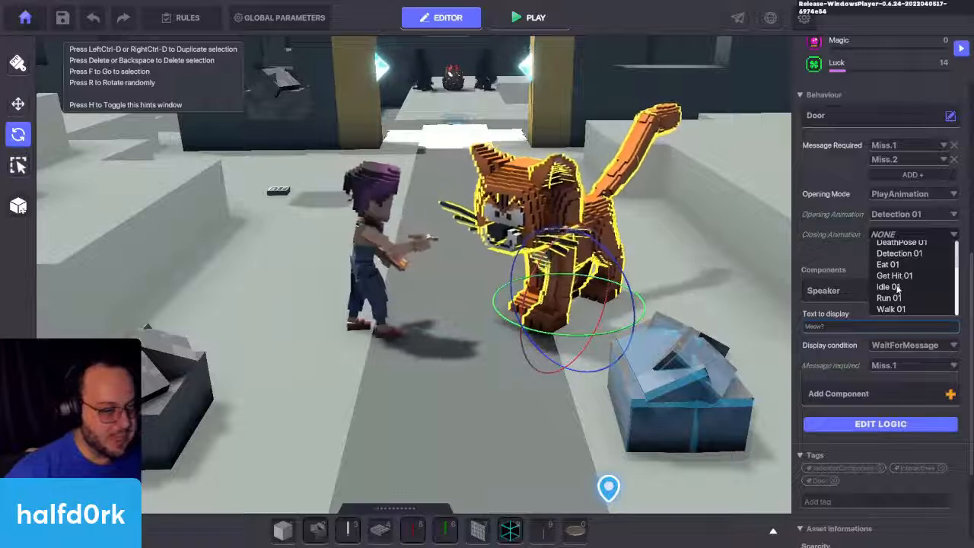
click(898, 287)
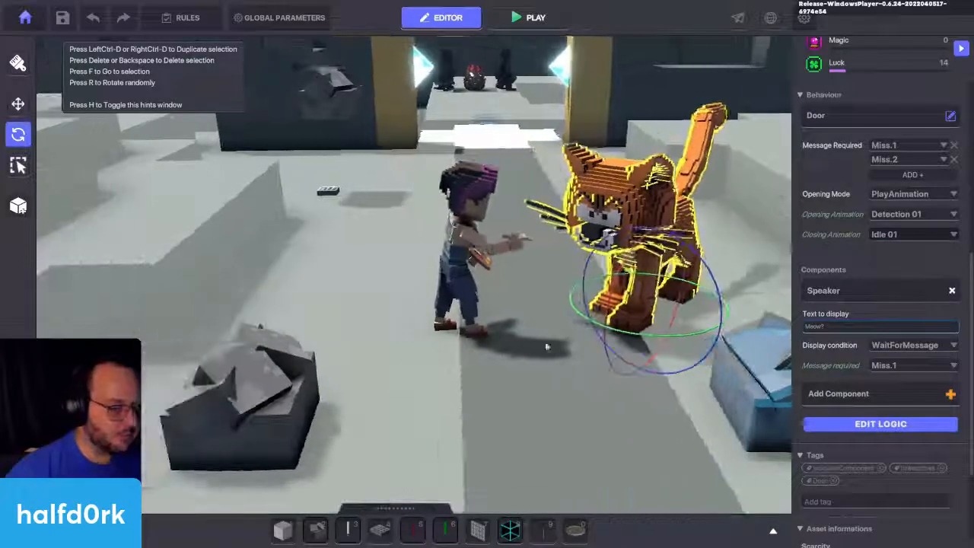
Step: Place the red glowing post on the path between Miss Finearts and the cat
click(447, 278)
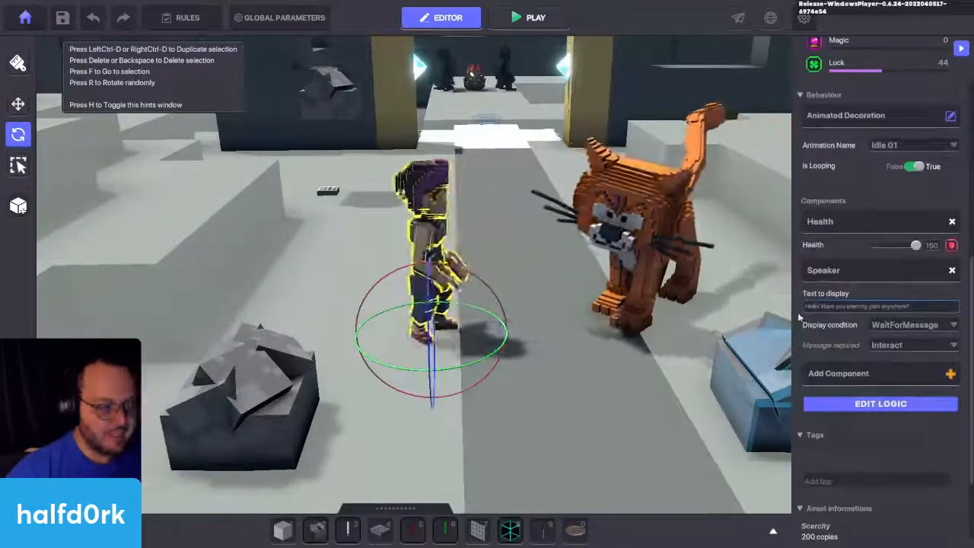
key(5)
click(522, 420)
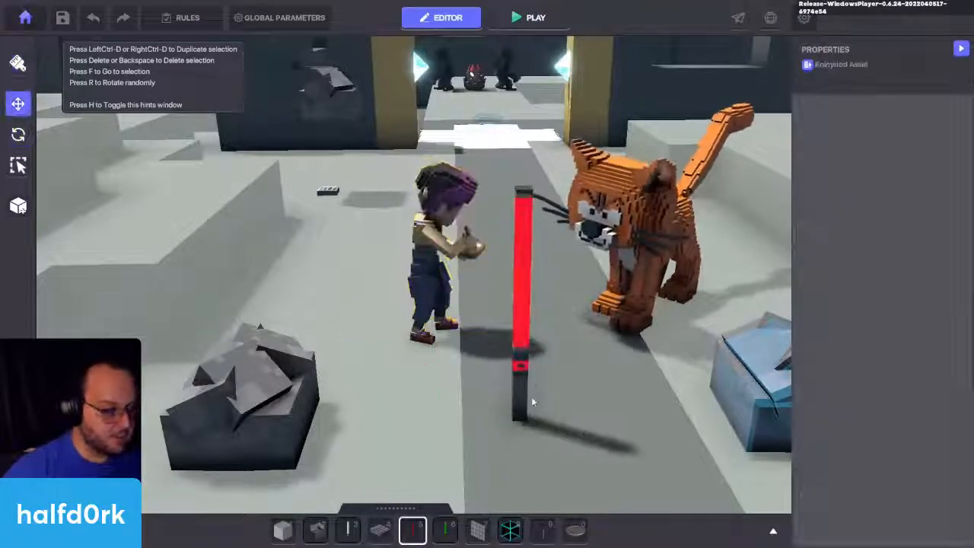
Step: Add the tag "cat" to the orange cat and check the tags on both Miss Finearts and the cat
click(685, 266)
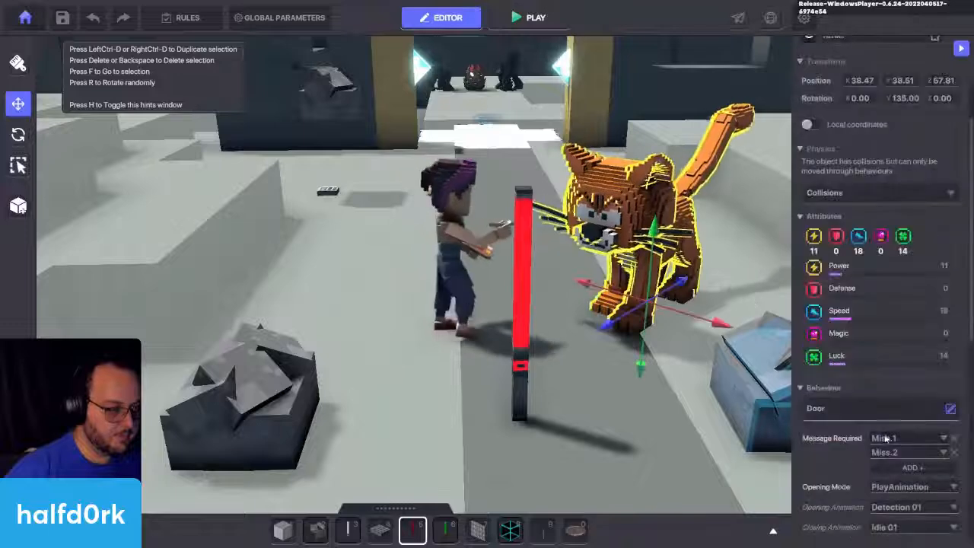
scroll(875, 380, down, 10)
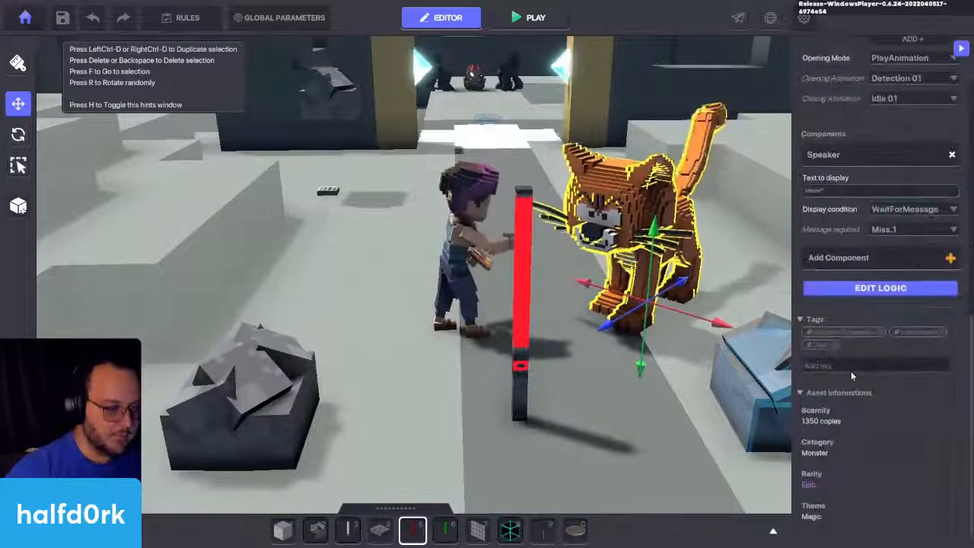
text(cat)
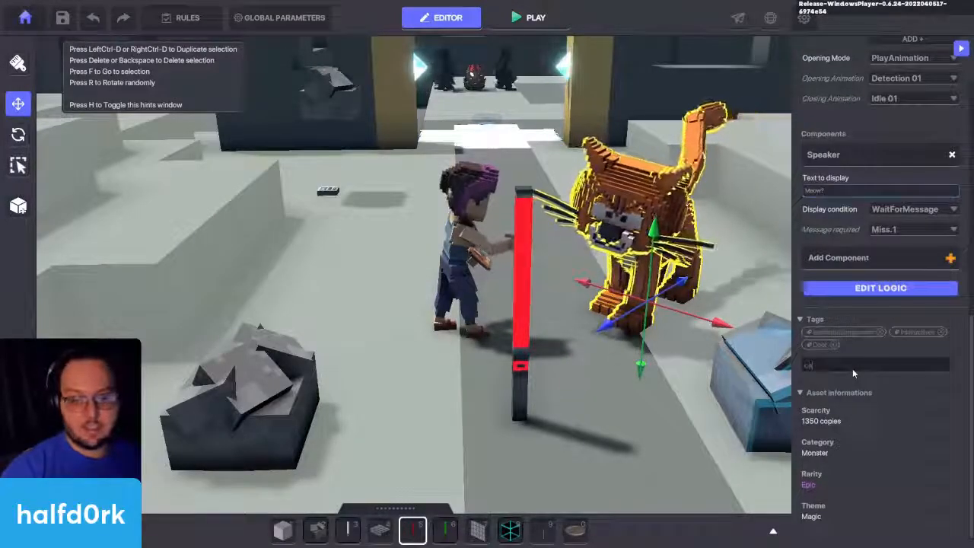
key(Return)
click(396, 222)
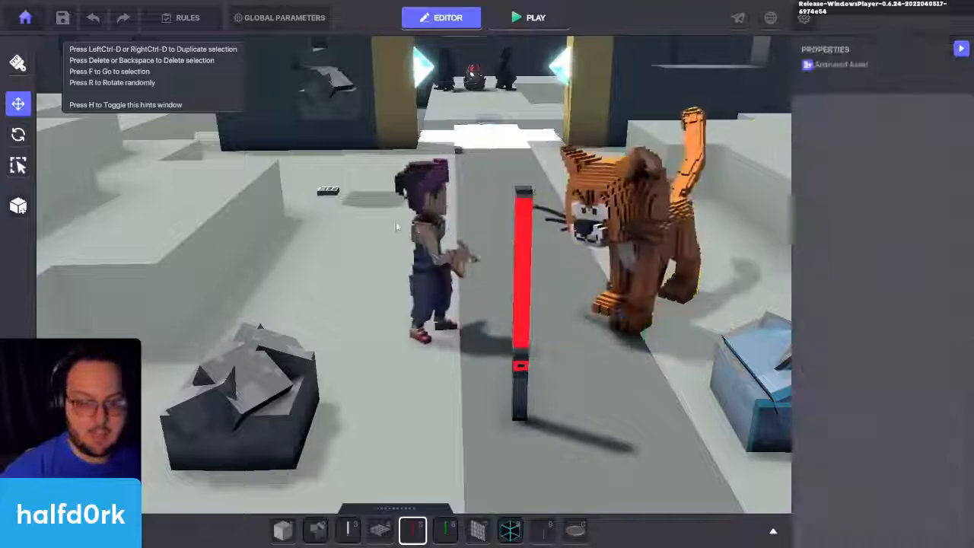
scroll(841, 336, down, 6)
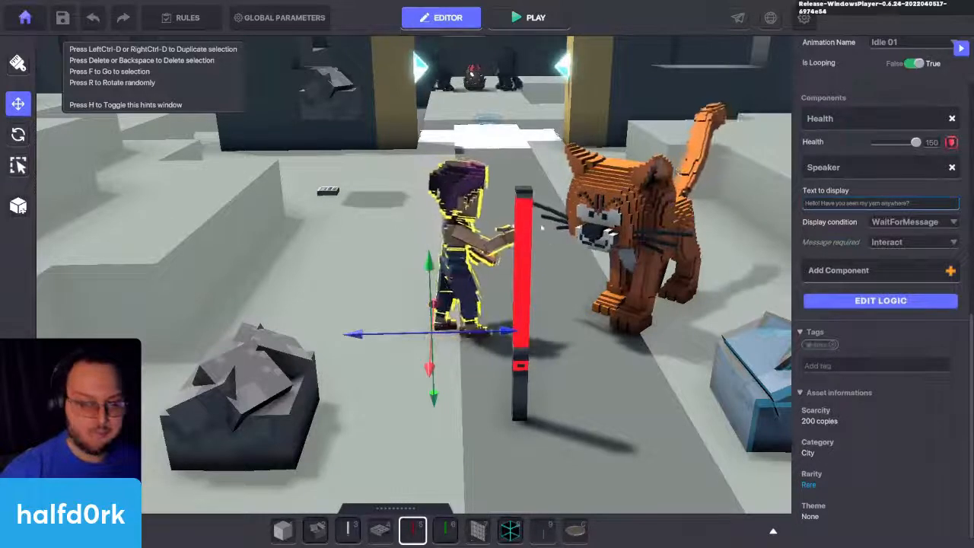
click(647, 199)
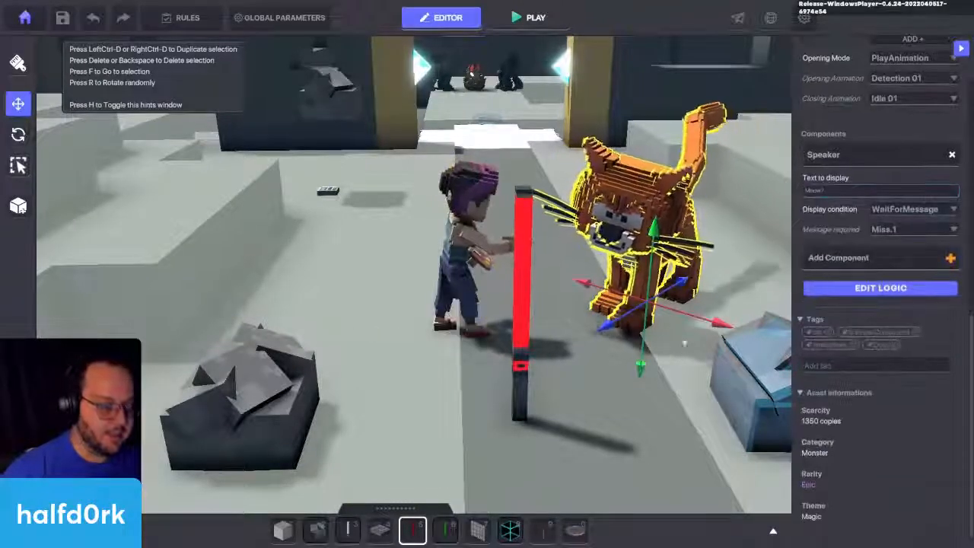
Step: Add a Health component to the red glowing post and set its death event to Reset
click(522, 367)
click(835, 259)
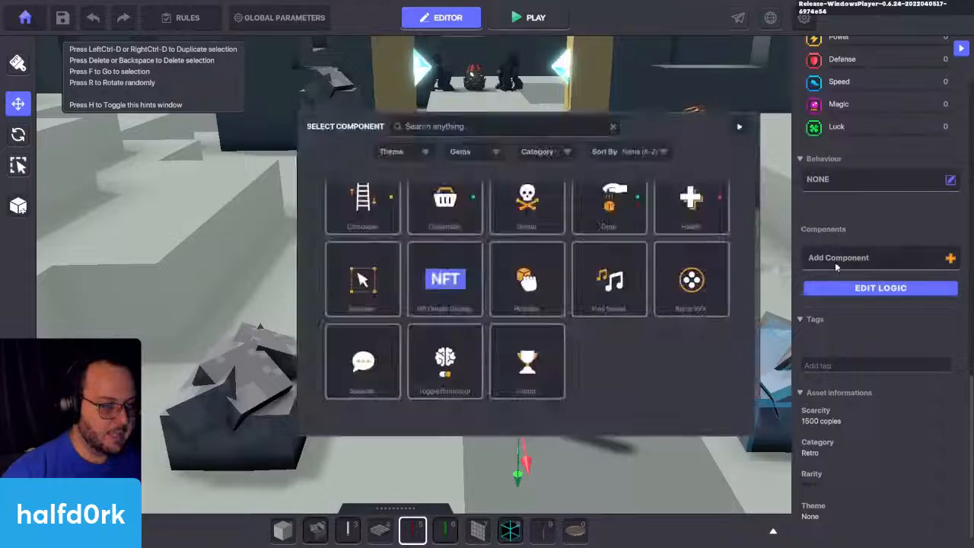
click(690, 199)
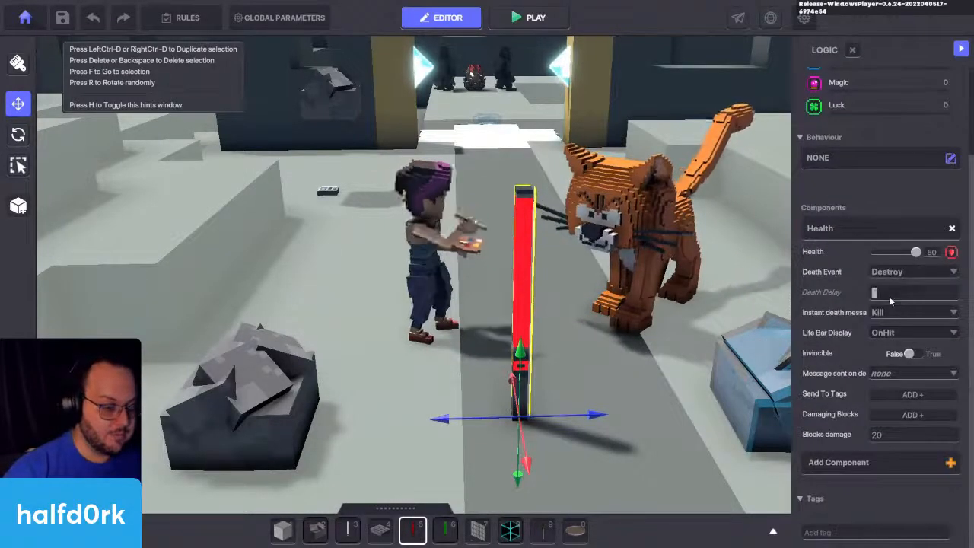
click(898, 272)
click(901, 295)
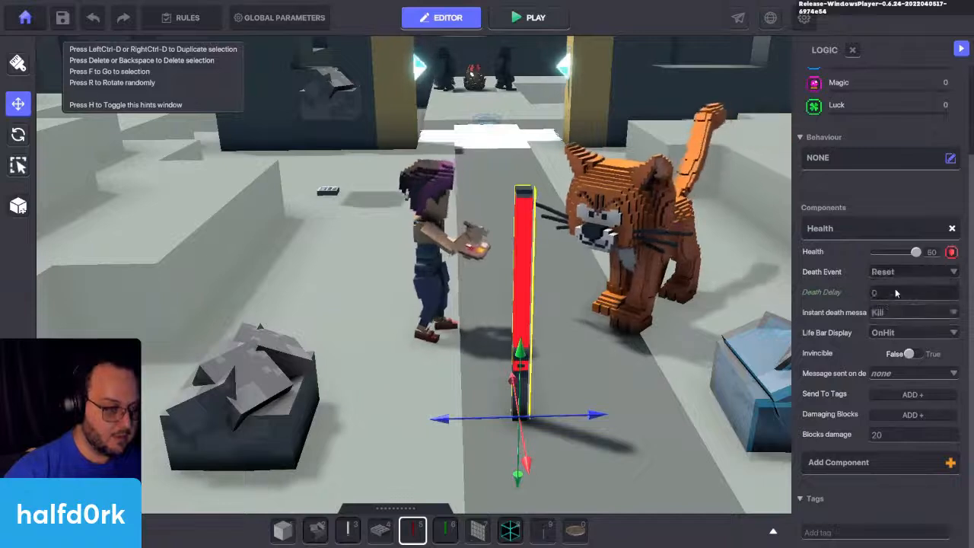
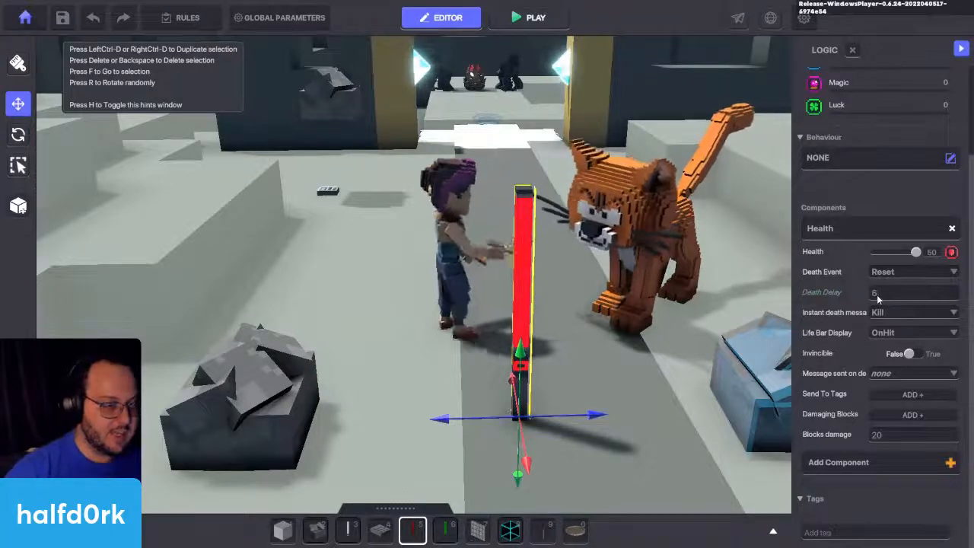
Step: Set the red post's instant death message to Miss.1 and its life bar display to Hidden
click(895, 314)
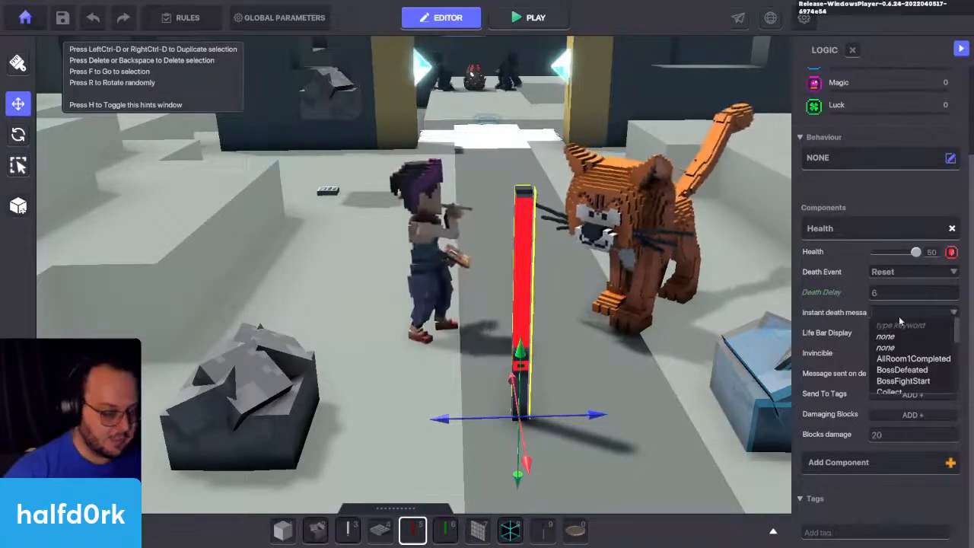
click(899, 316)
text(Miss)
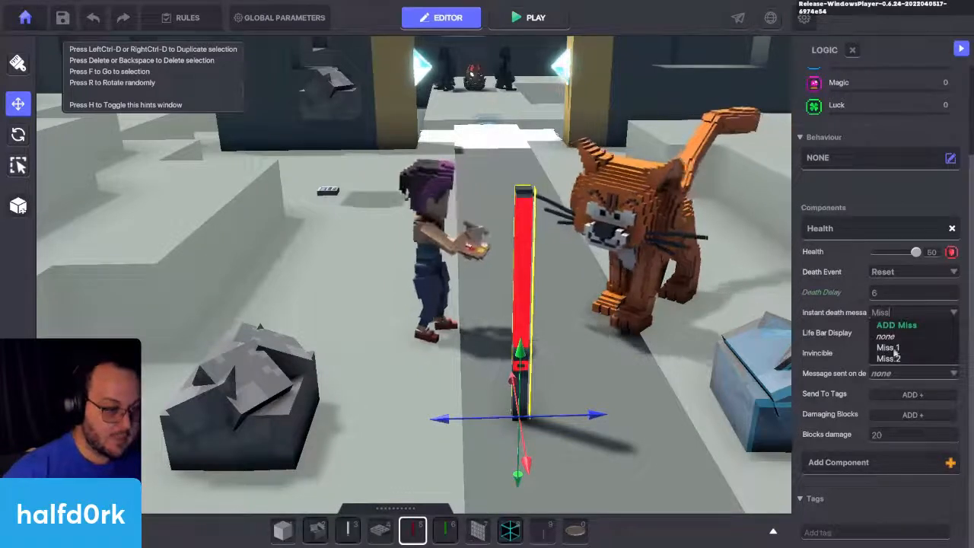
click(896, 348)
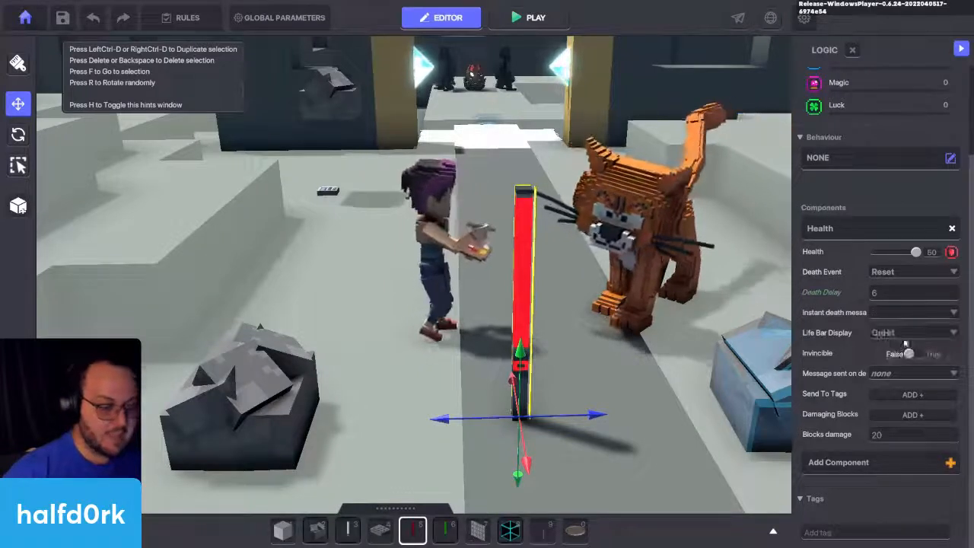
click(889, 332)
click(886, 369)
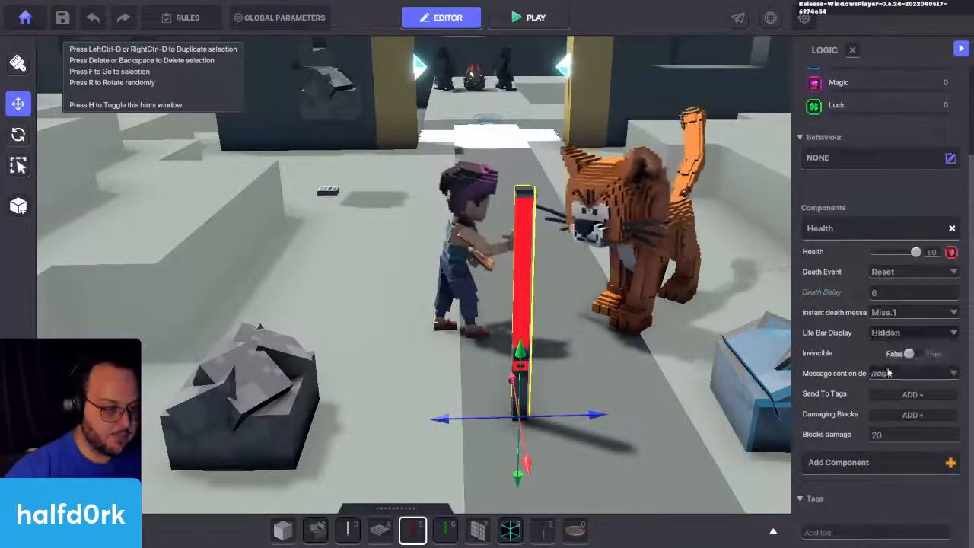
Step: Make the red post send the message Miss.2 on death to the tags "miss" and "cat"
click(888, 373)
text(Miss)
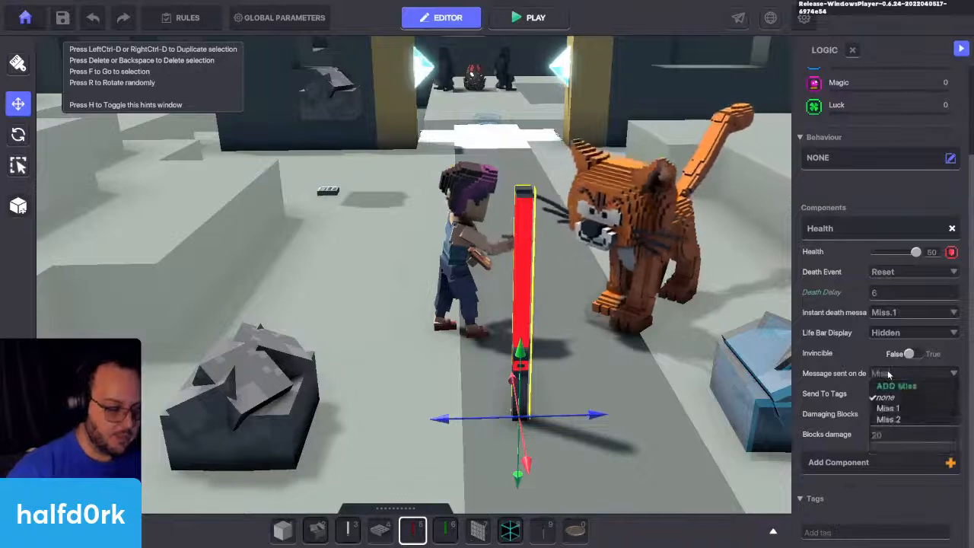
click(889, 420)
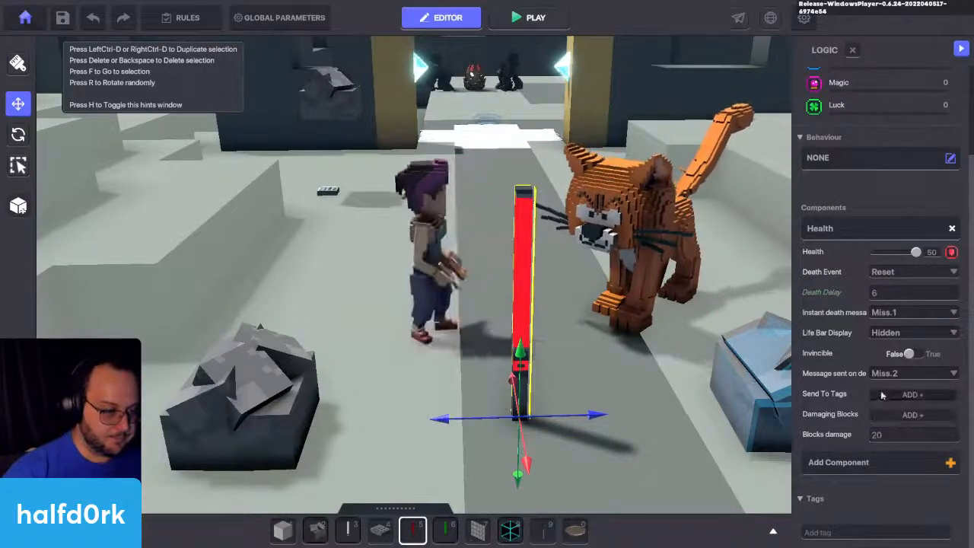
click(901, 395)
text(mis)
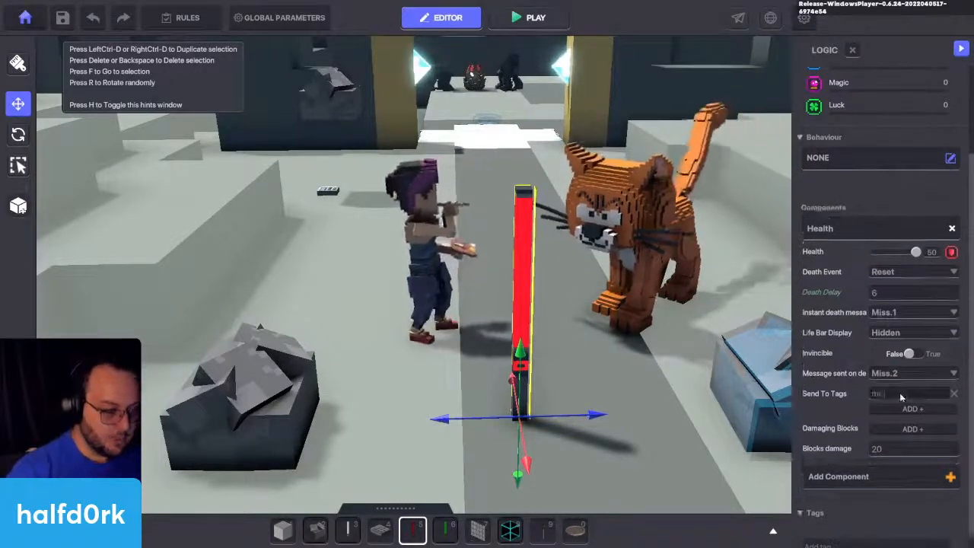
text(s)
click(904, 412)
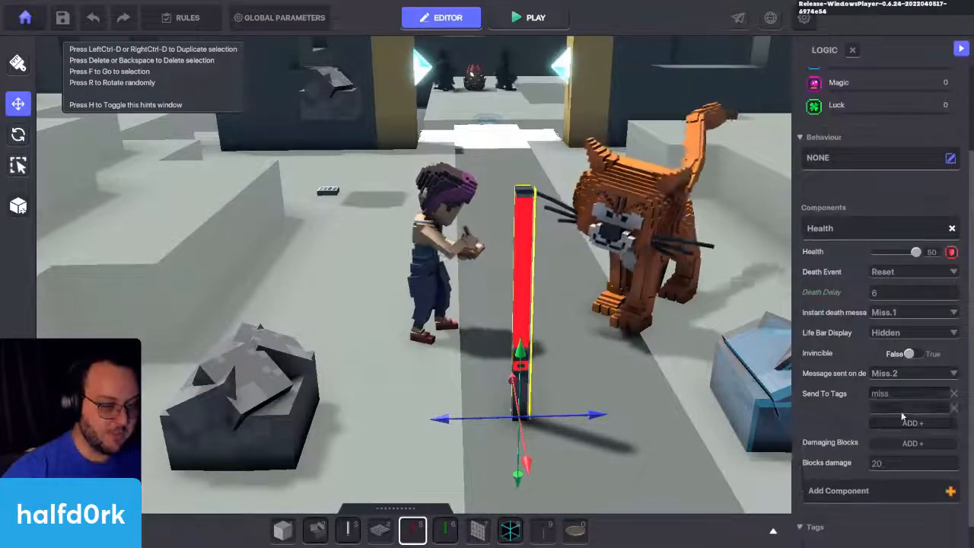
text(cat)
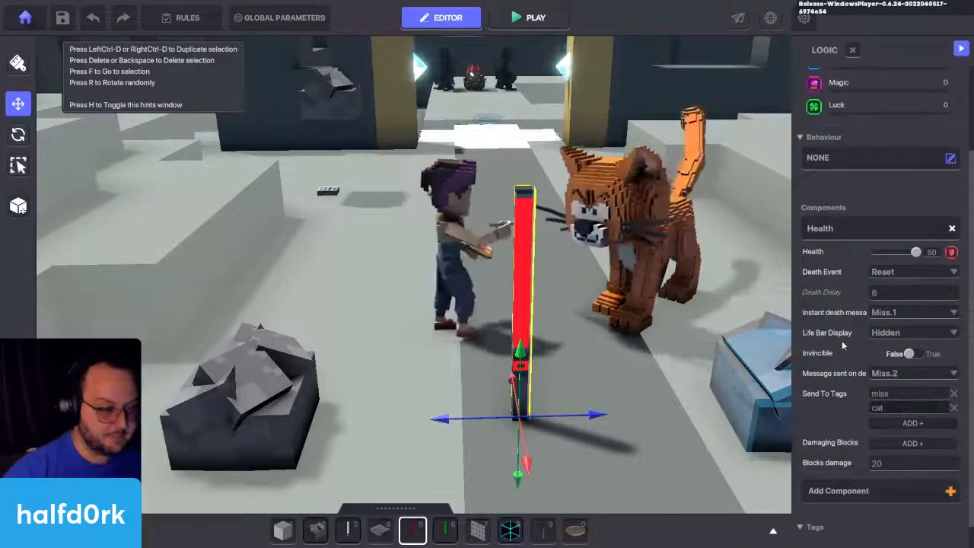
Step: Make the red post invisible and move it onto Miss Finearts's spot beside the path
scroll(851, 128, up, 3)
scroll(851, 107, up, 5)
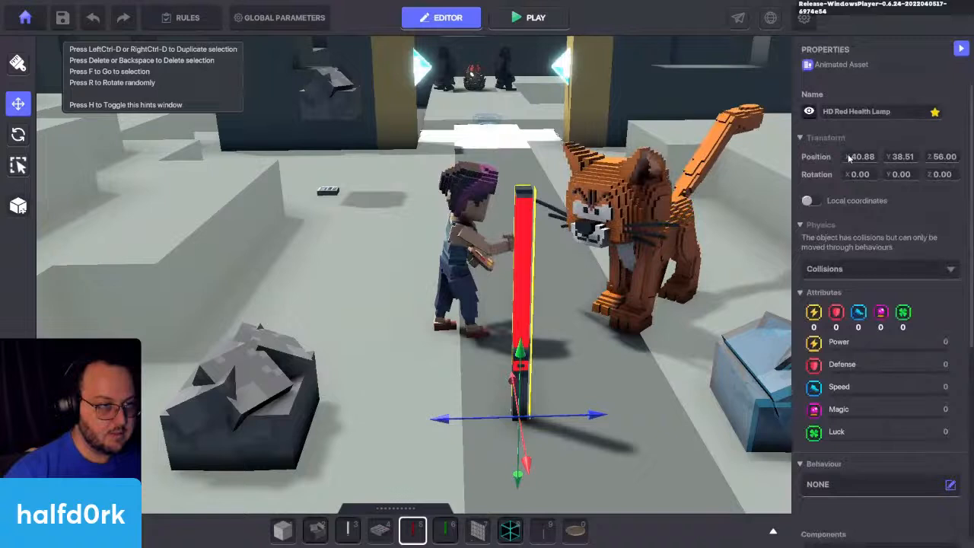
click(810, 111)
mouse_move(529, 419)
mouse_down()
mouse_move(474, 403)
mouse_move(474, 349)
mouse_move(488, 359)
mouse_move(454, 348)
mouse_up()
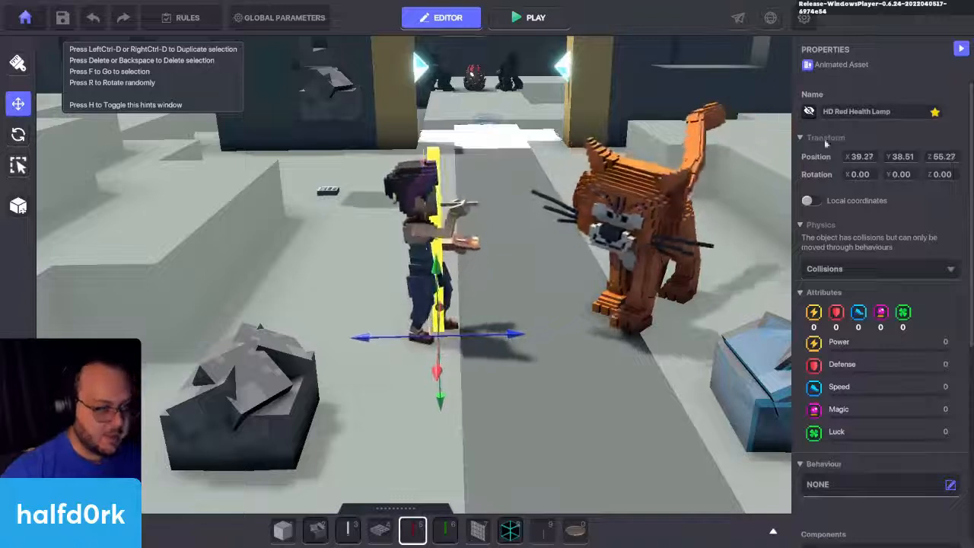
Step: Rename the hidden red post as Miss Finearts
click(857, 113)
text(Miss F)
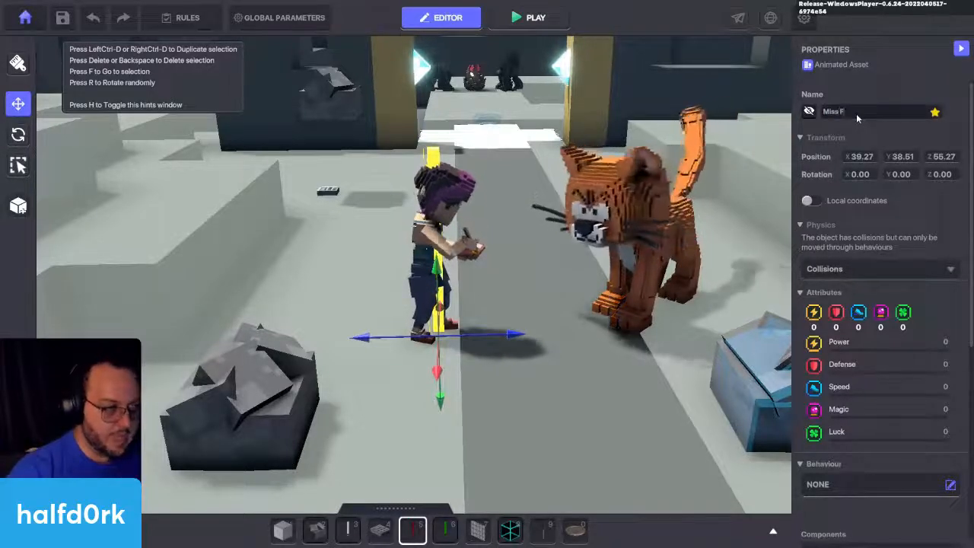
text(inearts)
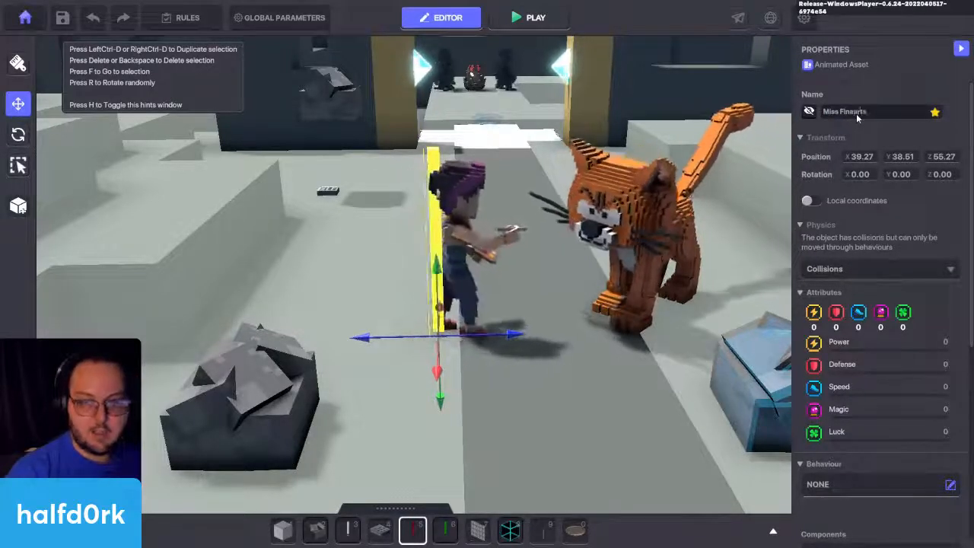
Step: Check the names and behaviour settings of Miss Finearts and the orange cat
click(472, 182)
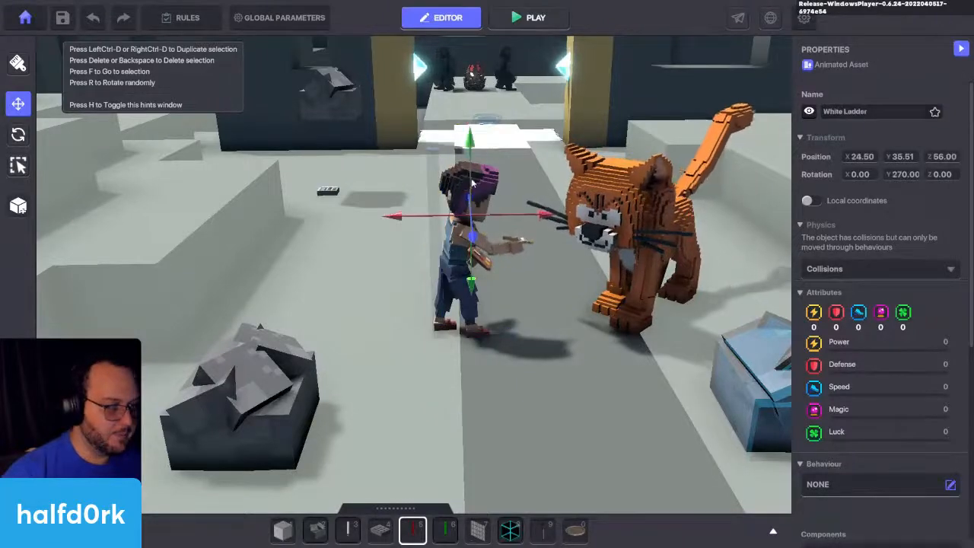
click(529, 351)
click(471, 200)
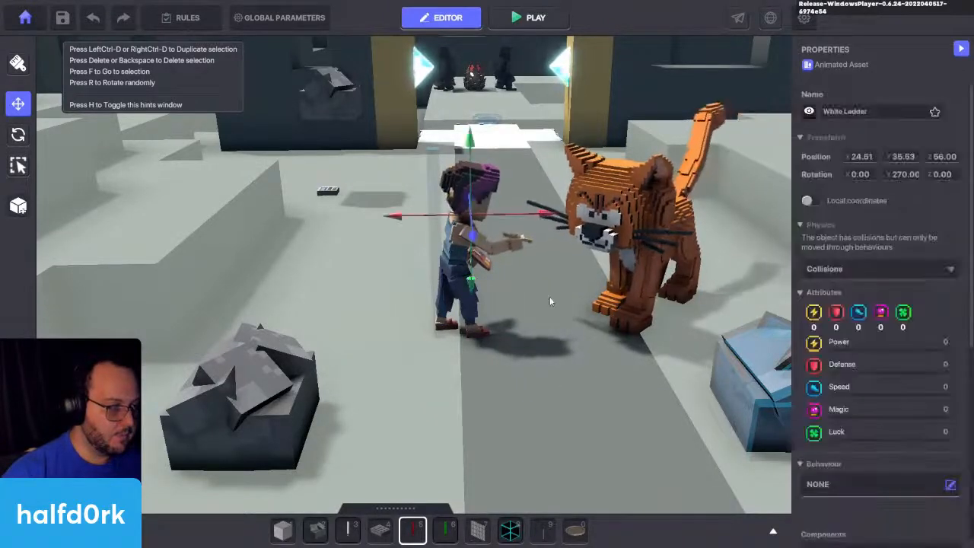
click(622, 271)
click(476, 304)
click(435, 293)
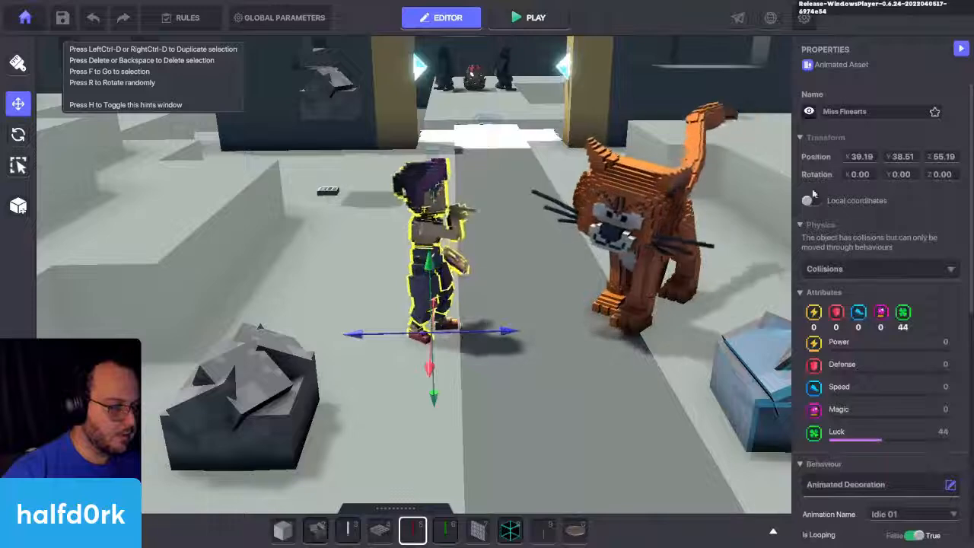
click(626, 238)
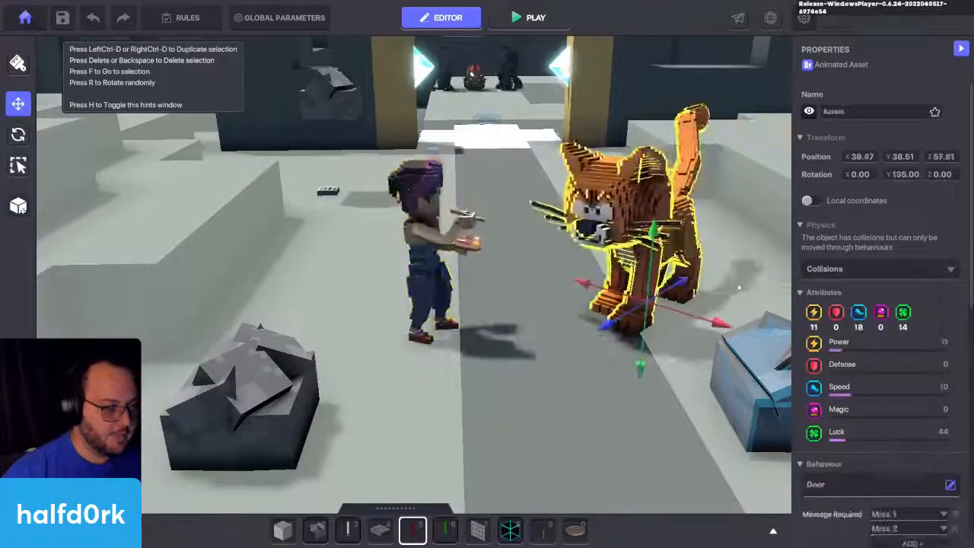
Step: Play-test the scene by walking up to Miss Finearts and the cat to trigger their dialogue, and return to the editor
click(530, 18)
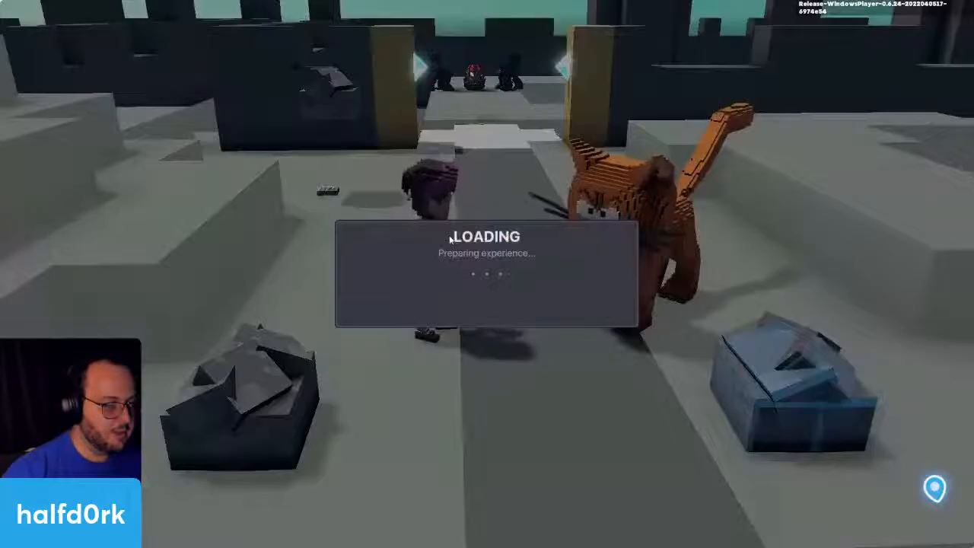
key(w)
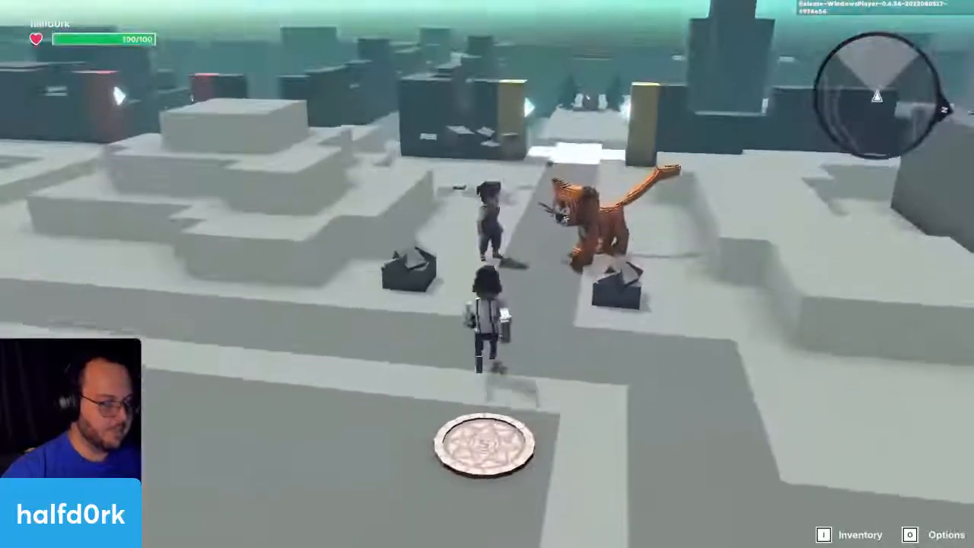
key(w)
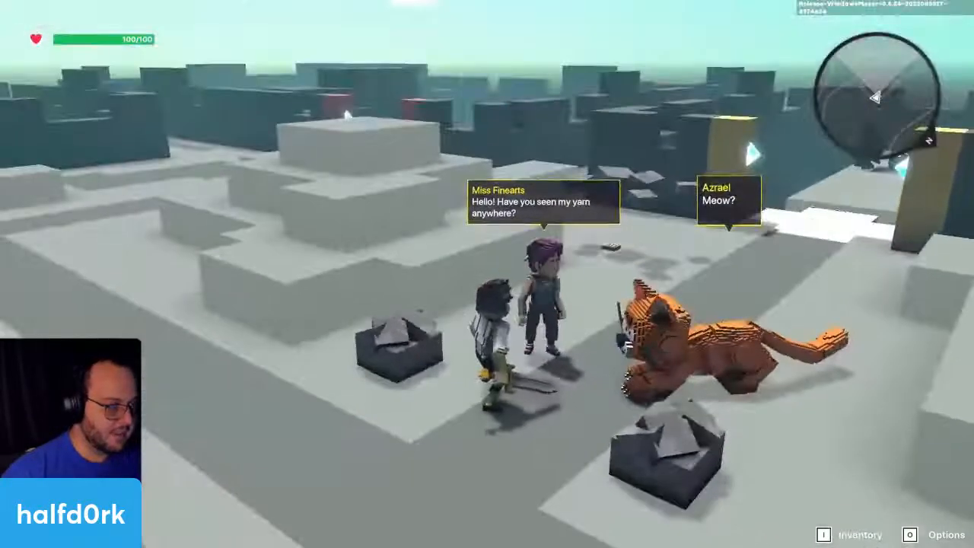
key(s)
key(w)
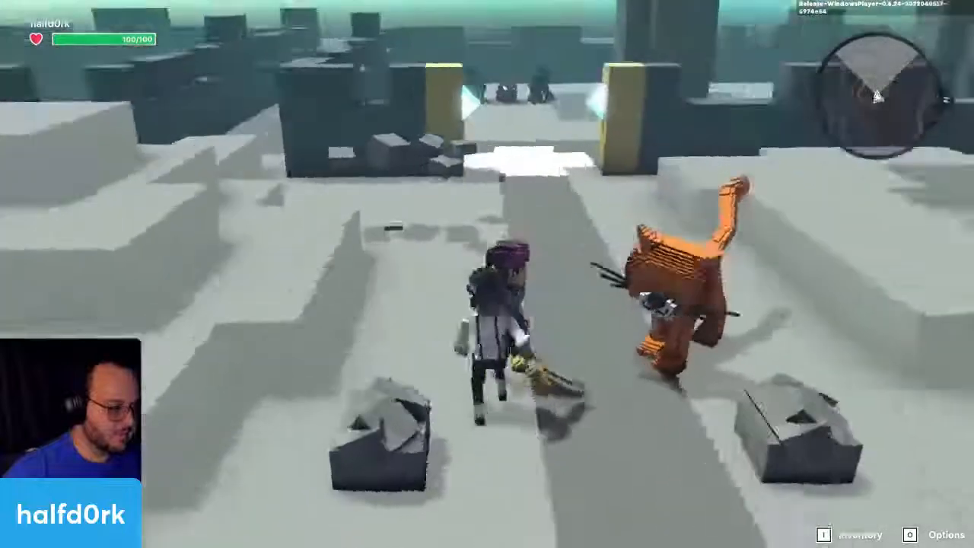
key(s)
key(w)
key(s)
key(d)
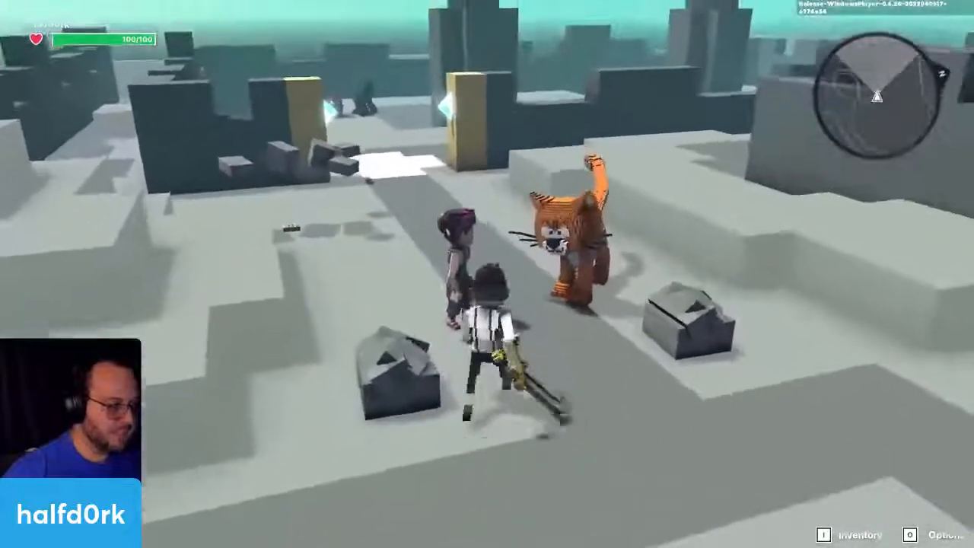
key(w)
key(s)
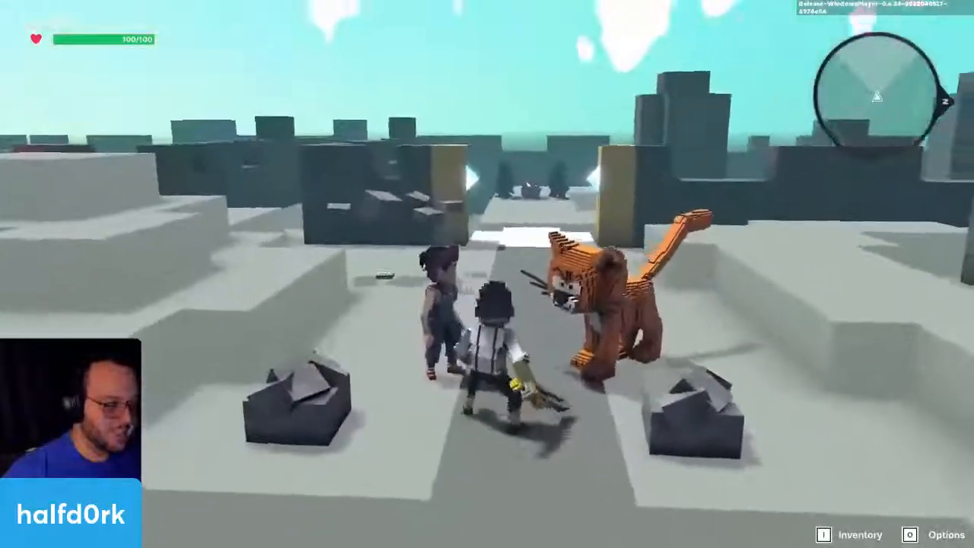
key(Escape)
Step: Place a white message lamp on the path between Miss Finearts and the cat and select it
click(438, 238)
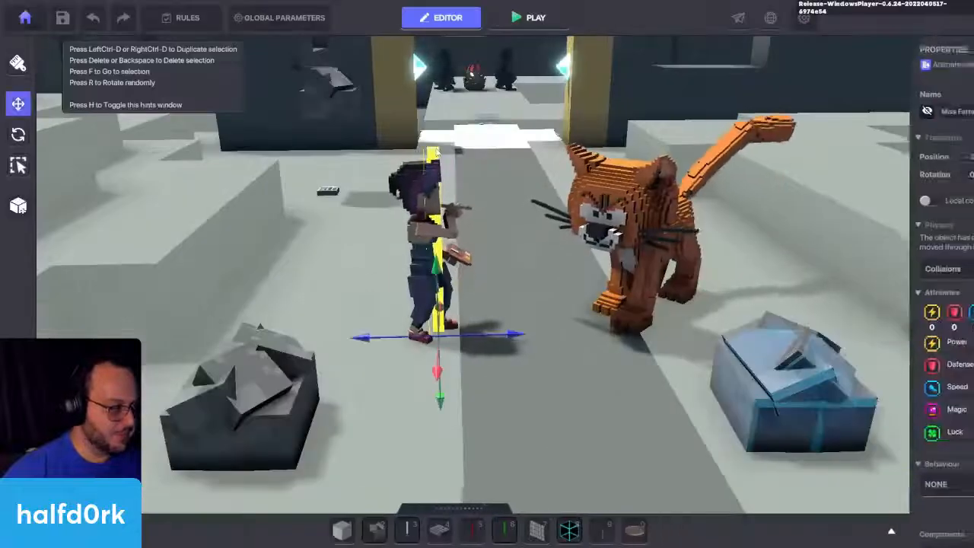
scroll(887, 259, down, 5)
click(449, 267)
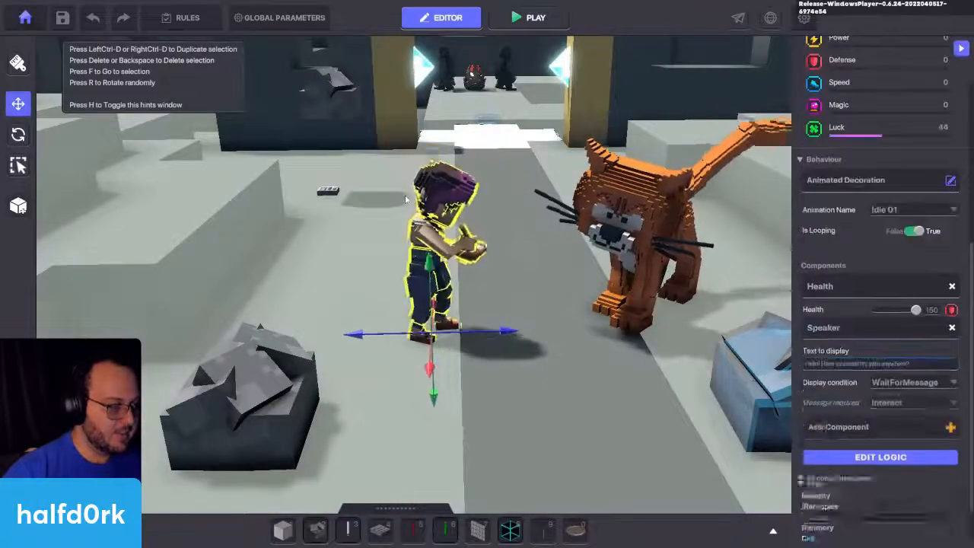
click(350, 531)
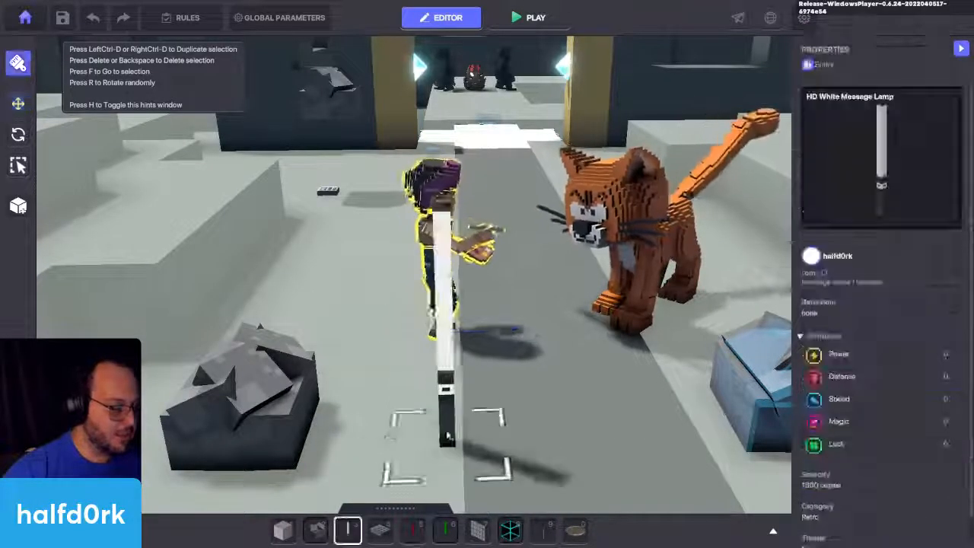
click(526, 408)
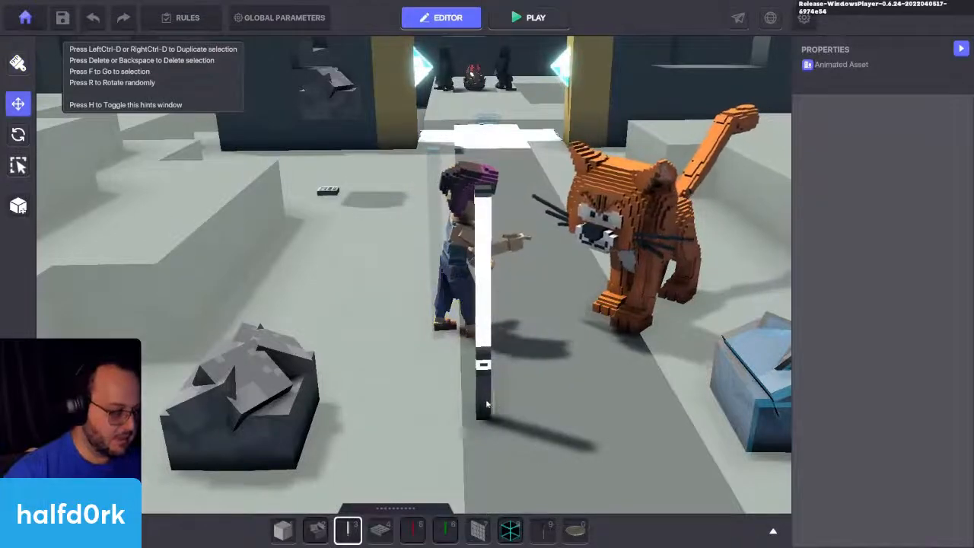
click(484, 385)
Step: Add the tag "miss" to the white message lamp and rename the lamp after Miss Finearts
scroll(901, 266, down, 5)
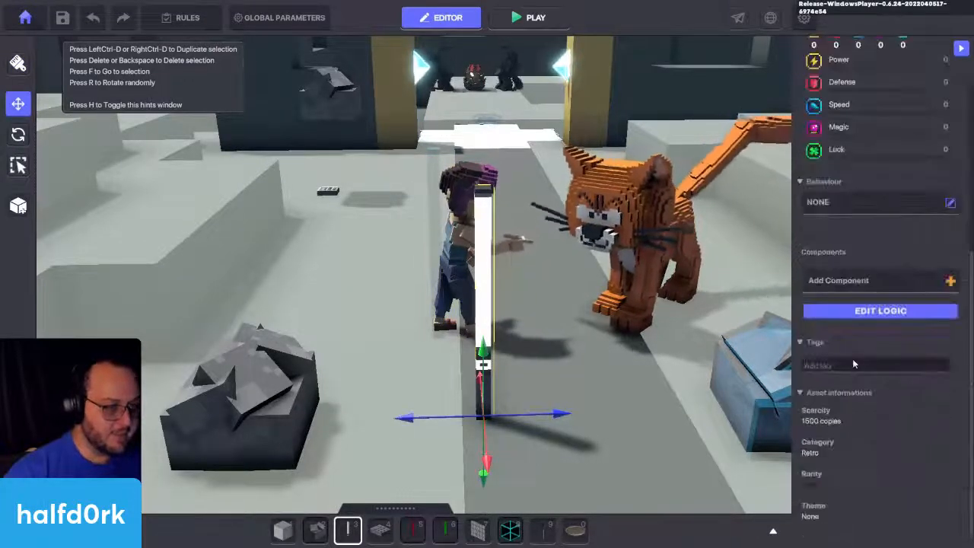
scroll(852, 359, up, 5)
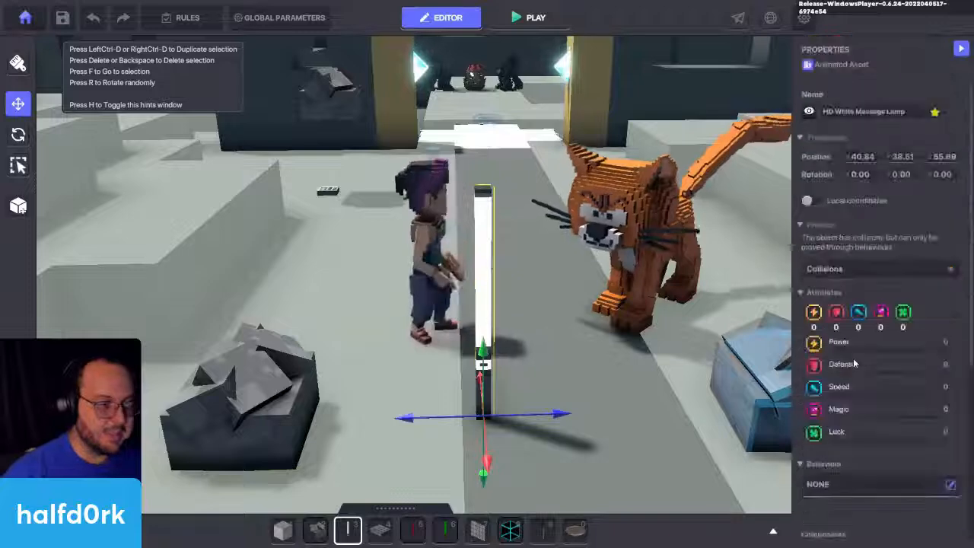
click(845, 113)
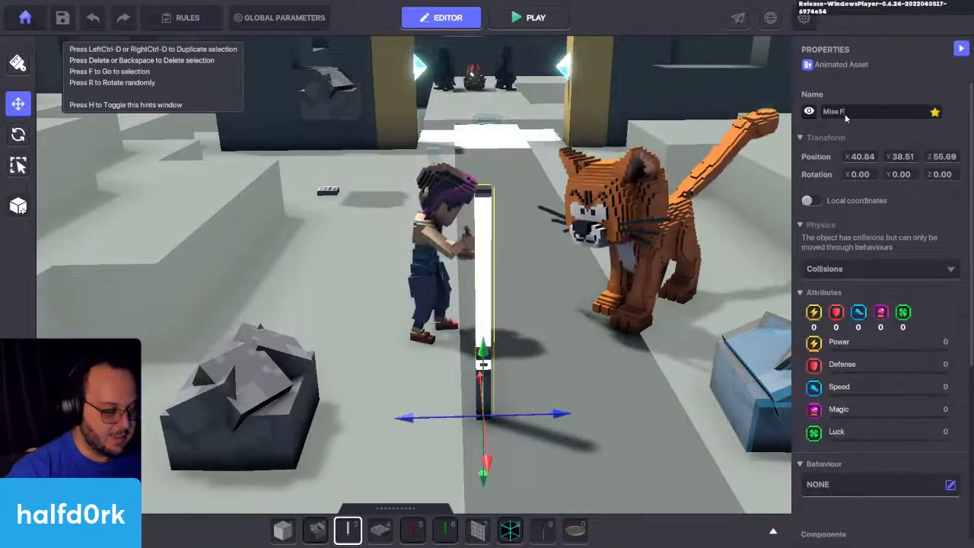
Step: Add a Speaker component to the white message lamp and have it wait for the message Miss.2
scroll(846, 208, down, 5)
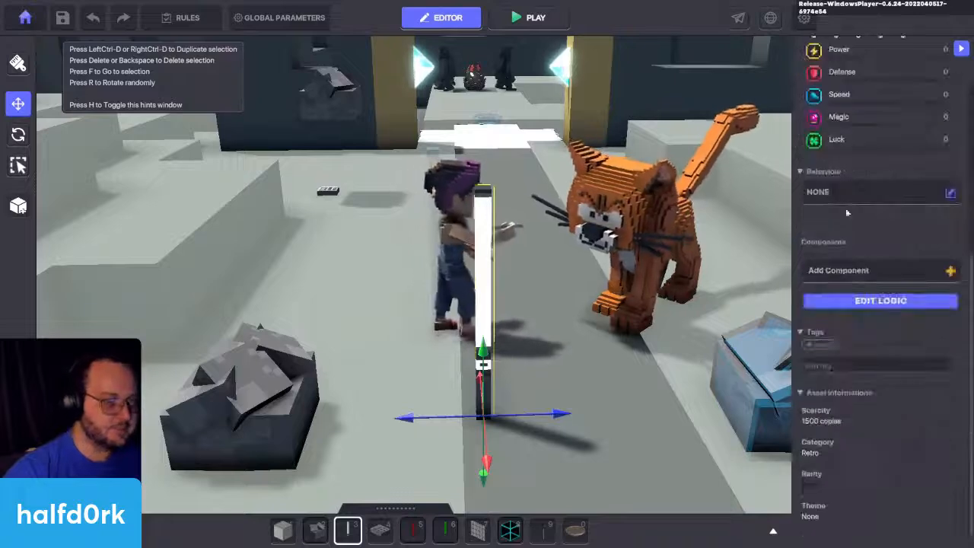
click(872, 266)
click(363, 361)
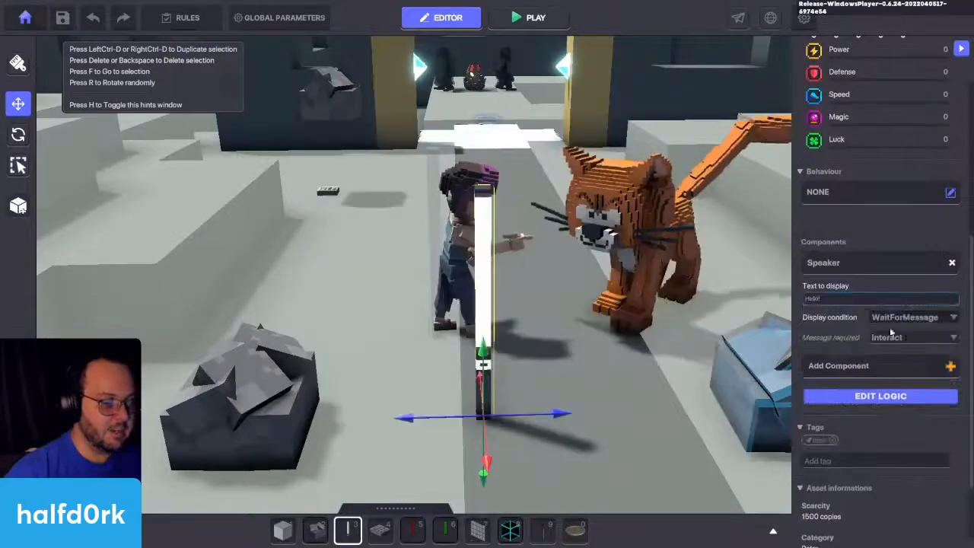
click(902, 338)
text(Miss)
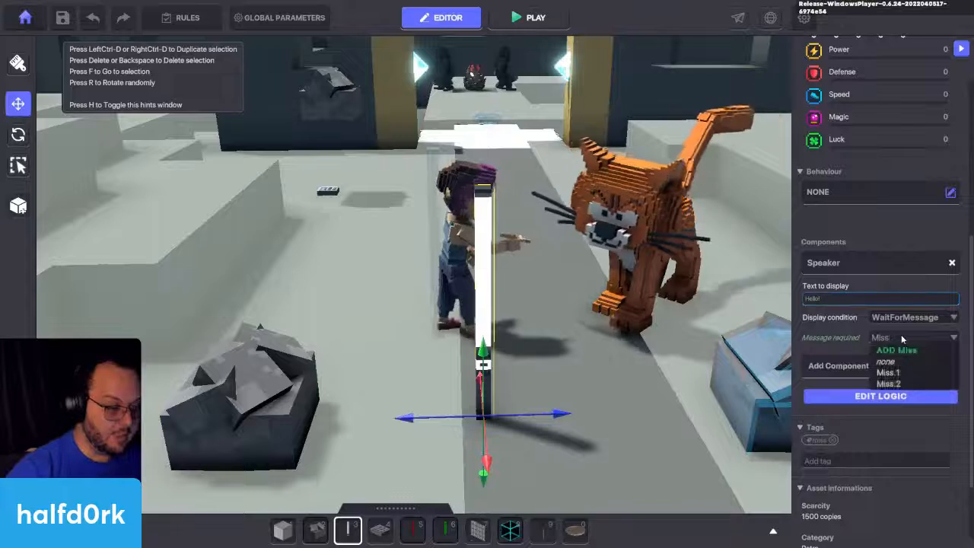
click(888, 384)
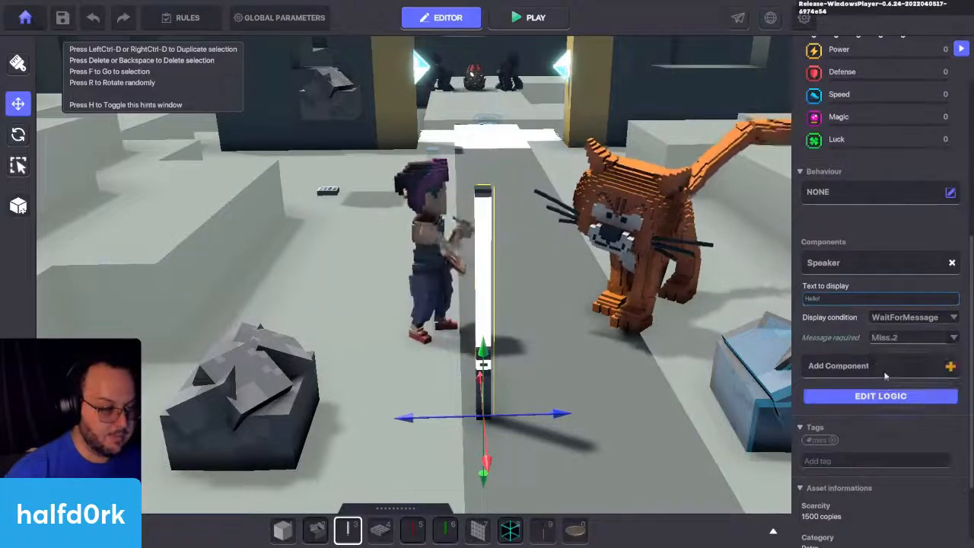
Step: Set the lamp's speaker text to "Oh, I'm on to you! You've a bad kitty."
click(882, 296)
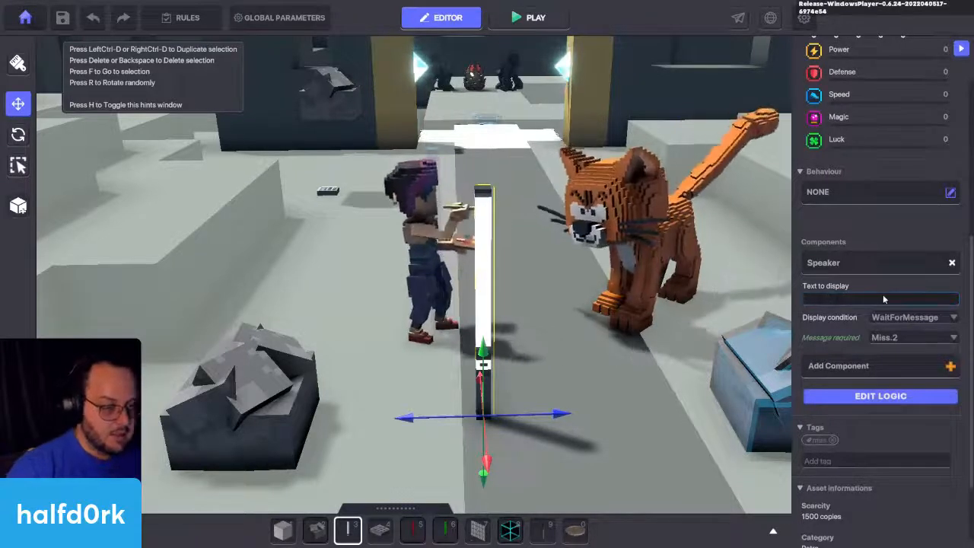
text(Oh,)
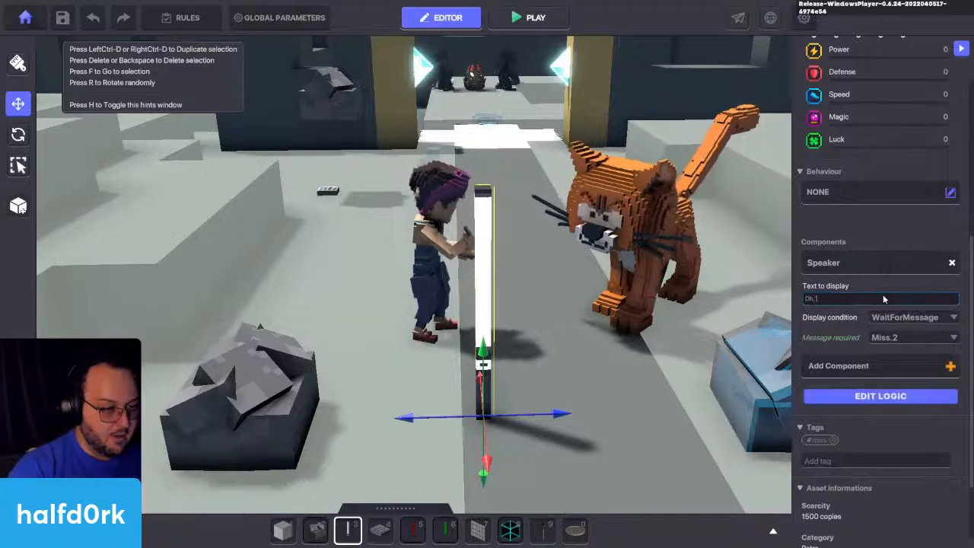
text( I'm on to you)
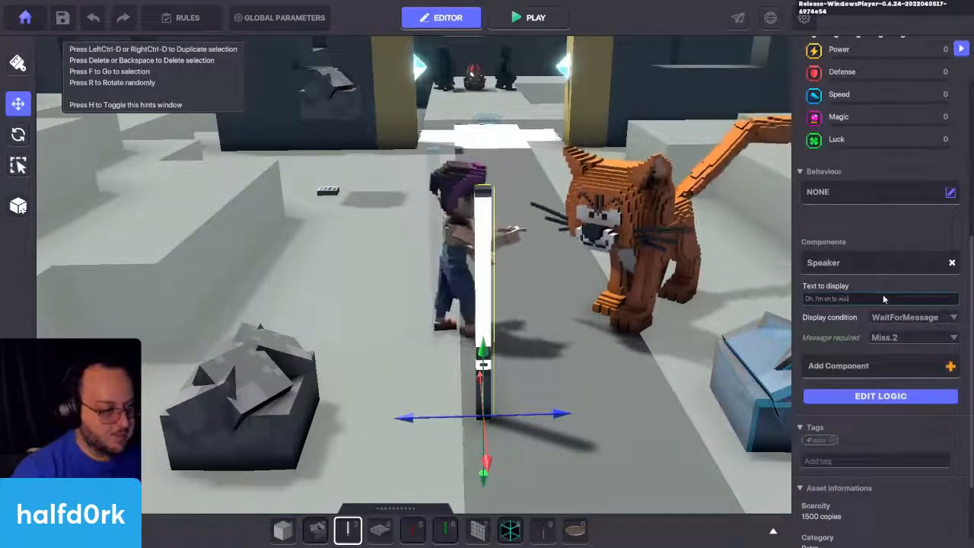
text(! You've a bad kitty.)
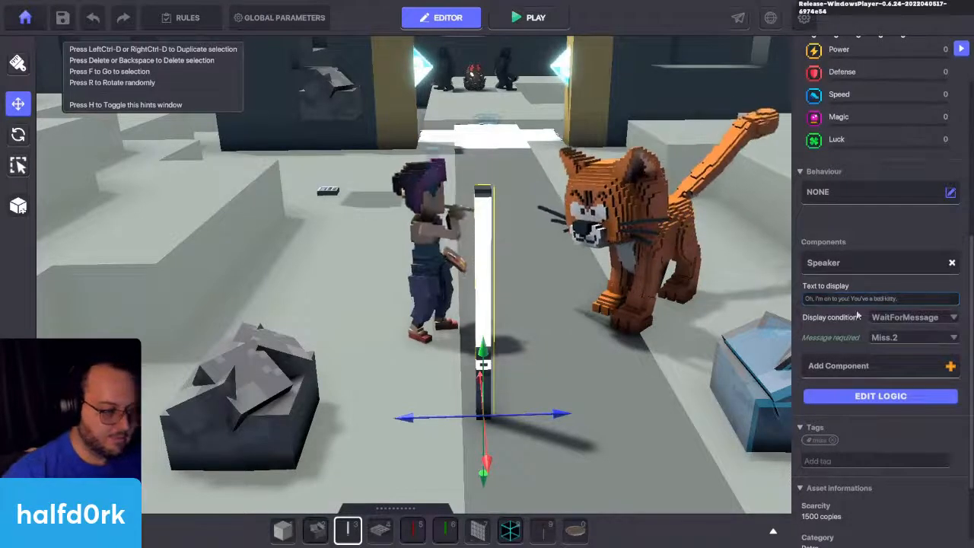
Step: Hide the Miss Finearts message lamp in play and move it directly behind her
scroll(830, 289, up, 5)
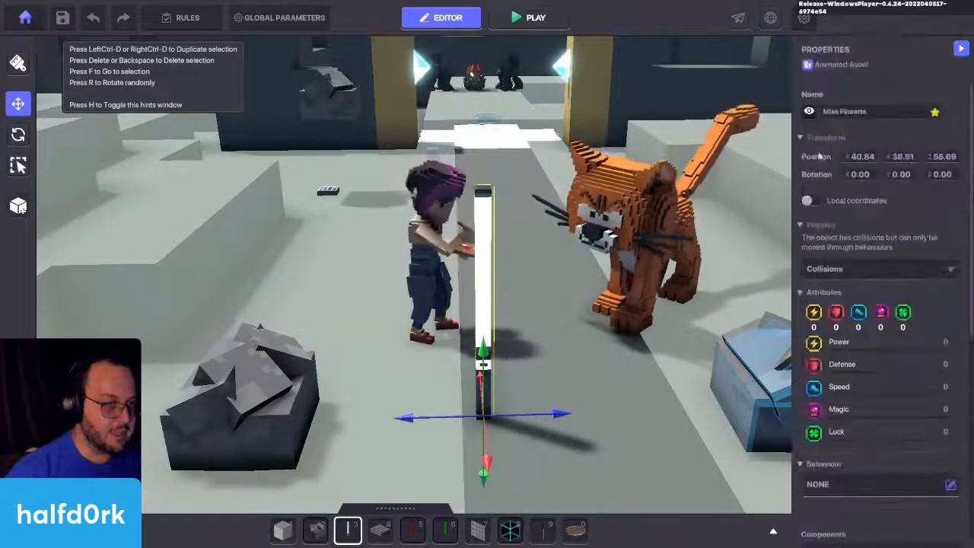
drag(491, 432, 471, 368)
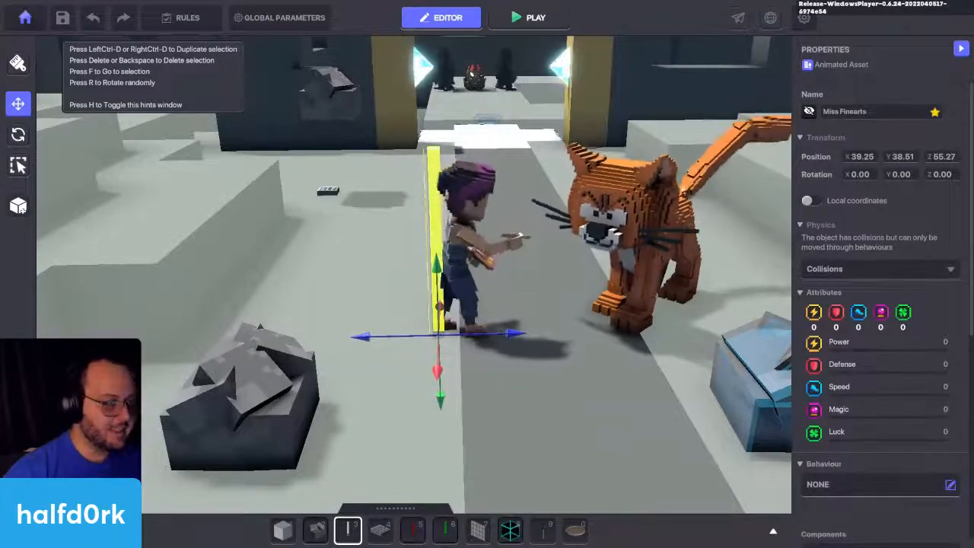
Step: Duplicate the orange cat, make the copy invisible in play and position it almost exactly over the original
click(692, 177)
scroll(866, 278, down, 5)
scroll(866, 277, down, 4)
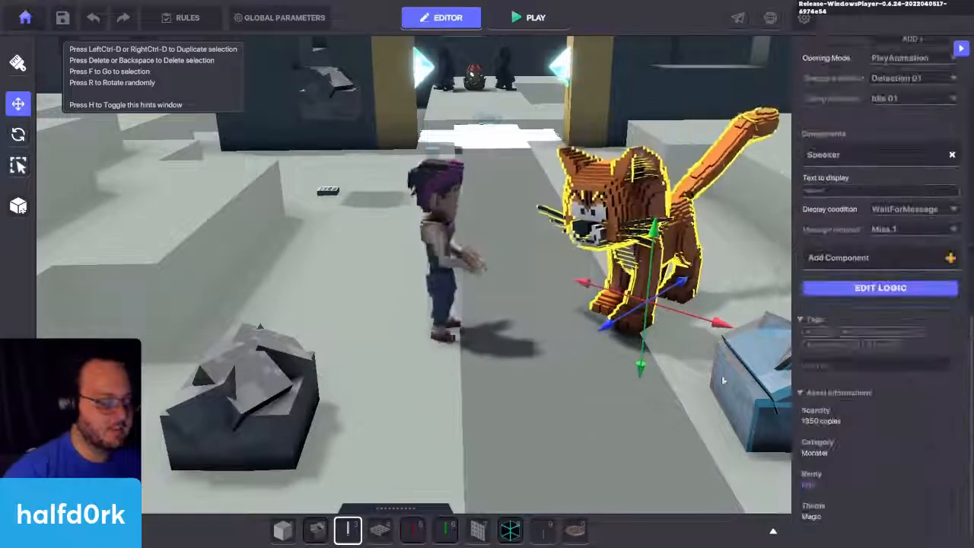
scroll(807, 366, up, 4)
scroll(825, 360, down, 2)
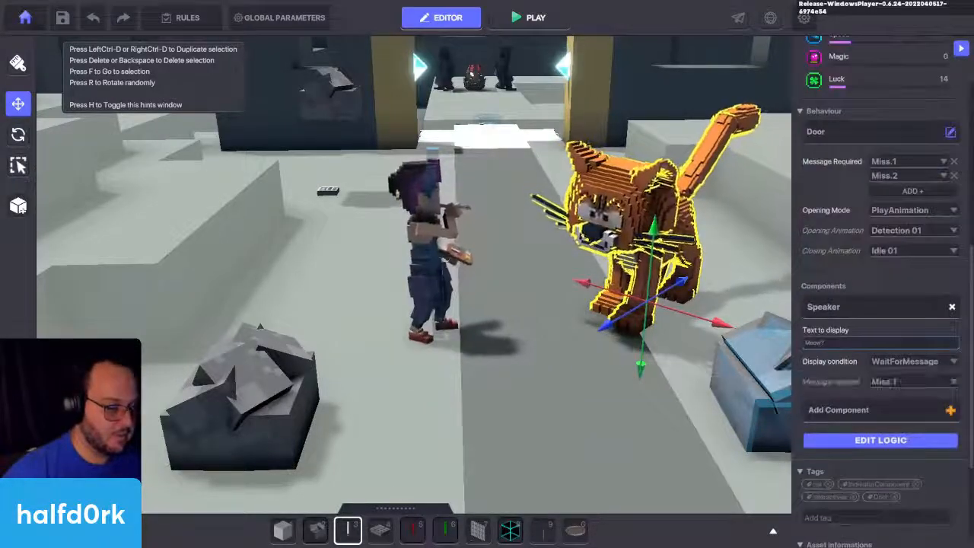
key(ctrl+d)
drag(679, 350, 665, 316)
click(809, 111)
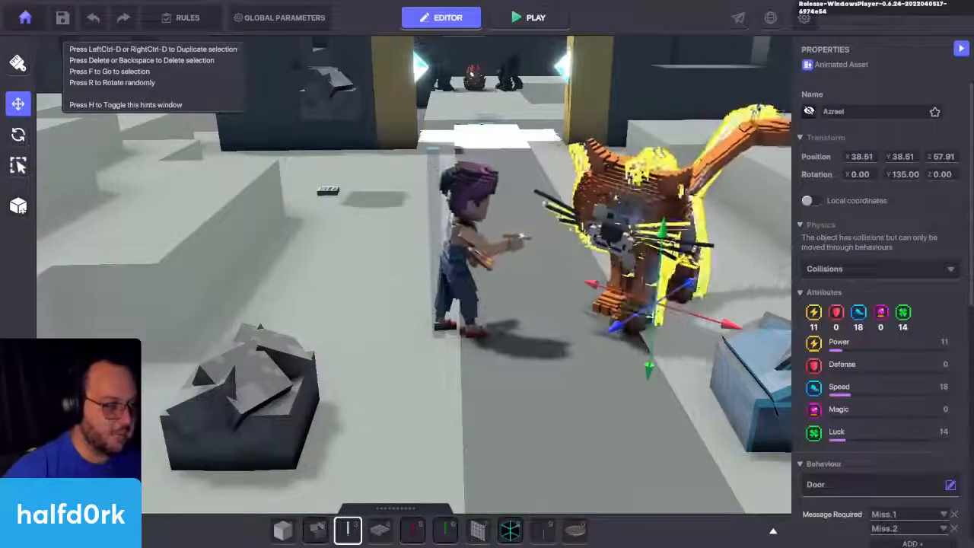
drag(681, 321, 676, 316)
key(d)
right_drag(676, 315, 716, 308)
key(w)
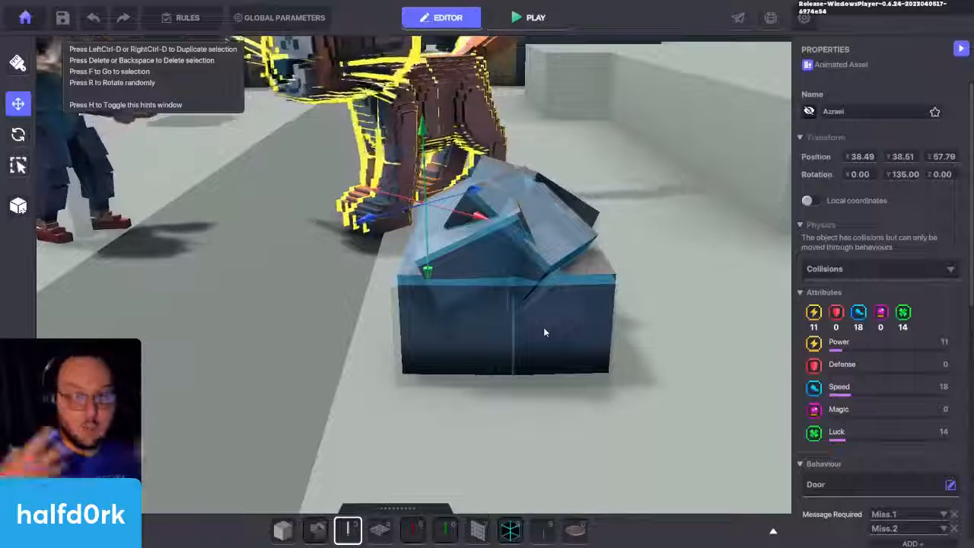
scroll(887, 393, down, 2)
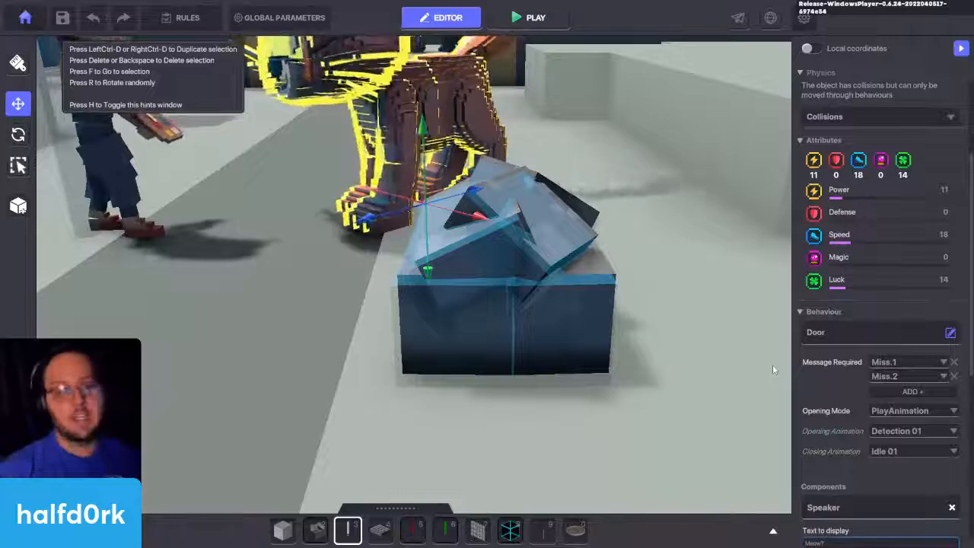
key(f)
key(w)
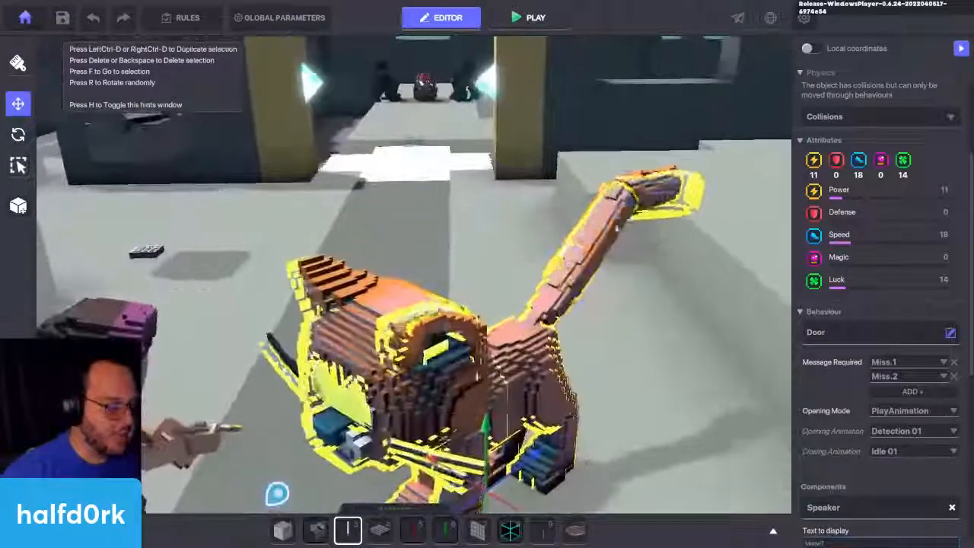
key(a)
key(a)
key(q)
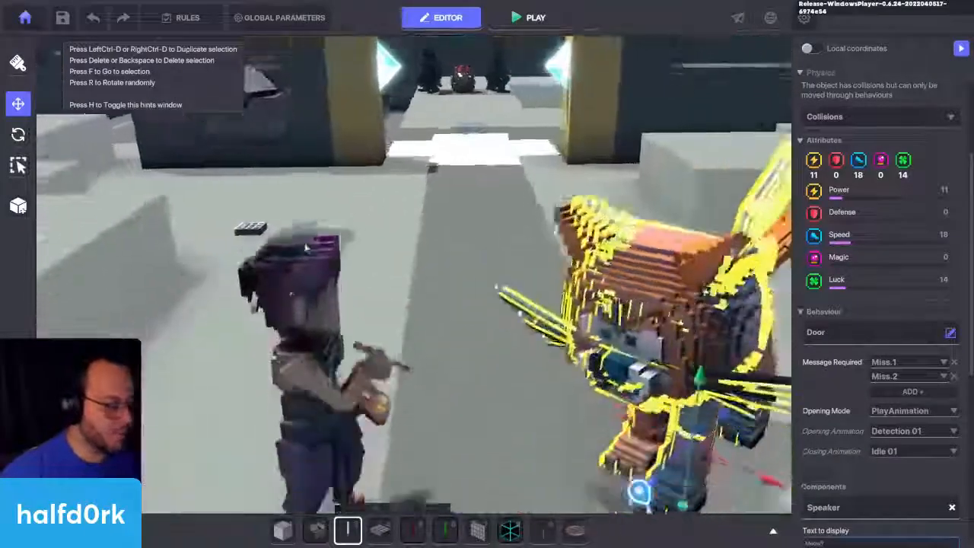
key(d)
key(w)
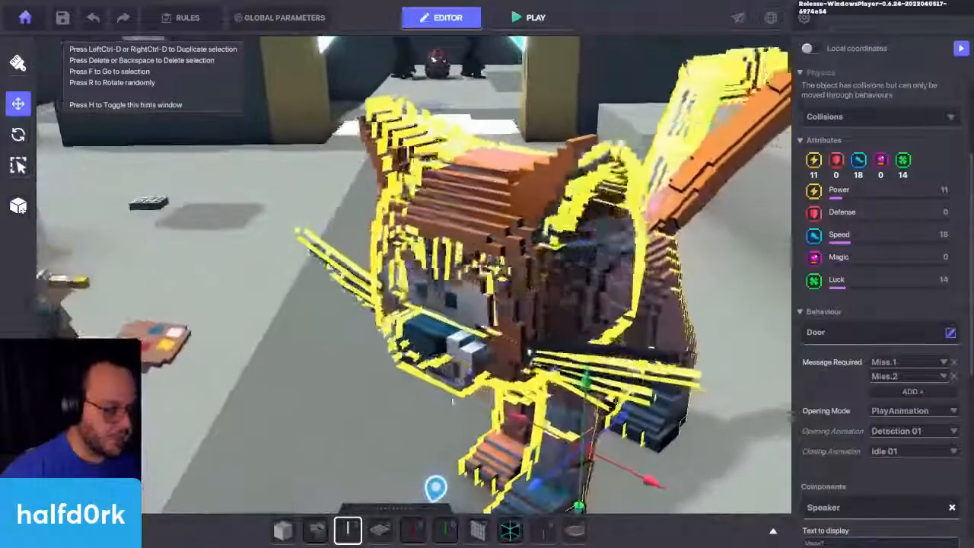
key(a)
key(w)
key(s)
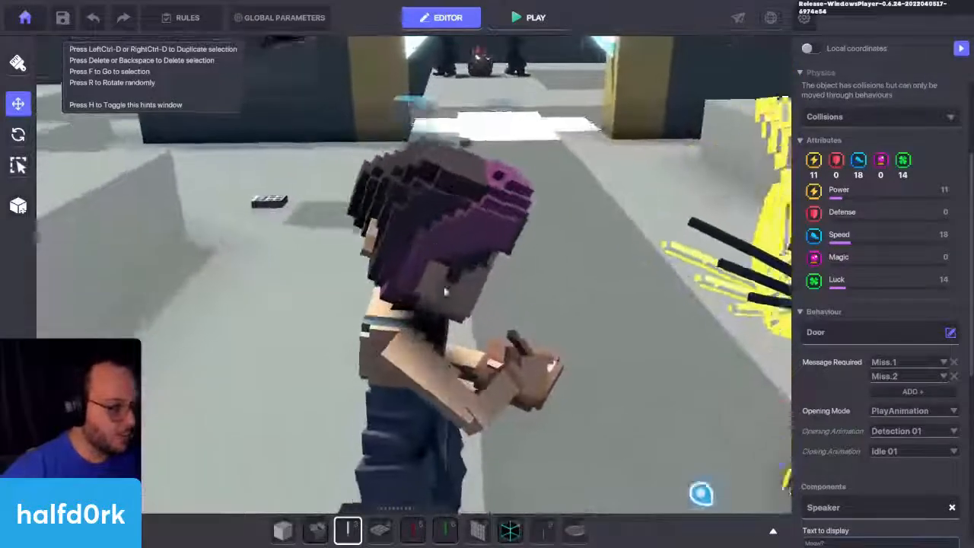
key(Tab)
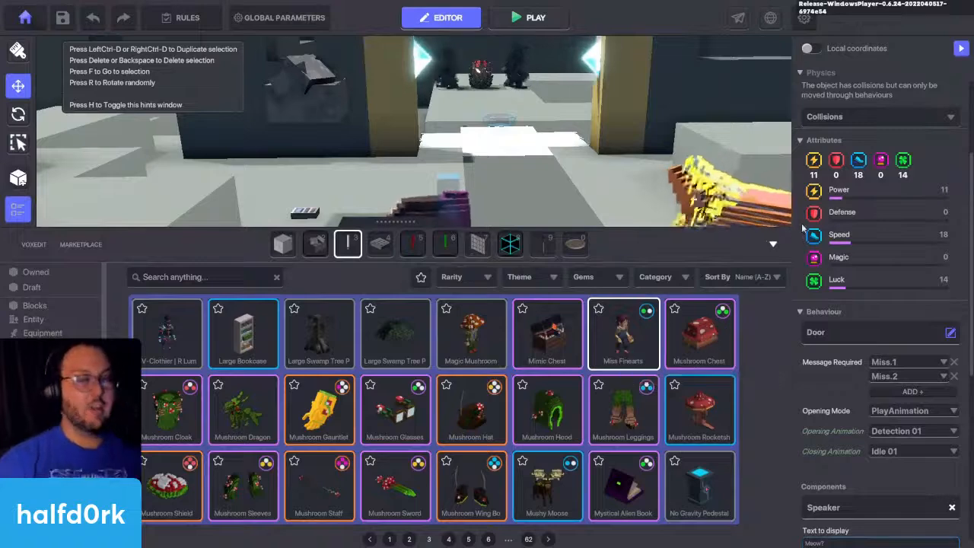
click(774, 245)
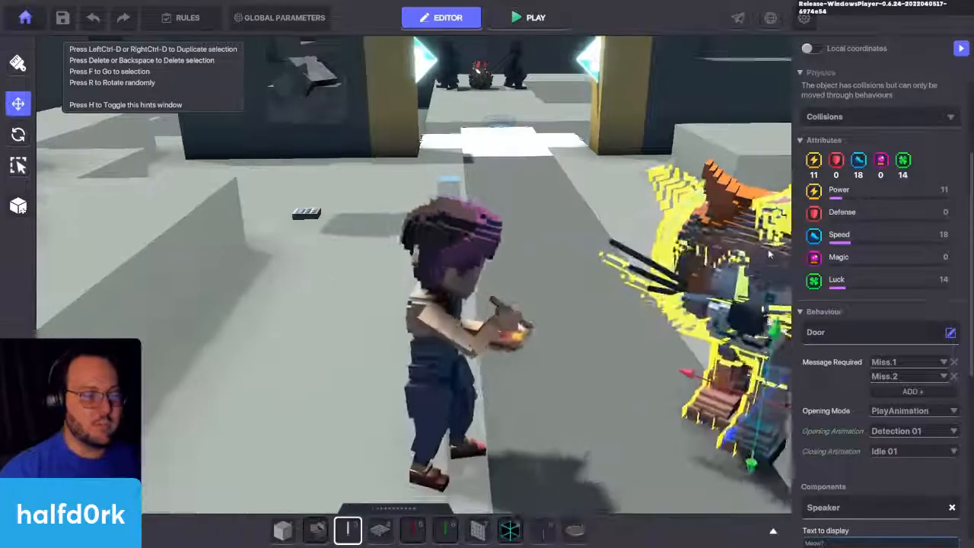
Step: Replace the Door behaviour on the hidden cat copy with NONE
key(d)
scroll(826, 333, down, 3)
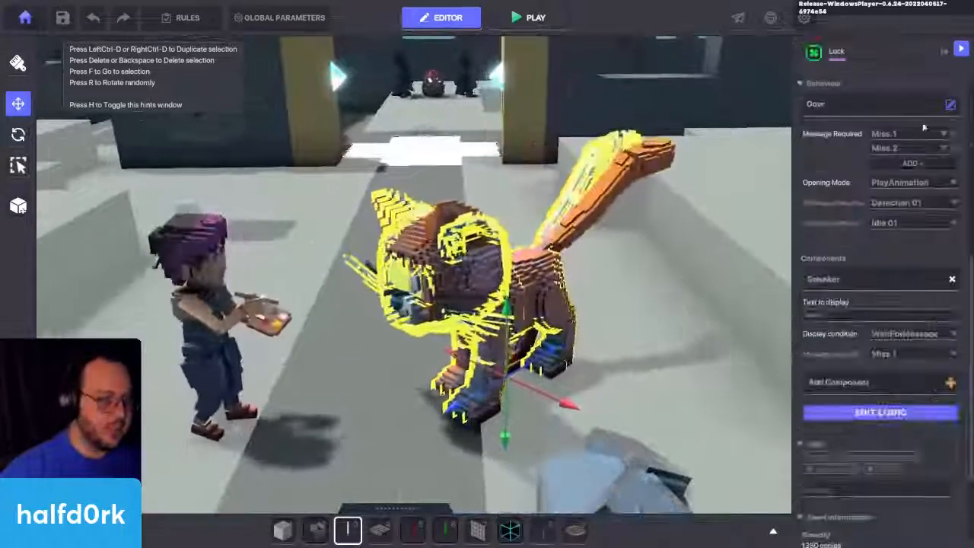
click(910, 100)
click(361, 204)
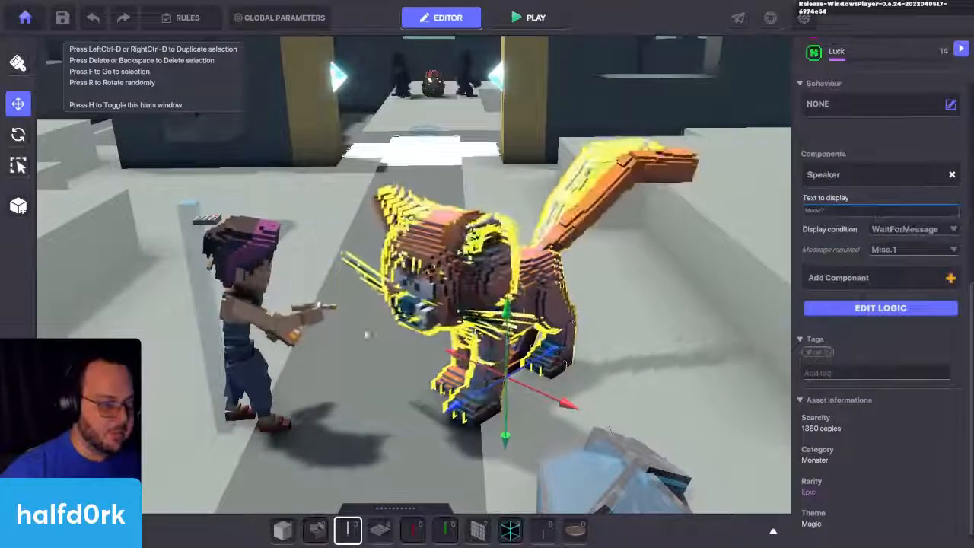
Step: Set the hidden cat copy's speaker text to "Meow!" and its required message to Miss.2
scroll(414, 274, up, 3)
scroll(414, 274, down, 1)
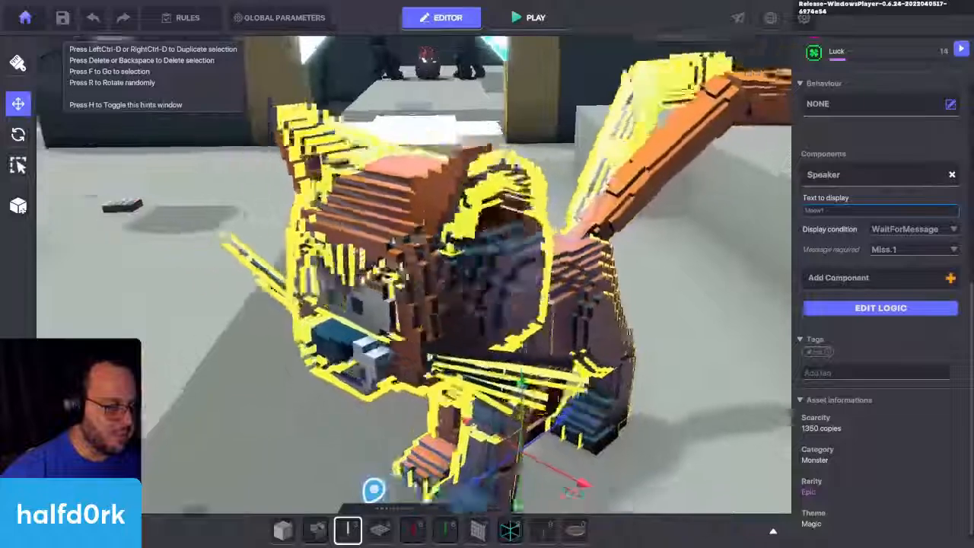
middle_drag(529, 266, 597, 262)
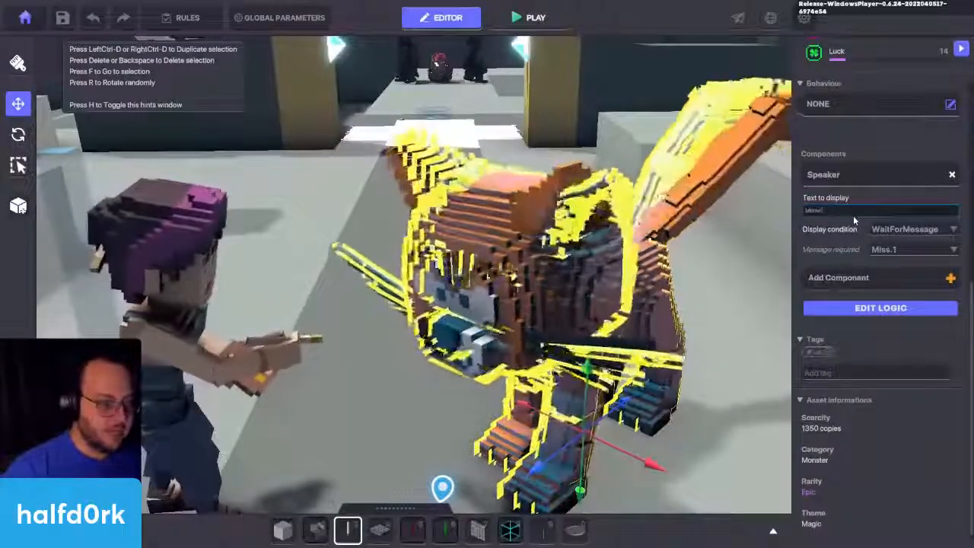
click(888, 251)
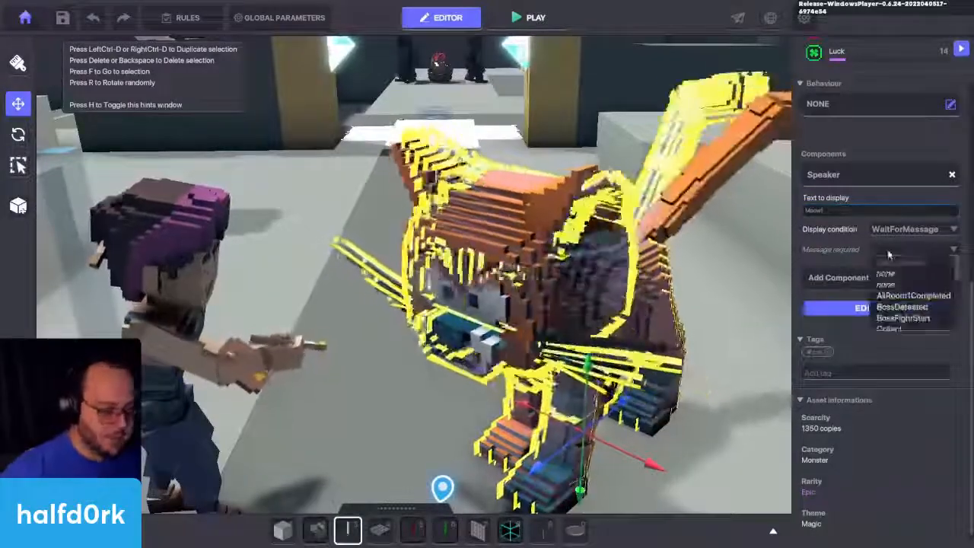
text(Miss.2)
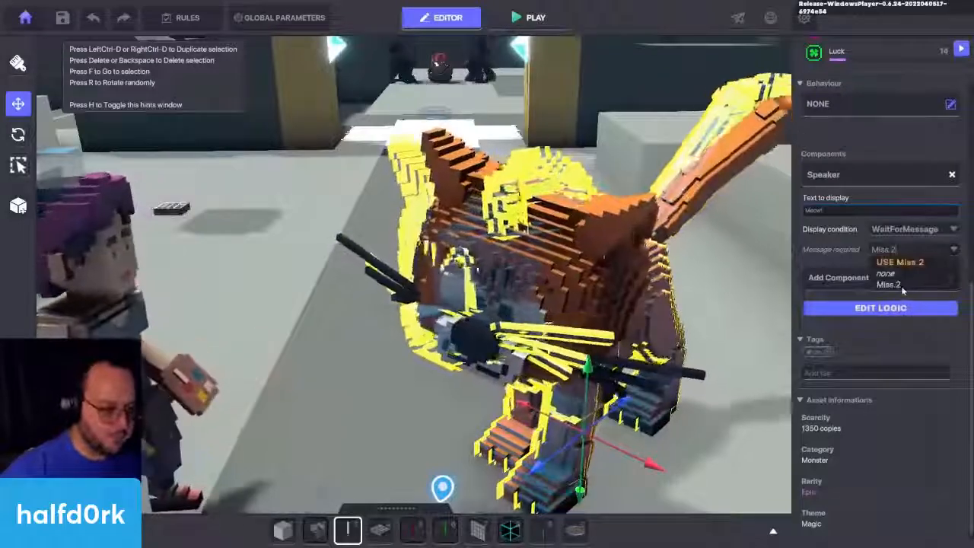
click(896, 283)
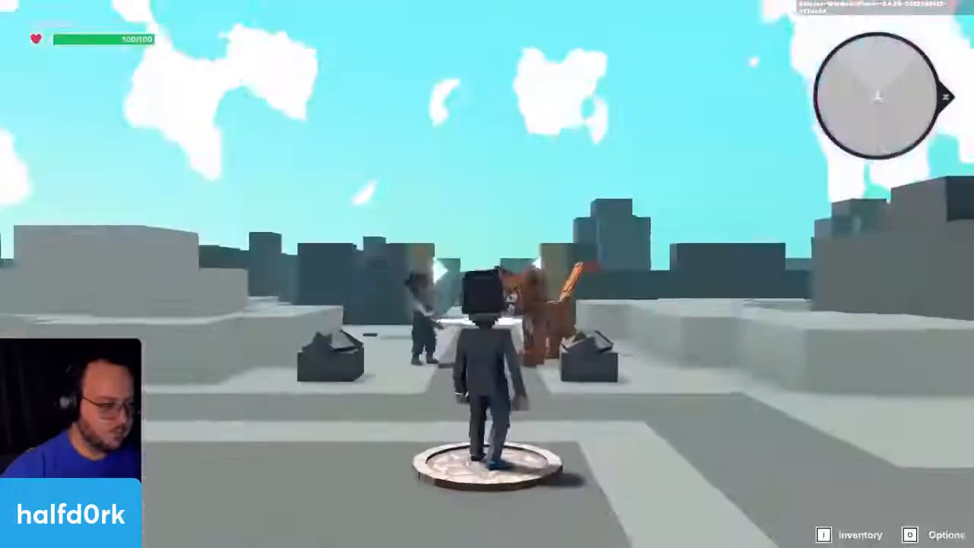
Step: Play-test the conversation by walking up to Miss Finearts and the cat, and return to the editor
key(w)
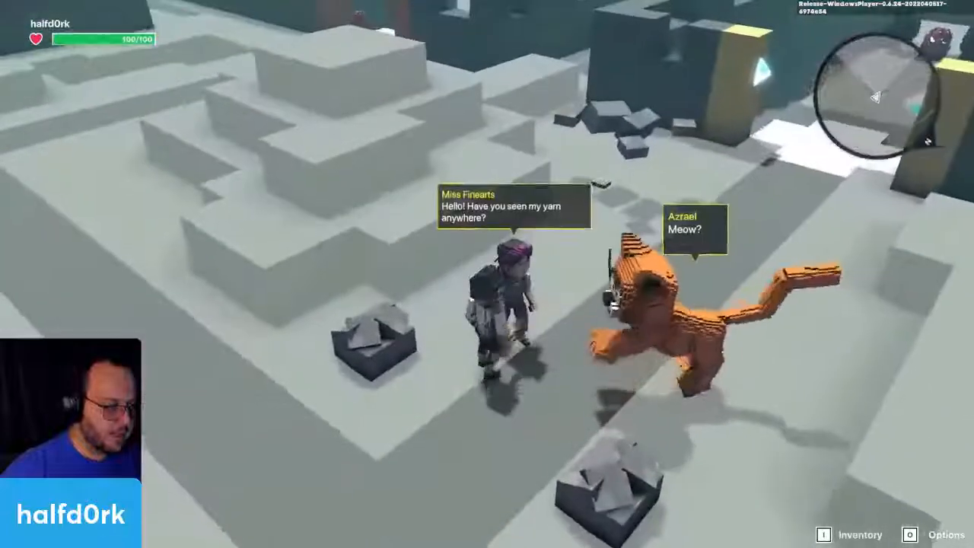
key(s)
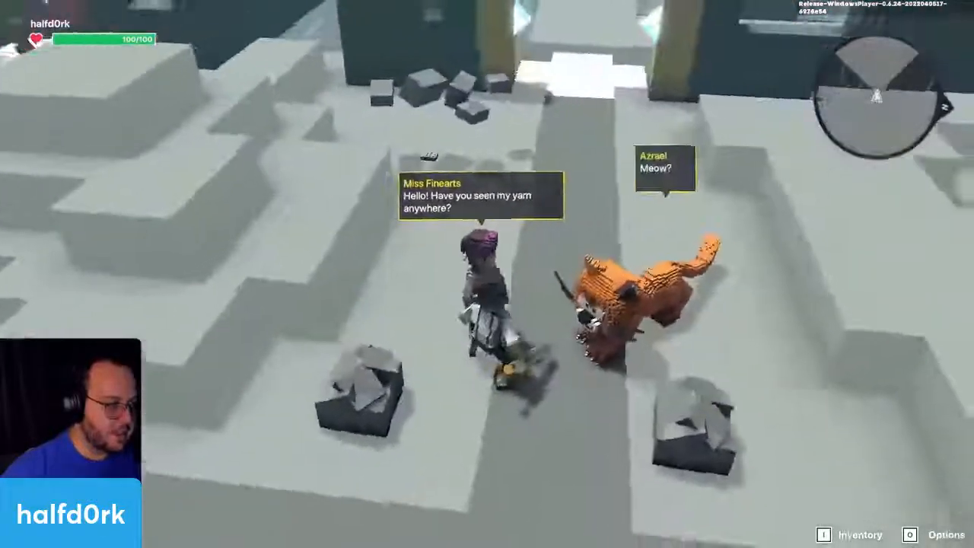
key(d)
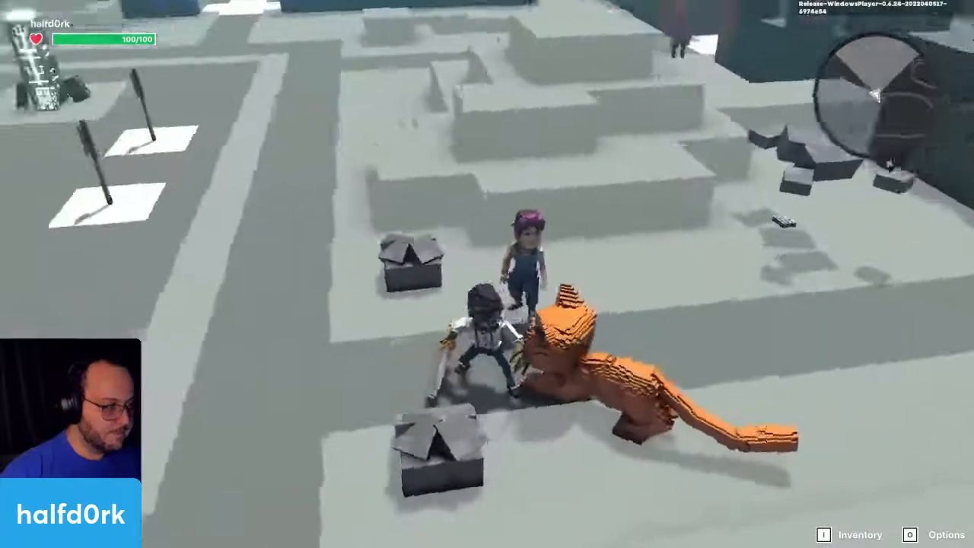
key(w)
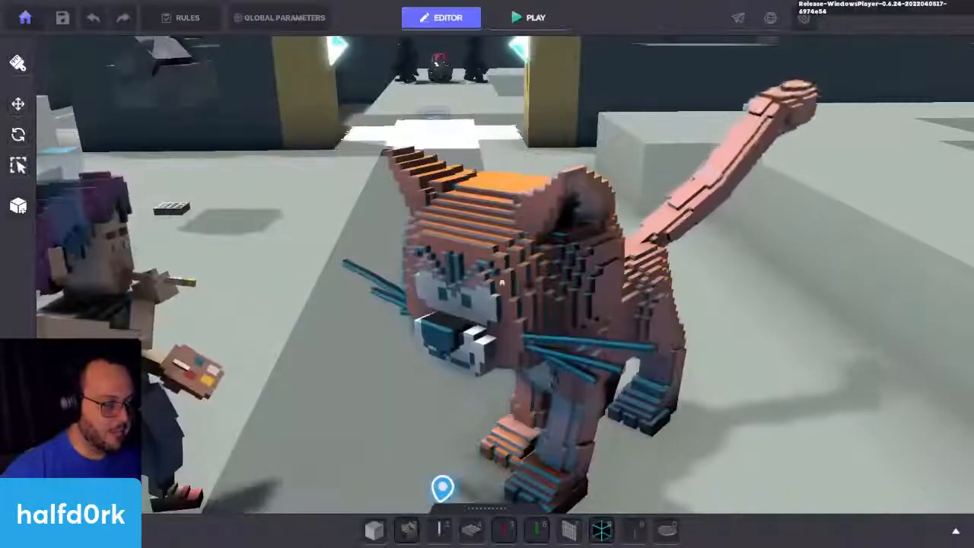
Step: Save the experience and dismiss the save report
scroll(524, 280, down, 5)
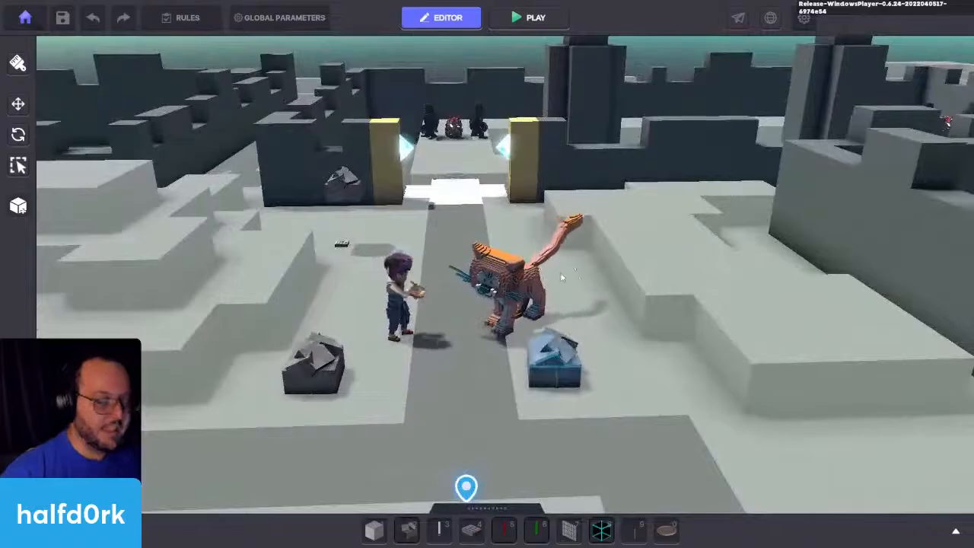
key(ctrl+s)
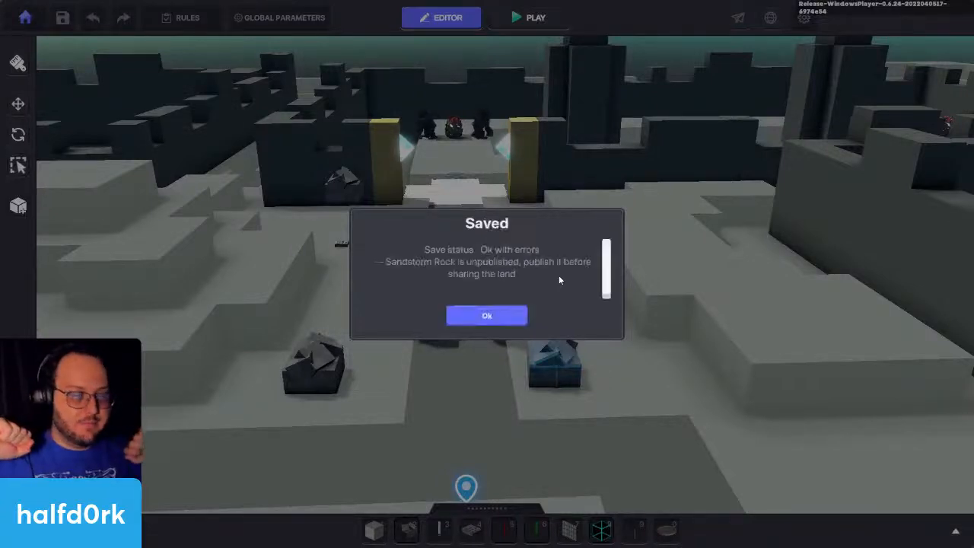
click(487, 315)
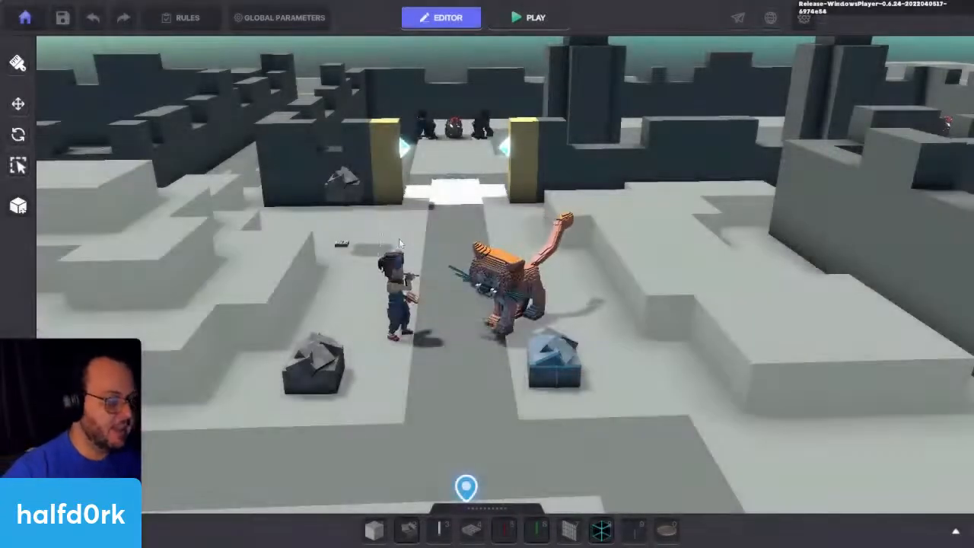
Step: Set Miss Finearts' speaker Auto Hide Delay to 10
click(396, 293)
click(887, 392)
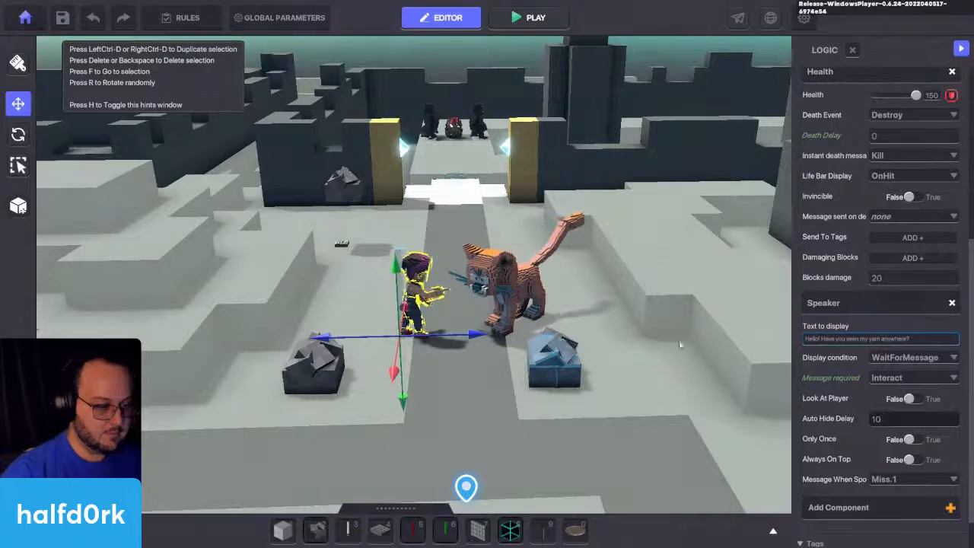
key(f)
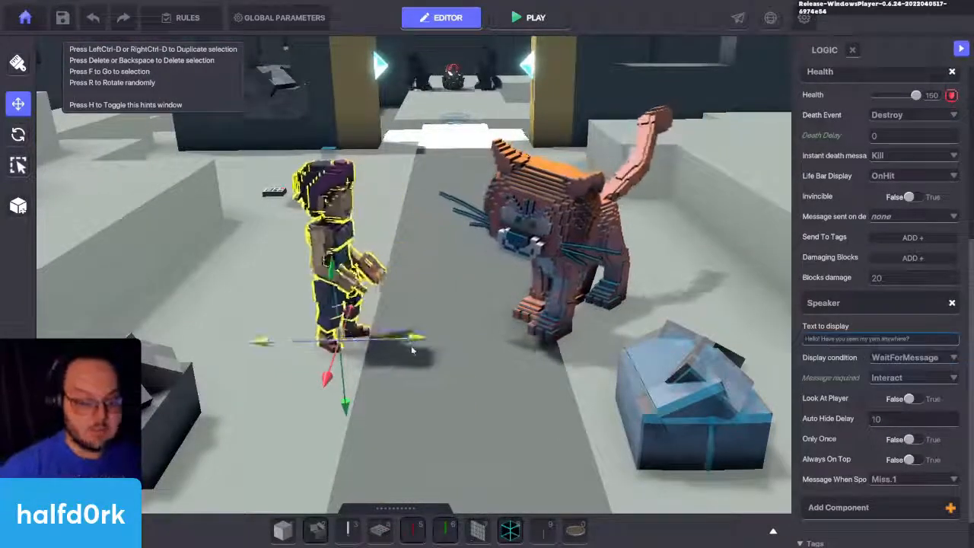
Step: Set the Death Delay of the hidden Health lamp inside Miss Finearts to 9
click(329, 153)
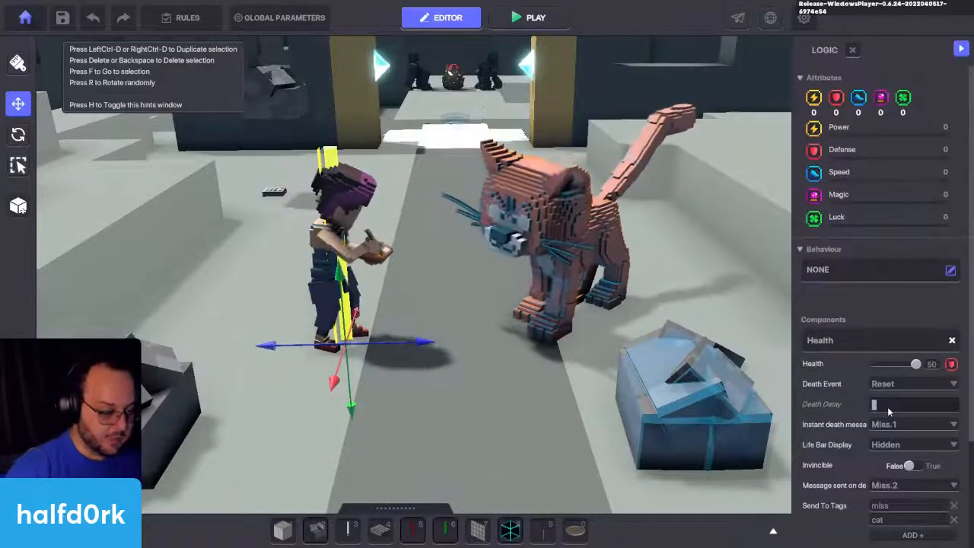
text(9)
scroll(875, 410, down, 2)
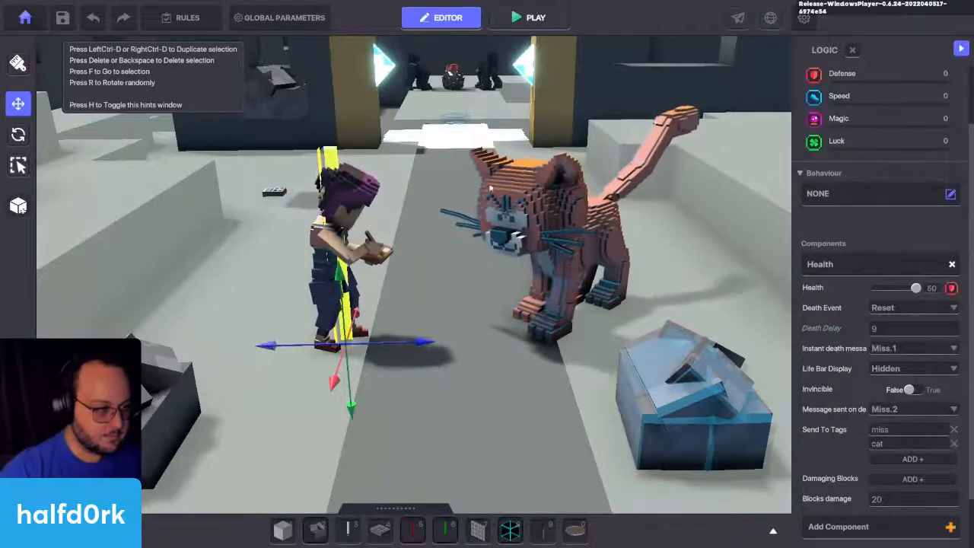
Step: Set the hidden cat copy's speaker Auto Hide Delay to 10 and move the copy aside from the visible cat
click(512, 181)
scroll(940, 390, down, 2)
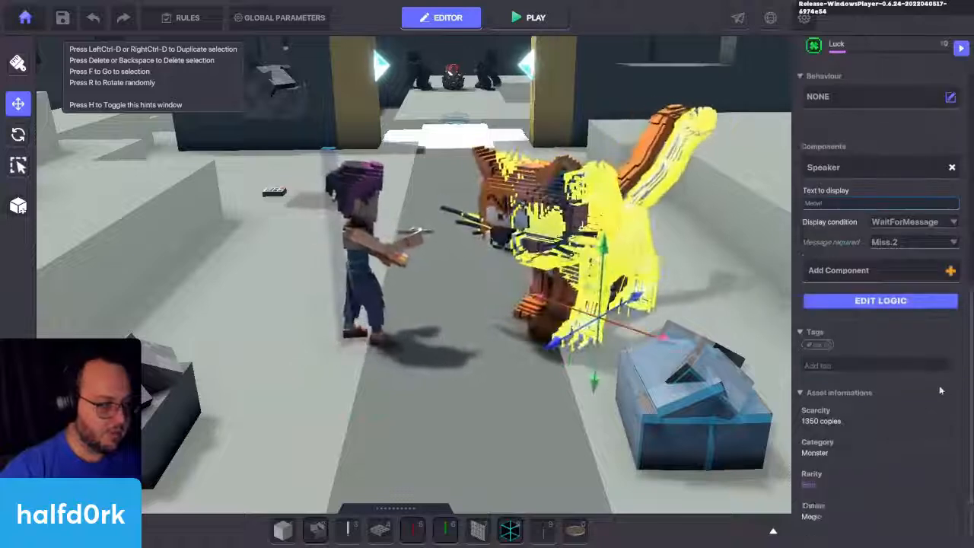
click(883, 300)
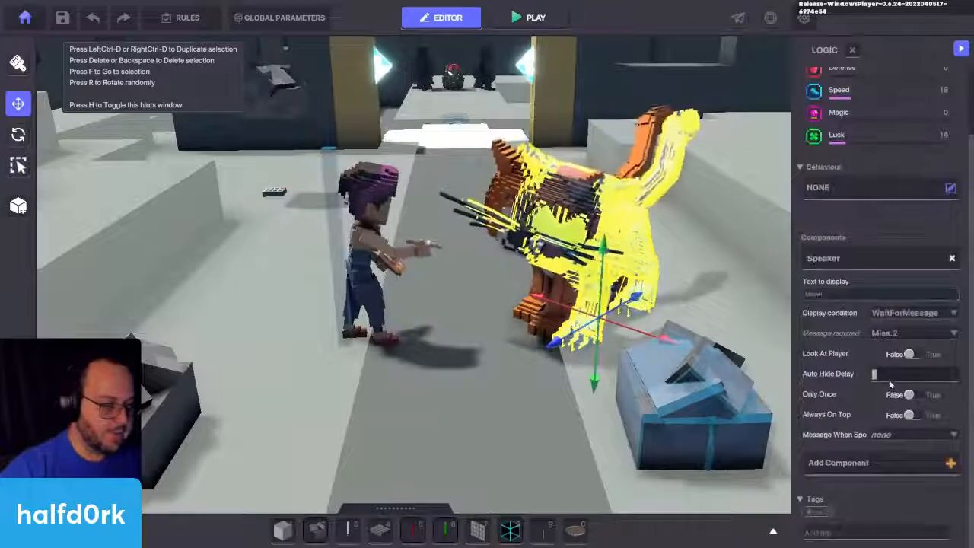
click(488, 178)
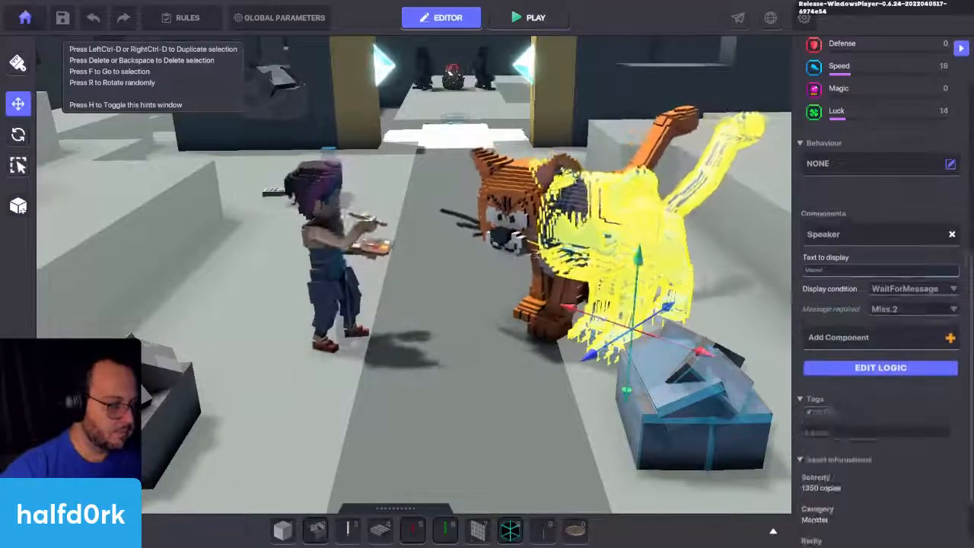
Step: Set the visible cat's speaker Auto Hide Delay to 10 and move the hidden copy back over it
click(484, 176)
right_drag(484, 176, 490, 145)
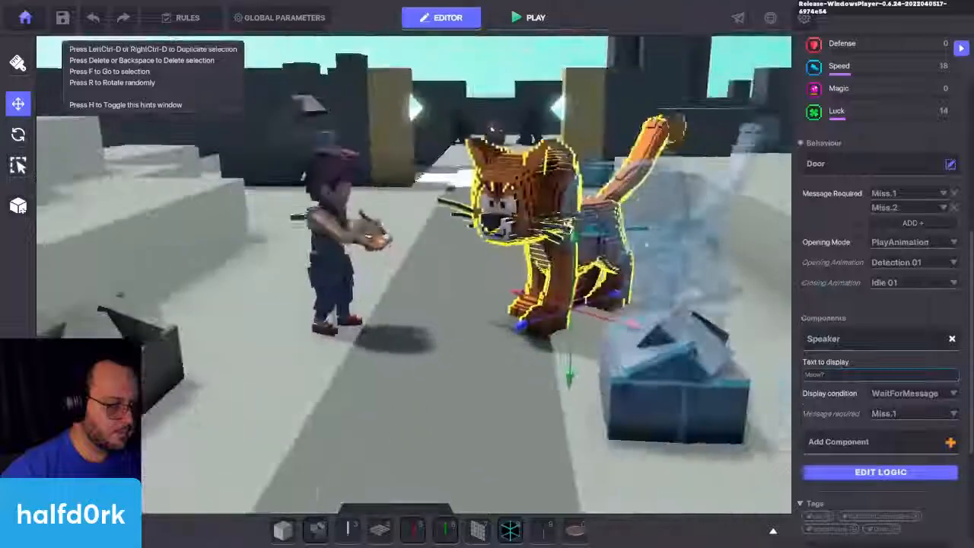
scroll(837, 337, down, 3)
click(850, 289)
scroll(855, 335, down, 5)
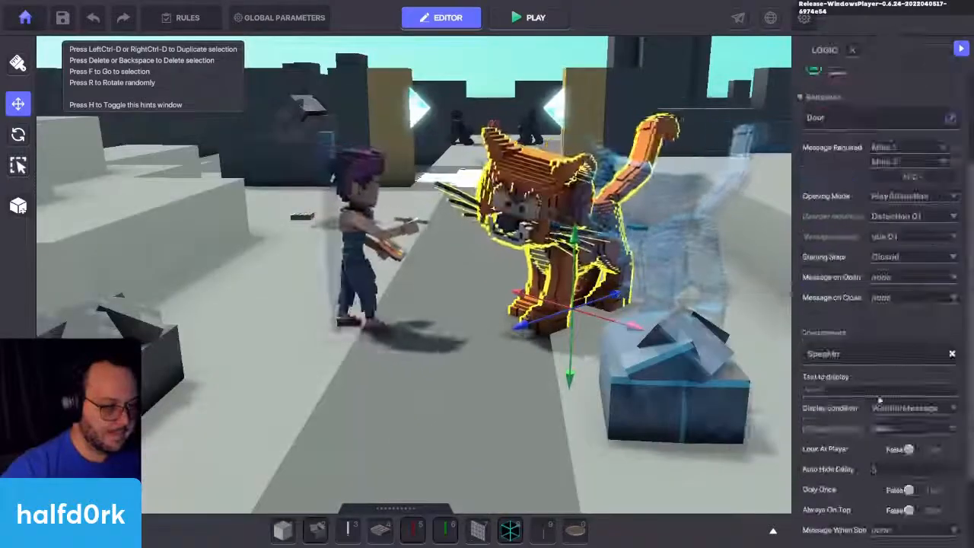
click(876, 363)
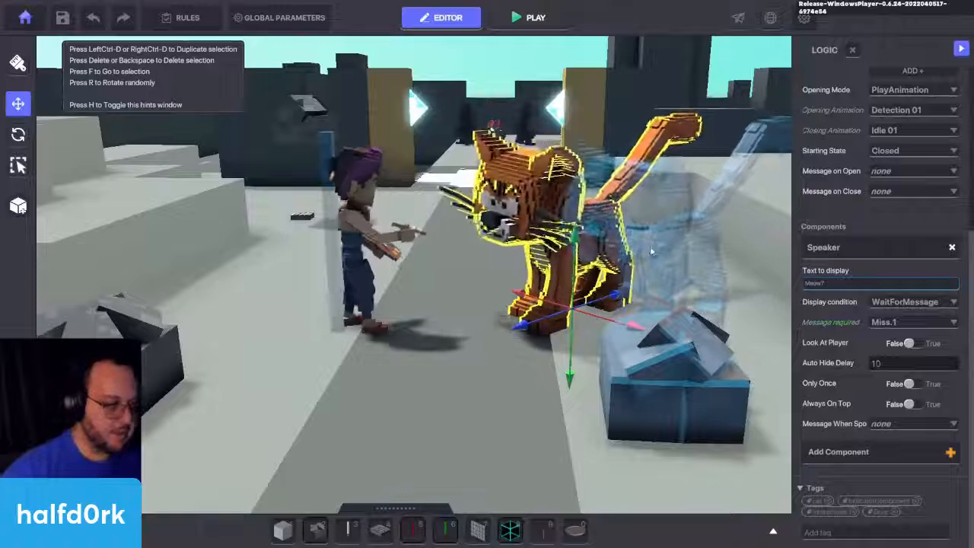
click(708, 240)
drag(731, 358, 632, 326)
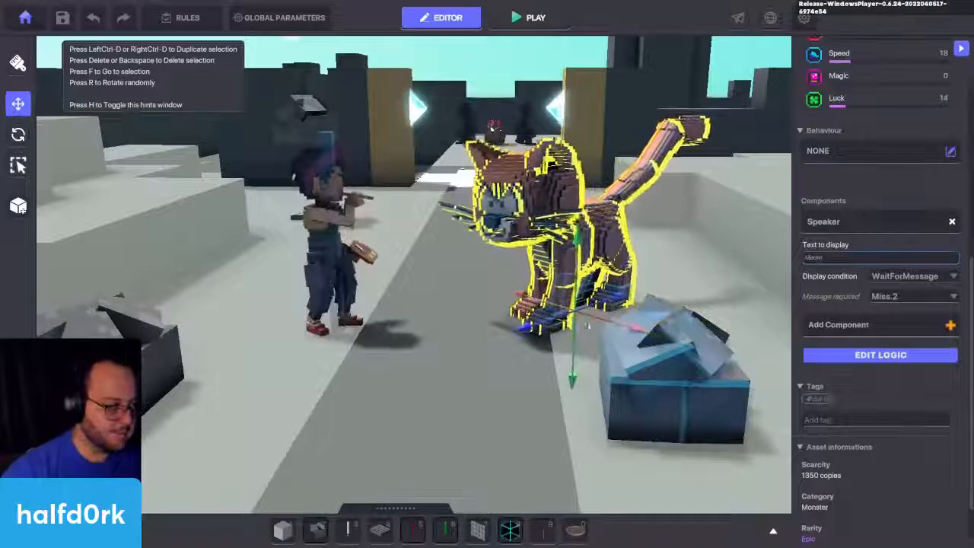
Step: Move Miss Finearts and the hidden Health lamp aside and set the hidden Speaker lamp's Auto Hide Delay to 10
click(324, 329)
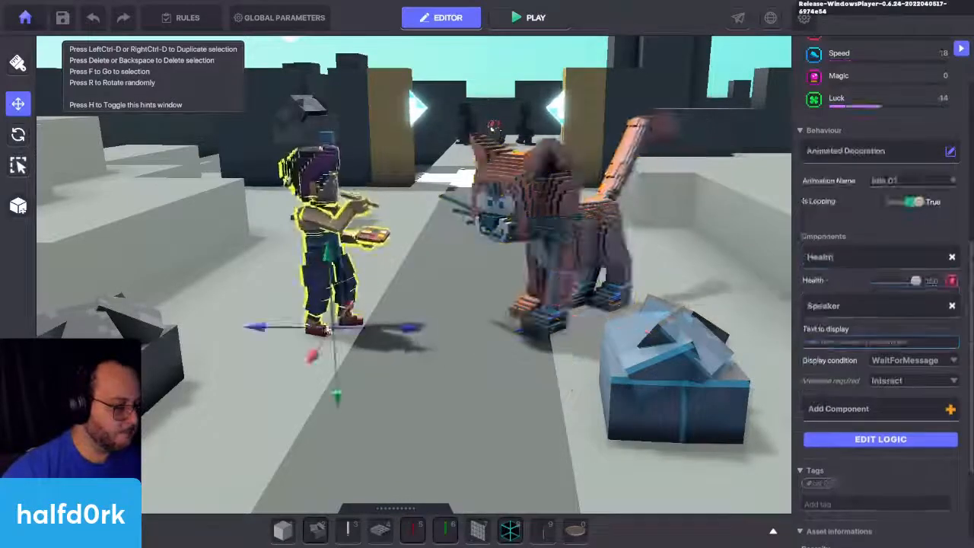
click(865, 439)
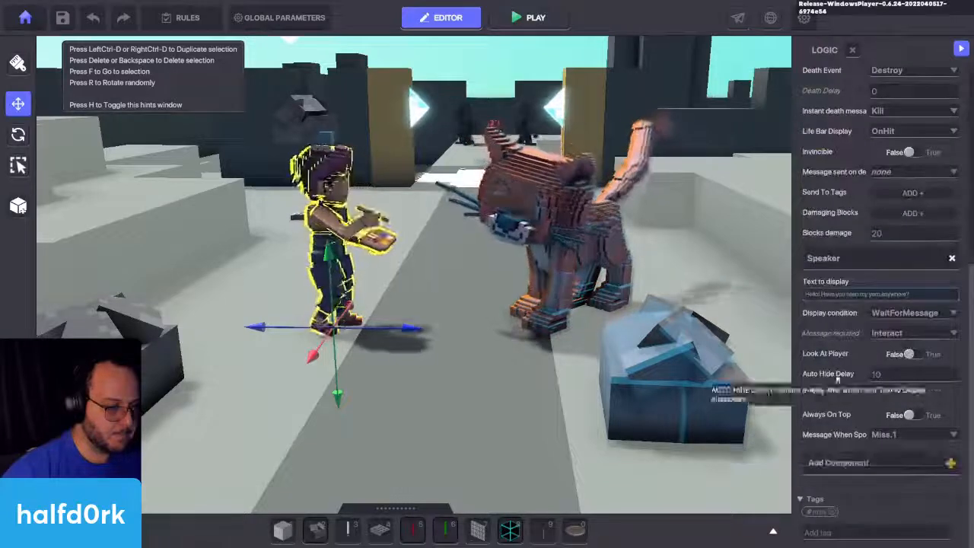
drag(401, 330, 350, 329)
click(331, 129)
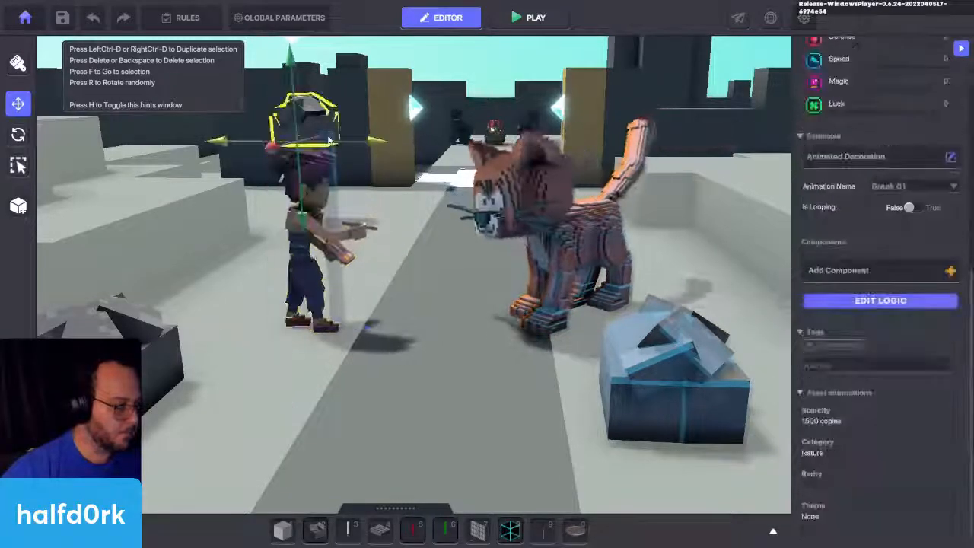
click(416, 249)
click(867, 288)
scroll(882, 338, down, 3)
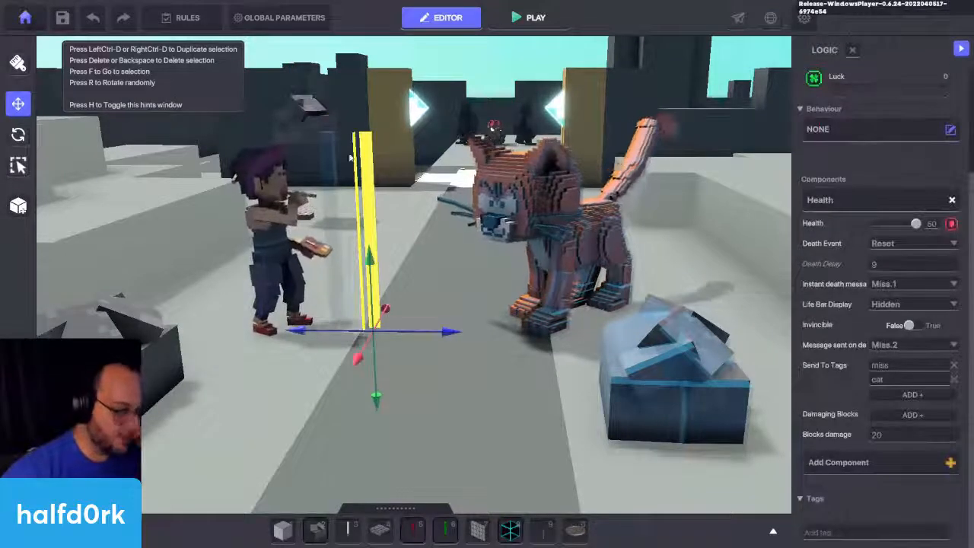
click(328, 159)
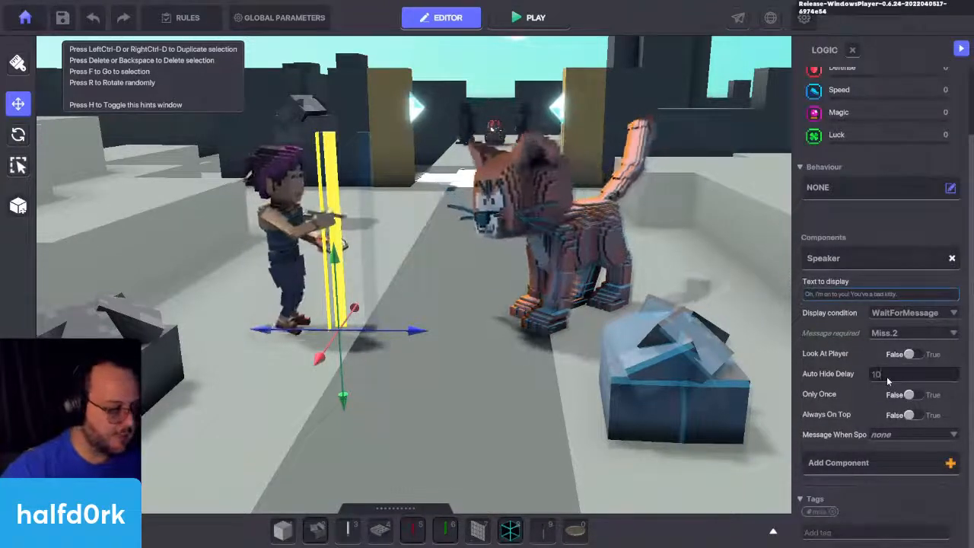
Step: Move the hidden lamp and Miss Finearts back together so that she stands over the hidden lamps facing the cat
click(371, 183)
drag(440, 330, 413, 335)
scroll(867, 264, up, 2)
scroll(867, 263, up, 4)
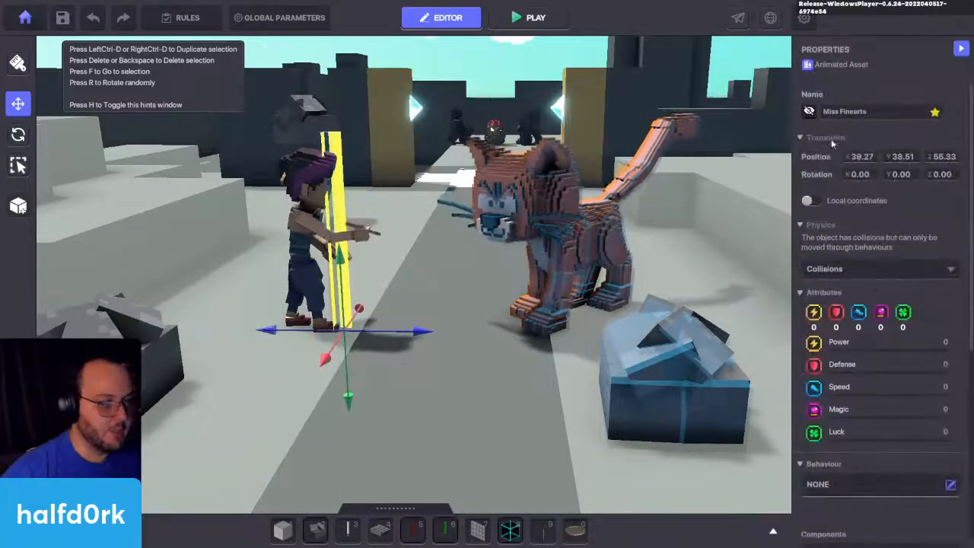
key(f)
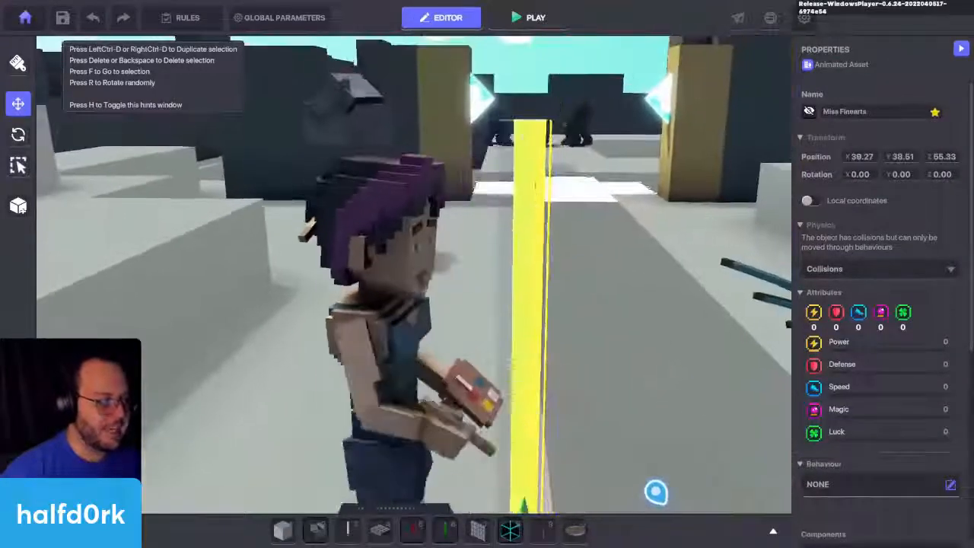
key(s)
right_drag(352, 350, 352, 351)
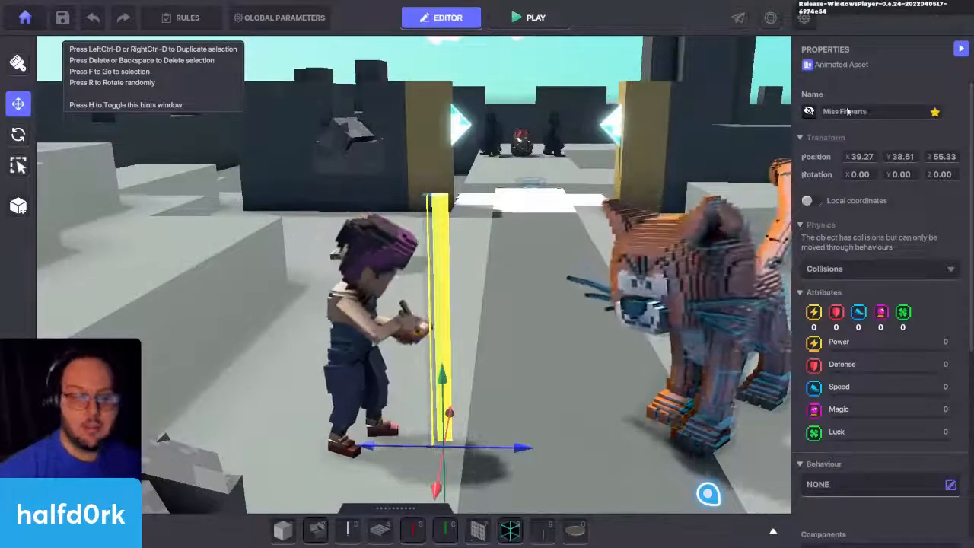
click(369, 228)
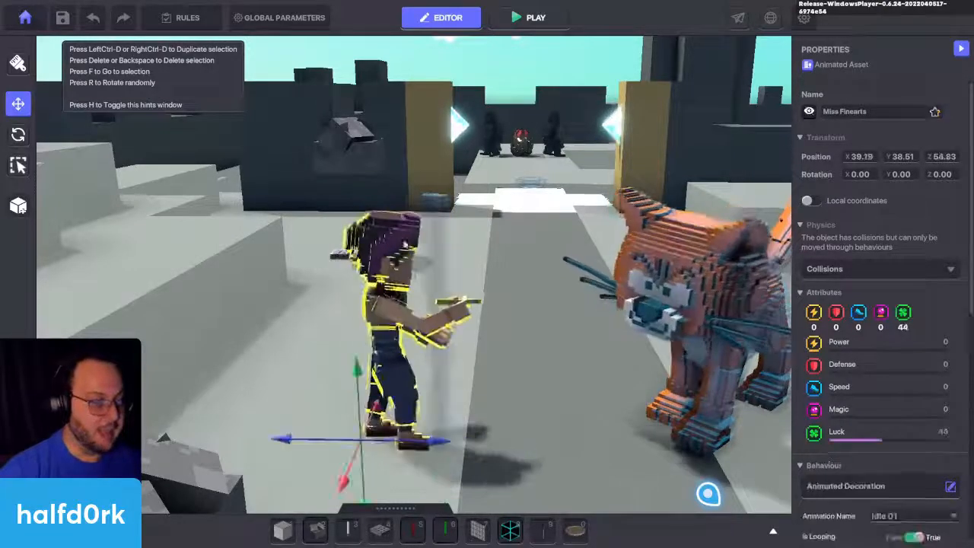
drag(441, 444, 470, 449)
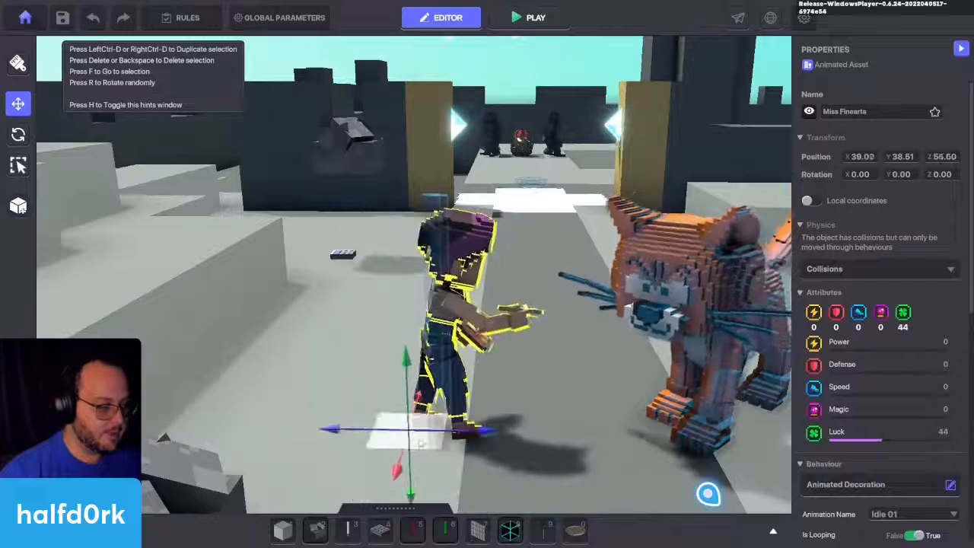
Step: Play-test the full conversation between Miss Finearts and the cat, and return to the editor
key(ctrl+p)
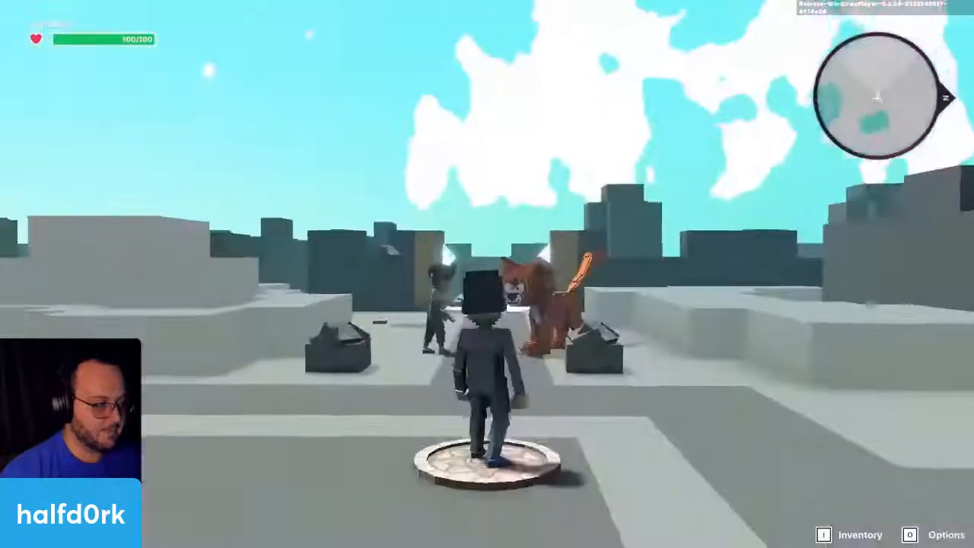
key(w)
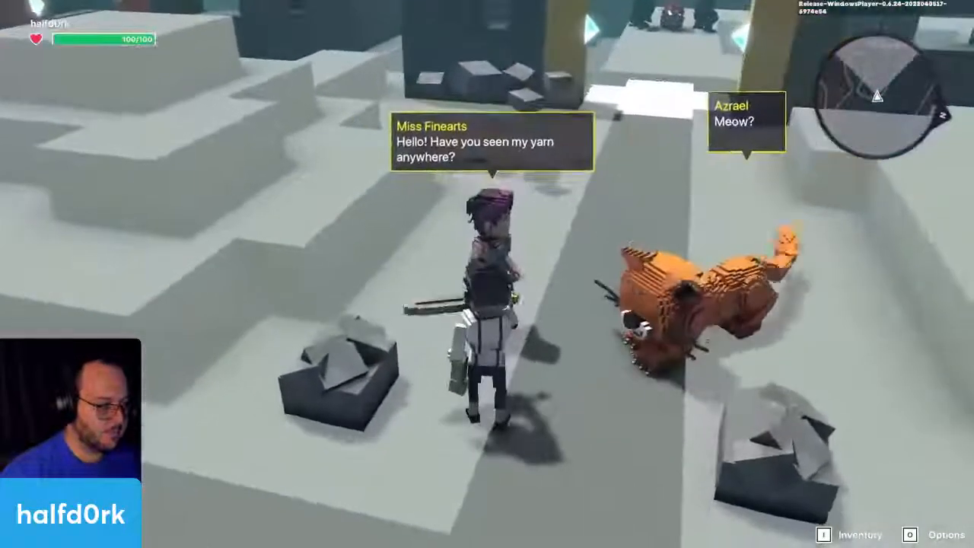
key(w)
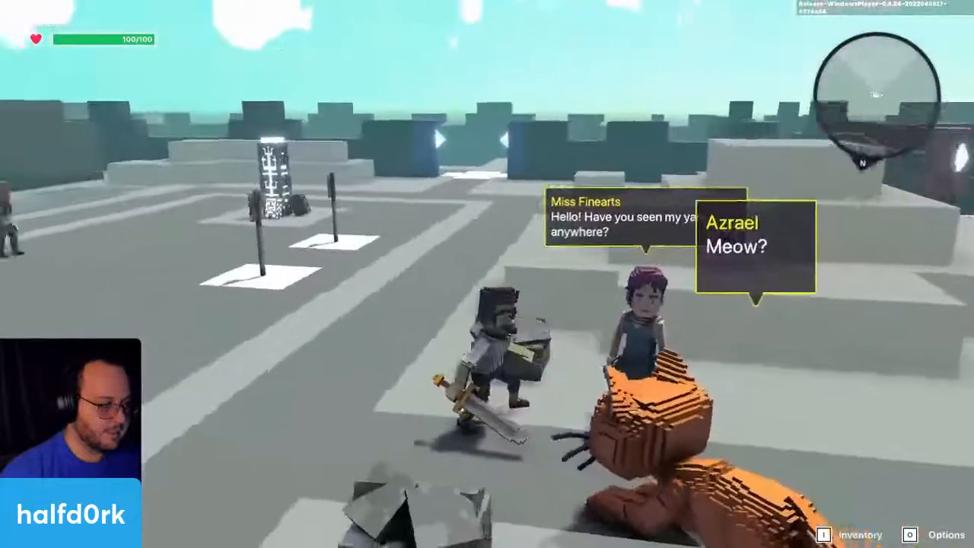
key(w)
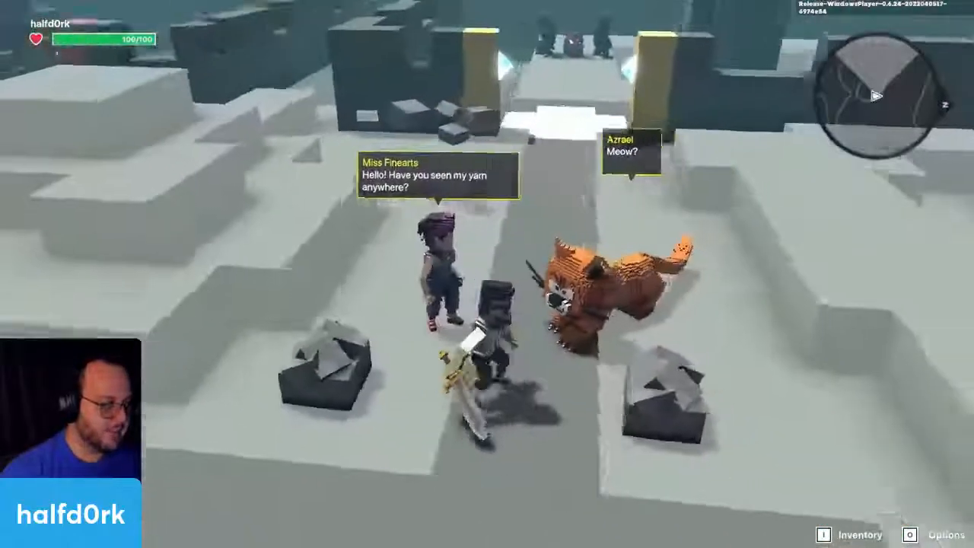
key(w)
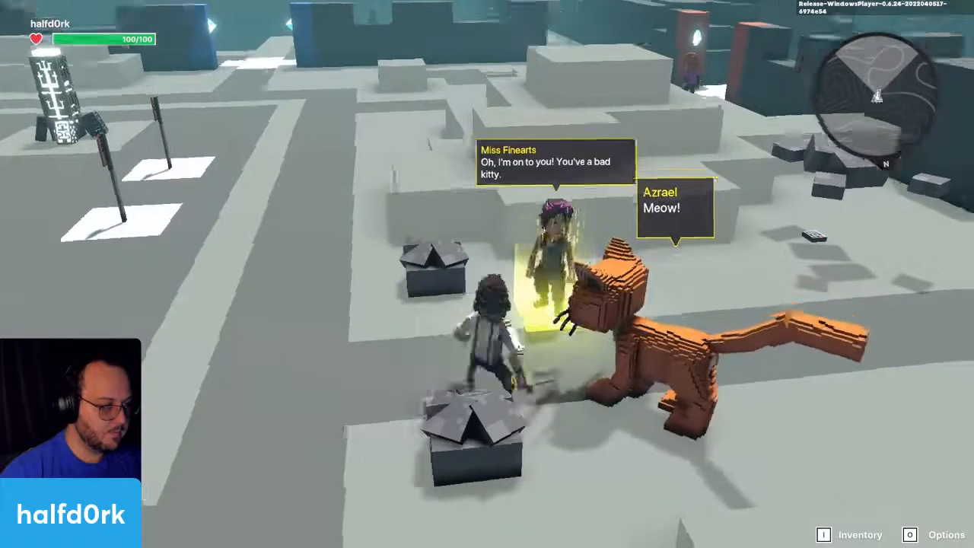
key(w)
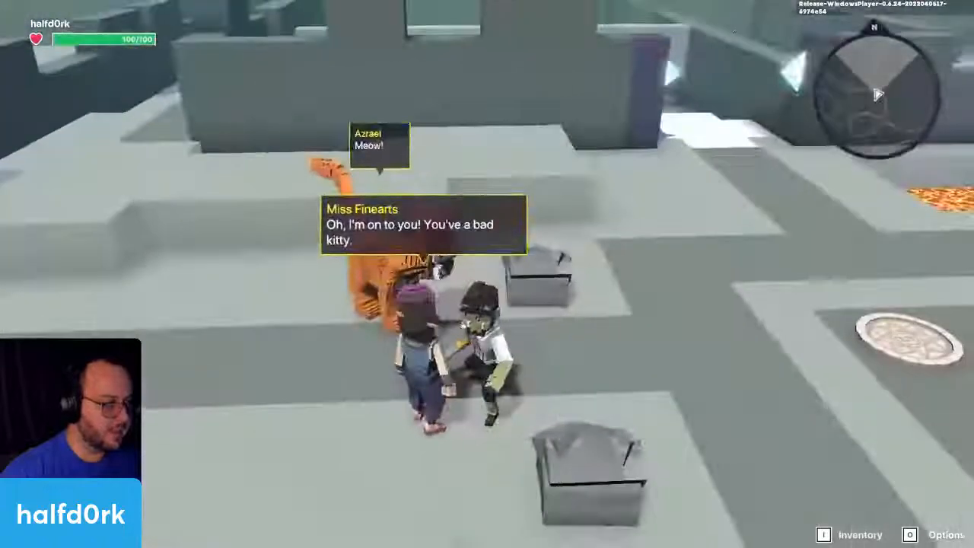
key(w)
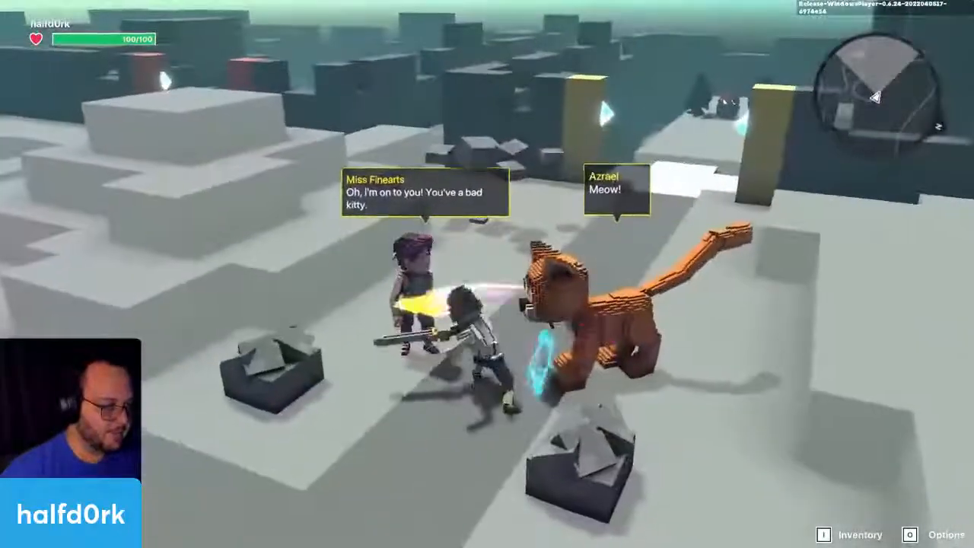
key(w)
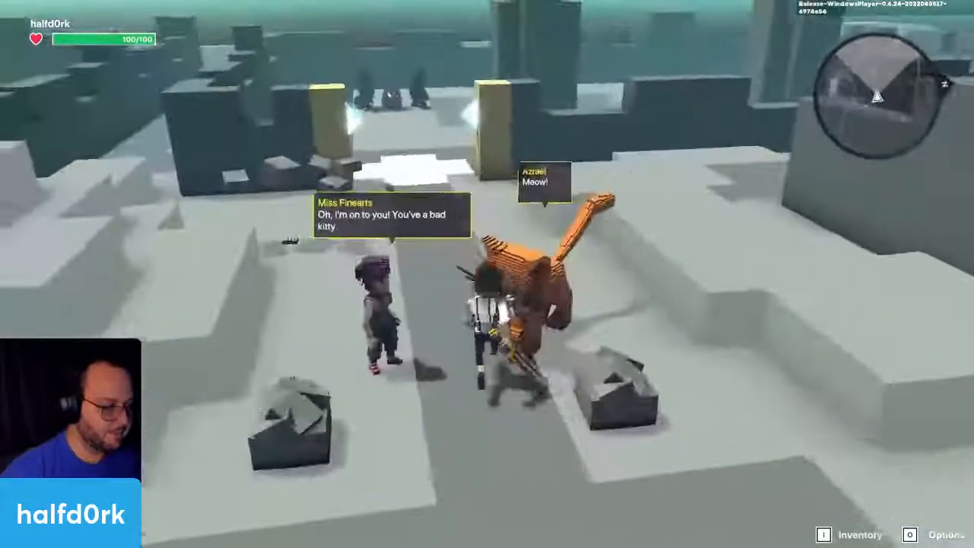
key(w)
key(space)
key(space)
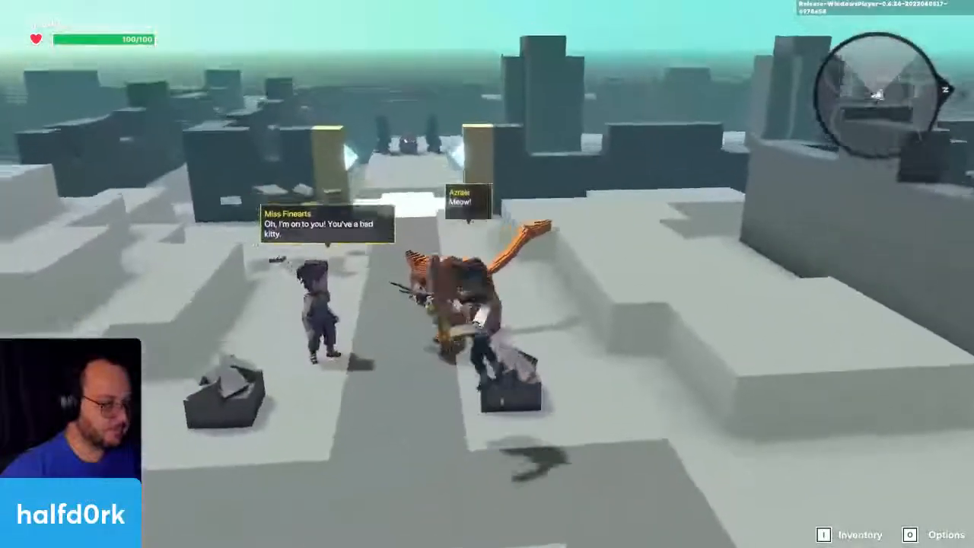
key(Escape)
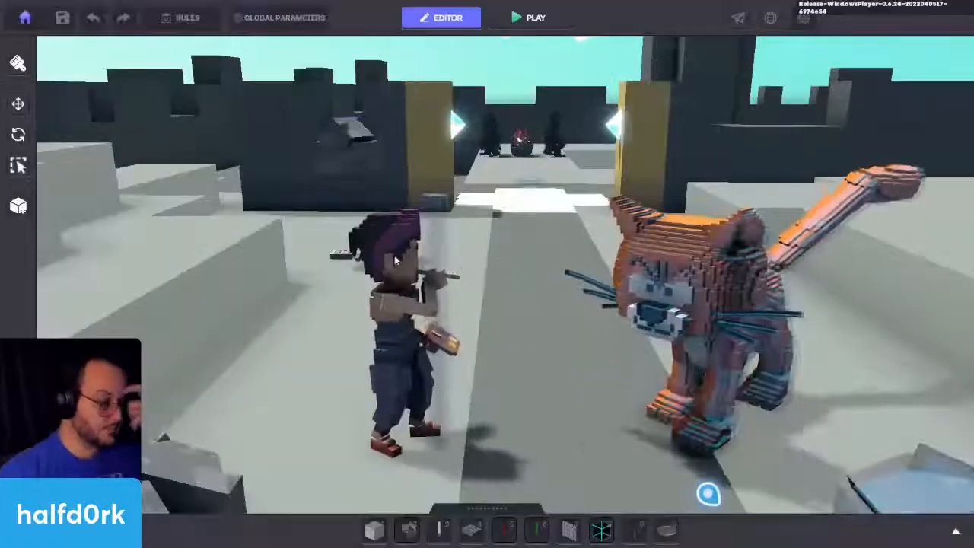
Step: Duplicate Miss Finearts and place the copy in the open area near the blue gate, at X 44.00, Z 32.50
click(393, 257)
key(f)
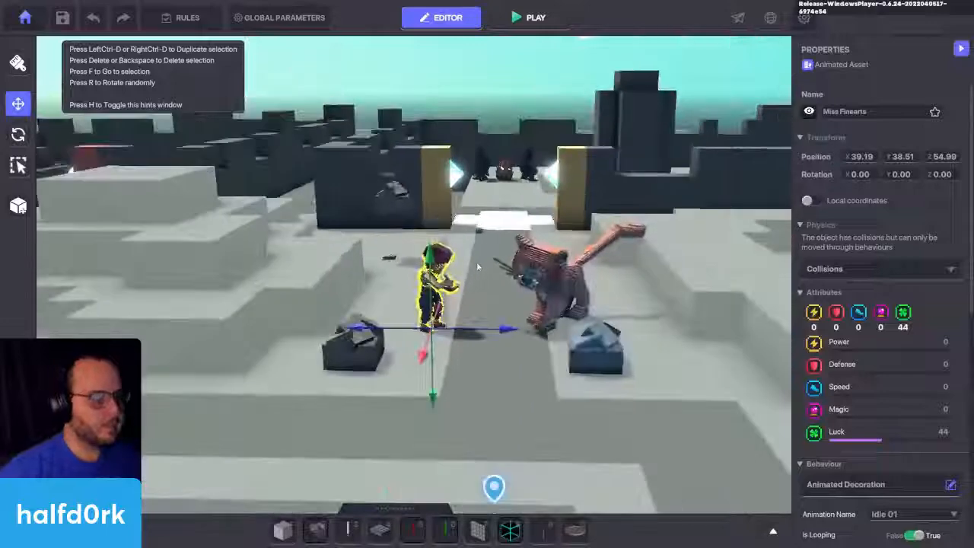
key(ctrl+d)
drag(429, 306, 285, 359)
key(s)
key(d)
key(a)
key(a)
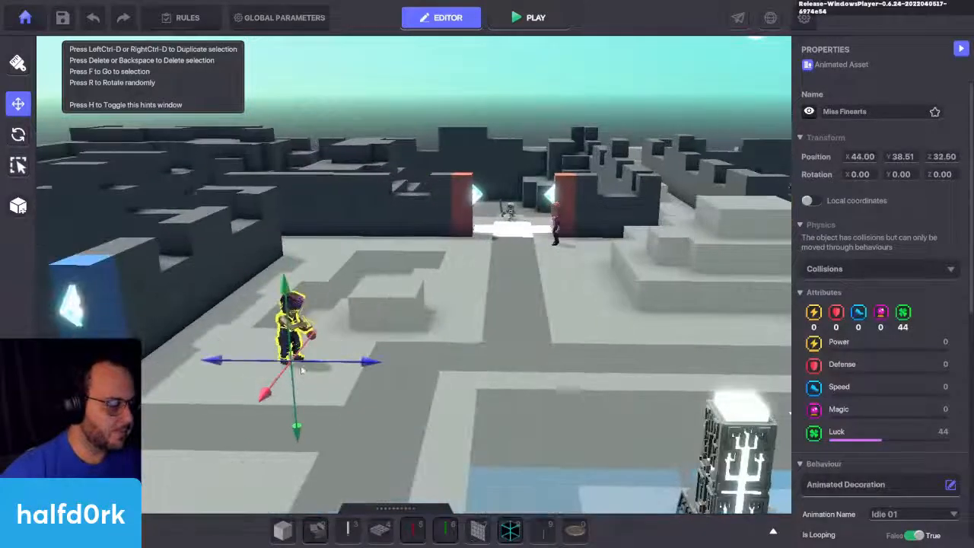
Step: Move the Avatar's Portal near the Miss Finearts copy, to X 44.50, Z 37.50, and set its Y rotation to 180
key(s)
right_drag(470, 362, 494, 370)
key(d)
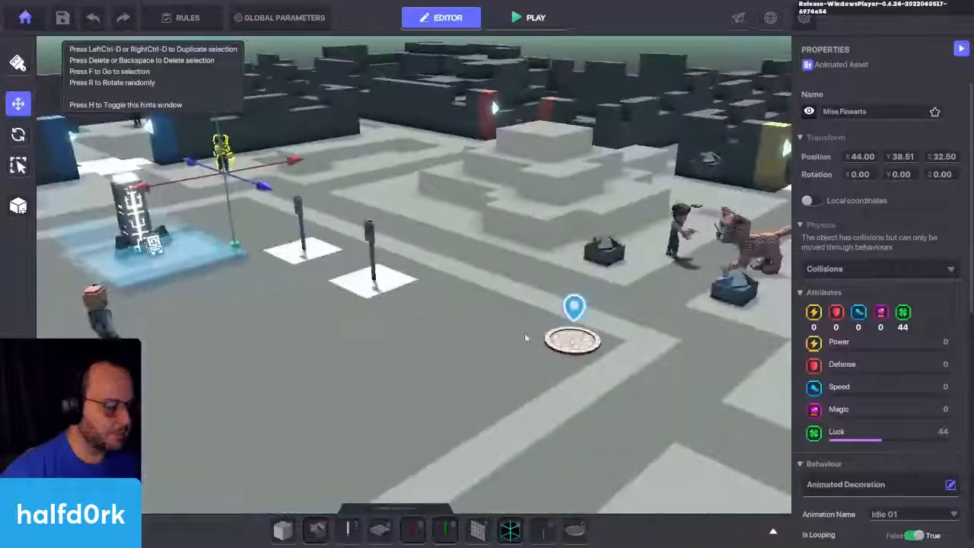
click(585, 342)
drag(586, 366, 275, 222)
key(f)
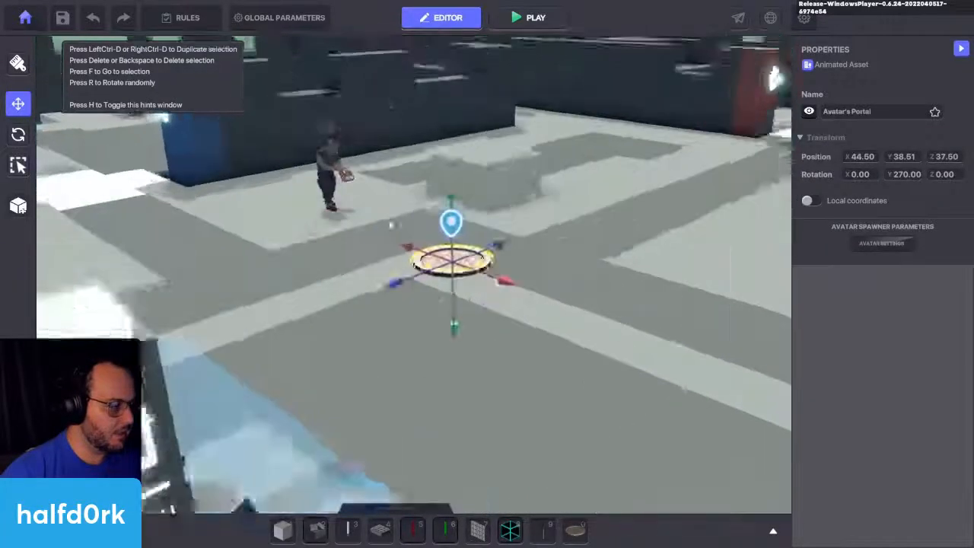
key(r)
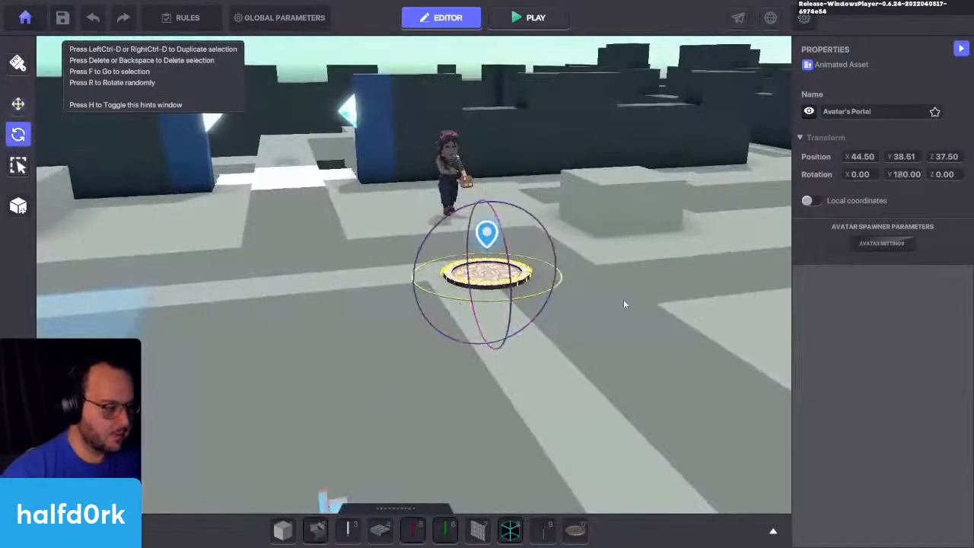
Step: Set the animation of the Miss Finearts near the Avatar's Portal to Clap 01
click(463, 162)
key(f)
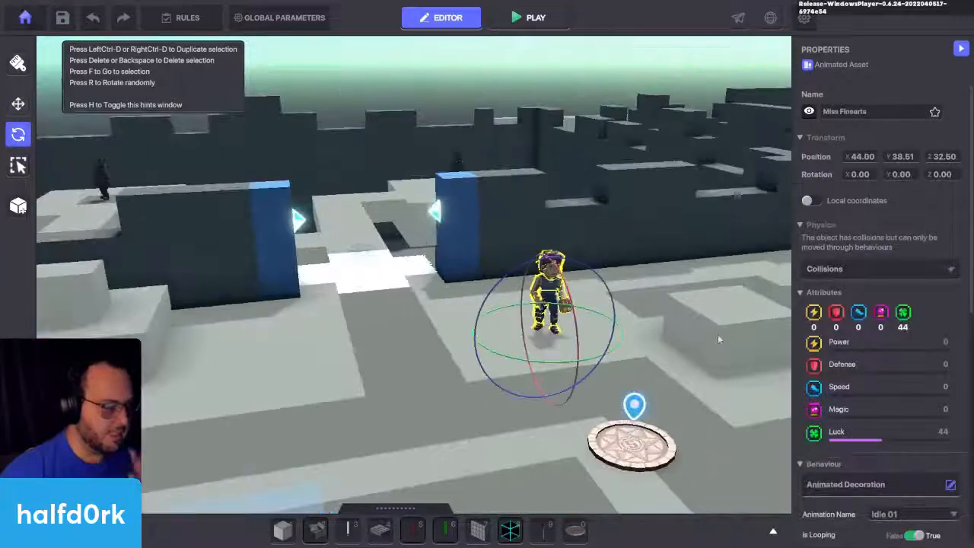
scroll(839, 319, down, 2)
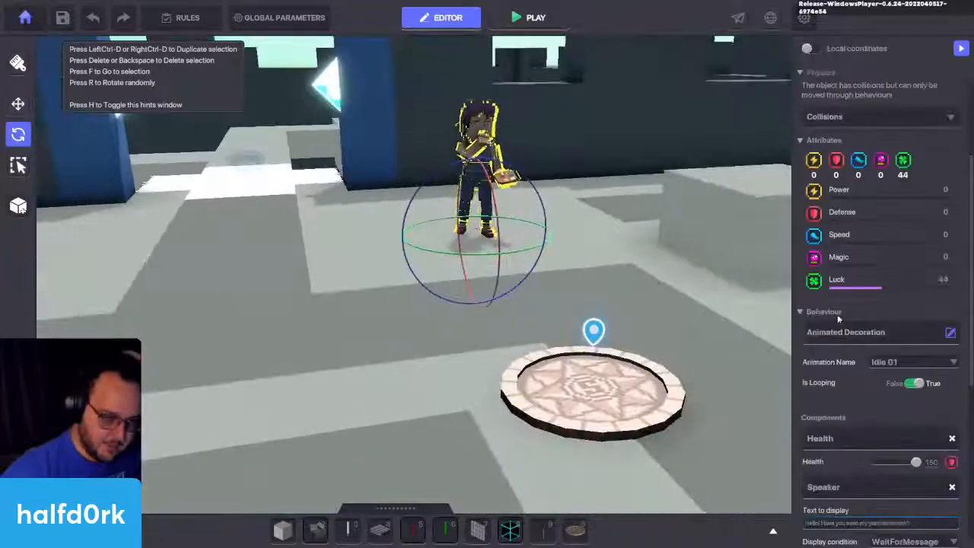
click(911, 364)
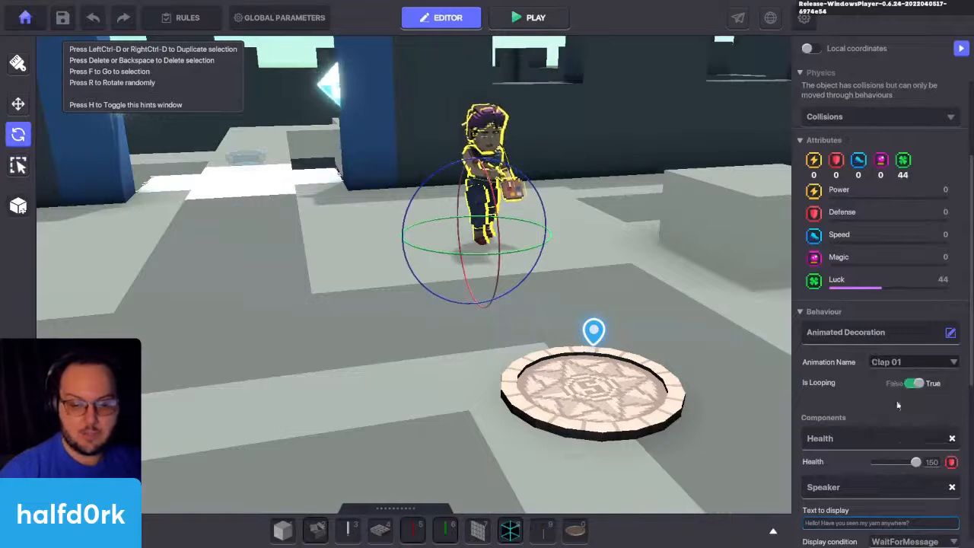
Step: Duplicate the clapping Miss Finearts and remove the Speaker and Health components from the new copy
key(ctrl+d)
key(w)
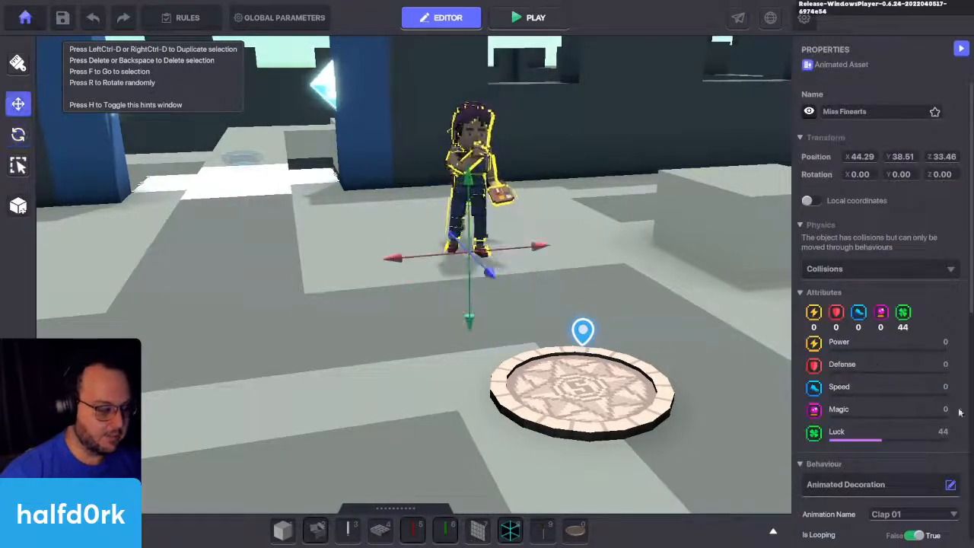
scroll(866, 331, down, 5)
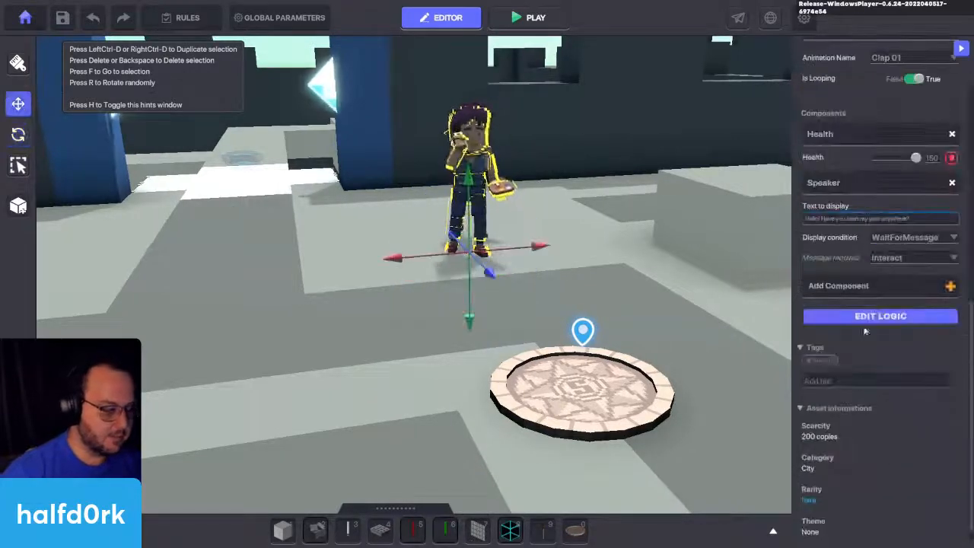
click(952, 184)
click(953, 220)
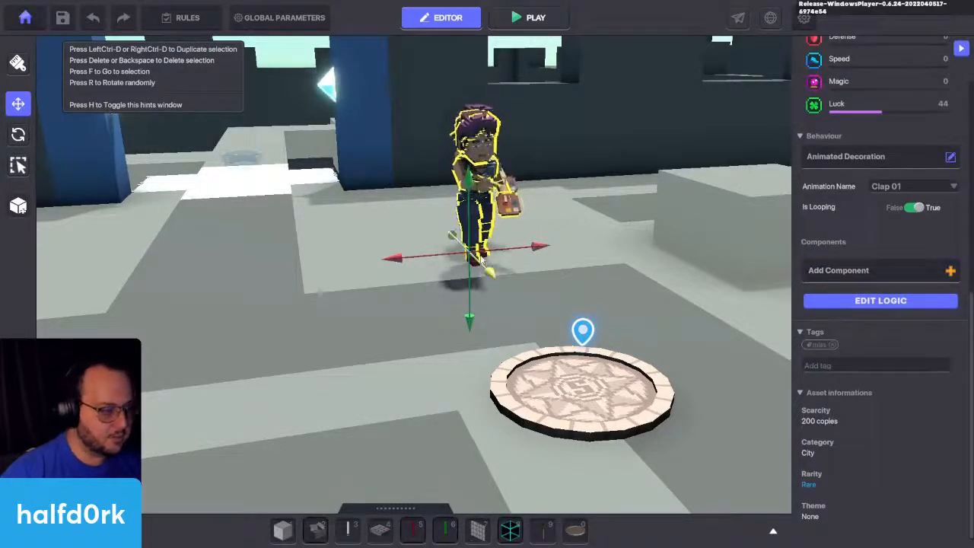
Step: Duplicate the component-free Miss Finearts beside itself and delete the one that still has the Health and Speaker components
key(ctrl+d)
drag(504, 257, 413, 259)
click(478, 226)
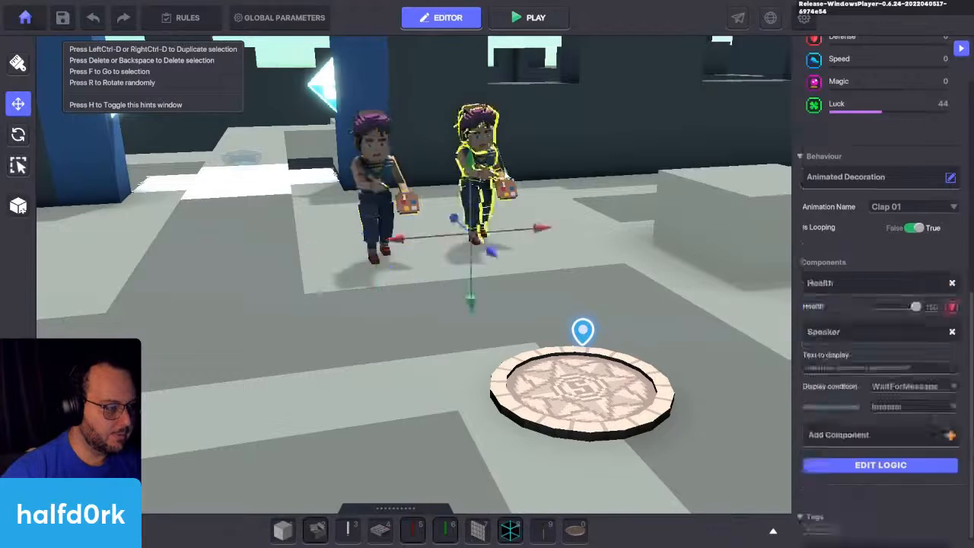
key(Delete)
Step: Arrange the two Miss Finearts side by side and set the animation of the one farther from the blue gate to Cellphone 01
click(394, 185)
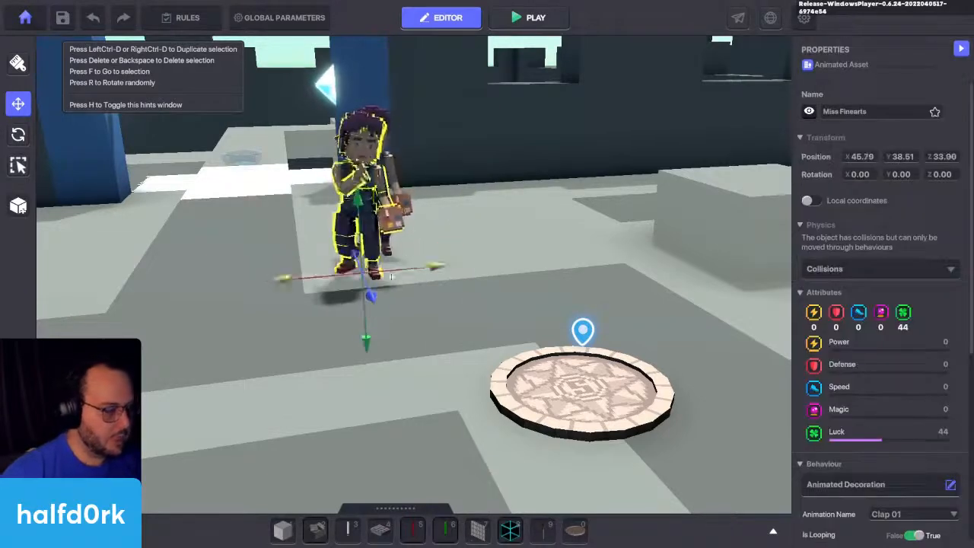
scroll(916, 187, down, 5)
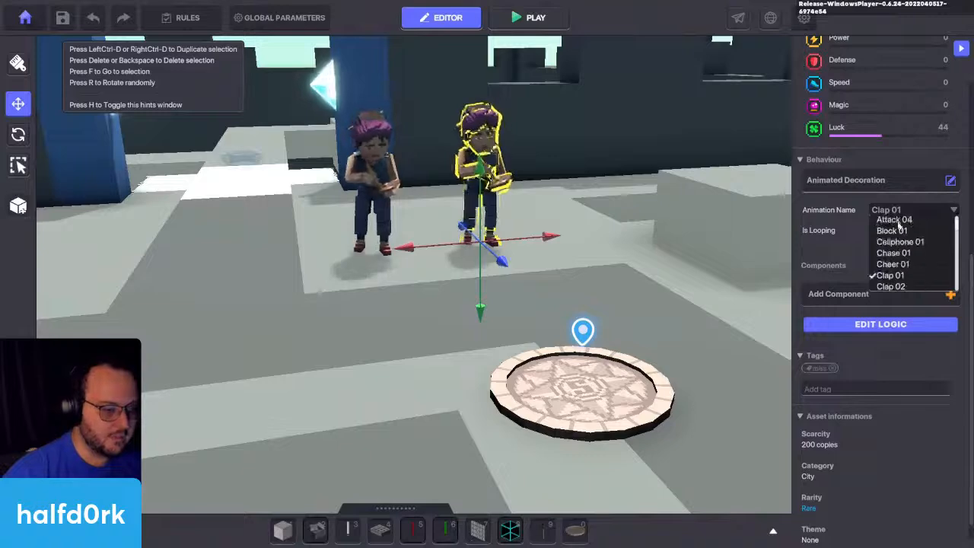
Step: Play-test the clapping and cellphone animations of the two Miss Finearts up close, and return to the editor
click(535, 17)
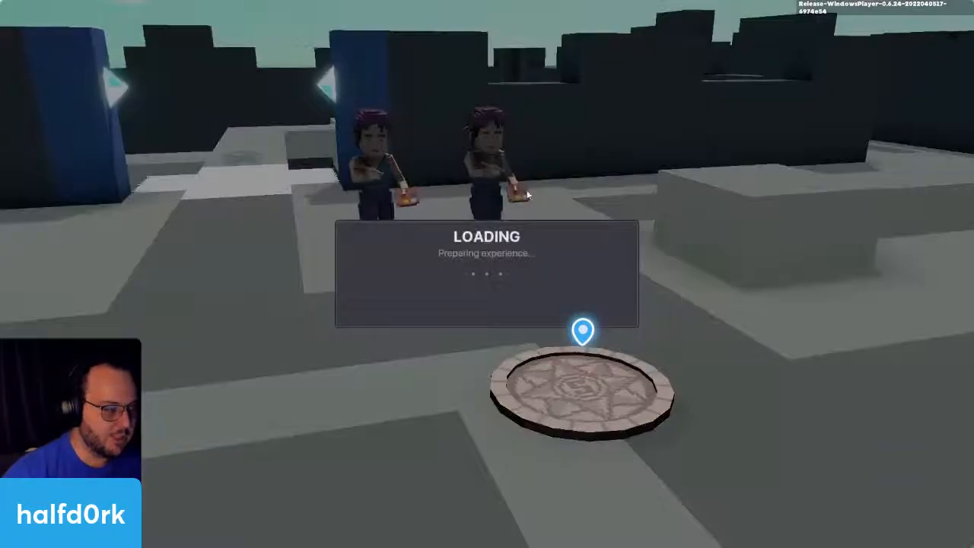
key(w)
key(w)
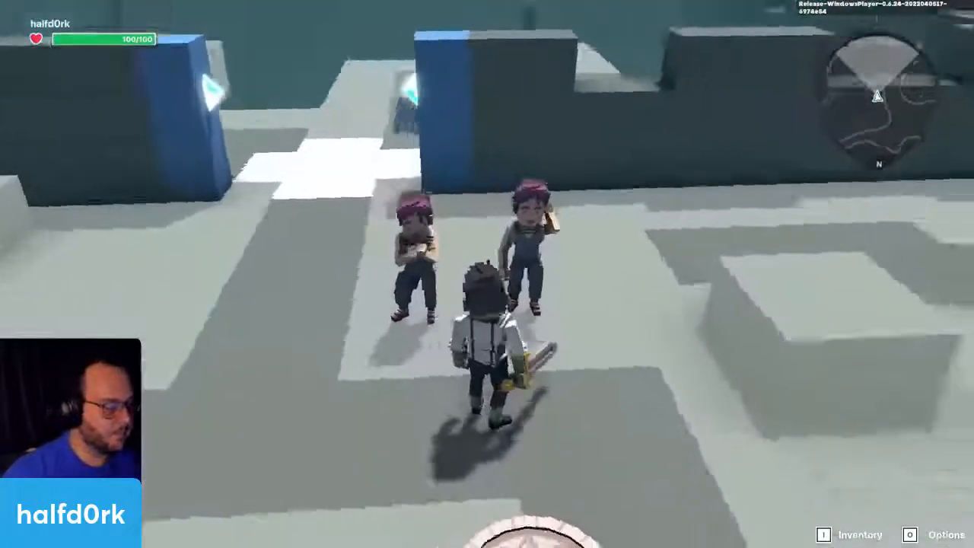
click(487, 274)
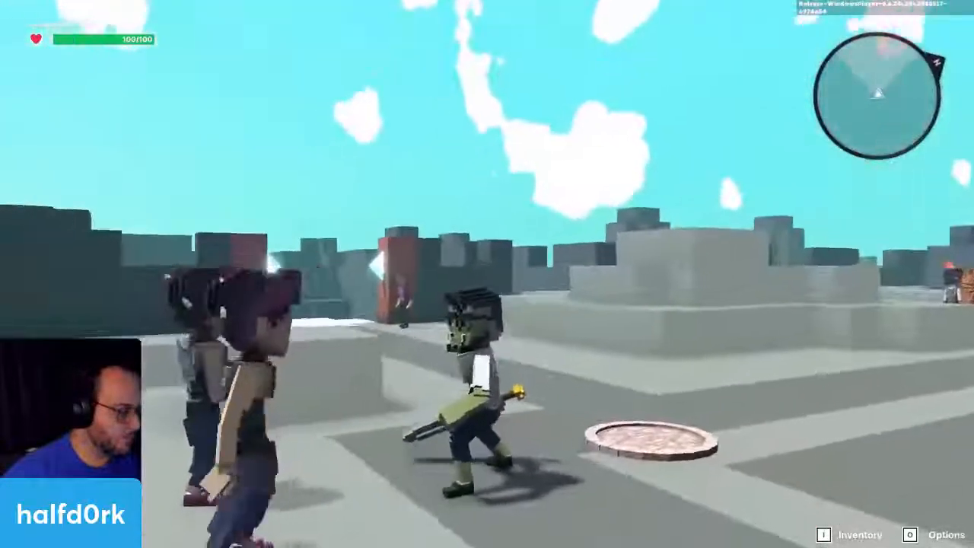
click(487, 274)
key(w)
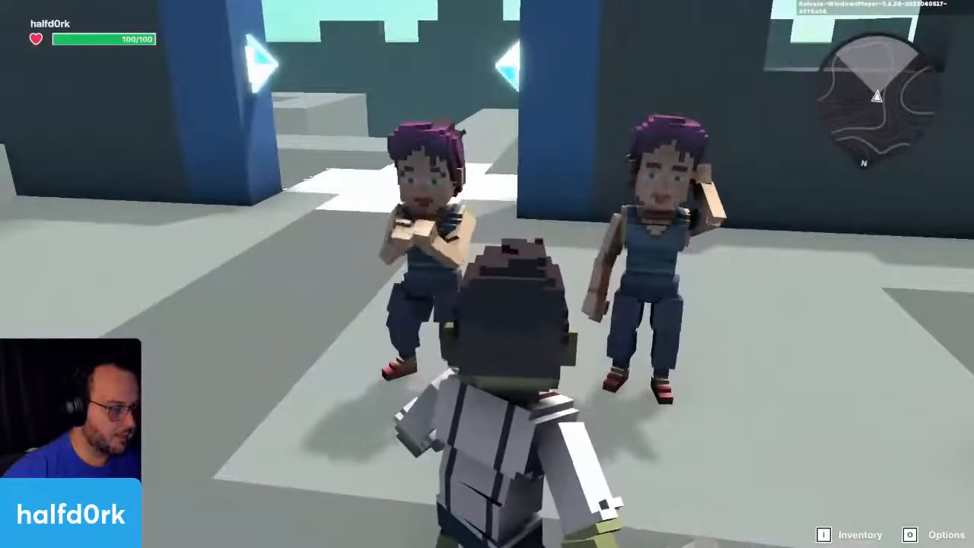
key(d)
key(w)
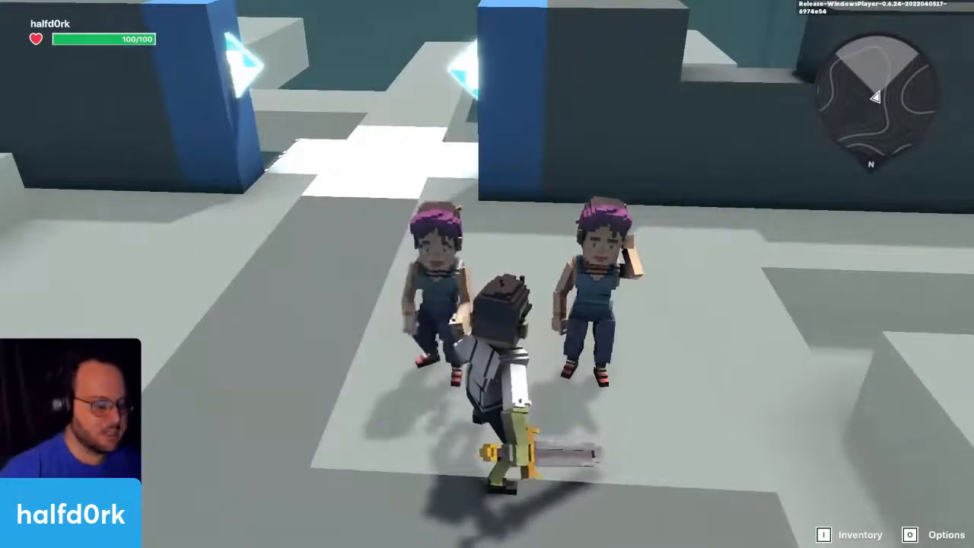
key(Escape)
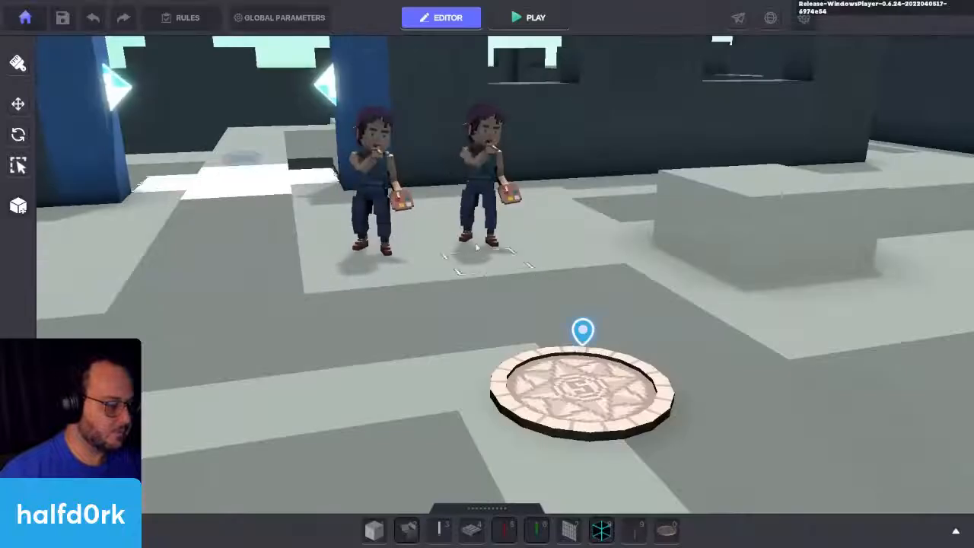
Step: Add a Toggle Behaviour component to the Miss Finearts that uses the Cellphone 01 animation
click(469, 219)
scroll(864, 321, down, 5)
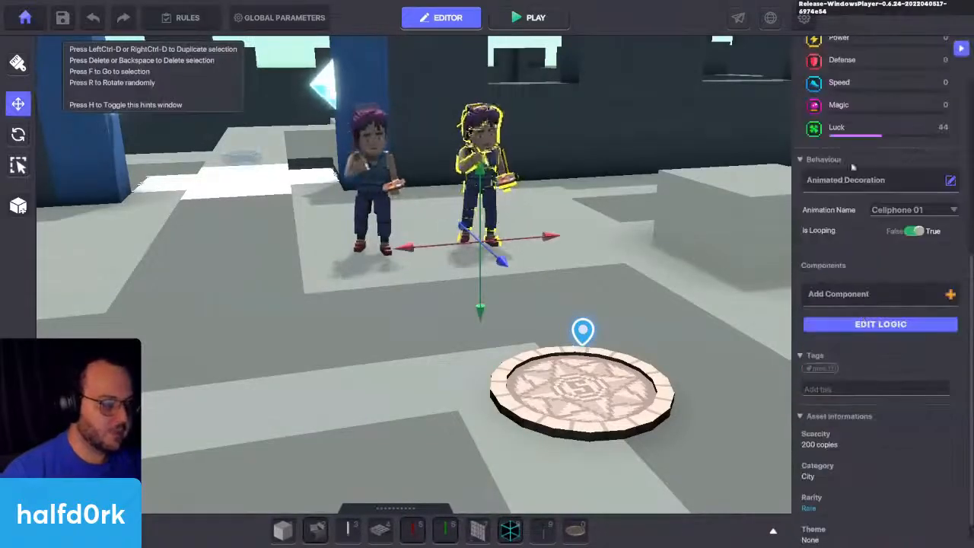
click(864, 297)
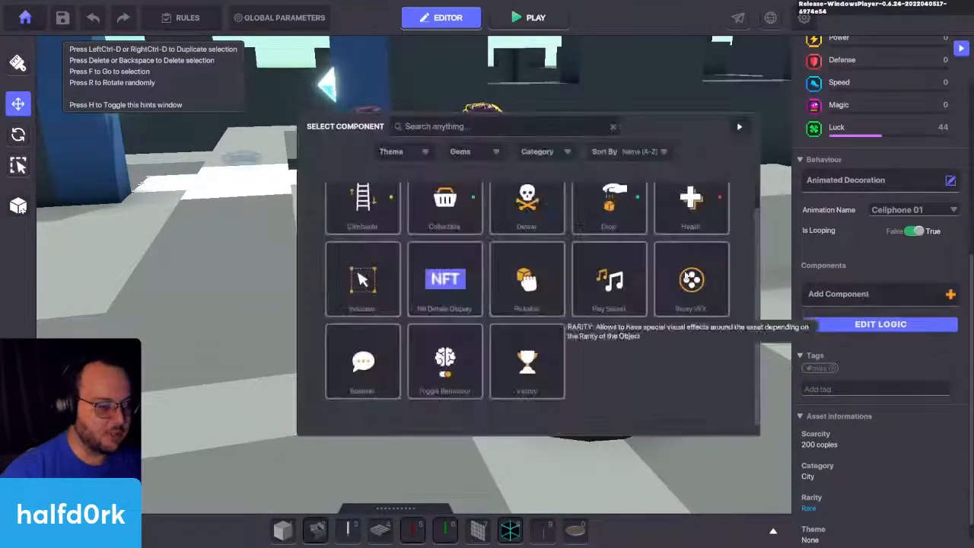
click(445, 360)
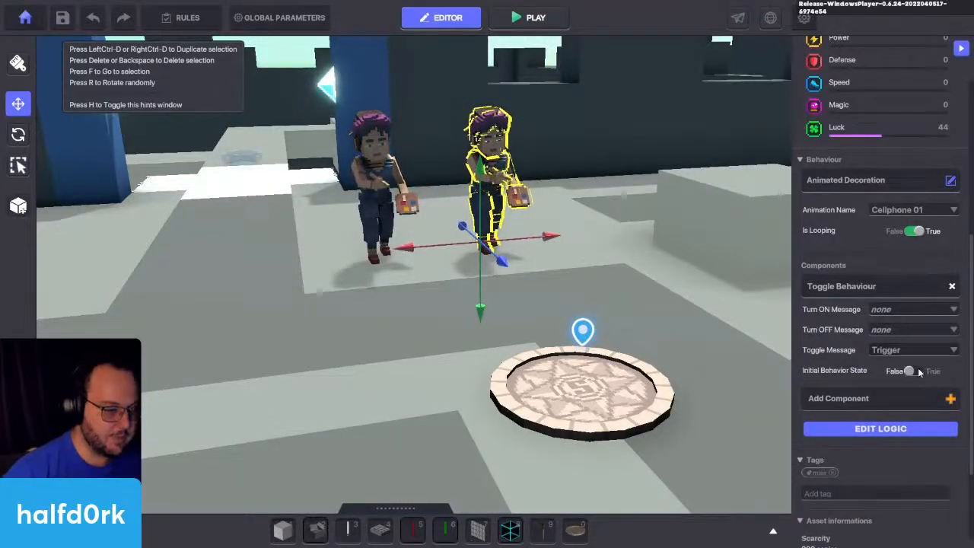
Step: Set the Toggle Behaviour's Toggle Message to none and its Turn ON Message to Interact
mouse_move(849, 376)
click(888, 355)
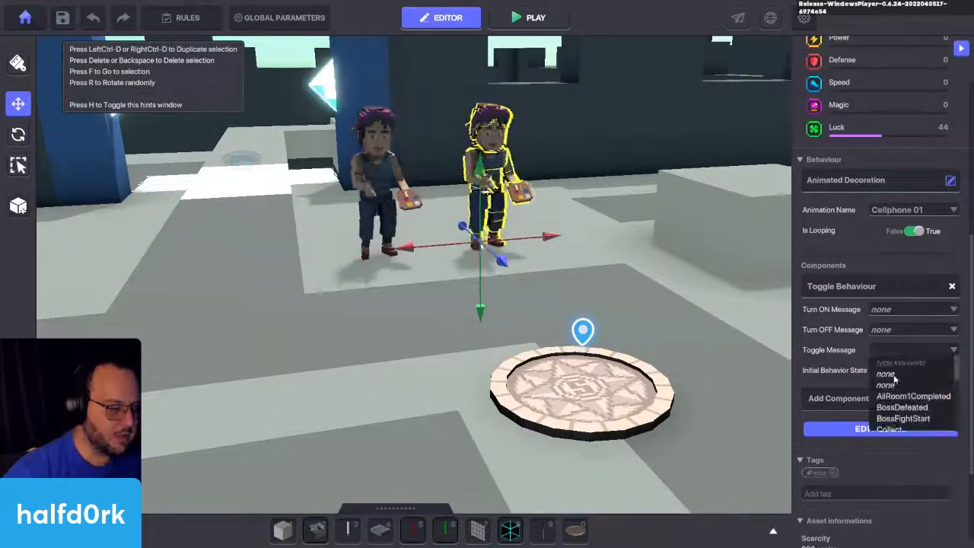
click(875, 351)
click(892, 309)
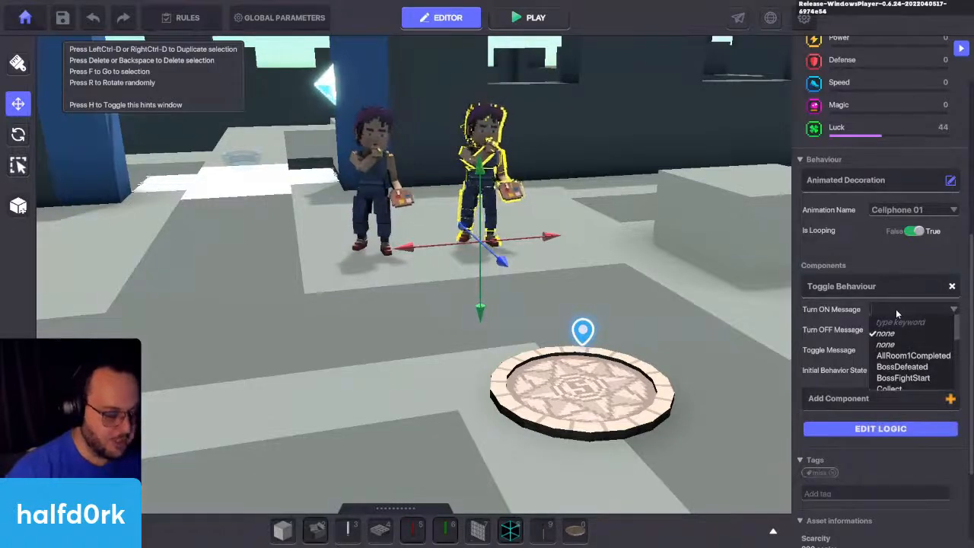
text(Int)
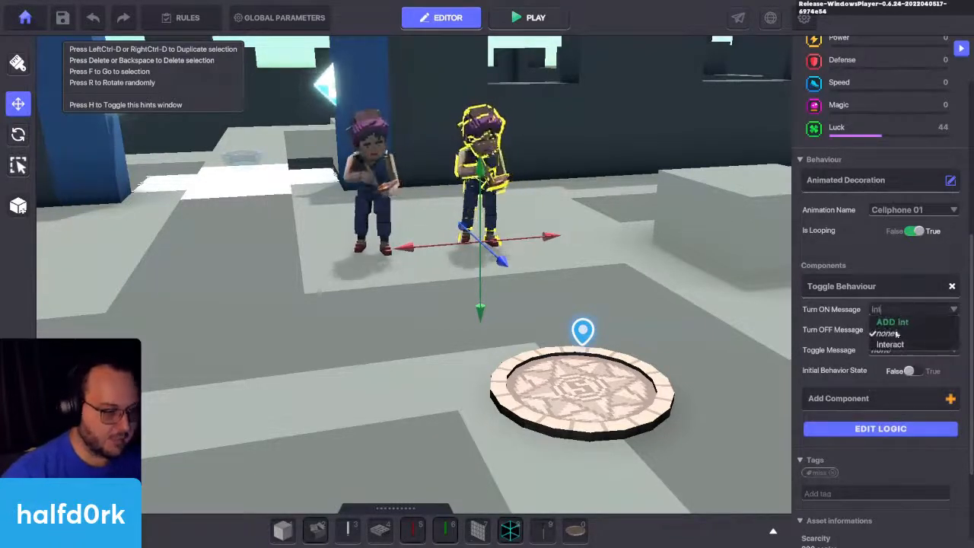
Step: Turn off looping for the Clap 01 animation on the Miss Finearts nearer the blue gate
click(360, 204)
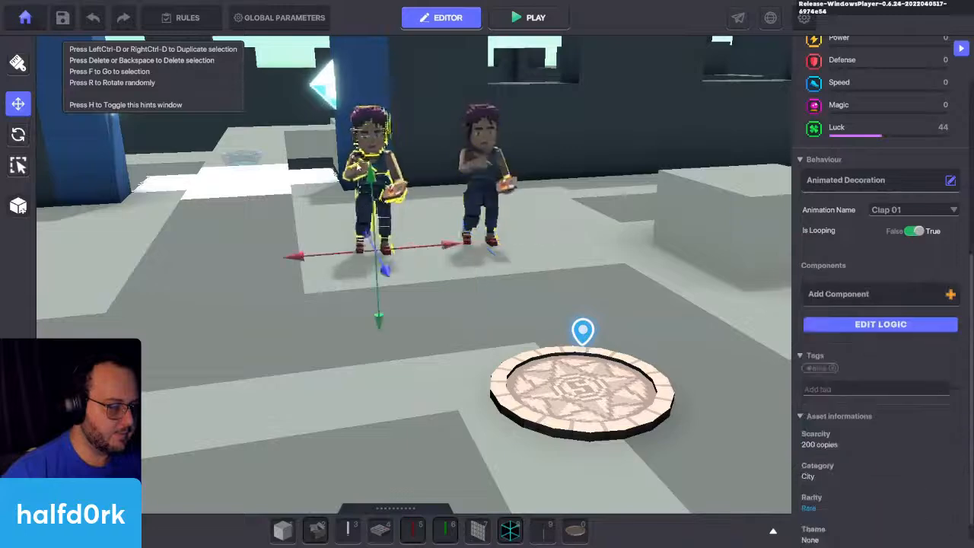
scroll(429, 204, up, 3)
scroll(777, 293, down, 3)
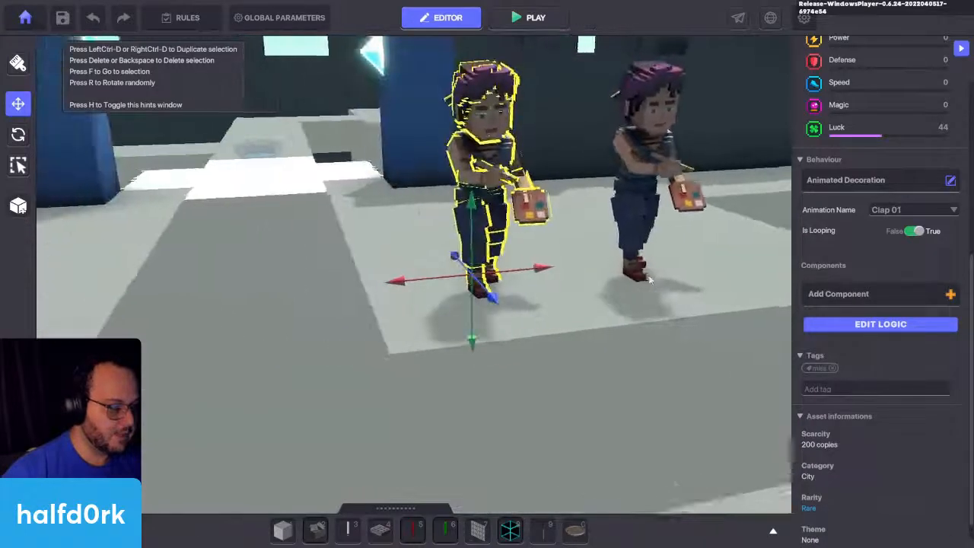
middle_drag(865, 271, 802, 199)
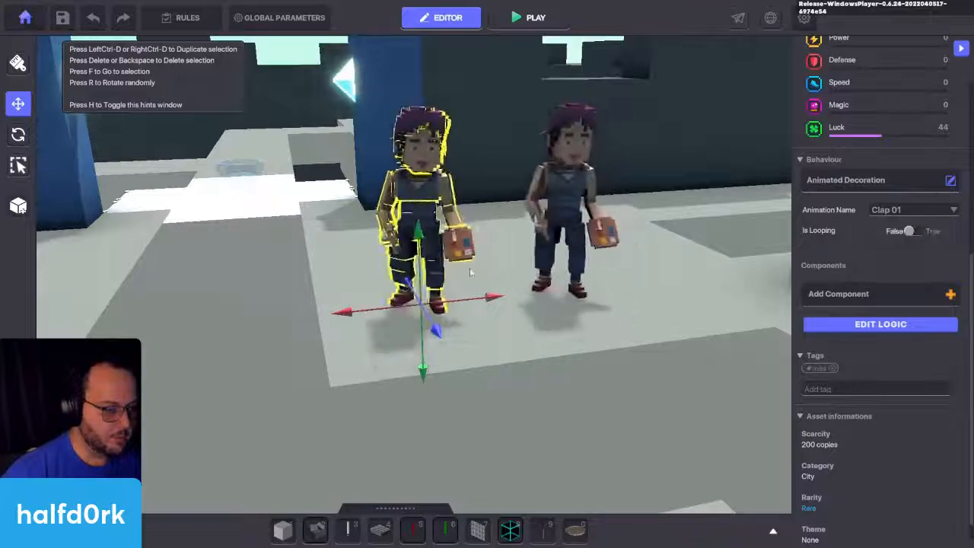
Step: Play-test the non-looping clap and the toggled cellphone animation around both Miss Finearts, and return to the editor
key(ctrl+p)
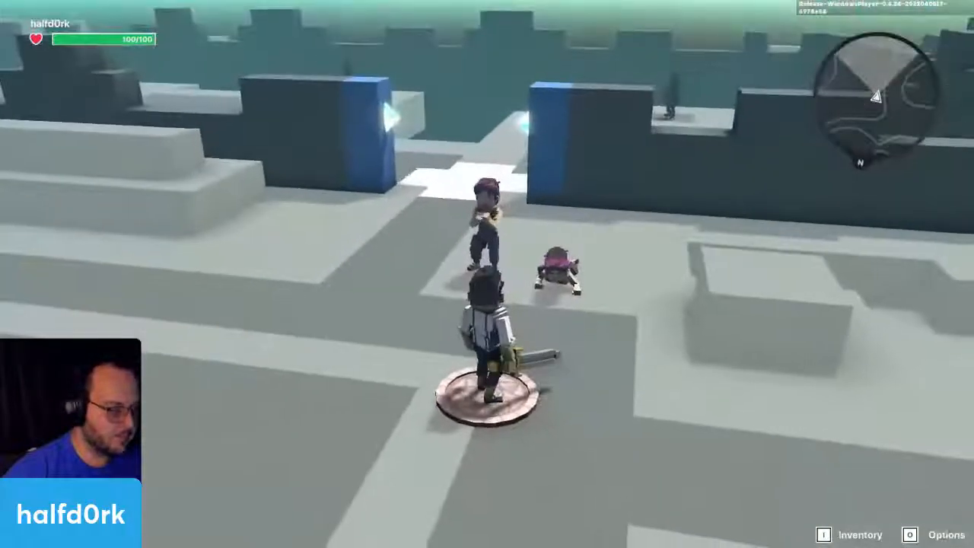
key(w)
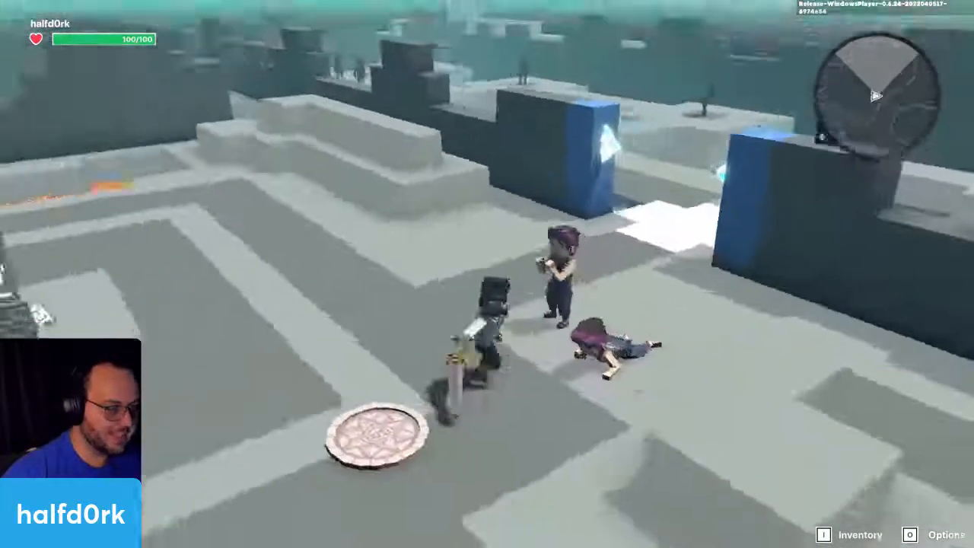
key(w)
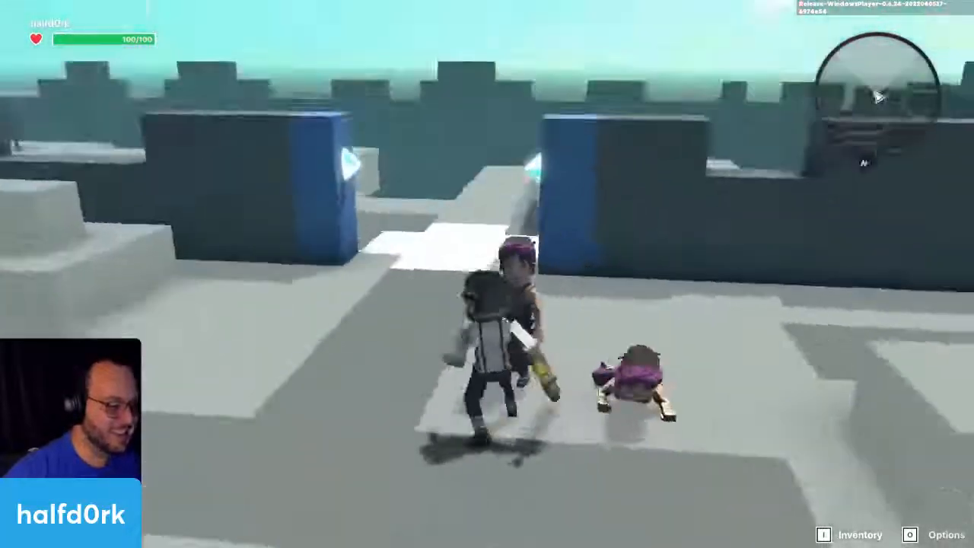
key(w)
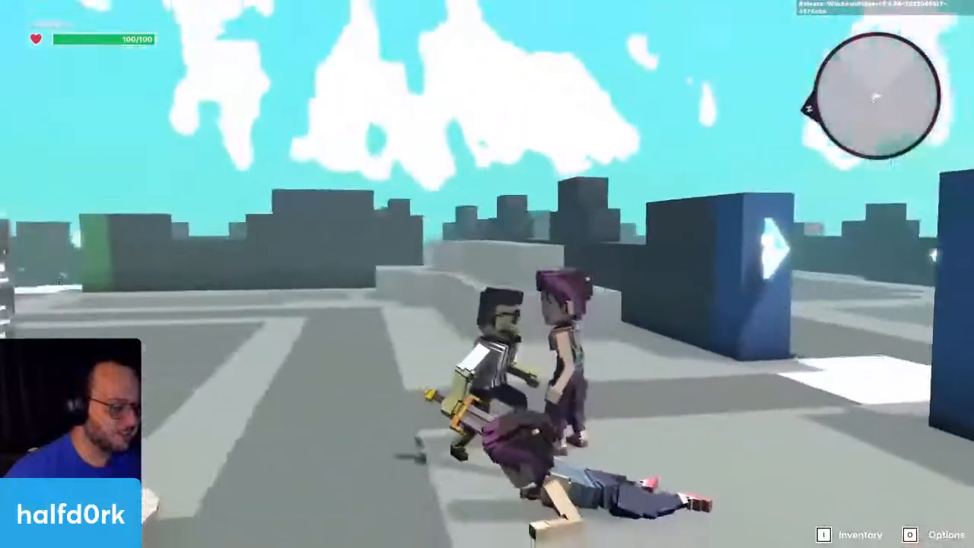
key(w)
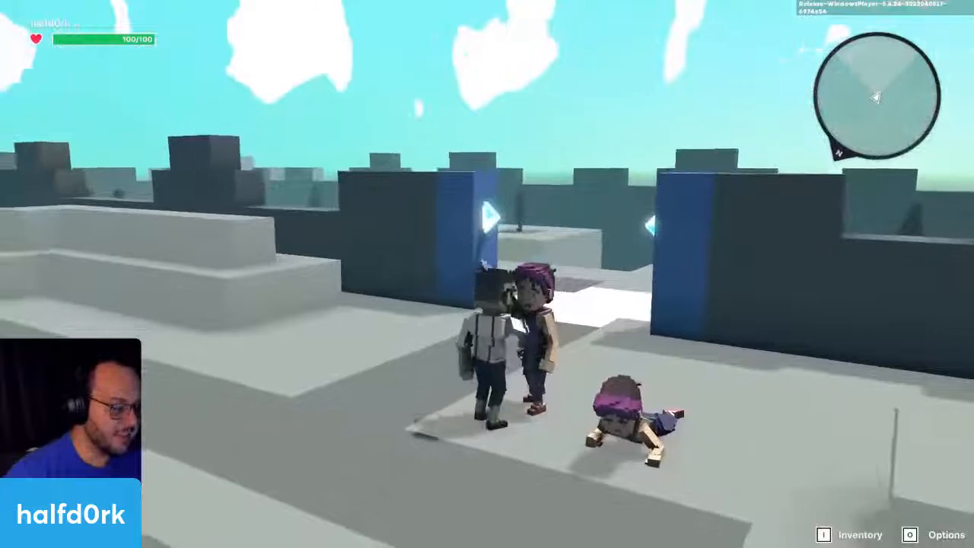
key(w)
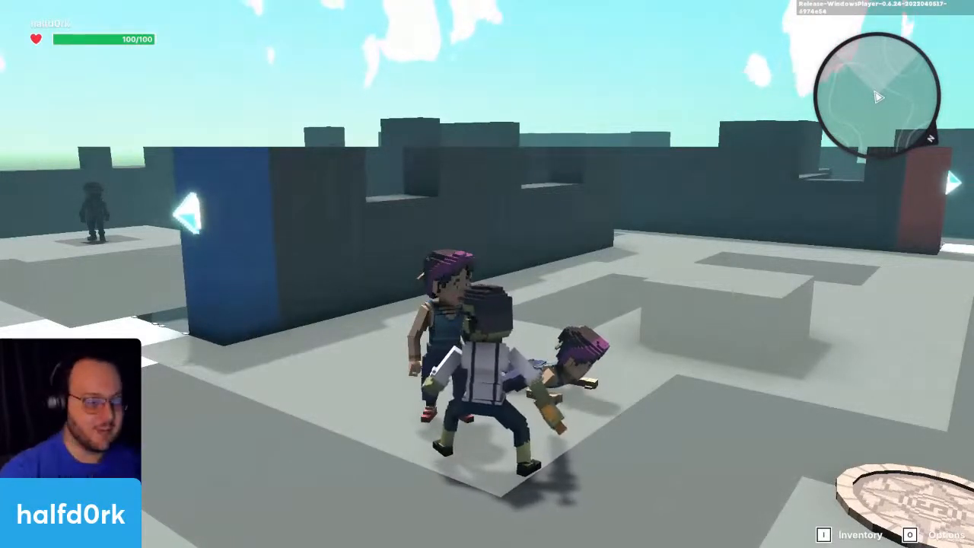
key(d)
key(w)
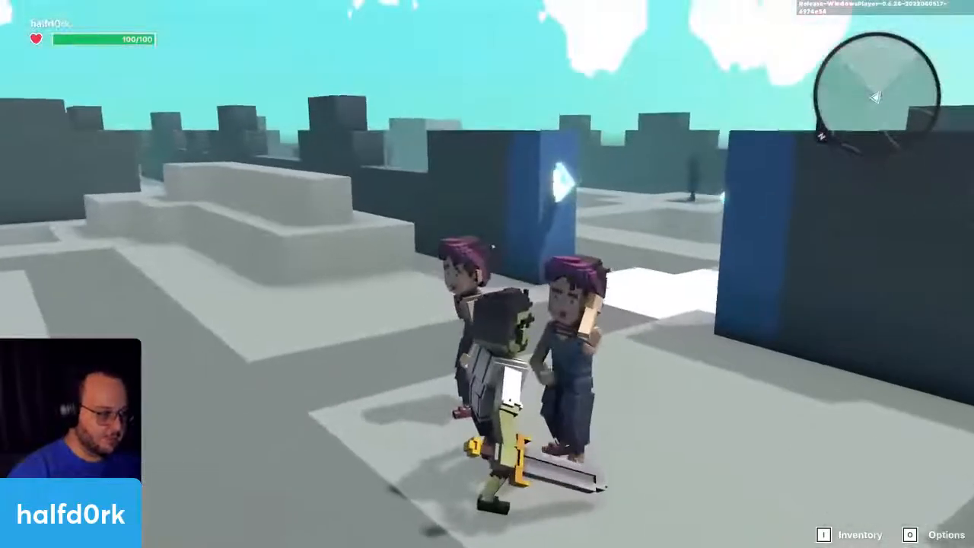
scroll(487, 274, up, 4)
scroll(487, 274, down, 5)
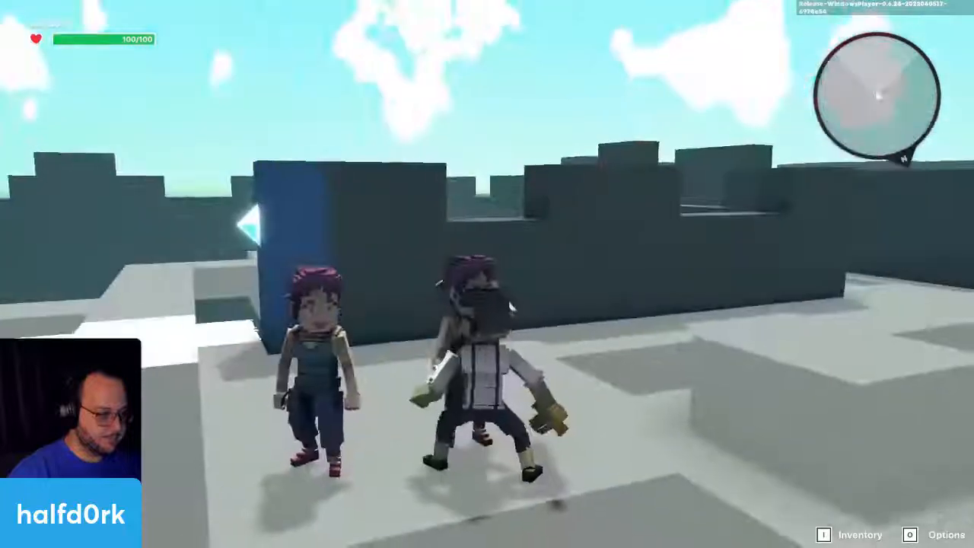
key(Escape)
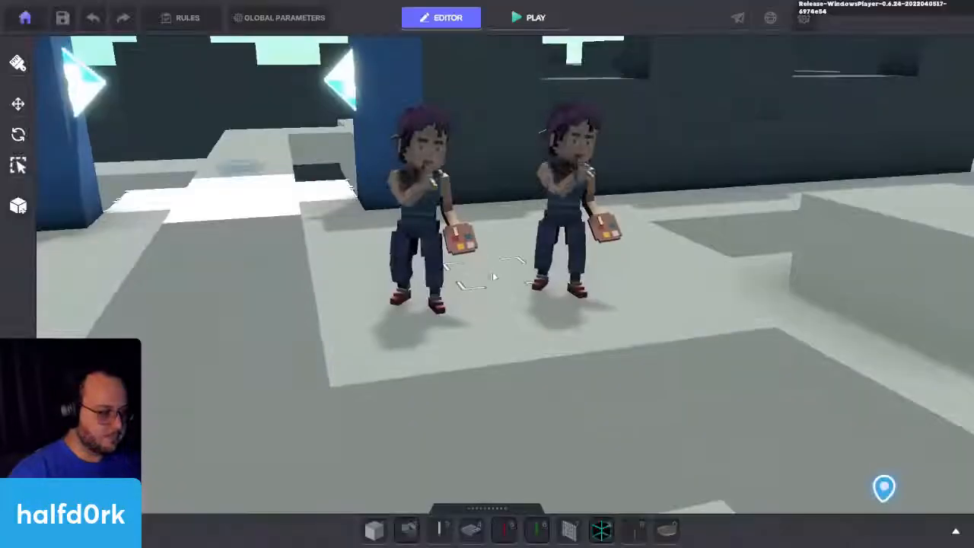
Step: Set the cellphone Miss Finearts's Toggle Behaviour to Turn ON Message none and Turn OFF Message Interact
click(558, 261)
scroll(887, 340, down, 4)
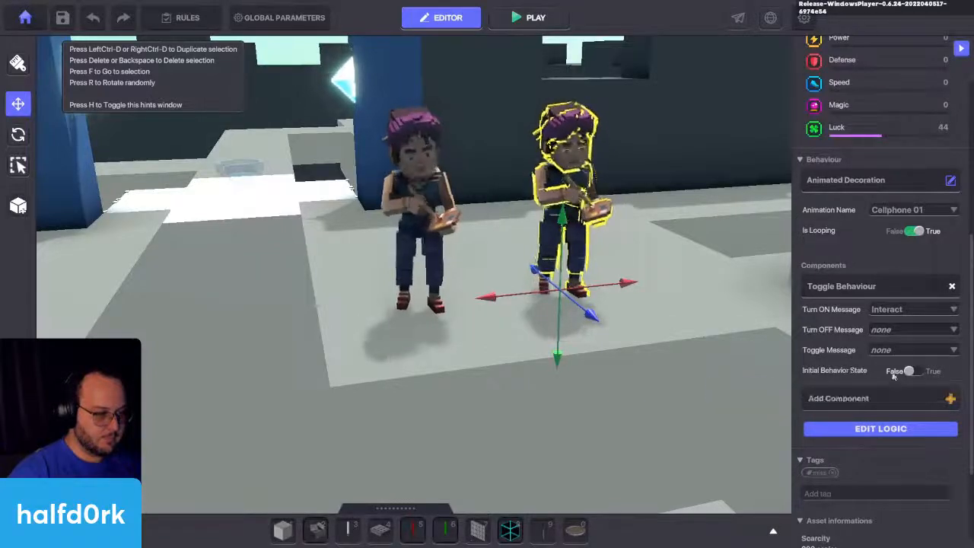
click(906, 309)
click(885, 336)
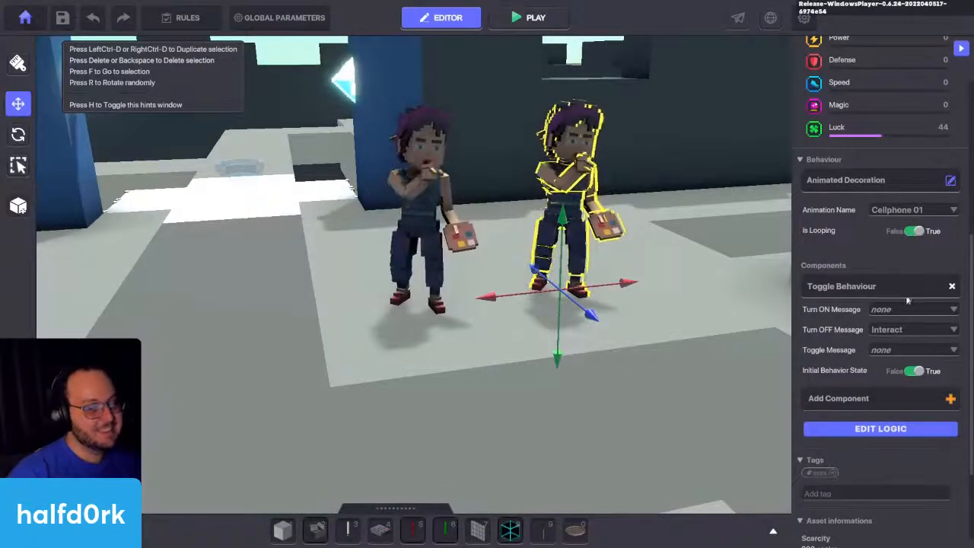
Step: Examine the behaviours available for the Clap 01 Miss Finearts in the behaviour selection list
click(419, 198)
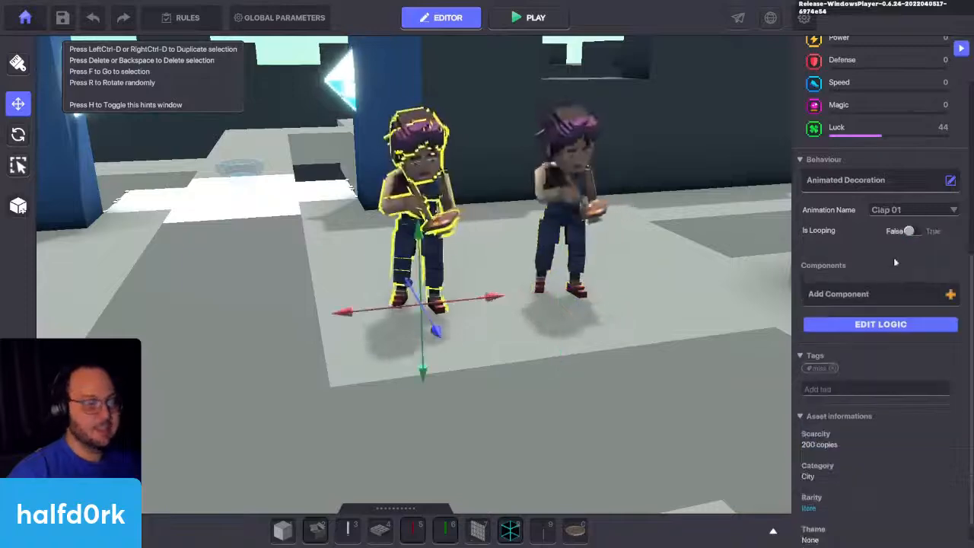
click(951, 180)
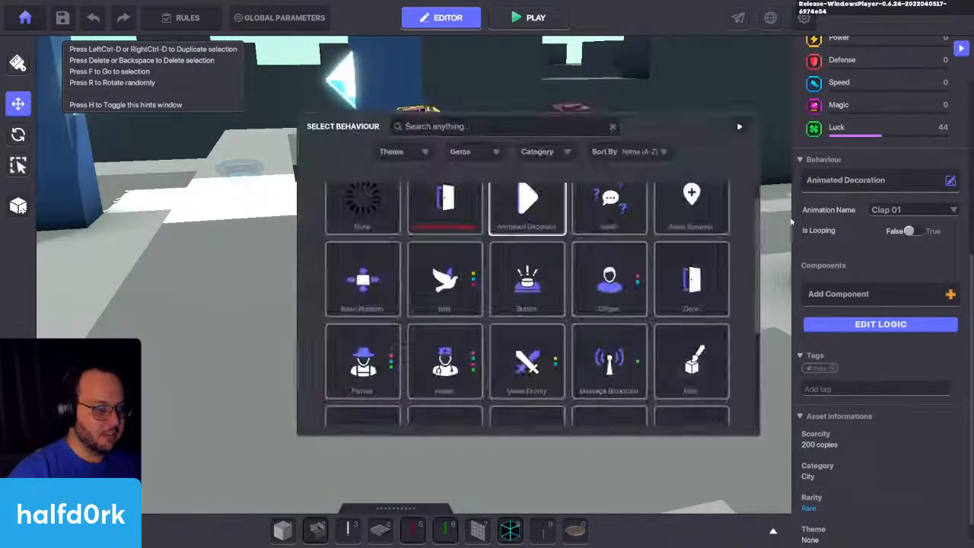
scroll(754, 283, down, 4)
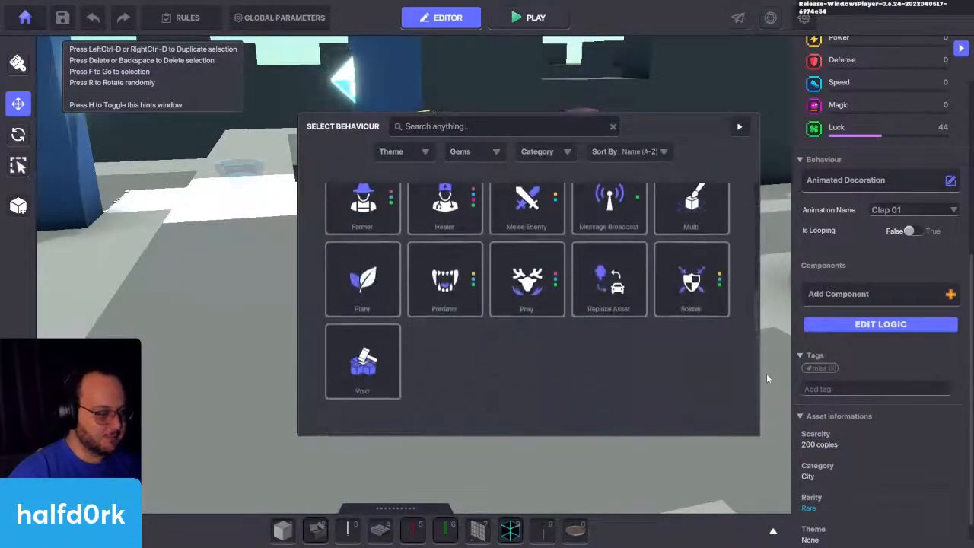
scroll(736, 245, up, 4)
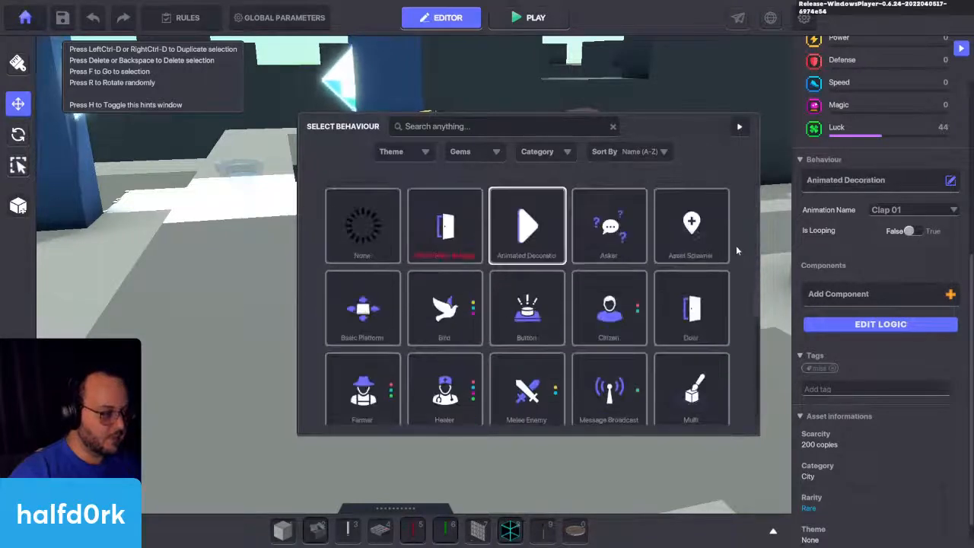
scroll(737, 234, down, 1)
scroll(737, 245, up, 1)
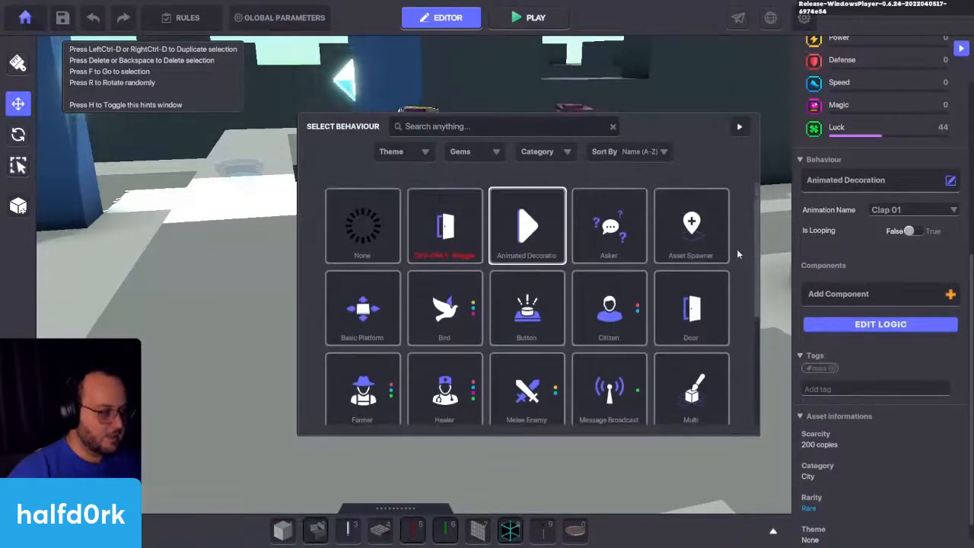
scroll(738, 254, down, 1)
scroll(738, 254, up, 1)
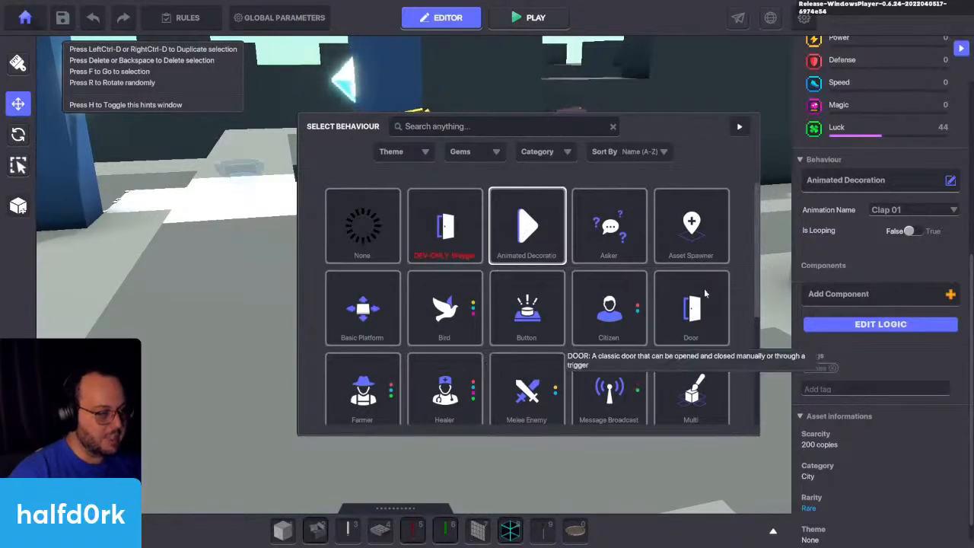
scroll(718, 286, down, 1)
scroll(741, 280, down, 2)
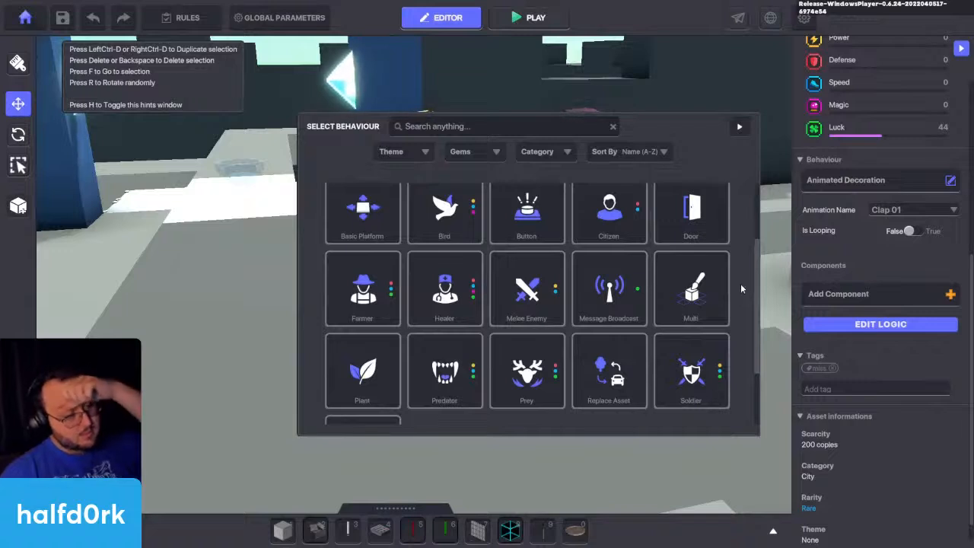
scroll(741, 289, down, 1)
scroll(740, 285, down, 1)
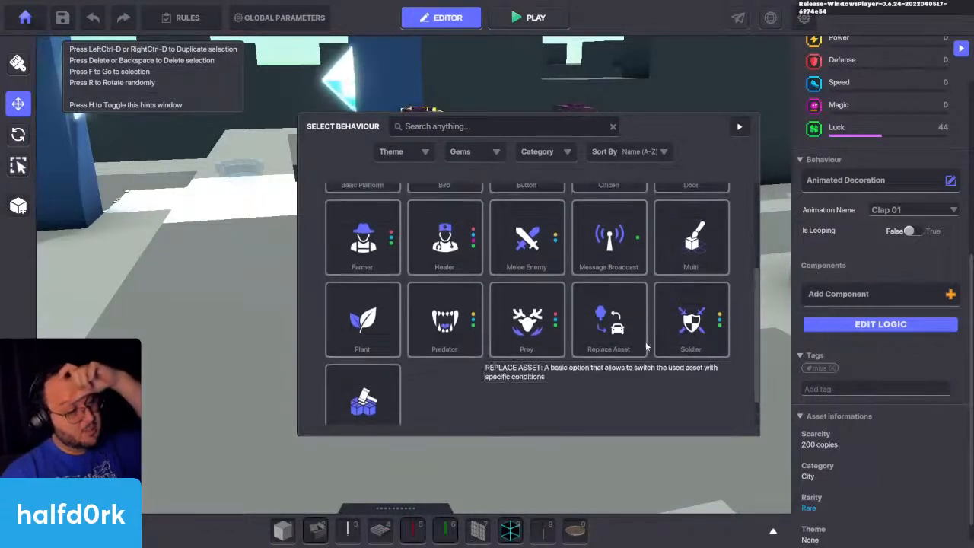
scroll(646, 347, up, 3)
scroll(744, 347, up, 1)
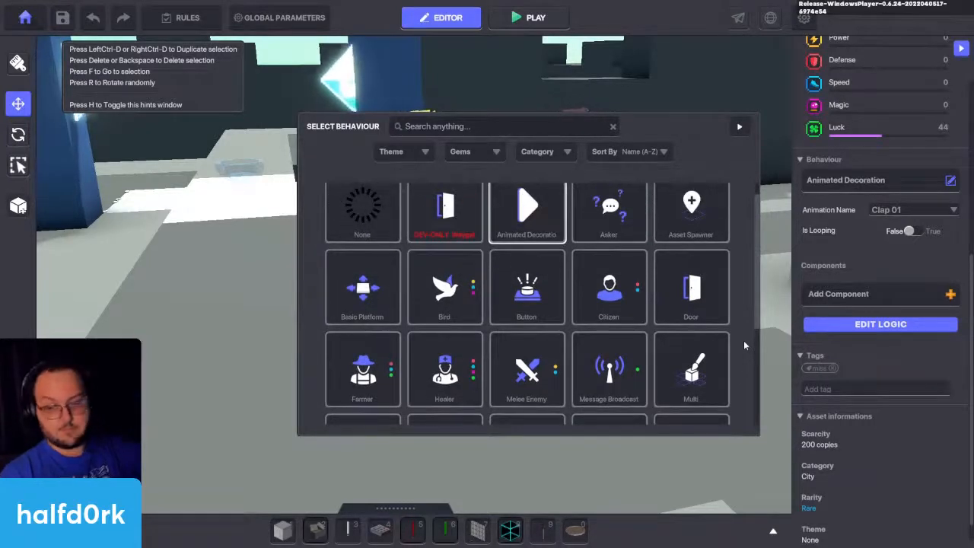
scroll(745, 343, up, 1)
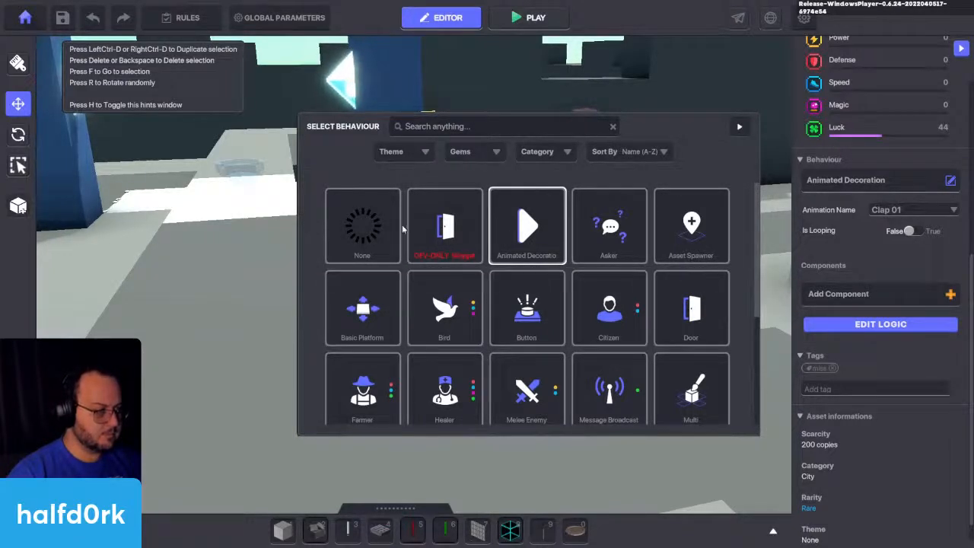
Step: Change the Clap 01 Miss Finearts's behaviour to Citizen and open its logic settings, including the flee options
scroll(705, 294, down, 1)
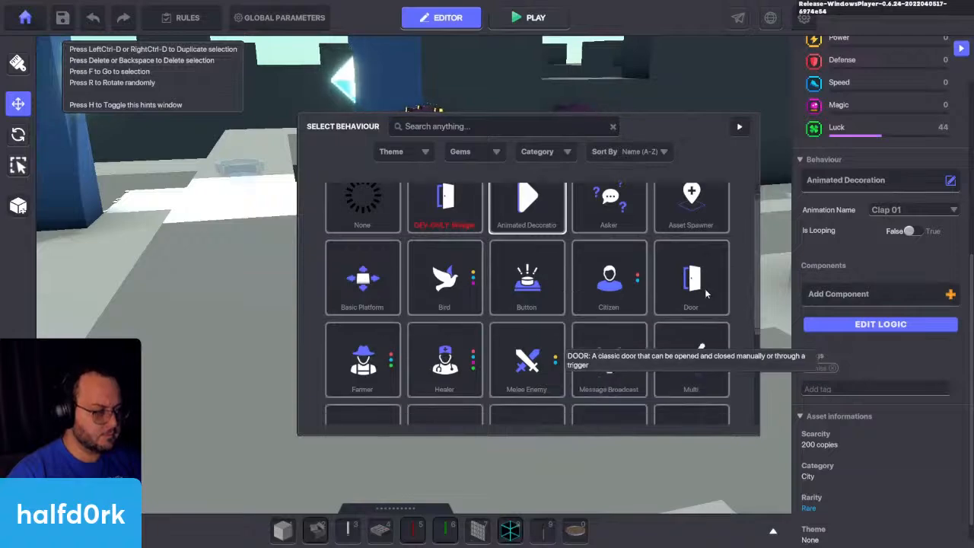
click(640, 283)
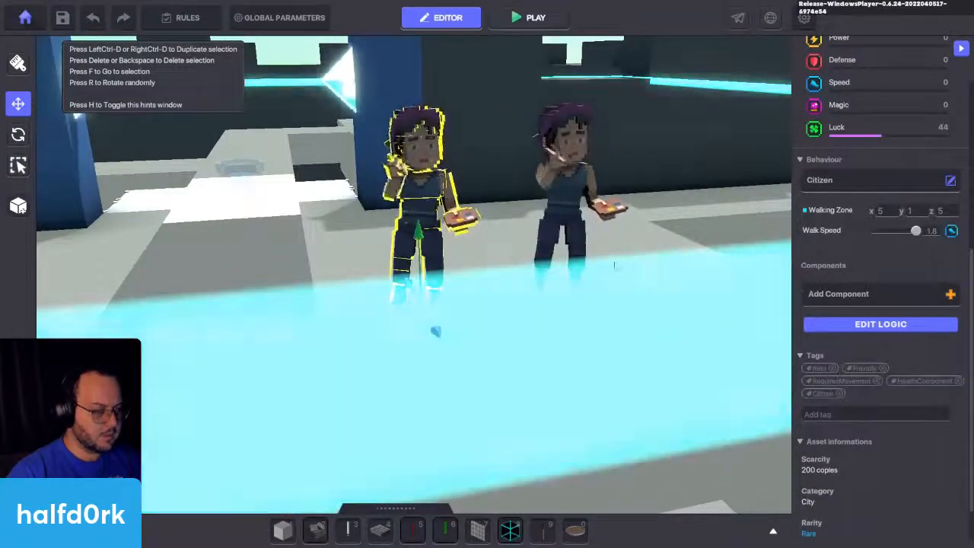
key(f)
alt+drag(474, 412, 769, 285)
click(841, 325)
scroll(817, 331, down, 1)
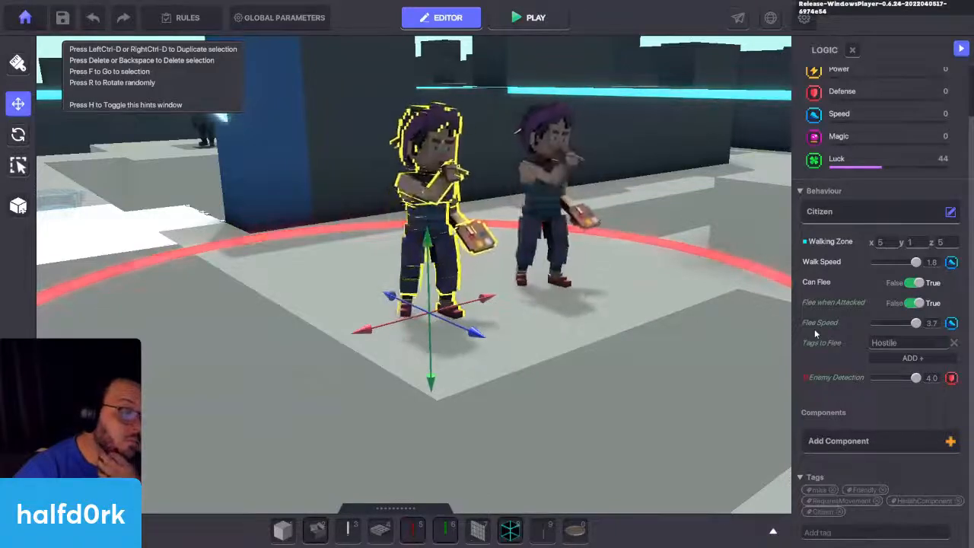
Step: Play-test the Citizen Miss Finearts against the Animated Decoration one, attacking near the blue gate, and return to the editor
key(ctrl+p)
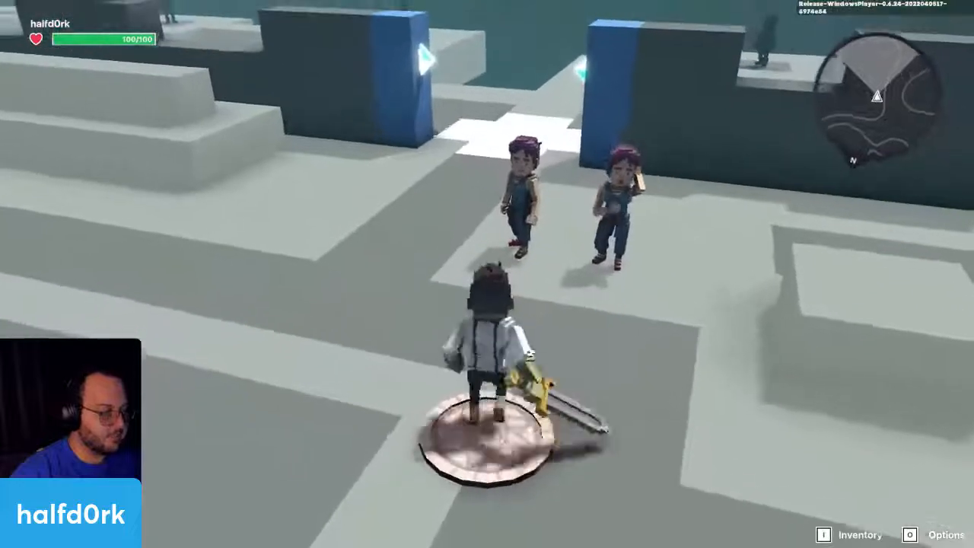
key(w)
key(w)
click(487, 274)
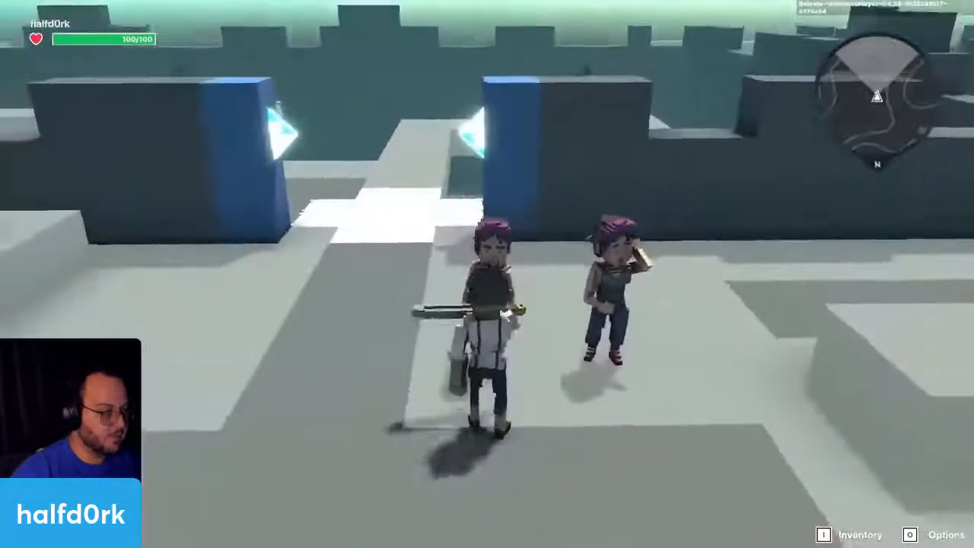
key(w)
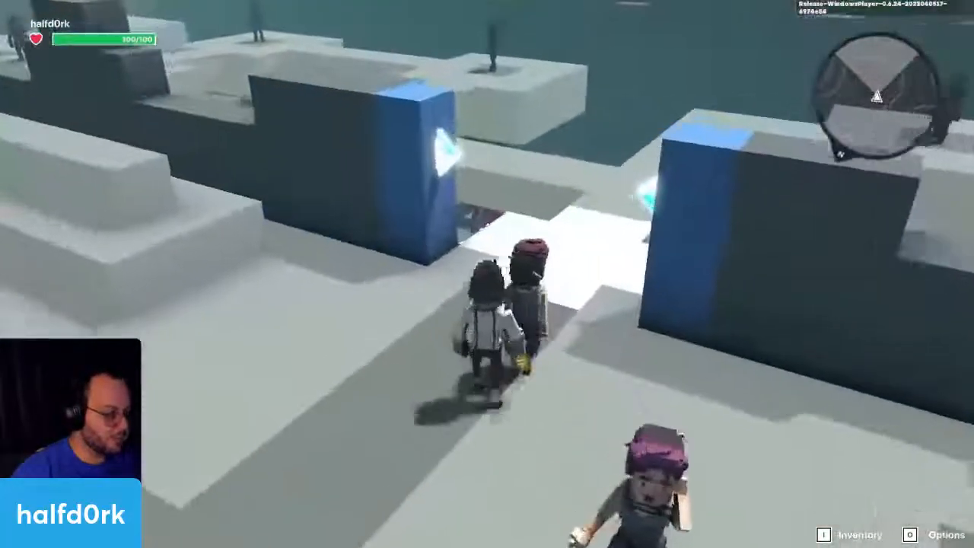
key(w)
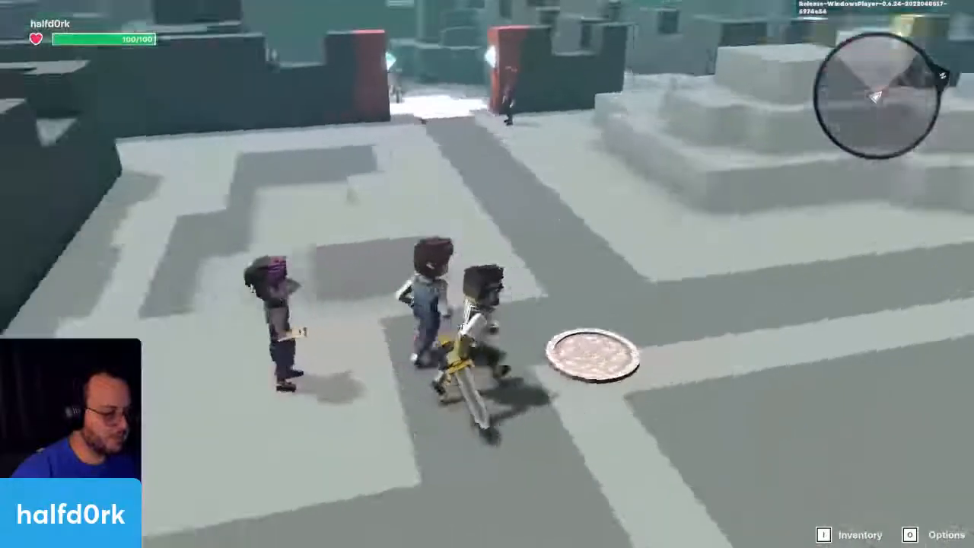
key(w)
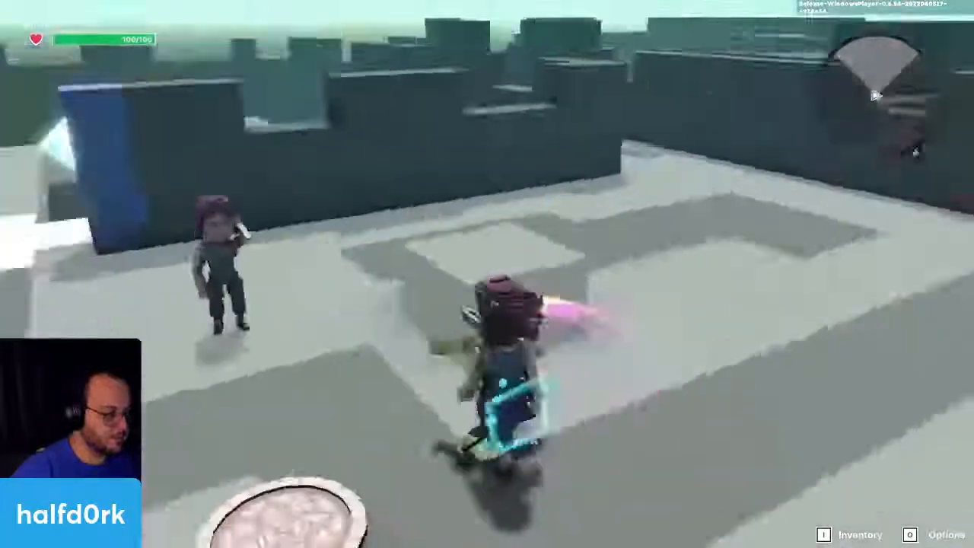
key(w)
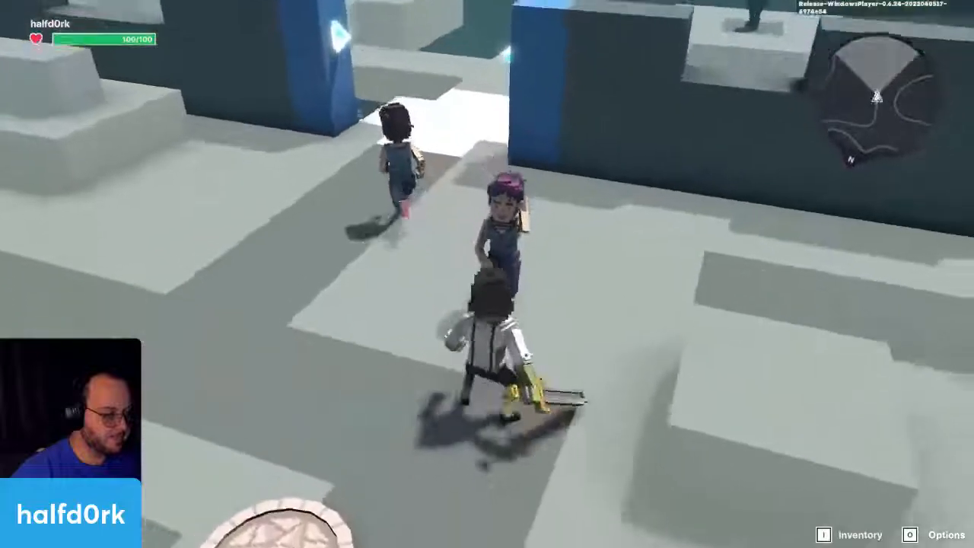
key(w)
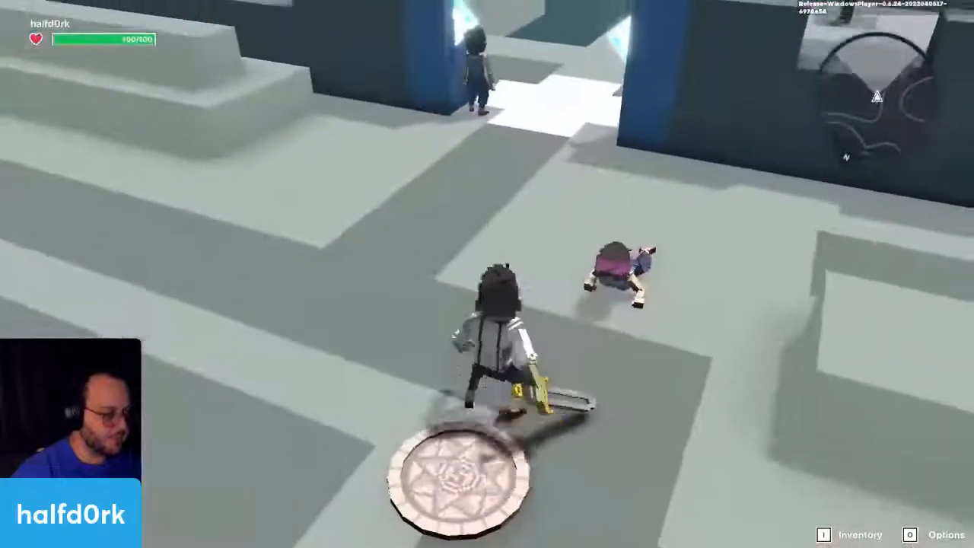
key(w)
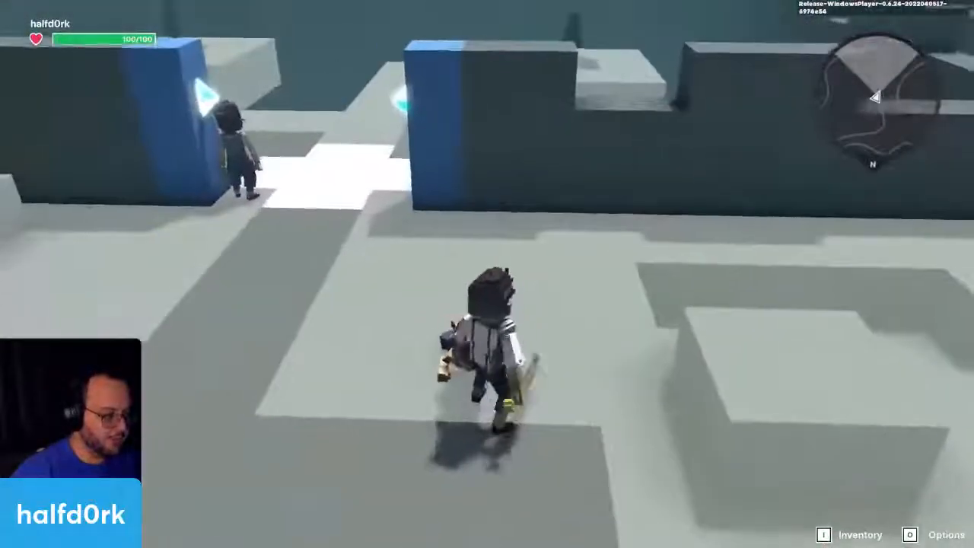
key(Escape)
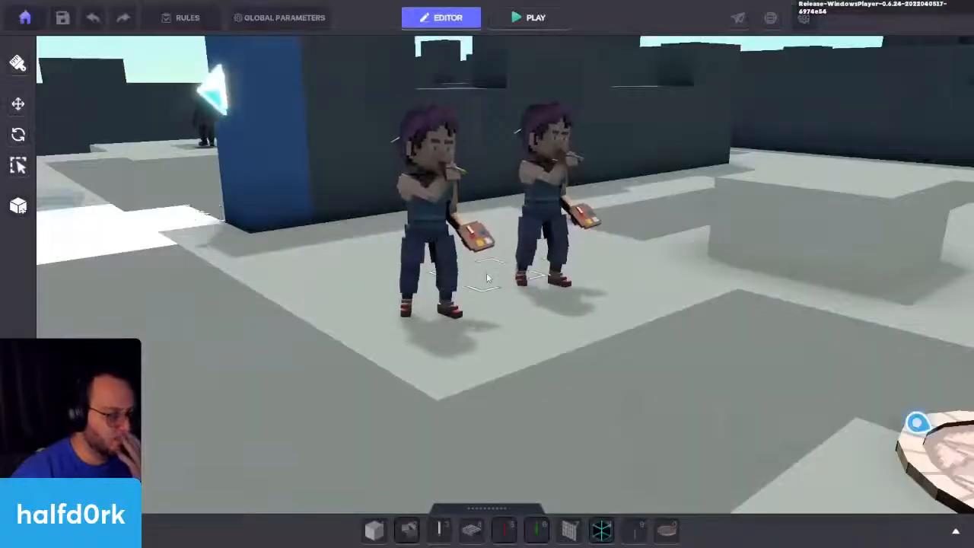
Step: Delete the Citizen Miss Finearts and bring up the remaining cellphone Miss Finearts's behaviour and Toggle Behaviour settings
click(539, 220)
click(437, 234)
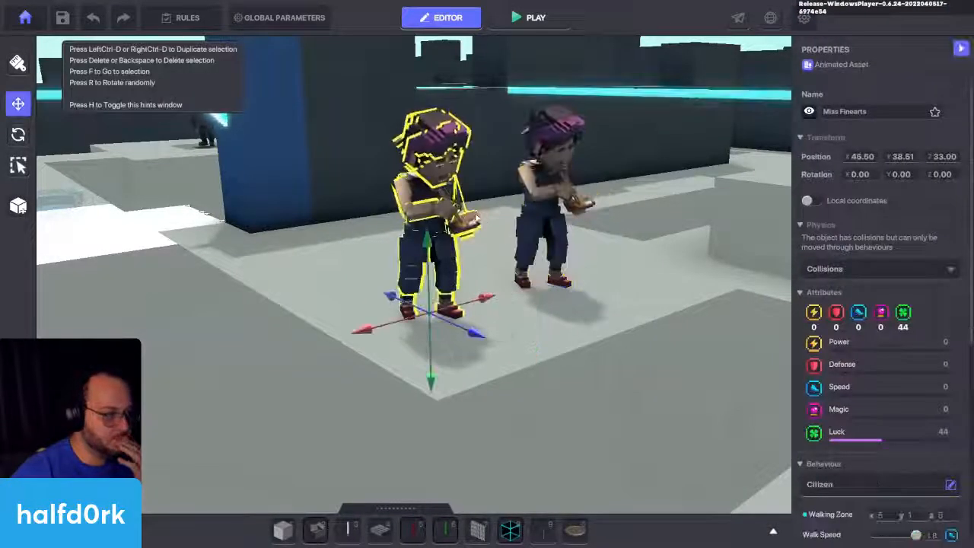
click(558, 229)
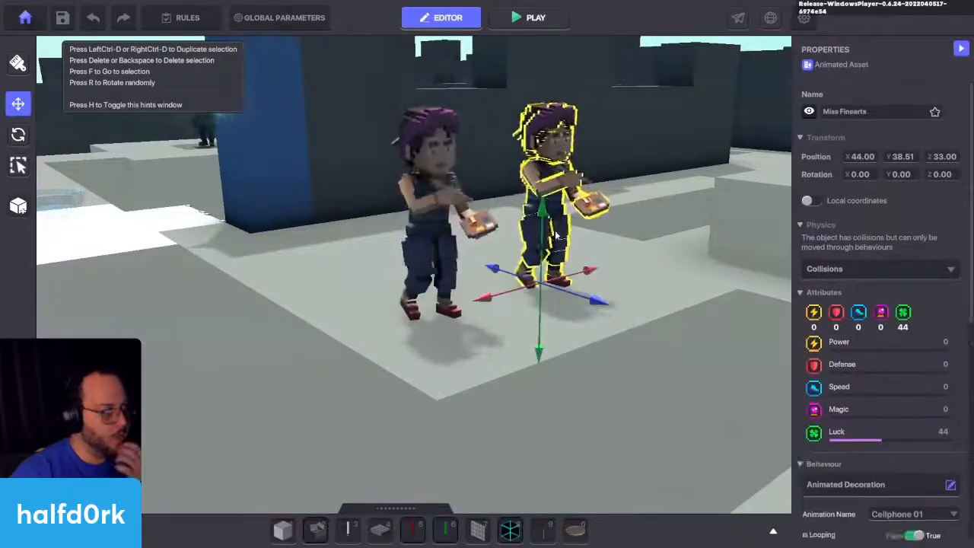
click(454, 215)
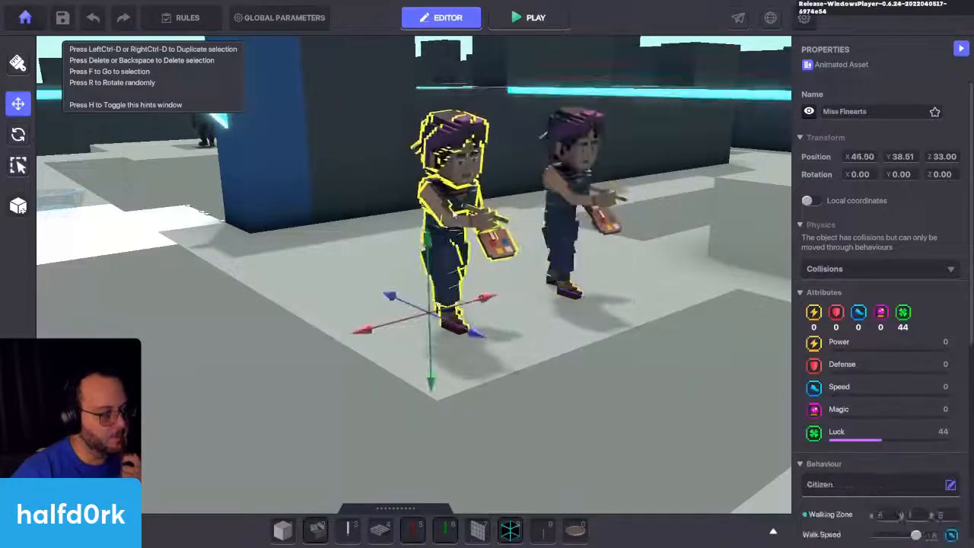
key(Delete)
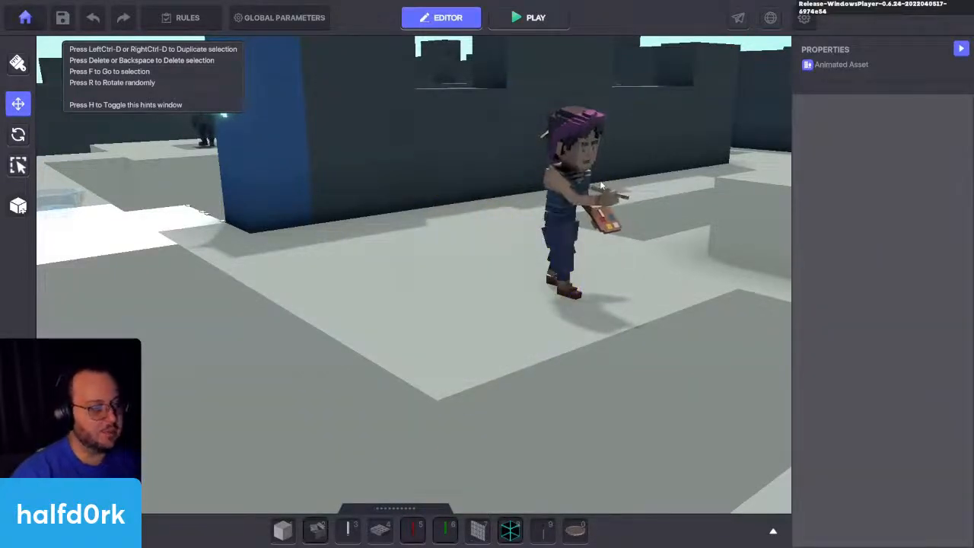
click(569, 172)
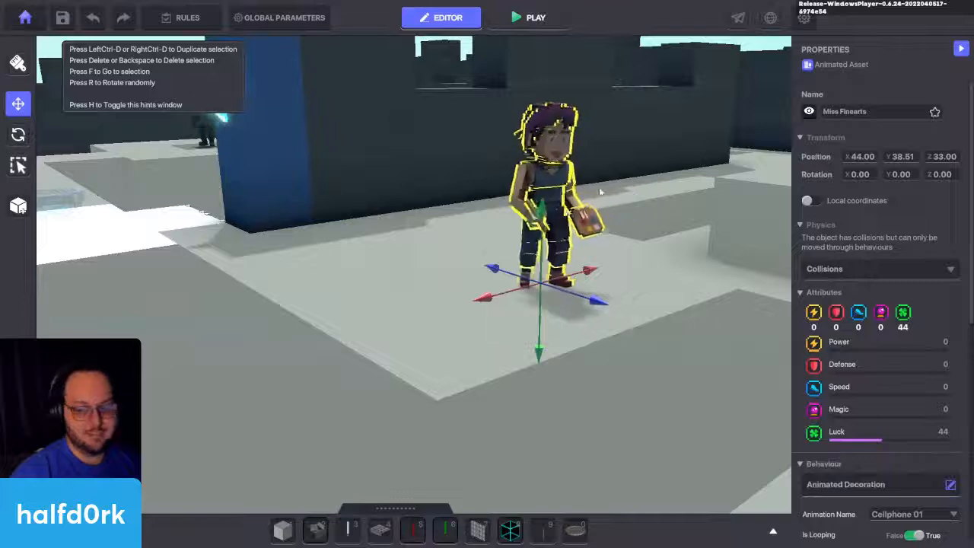
key(f)
scroll(843, 236, down, 3)
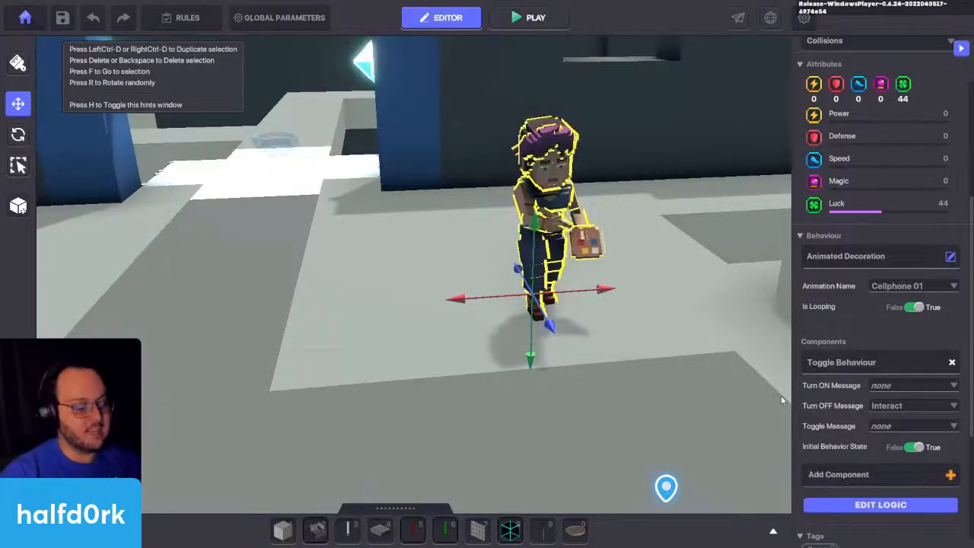
Step: Place an HD White Message Lamp on the floor beside the blue gate, behind Miss Finearts, and leave placement mode
key(Tab)
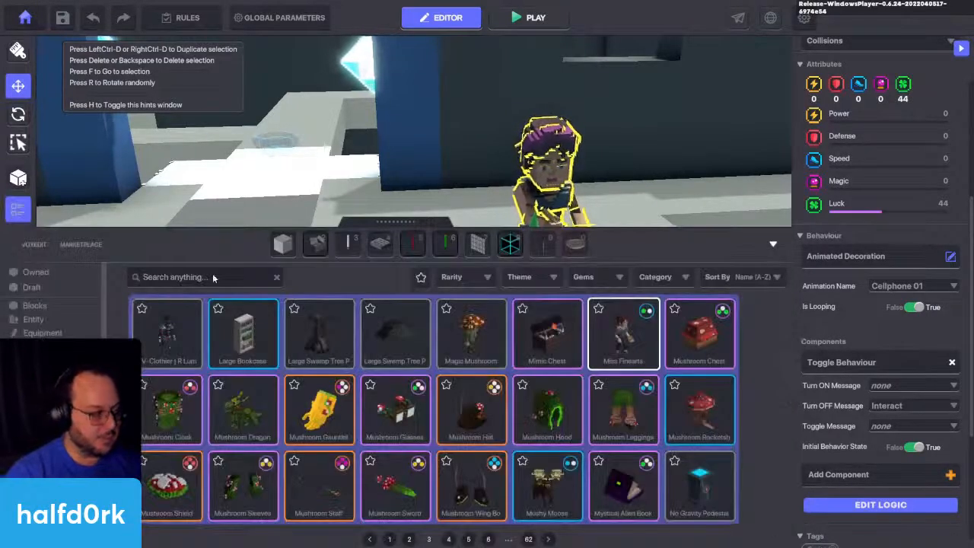
click(356, 245)
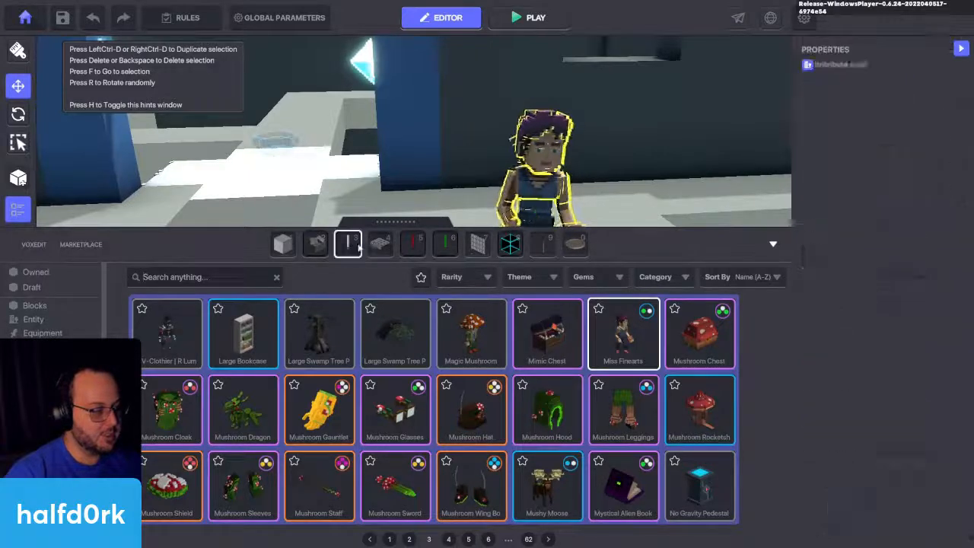
key(Tab)
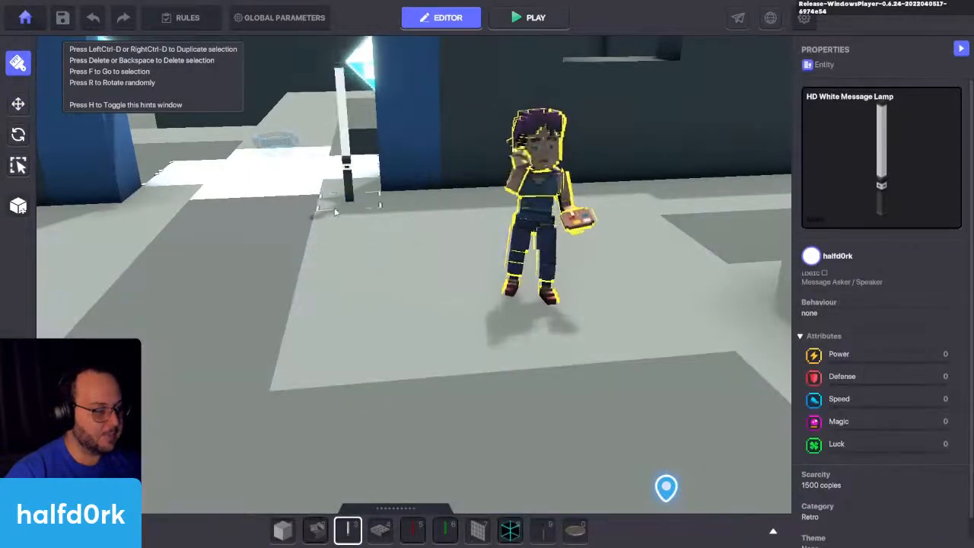
click(403, 216)
right_drag(460, 216, 602, 360)
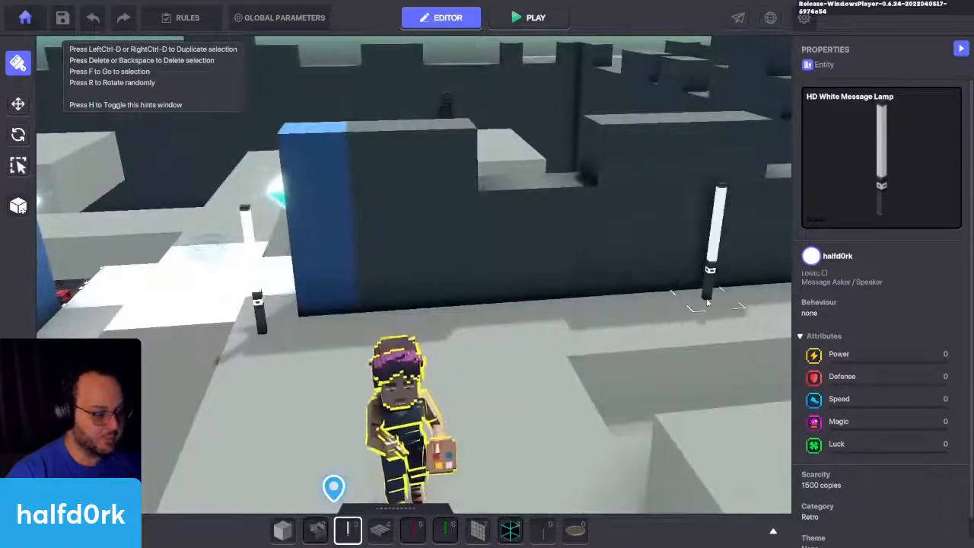
key(Escape)
key(q)
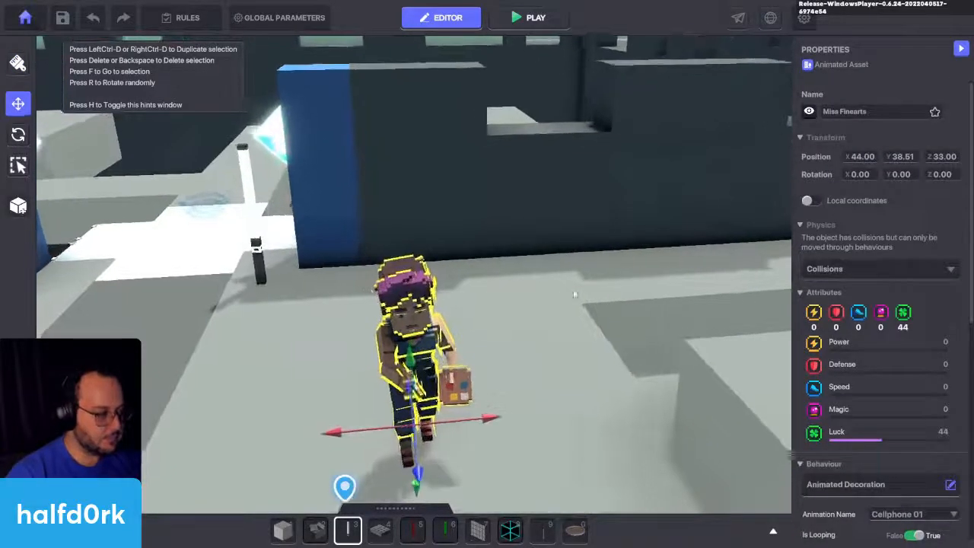
Step: Place a NumPad Switch on the floor next to the HD White Message Lamp, along the dark wall
click(255, 221)
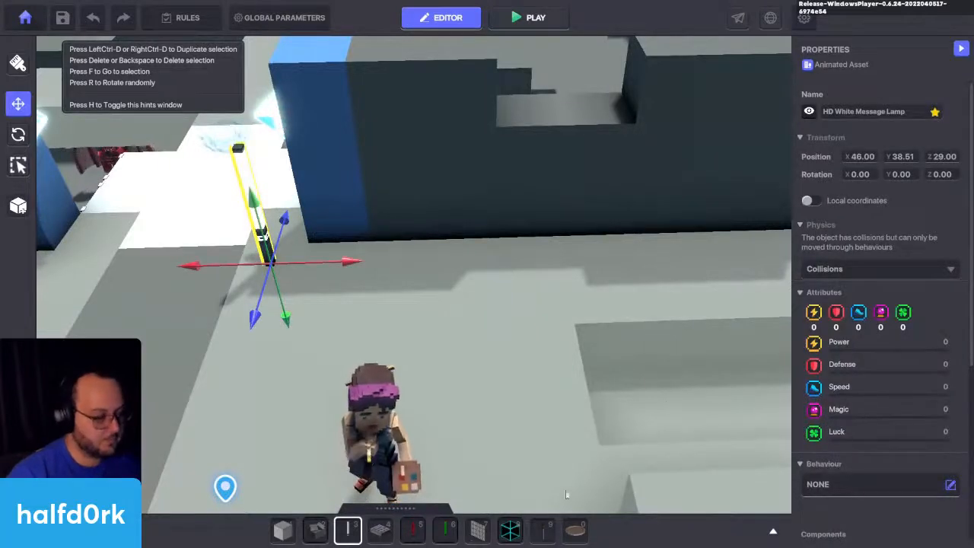
key(4)
click(334, 260)
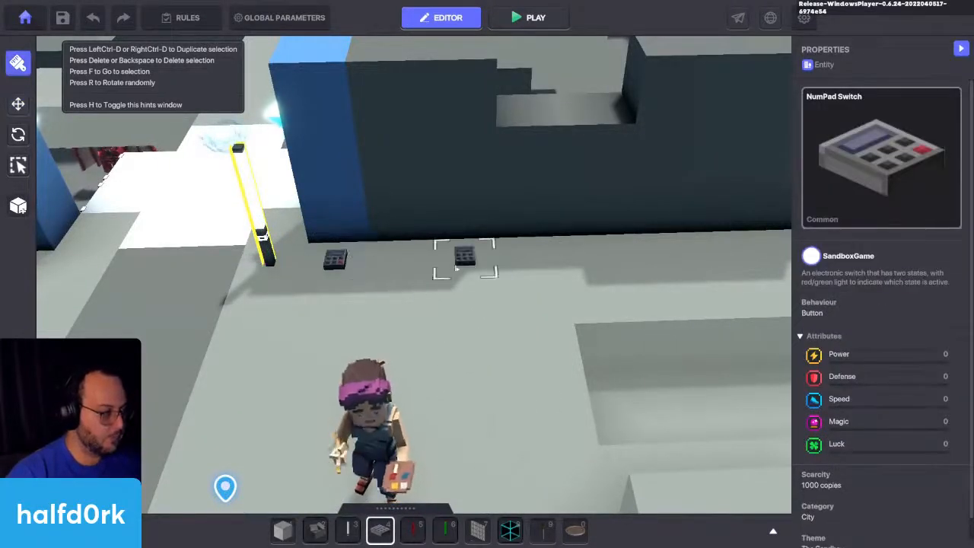
Step: Place two more NumPad Switches along the dark wall, spaced out beyond the first one, and leave placement mode
click(464, 261)
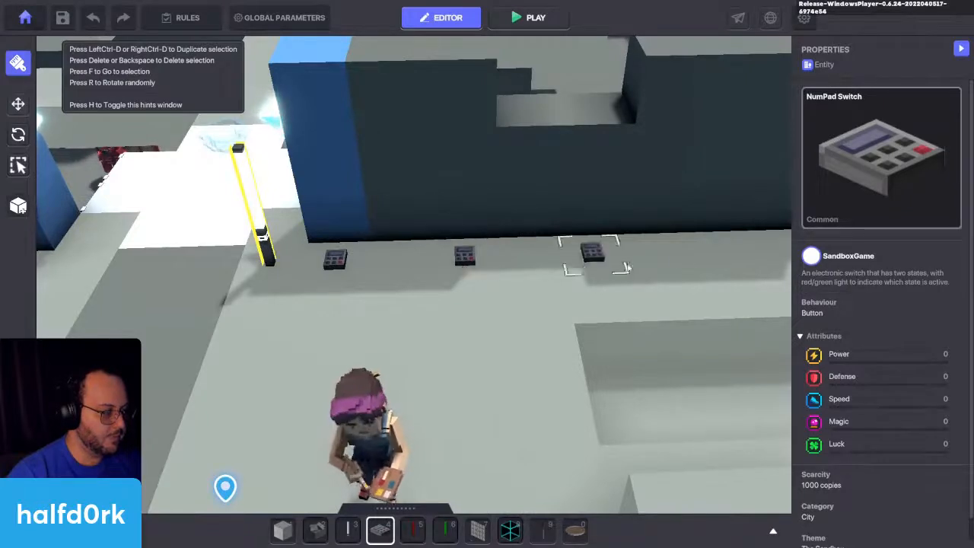
click(657, 251)
key(Escape)
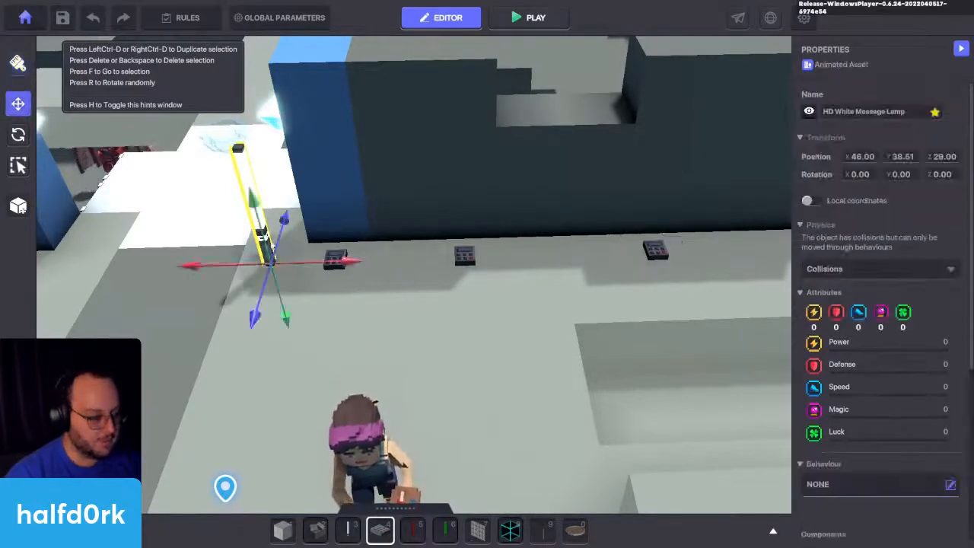
Step: Move the HD White Message Lamp along the wall past the switches to X 38 and give it the Basic Platform behaviour
drag(293, 269, 545, 258)
key(d)
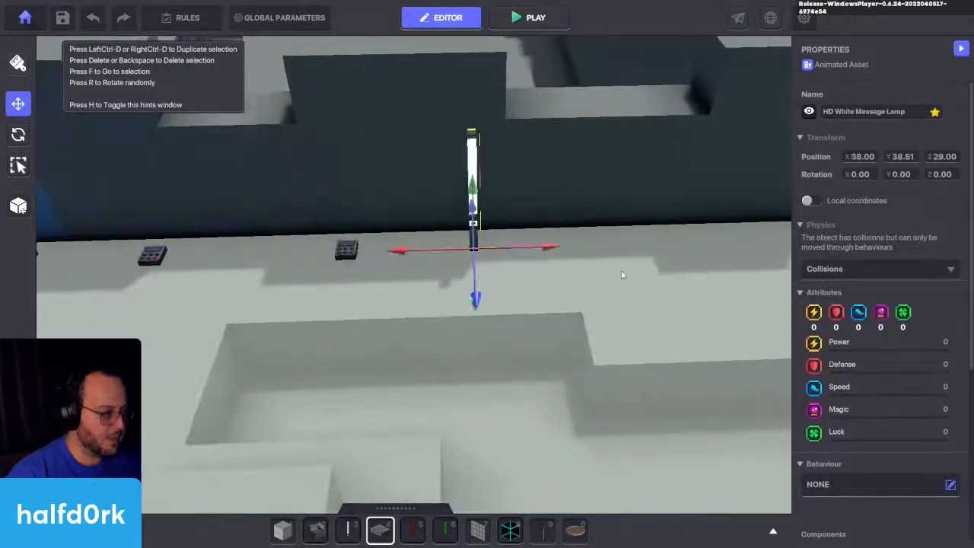
scroll(892, 237, down, 5)
click(844, 206)
click(352, 291)
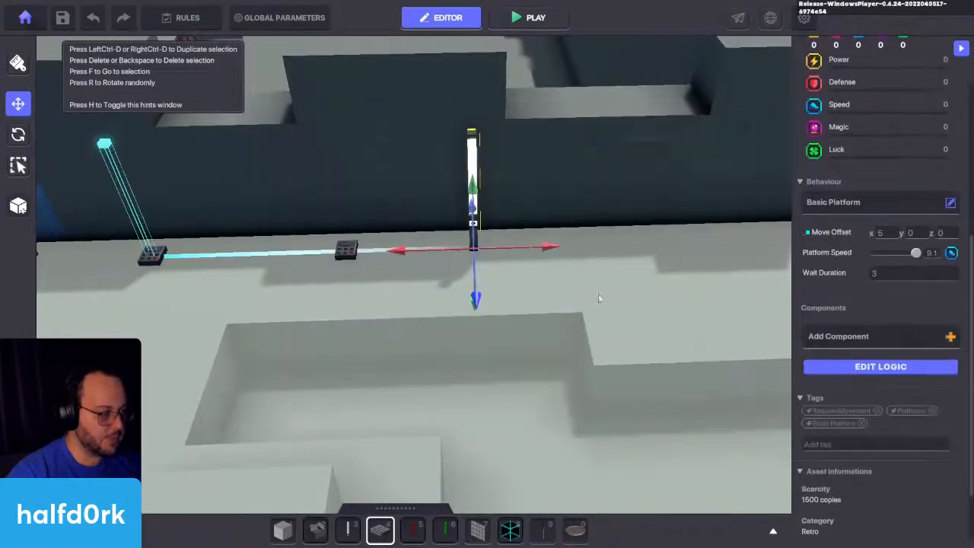
Step: Set the lamp's Move Offset X to 10 and add the tag lamp to it
right_drag(440, 273, 520, 272)
key(a)
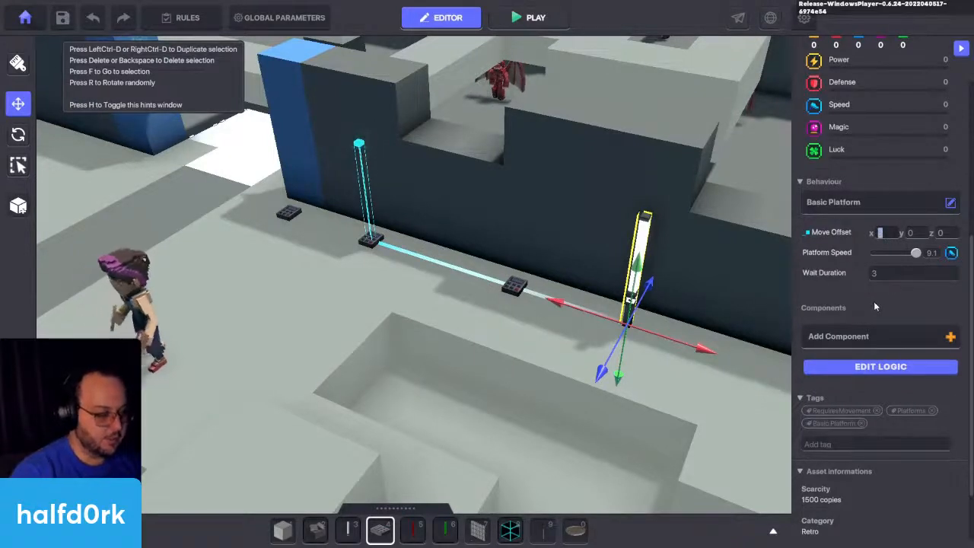
text(10)
key(Return)
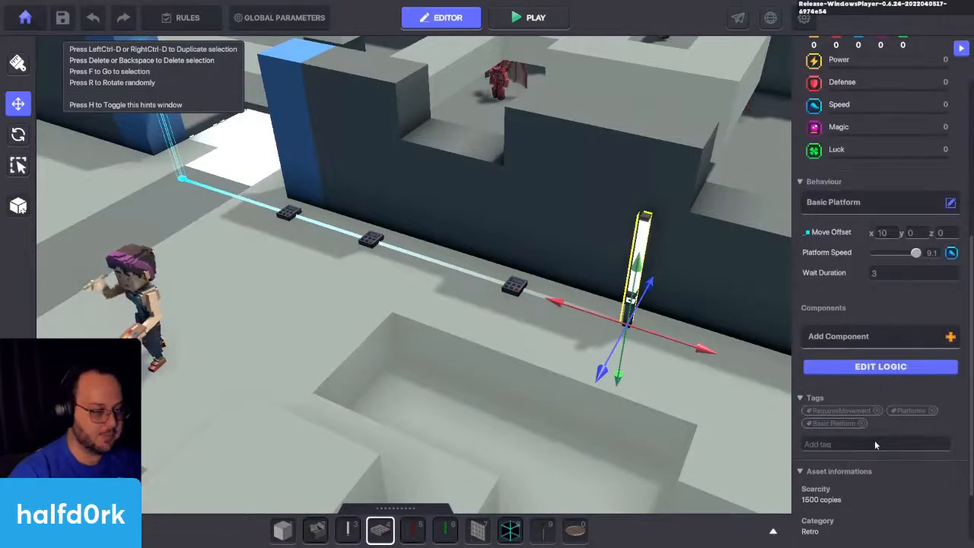
text(loop)
key(Return)
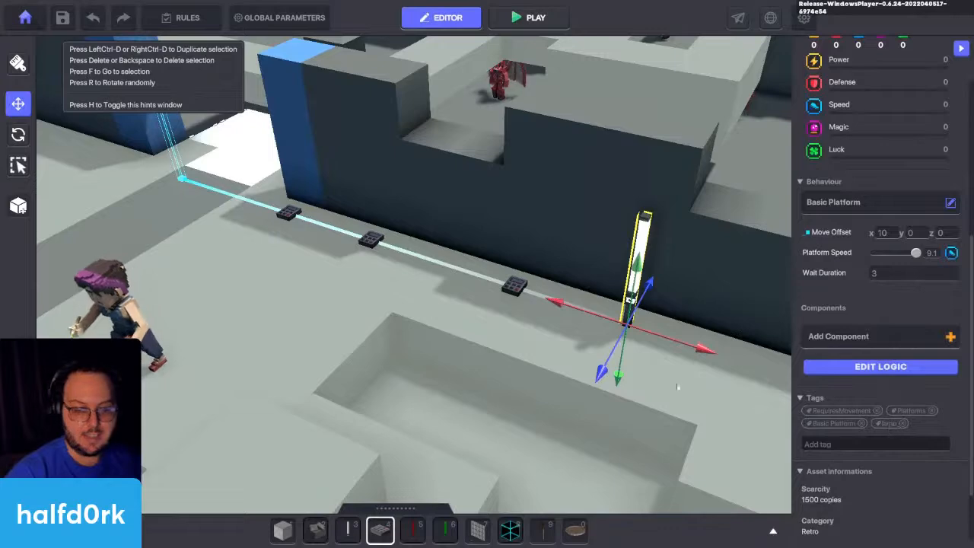
Step: Clear the behaviour of the NumPad Switch nearest the lamp and replace its Indicator component with a Speaker
click(514, 288)
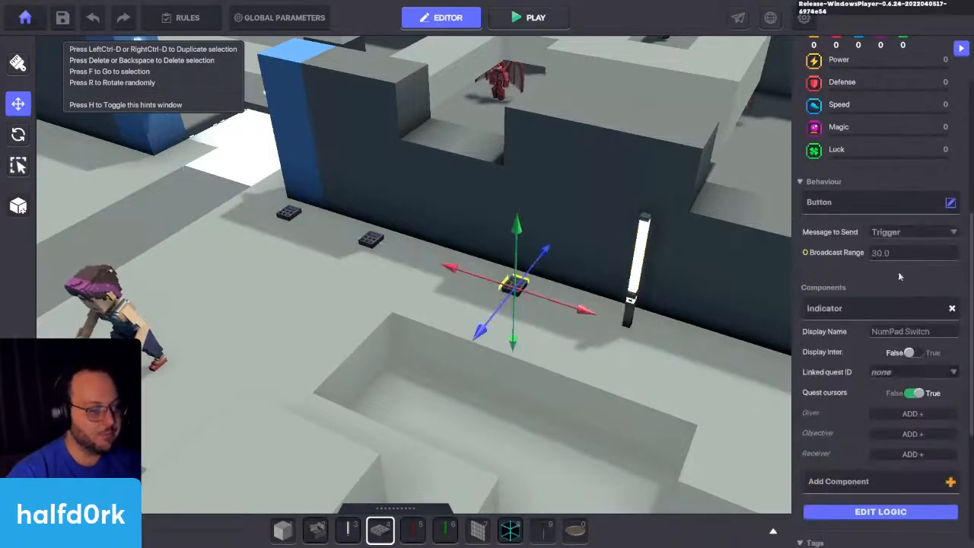
click(931, 207)
click(380, 202)
click(954, 273)
click(949, 275)
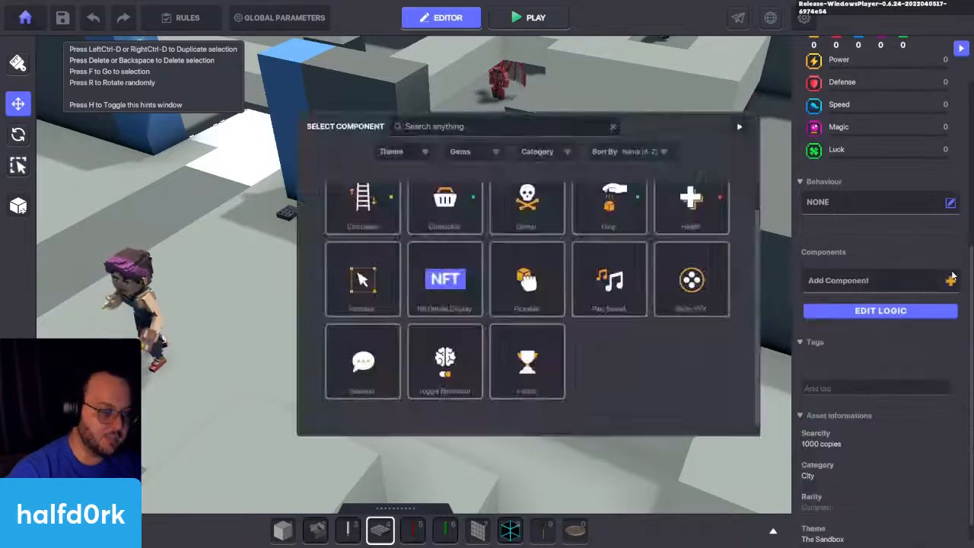
click(361, 364)
Step: Set the Speaker's display condition to DetectEntity and its text to lamp.1
click(891, 311)
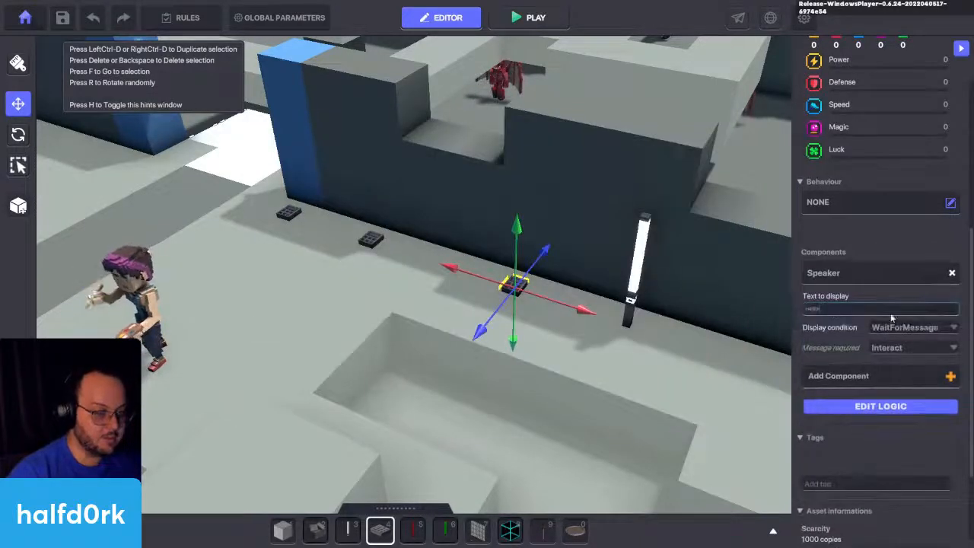
click(908, 327)
click(902, 338)
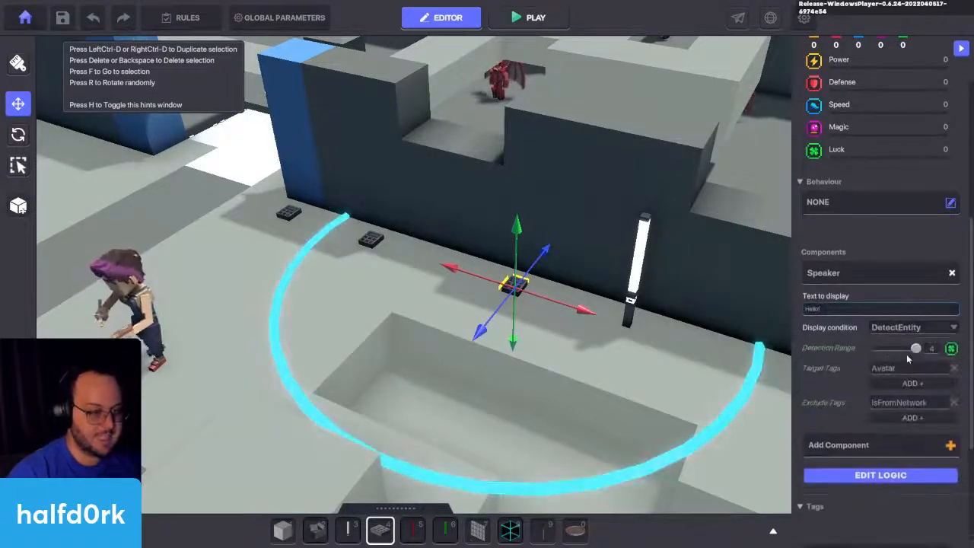
click(868, 309)
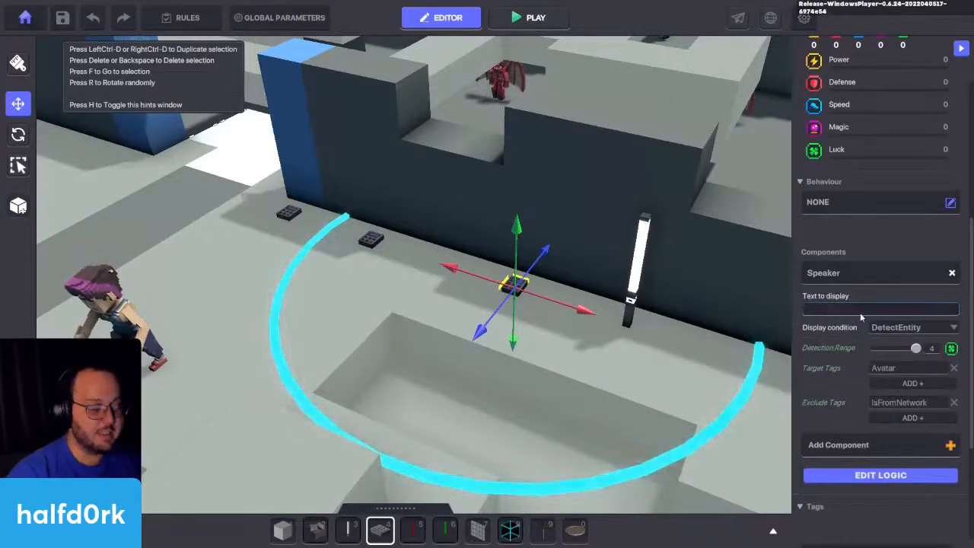
text(smp.1)
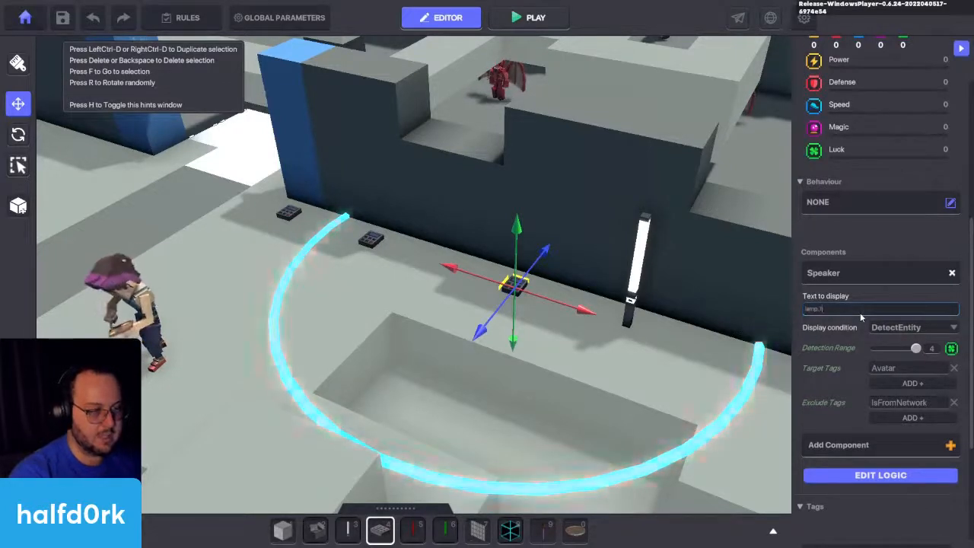
Step: Open the switch's full logic and add lamp.1 as the message sent when the Speaker has spoken
click(870, 475)
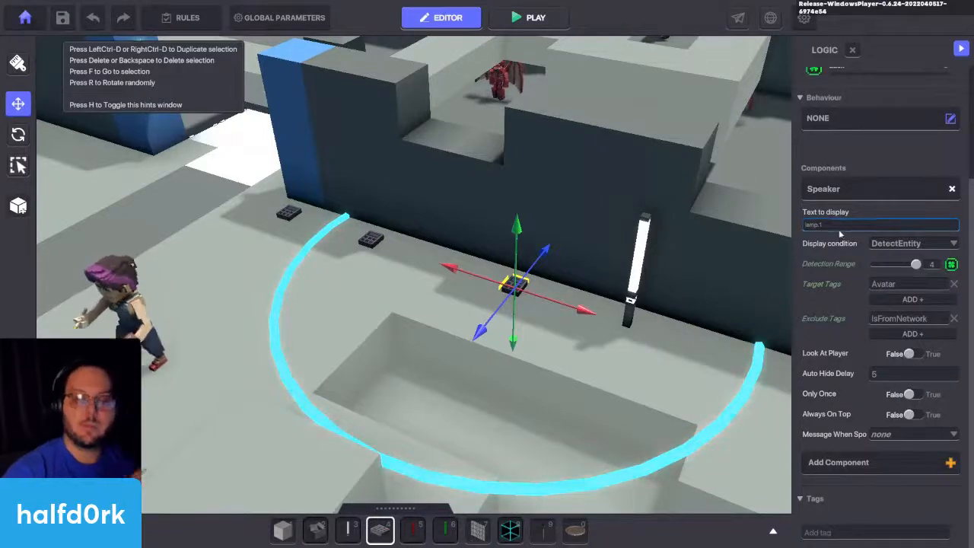
click(891, 435)
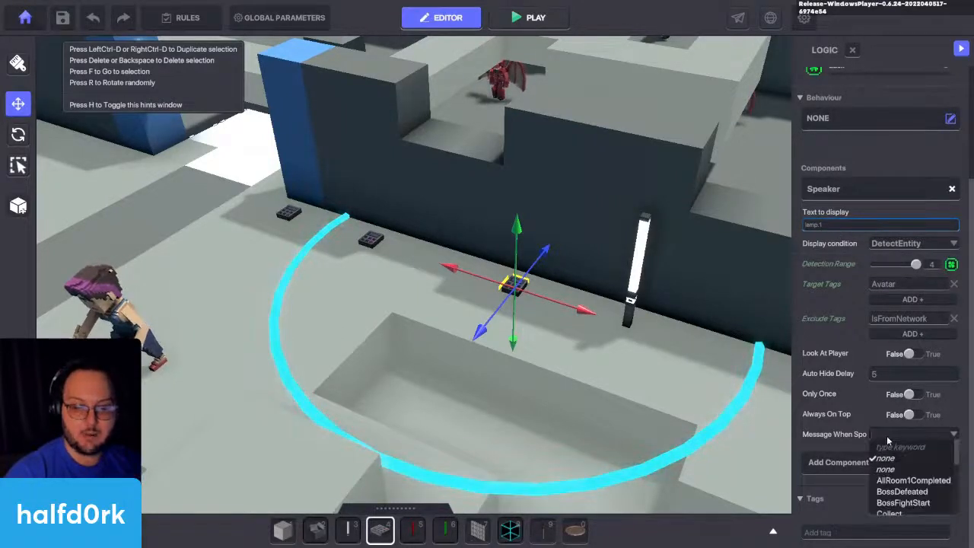
text(lamp.1)
click(888, 448)
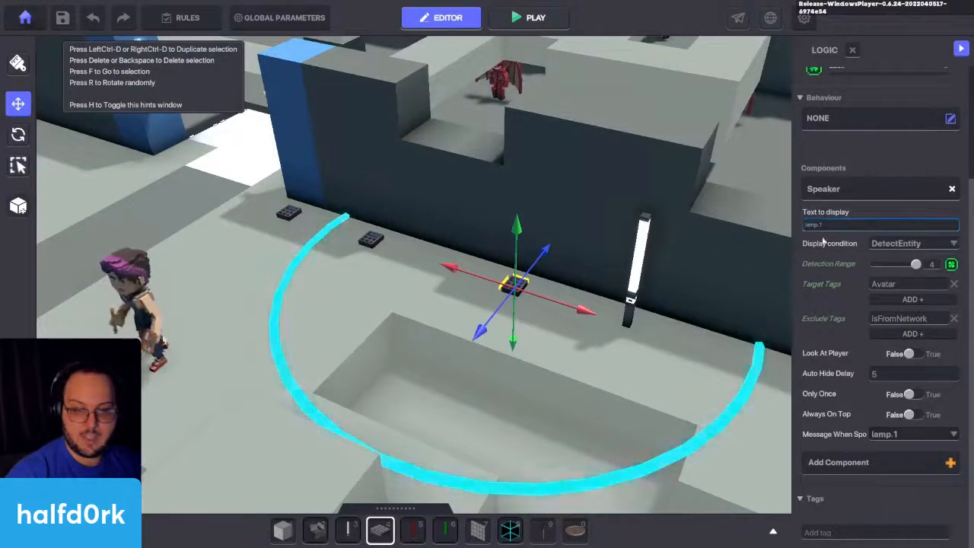
Step: Change the Speaker's target tag to lamp and reduce its Detection Range to 1
scroll(866, 218, up, 3)
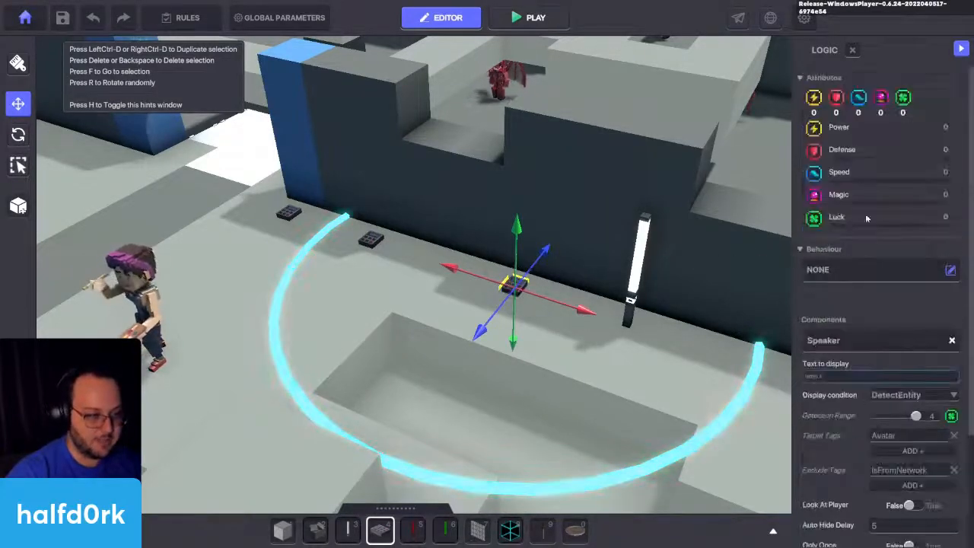
scroll(844, 68, down, 3)
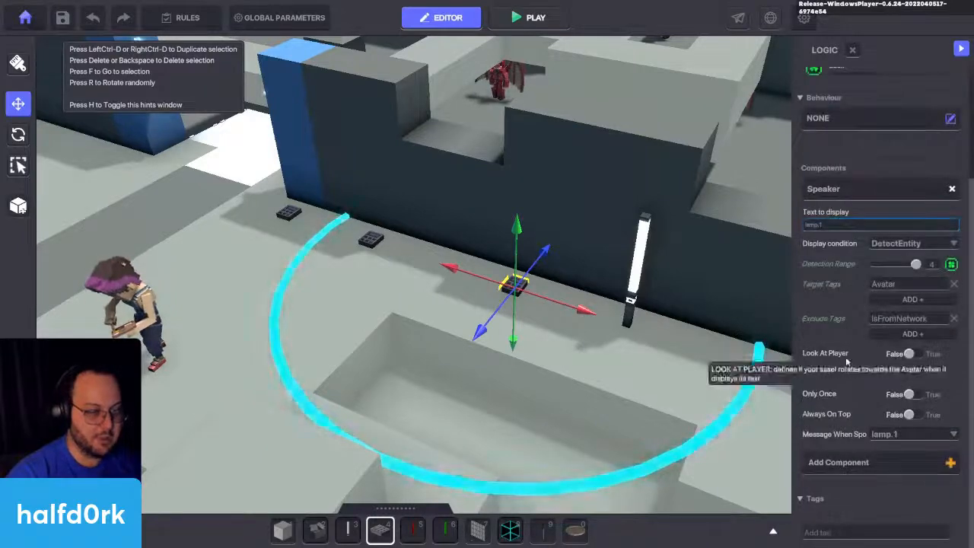
scroll(837, 342, up, 3)
scroll(896, 297, down, 3)
click(908, 286)
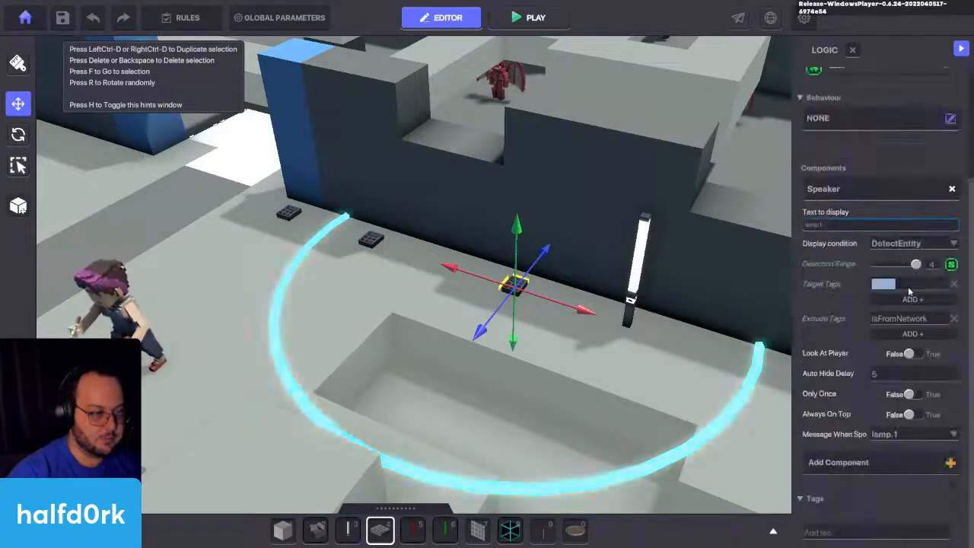
text(lam)
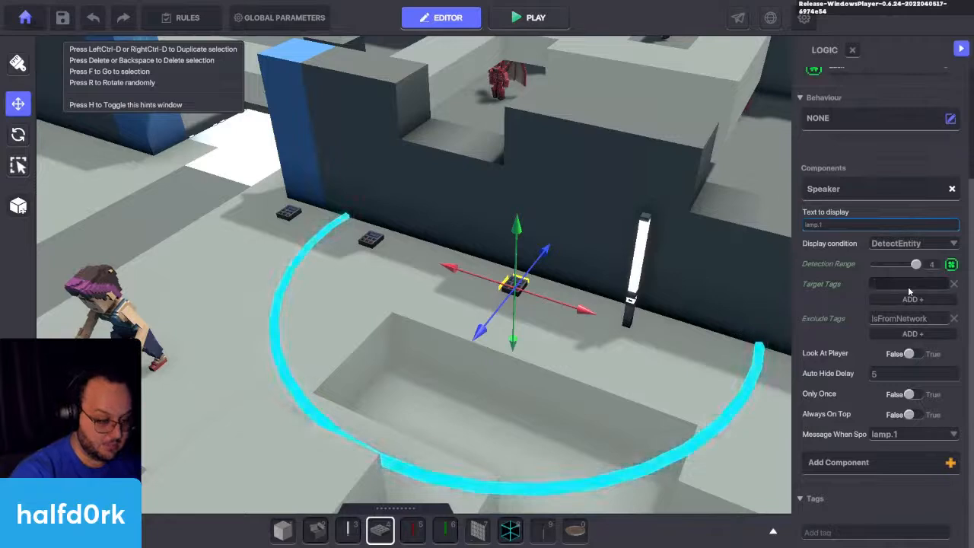
text(p)
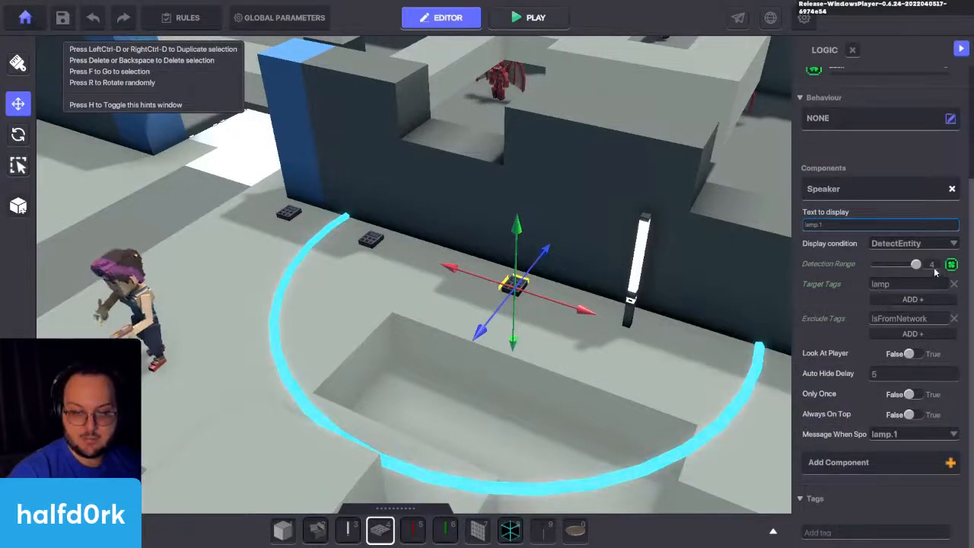
drag(916, 265, 883, 265)
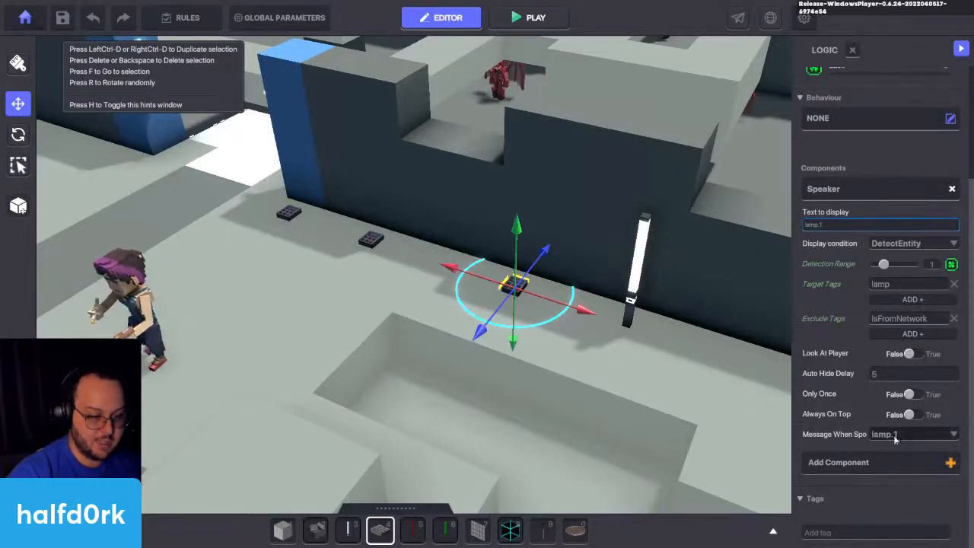
Step: Delete the two unconfigured NumPad Switches nearer the blue gate
click(370, 239)
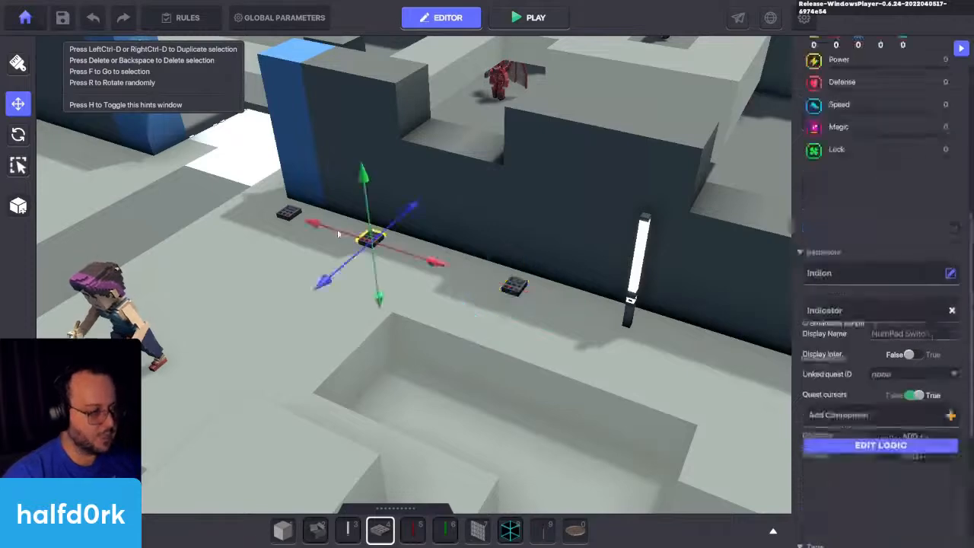
key(Delete)
click(293, 216)
key(Delete)
Step: Duplicate the remaining configured NumPad Switch and place the copy along the wall at X 42
click(516, 287)
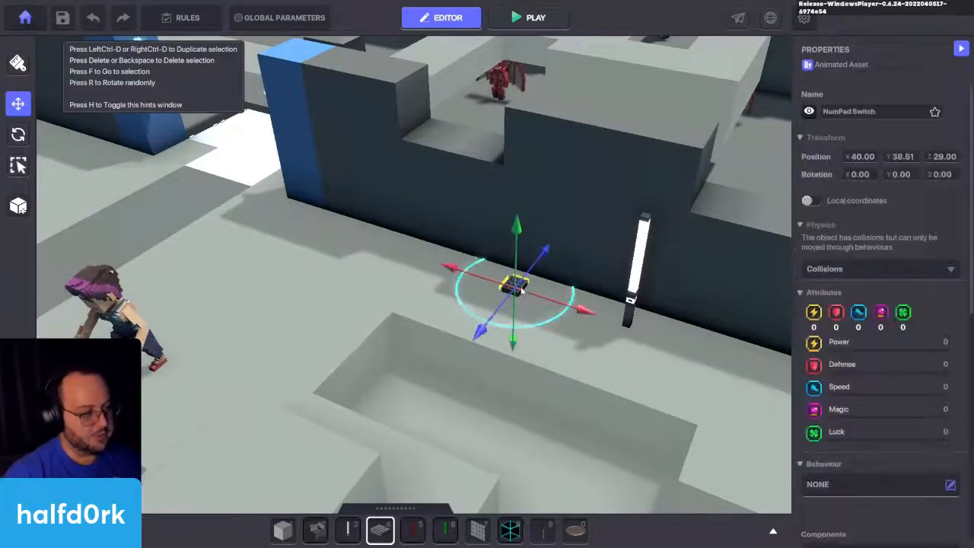
key(ctrl+d)
drag(531, 347, 430, 272)
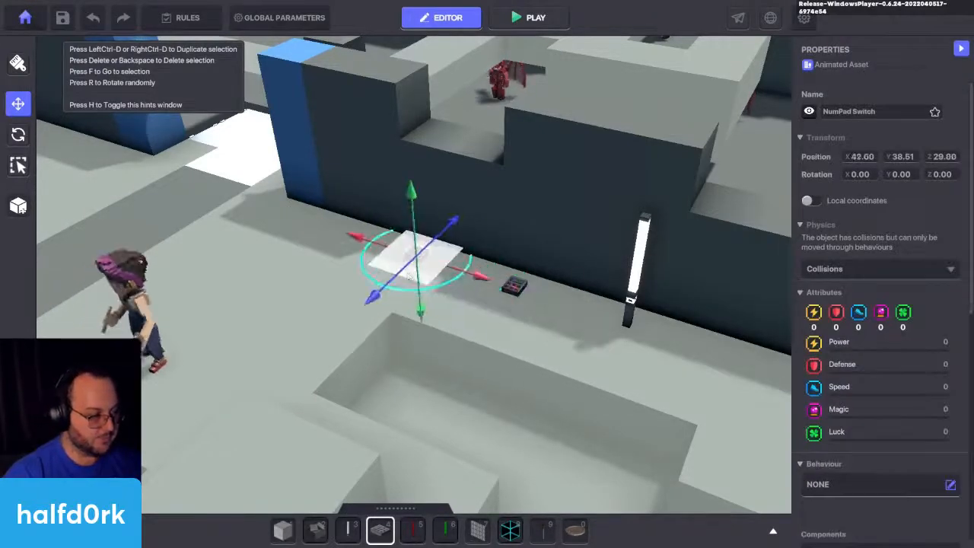
Step: Set the duplicated switch's Speaker text to lamp.2 and rename the switch as Lamp.2
scroll(897, 323, down, 2)
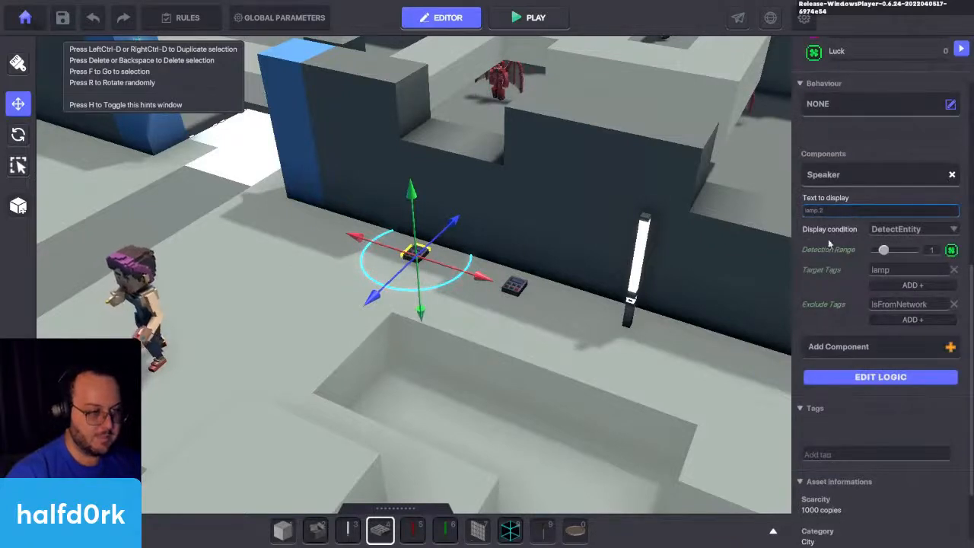
scroll(826, 168, up, 4)
click(882, 114)
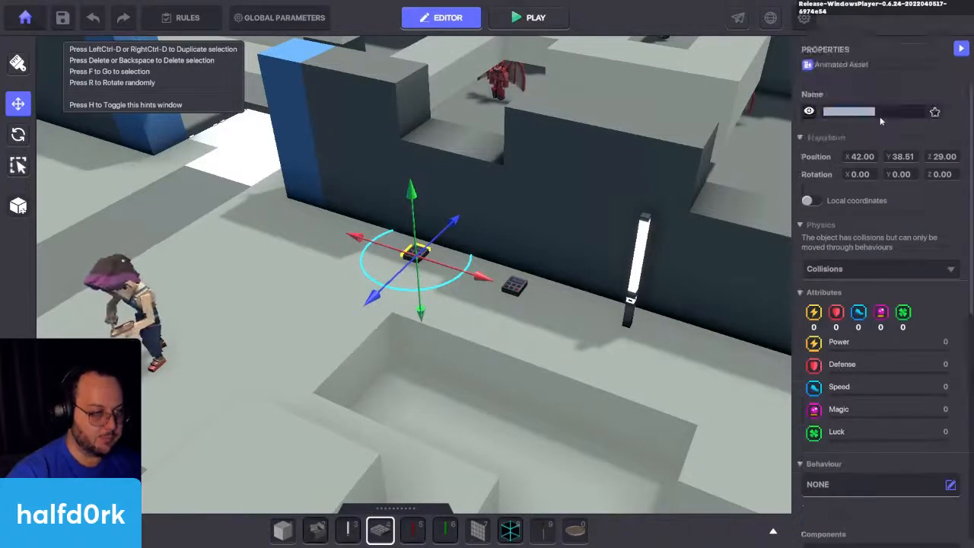
text(Lamp.2)
Step: In the Lamp.2 switch's full logic, add lamp.2 as the message sent when its Speaker has spoken
scroll(877, 293, down, 4)
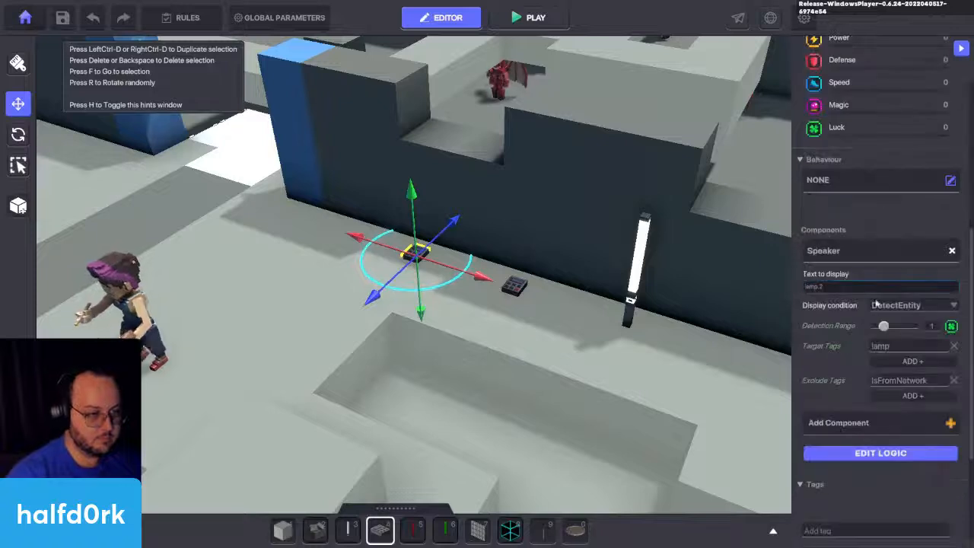
click(882, 455)
scroll(853, 411, down, 2)
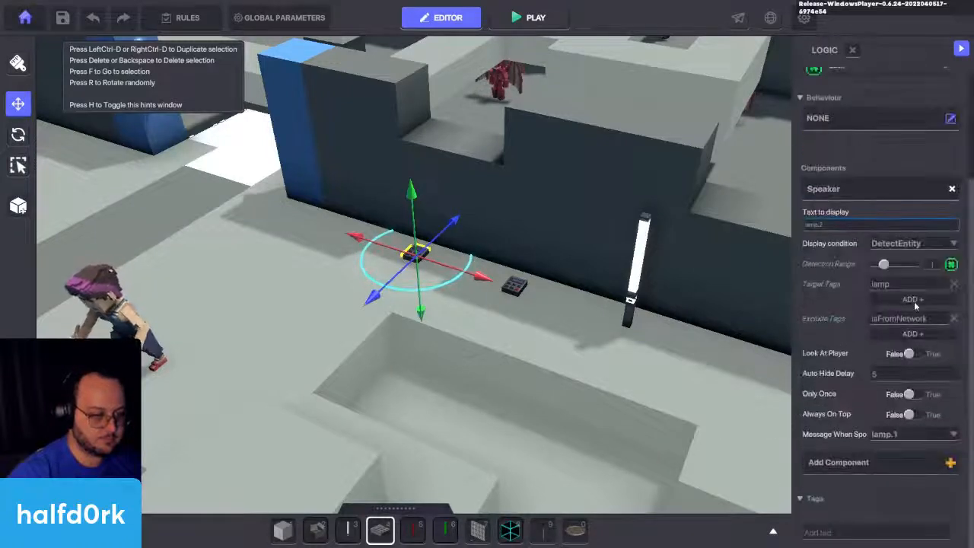
click(904, 433)
text(lamp.2)
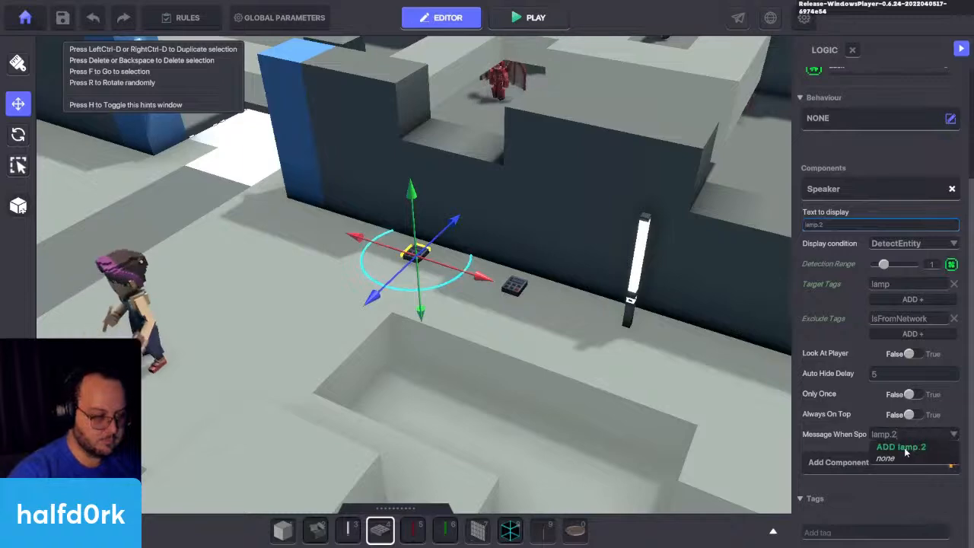
click(906, 450)
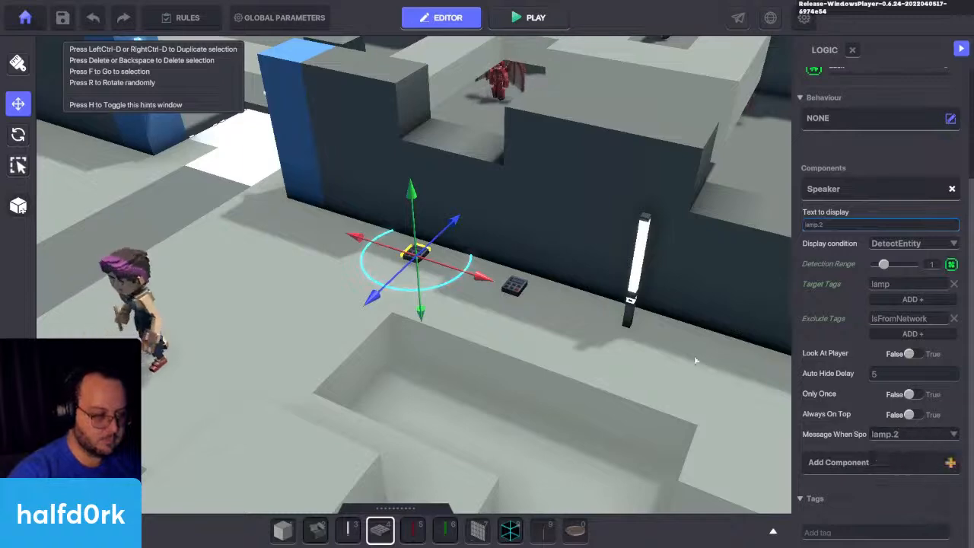
Step: Duplicate the Lamp.2 switch and place the copy farther along the wall at X 44
right_drag(696, 359, 522, 350)
key(ctrl+d)
drag(376, 363, 262, 342)
Step: Set the newest duplicated switch's Speaker text to lamp.3
scroll(887, 460, down, 3)
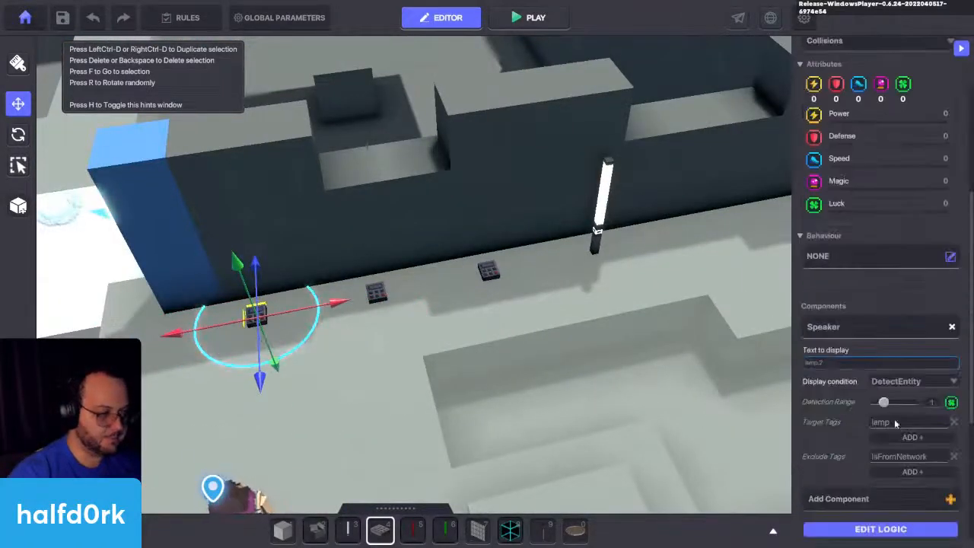
scroll(886, 458, up, 3)
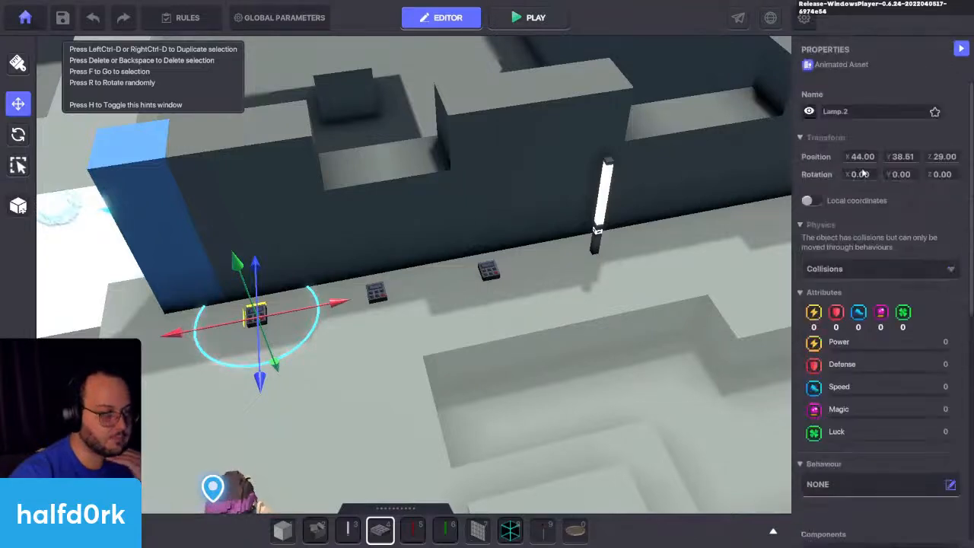
double_click(873, 108)
scroll(866, 230, down, 5)
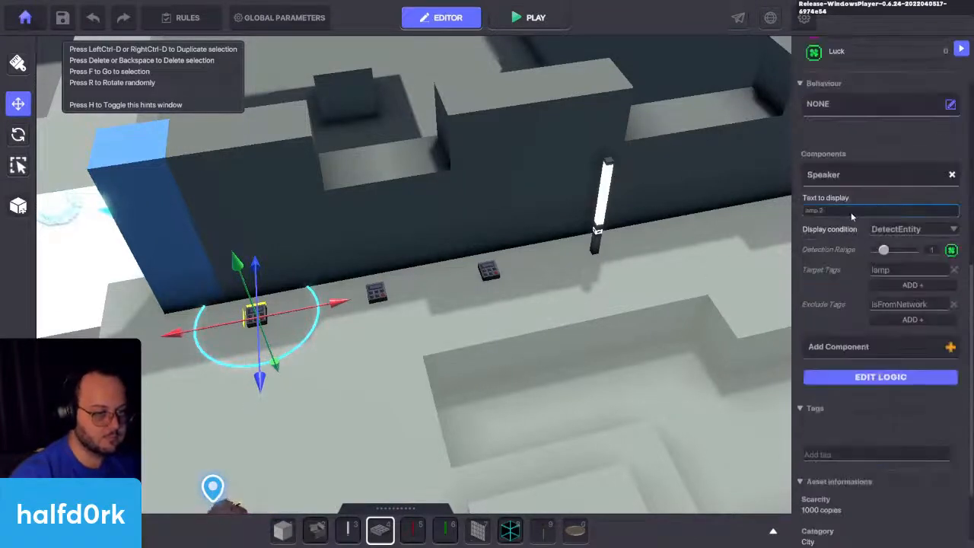
Step: In the same switch's full logic, add lamp.3 as the message sent when its Speaker has spoken
click(879, 377)
scroll(883, 396, down, 3)
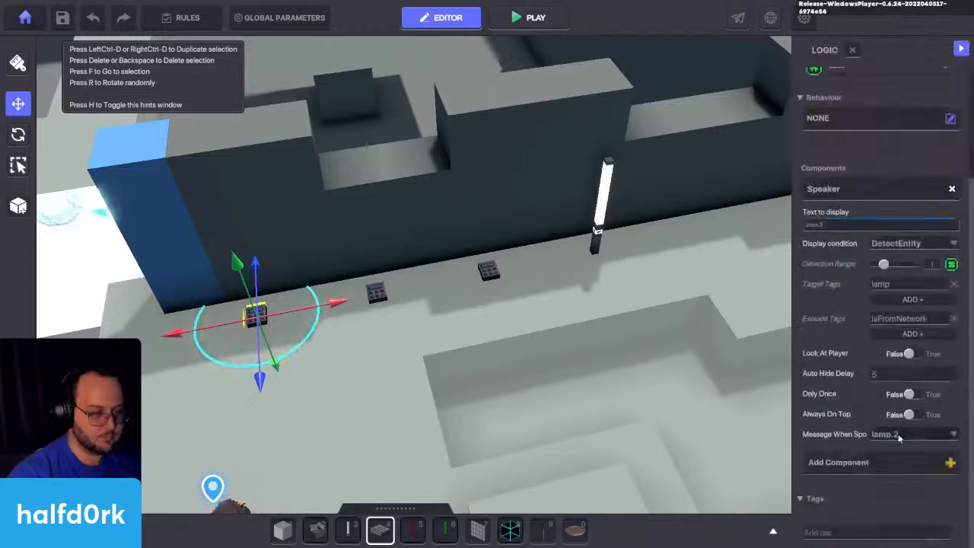
click(905, 432)
text(lamp.3)
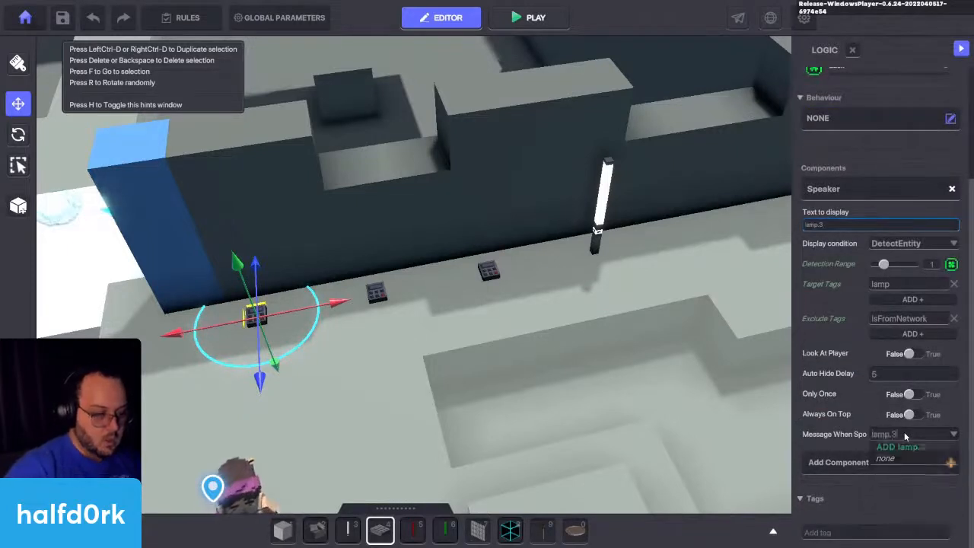
click(906, 448)
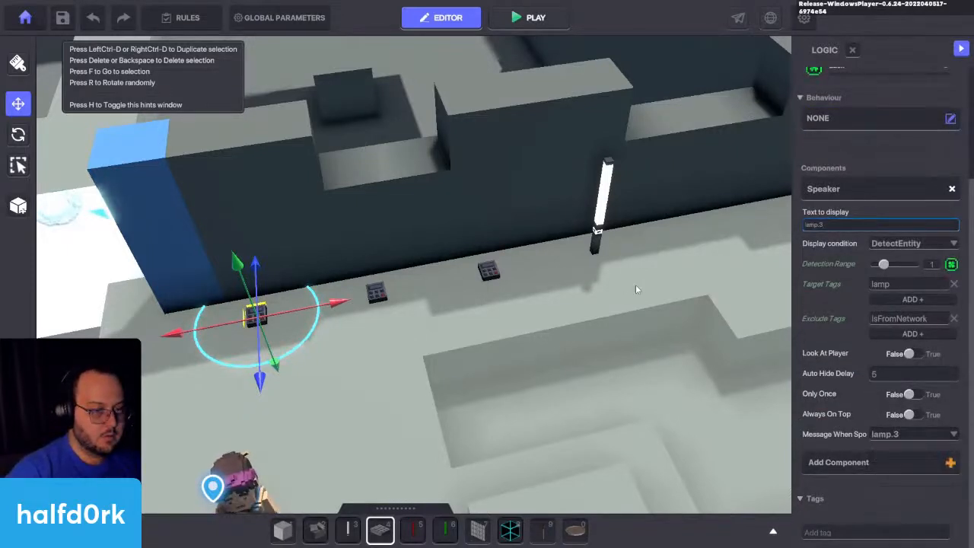
Step: Check the lamp platform's movement settings, then playtest it passing the three NumPad Switches and return to editing
click(597, 228)
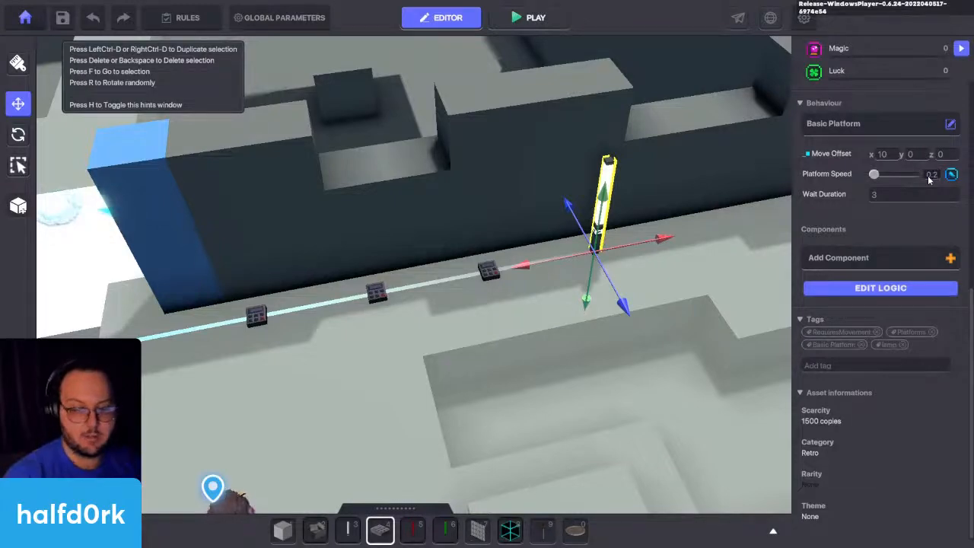
key(ctrl+p)
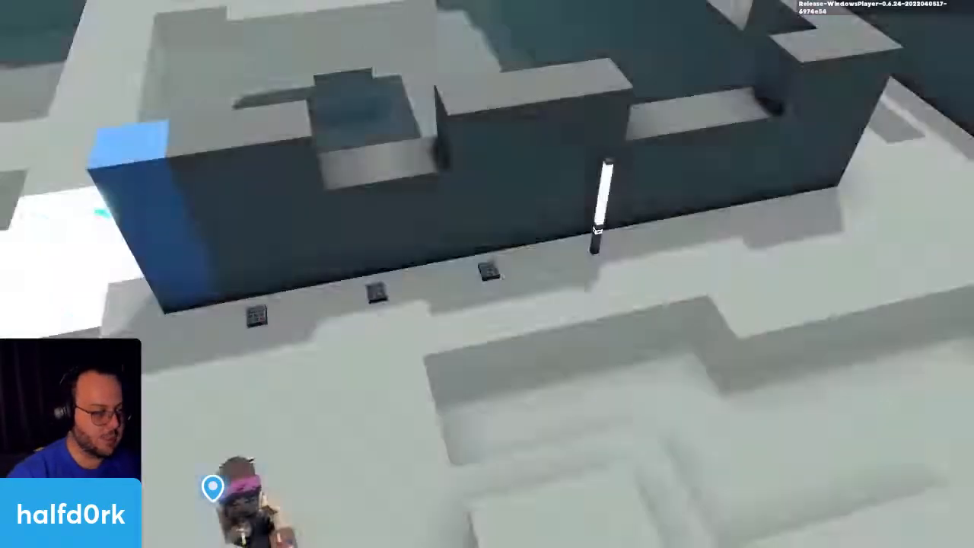
key(w)
key(space)
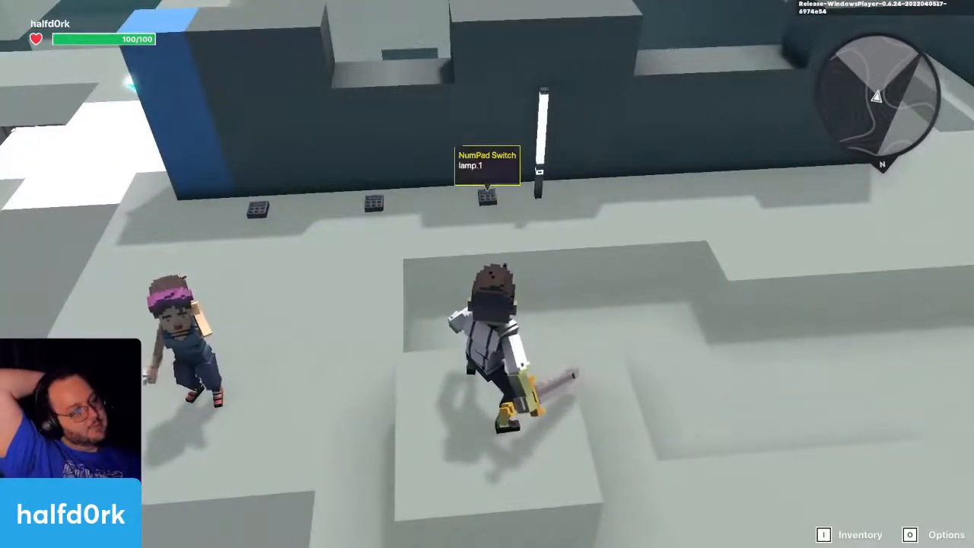
key(a)
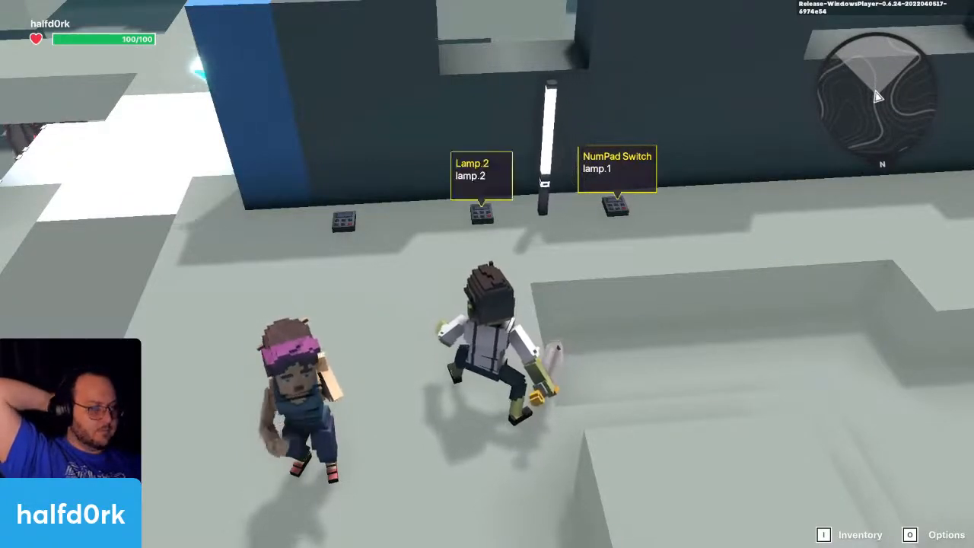
key(a)
key(w)
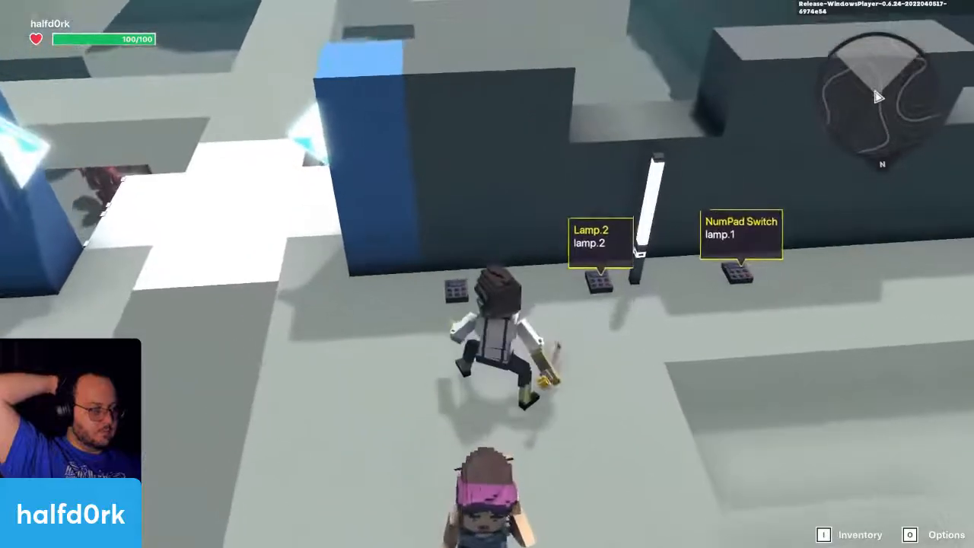
key(s)
key(d)
key(Escape)
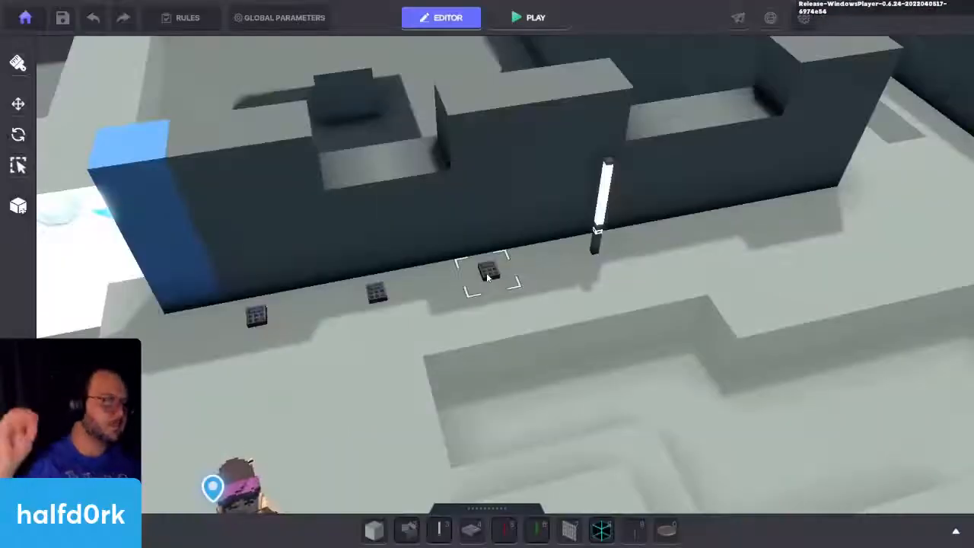
Step: Remove the Toggle Behaviour component from the Miss Finearts character
scroll(487, 278, down, 3)
key(s)
click(397, 263)
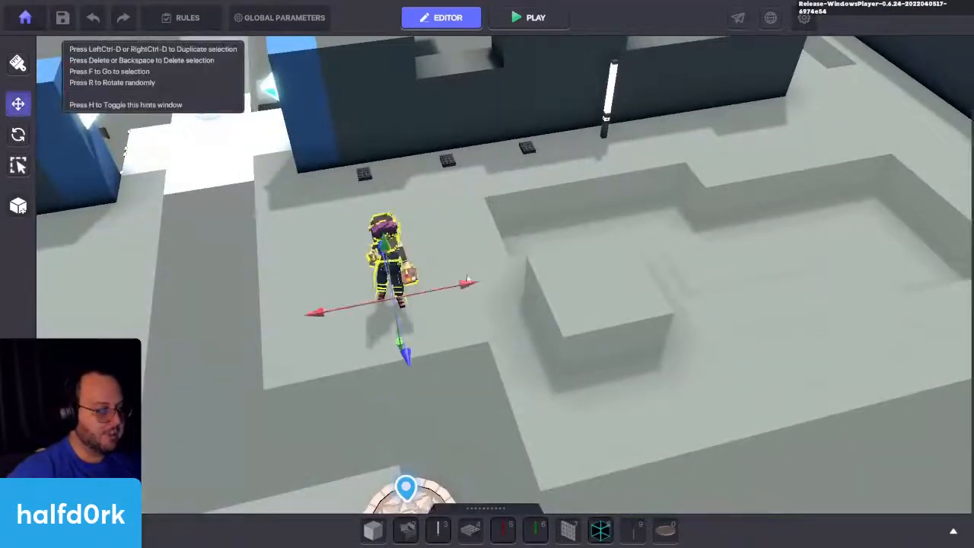
right_drag(468, 280, 468, 256)
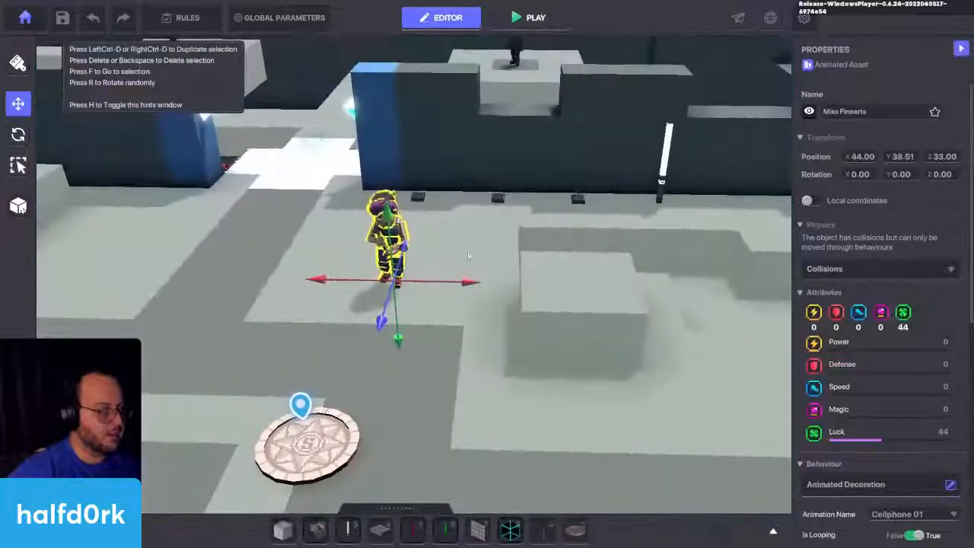
scroll(495, 337, up, 2)
scroll(844, 307, down, 3)
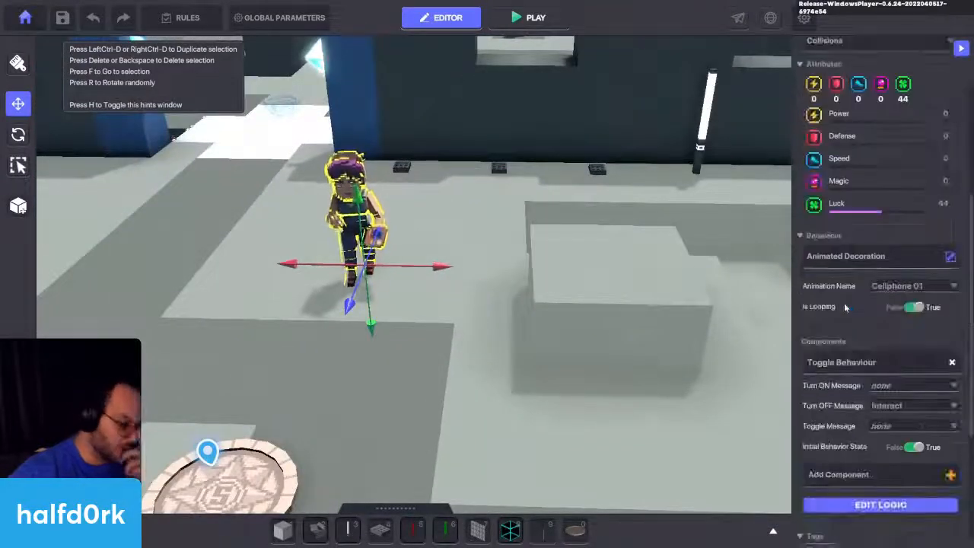
click(953, 364)
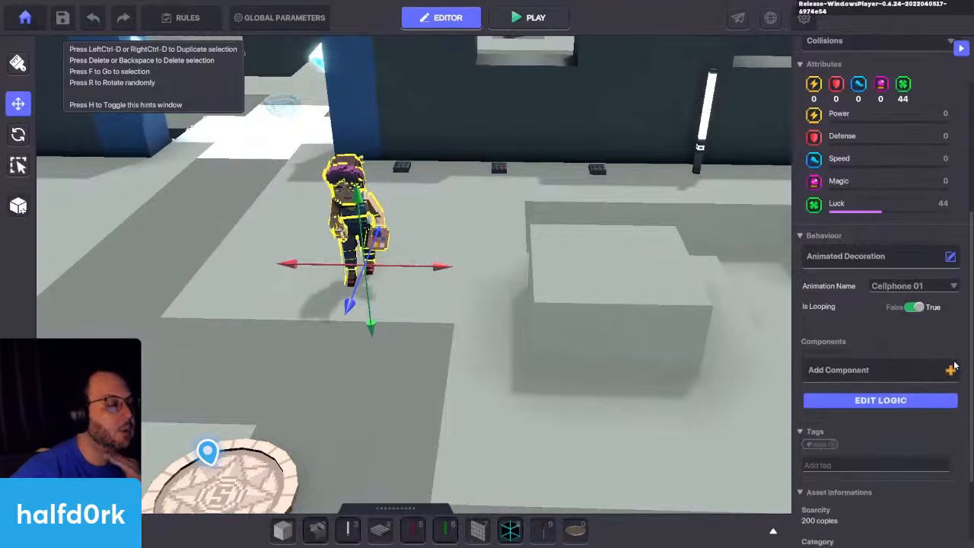
click(914, 372)
click(742, 128)
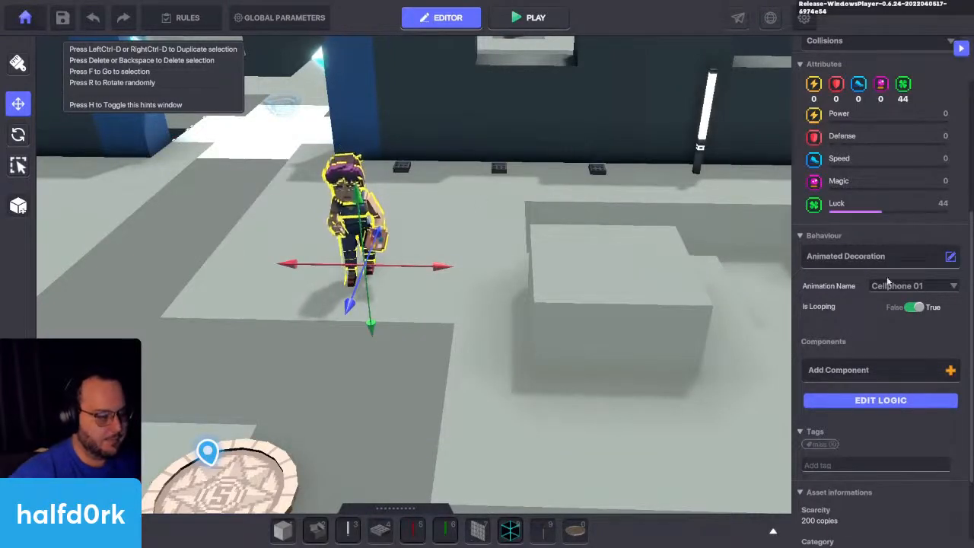
Step: Place an HD Red Health Lamp on the floor beside the character at X 42, Z 33
key(a)
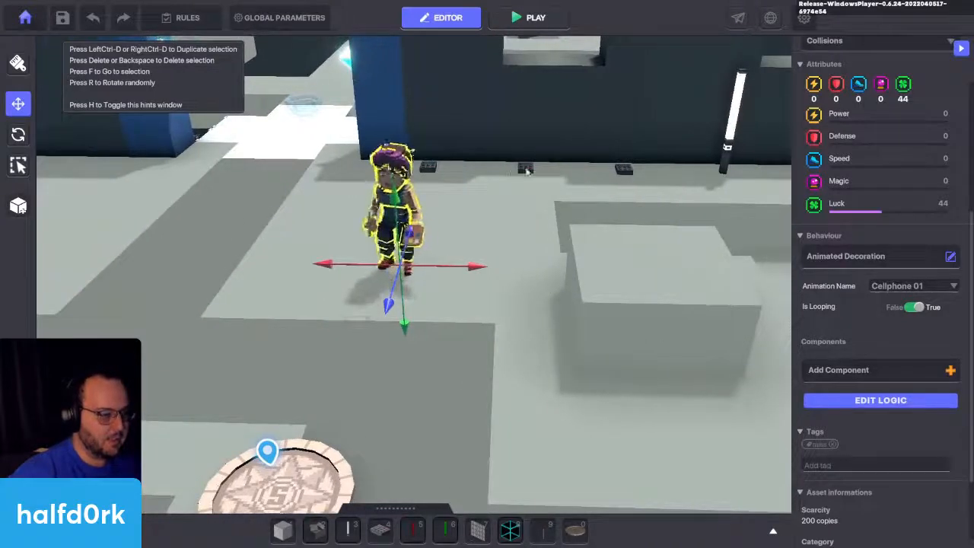
key(w)
key(d)
key(w)
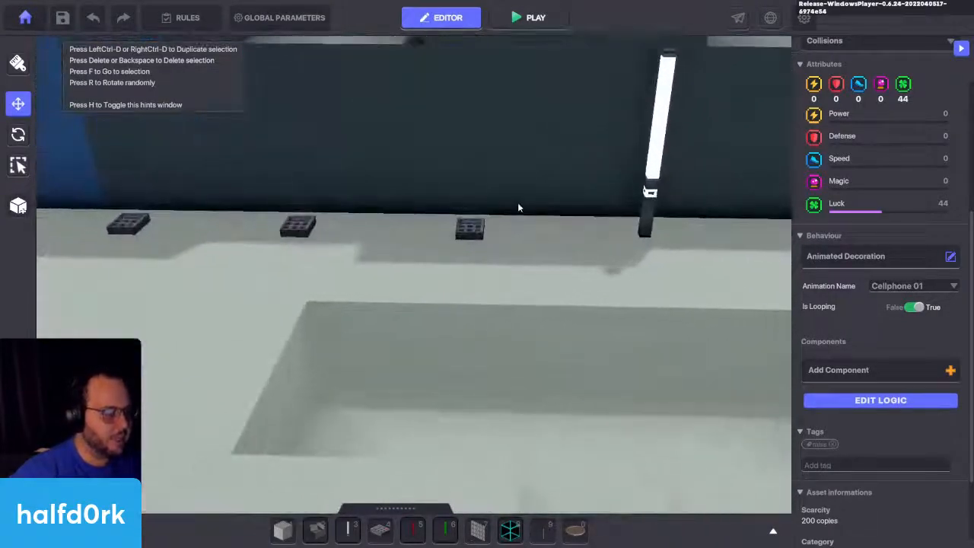
key(s)
key(a)
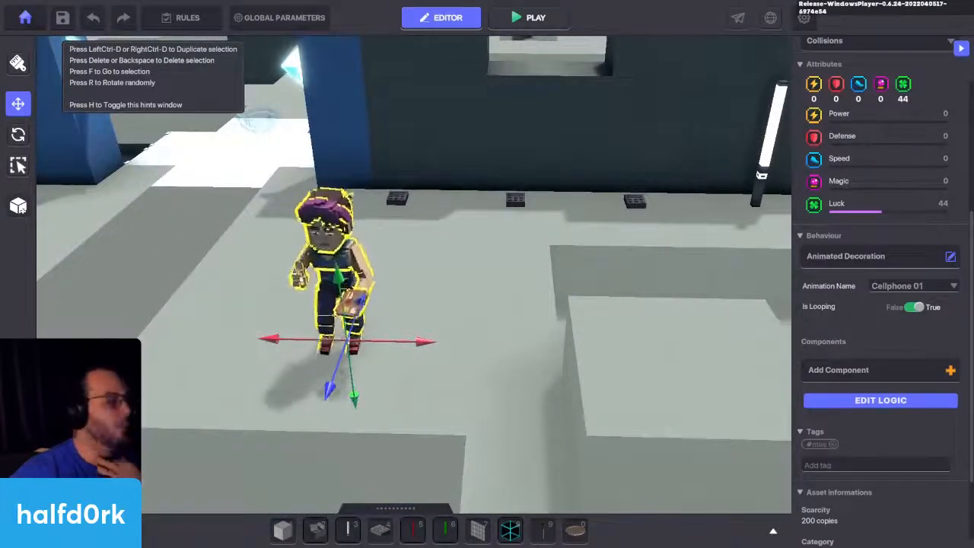
click(410, 533)
click(525, 365)
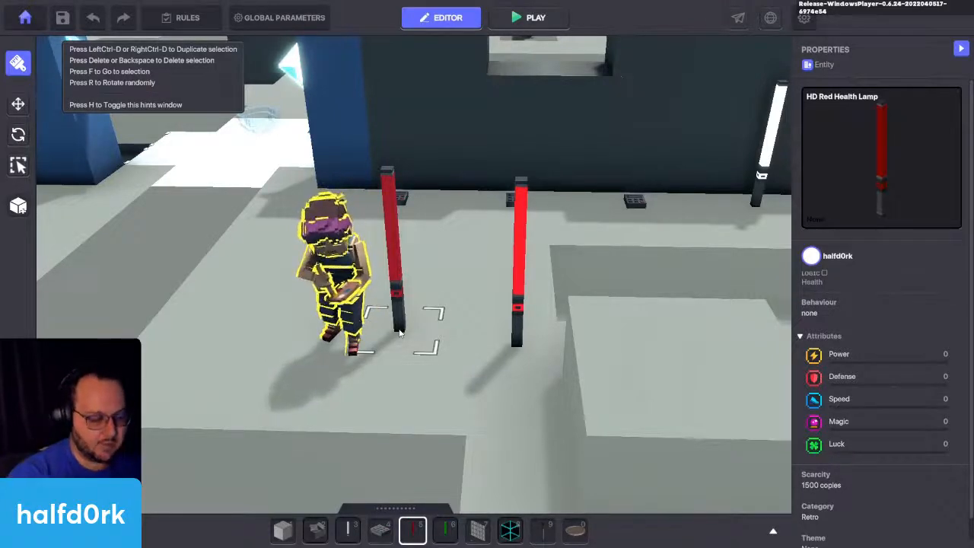
key(Escape)
click(518, 301)
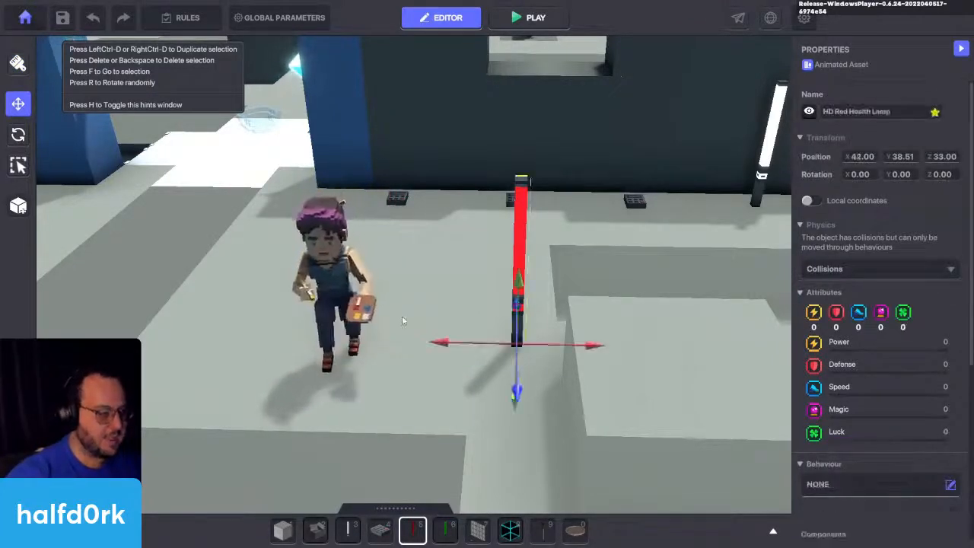
key(f)
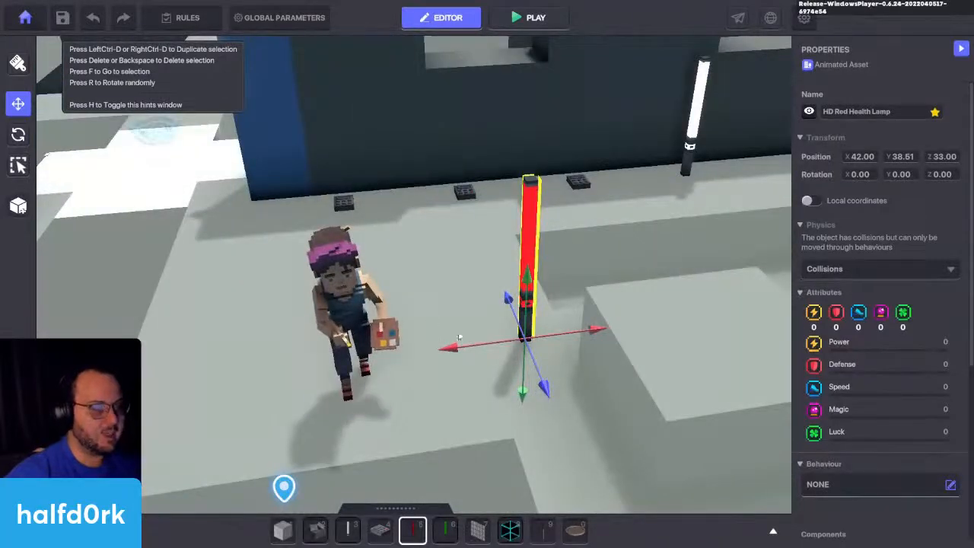
Step: Move the Miss Finearts character to X 44.50, Z 32.50, farther from the red lamp
click(347, 335)
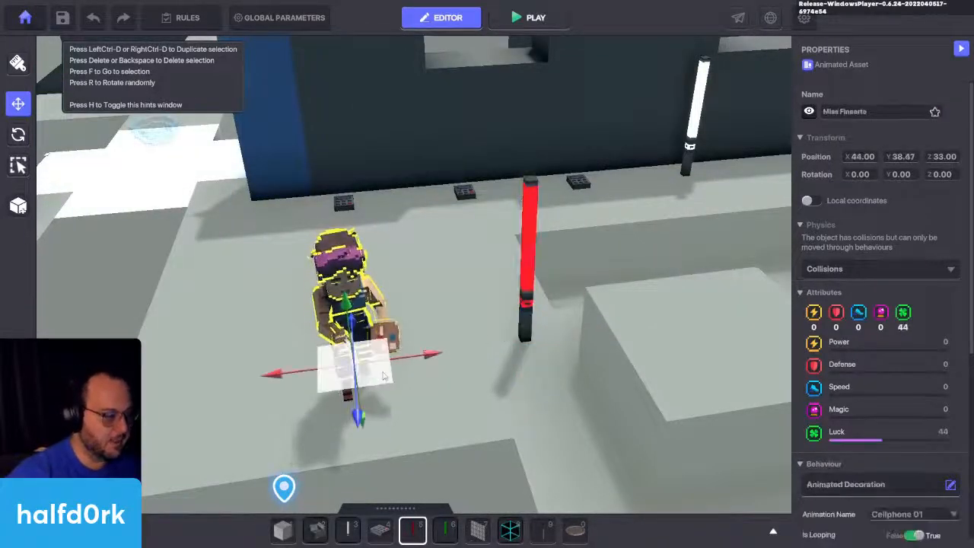
drag(364, 363, 405, 333)
right_drag(430, 370, 525, 374)
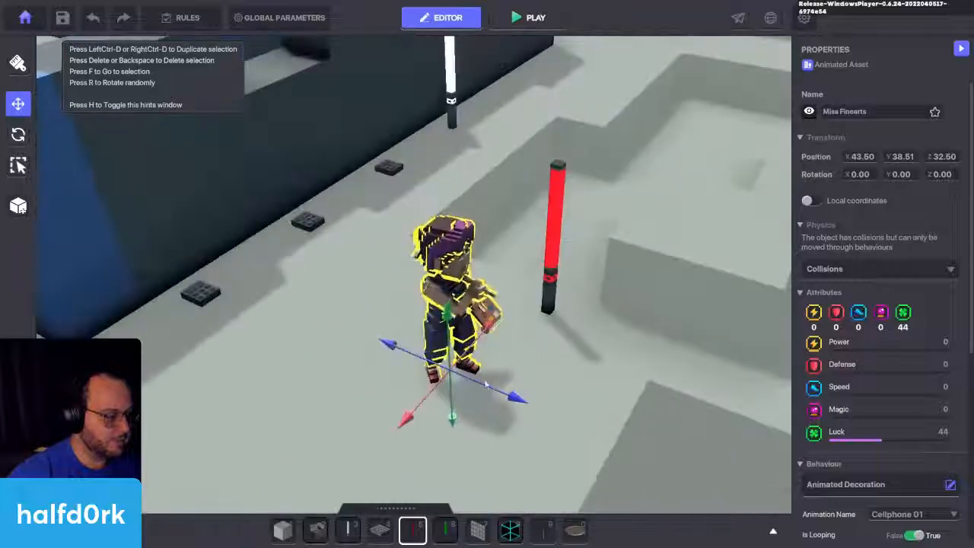
drag(449, 377, 398, 435)
right_drag(561, 380, 505, 429)
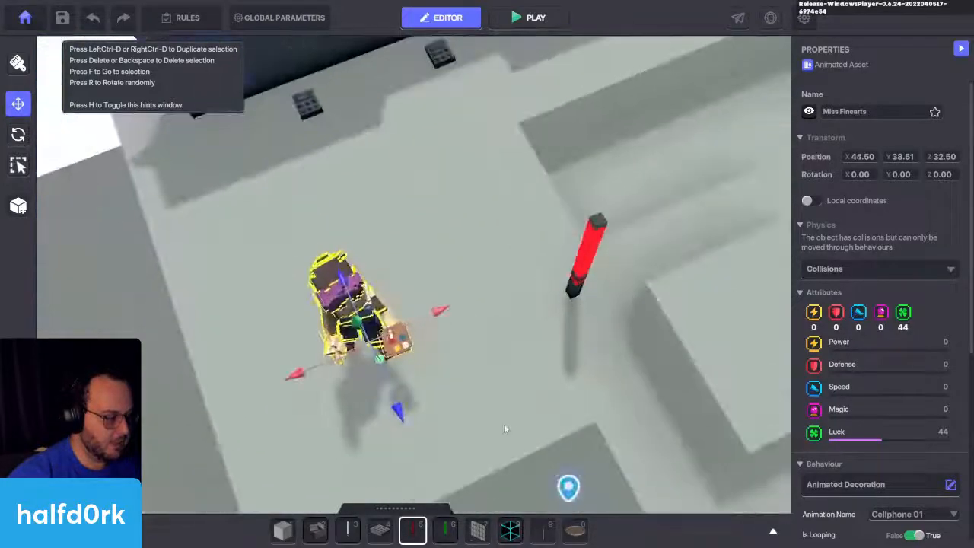
Step: Move the HD Red Health Lamp away from the character to X 39.50, Z 33
click(581, 294)
key(d)
drag(511, 301, 684, 229)
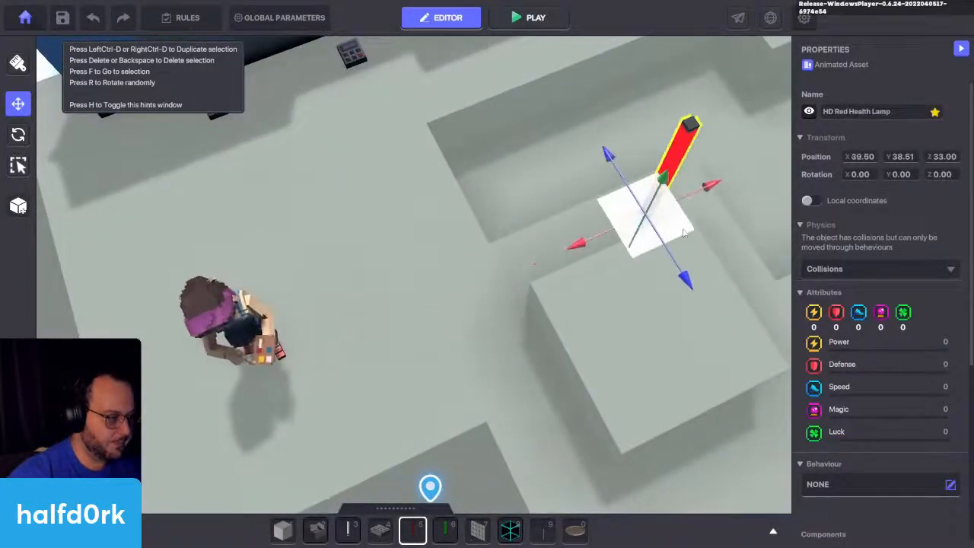
mouse_move(596, 324)
right_down()
mouse_move(476, 220)
mouse_move(443, 207)
right_up()
click(329, 207)
right_drag(456, 266, 542, 257)
scroll(906, 283, down, 3)
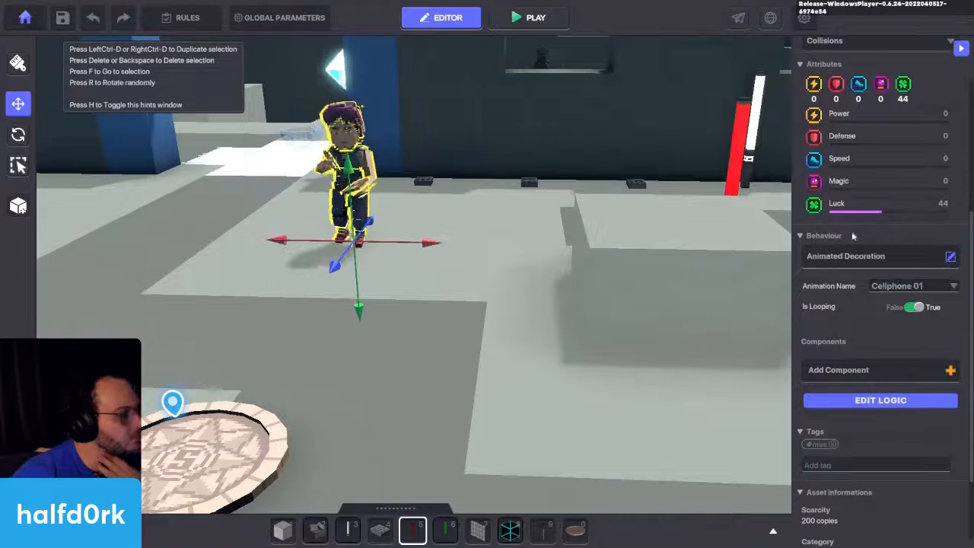
click(734, 169)
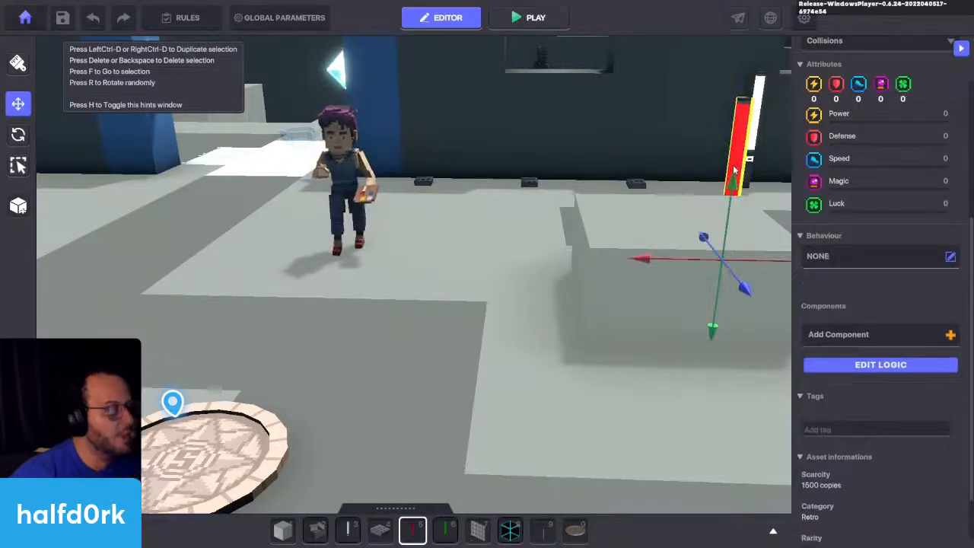
click(328, 151)
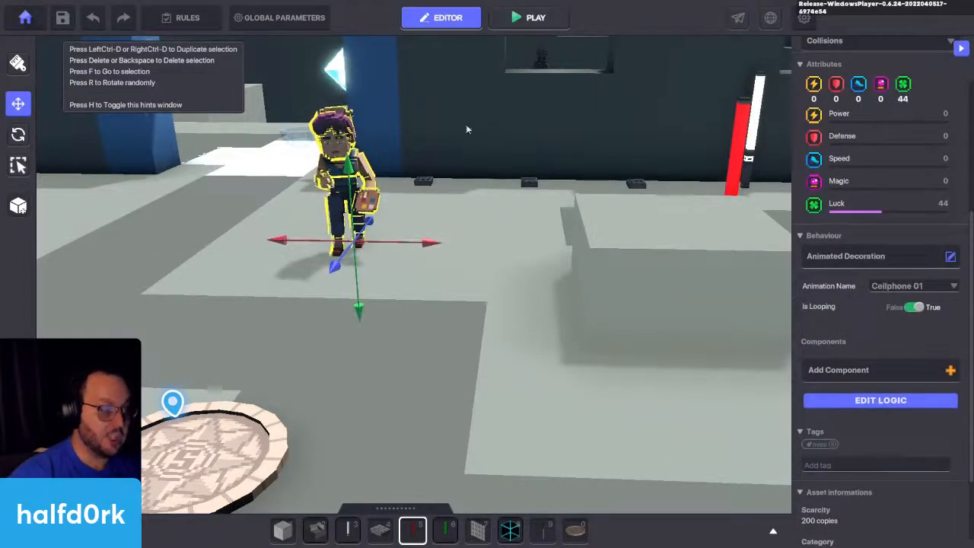
Step: Rename the HD Red Health Lamp as miss lamp 0
click(757, 157)
scroll(864, 114, up, 5)
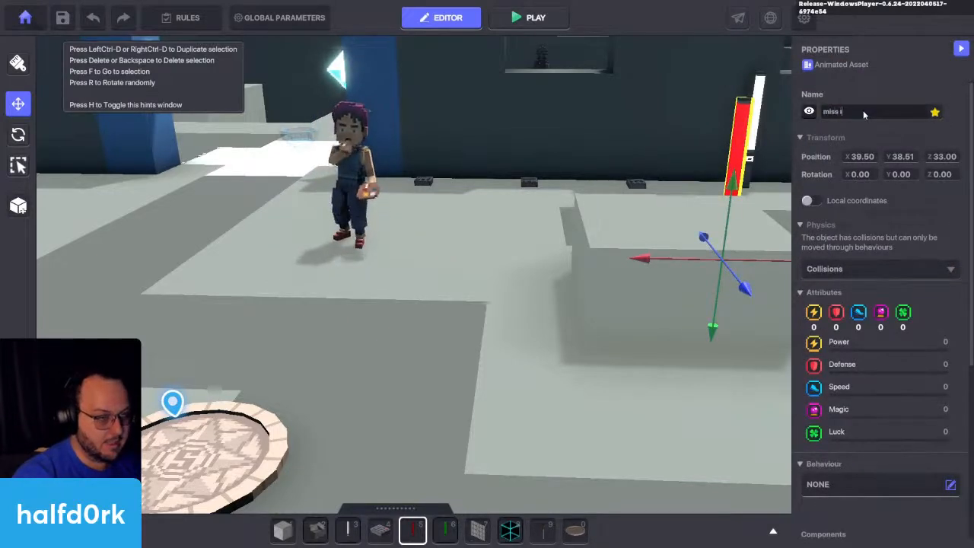
text(amp)
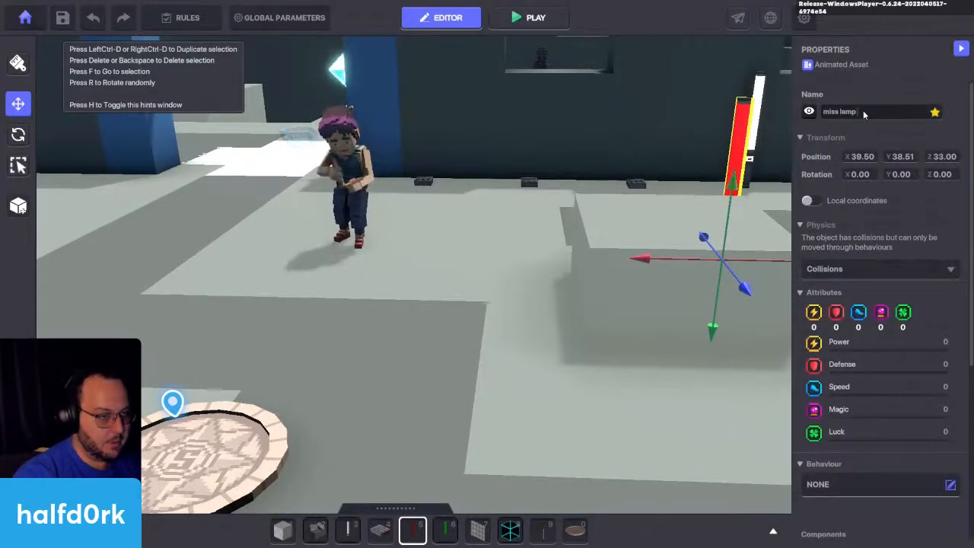
text( 0)
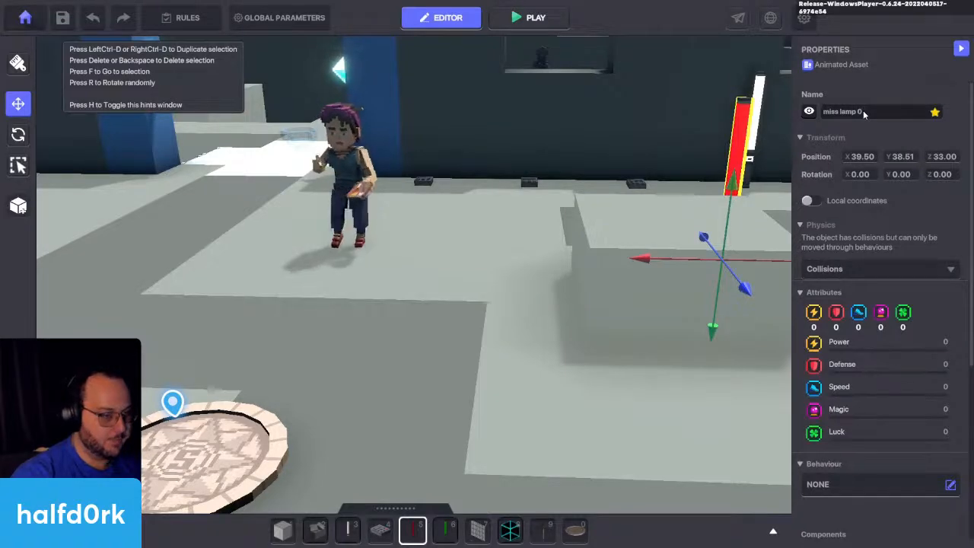
Step: Assign the Plant behaviour to the red lamp
scroll(881, 271, down, 5)
click(879, 198)
scroll(382, 327, down, 4)
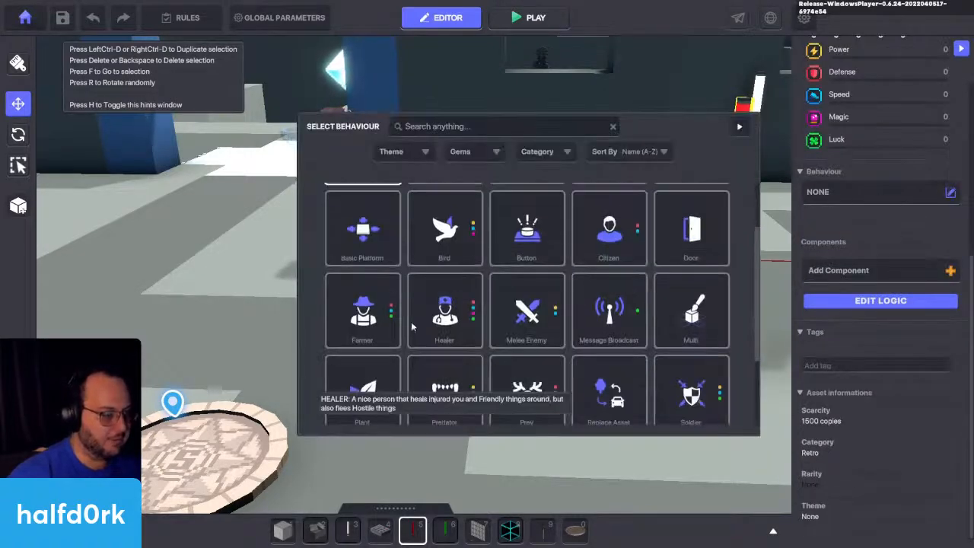
click(383, 327)
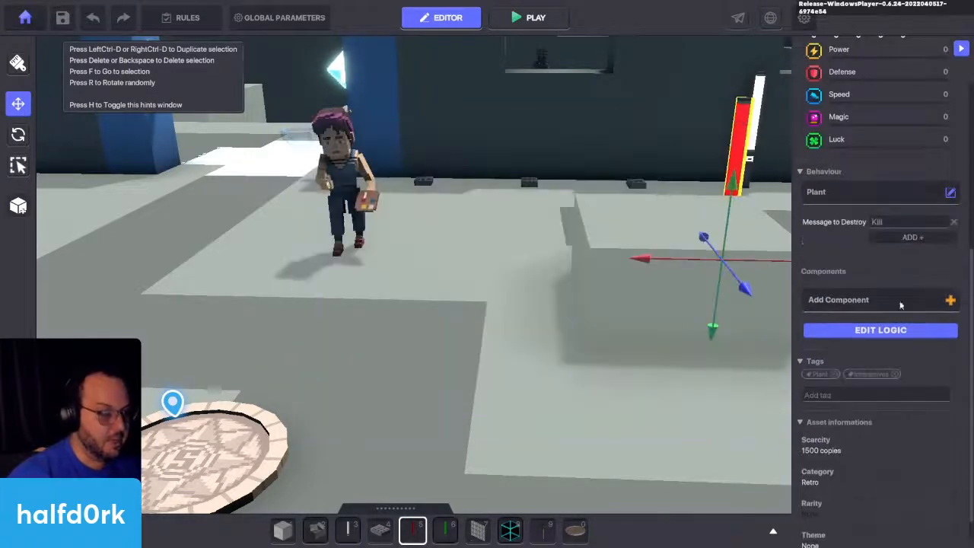
Step: Set the red lamp's Plant behaviour to be destroyed by the message lamp.1
click(907, 220)
text(mi)
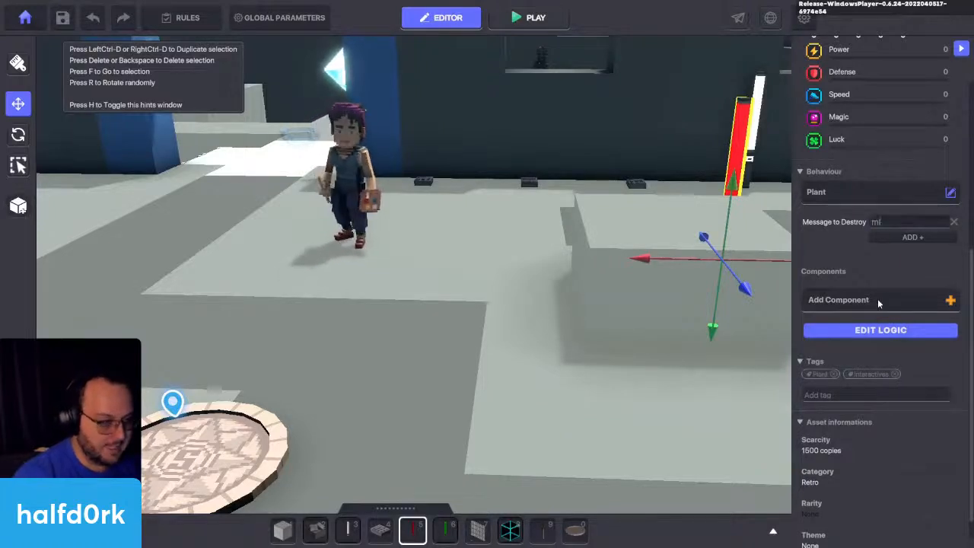
key(BackSpace)
key(BackSpace)
text(lamp.1)
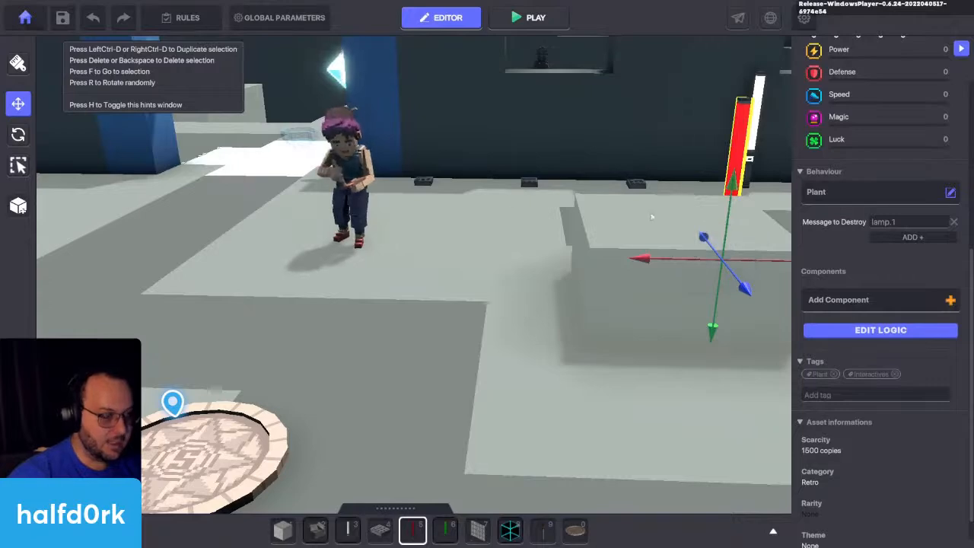
text(f)
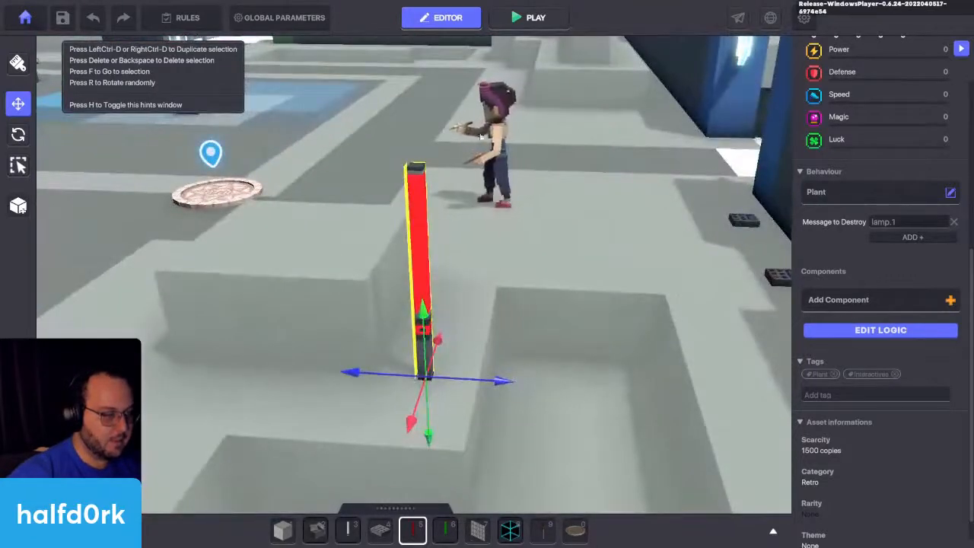
Step: Rename the Miss Finearts character beside the red lamp as Miss Finearts 0
scroll(875, 121, up, 5)
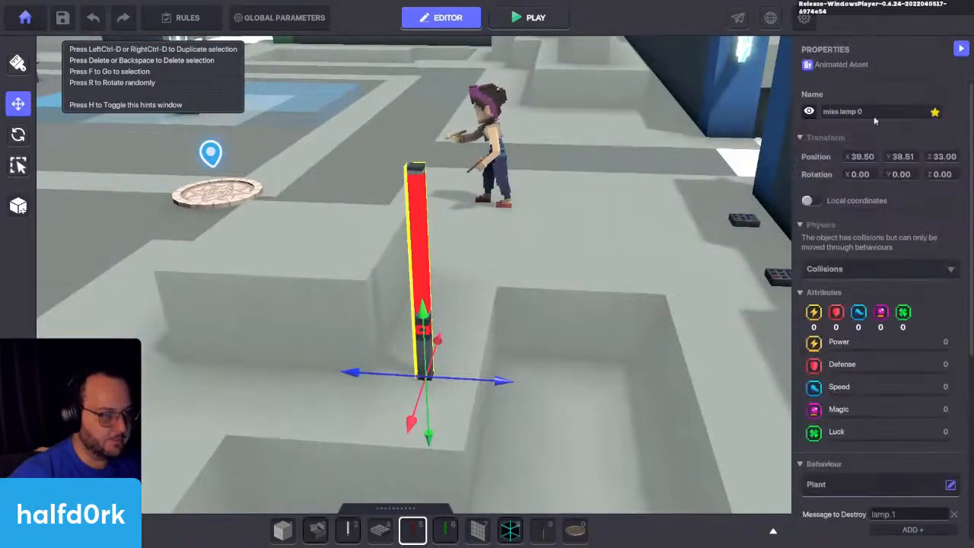
click(491, 120)
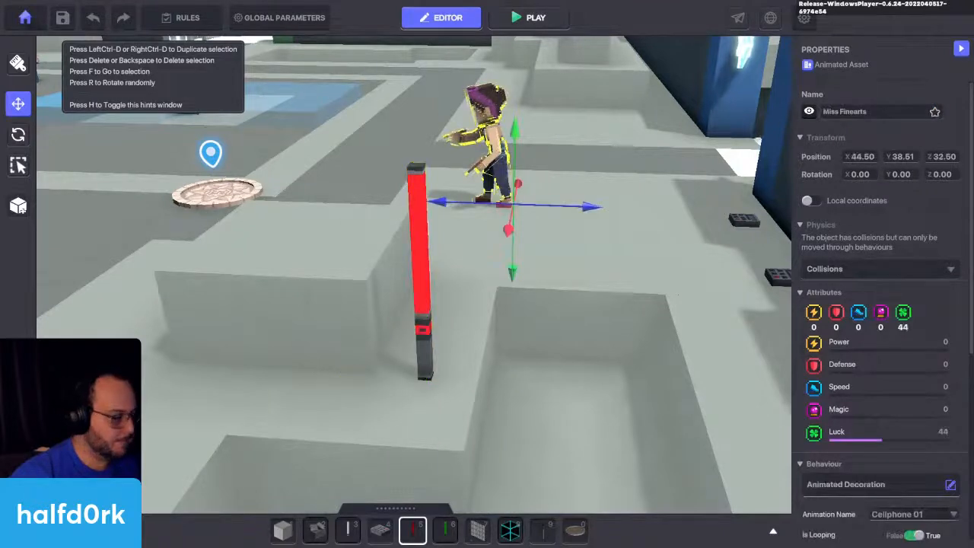
key(Tab)
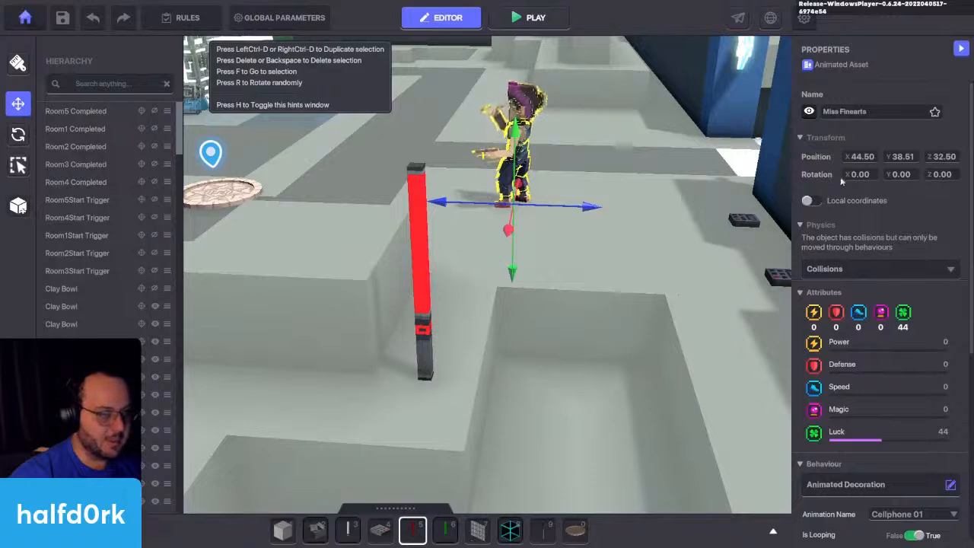
click(902, 112)
click(902, 112)
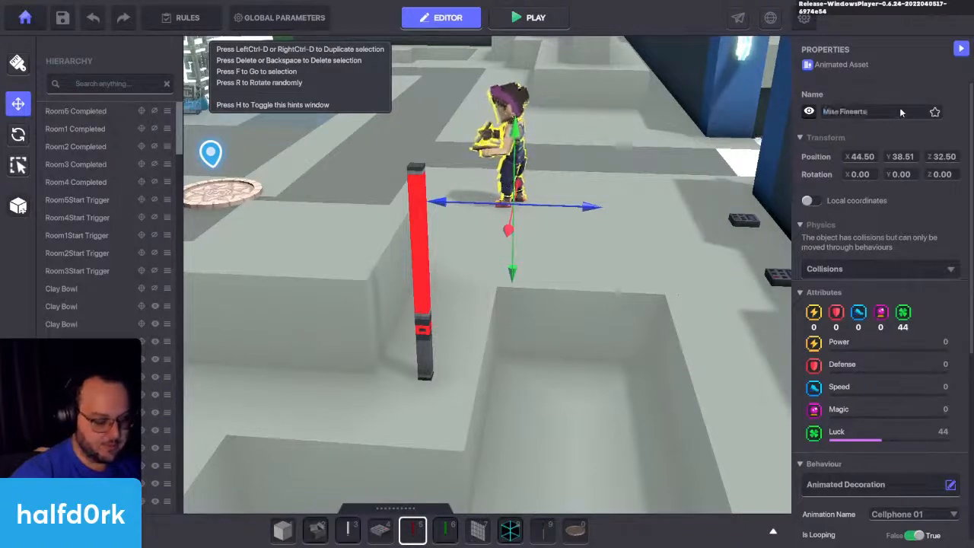
text(0)
key(Return)
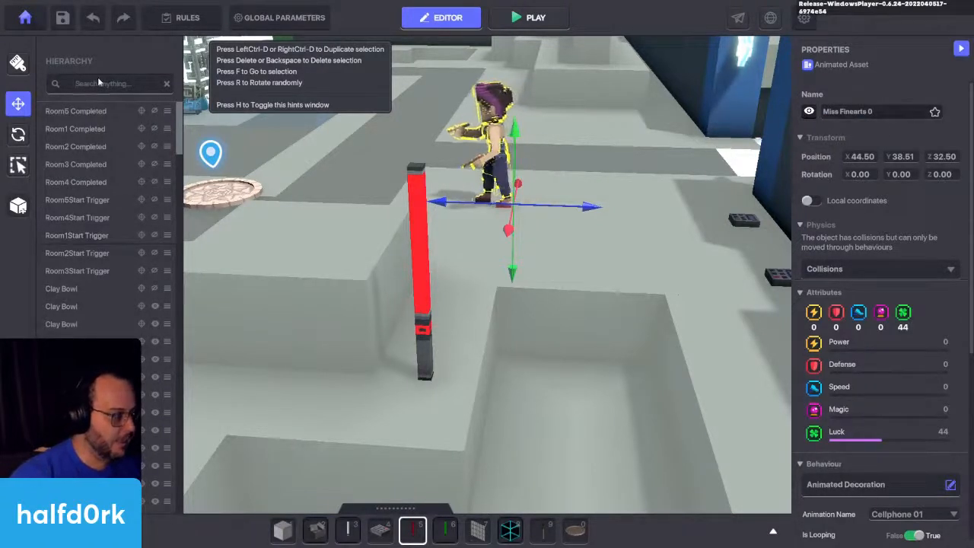
Step: Filter the hierarchy by 0 and make Miss Finearts 0 a child of miss lamp 0
text(0)
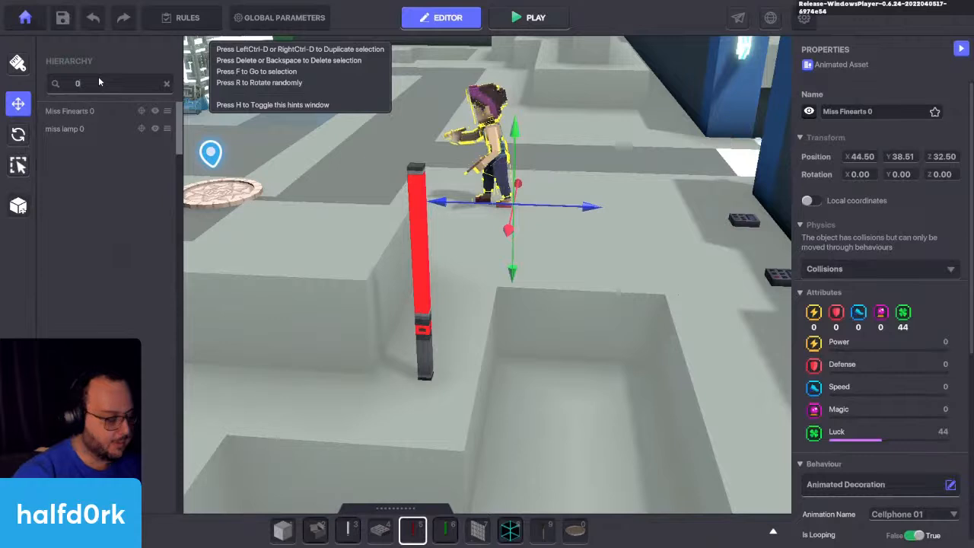
click(62, 130)
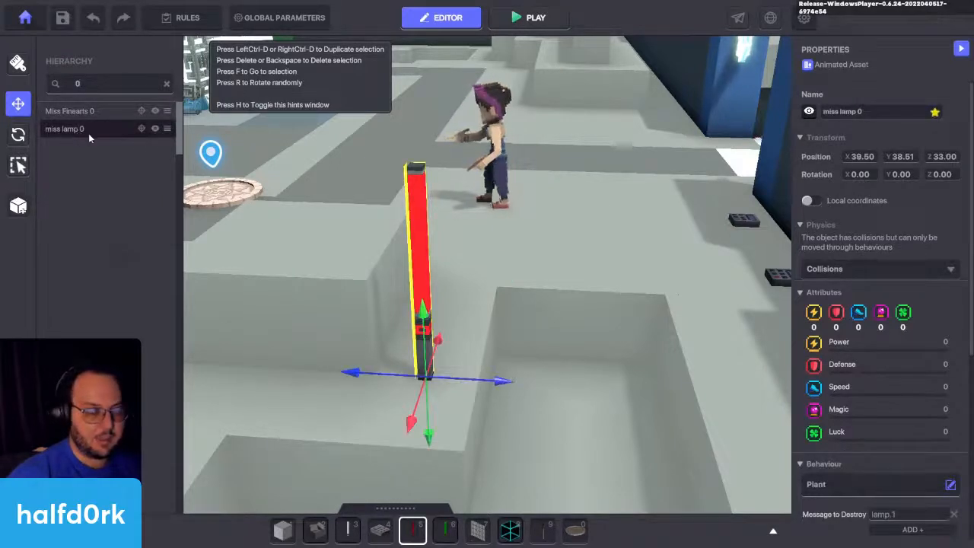
drag(73, 112, 70, 129)
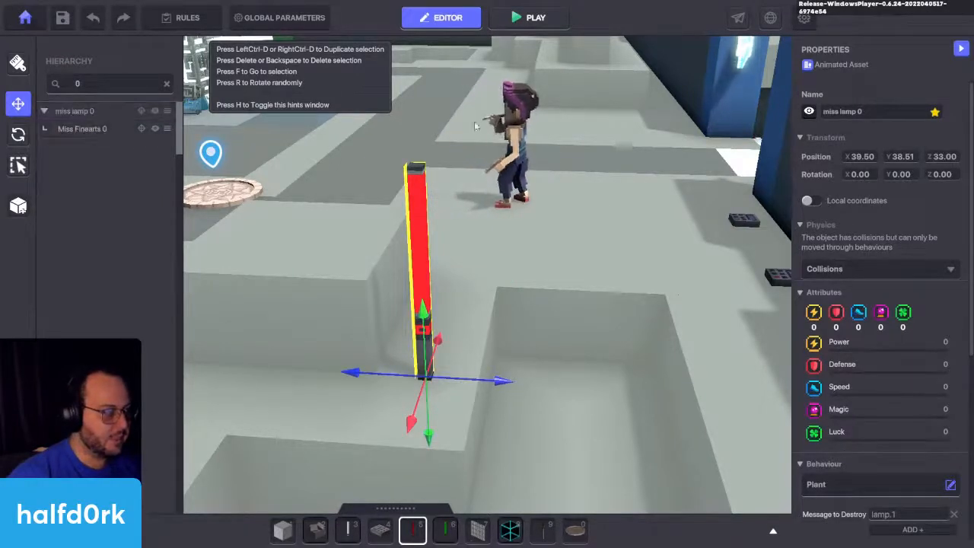
scroll(911, 295, down, 3)
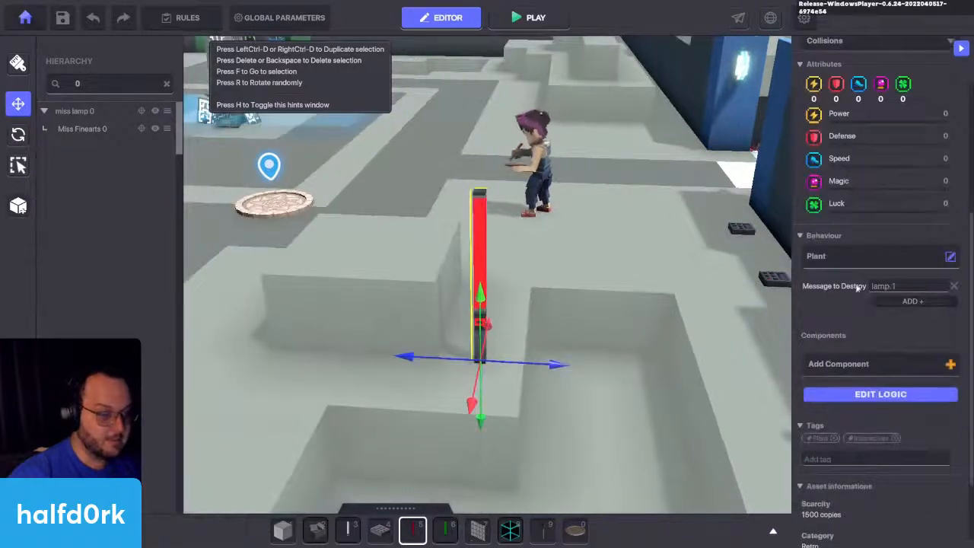
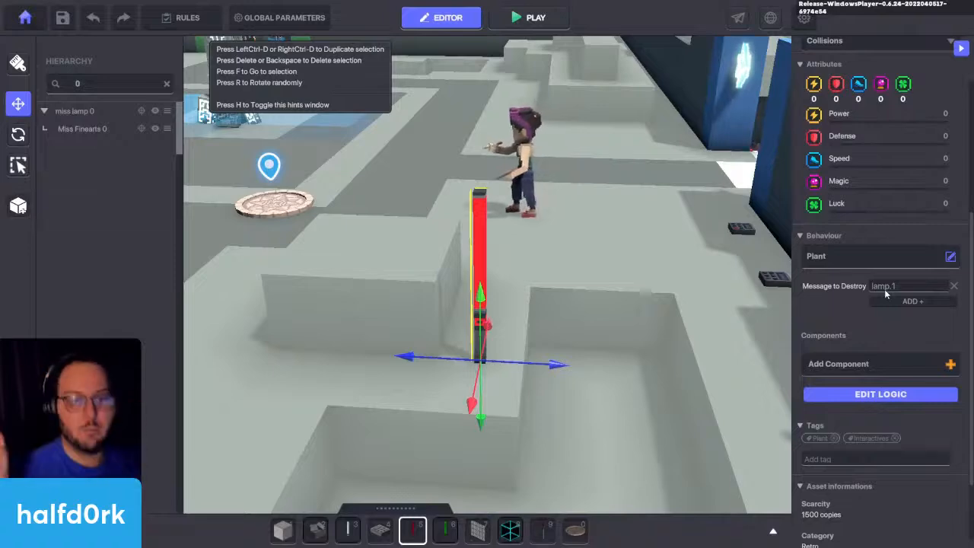
Step: Duplicate the red lamp and place the copy at X 32.00, Z 31.00, near the far corner of the floor pit
right_drag(561, 345, 671, 354)
key(ctrl+d)
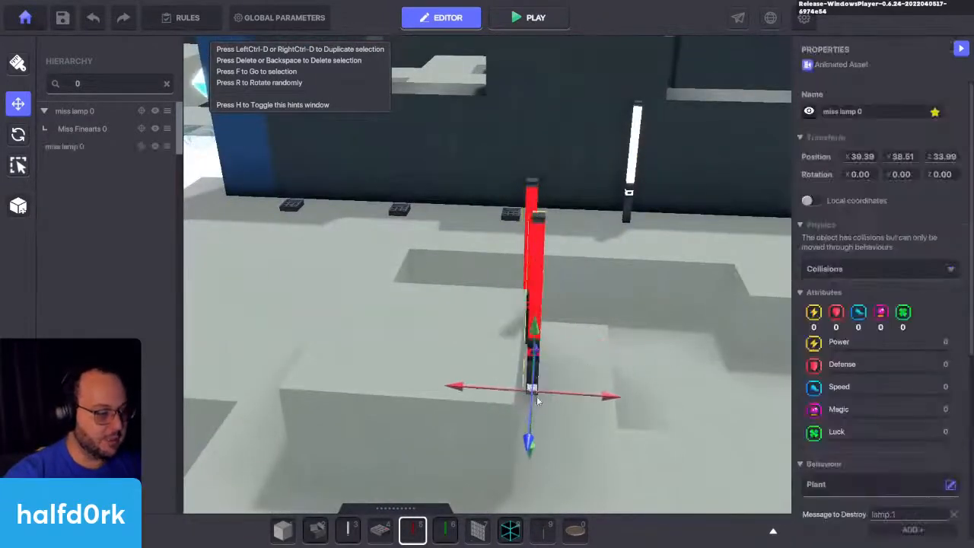
key(d)
drag(537, 396, 593, 304)
key(a)
key(d)
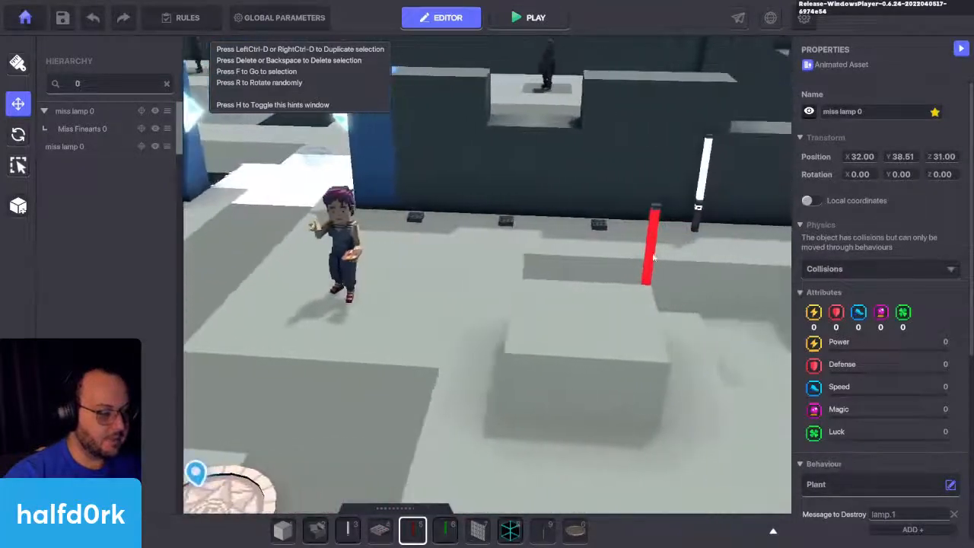
Step: Move the first red lamp, together with its child character, to X 42.00, Z 33.00
click(648, 275)
drag(724, 334, 538, 337)
key(a)
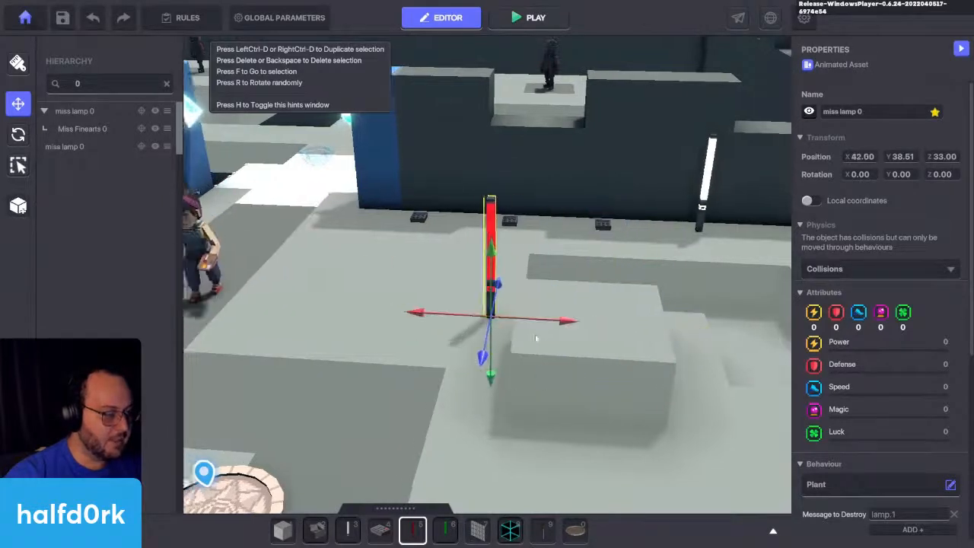
Step: Reposition the Miss Finearts character so that it stands on the floor away from its parent red lamp
click(337, 261)
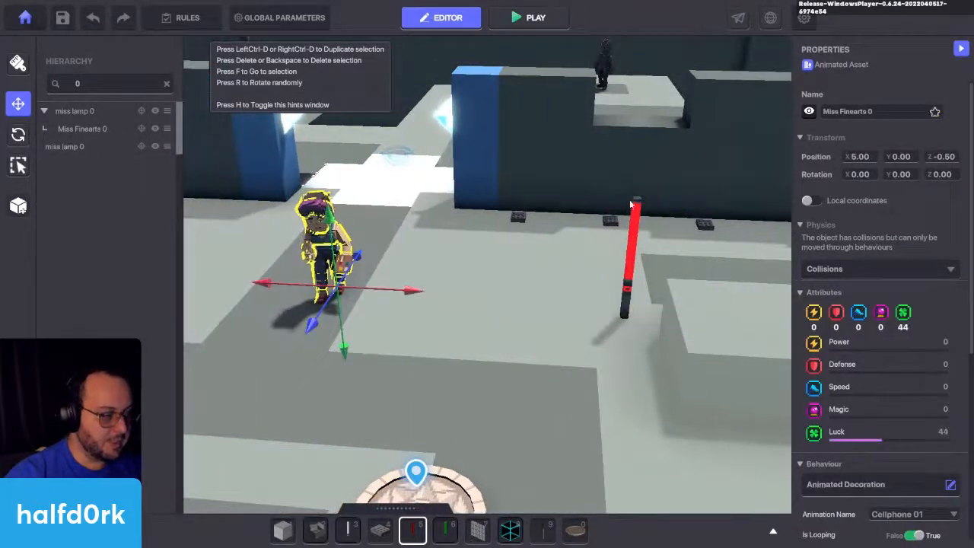
drag(389, 289, 465, 308)
right_drag(465, 307, 500, 214)
drag(501, 214, 551, 410)
click(441, 376)
click(551, 373)
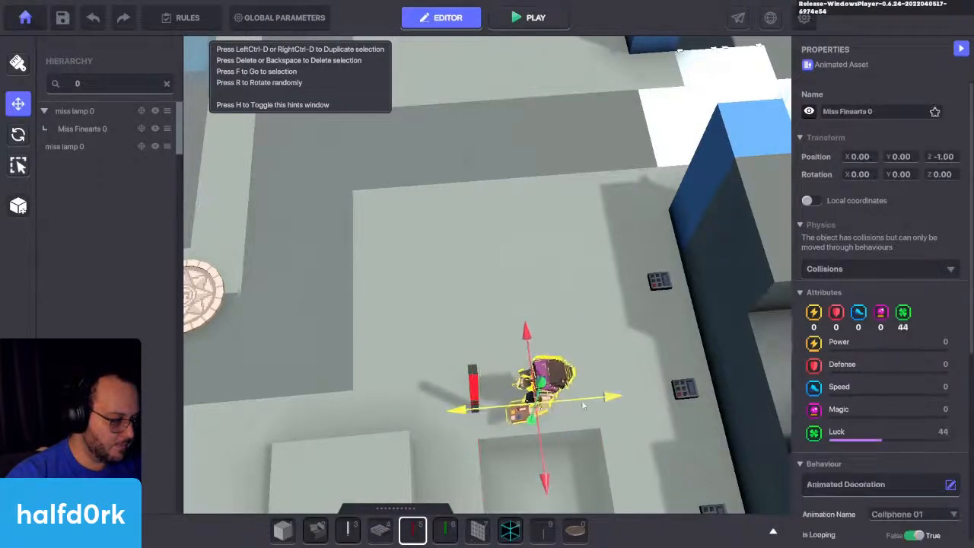
right_drag(526, 429, 637, 375)
mouse_move(649, 371)
mouse_down()
mouse_move(581, 368)
mouse_move(438, 313)
mouse_up()
Step: Move the first red lamp with its child character to X 40.00, Z 33.00, beside the raised block
click(600, 347)
key(d)
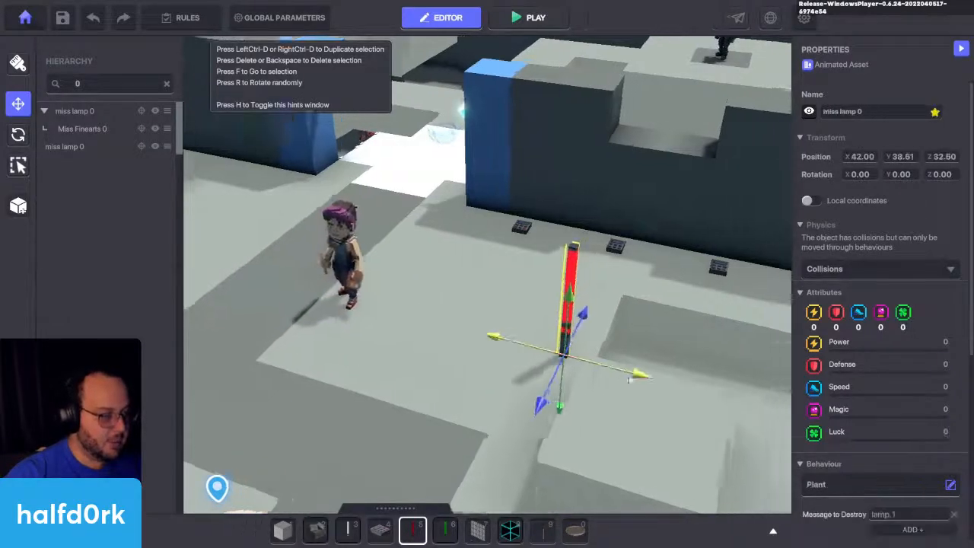
right_drag(532, 349, 532, 349)
key(a)
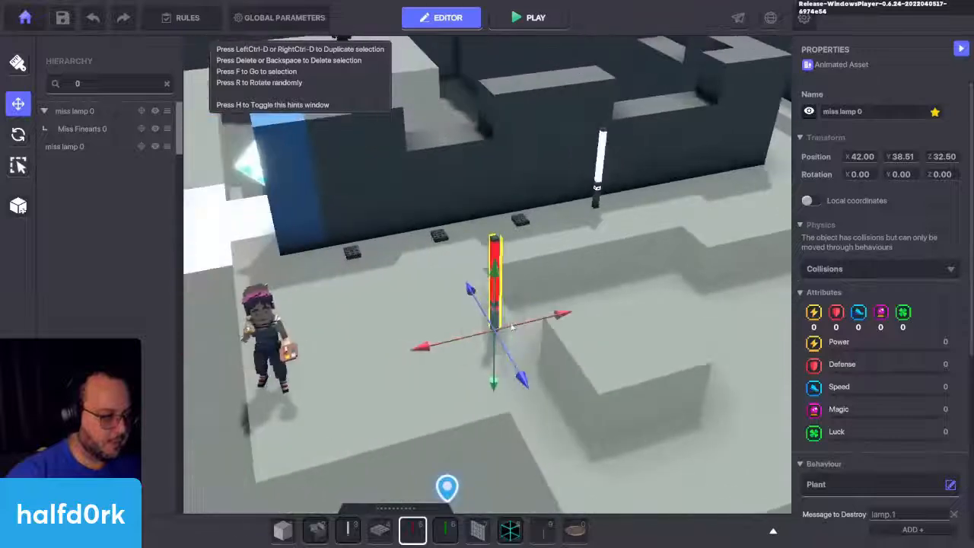
drag(504, 344, 613, 338)
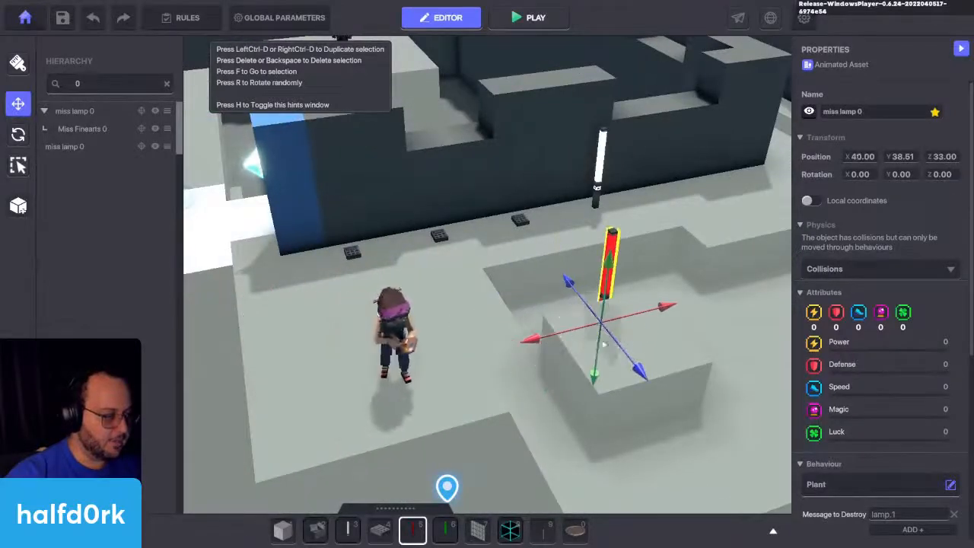
Step: Duplicate the Miss Finearts character and move the copy to the second red lamp at X 32.00, Z 31.00
key(w)
right_drag(479, 360, 532, 372)
key(s)
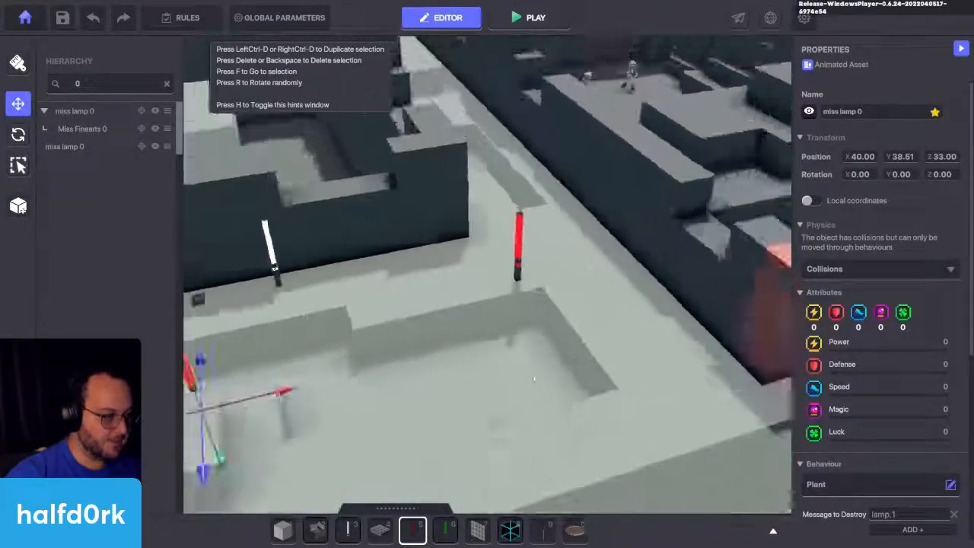
key(a)
click(356, 411)
key(ctrl+d)
drag(368, 456, 699, 299)
key(f)
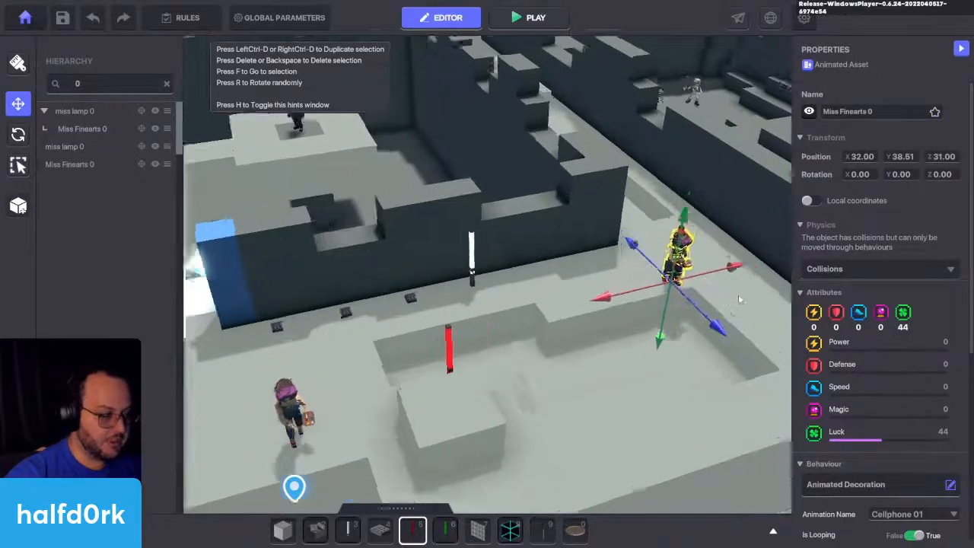
Step: Move the Miss Finearts copy away from the second red lamp to X 36.00, Z 31.00, and change the number in its name
right_drag(640, 326, 538, 342)
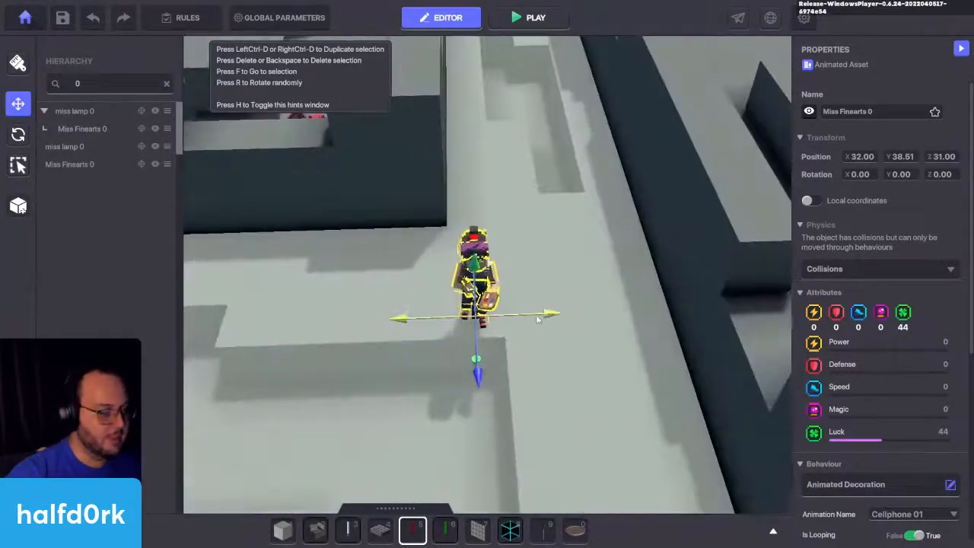
drag(520, 323, 542, 320)
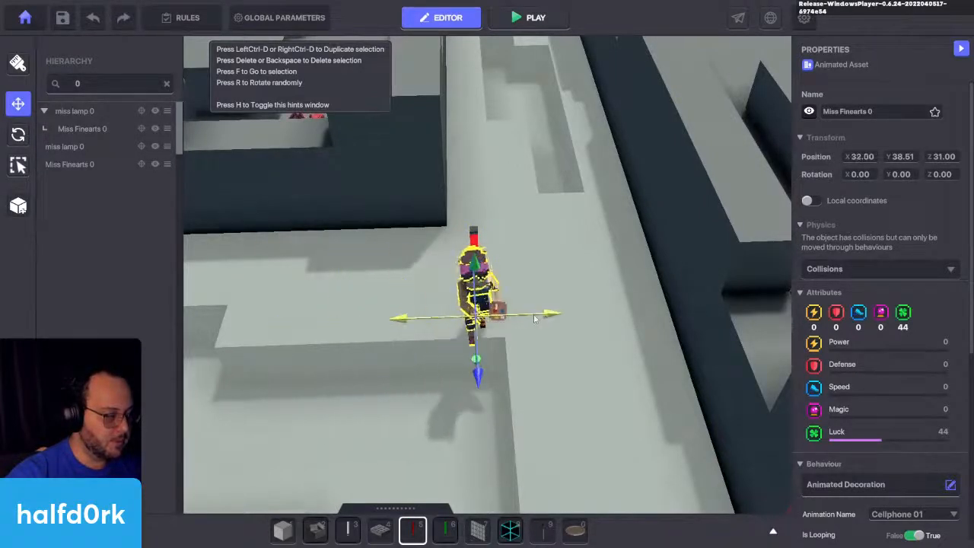
right_drag(542, 319, 511, 383)
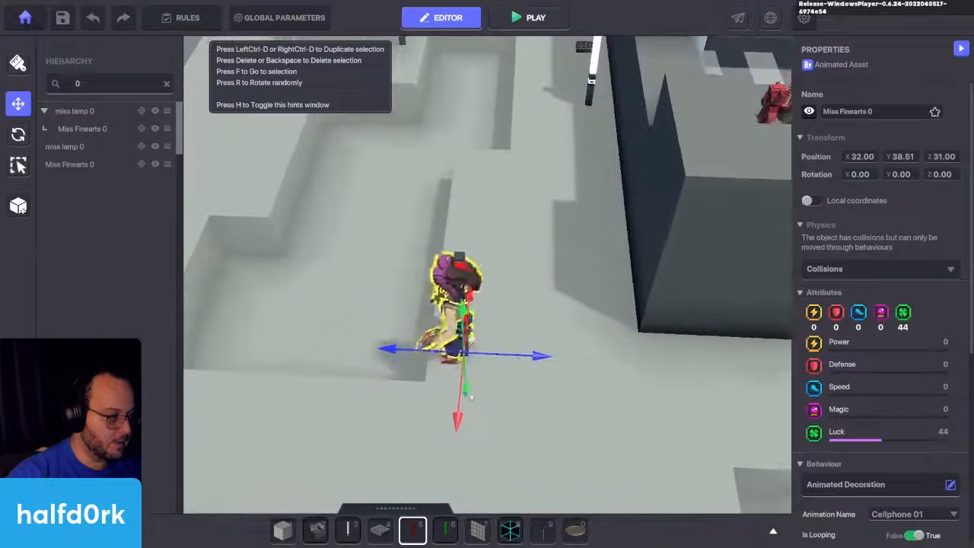
drag(464, 408, 505, 220)
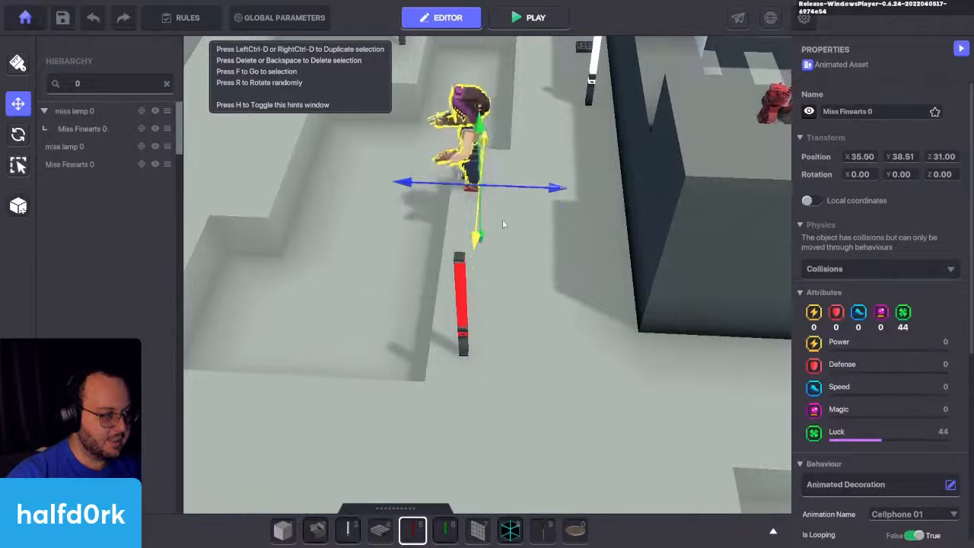
right_drag(504, 219, 677, 205)
scroll(926, 238, down, 4)
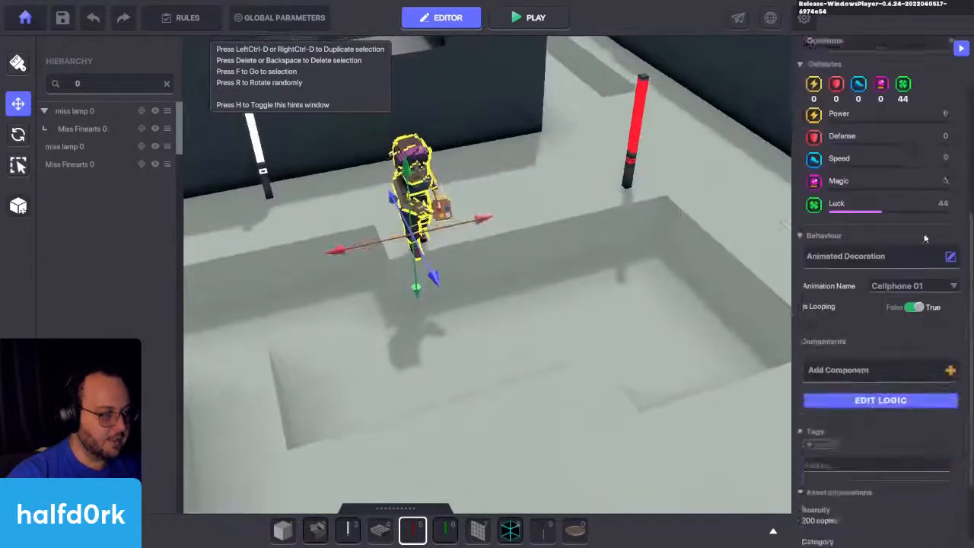
scroll(856, 190, up, 4)
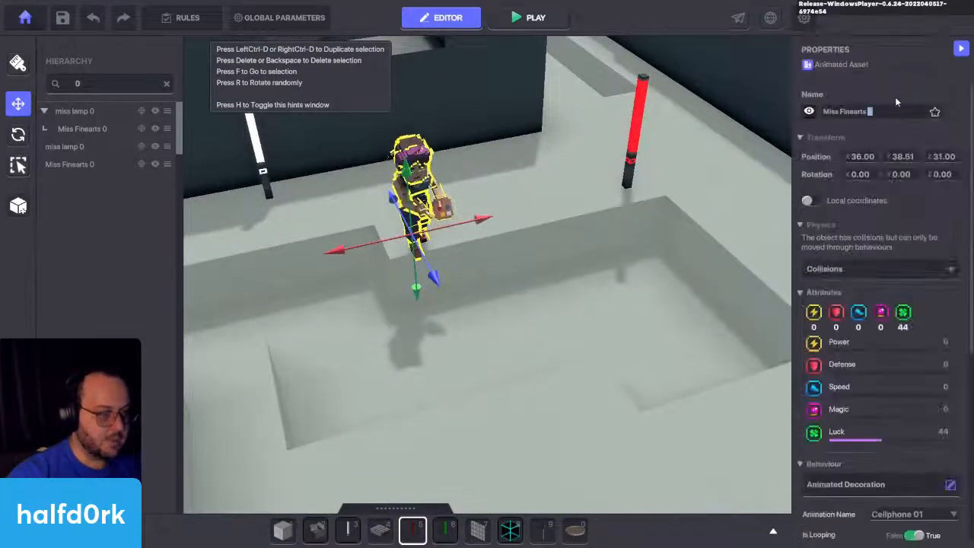
Step: Change the number in the second red lamp's name and set its Message to Destroy to lamp.2
click(642, 106)
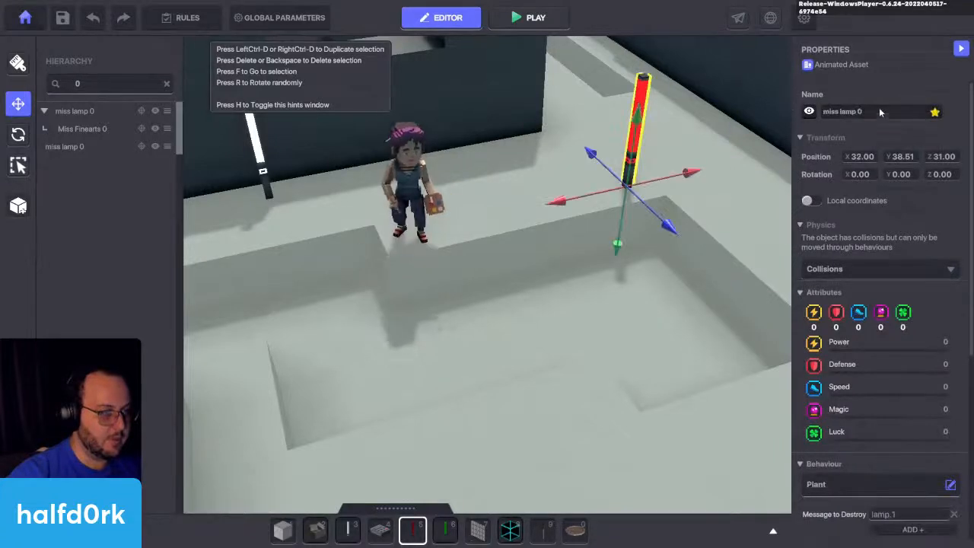
scroll(897, 223, down, 4)
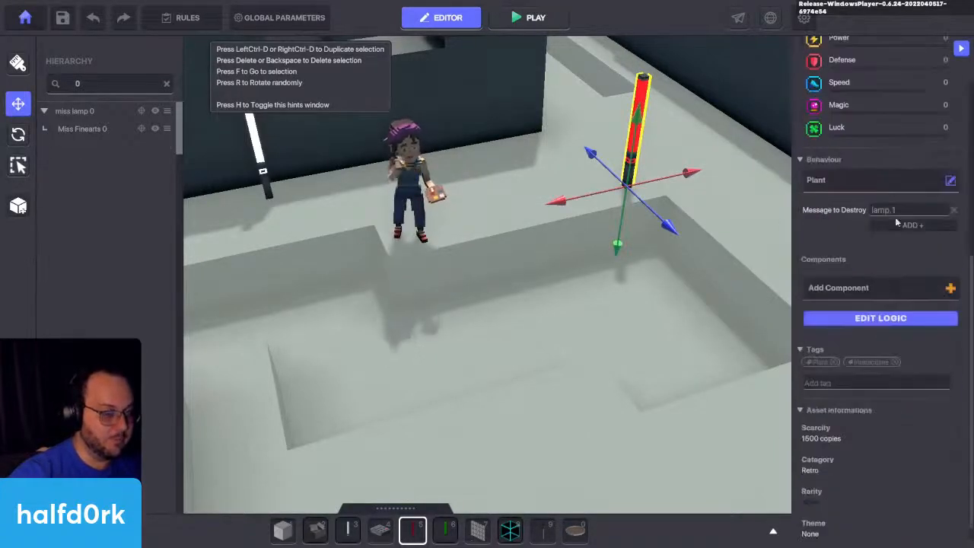
right_drag(689, 233, 624, 274)
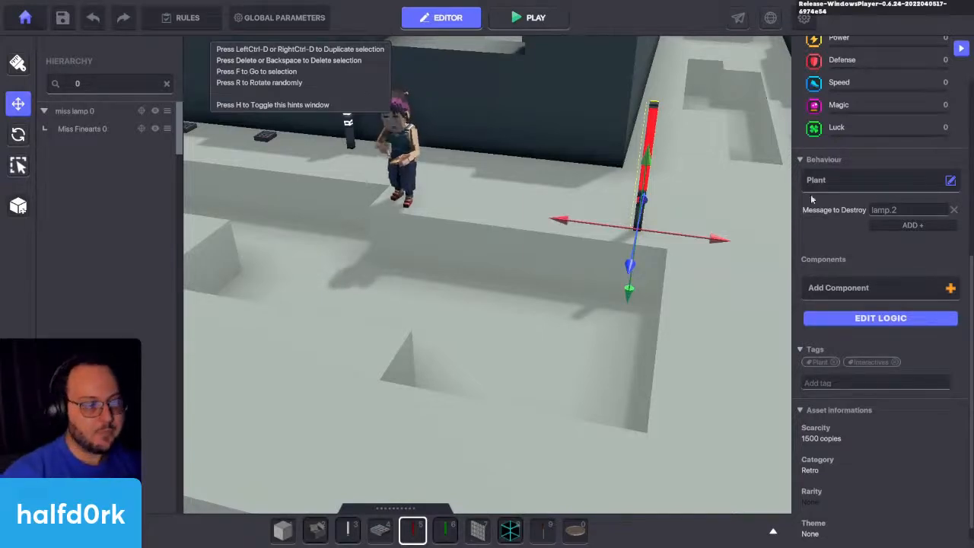
Step: Add a Health component to the second red lamp and open its logic to show the full component settings
click(838, 288)
click(680, 231)
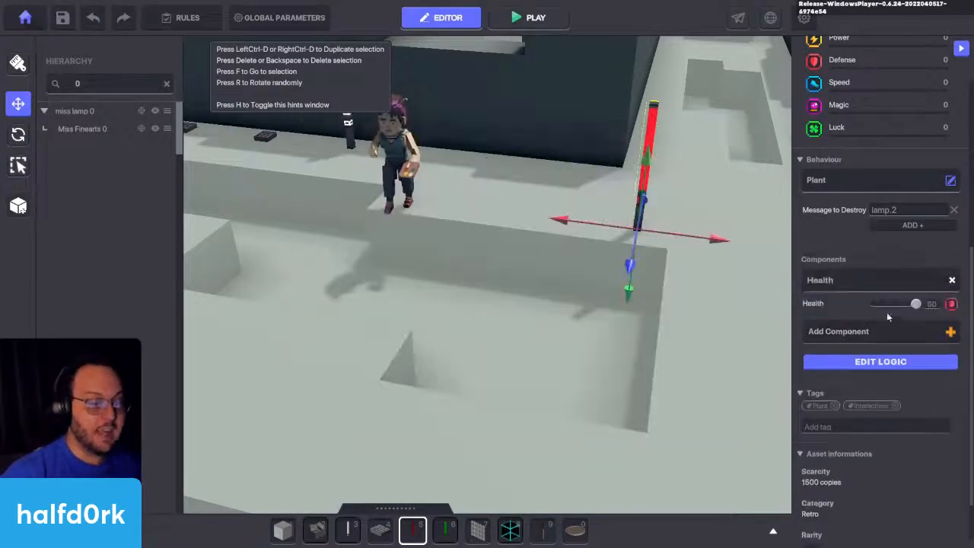
click(901, 362)
scroll(868, 326, down, 2)
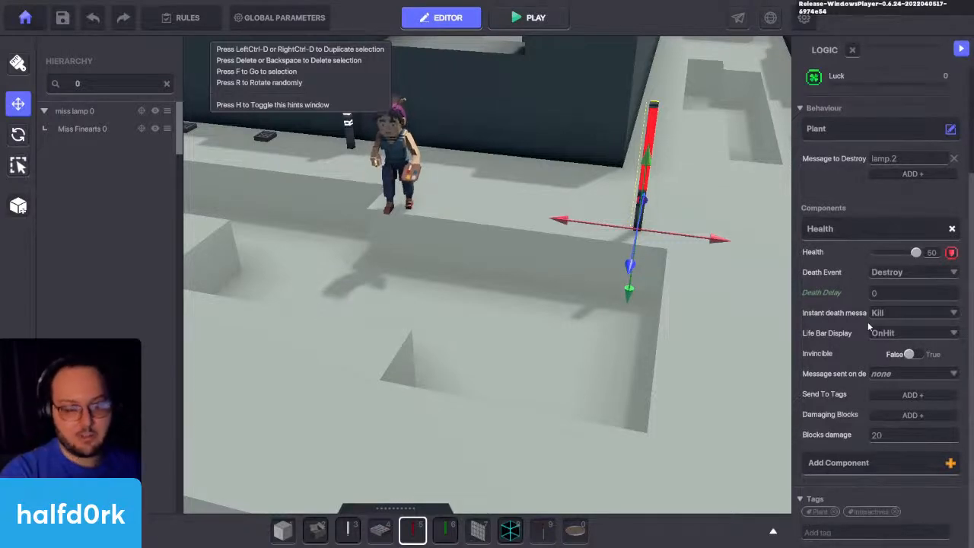
Step: In the second red lamp's Health component, set the instant death message to lamp.1 and Life Bar Display to Hidden
key(a)
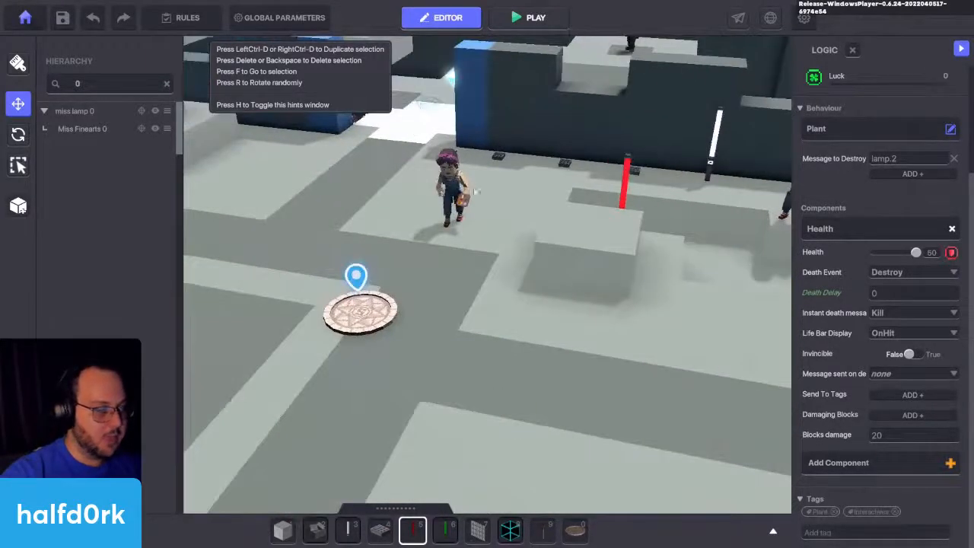
key(f)
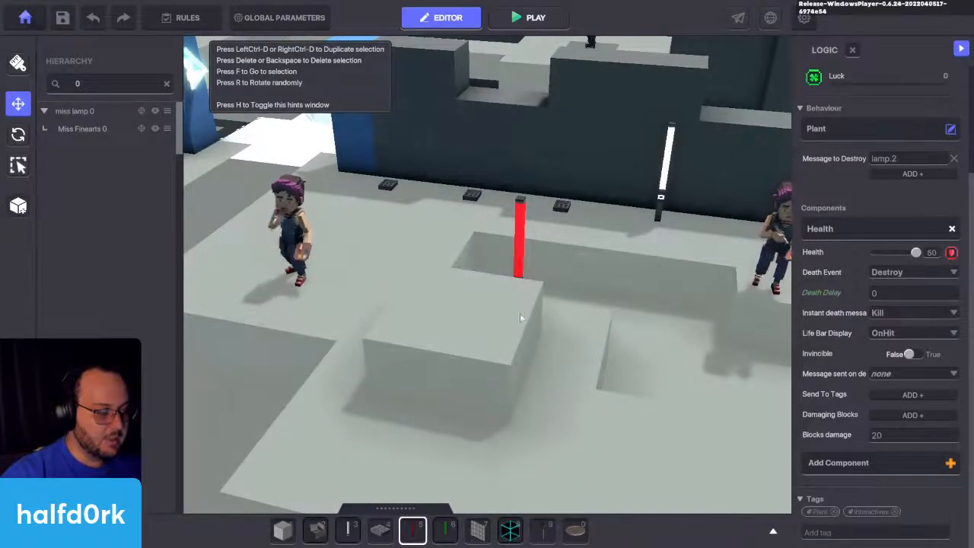
key(a)
right_drag(567, 264, 568, 230)
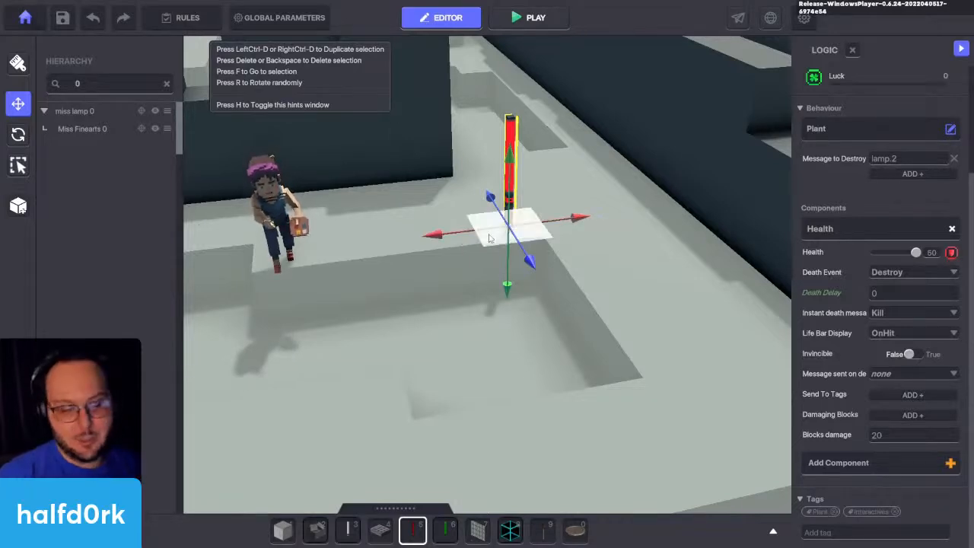
key(w)
key(a)
key(s)
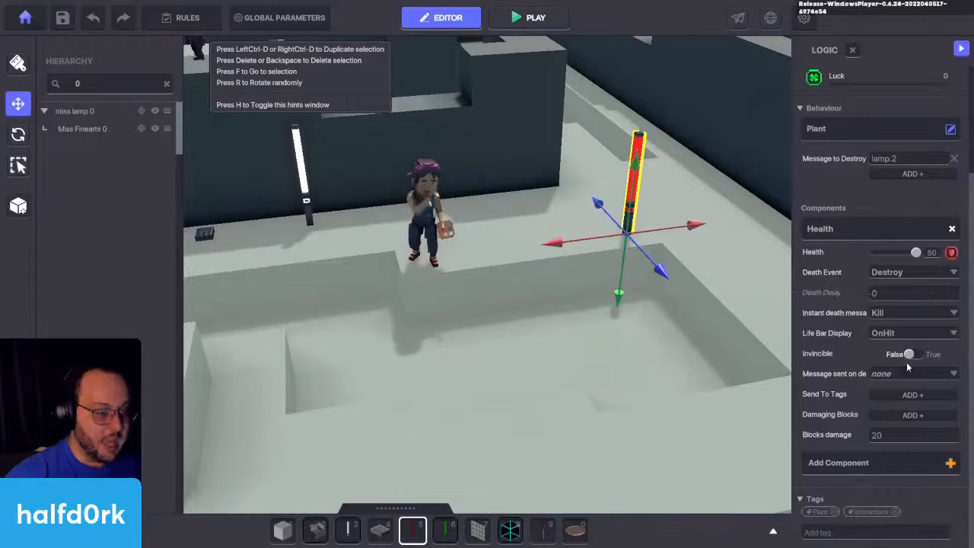
click(901, 313)
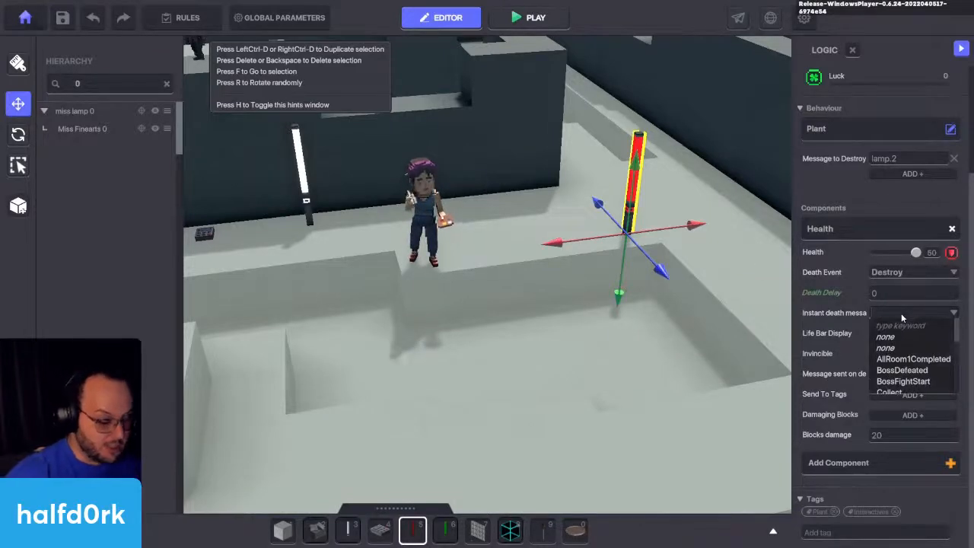
text(lamp.1)
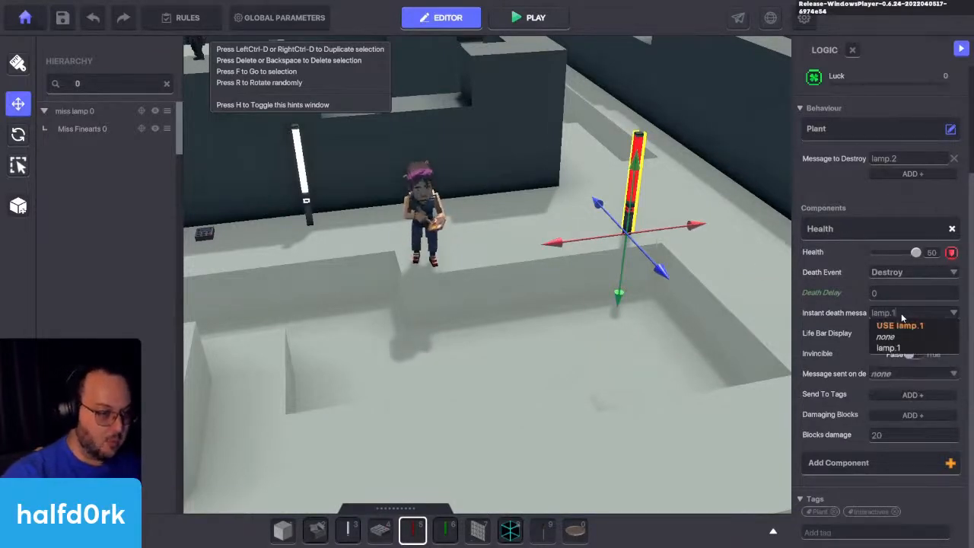
click(898, 327)
click(896, 333)
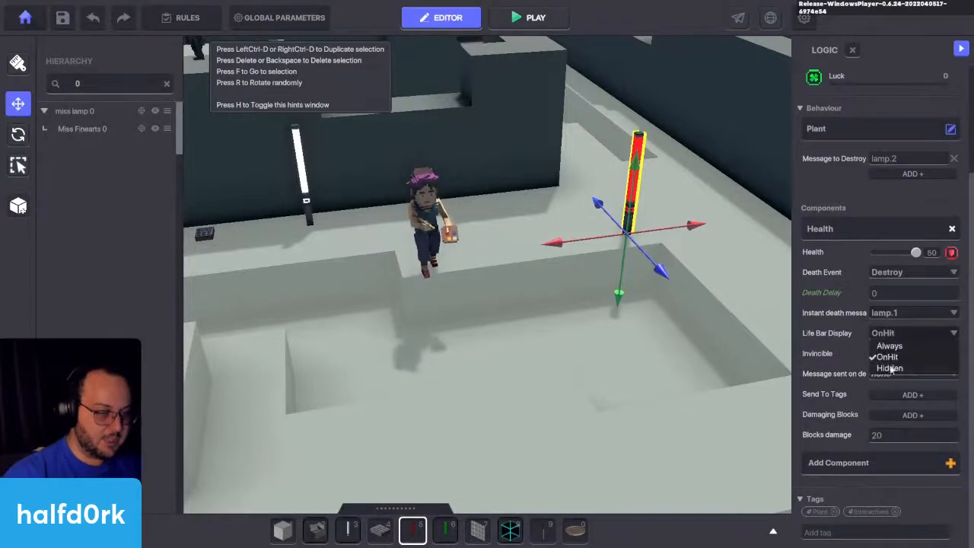
click(893, 367)
Step: Place an HD Green Detect Lamp directly beside the first red lamp, next to the raised block
right_drag(503, 328, 374, 300)
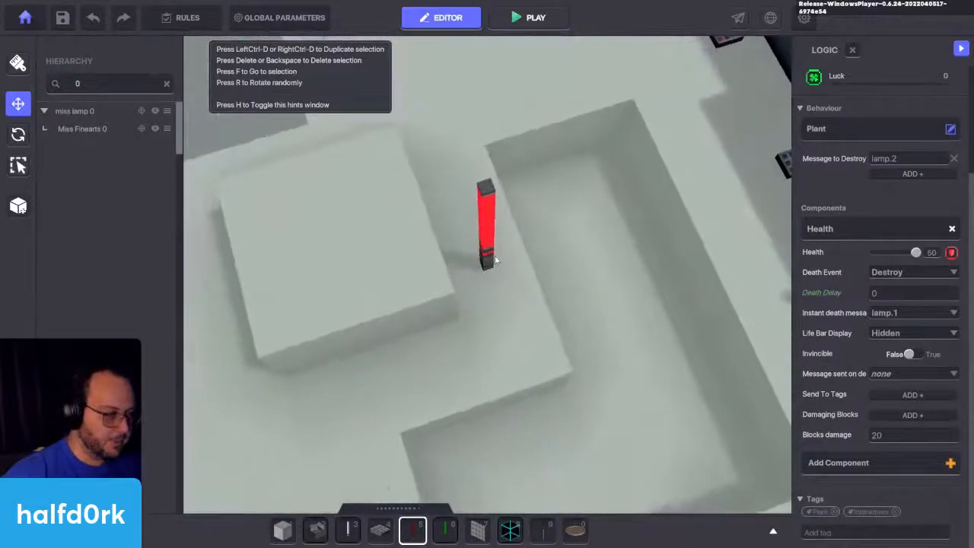
click(490, 217)
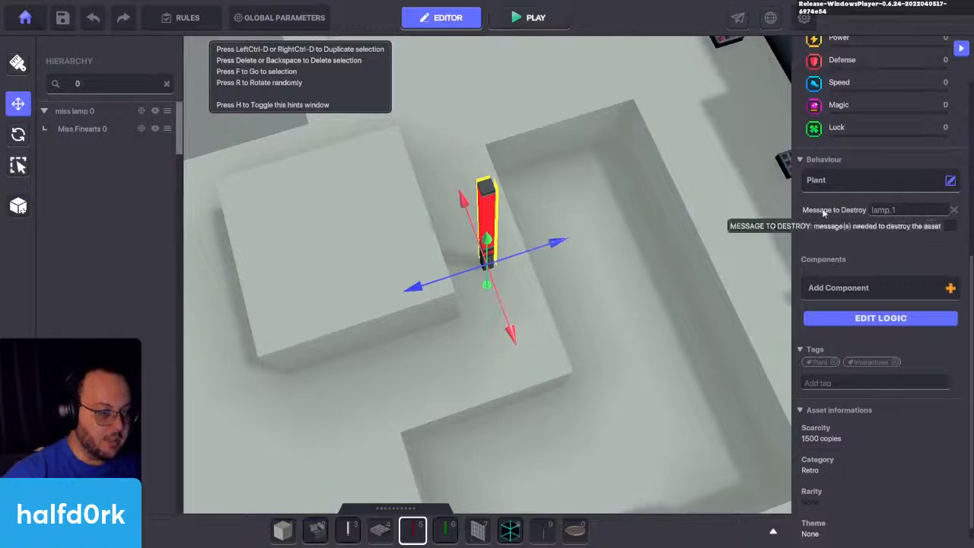
click(444, 533)
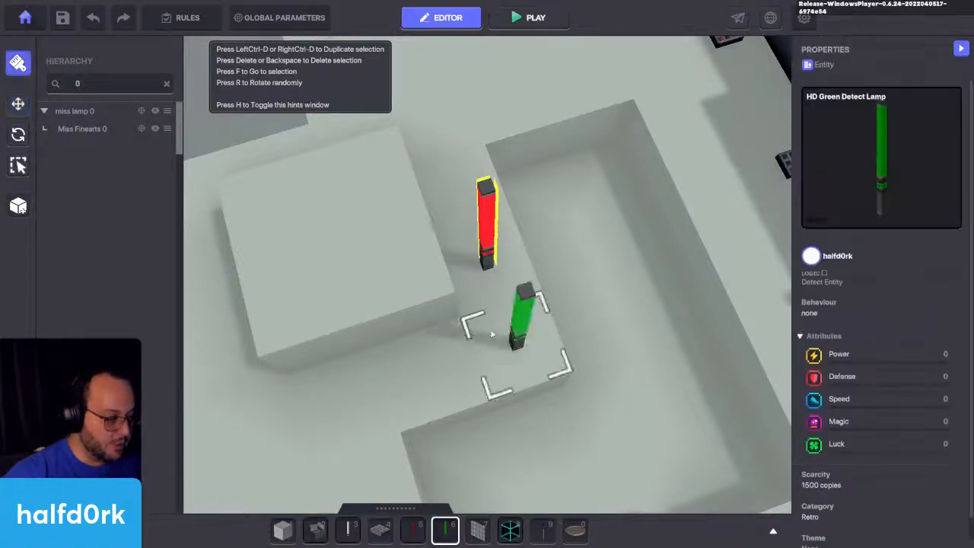
click(519, 257)
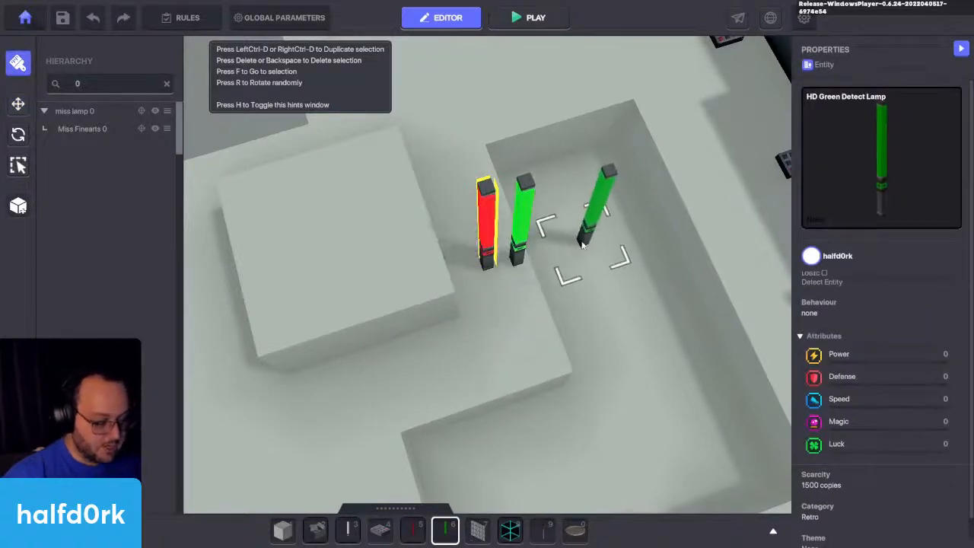
key(Escape)
Step: Add a lamp.respawn tag to the new green lamp
click(526, 229)
scroll(849, 366, down, 5)
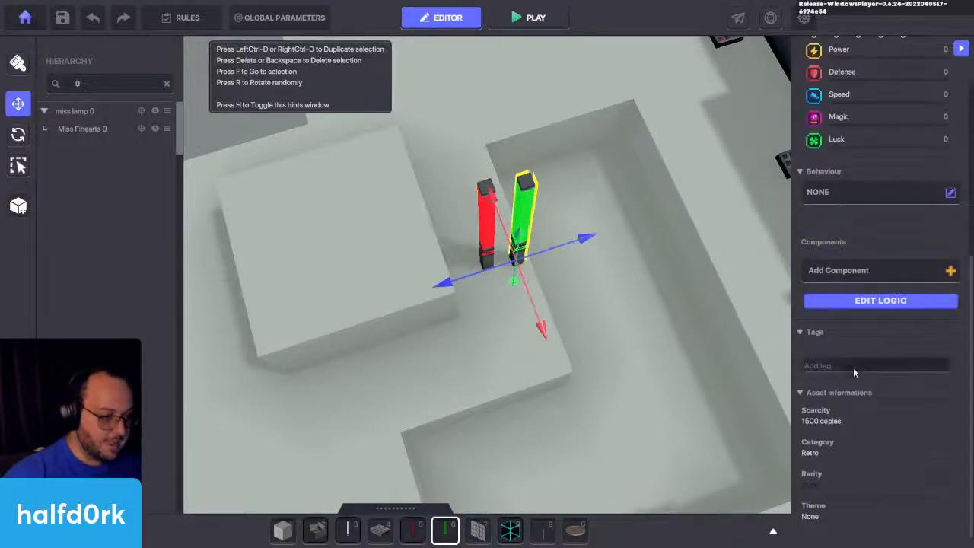
click(854, 368)
text(lamp.m)
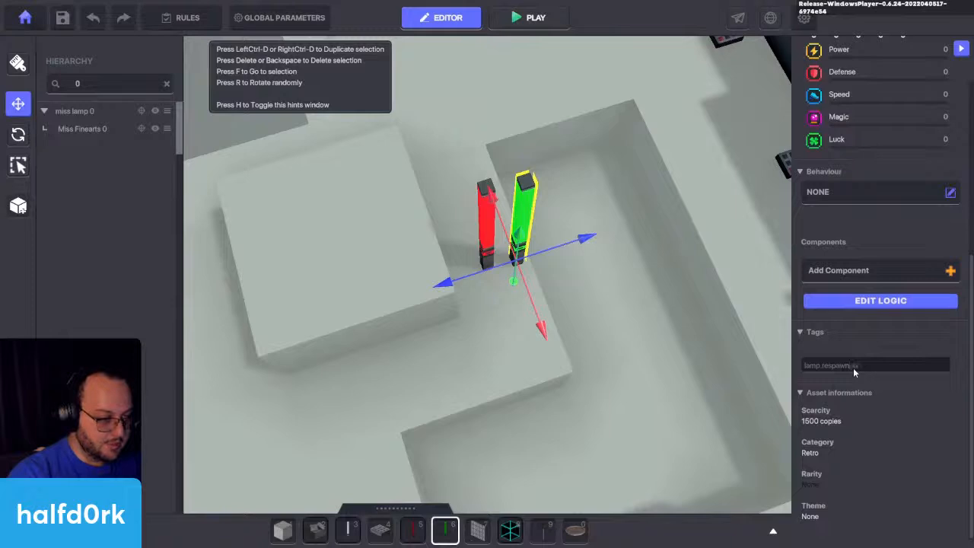
key(ctrl+a)
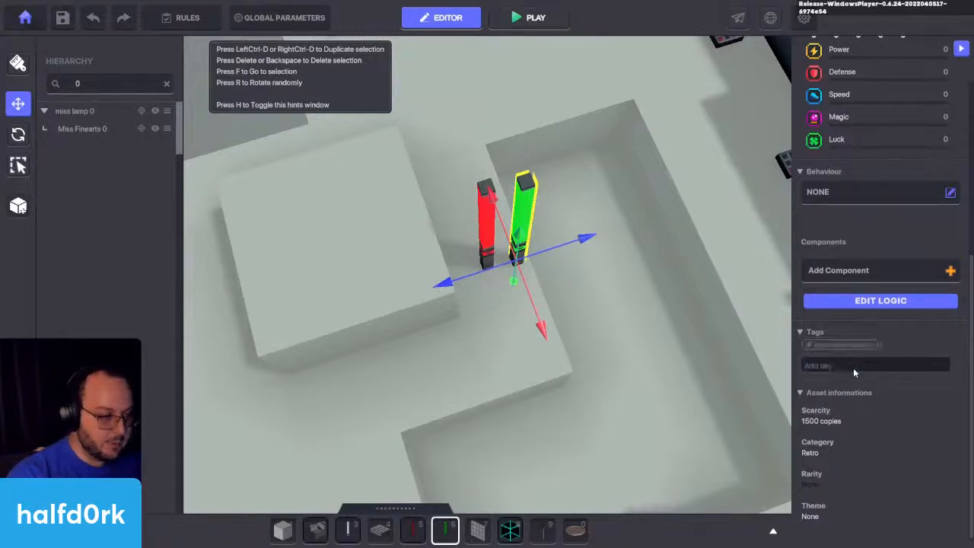
Step: Move the tagged green lamp onto the same spot as the first red lamp beside the raised block
drag(536, 265, 509, 268)
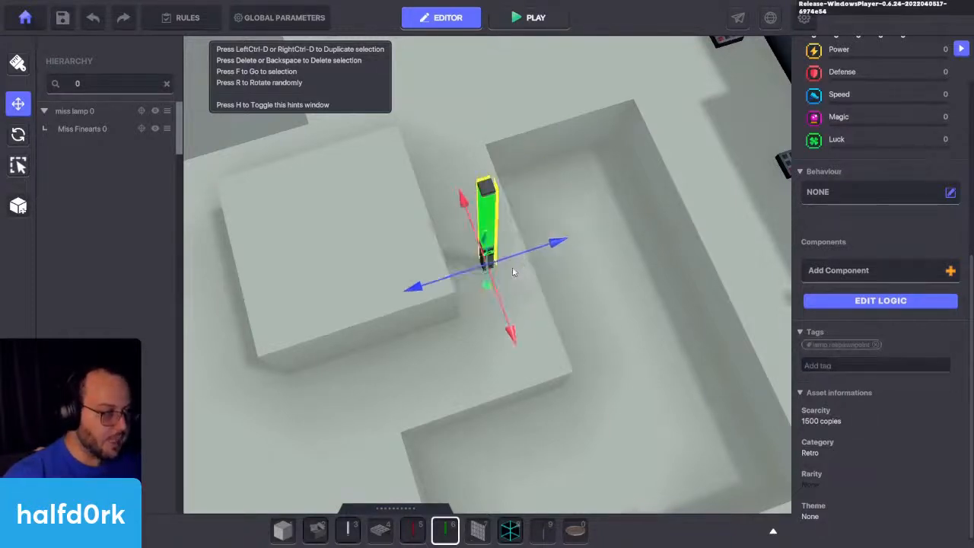
right_drag(508, 269, 525, 217)
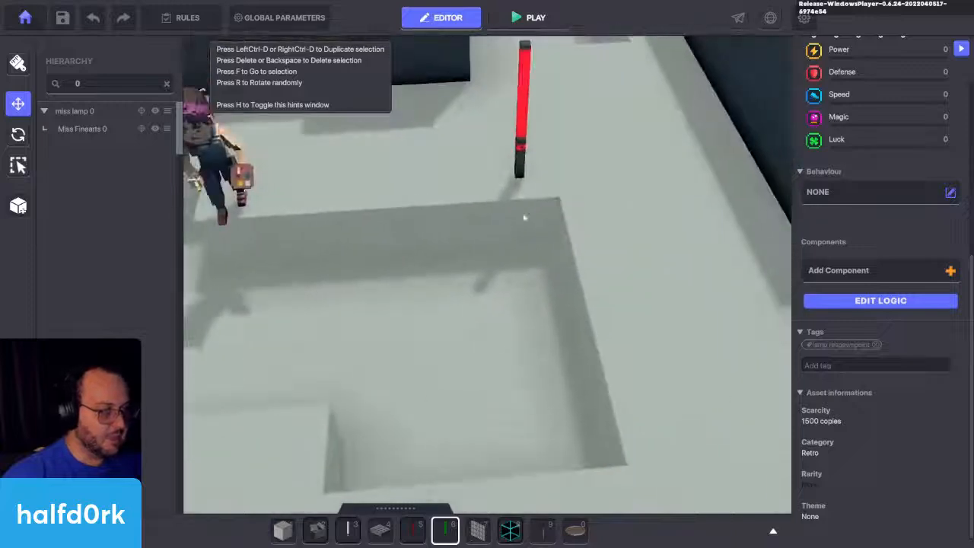
Step: Set the second red lamp's Death Event to RespawnToTag, with Respawn Tag lamp.respawnpoint and Death Delay -2
click(515, 135)
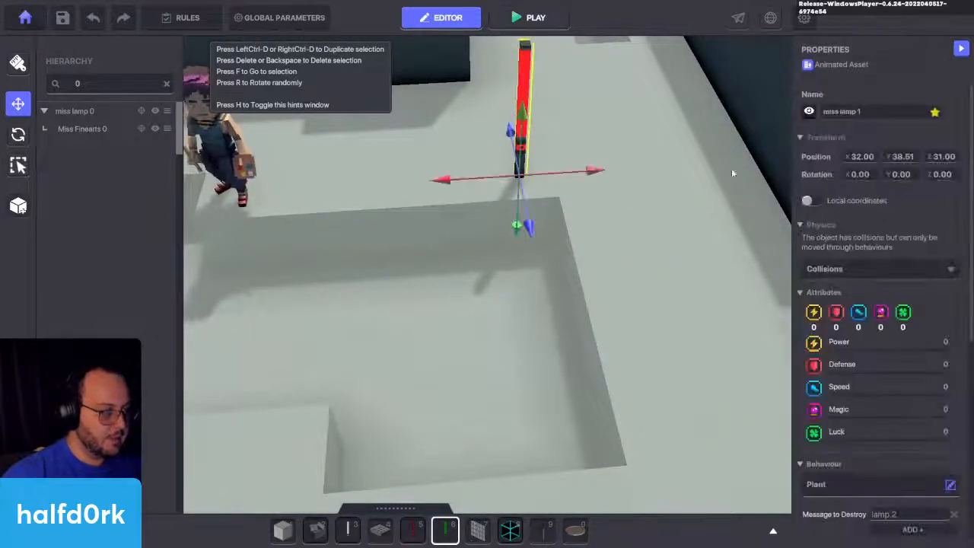
scroll(883, 319, down, 5)
click(883, 297)
scroll(843, 352, down, 2)
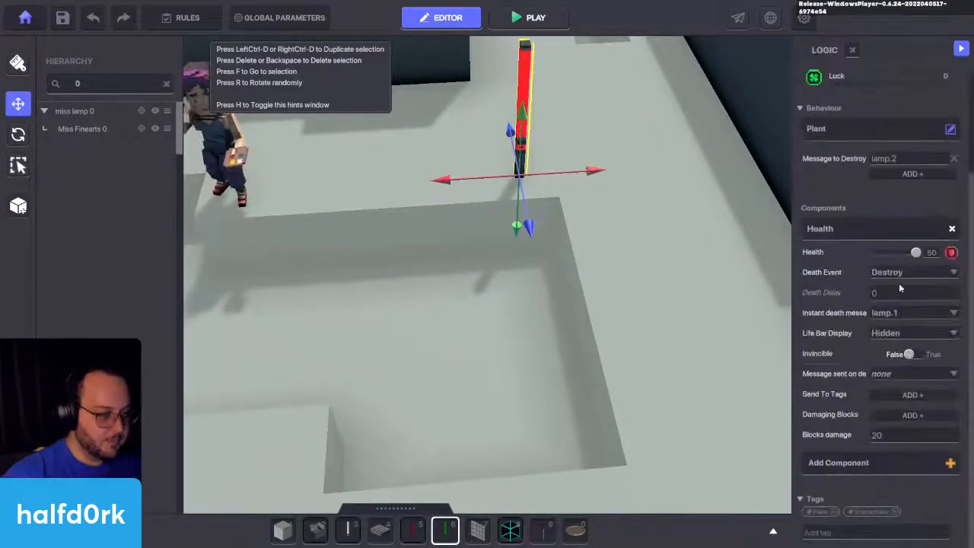
click(905, 274)
click(902, 308)
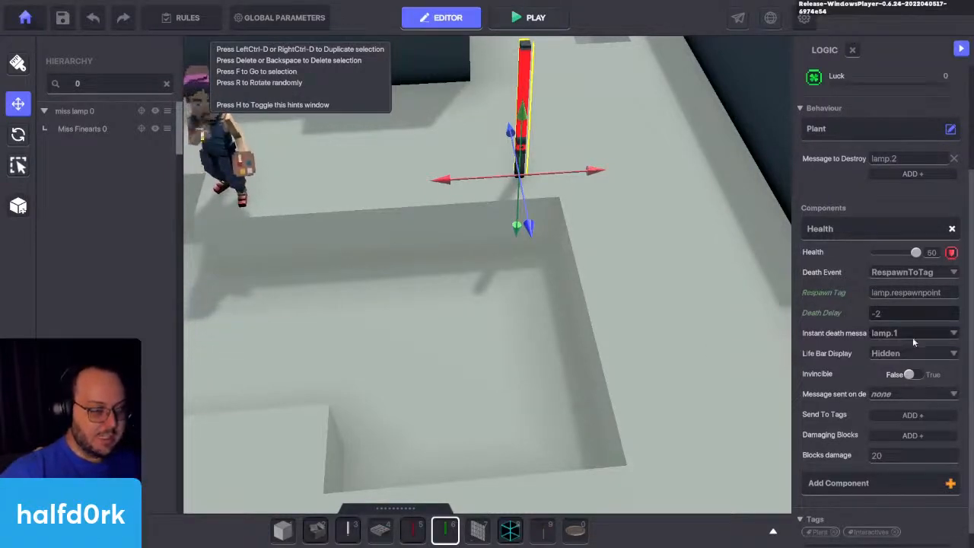
Step: Examine the layout of the keypads, the white lamp and the Miss Finearts character around the second red lamp
key(a)
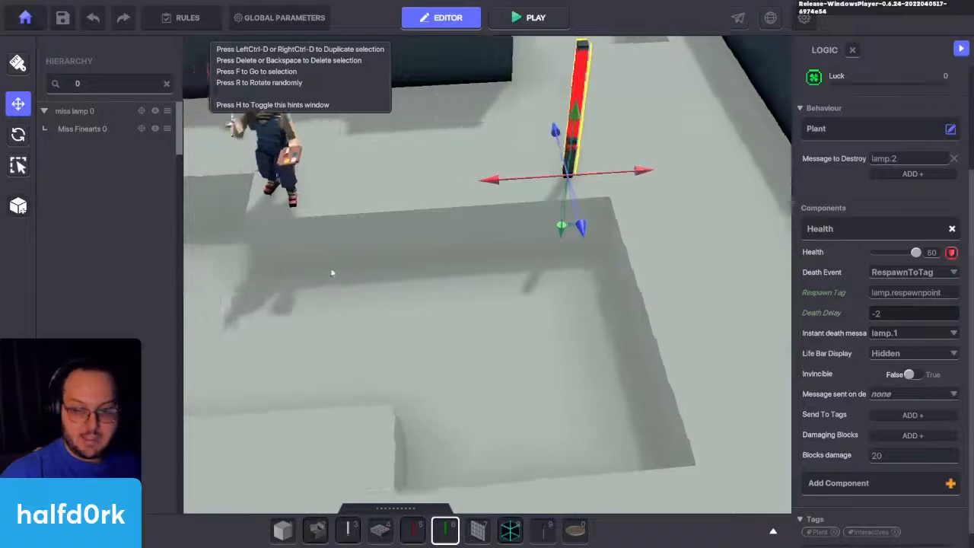
key(w)
key(q)
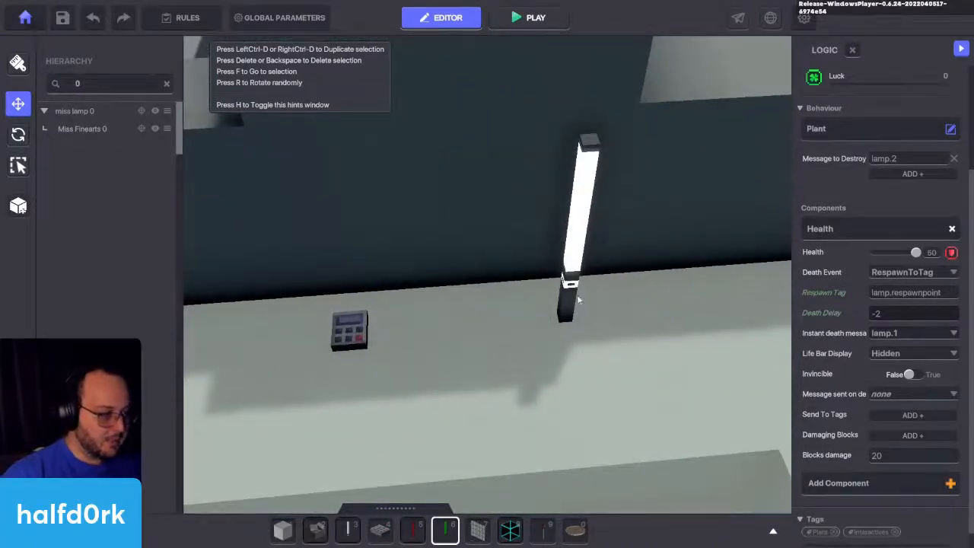
key(a)
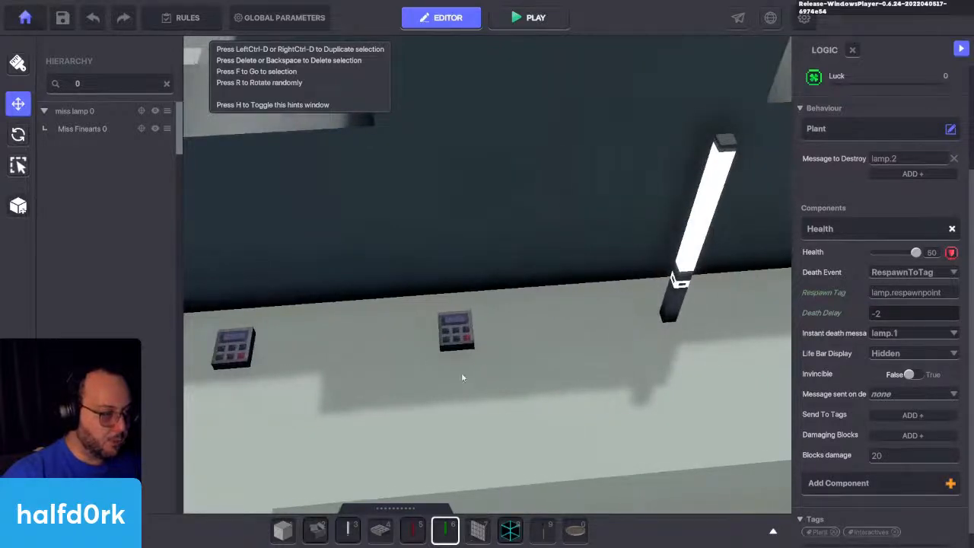
key(d)
key(s)
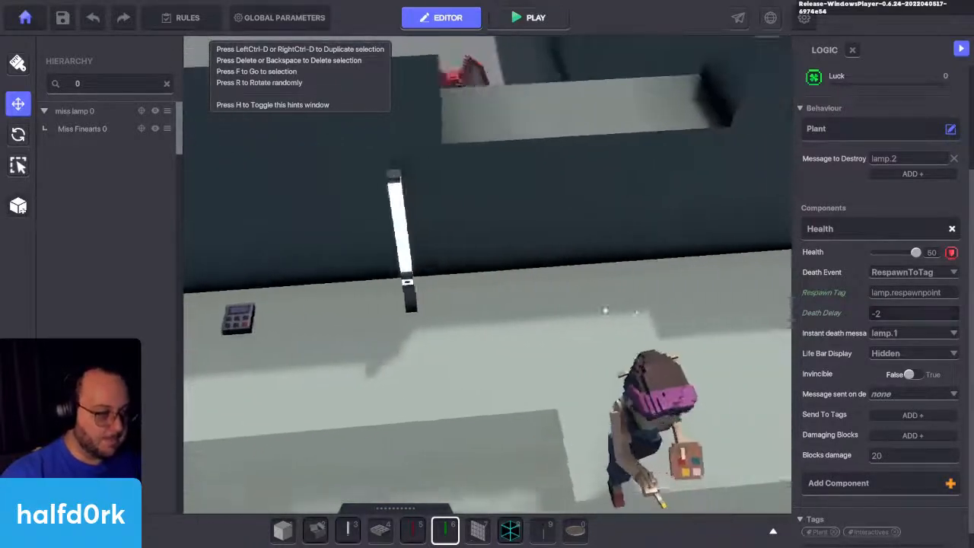
key(q)
key(d)
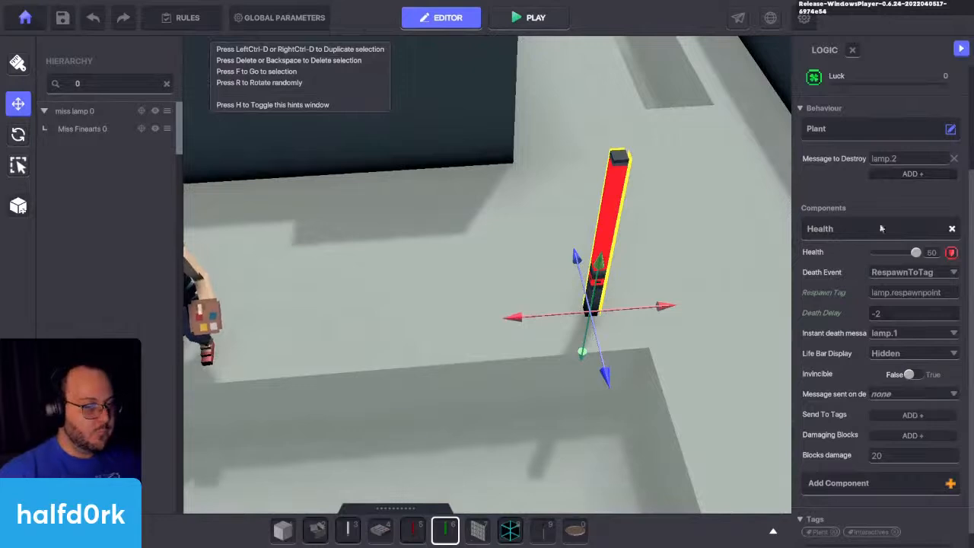
key(a)
key(a)
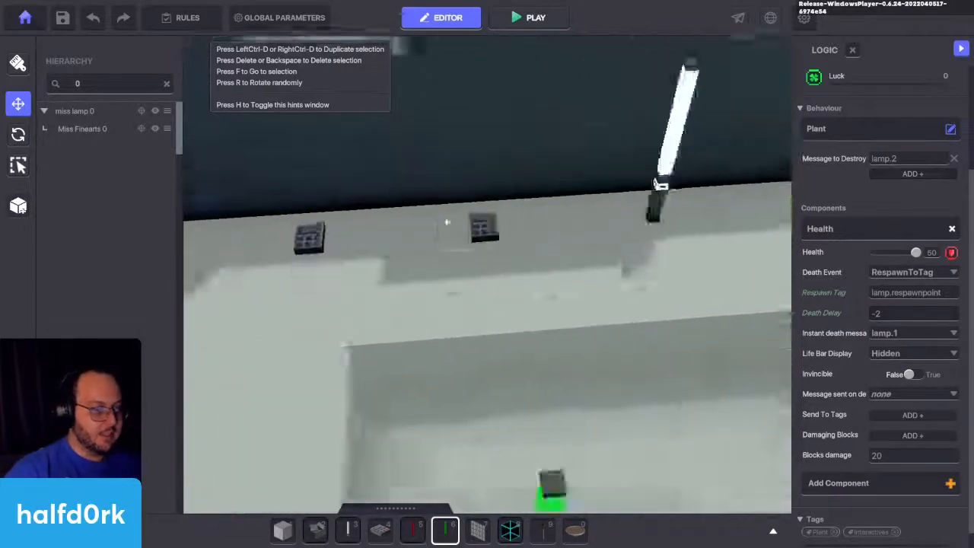
key(w)
key(d)
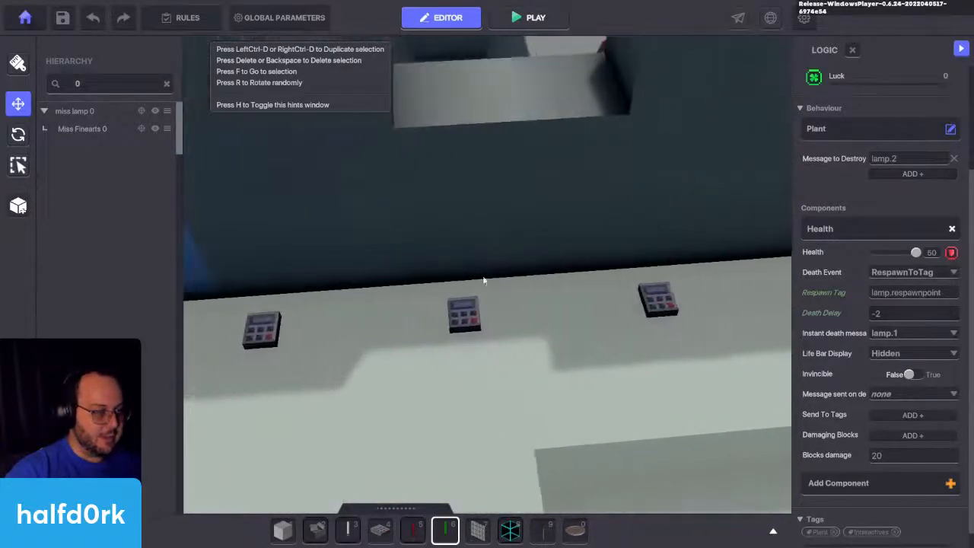
key(d)
key(f)
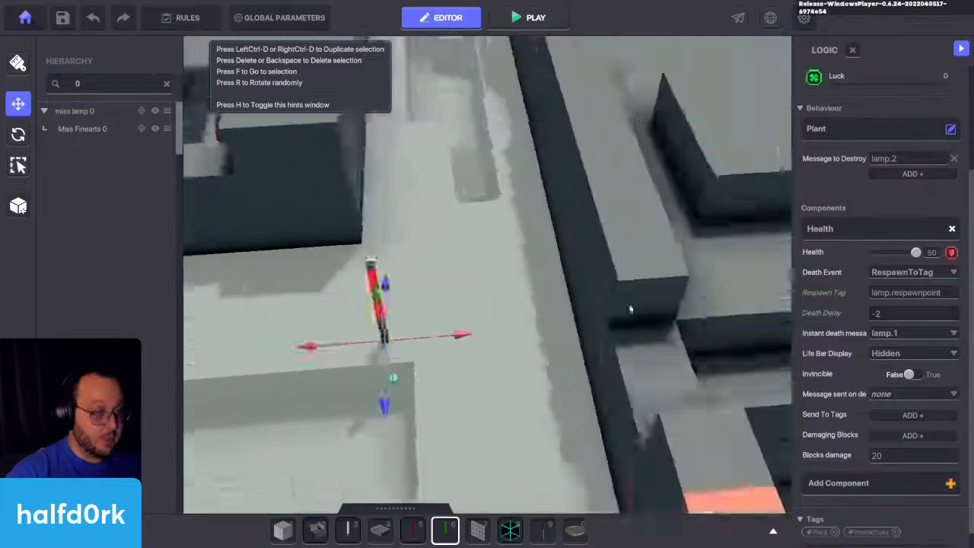
key(a)
key(w)
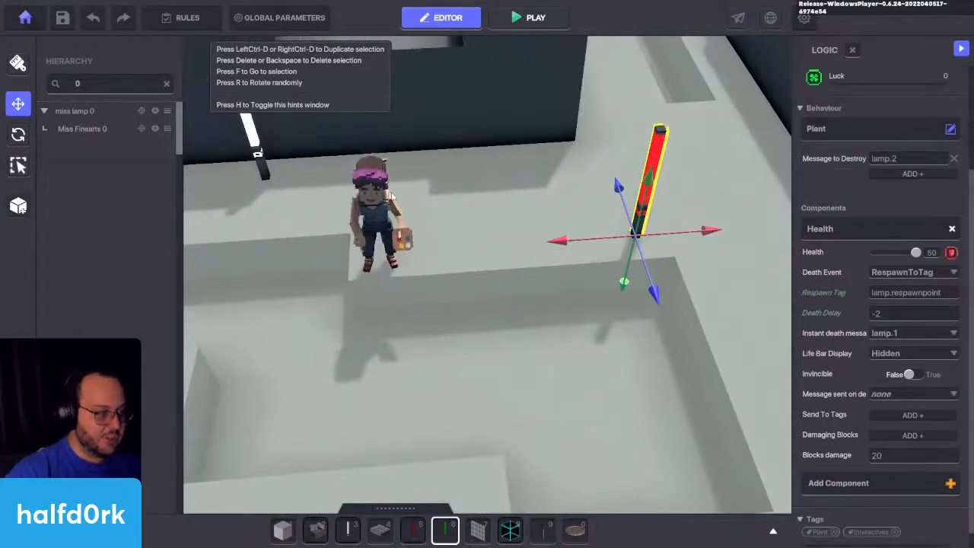
Step: Set the animation of the Miss Finearts character near the second red lamp to Congratulate 01
click(373, 265)
key(f)
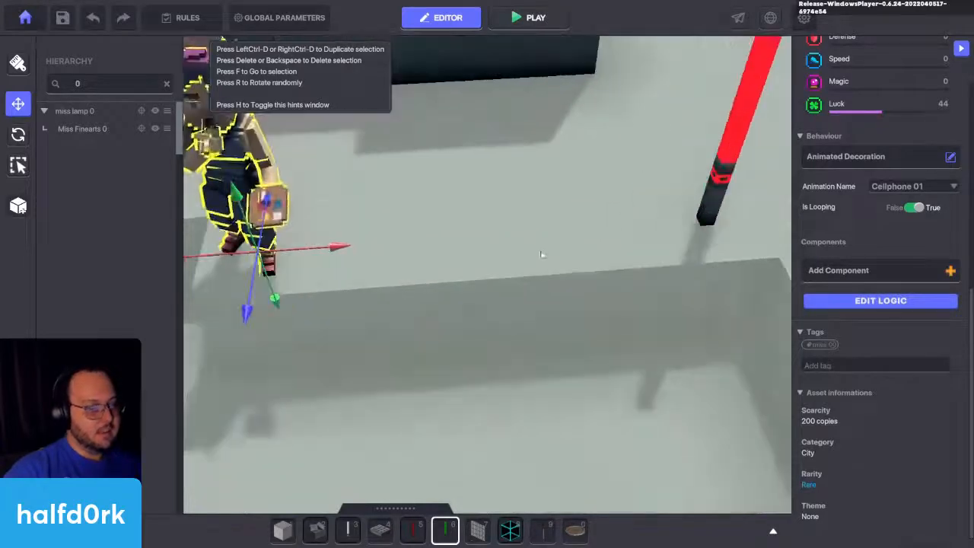
scroll(898, 129, up, 4)
scroll(867, 285, down, 3)
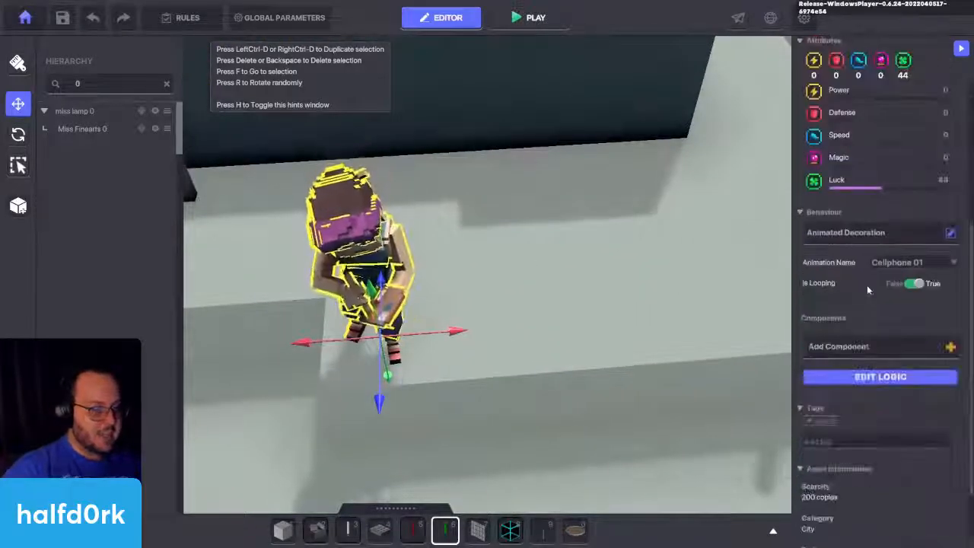
click(925, 263)
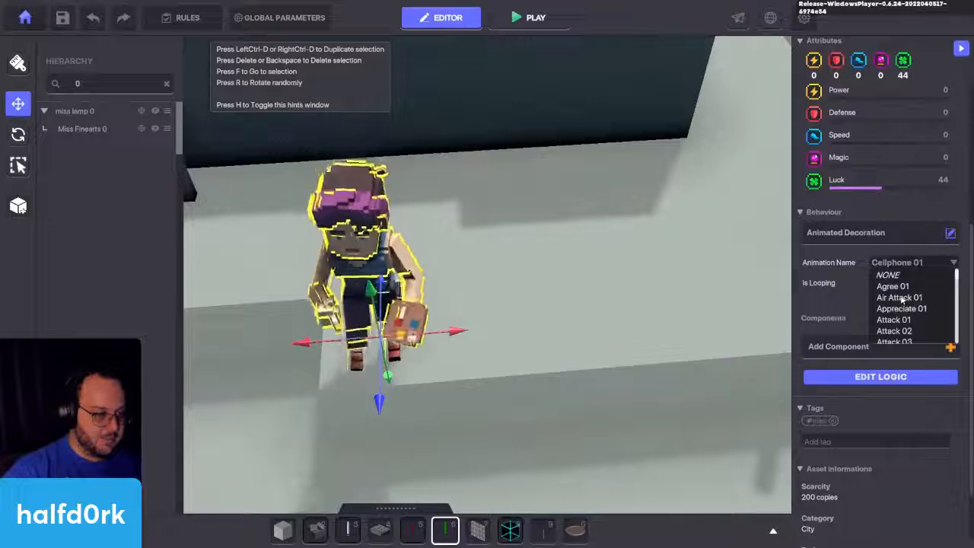
scroll(898, 308, down, 6)
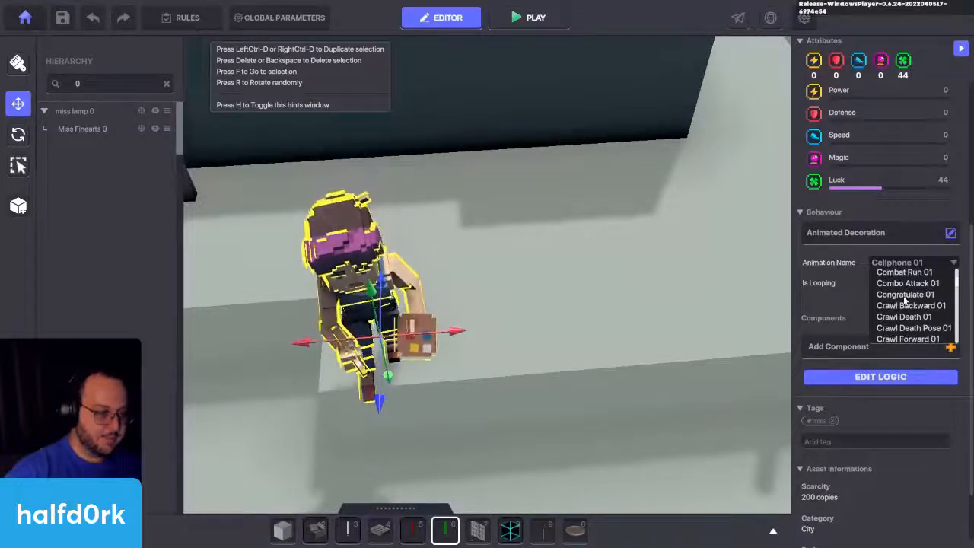
click(906, 295)
Step: Duplicate the Miss Finearts character and place the copy directly beside it at Z 30.50
right_drag(702, 333, 617, 313)
key(s)
key(ctrl+d)
drag(517, 387, 502, 317)
right_drag(502, 317, 549, 375)
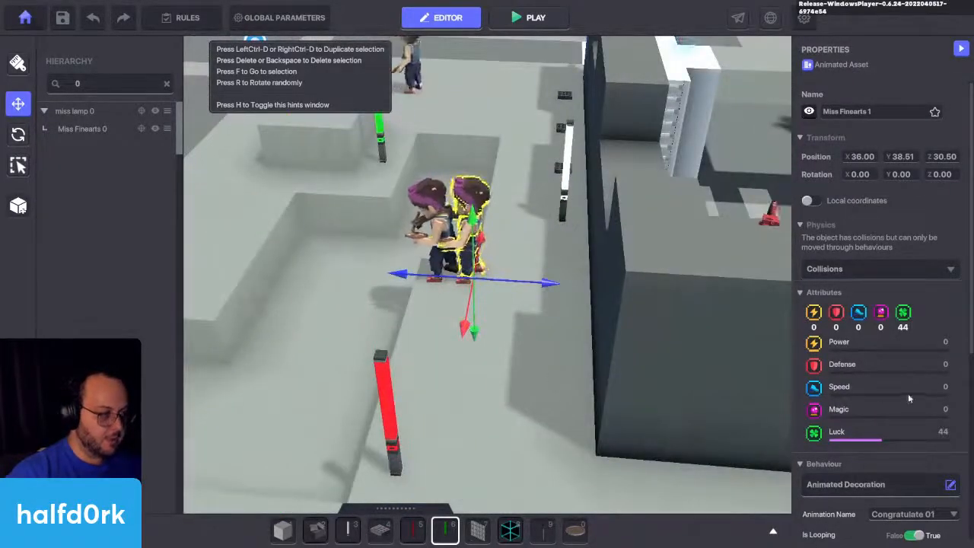
Step: Set the duplicated Miss Finearts character's animation to Dance Wipe 01
scroll(909, 384, down, 3)
click(914, 287)
scroll(917, 319, down, 10)
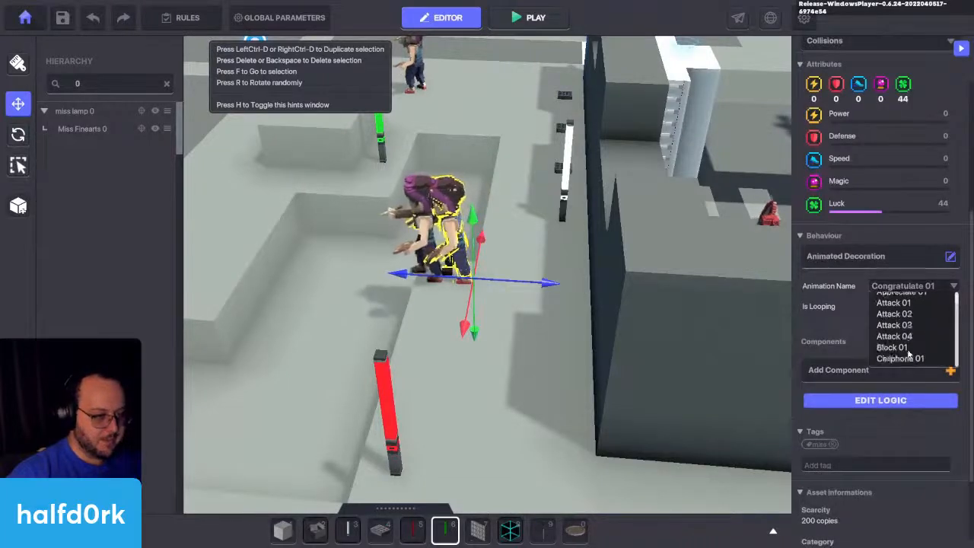
scroll(909, 353, down, 8)
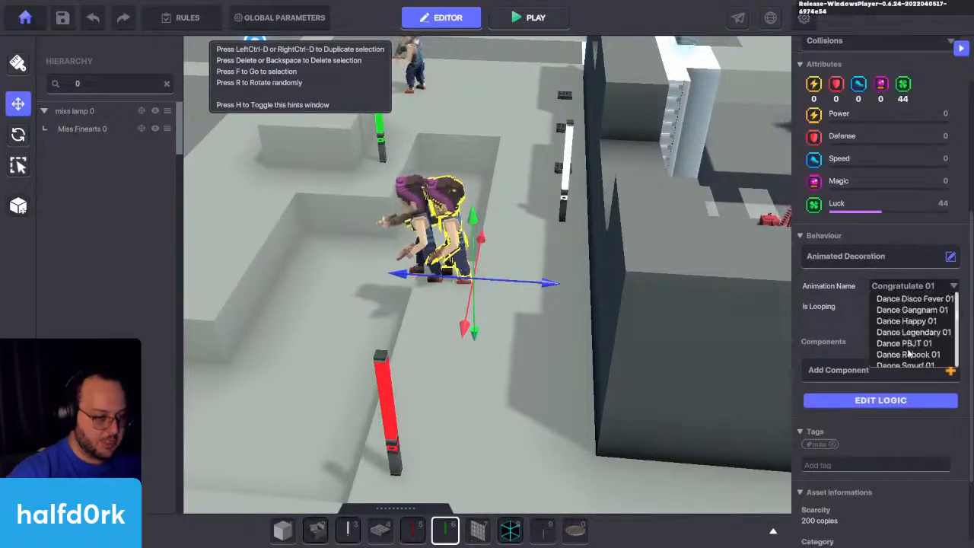
click(917, 341)
Step: Duplicate the second red lamp, place the copy beside it at Z 30.50, and name it miss lamp 2
right_drag(487, 373, 591, 393)
click(591, 393)
key(f)
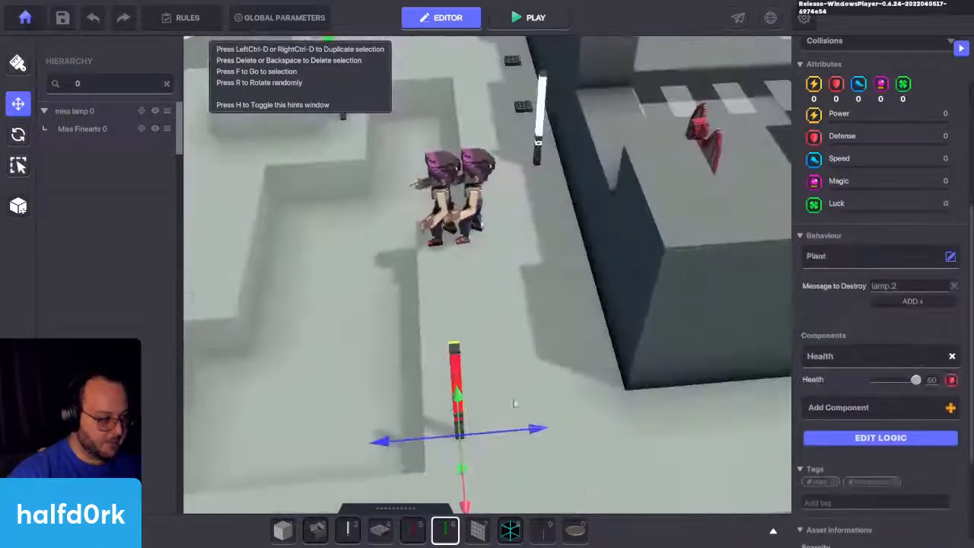
key(ctrl+d)
drag(478, 401, 495, 326)
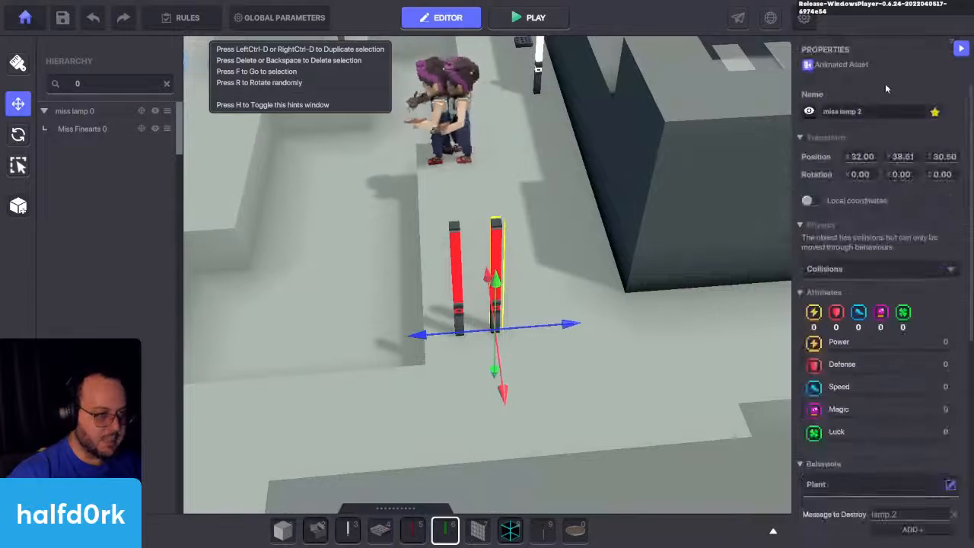
Step: Select the duplicated Miss Finearts character and open its name for editing
middle_drag(474, 124, 474, 189)
drag(527, 393, 548, 401)
click(451, 165)
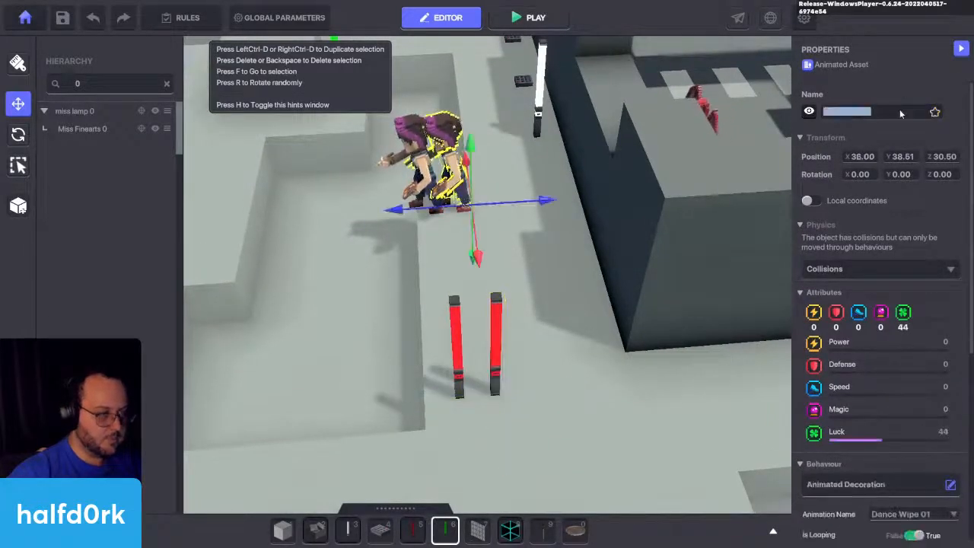
scroll(886, 343, down, 4)
click(615, 366)
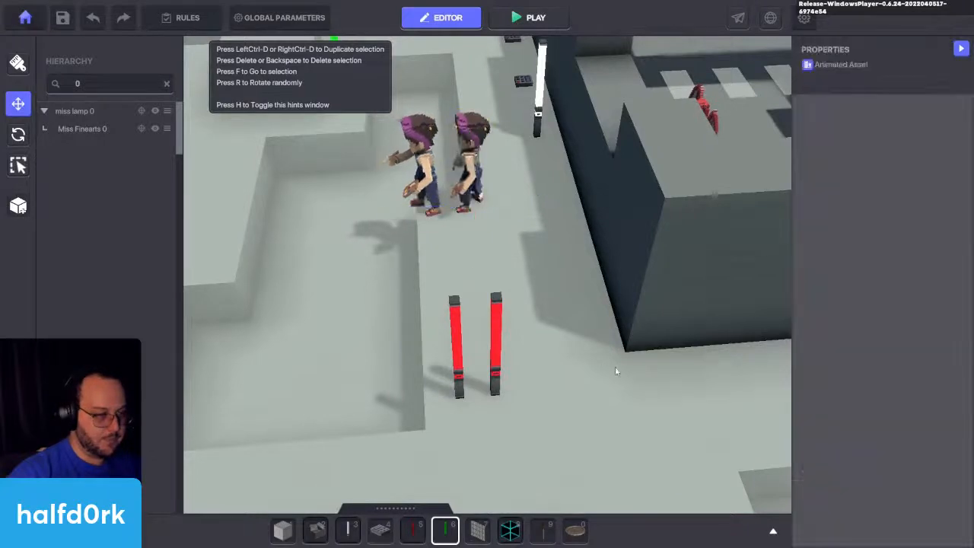
Step: Set the third red lamp's Message to Destroy to lamp.3
click(496, 329)
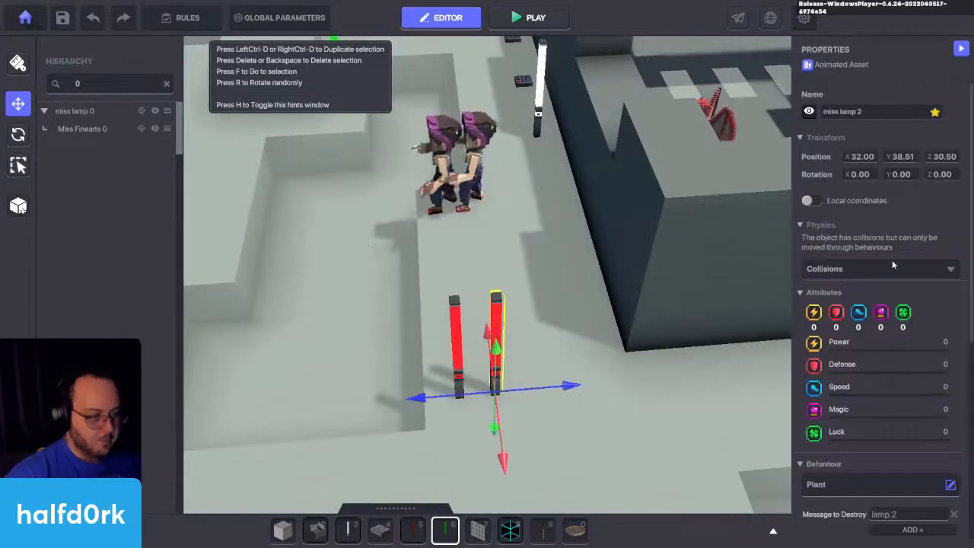
scroll(892, 260, down, 3)
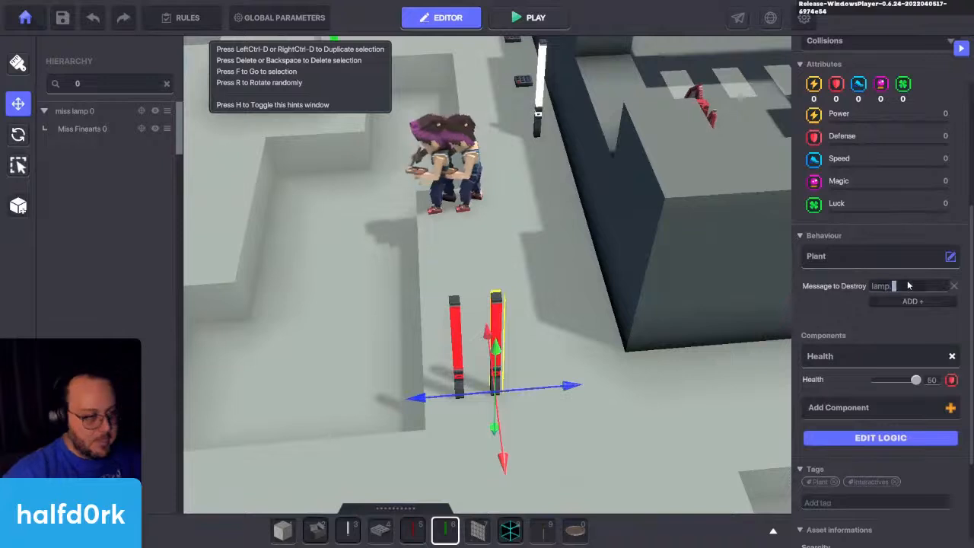
text(3)
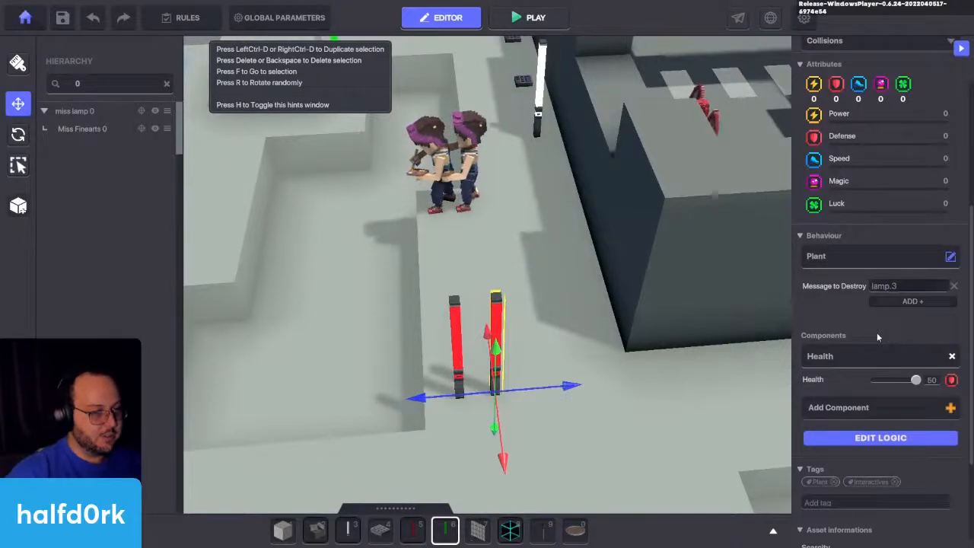
Step: Set the instant death message in the third red lamp's Health component to lamp.2
click(889, 443)
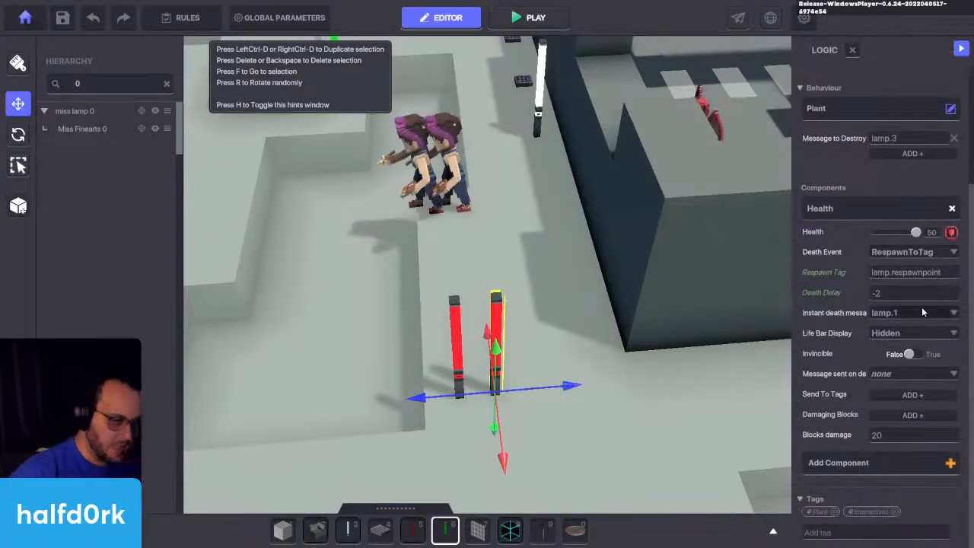
click(923, 311)
text(lam)
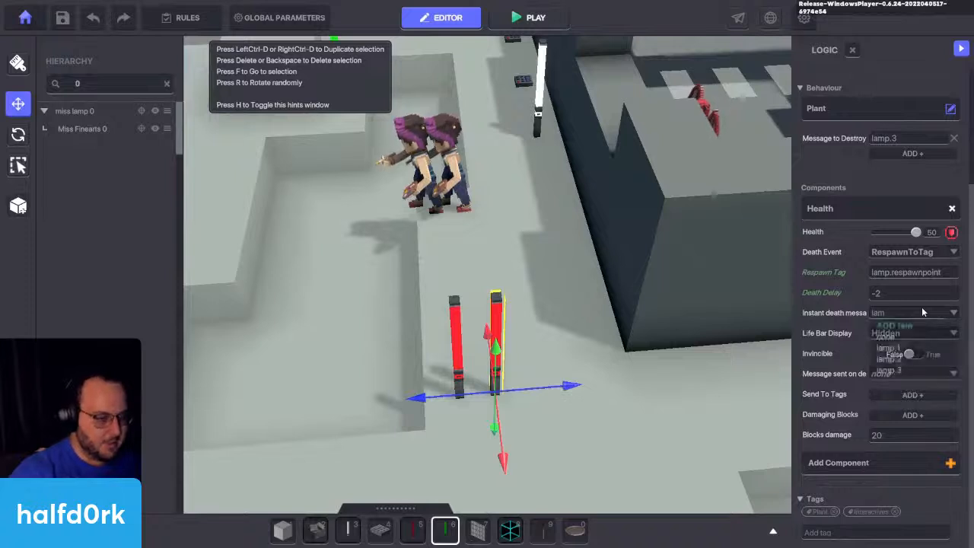
text(p.2)
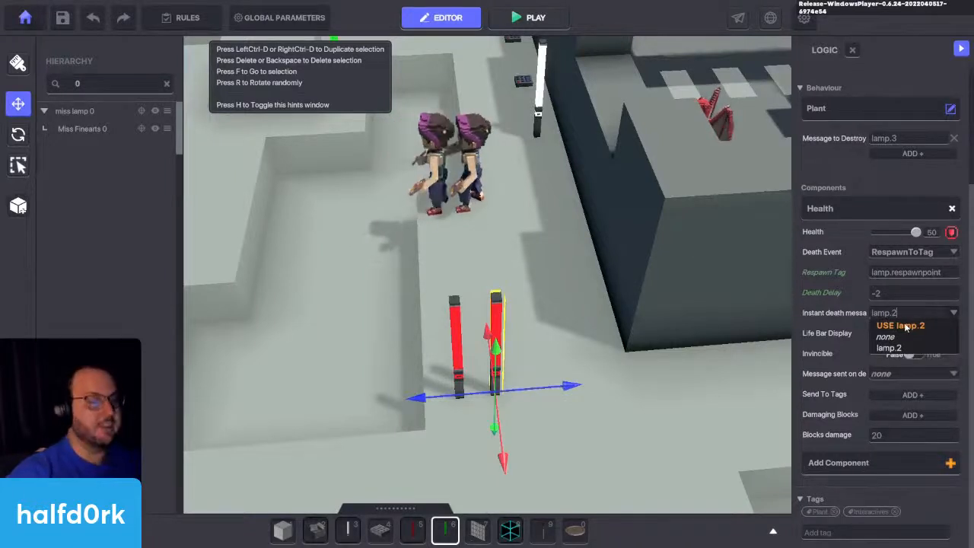
click(906, 327)
Step: Duplicate the third red lamp beside it at Z 30.00 and set the copy's Message to Destroy to lamp.4
key(w)
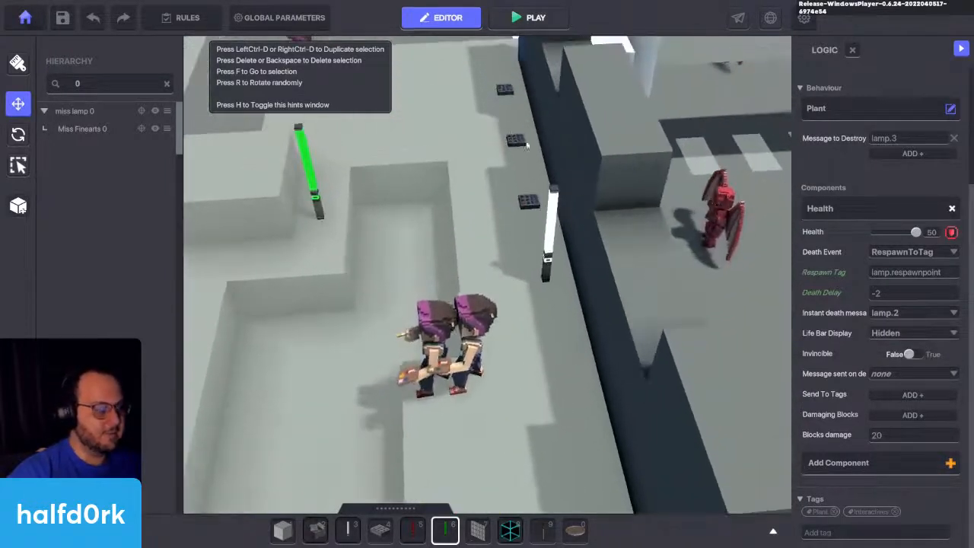
key(f)
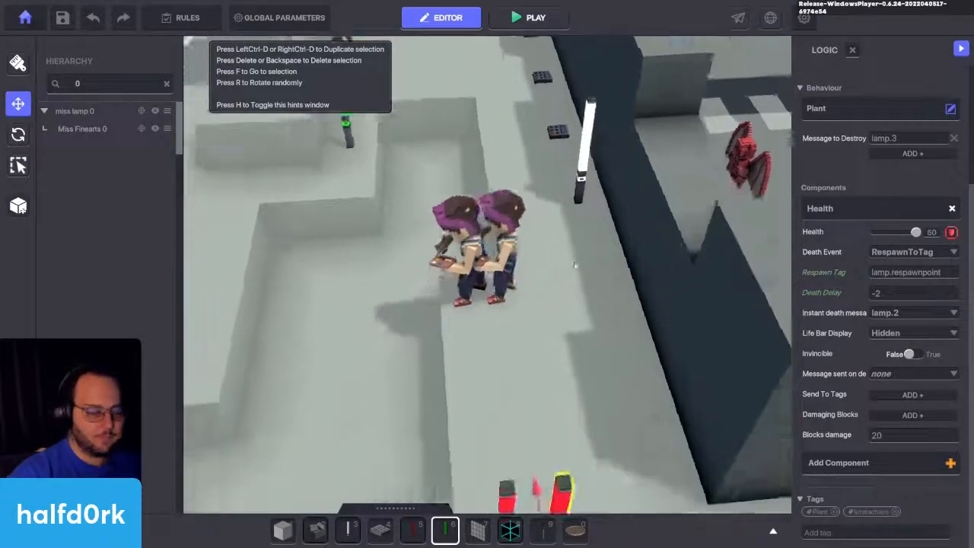
key(ctrl+d)
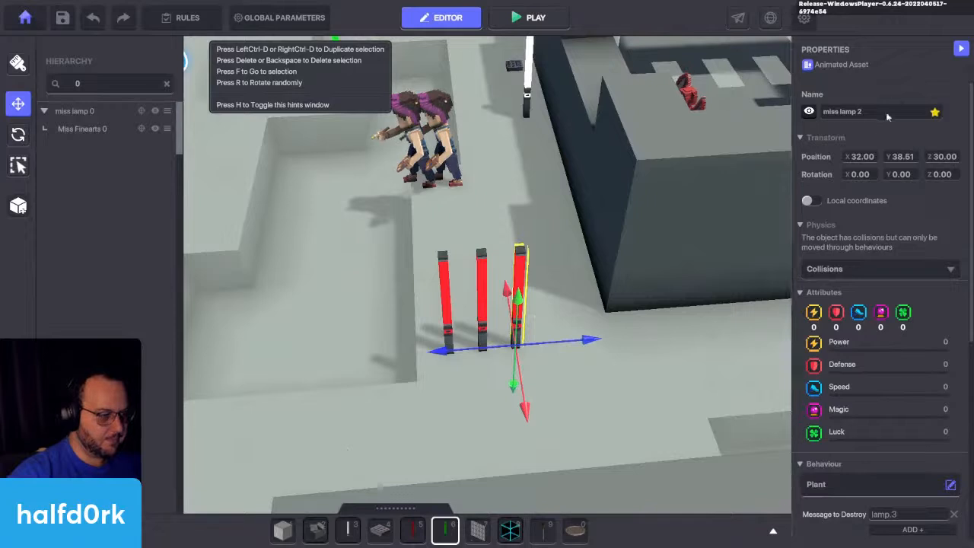
scroll(889, 268, down, 5)
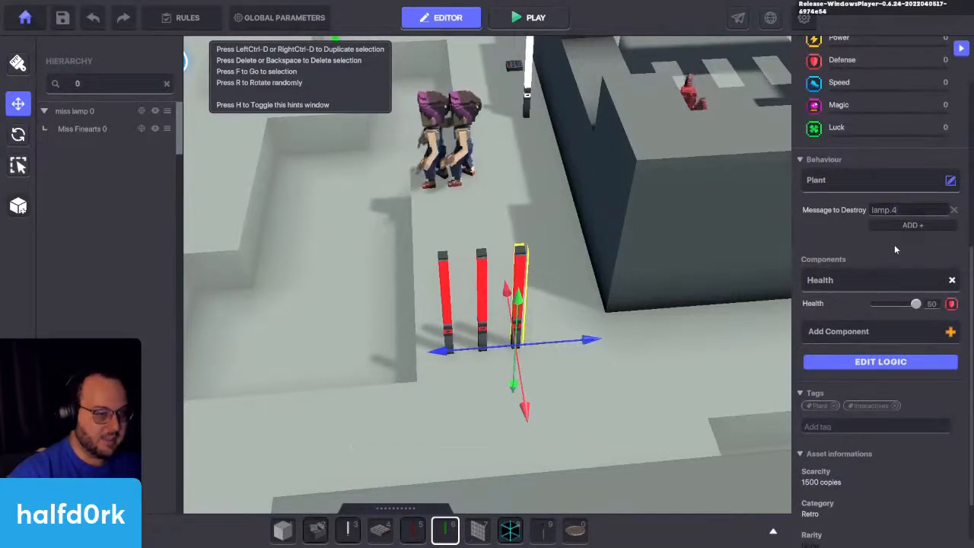
Step: Set the instant death message in the newest red lamp's Health component to lamp.4
key(w)
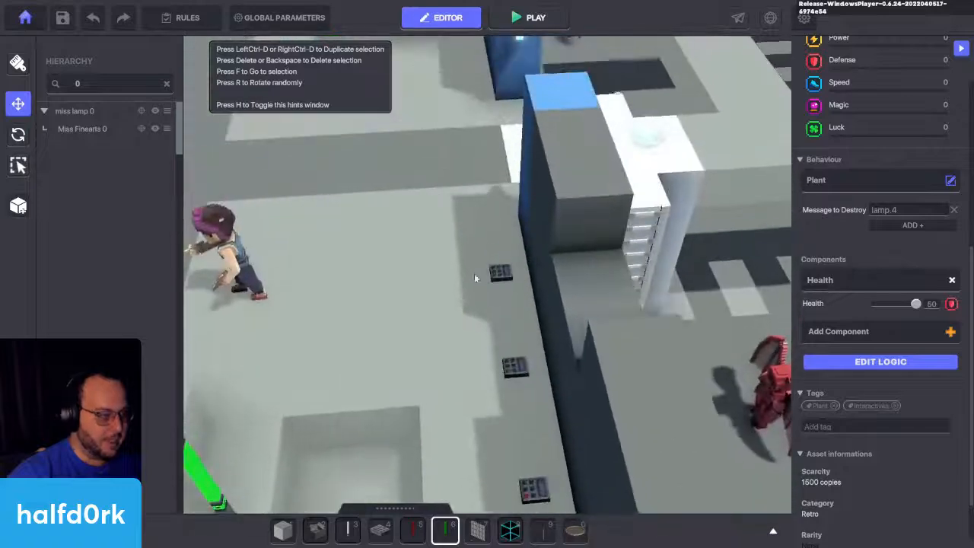
key(s)
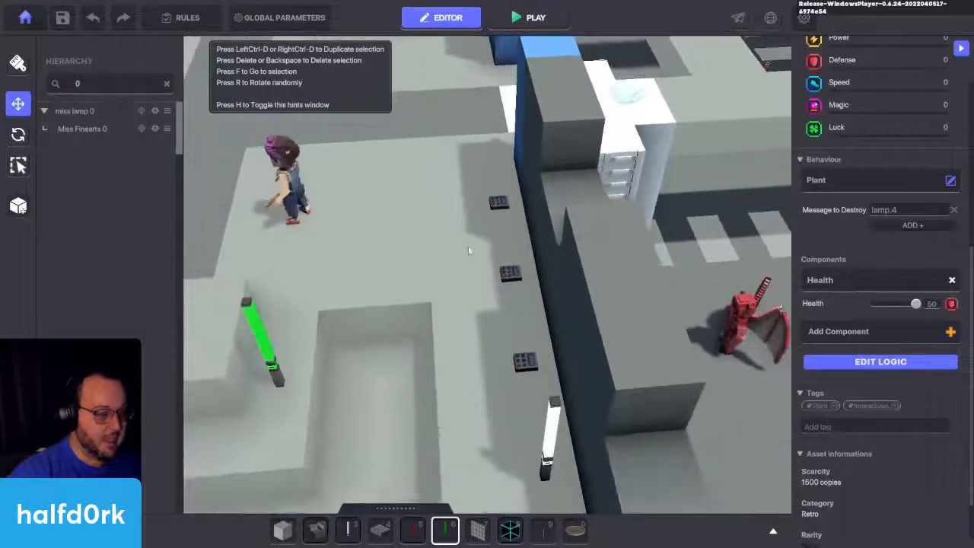
key(s)
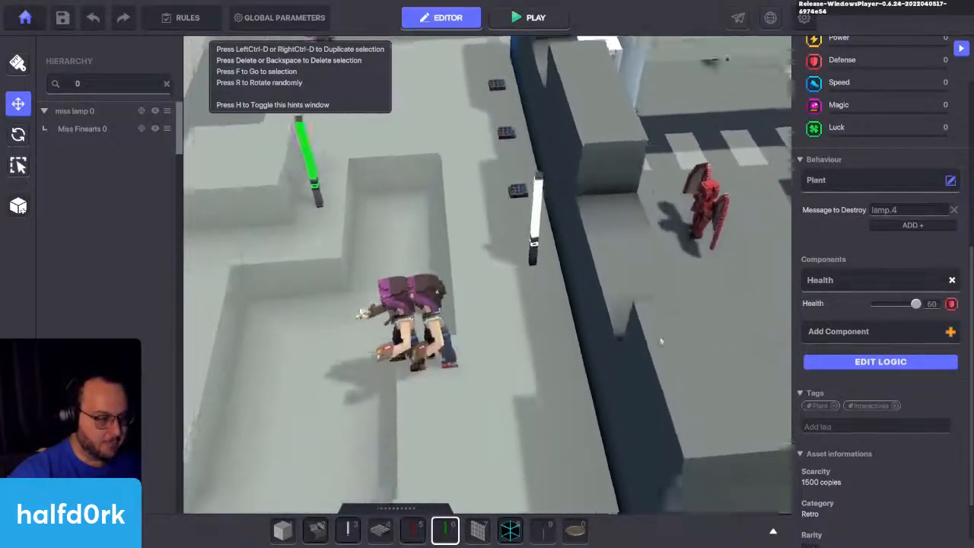
middle_drag(660, 342, 662, 283)
click(867, 362)
scroll(775, 358, down, 3)
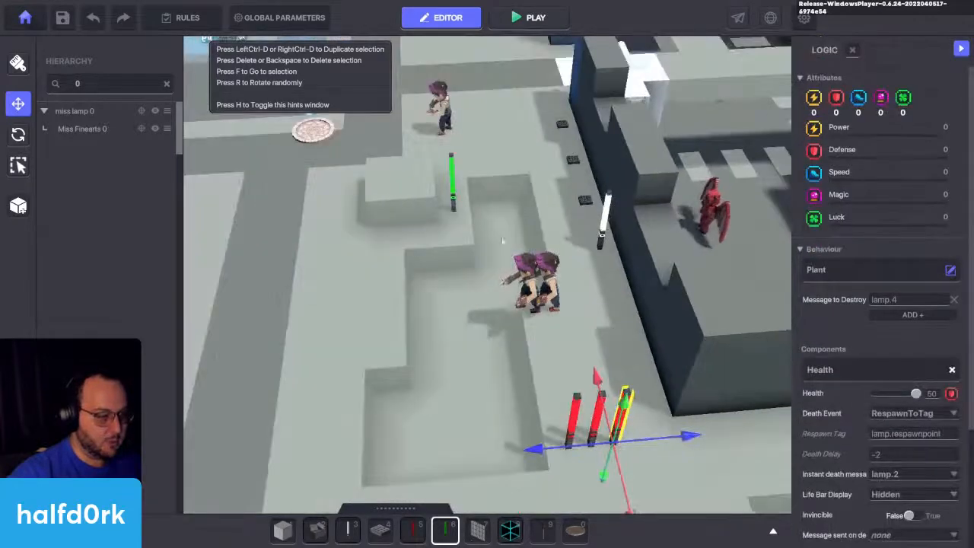
scroll(864, 338, down, 3)
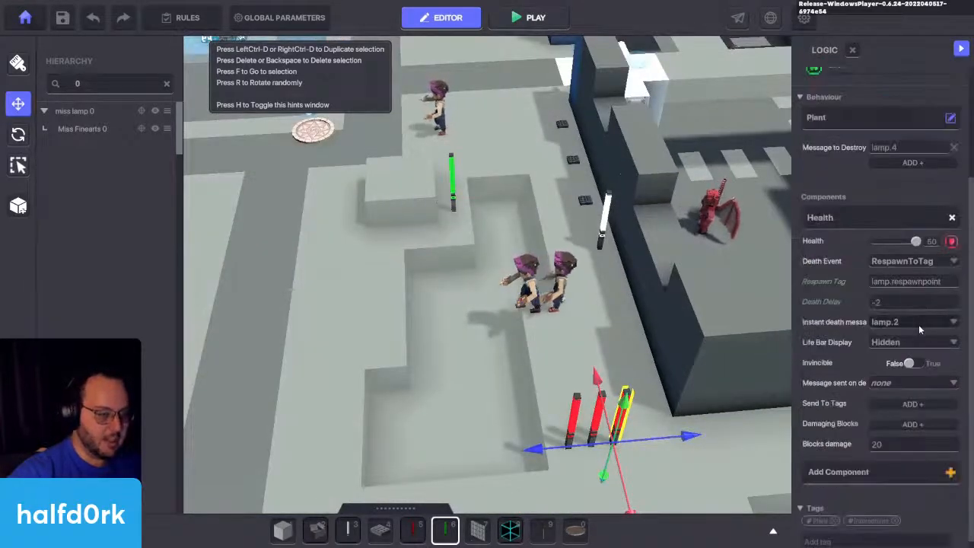
click(918, 324)
text(lamp.4)
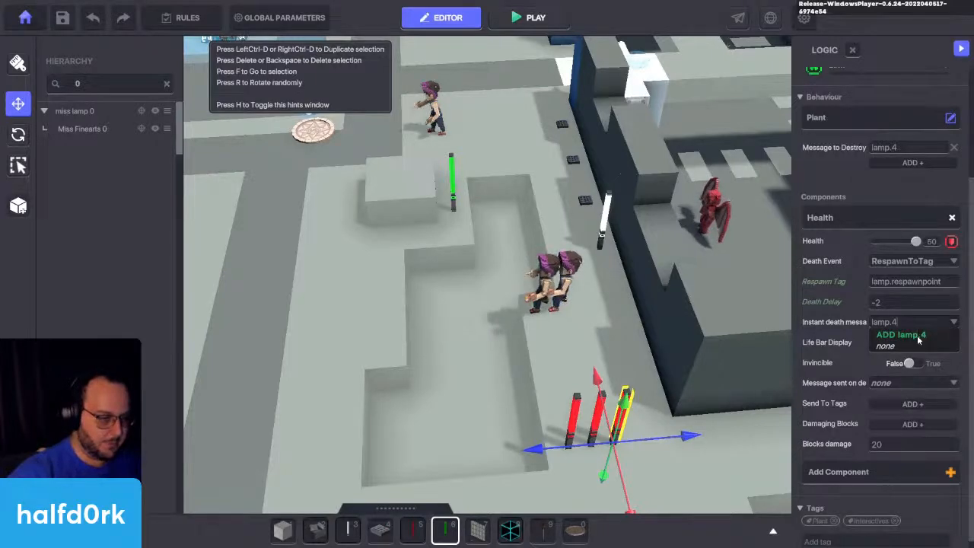
click(918, 337)
Step: Set the animation of the Miss Finearts character at Z 30.00 to Painting 01
right_drag(709, 391, 592, 296)
click(567, 293)
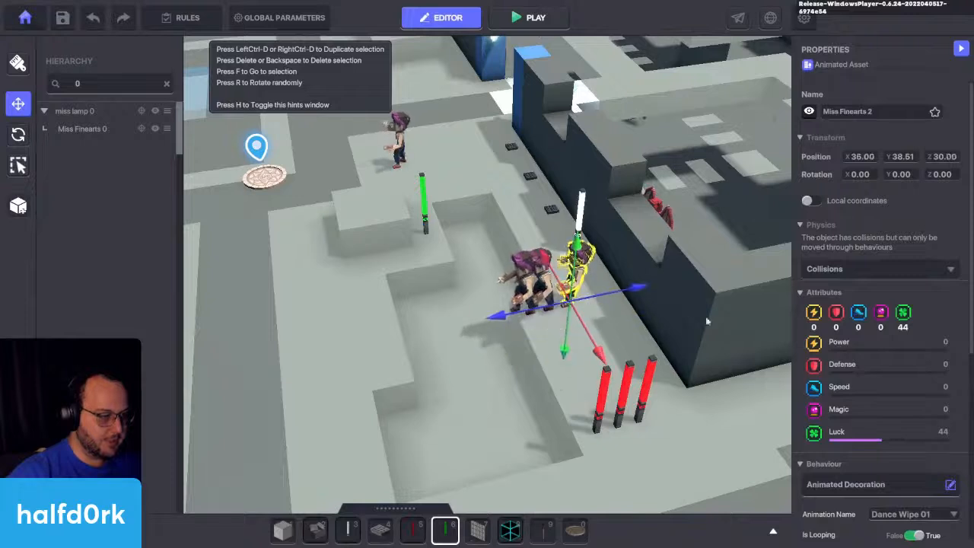
scroll(907, 322, down, 5)
click(914, 286)
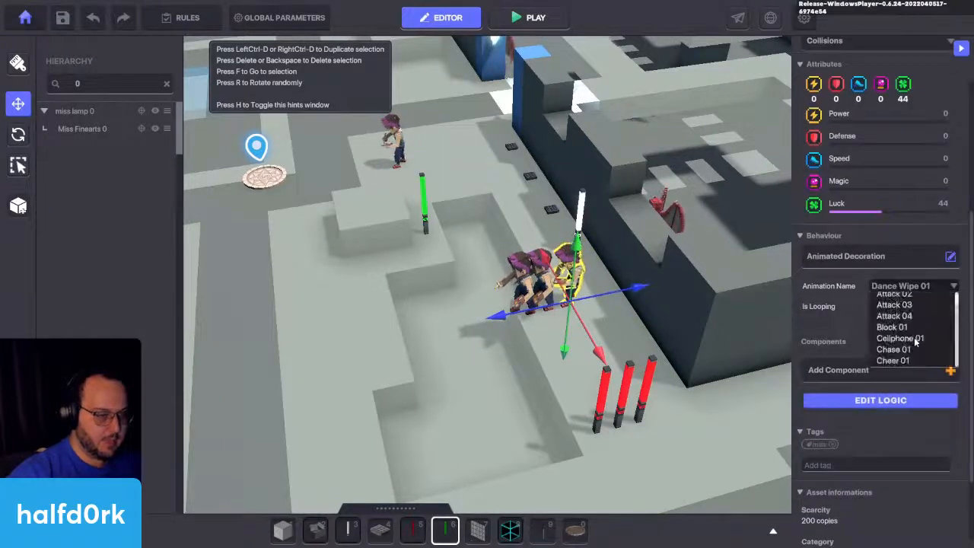
scroll(916, 342, down, 5)
scroll(916, 343, down, 6)
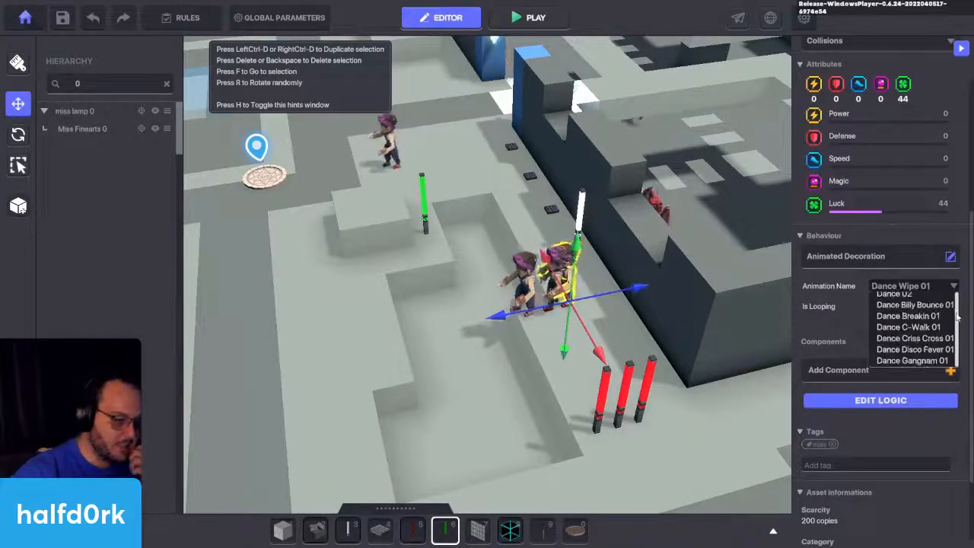
mouse_move(957, 330)
mouse_down()
mouse_move(953, 363)
mouse_move(953, 345)
mouse_up()
scroll(920, 349, up, 4)
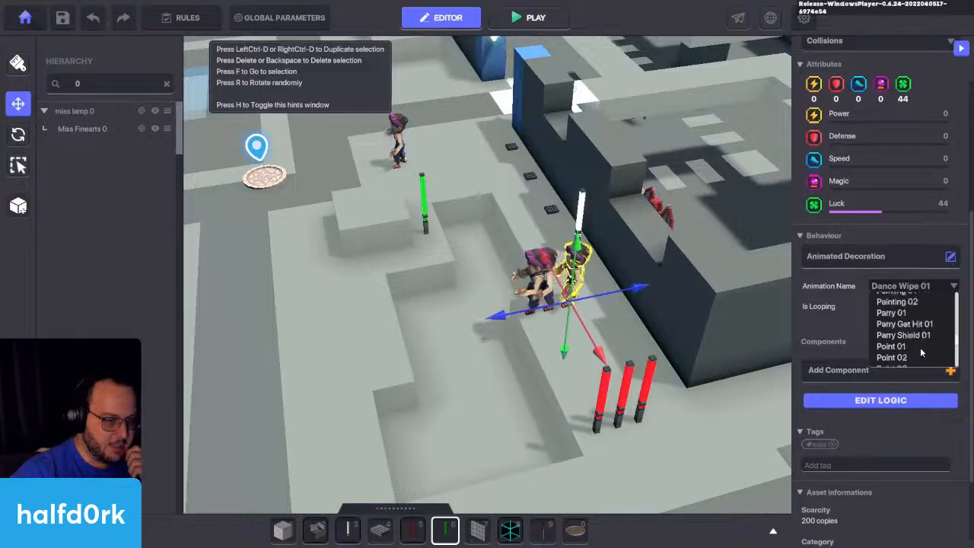
click(906, 343)
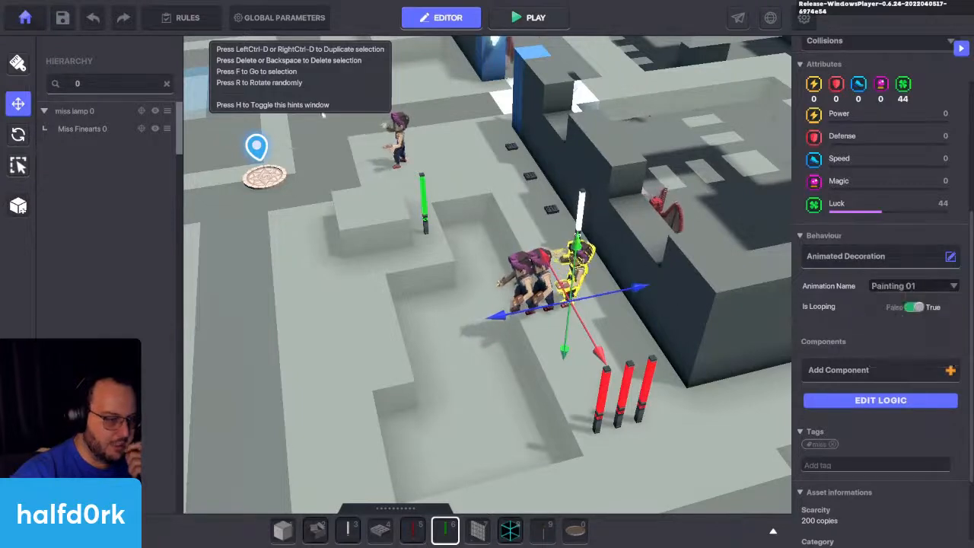
Step: Rename the character with the Painting 01 animation as Miss Finearts 3
scroll(730, 303, up, 2)
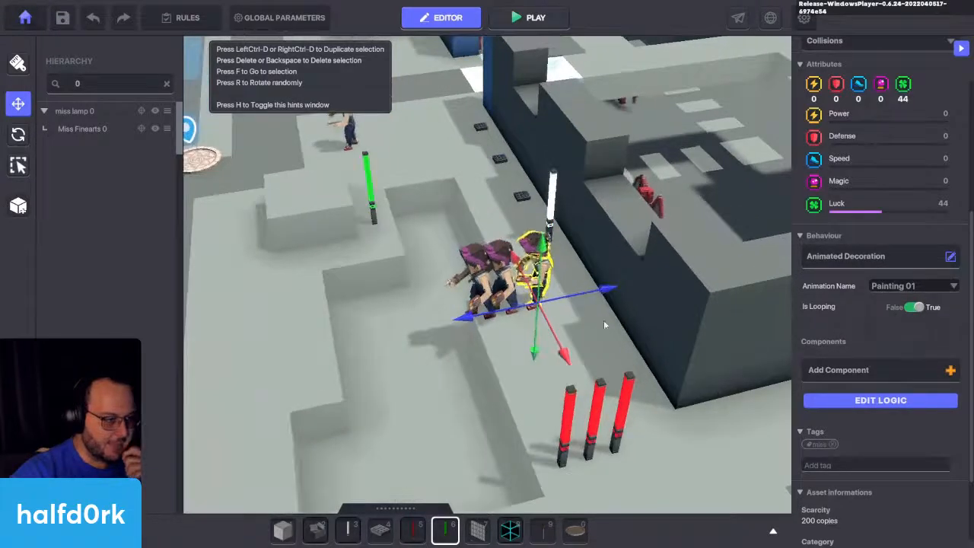
scroll(887, 111, up, 3)
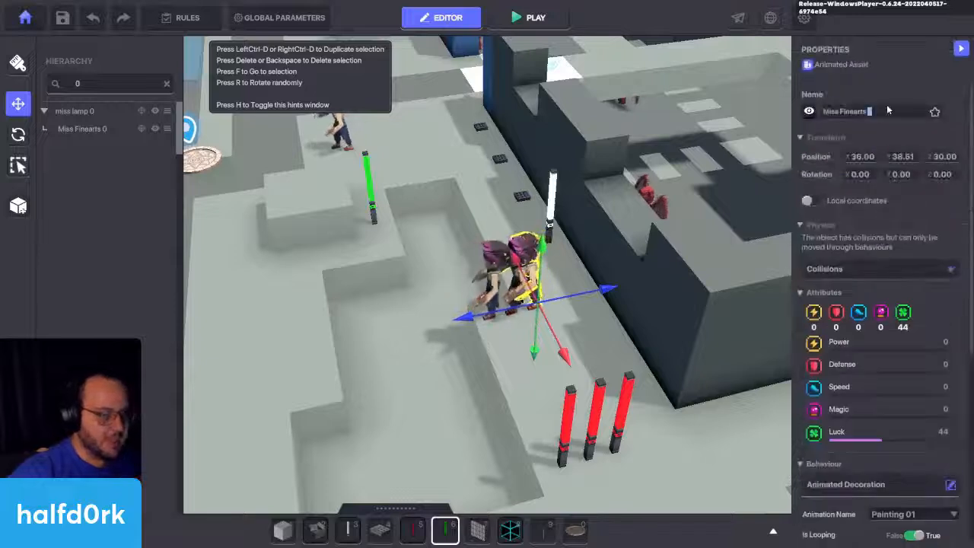
click(517, 248)
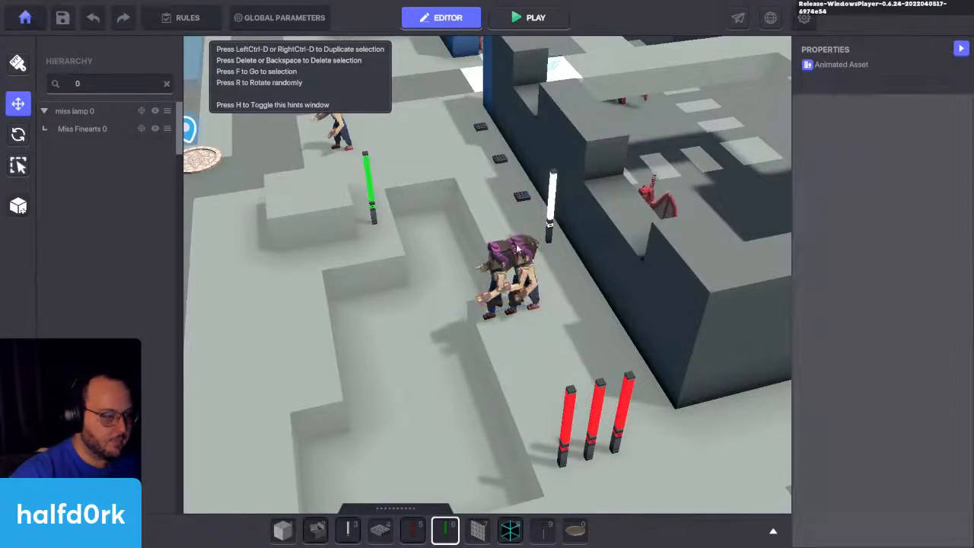
Step: Filter the hierarchy by number and parent Miss Finearts 2 under miss lamp 2 and Miss Finearts 3 under miss lamp 3
click(512, 310)
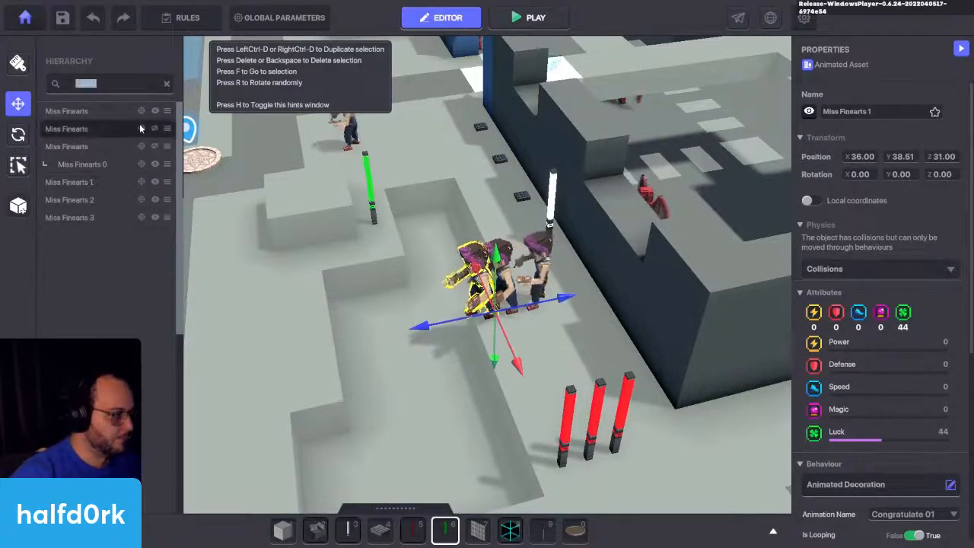
text(2)
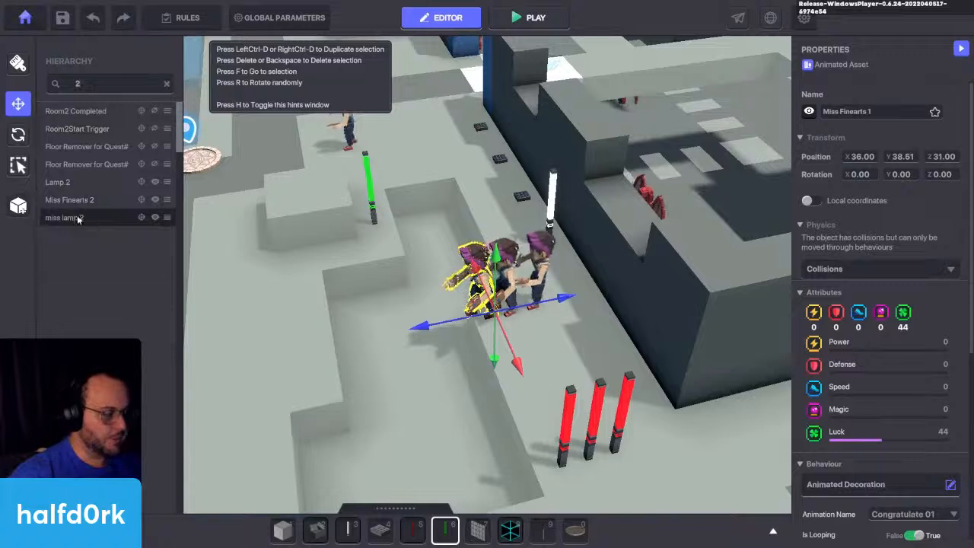
drag(82, 201, 81, 218)
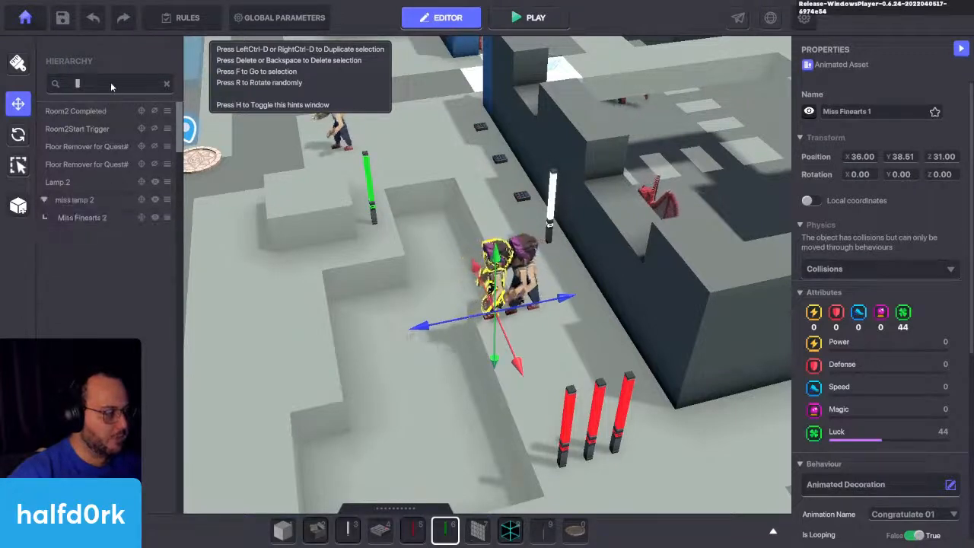
click(66, 201)
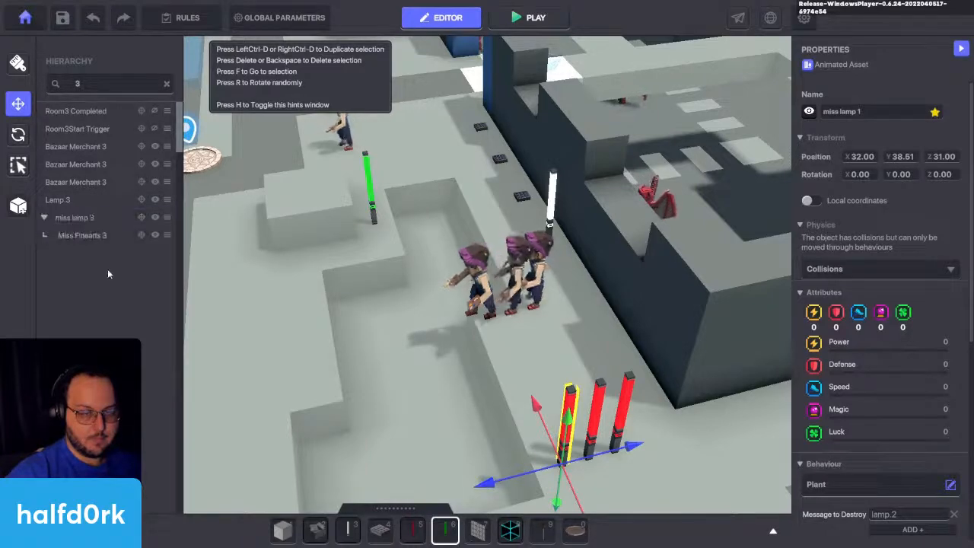
Step: Start a playtest, equip the sword and swing it while approaching the character near the spawn pad
click(328, 289)
right_drag(370, 263, 555, 206)
key(ctrl+p)
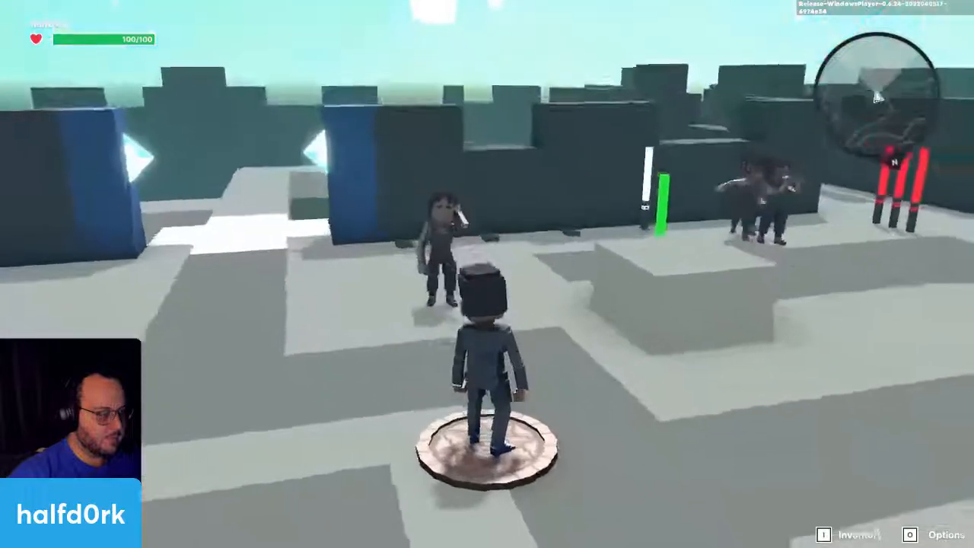
key(w)
key(1)
click(487, 274)
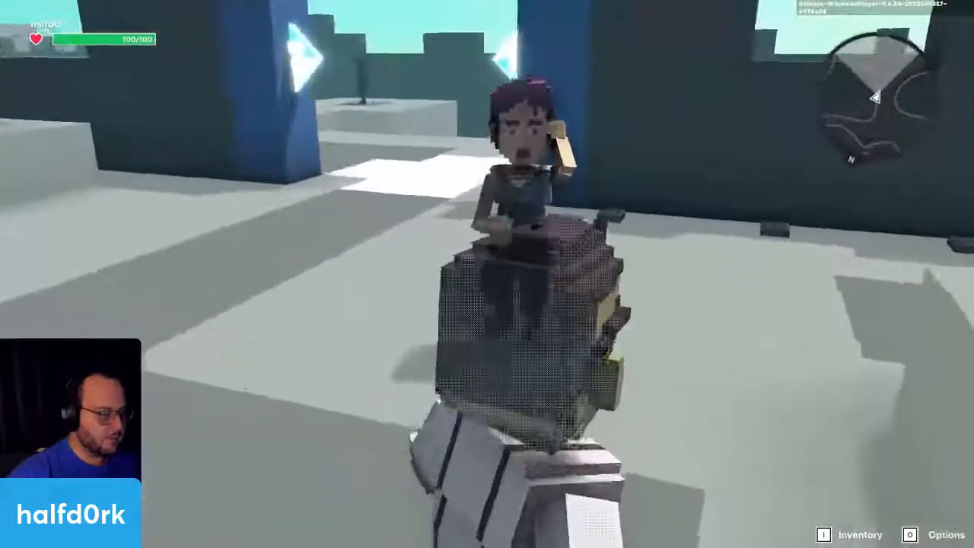
click(487, 274)
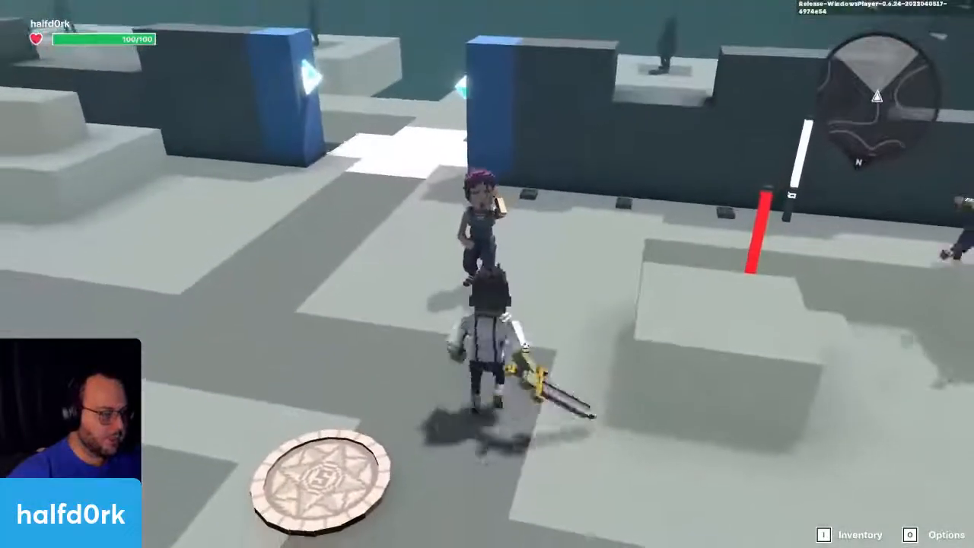
click(487, 274)
key(w)
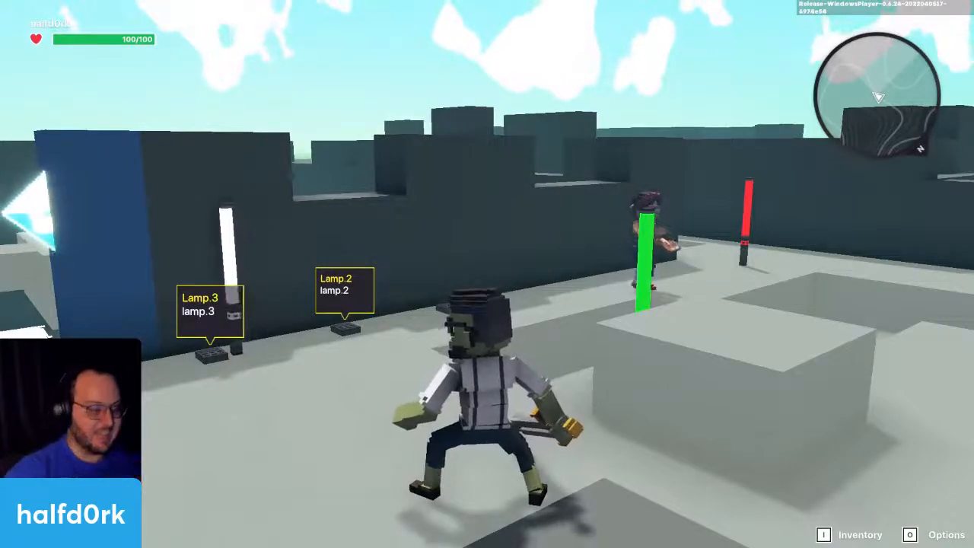
Step: Run to the remaining red lamp, strike it repeatedly with the sword and return to the editor
key(d)
key(space)
key(space)
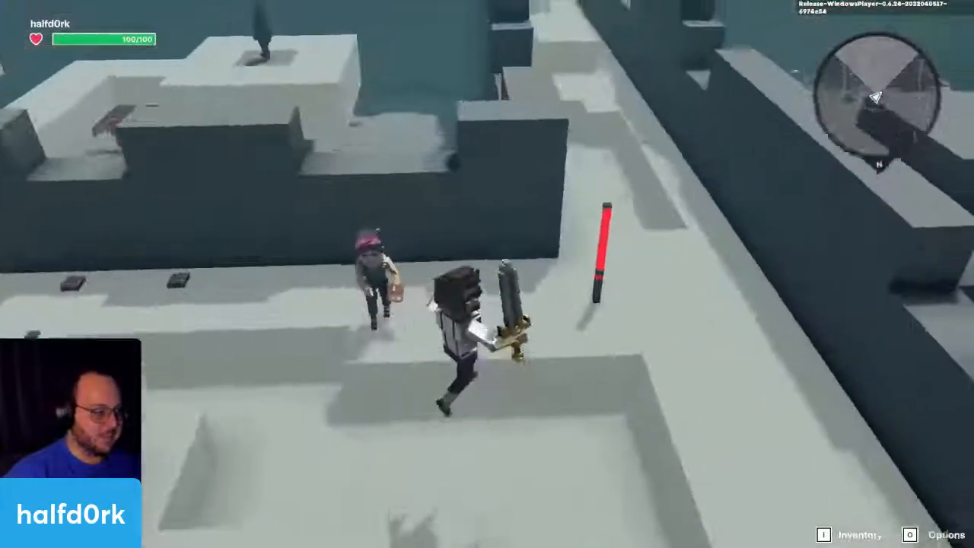
key(d)
key(w)
click(487, 274)
click(487, 274)
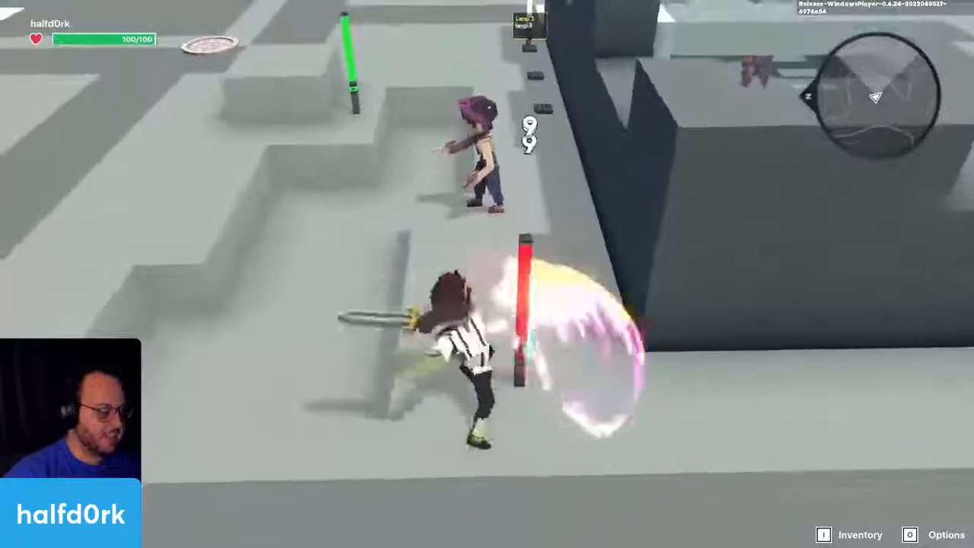
click(487, 274)
click(487, 274)
click(487, 274)
key(w)
key(space)
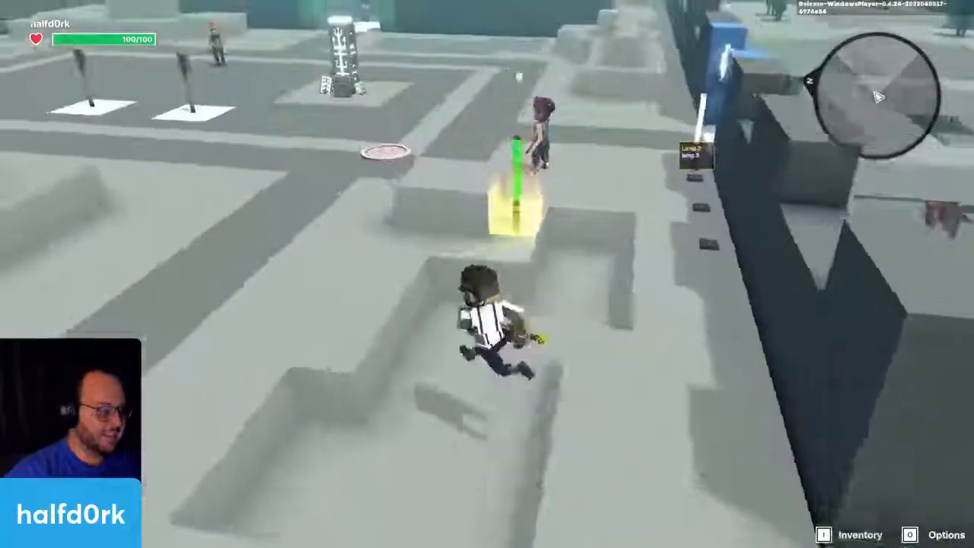
key(w)
key(Tab)
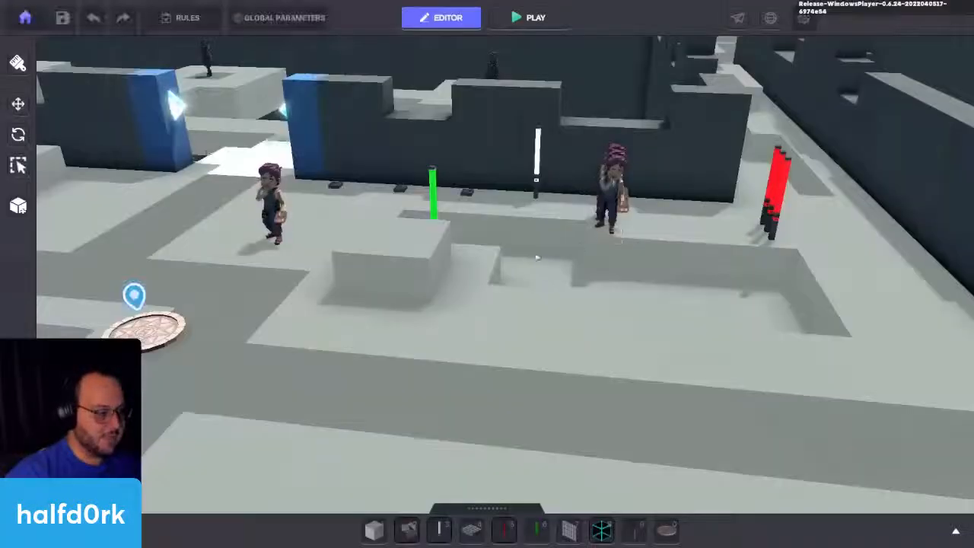
Step: Set the instant death message in the Health component of the red lamp destroyed by lamp.4 to lamp.3
right_drag(713, 165, 535, 230)
scroll(459, 352, up, 4)
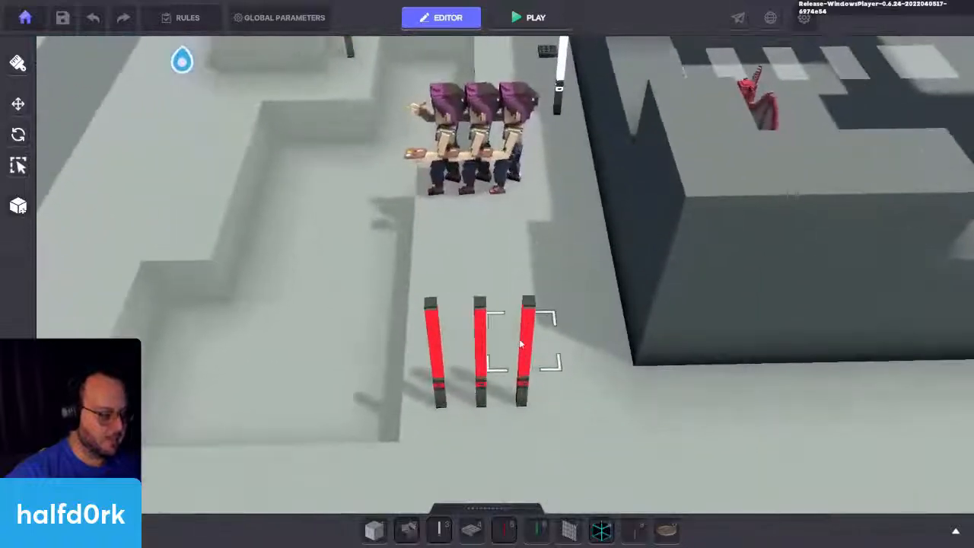
click(528, 344)
scroll(913, 360, down, 5)
click(890, 362)
scroll(889, 361, down, 3)
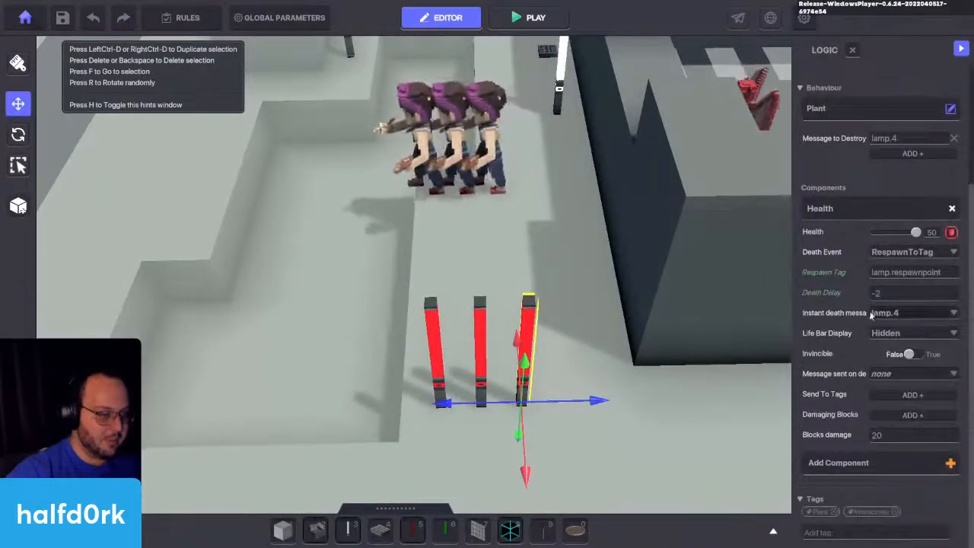
click(900, 318)
text(lamp)
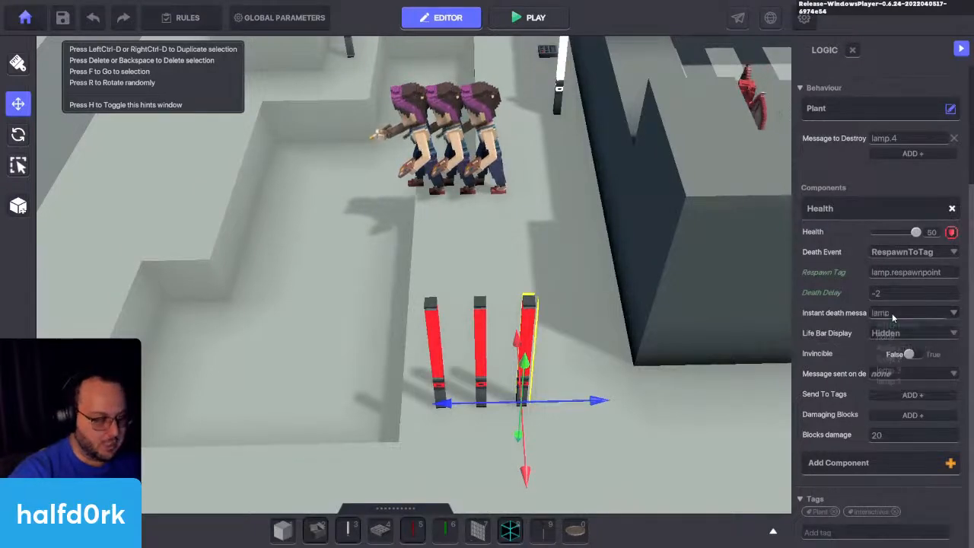
text(.3)
click(899, 326)
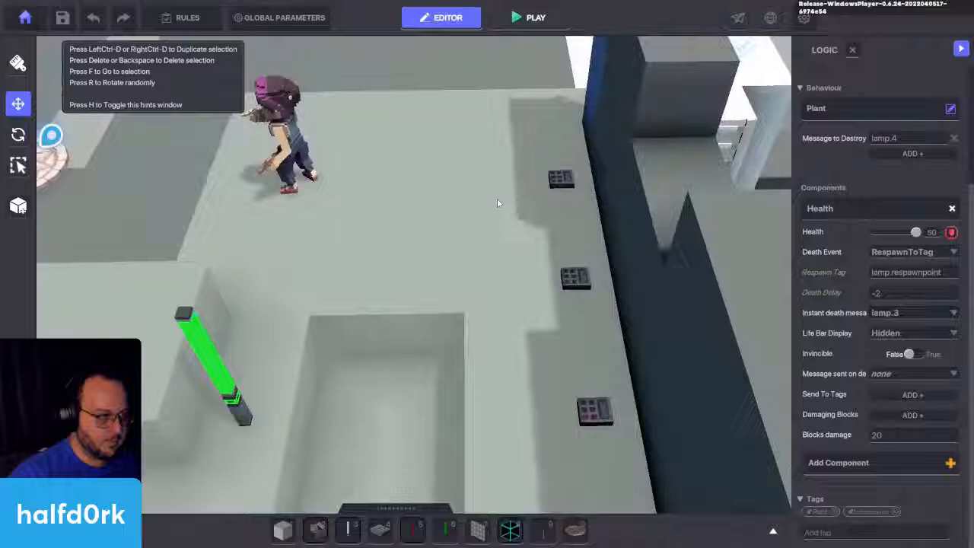
Step: Check the white lamp's movement path and place a copy of the Lamp.3 device along it, near the white floor area
right_drag(499, 203, 493, 243)
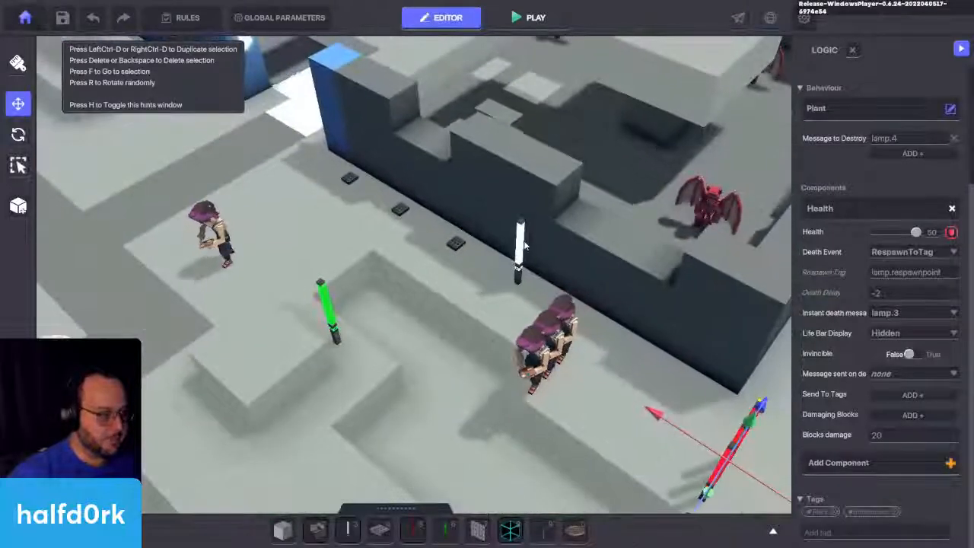
click(523, 244)
key(f)
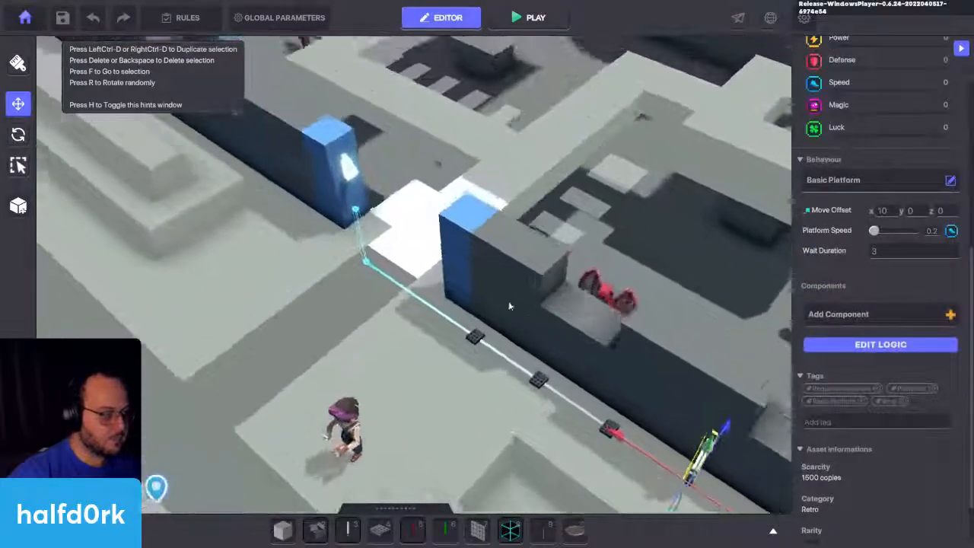
scroll(486, 355, up, 4)
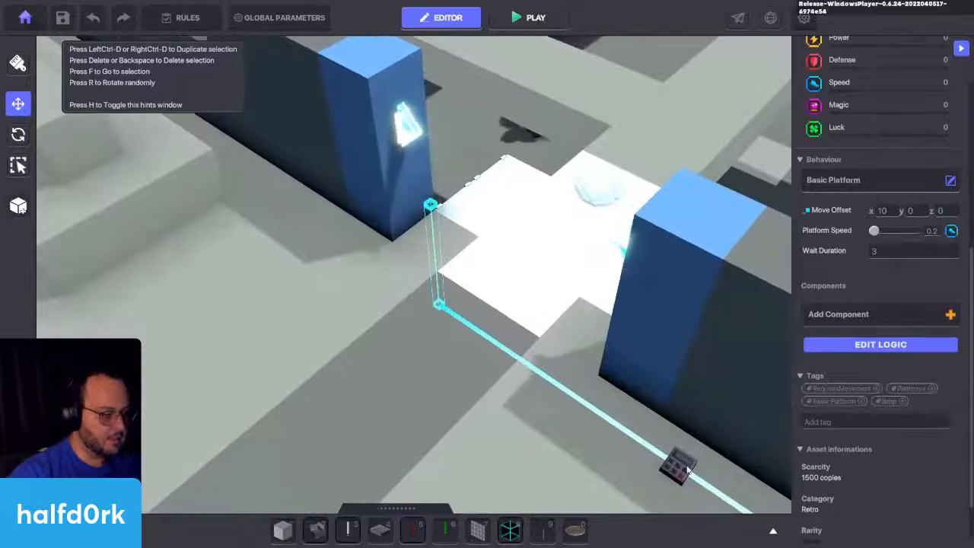
click(726, 502)
middle_drag(725, 502, 728, 441)
drag(731, 440, 729, 407)
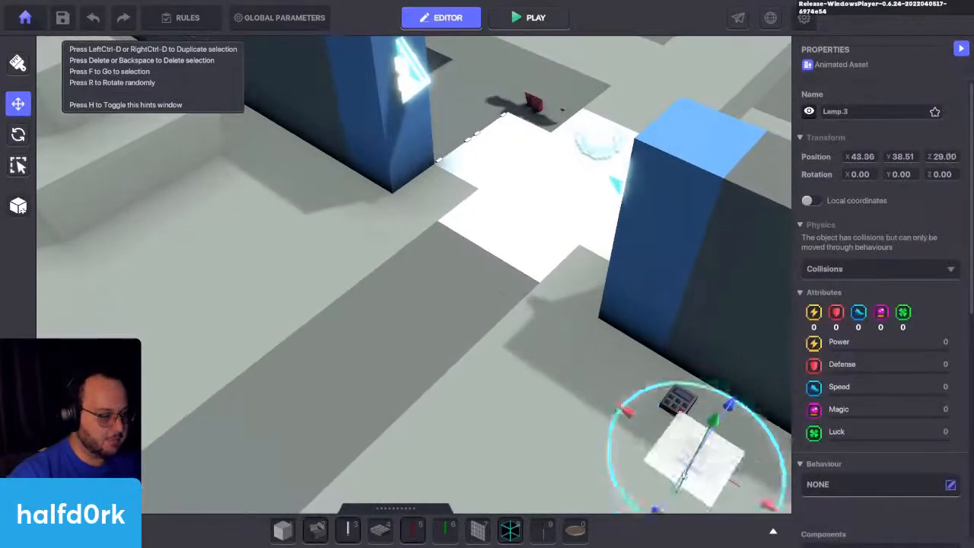
drag(696, 457, 416, 239)
Step: Rename the copied device Lamp.4 and set both its Speaker text and its spoken message to lamp.4
scroll(962, 383, down, 5)
click(873, 377)
scroll(864, 391, down, 3)
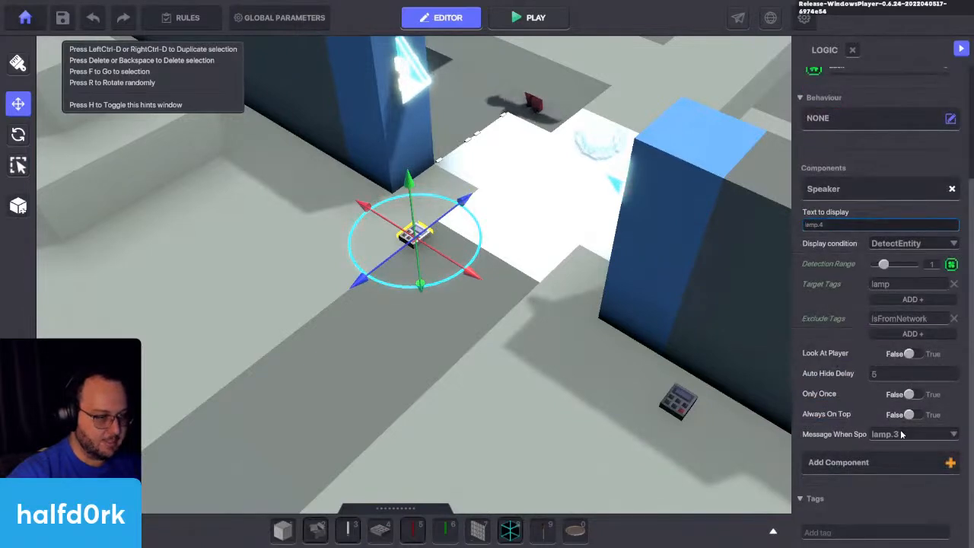
text(lamp.4)
key(Return)
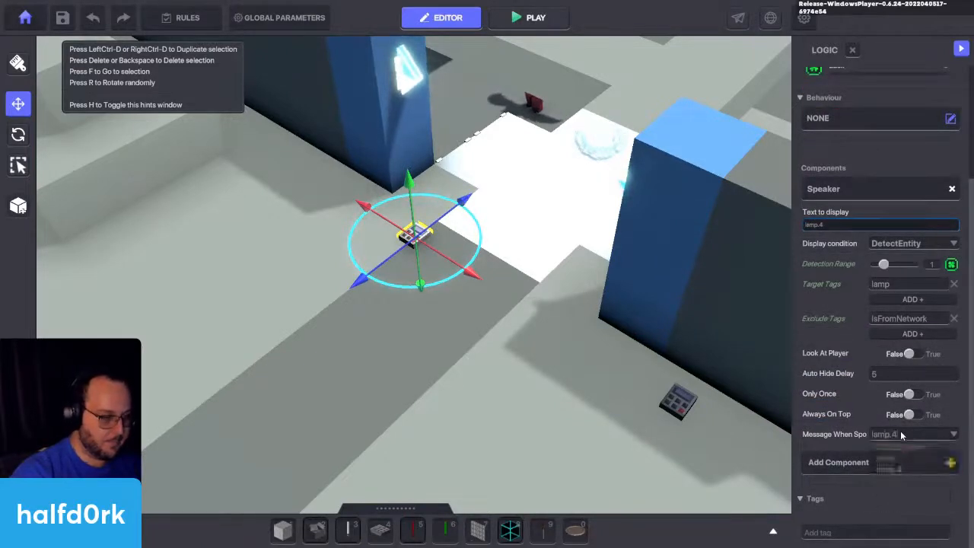
scroll(852, 375, up, 3)
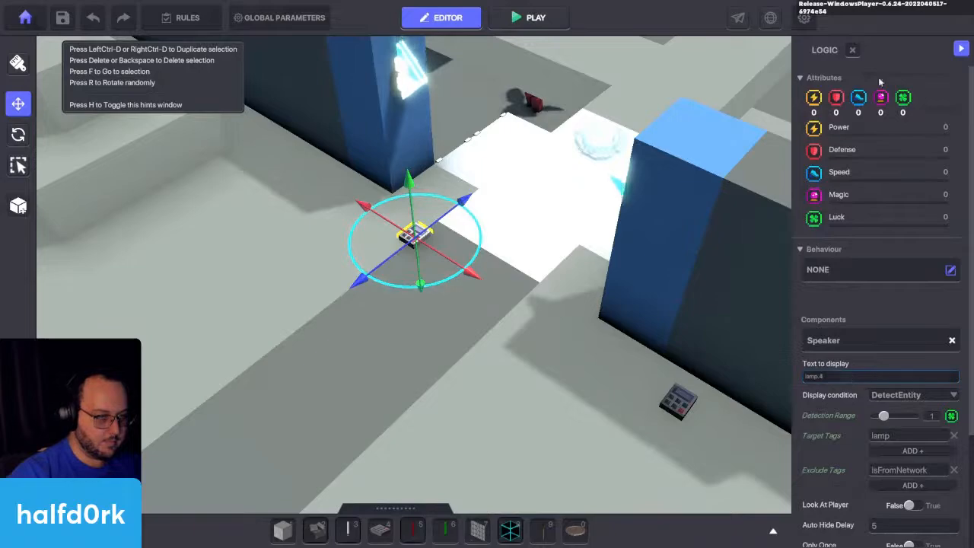
click(853, 50)
scroll(865, 93, up, 5)
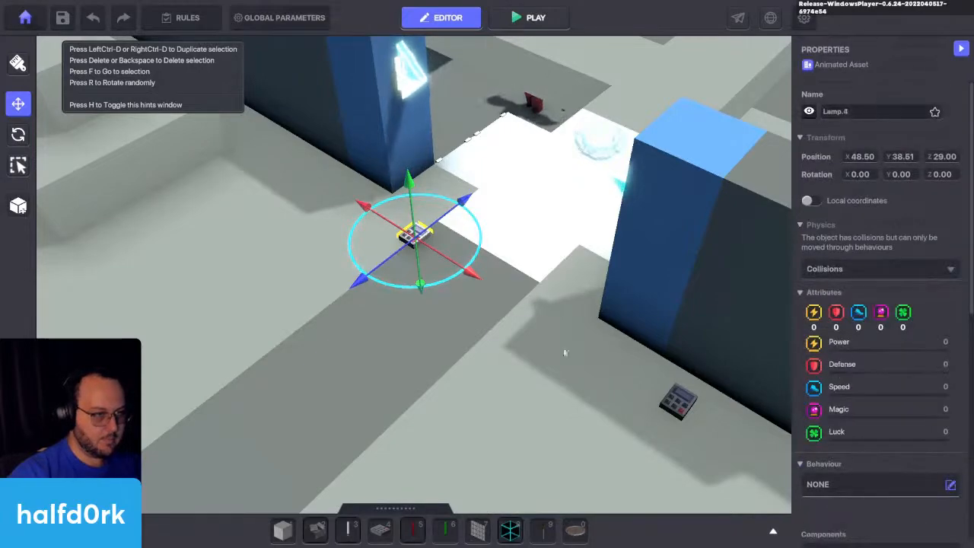
Step: Start a playtest, draw the sword and watch the white lamp trigger the lamp.1 and lamp.2 devices from beside the character near the spawn pad
key(ctrl+p)
key(w)
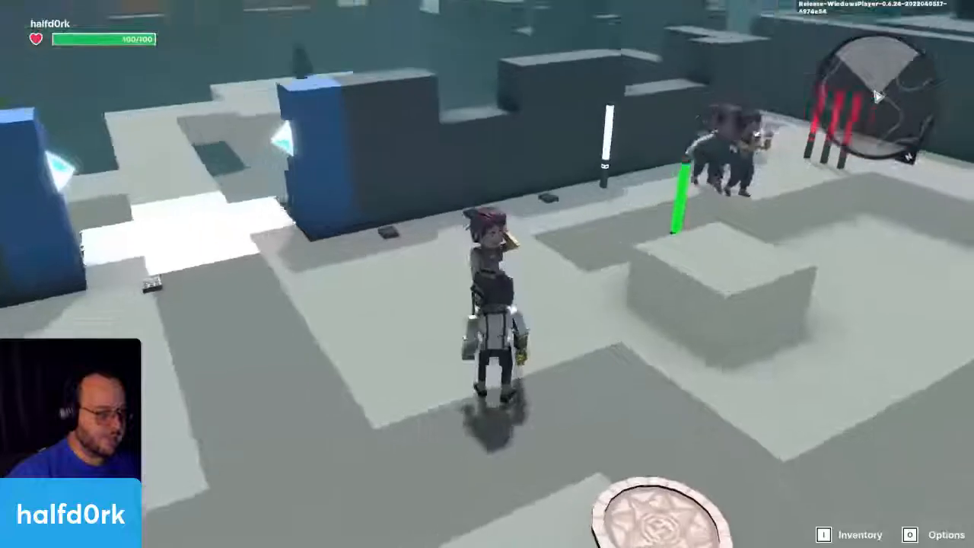
click(487, 274)
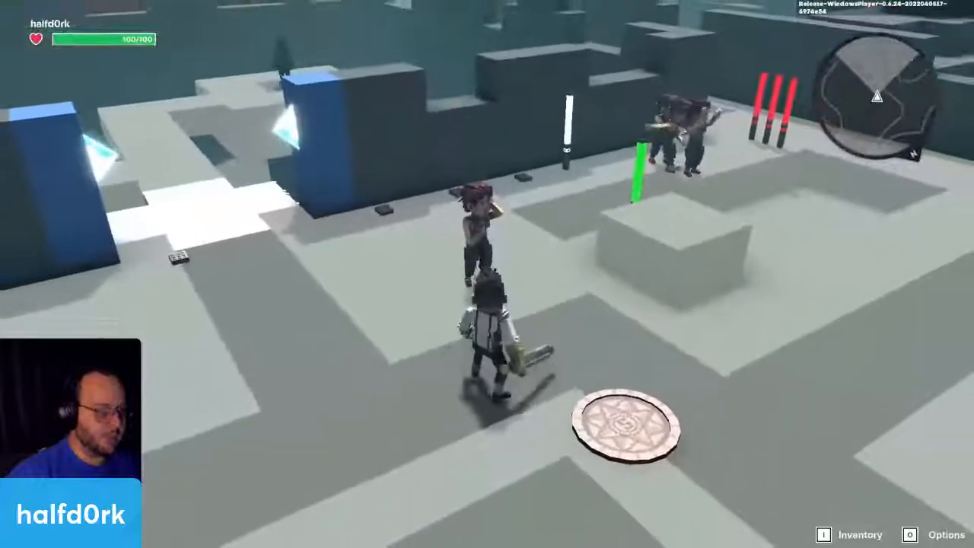
key(w)
key(space)
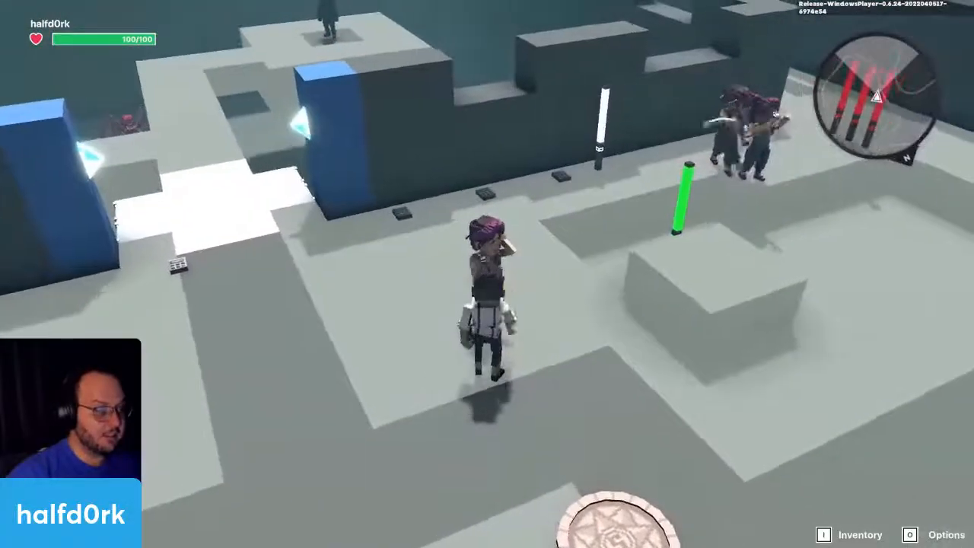
key(s)
click(487, 274)
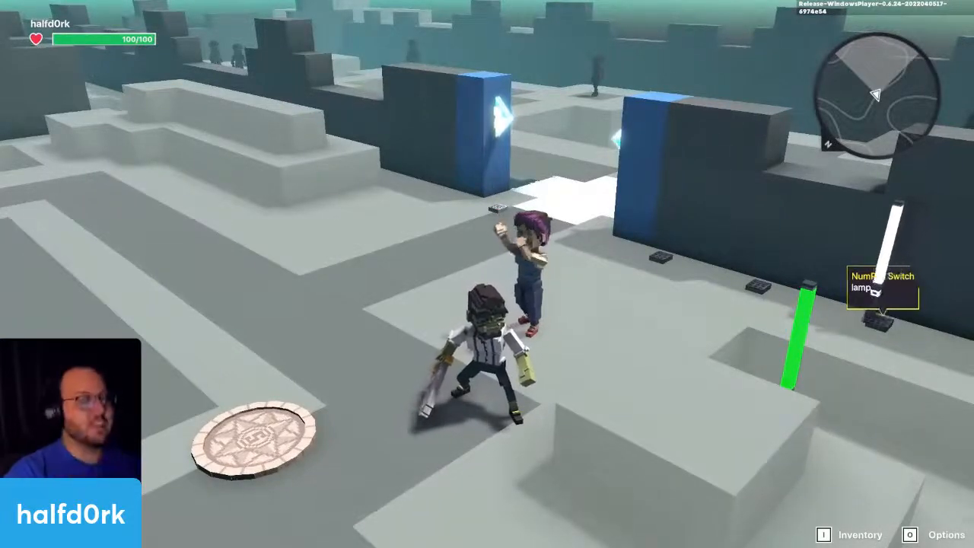
key(w)
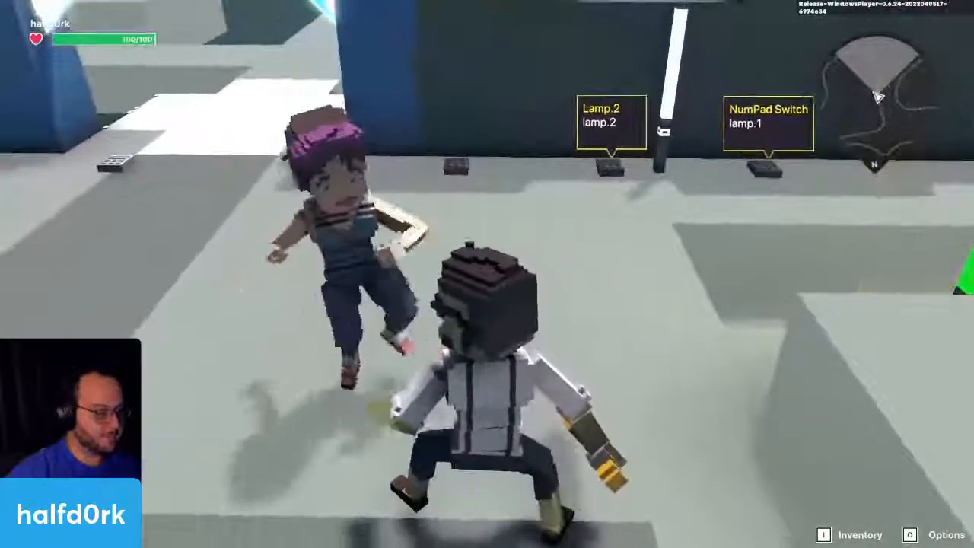
scroll(487, 274, down, 3)
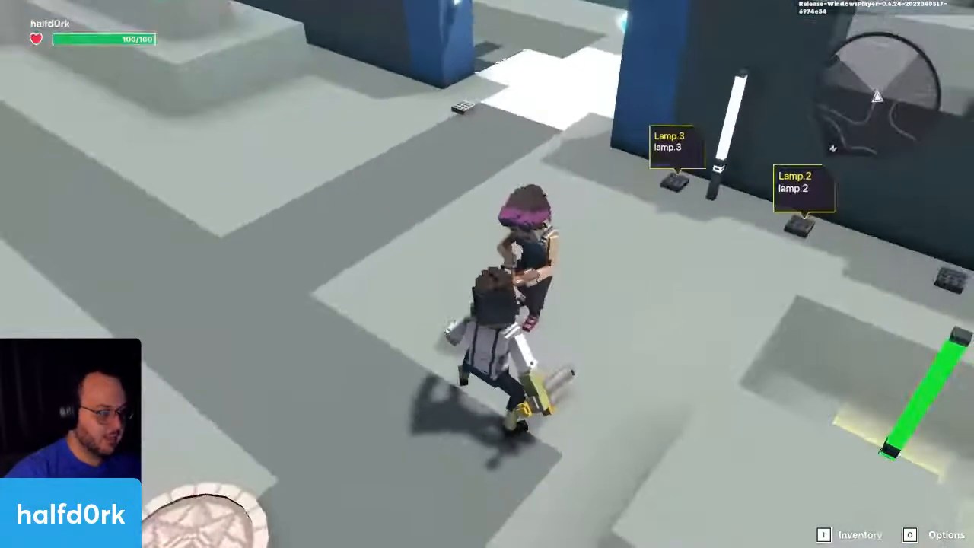
Step: Run to the Lamp.3 device by the wall to inspect its trigger, and return to the character near the spawn pad
key(w)
key(w)
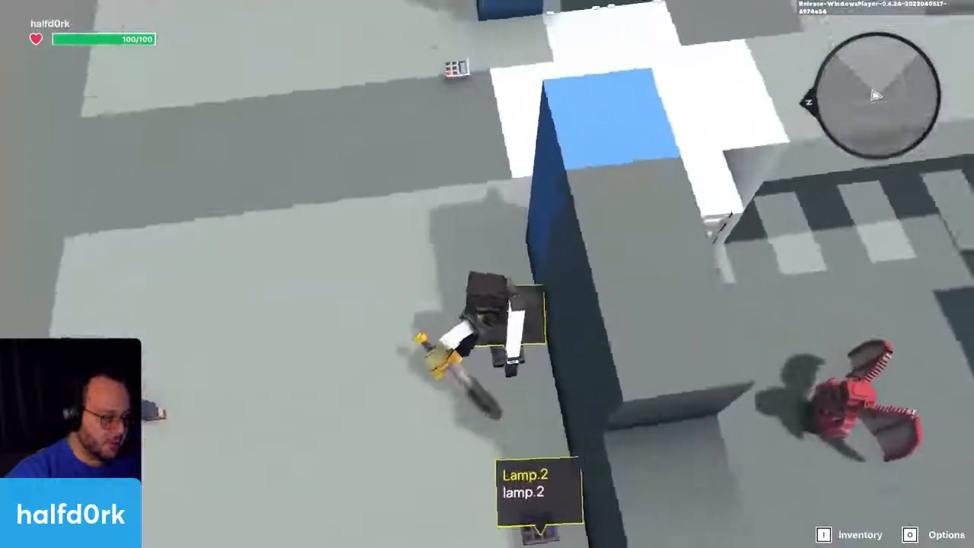
key(w)
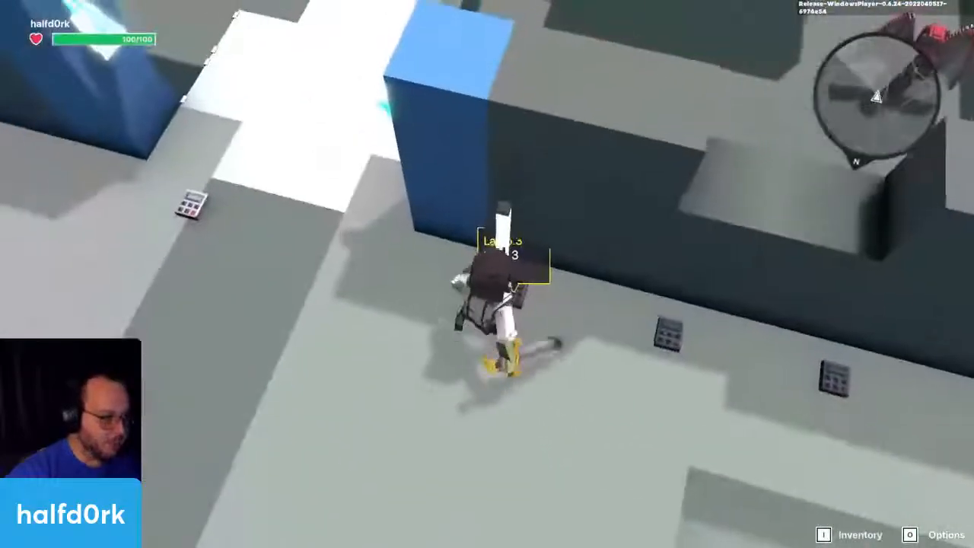
key(s)
key(w)
key(w)
key(s)
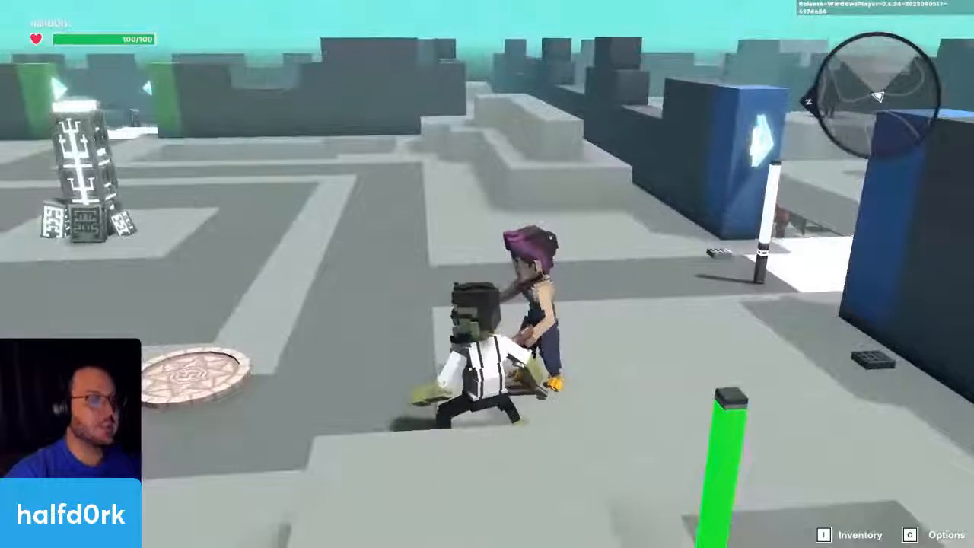
Step: Watch the white lamp pass the Lamp.4 device and come back past Lamp.3, and end the playtest
key(a)
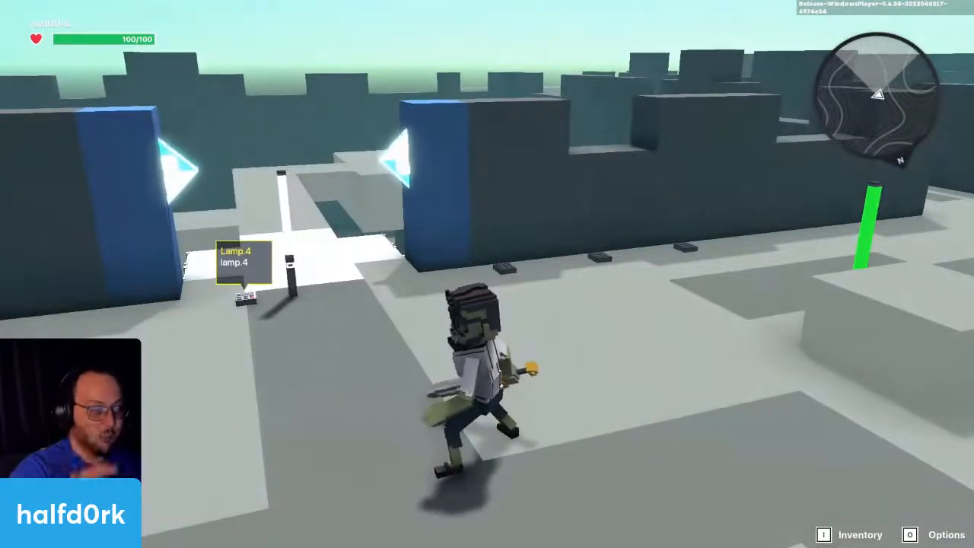
key(d)
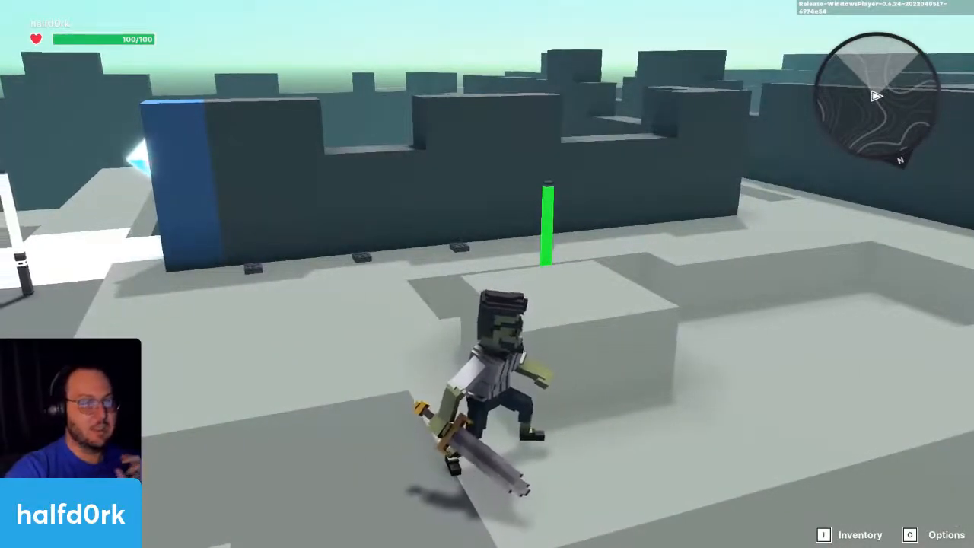
key(w)
key(space)
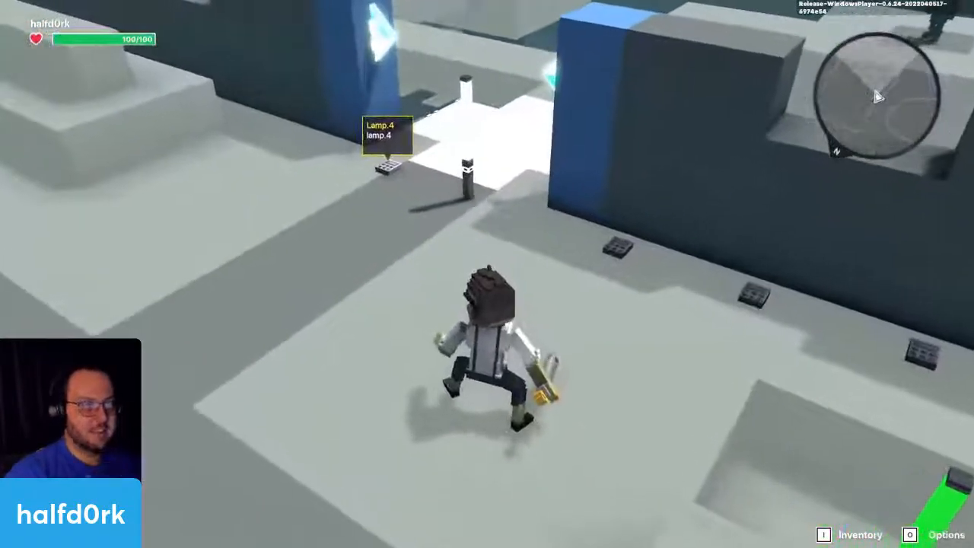
key(w)
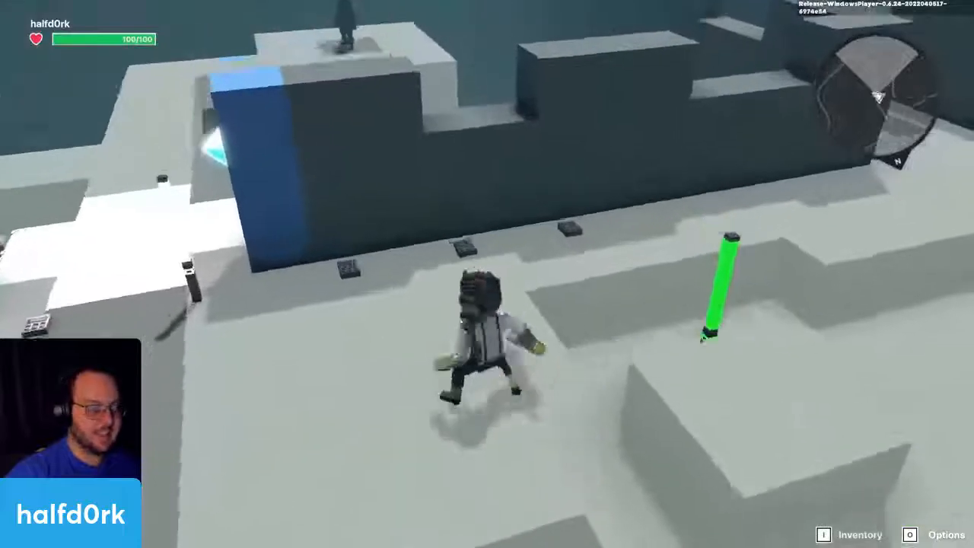
key(w)
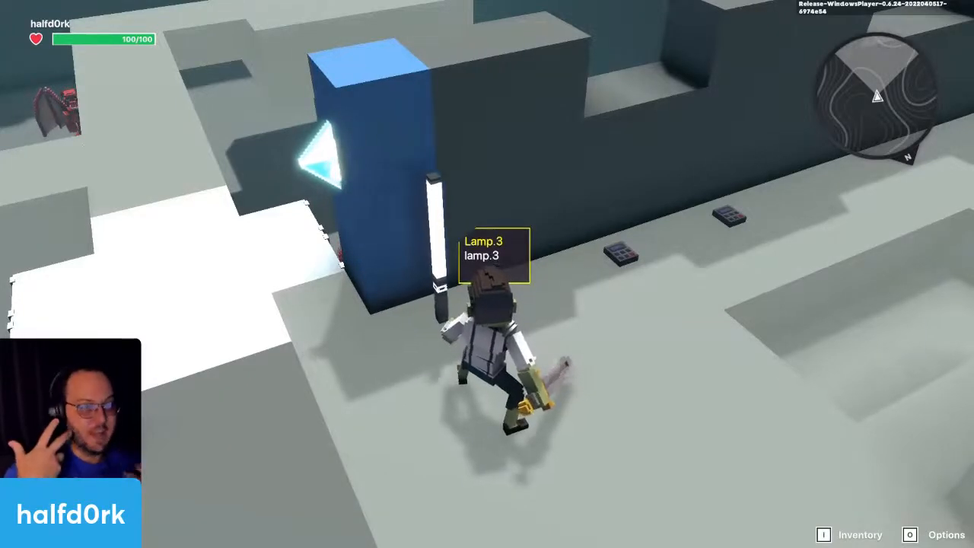
key(Escape)
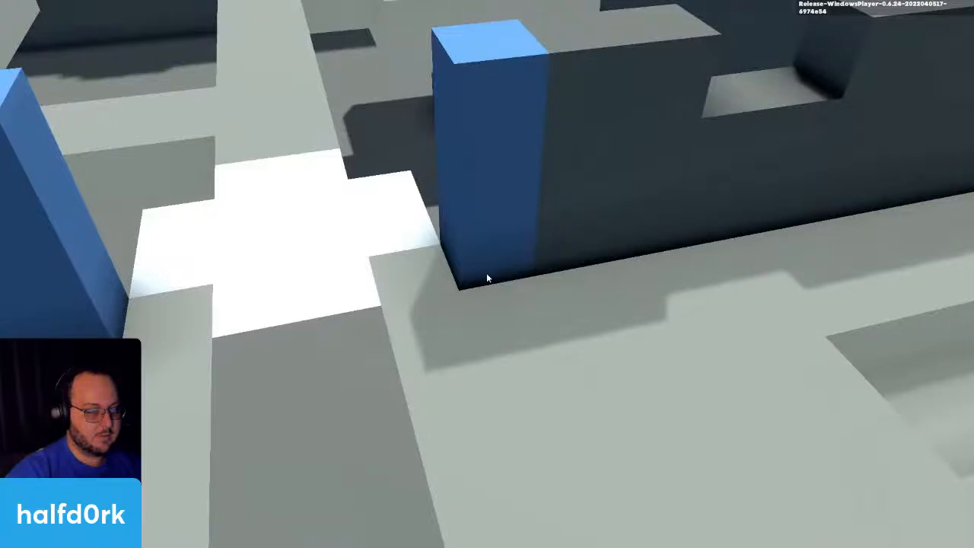
Step: Select the HD White Message Lamp and examine its movement path past the trigger devices and the blue pillars
key(d)
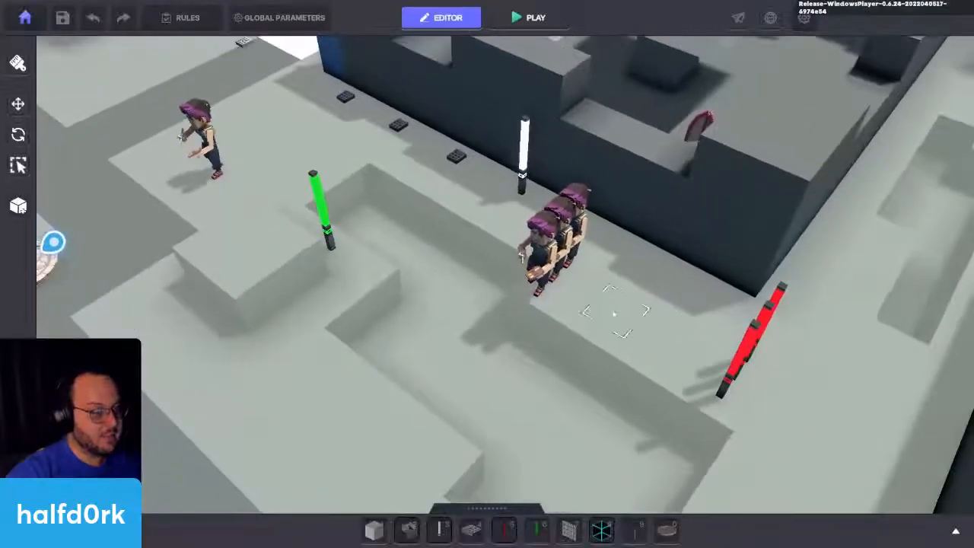
right_drag(615, 314, 465, 332)
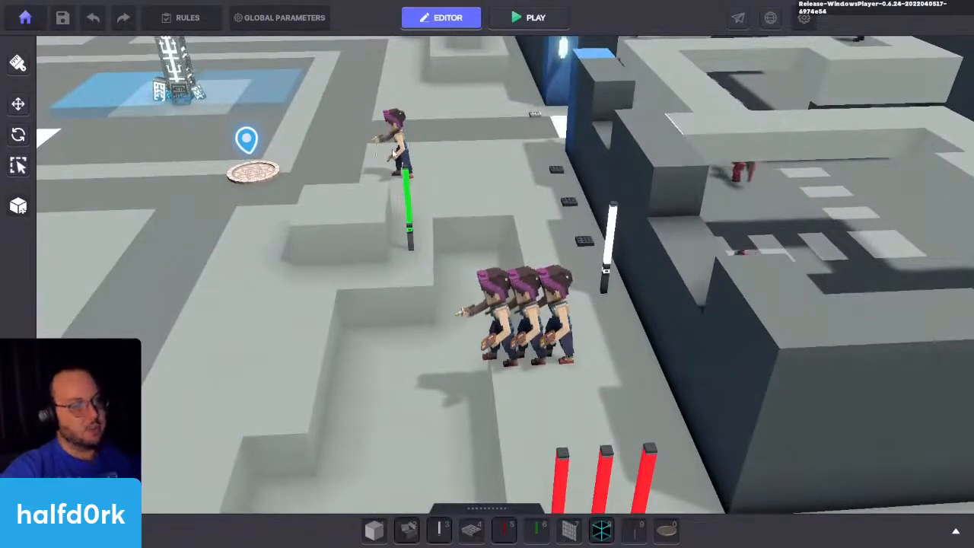
click(615, 256)
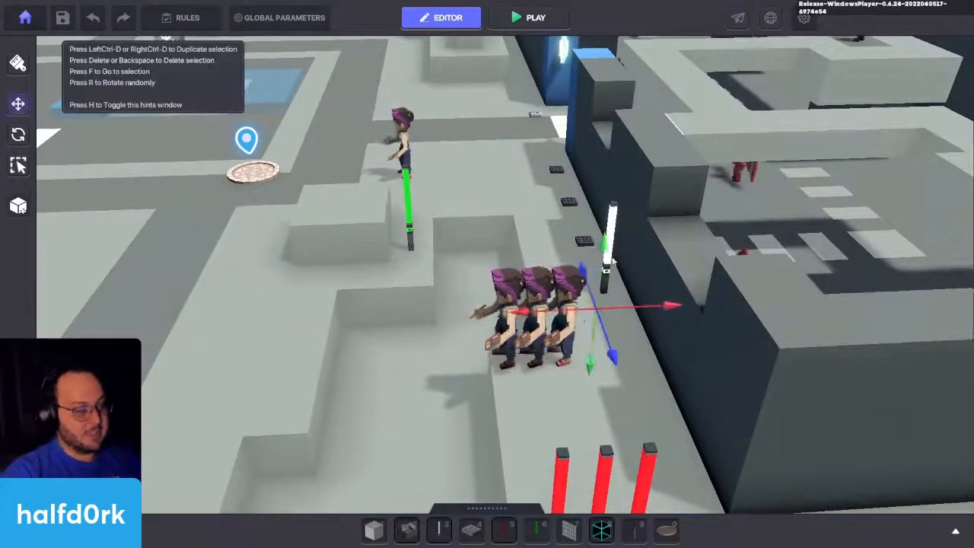
key(d)
key(w)
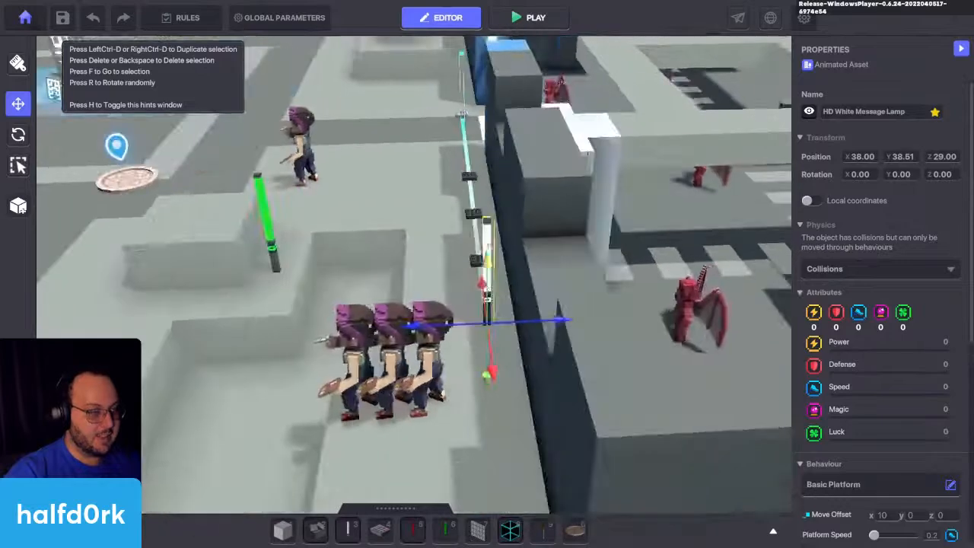
key(w)
key(w)
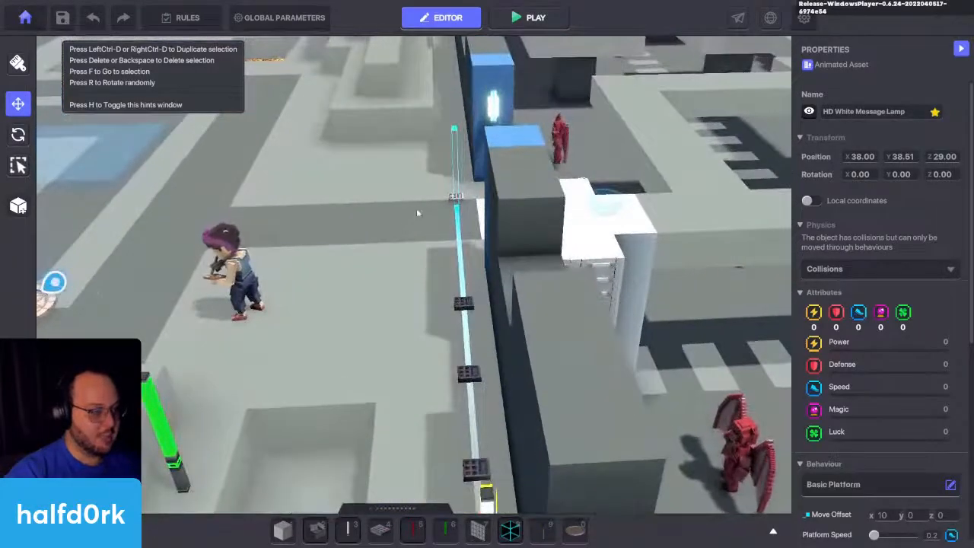
key(w)
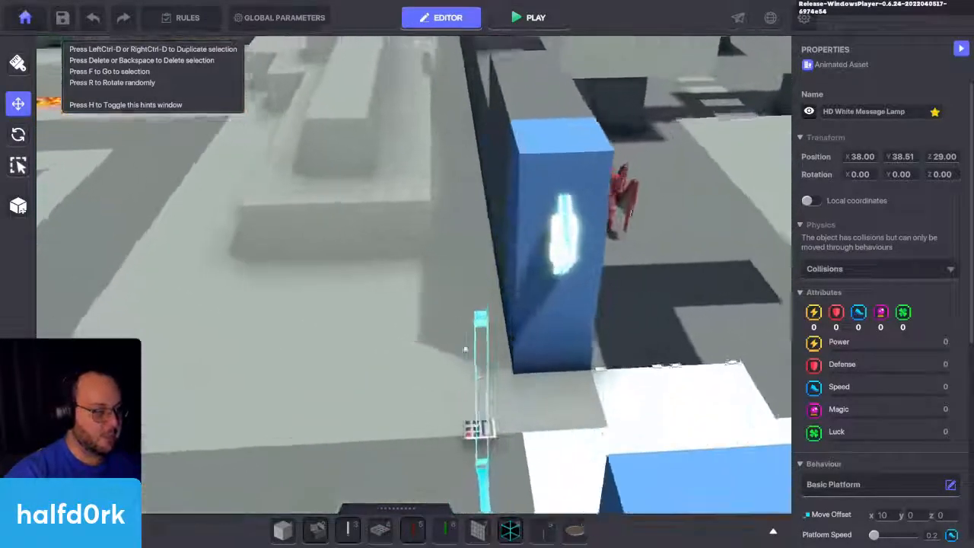
key(w)
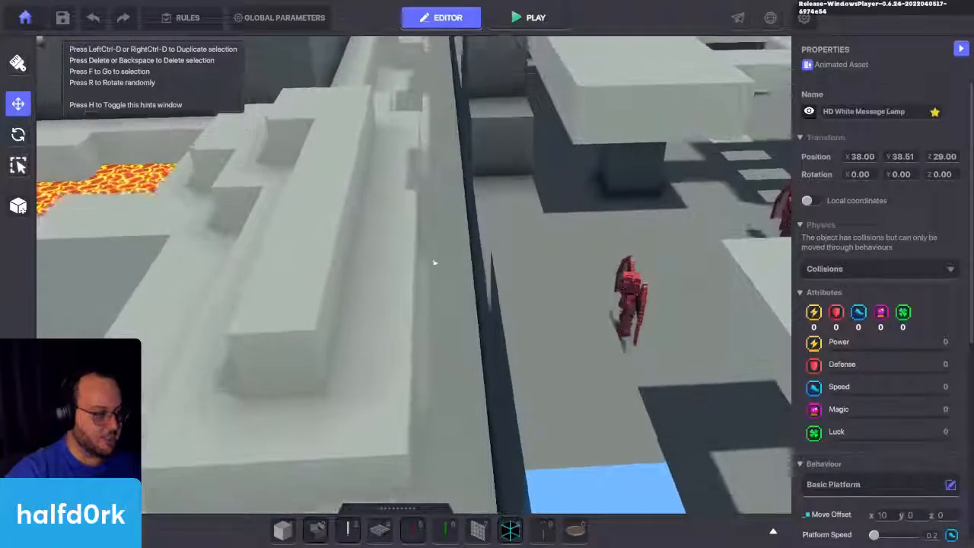
key(w)
right_drag(435, 262, 427, 283)
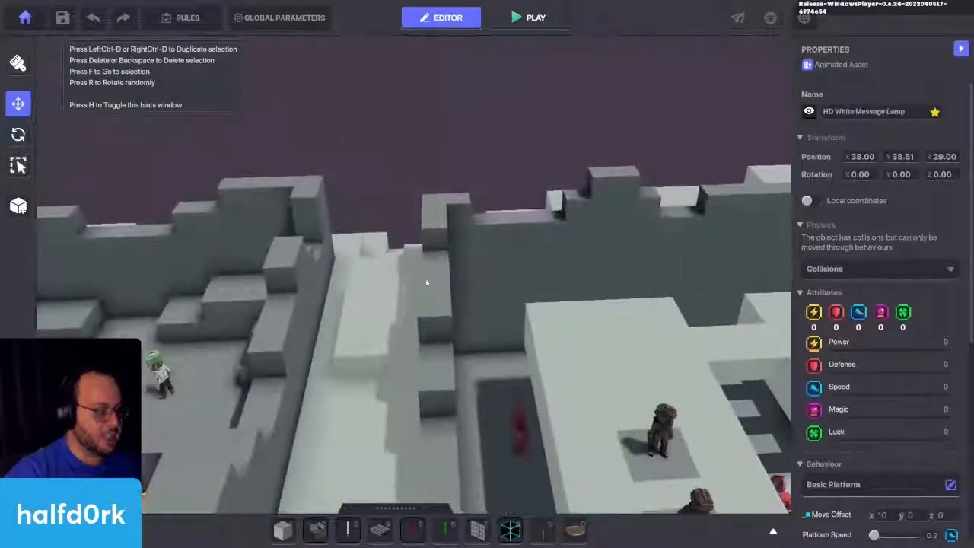
key(f)
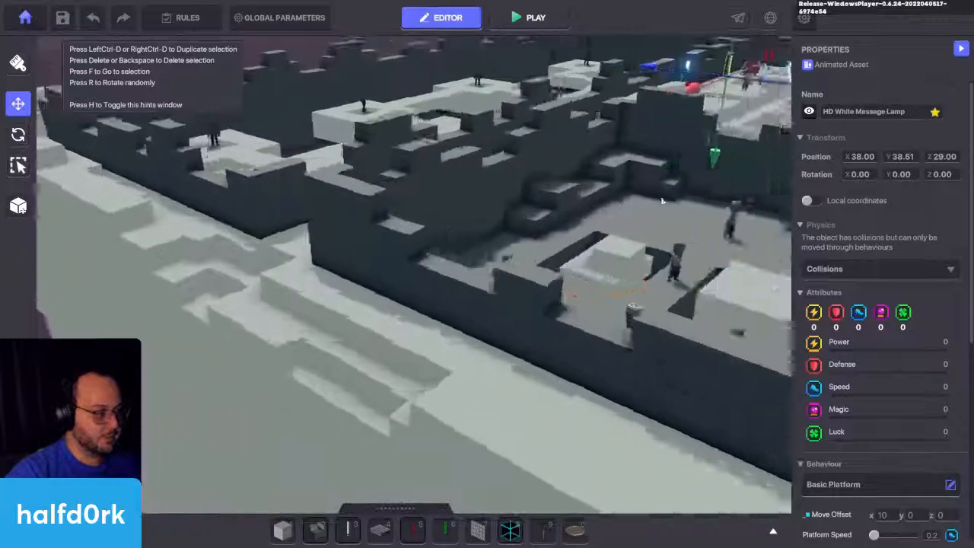
Step: Try adding a Toggle Behaviour component to the HD White Message Lamp and remove it again
scroll(920, 299, down, 5)
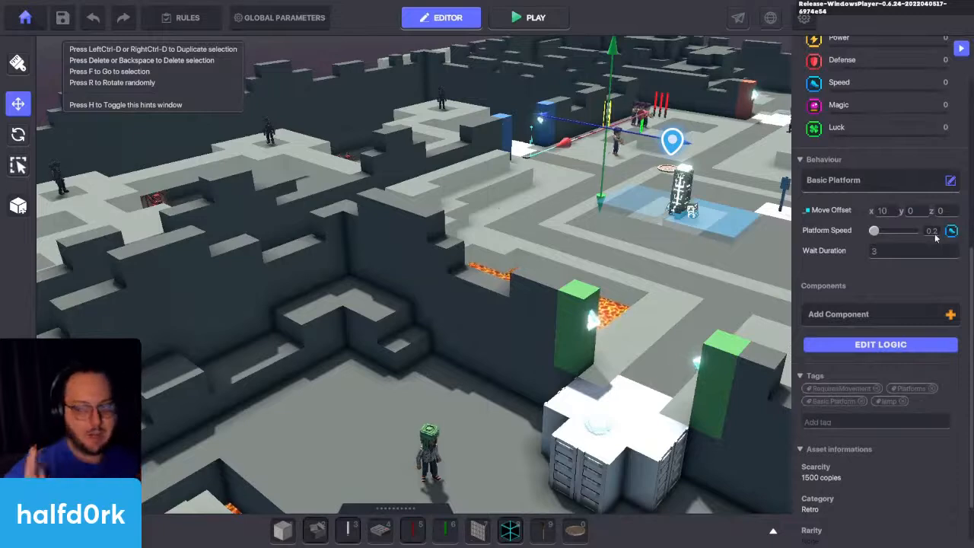
scroll(919, 253, down, 1)
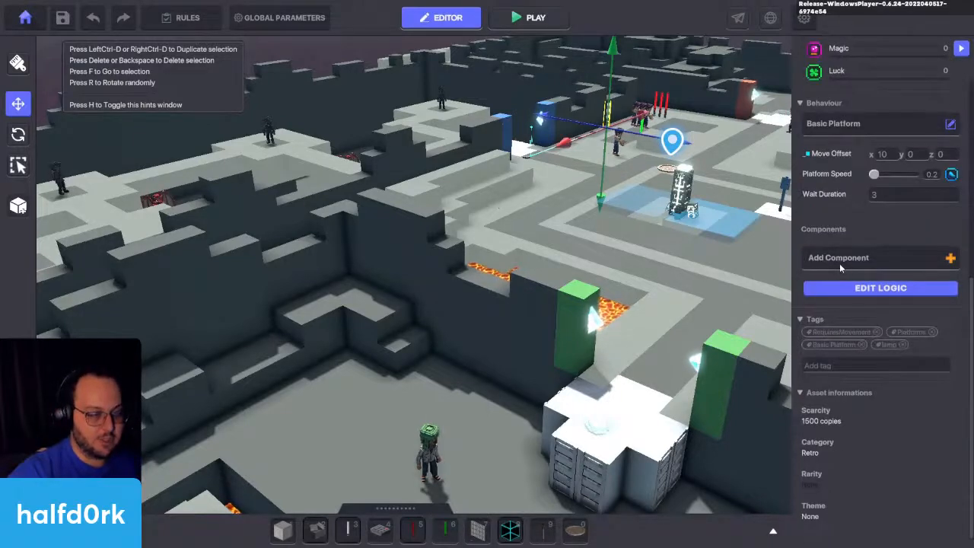
click(839, 263)
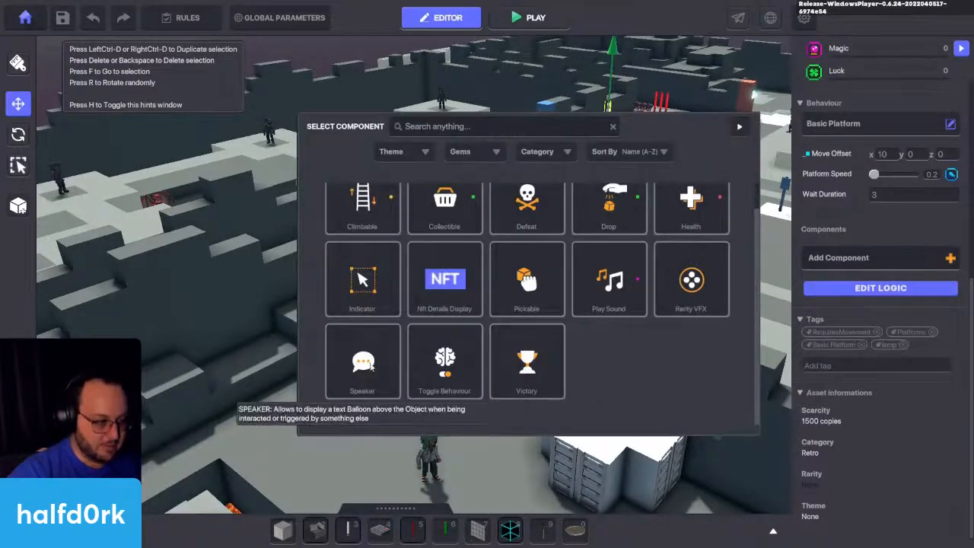
click(445, 360)
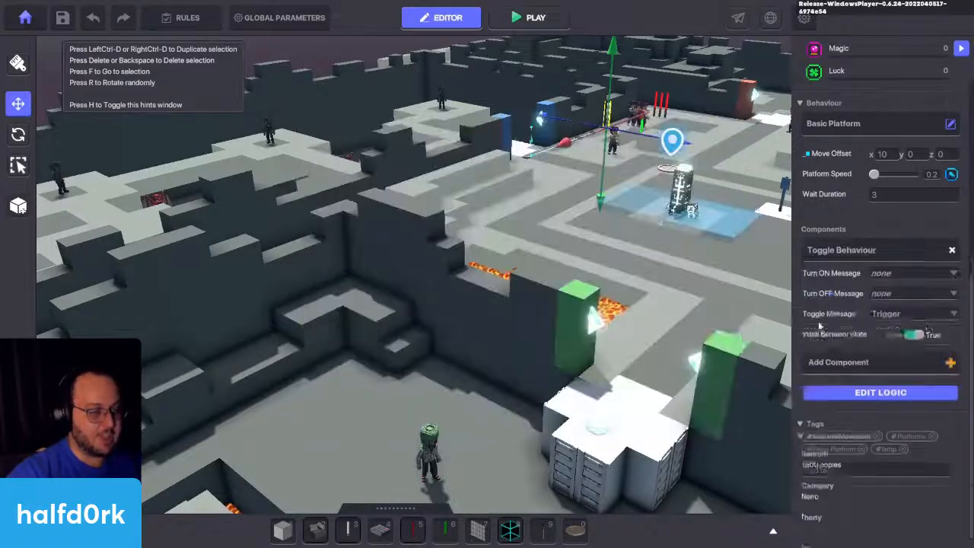
key(f)
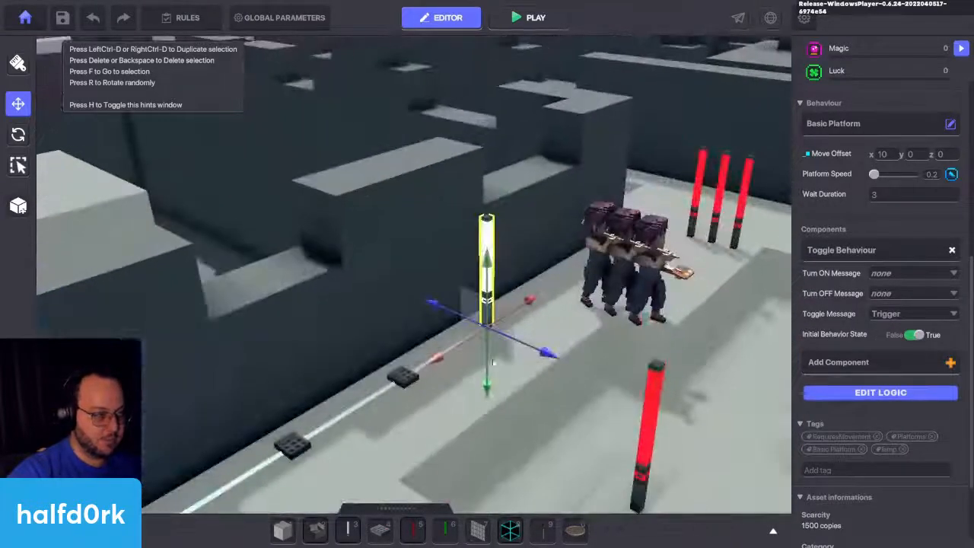
click(952, 250)
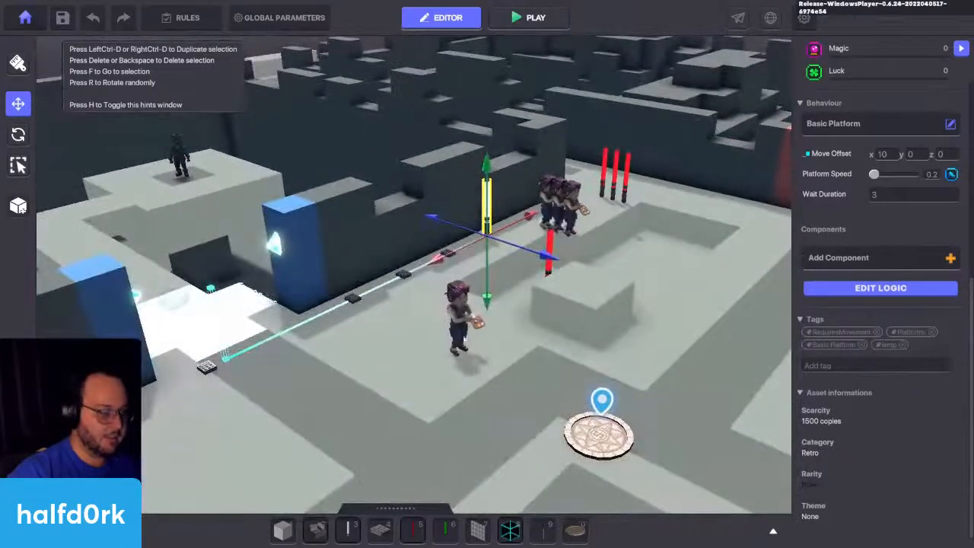
Step: Move the Avatar's Portal spawn pad to the path in front of the two rocks, Miss Finearts and the cat
click(465, 316)
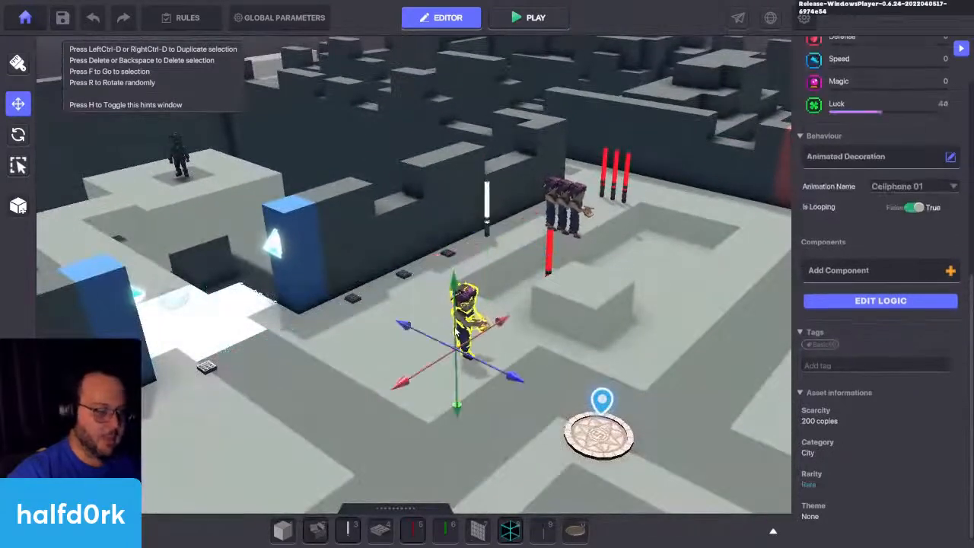
right_drag(518, 328, 956, 338)
click(512, 369)
scroll(482, 406, down, 2)
key(s)
drag(188, 415, 630, 361)
key(d)
drag(610, 328, 630, 330)
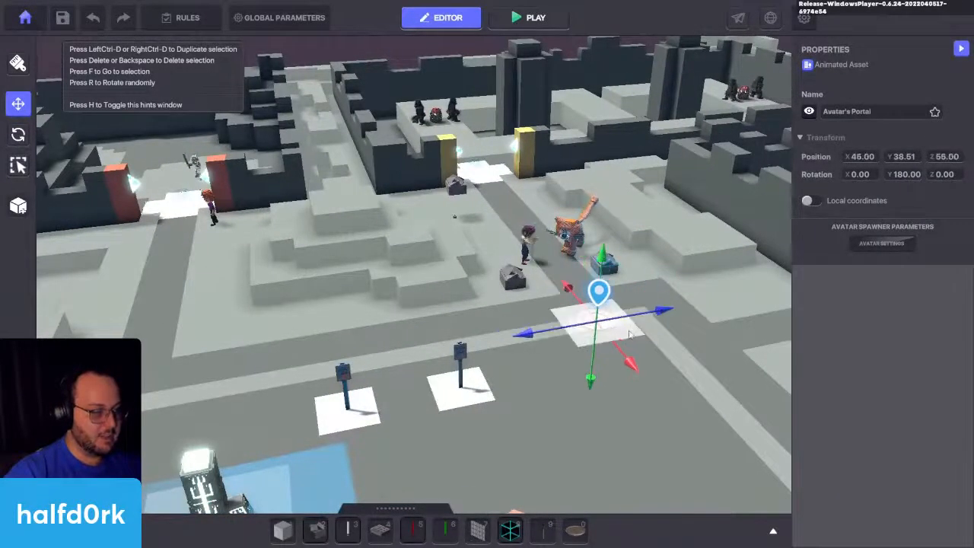
Step: Start a playtest from the relocated spawn pad and break the Sandstorm Rock beside Miss Finearts with the sword
key(ctrl+p)
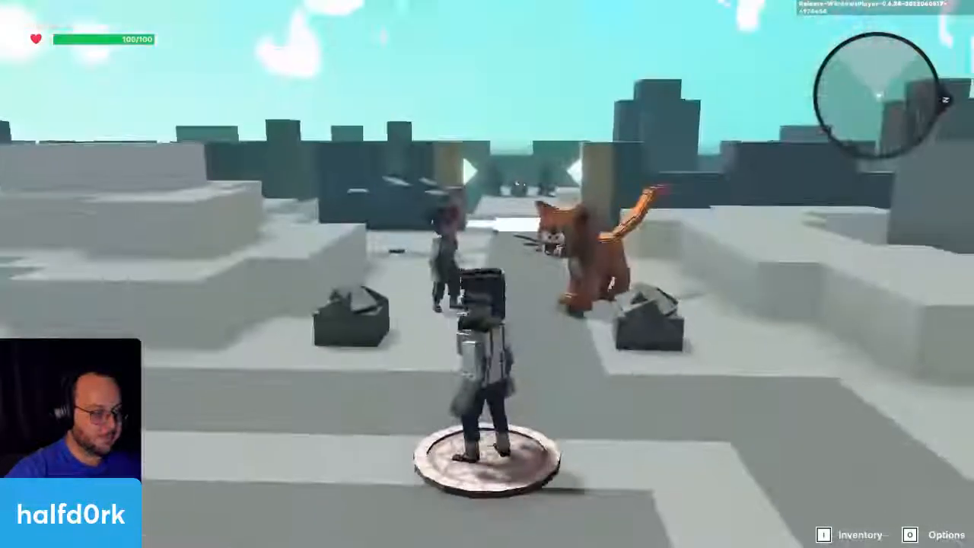
key(w)
key(w)
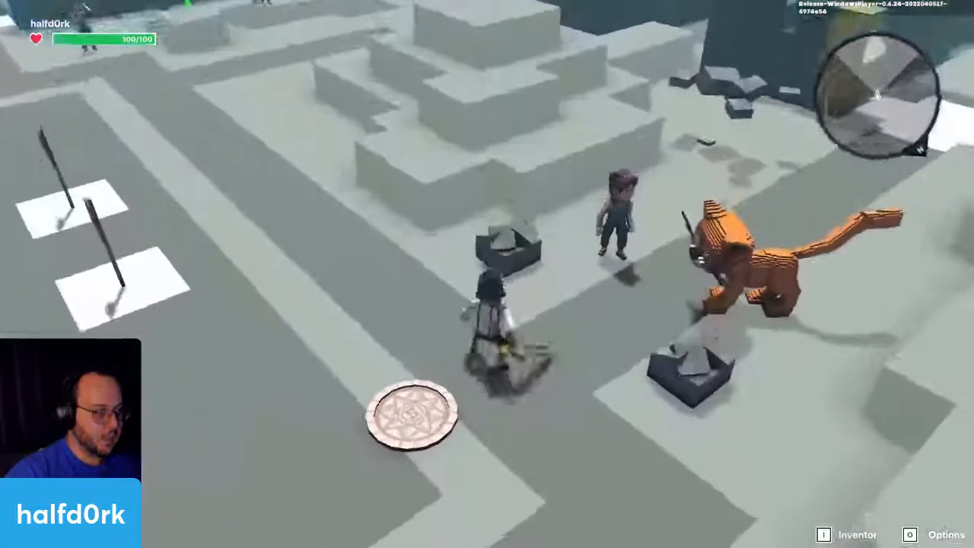
key(space)
click(487, 274)
click(487, 274)
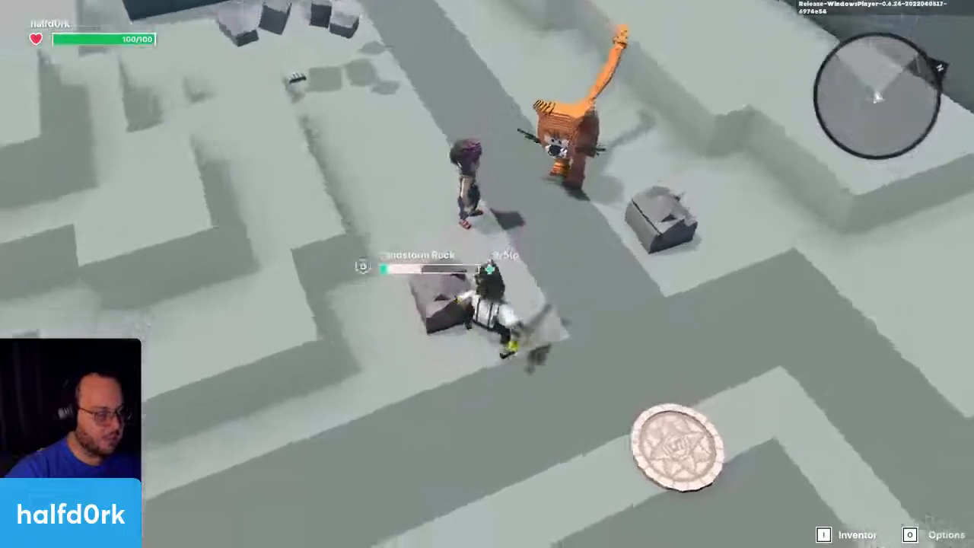
key(s)
click(487, 274)
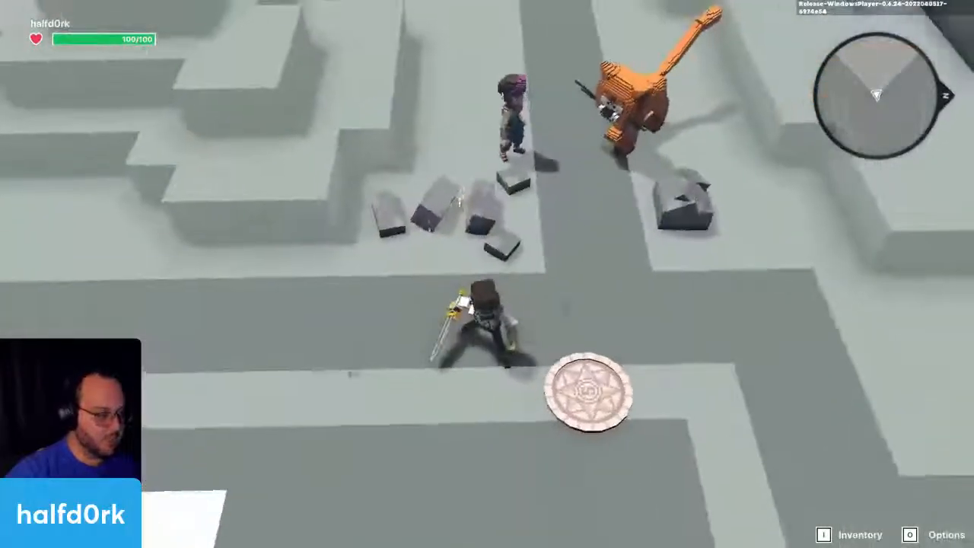
Step: Break the second Sandstorm Rock beside the cat with the sword and end the playtest
key(s)
key(w)
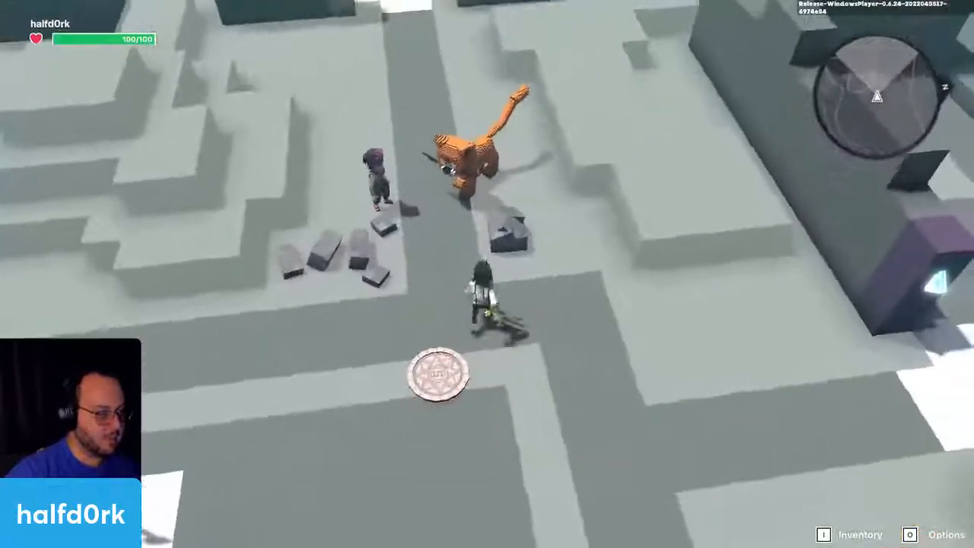
click(487, 274)
click(487, 274)
click(487, 274)
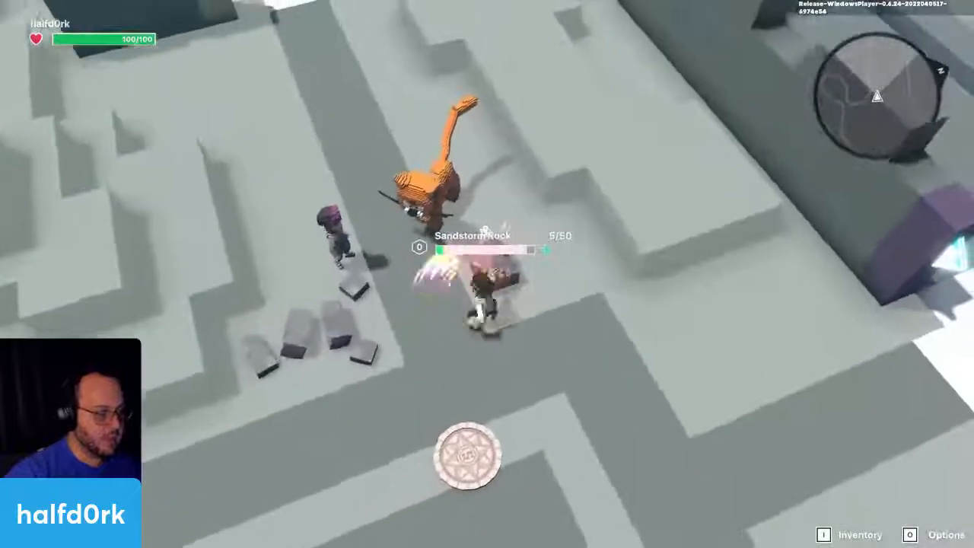
click(487, 274)
click(487, 274)
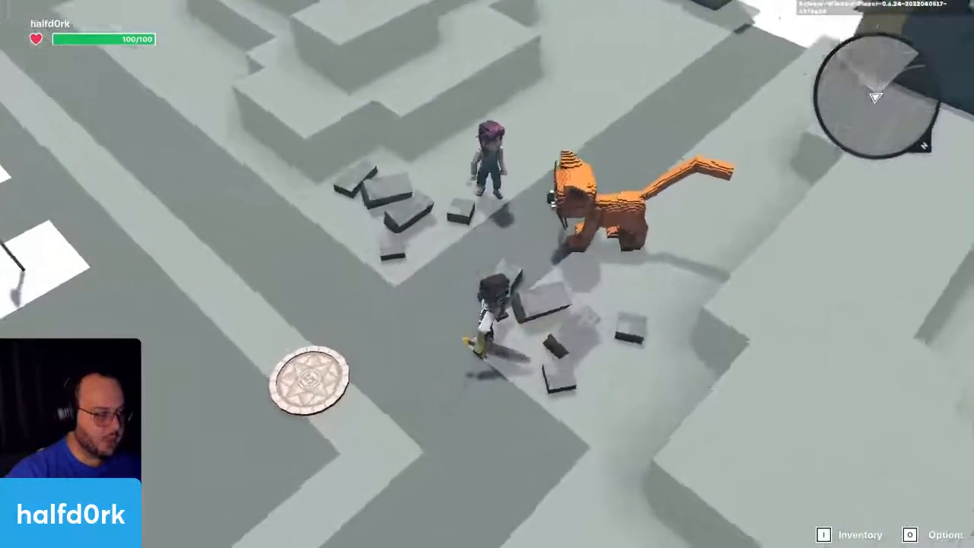
key(Escape)
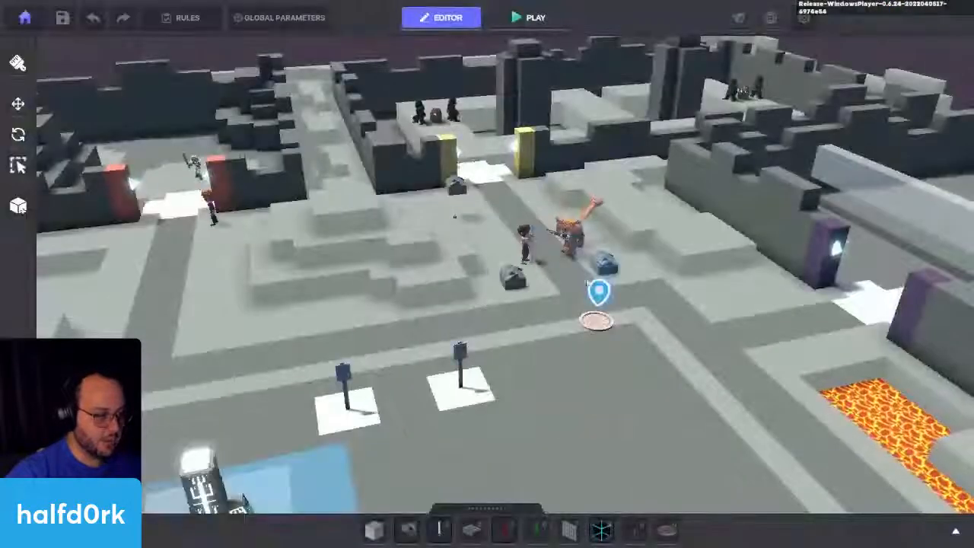
Step: Slide the hidden Sandstorm Rock near the cat away from the visible one and examine its Health component logic
click(606, 263)
key(f)
drag(438, 299, 559, 283)
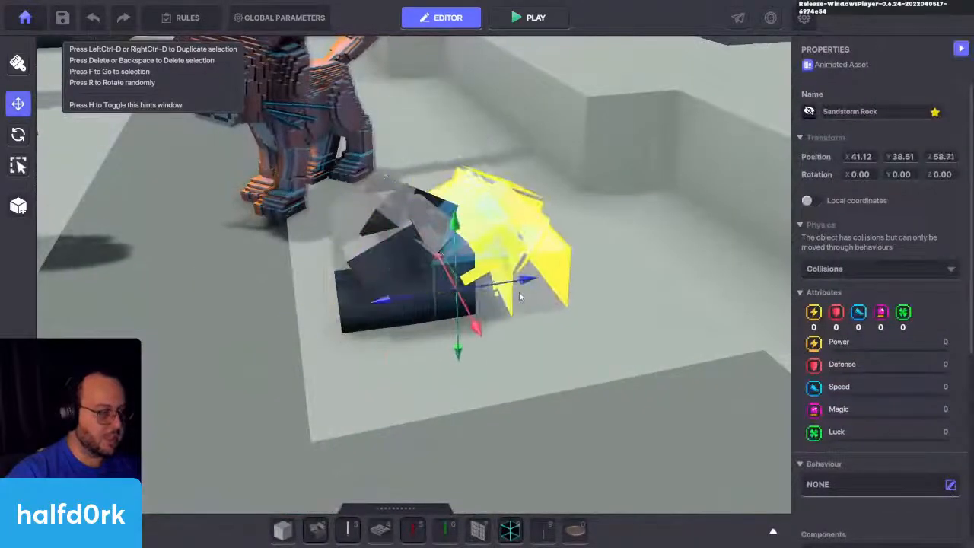
scroll(917, 360, down, 3)
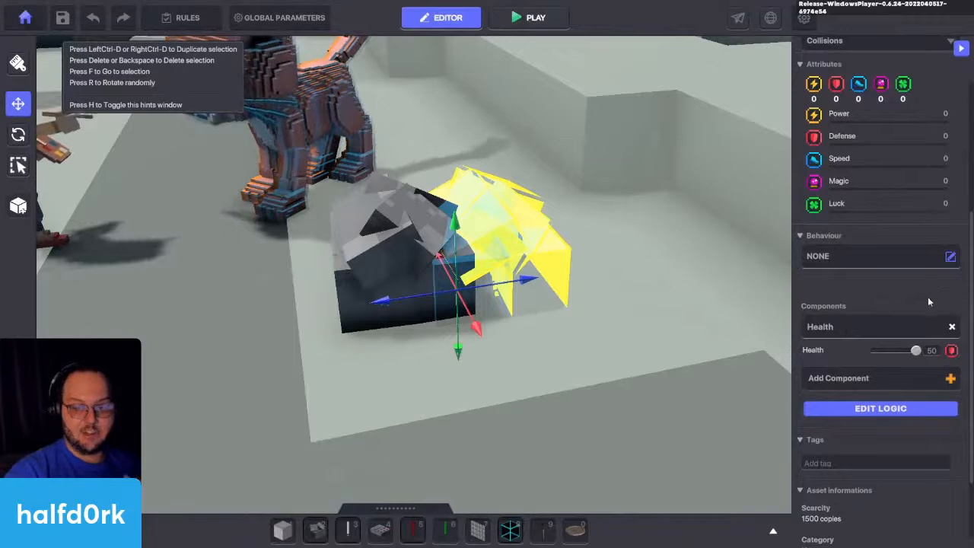
click(871, 412)
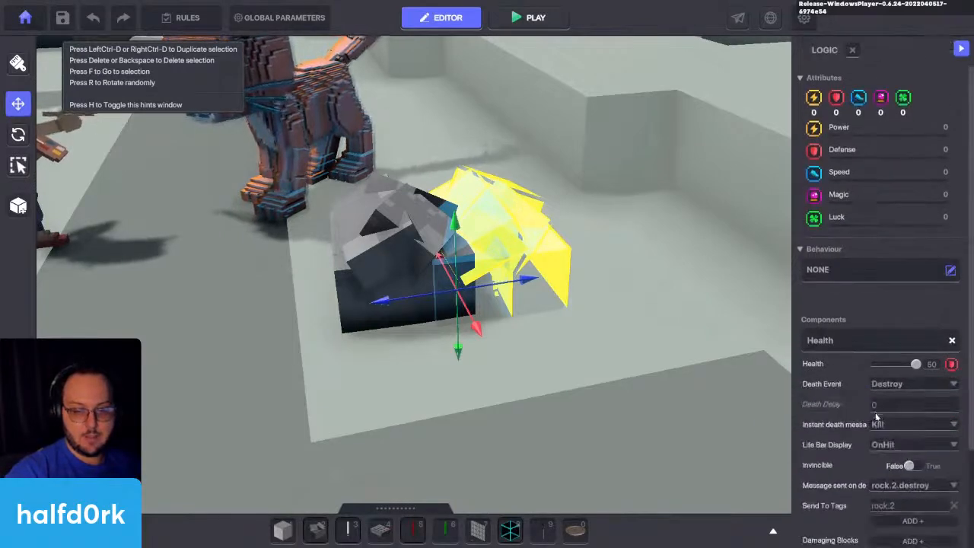
scroll(882, 312, down, 1)
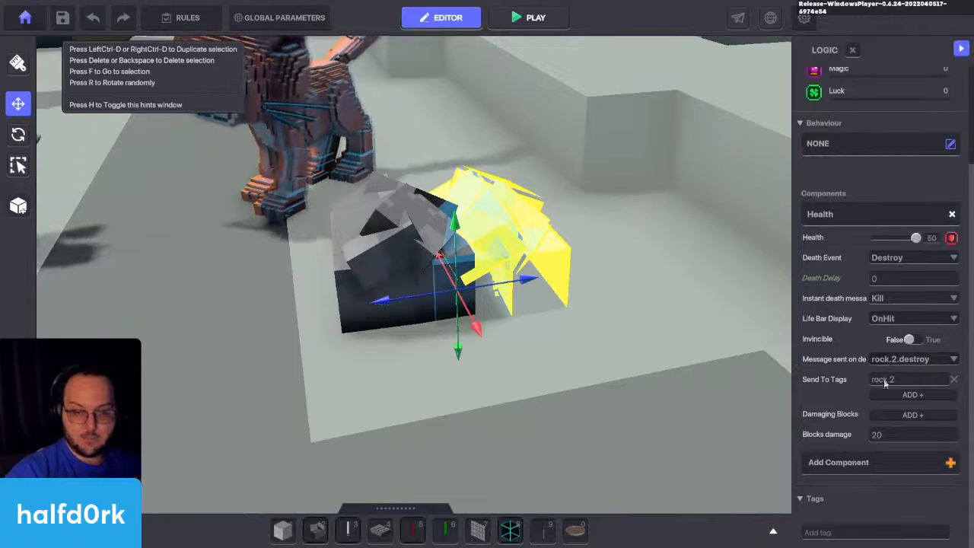
Step: Select the visible rock beside the cat and examine its Door behaviour logic, message and animation settings
click(385, 272)
scroll(836, 367, down, 2)
click(841, 390)
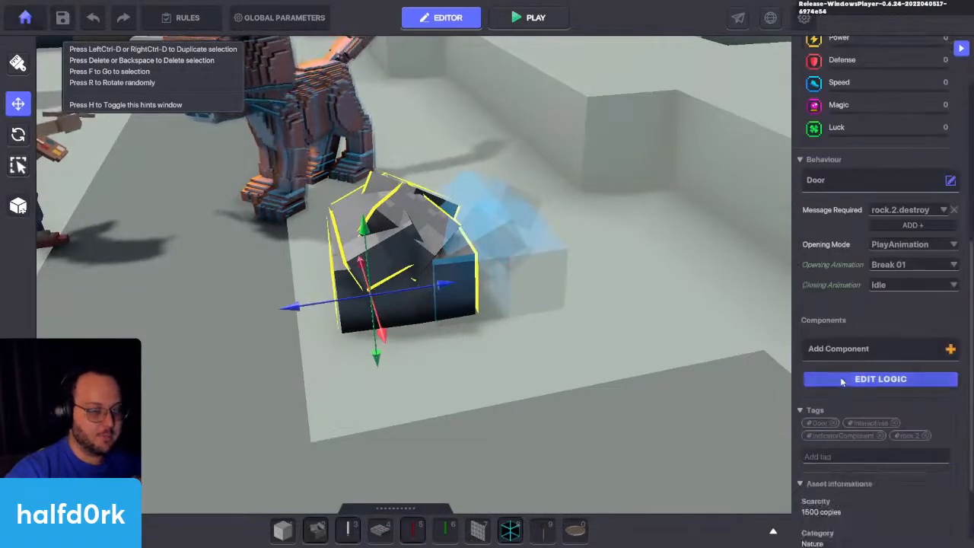
scroll(841, 312, down, 1)
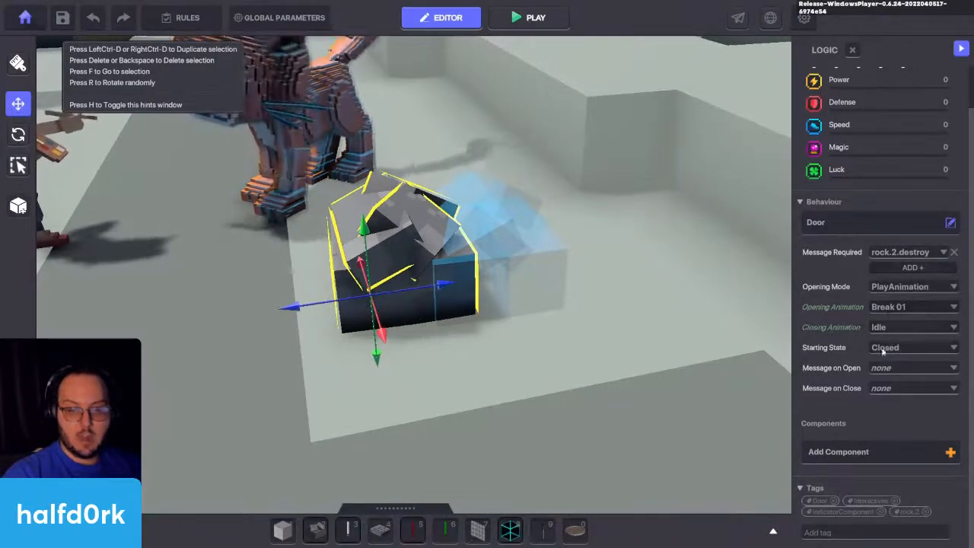
Step: Move the hidden Sandstorm Rock back over the visible rock beside the cat
click(535, 296)
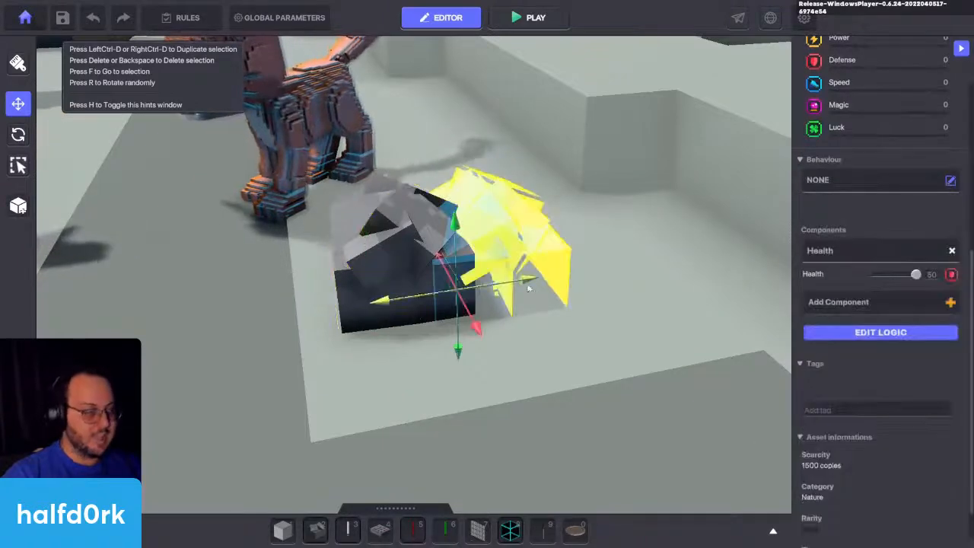
drag(469, 293, 443, 296)
right_drag(559, 276, 529, 250)
key(s)
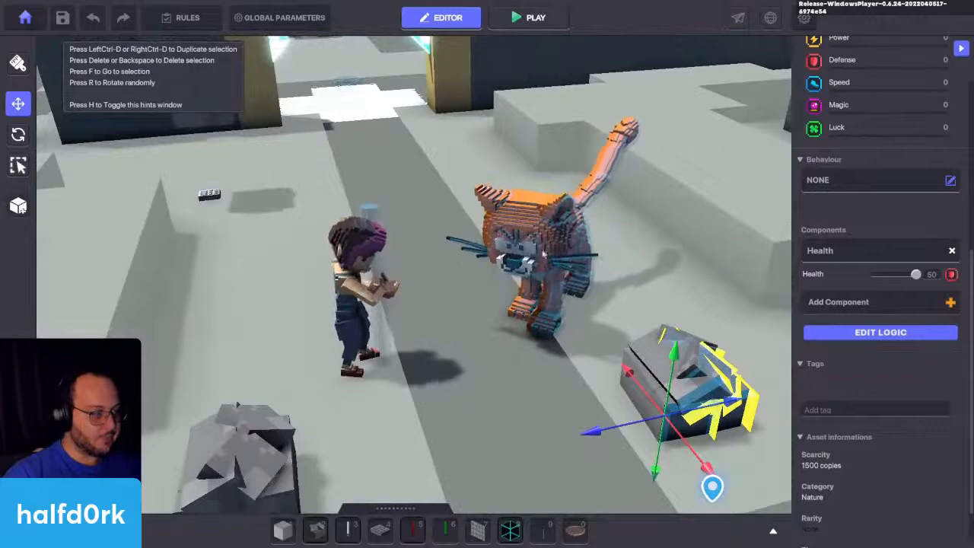
Step: Start a playtest, walk up to Miss Finearts and Azrael the cat, and watch their animated dialogue
key(ctrl+p)
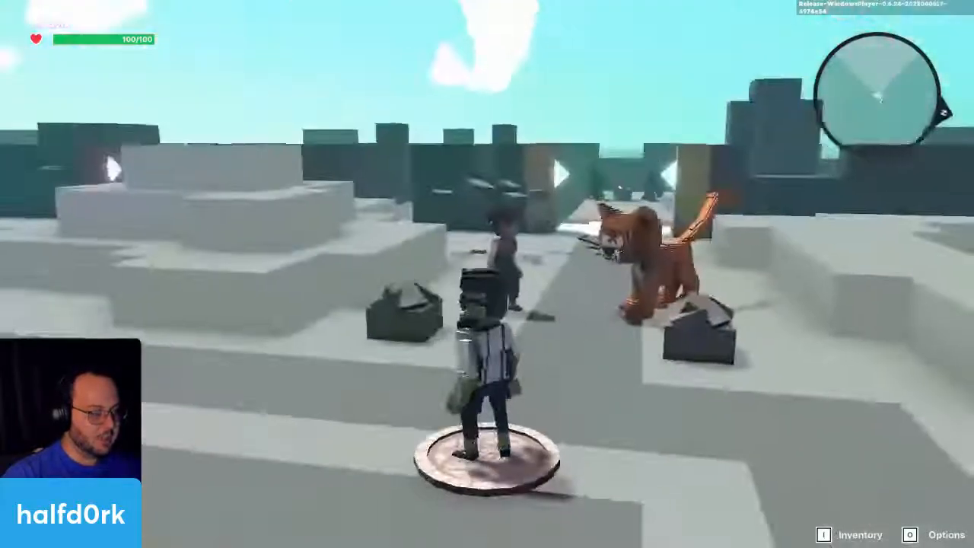
key(w)
key(a)
key(s)
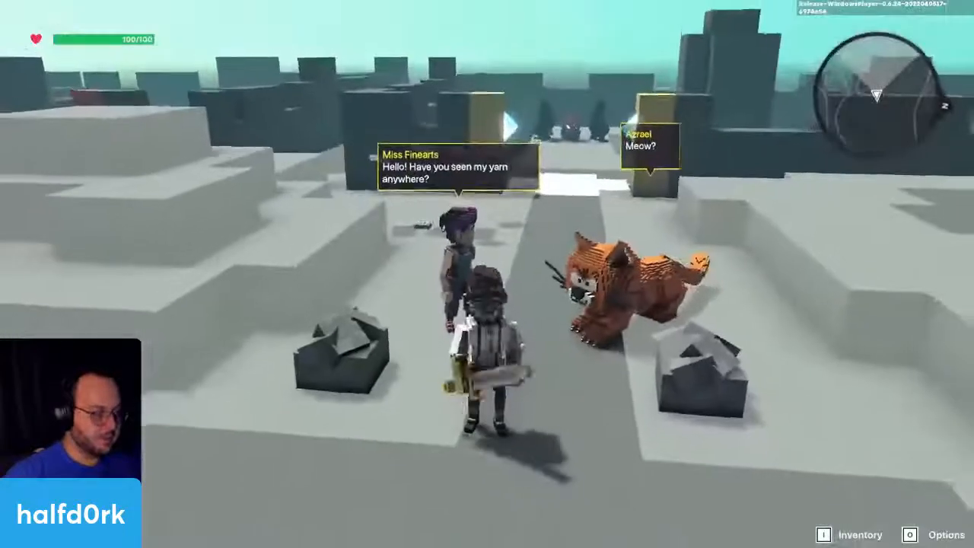
key(w)
key(a)
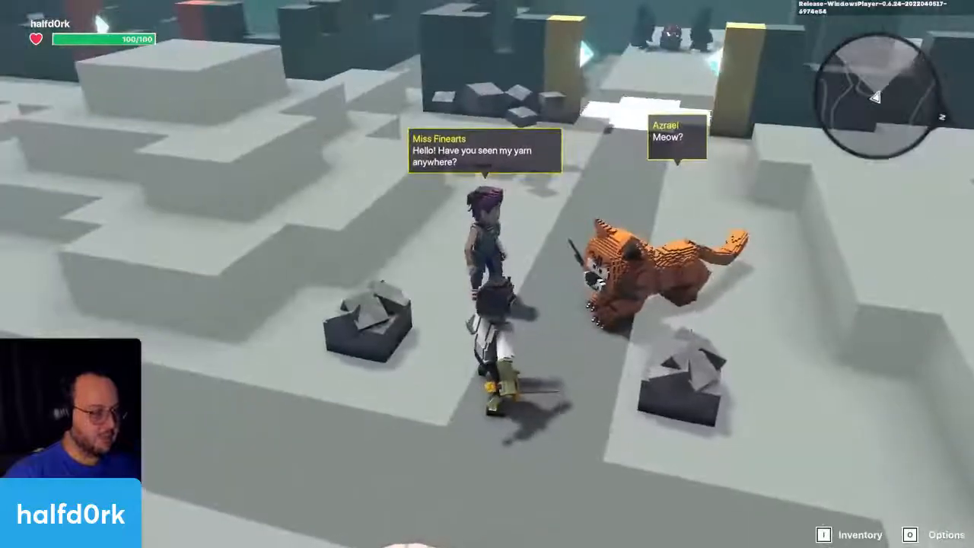
key(d)
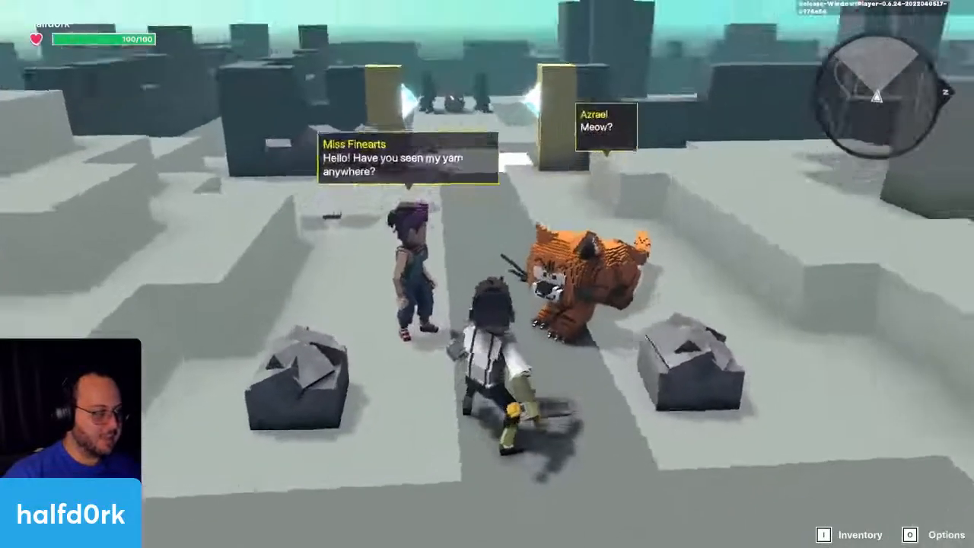
scroll(487, 274, up, 3)
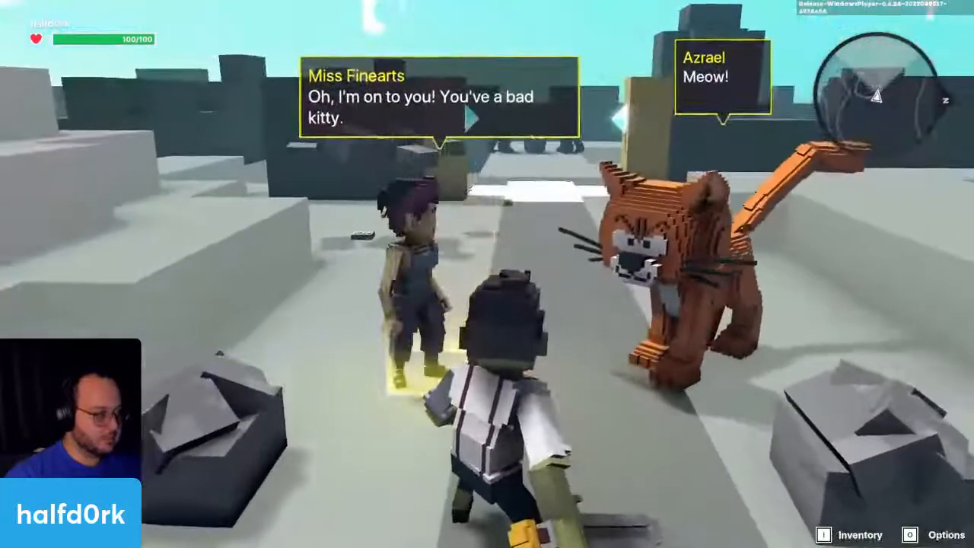
scroll(487, 274, down, 3)
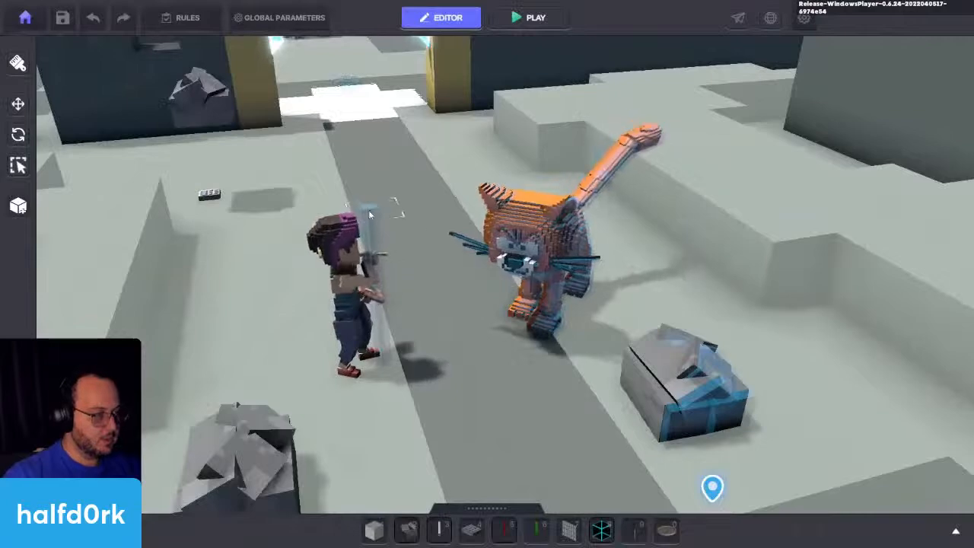
Step: Examine the Health logic of the hidden device inside Miss Finearts and the character's own Speaker settings, and clear the selection
click(370, 215)
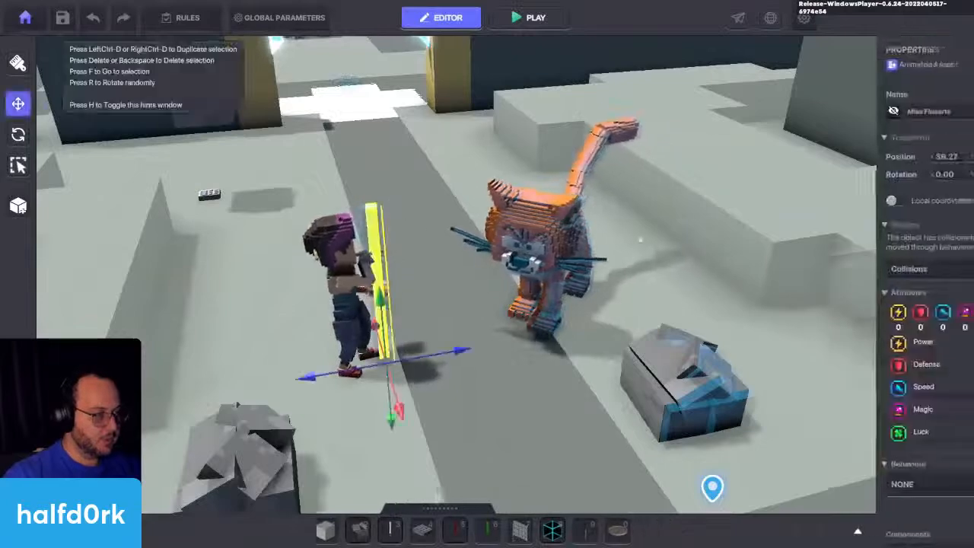
scroll(837, 374, down, 5)
scroll(837, 375, down, 3)
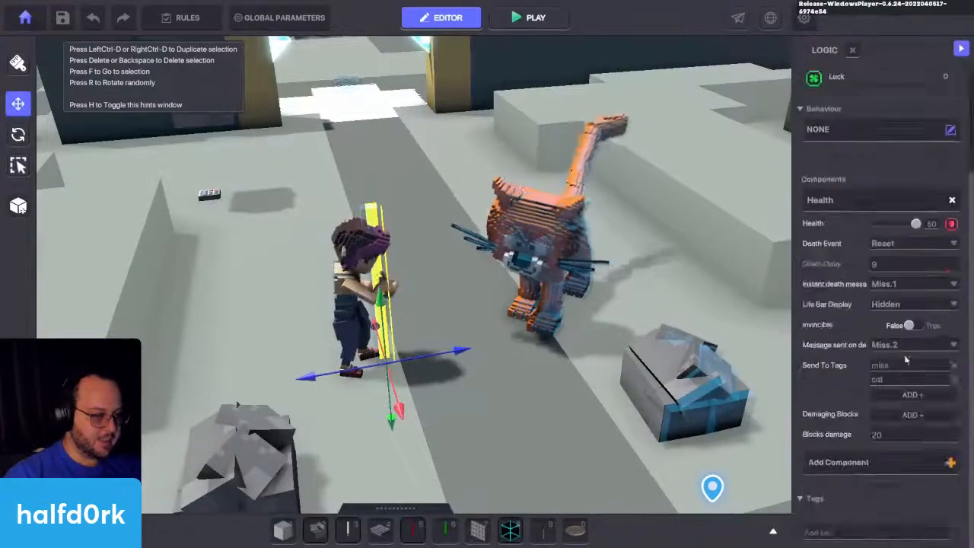
click(895, 269)
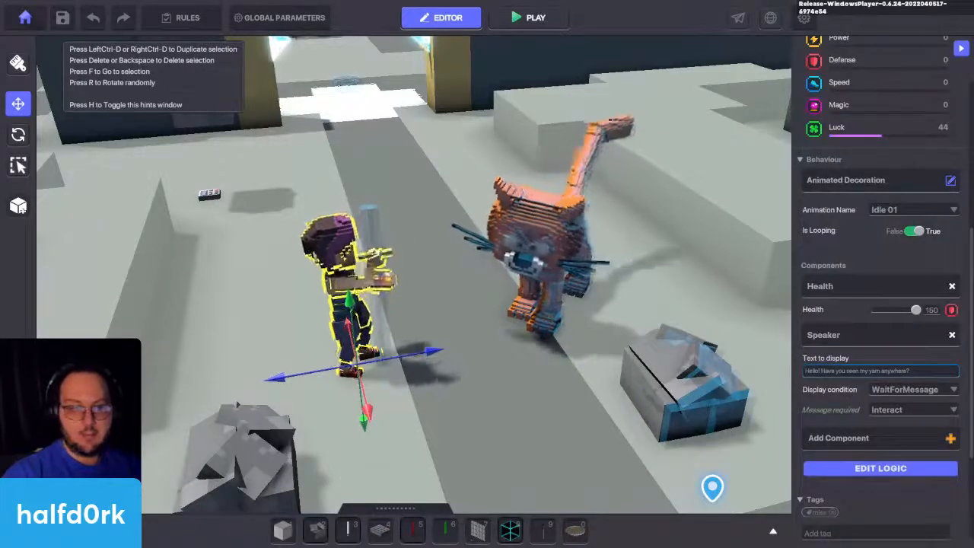
key(Escape)
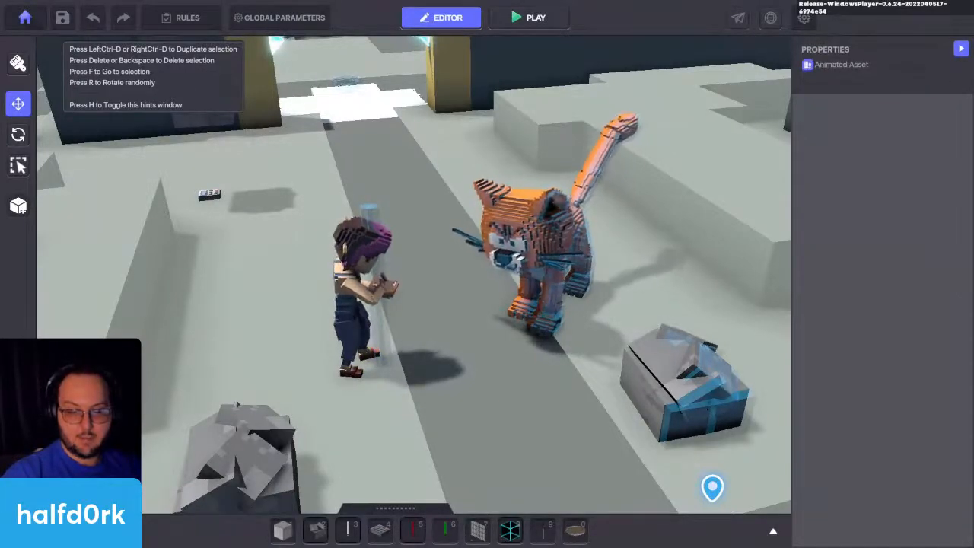